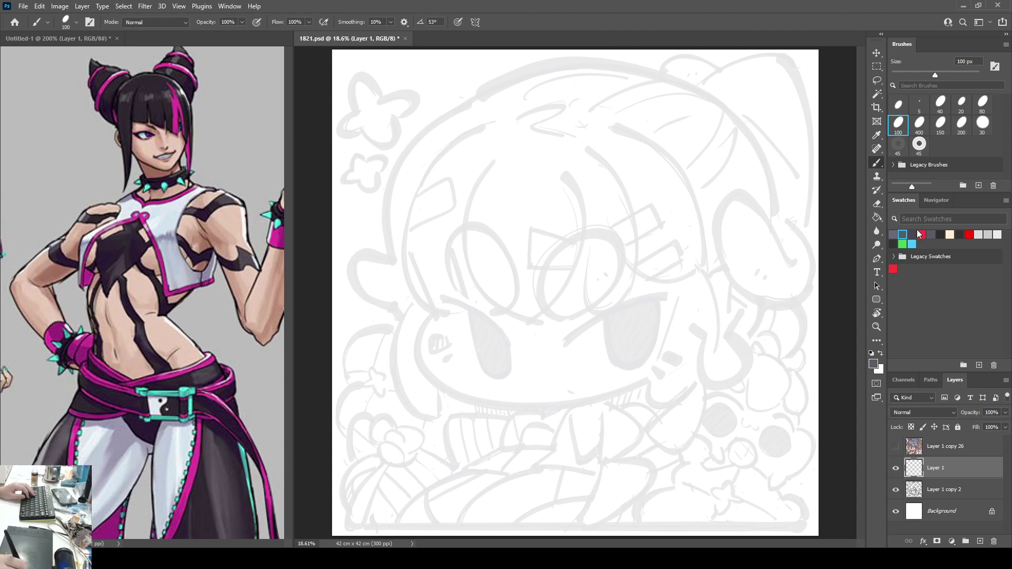
left_click(912, 234)
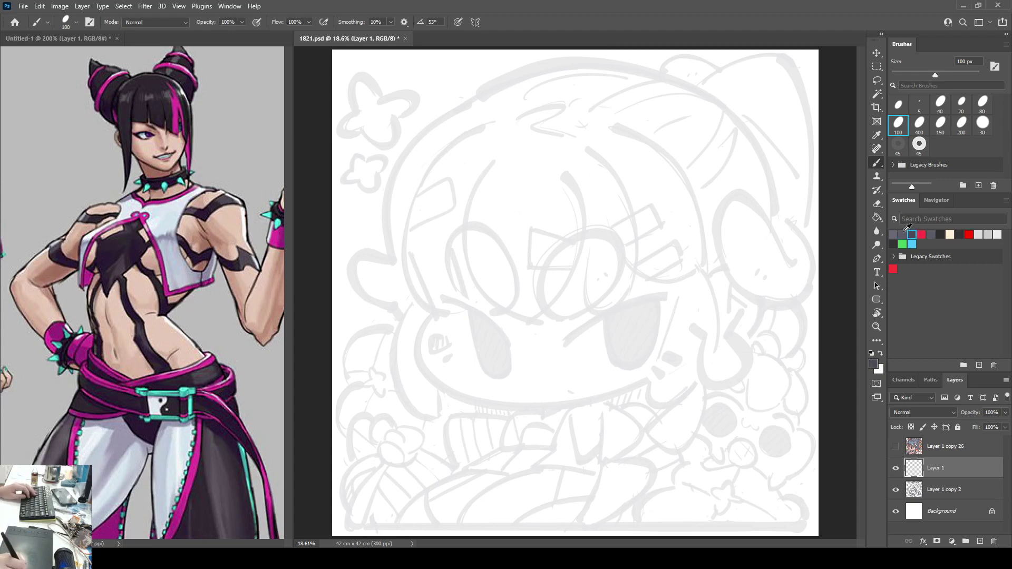
left_click(903, 234)
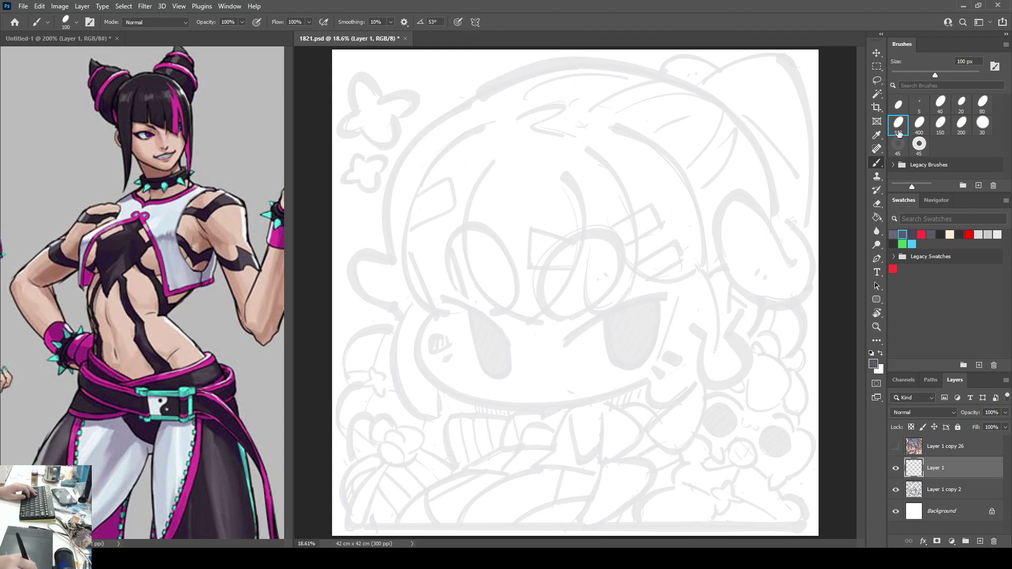
left_click_drag(518, 323, 574, 331)
key("ctrl+z")
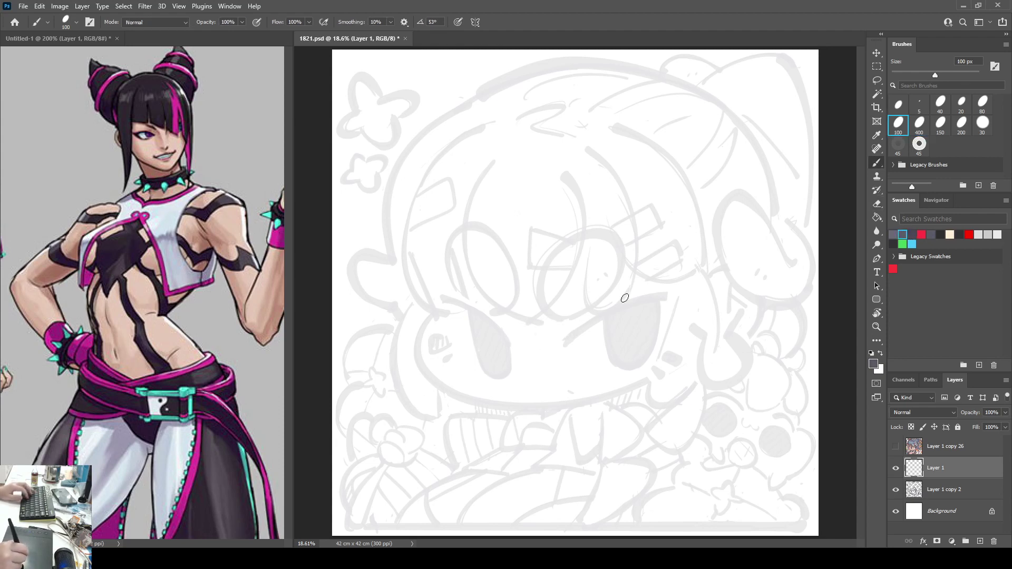
Step: Lower the fill of the sketch layer "Layer 1 copy 2" to 8% and make Layer 1 the active layer again
left_click(932, 486)
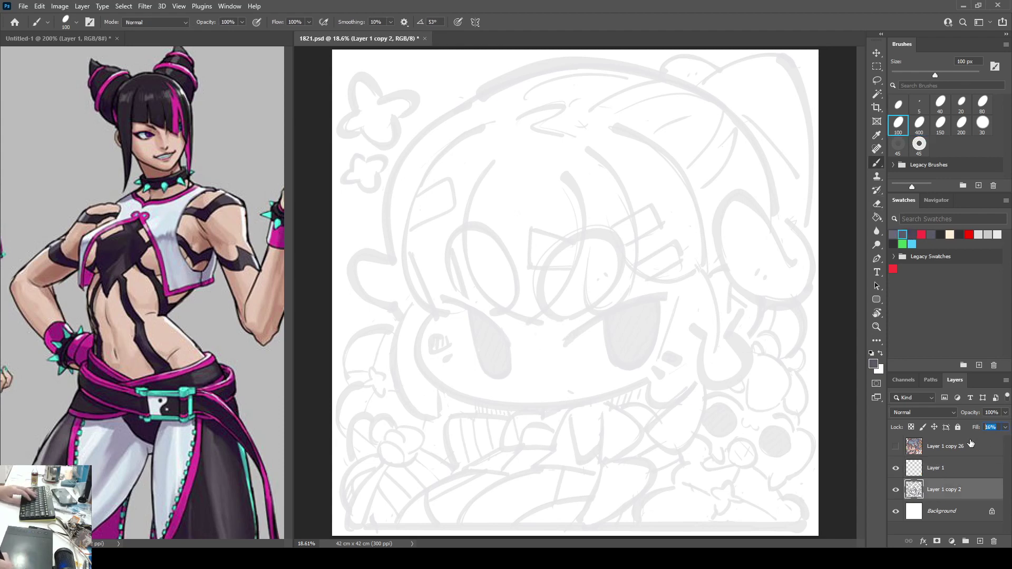
type("8")
key("Return")
left_click(938, 472)
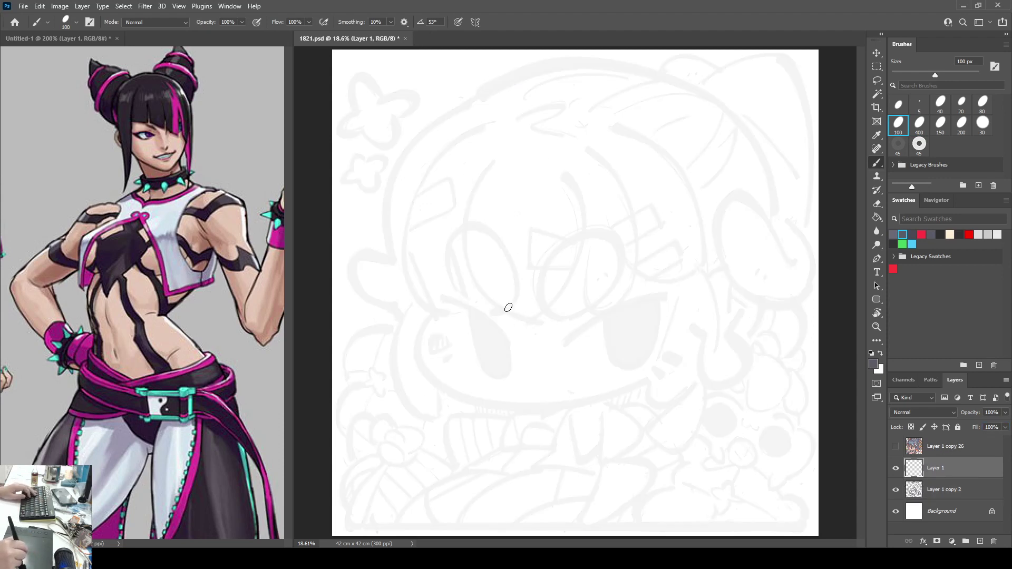
Step: Sketch the bangs over the faint head with thin strokes: left curve, vertical strand lines, curved lower edge and right outer curve
mouse_move(417, 212)
left_mouse_down()
mouse_move(413, 243)
mouse_move(445, 303)
left_mouse_up()
key("ctrl+z")
left_click_drag(417, 185, 456, 302)
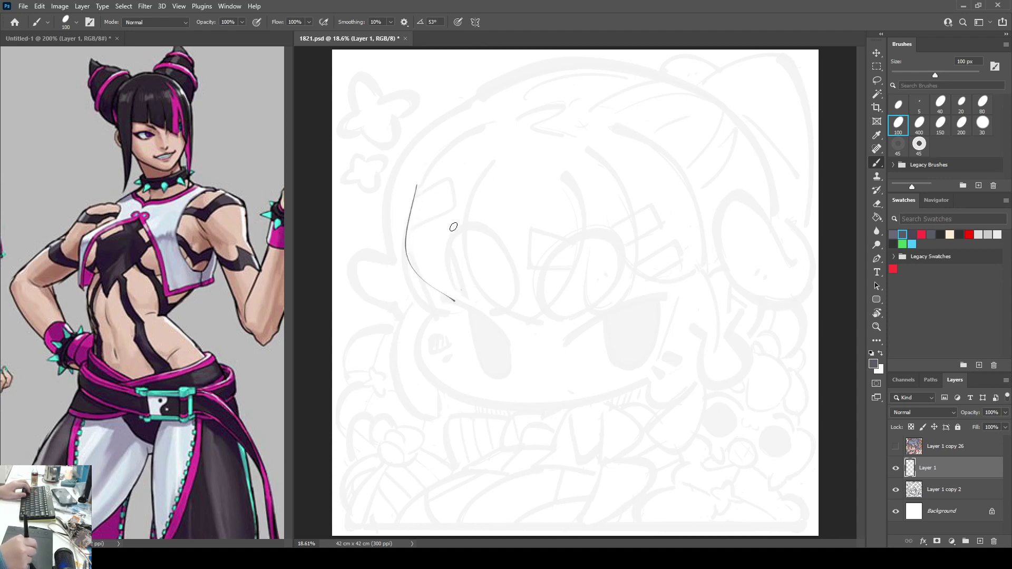
left_click_drag(458, 189, 460, 299)
mouse_move(475, 176)
left_mouse_down()
mouse_move(470, 289)
mouse_move(508, 328)
mouse_move(574, 340)
left_mouse_up()
left_click_drag(562, 185, 568, 324)
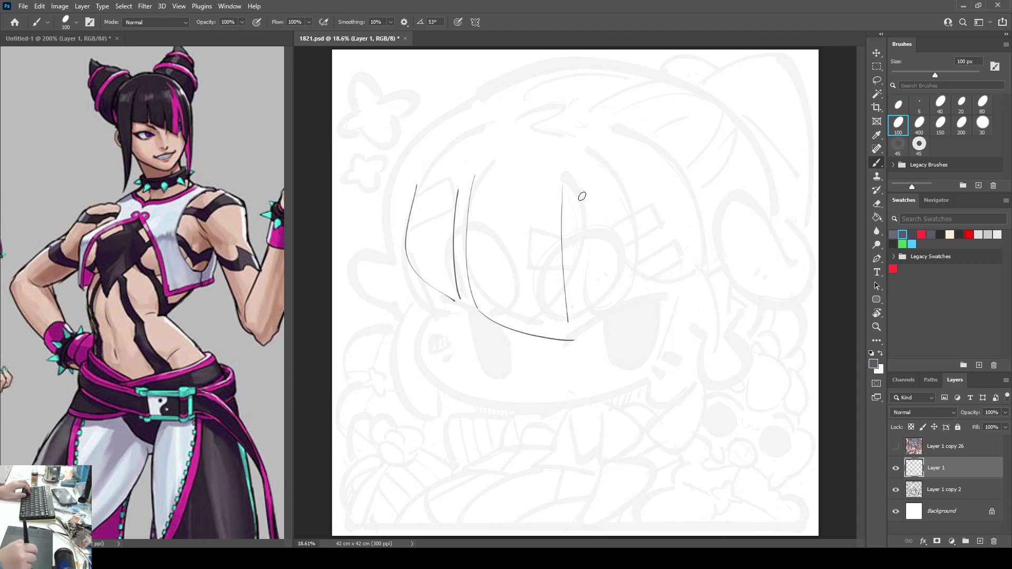
mouse_move(570, 187)
left_mouse_down()
mouse_move(577, 261)
mouse_move(628, 319)
left_mouse_up()
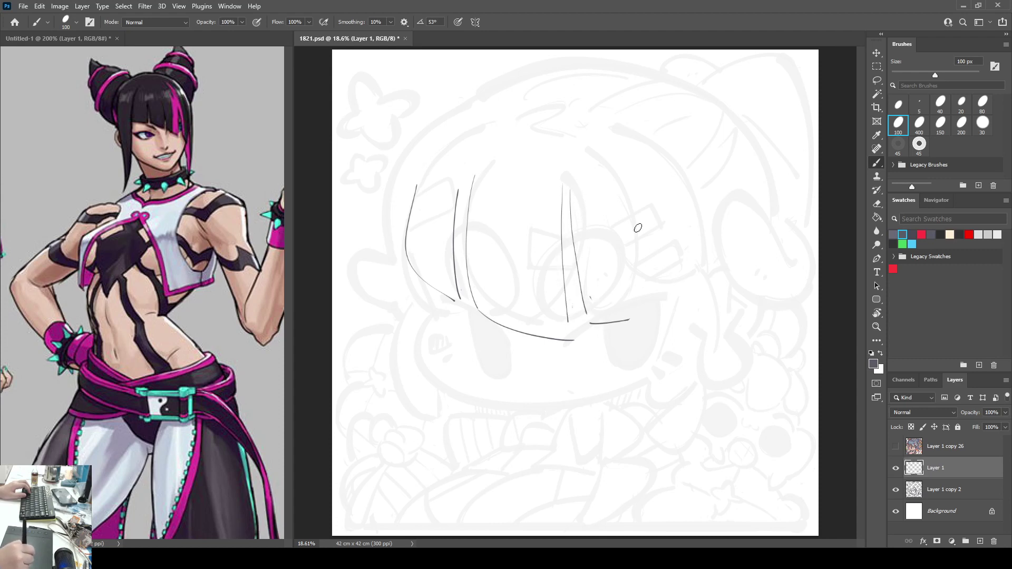
left_click_drag(606, 144, 671, 303)
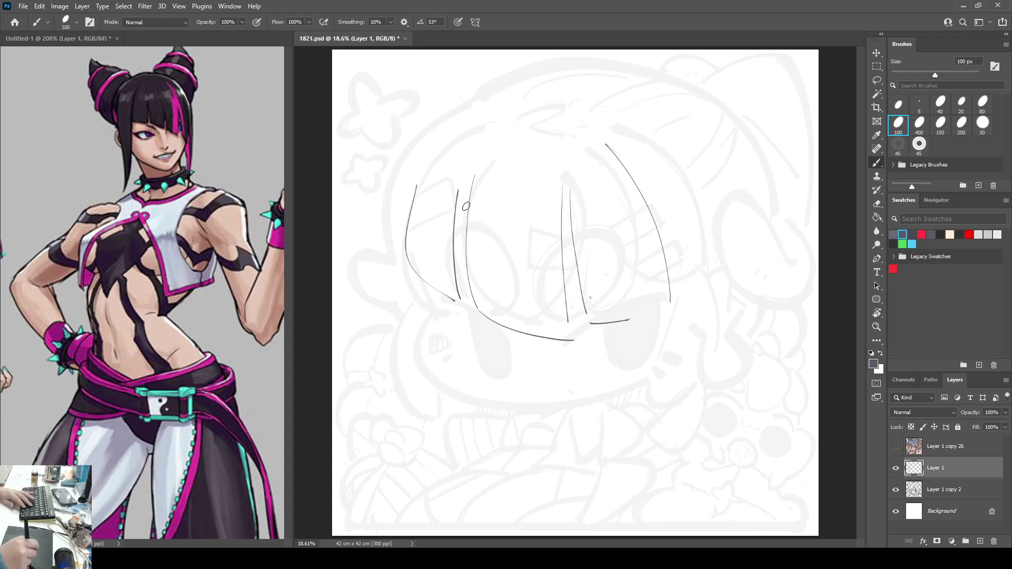
Step: Shift all the bangs strokes slightly left with Free Transform
key("ctrl+t")
mouse_move(531, 199)
left_mouse_down()
mouse_move(507, 209)
mouse_move(516, 209)
left_mouse_up()
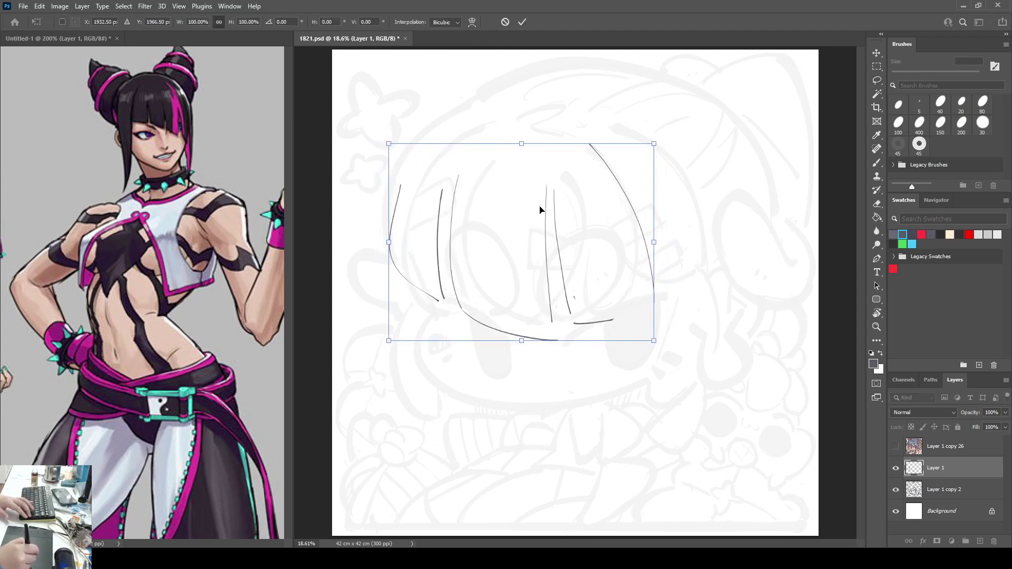
key("Return")
Step: Erase the right section of the bangs, including its centre strand, lower edge and outer curve
key("e")
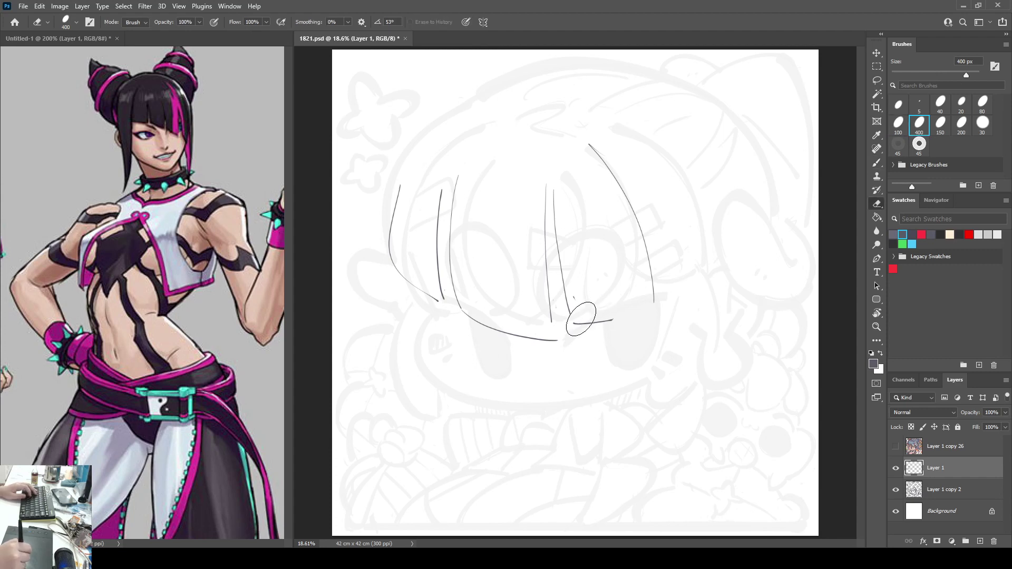
key("b")
left_click_drag(581, 319, 648, 333)
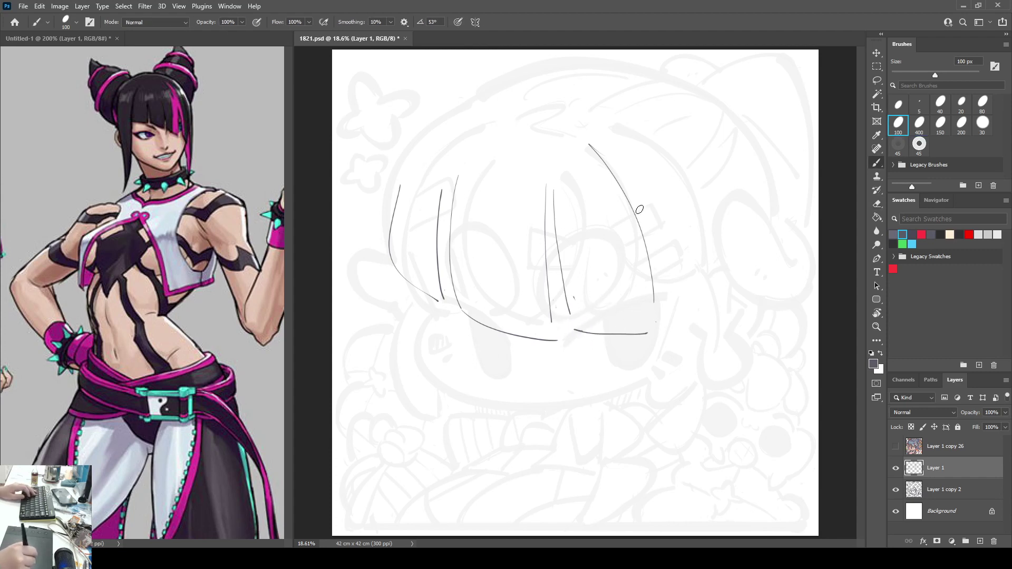
left_click_drag(632, 185, 651, 293)
key("e")
left_click_drag(575, 308, 581, 316)
left_click_drag(556, 206, 558, 240)
mouse_move(620, 340)
left_mouse_down()
mouse_move(572, 248)
mouse_move(596, 119)
mouse_move(626, 332)
left_mouse_up()
Step: Redraw the right bangs section larger, with a centre strand, a curved lower edge across the right eye and a long outer curve
key("b")
left_click_drag(557, 193, 560, 345)
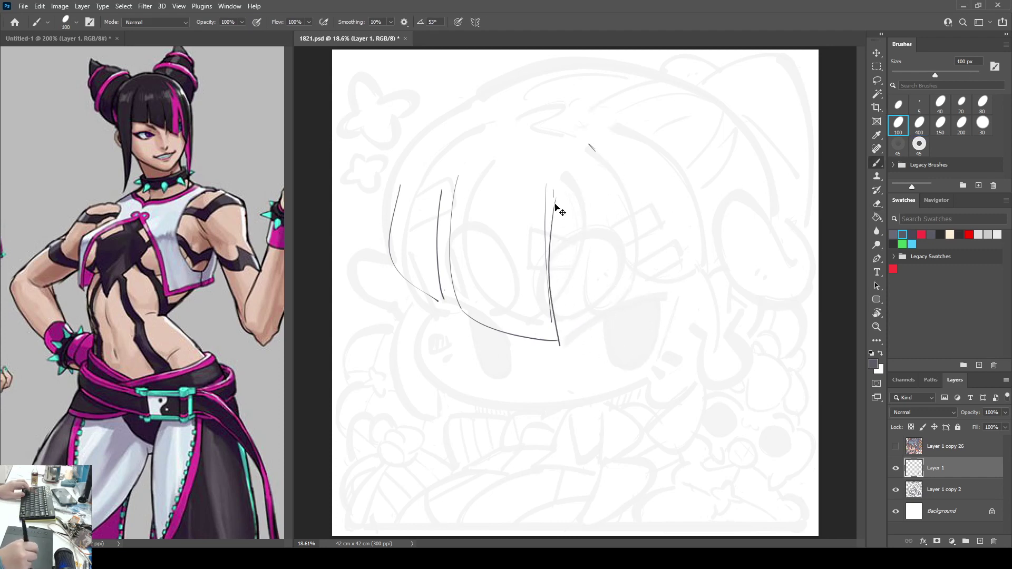
key("ctrl+z")
mouse_move(554, 200)
left_mouse_down()
mouse_move(556, 257)
mouse_move(577, 340)
left_mouse_up()
left_click_drag(579, 340, 652, 322)
key("ctrl+z")
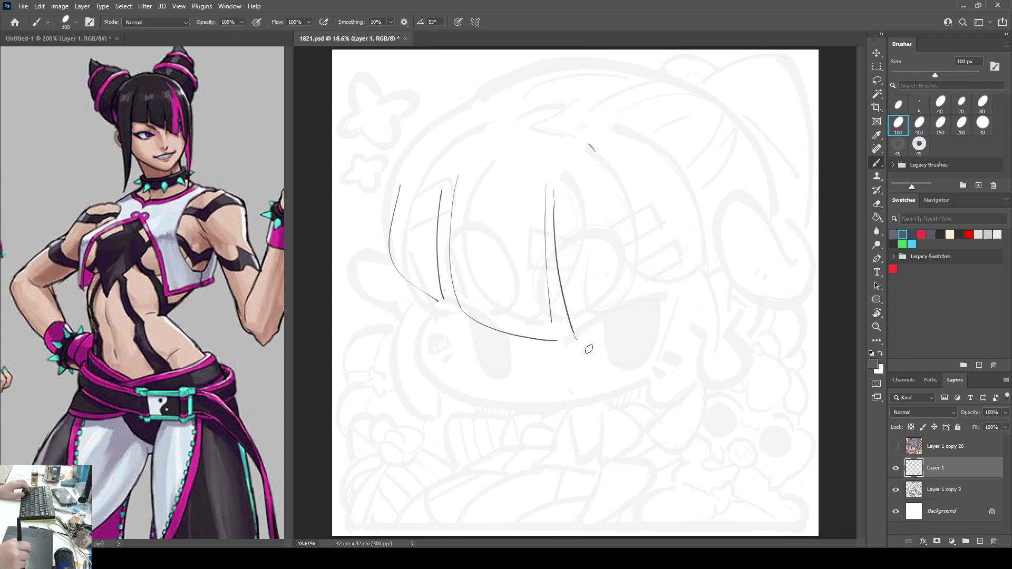
left_click_drag(576, 338, 648, 364)
left_click_drag(594, 151, 655, 356)
Step: Draw the right side lock with a long inner line beside the bangs and an outer curve sweeping down to the chin
left_click_drag(631, 179, 642, 463)
key("ctrl+z")
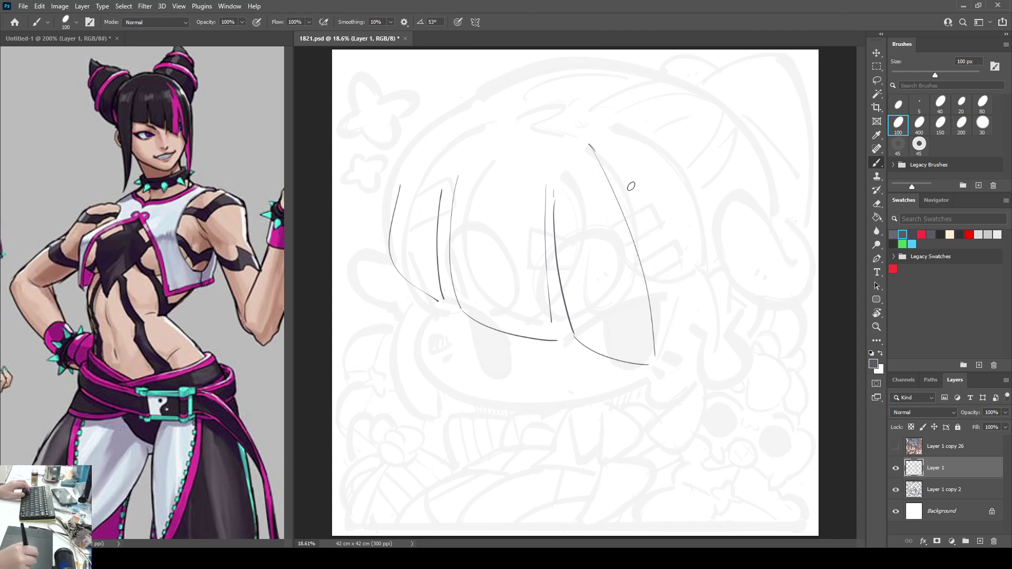
mouse_move(637, 205)
left_mouse_down()
mouse_move(648, 348)
mouse_move(636, 409)
left_mouse_up()
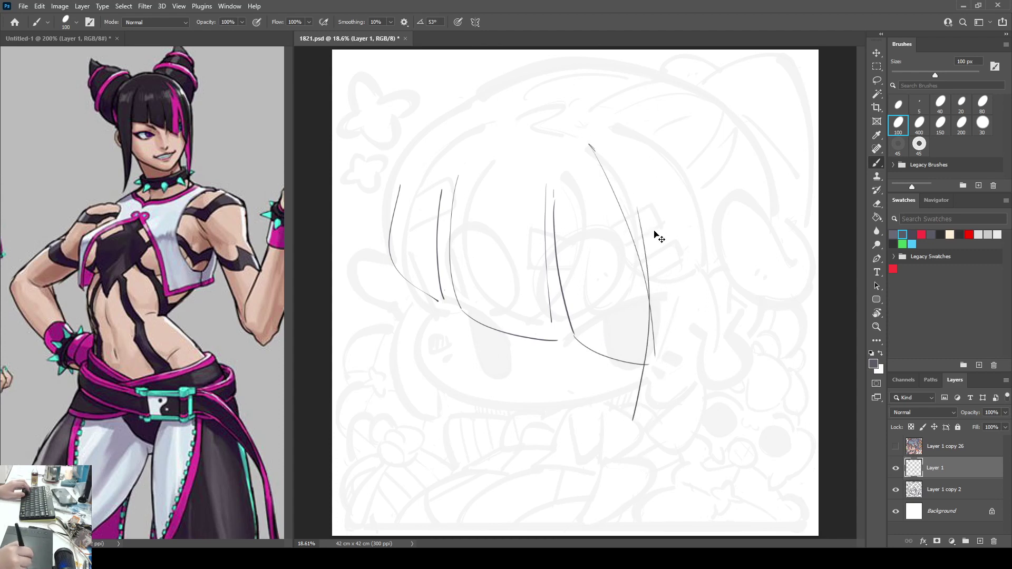
key("ctrl+z")
left_click_drag(644, 213, 662, 404)
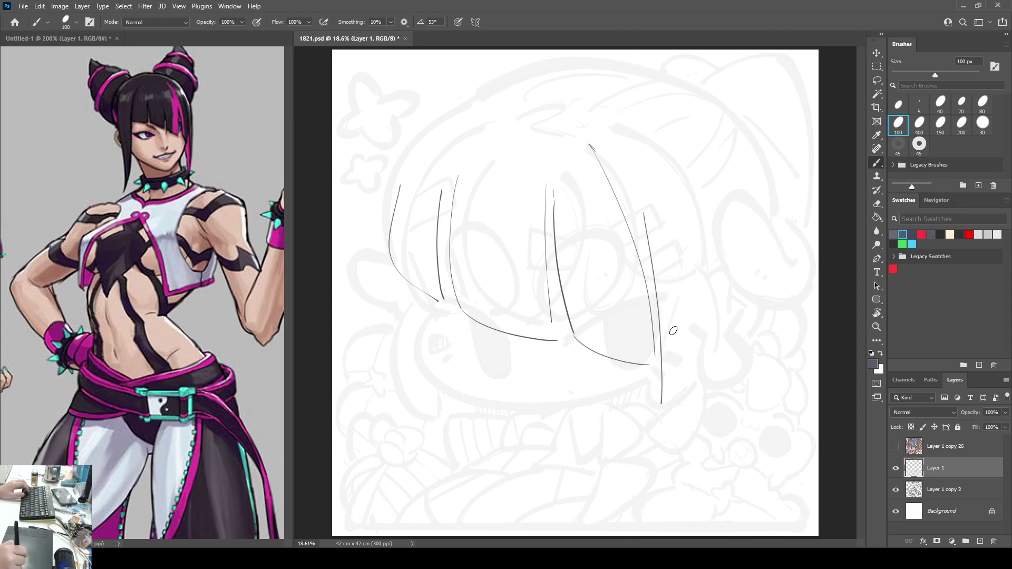
mouse_move(686, 154)
left_mouse_down()
mouse_move(715, 264)
mouse_move(667, 424)
left_mouse_up()
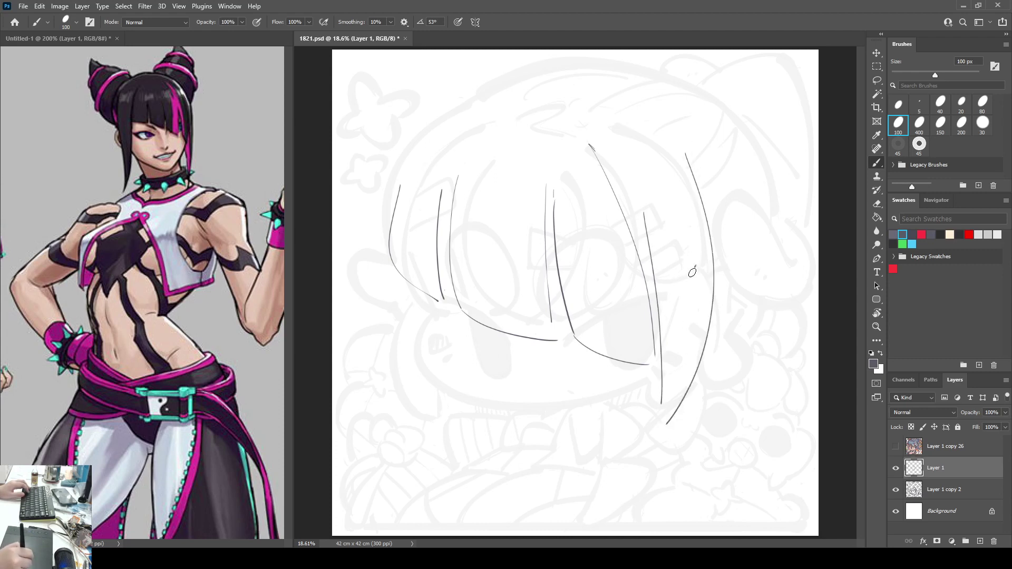
Step: Replace the right bangs section's centre strand and lower edge, giving it a flatter lower edge
key("ctrl+z")
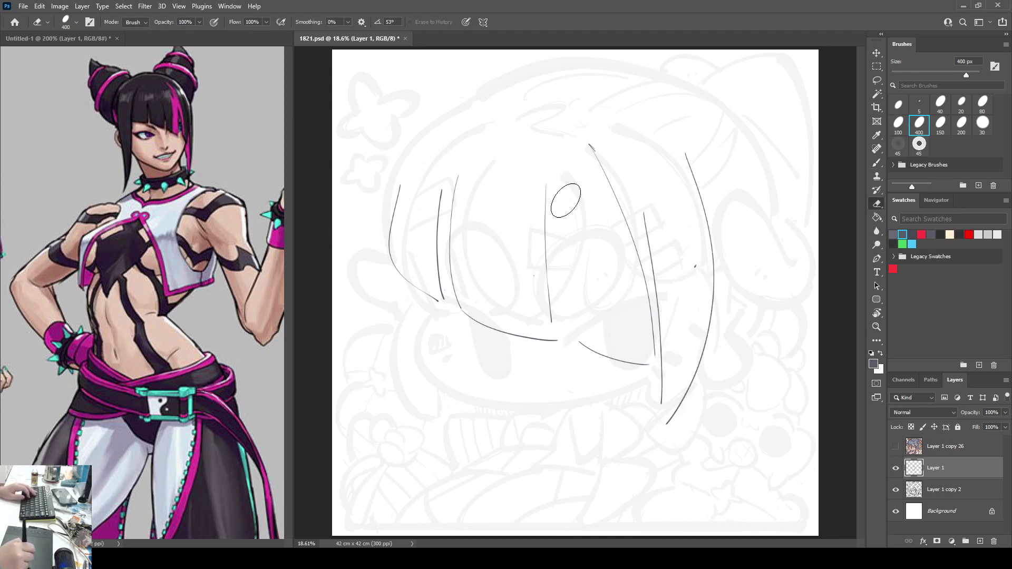
mouse_move(563, 210)
left_mouse_down()
mouse_move(572, 336)
mouse_move(587, 353)
mouse_move(652, 359)
left_mouse_up()
key("ctrl+z")
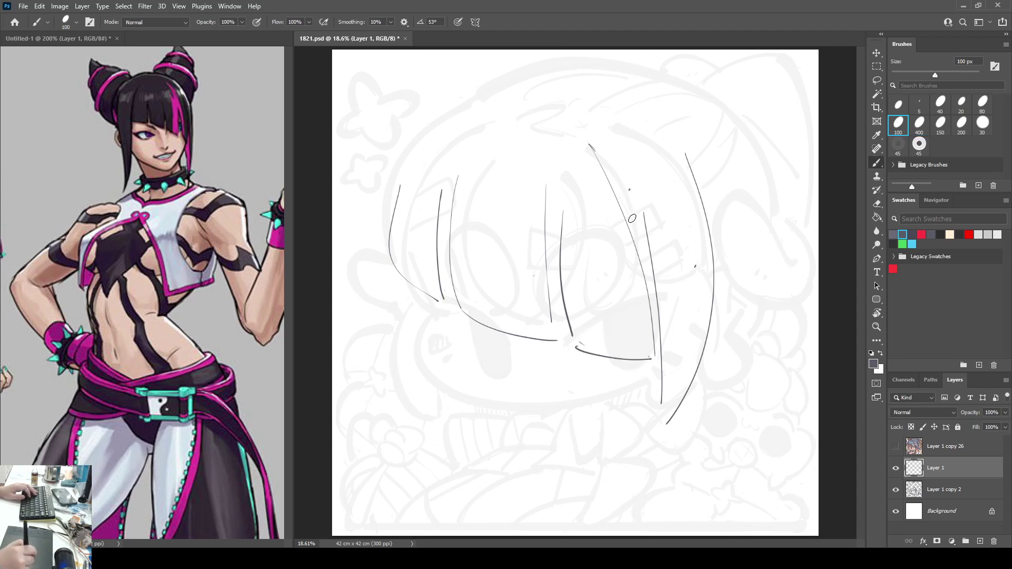
Step: Replace the left bangs curve with a longer one starting higher on the head and ending in a short lower edge
key("e")
left_click_drag(398, 194, 405, 271)
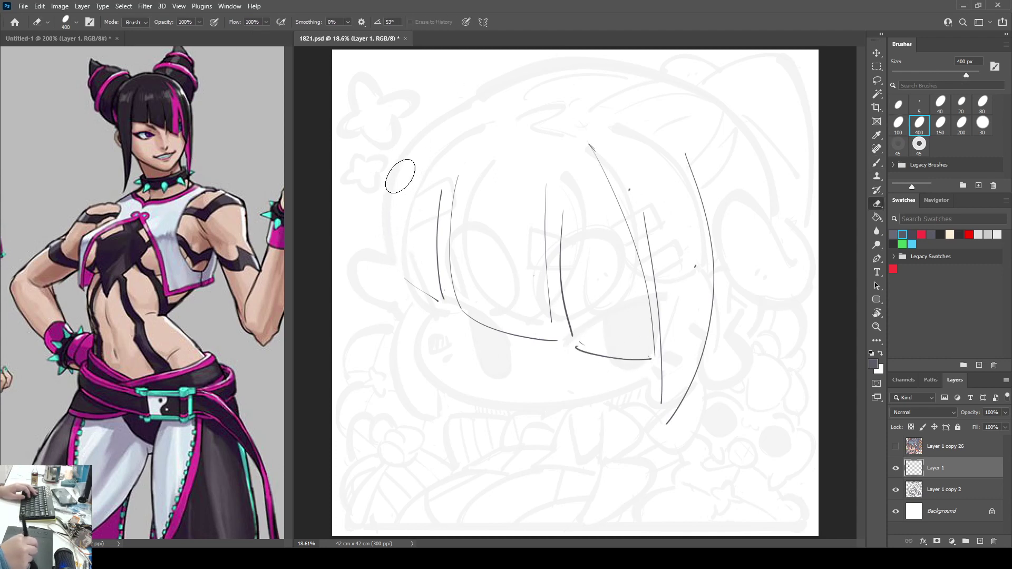
key("b")
mouse_move(452, 131)
left_mouse_down()
mouse_move(409, 264)
mouse_move(426, 289)
left_mouse_up()
key("ctrl+z")
key("ctrl+z")
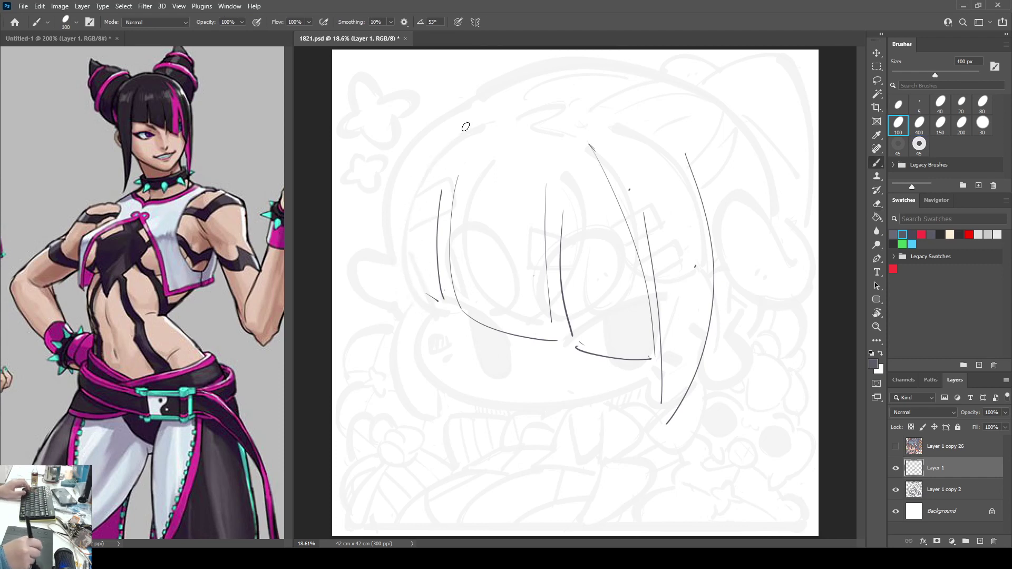
left_click_drag(458, 132, 415, 286)
key("ctrl+z")
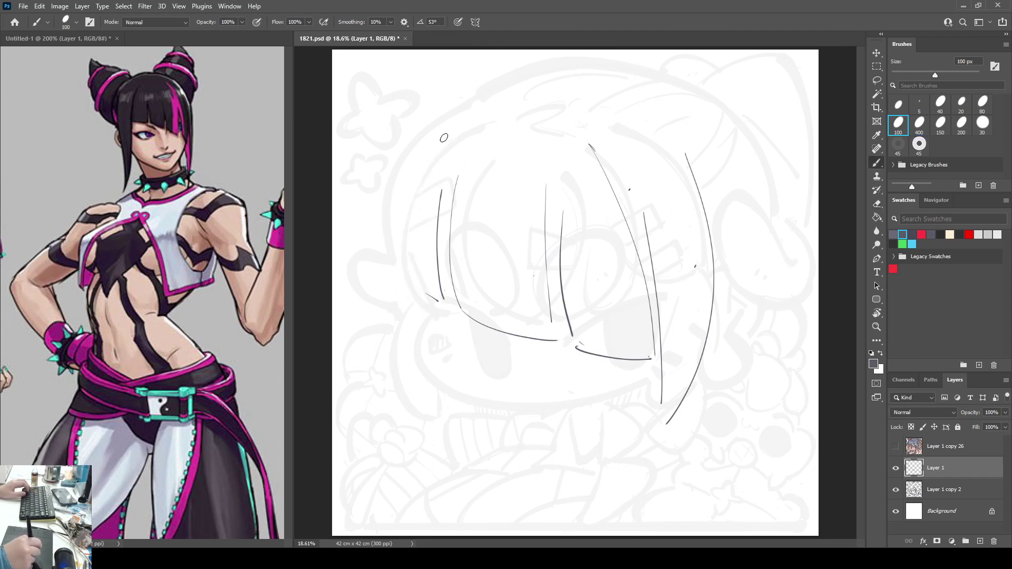
mouse_move(452, 130)
left_mouse_down()
mouse_move(399, 226)
mouse_move(407, 286)
mouse_move(447, 311)
left_mouse_up()
key("e")
key("b")
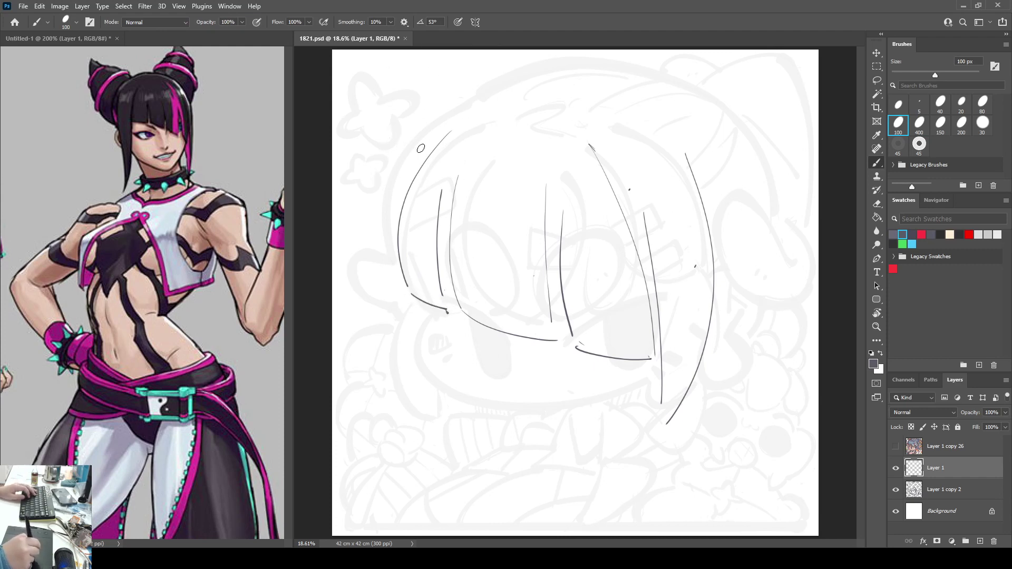
Step: Erase the left bangs curve and draw a wide outer hair outline from near the crown down to below the left cheek
key("e")
mouse_move(447, 134)
left_mouse_down()
mouse_move(405, 223)
mouse_move(403, 278)
left_mouse_up()
key("b")
left_click_drag(448, 110, 385, 304)
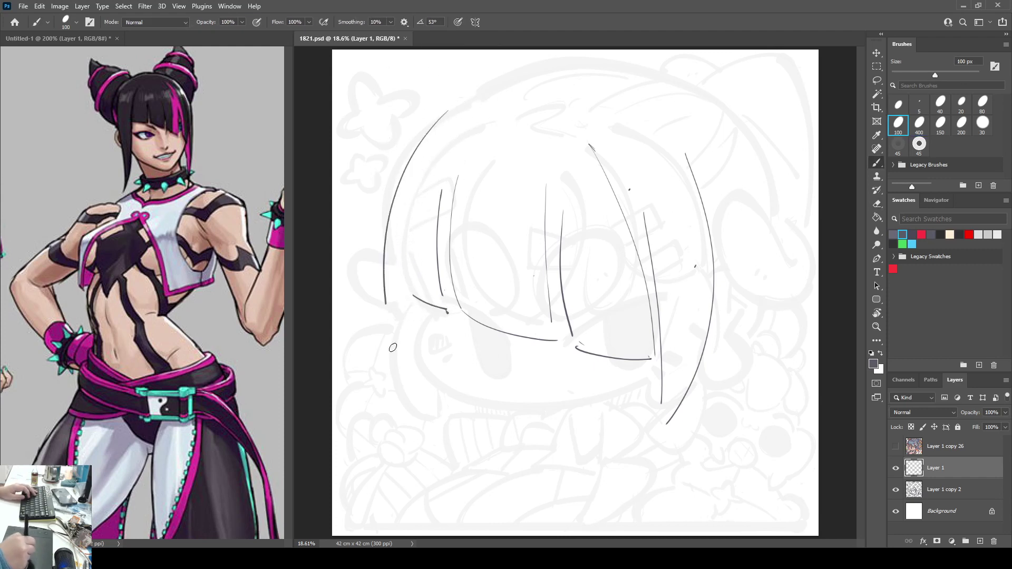
key("ctrl+z")
mouse_move(437, 122)
left_mouse_down()
mouse_move(393, 303)
mouse_move(439, 438)
left_mouse_up()
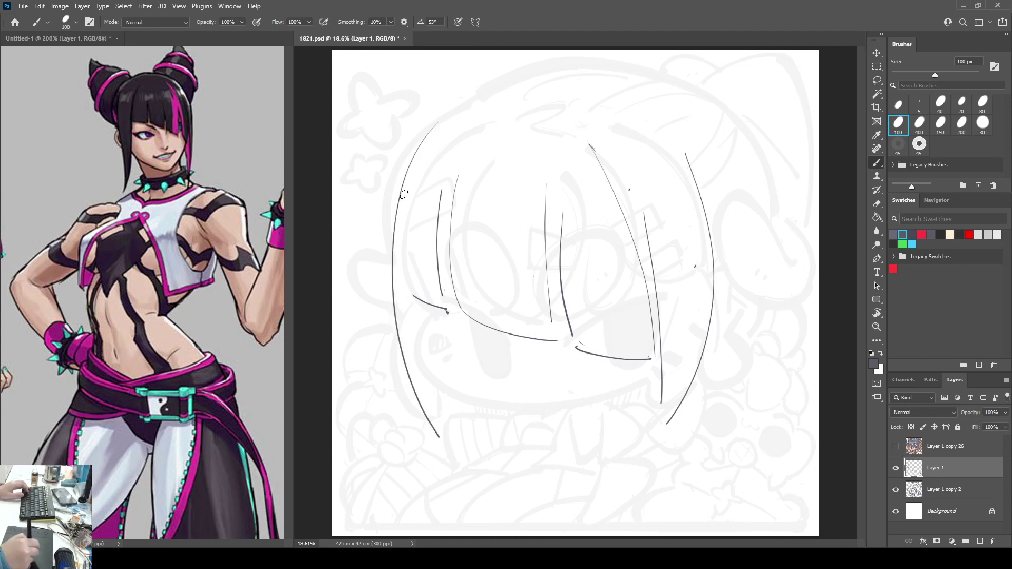
key("ctrl+z")
mouse_move(433, 125)
left_mouse_down()
mouse_move(373, 315)
mouse_move(440, 445)
left_mouse_up()
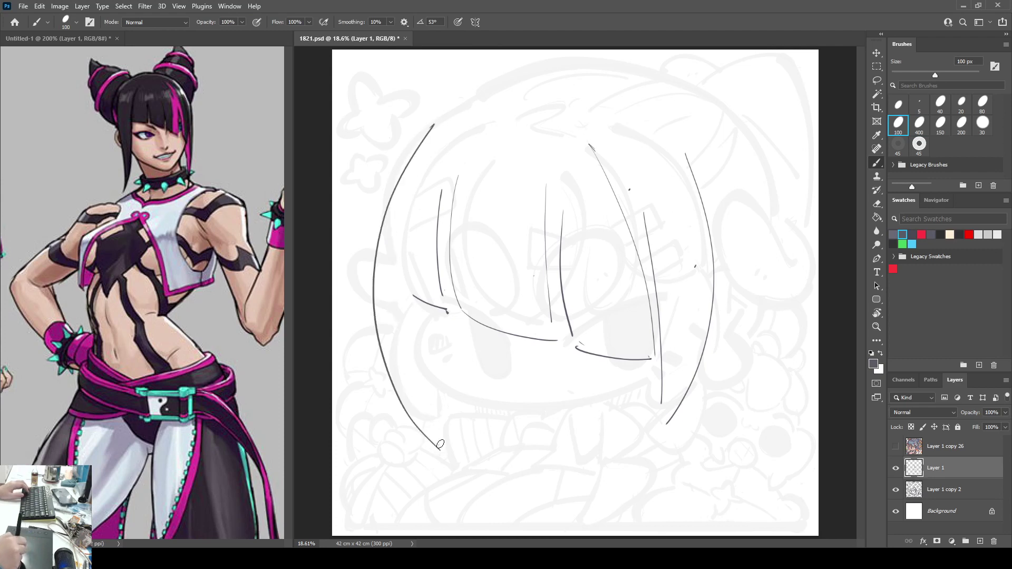
key("ctrl+z")
mouse_move(446, 118)
left_mouse_down()
mouse_move(402, 157)
mouse_move(402, 411)
mouse_move(387, 306)
mouse_move(453, 442)
left_mouse_up()
key("ctrl+z")
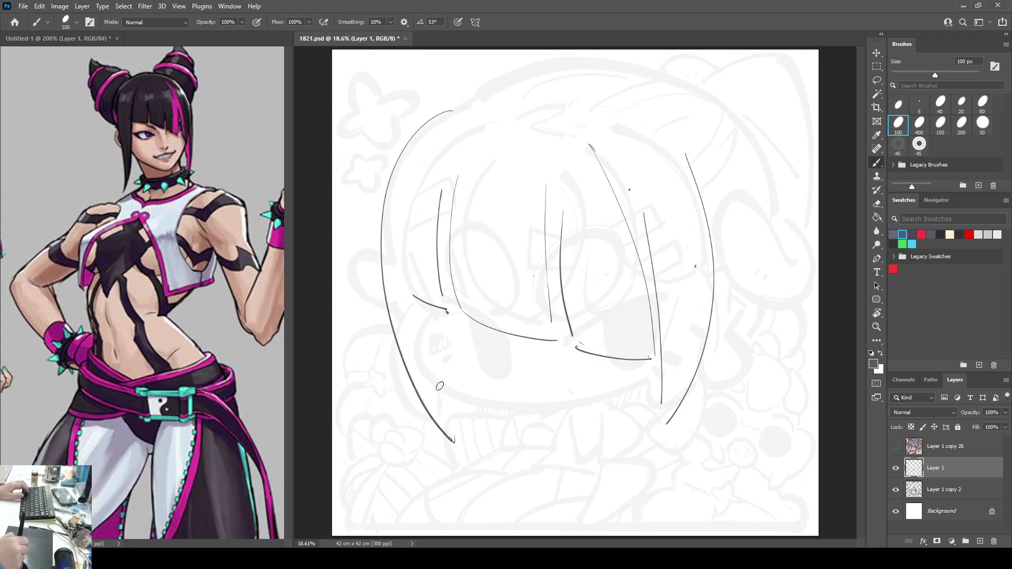
key("ctrl+z")
mouse_move(438, 125)
left_mouse_down()
mouse_move(372, 210)
mouse_move(437, 462)
left_mouse_up()
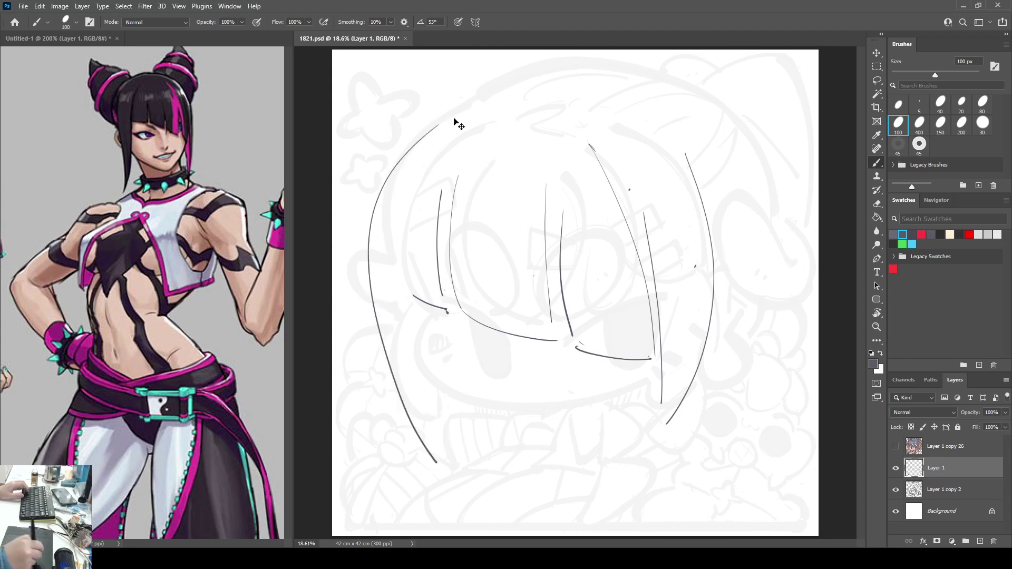
key("ctrl+z")
mouse_move(466, 103)
left_mouse_down()
mouse_move(429, 452)
mouse_move(406, 323)
left_mouse_up()
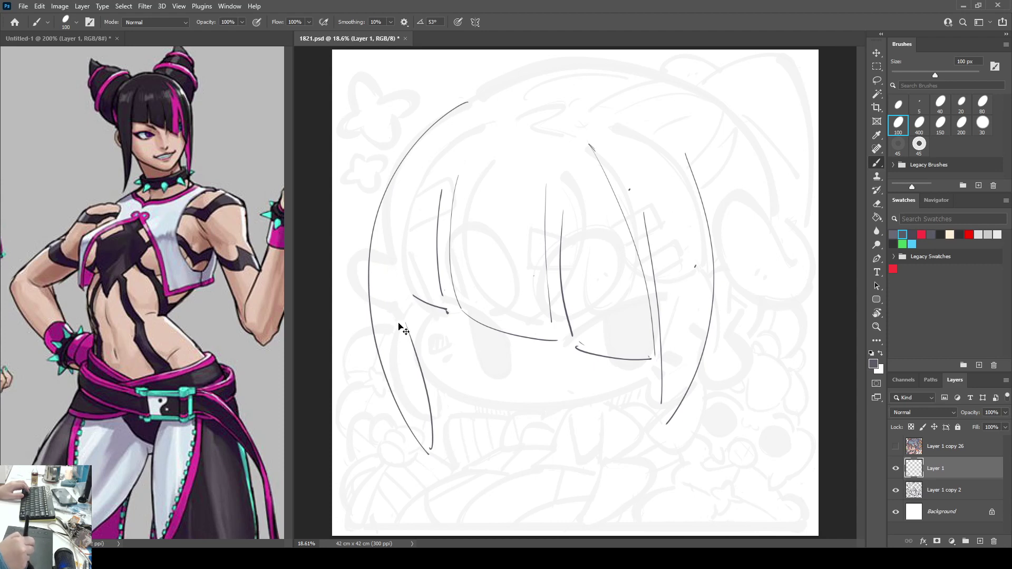
Step: Draw a short inner line for the left side lock and mirror the canvas horizontally to check the hair shape
key("ctrl+z")
left_click_drag(431, 373, 434, 441)
key("ctrl+shift+h")
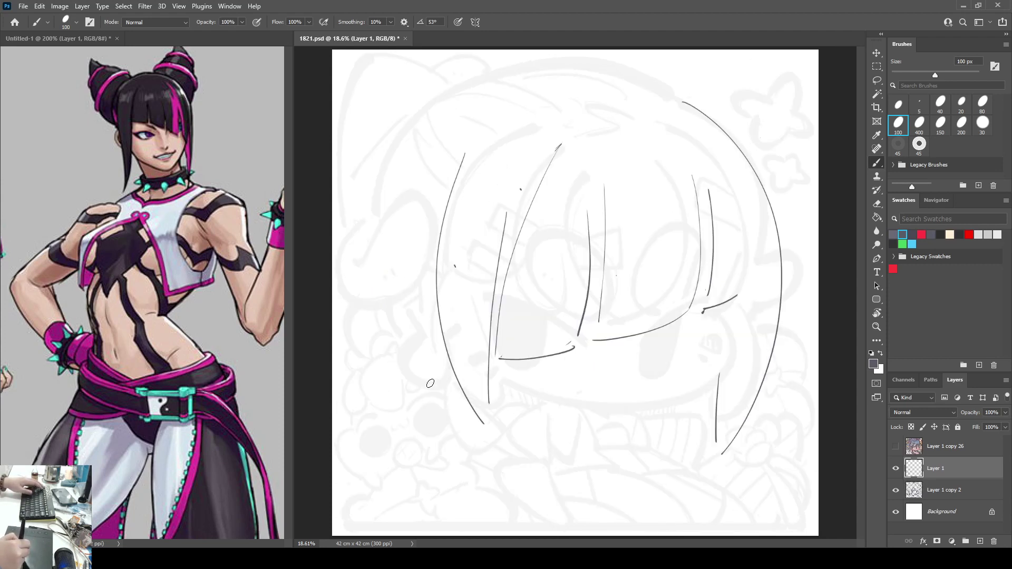
key("h")
Step: Erase the right side lock's two lines and try a pointed lock tip with a new outer line
key("e")
mouse_move(645, 220)
left_mouse_down()
mouse_move(667, 426)
mouse_move(694, 169)
left_mouse_up()
key("b")
left_click_drag(663, 291, 694, 418)
left_click_drag(733, 304, 712, 237)
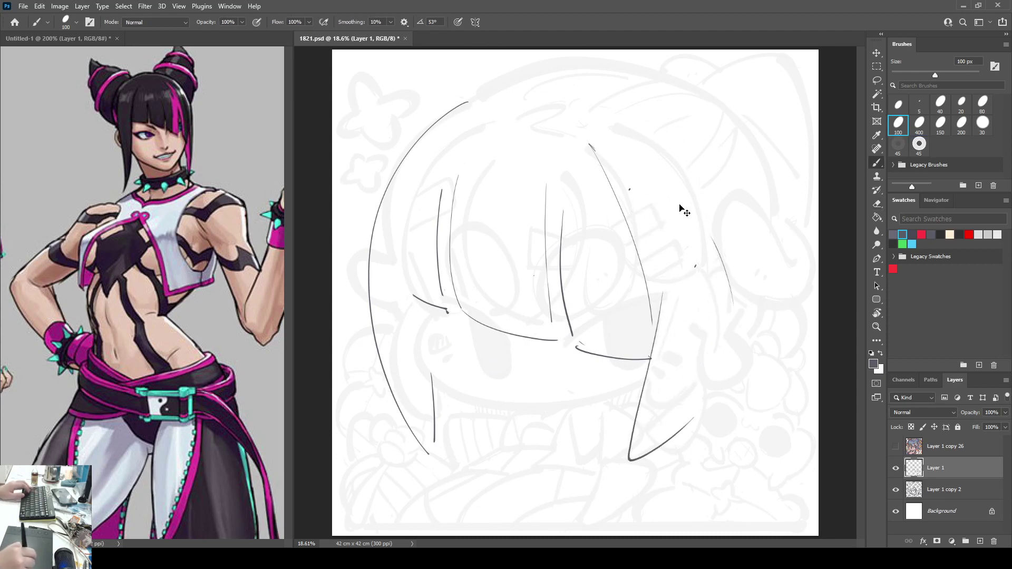
key("ctrl+z")
key("ctrl+z")
Step: Draw the right side lock from beside the bangs down to a point below the cheek, curving back up to the crown
mouse_move(661, 335)
left_mouse_down()
mouse_move(636, 429)
mouse_move(658, 185)
left_mouse_up()
key("ctrl+z")
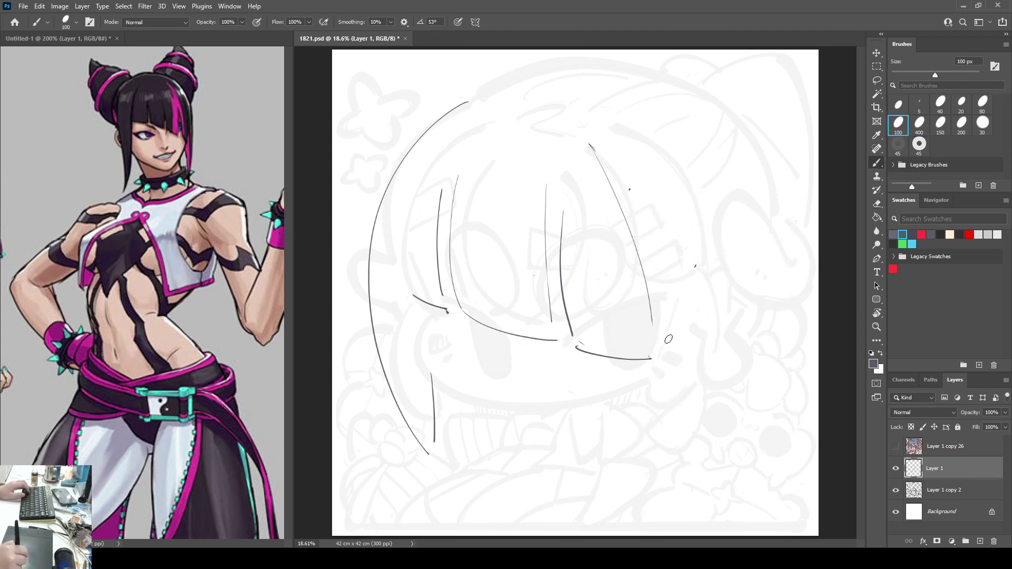
mouse_move(663, 345)
left_mouse_down()
mouse_move(698, 245)
mouse_move(628, 180)
mouse_move(683, 430)
mouse_move(671, 182)
mouse_move(644, 156)
left_mouse_up()
key("ctrl+z")
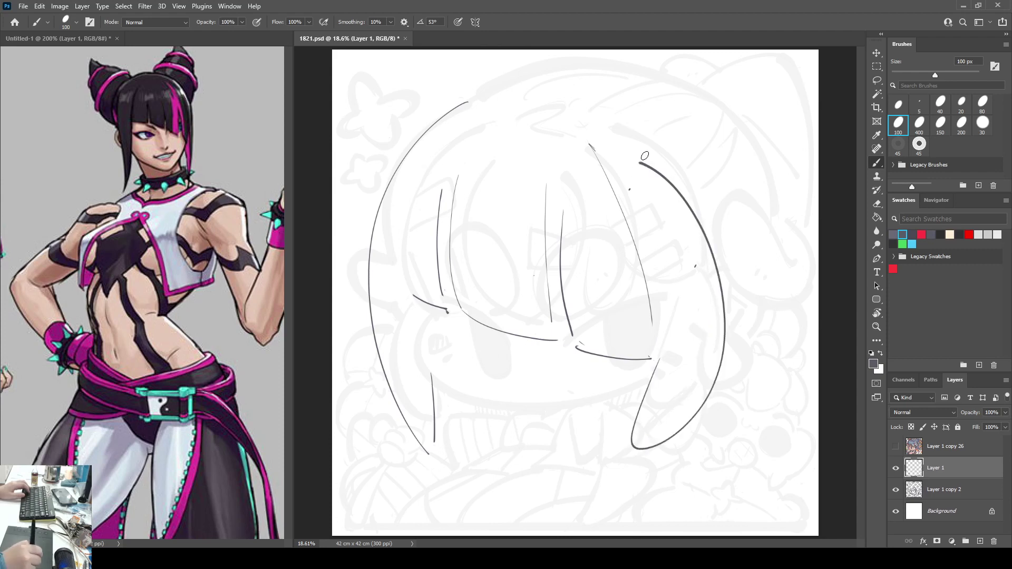
key("ctrl+z")
mouse_move(670, 317)
left_mouse_down()
mouse_move(662, 163)
mouse_move(643, 155)
left_mouse_up()
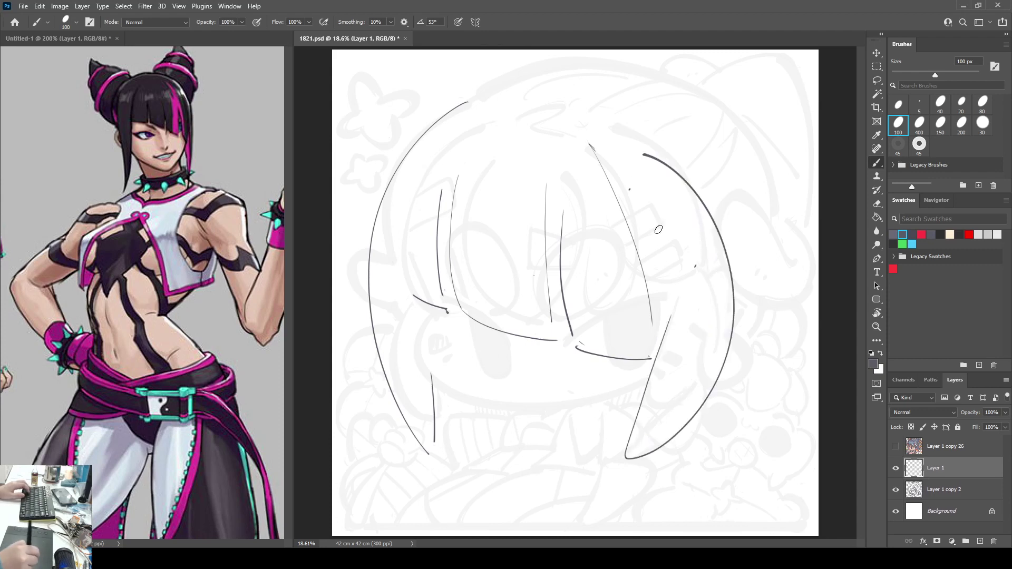
Step: Check the hair shape on a mirrored canvas, flip it back and remove the right side lock's lines
key("ctrl+shift+h")
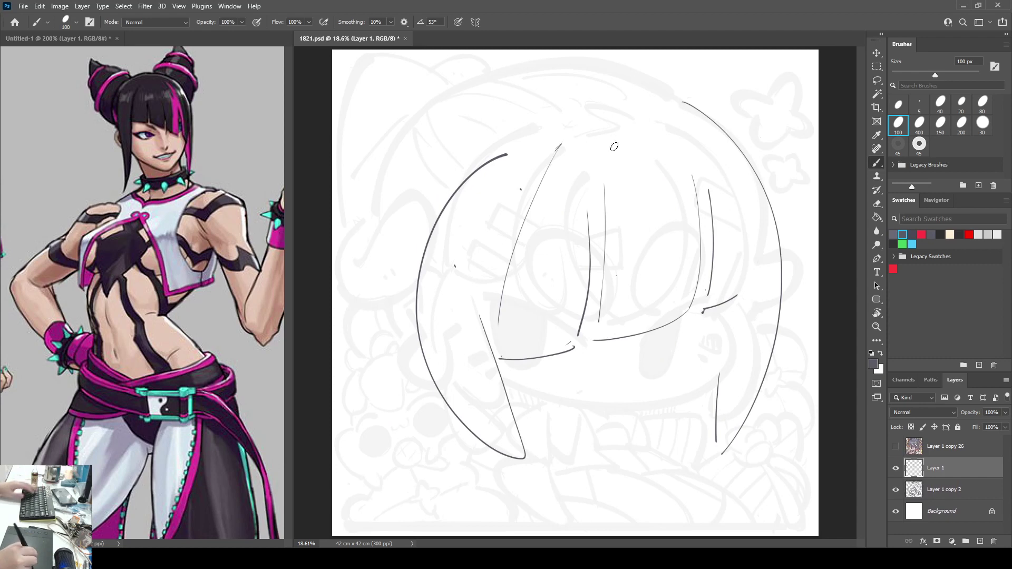
key("h")
key("h")
key("h")
key("ctrl+z")
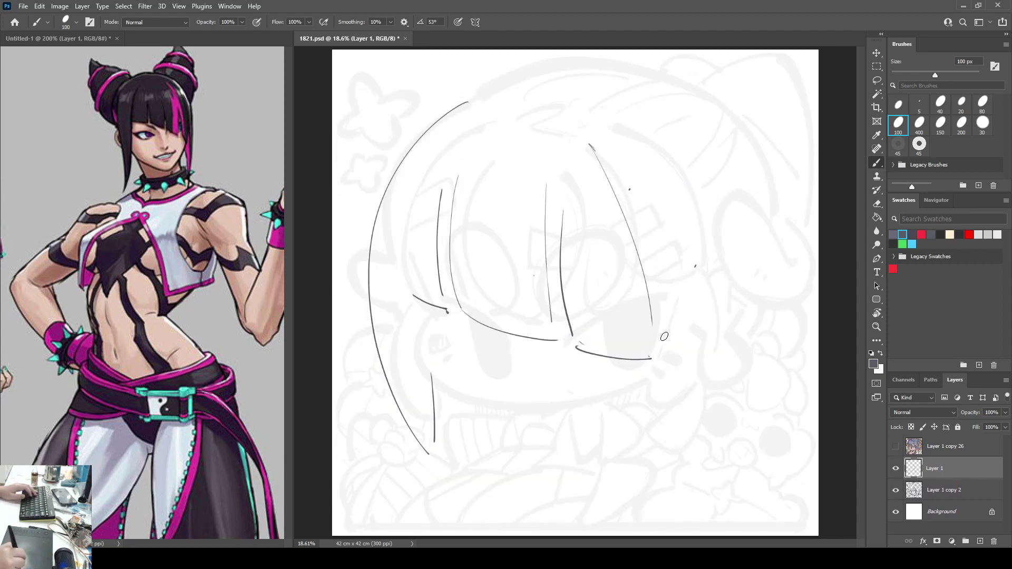
left_click_drag(671, 296, 648, 438)
left_click_drag(665, 165, 686, 472)
key("ctrl+z")
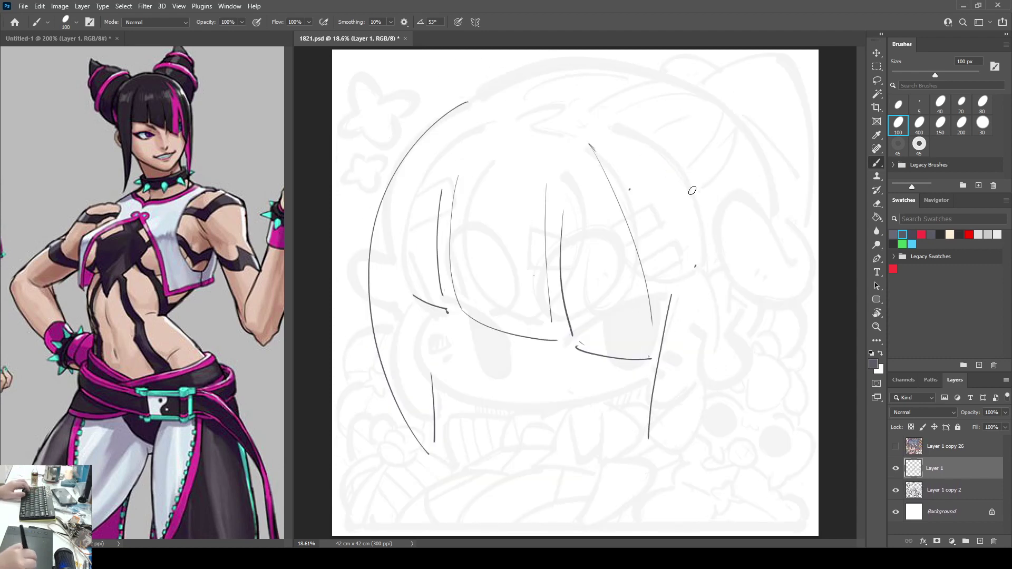
key("ctrl+z")
left_click_drag(688, 172, 656, 448)
key("ctrl+z")
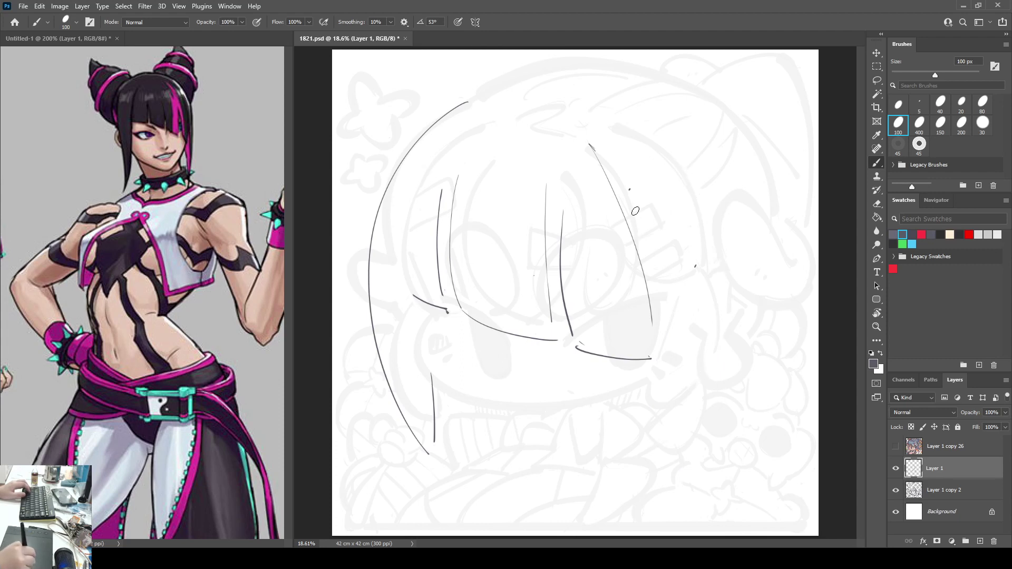
left_click_drag(635, 207, 651, 464)
key("ctrl+z")
Step: Draw the right side lock with a nearly straight inner line and a curved outer line meeting in a tip below the cheek
mouse_move(648, 232)
left_mouse_down()
mouse_move(662, 433)
mouse_move(730, 248)
mouse_move(639, 129)
mouse_move(710, 377)
mouse_move(703, 432)
left_mouse_up()
key("ctrl+z")
key("ctrl+z")
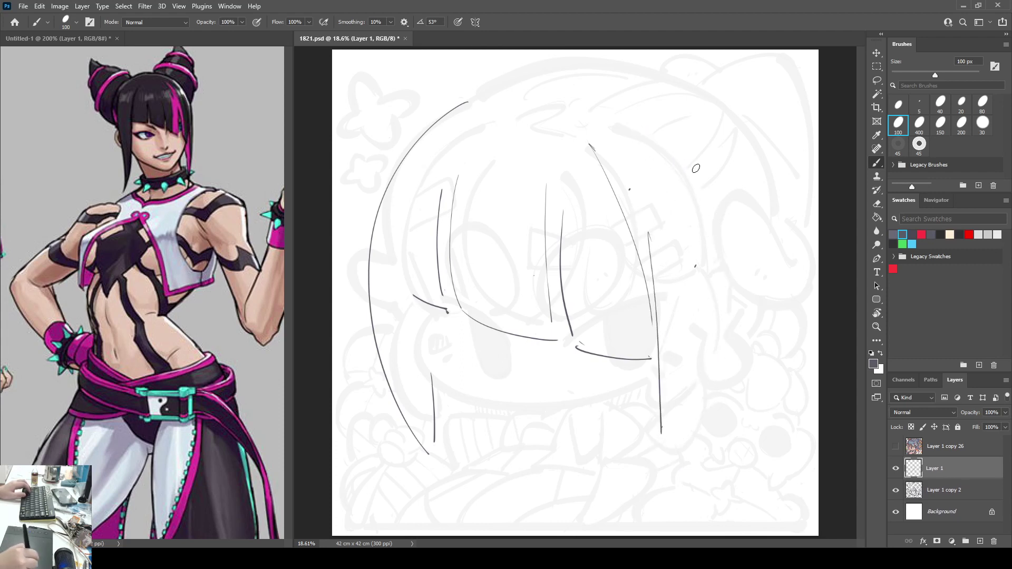
mouse_move(692, 166)
left_mouse_down()
mouse_move(703, 434)
mouse_move(674, 460)
left_mouse_up()
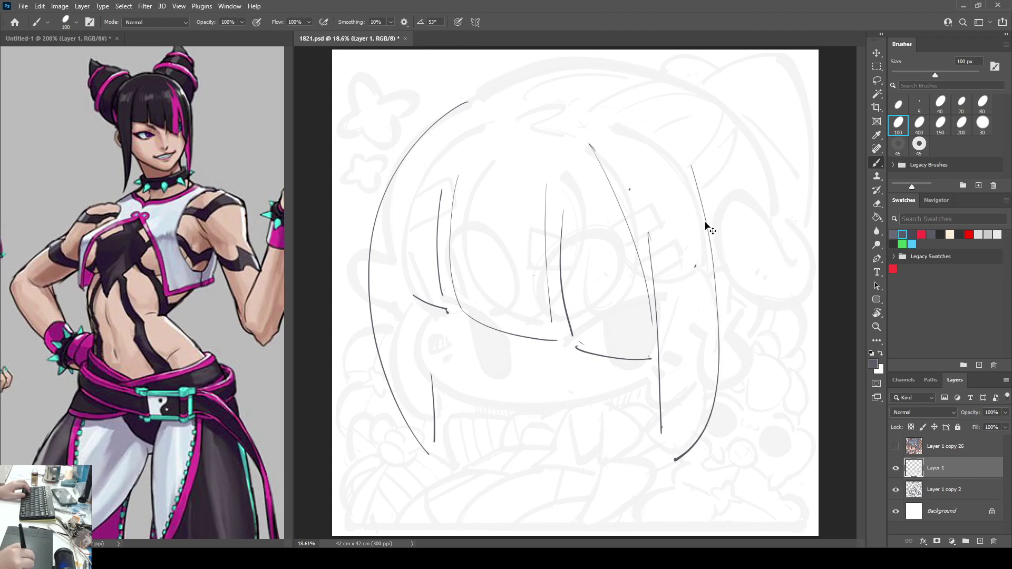
key("ctrl+z")
mouse_move(677, 171)
left_mouse_down()
mouse_move(701, 228)
mouse_move(637, 473)
mouse_move(714, 352)
mouse_move(657, 438)
left_mouse_up()
key("ctrl+z")
Step: Erase the left side lock's outer outline and its short inner line
key("e")
mouse_move(434, 105)
left_mouse_down()
mouse_move(402, 158)
mouse_move(436, 459)
mouse_move(420, 335)
left_mouse_up()
key("b")
left_click_drag(466, 108, 456, 451)
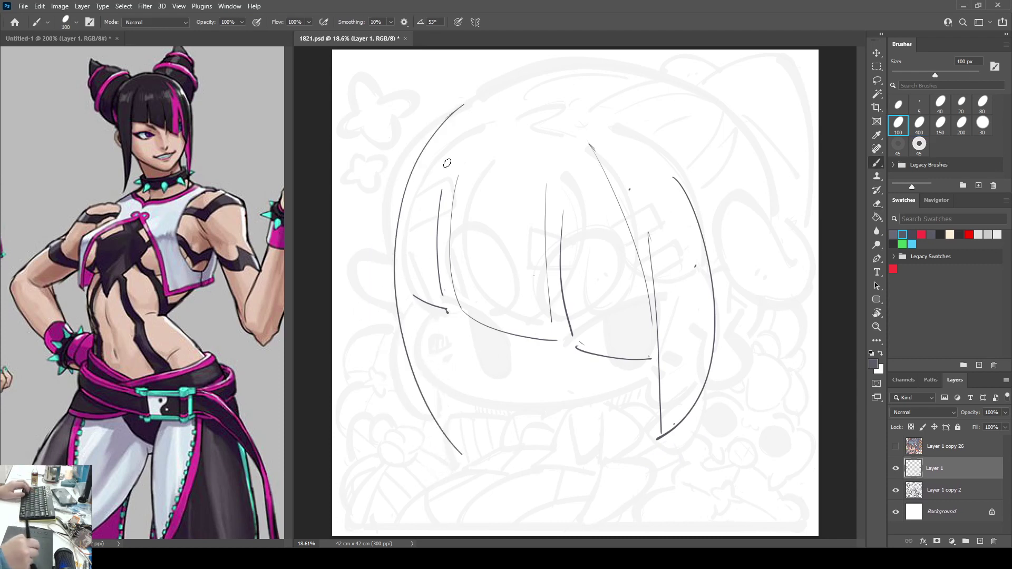
key("ctrl+z")
left_click_drag(474, 108, 415, 418)
left_click_drag(443, 463, 454, 367)
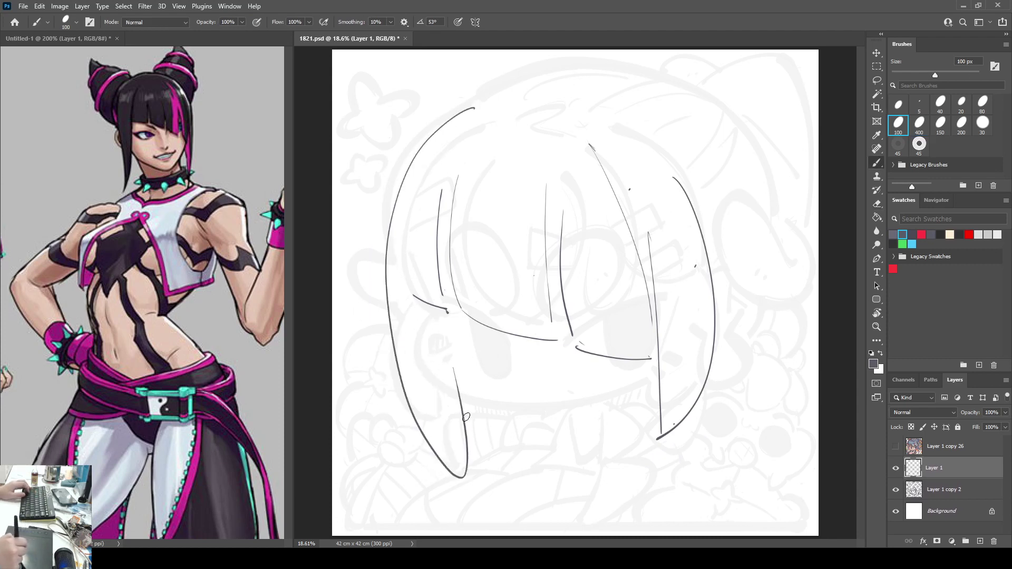
key("ctrl+z")
left_click_drag(469, 109, 435, 454)
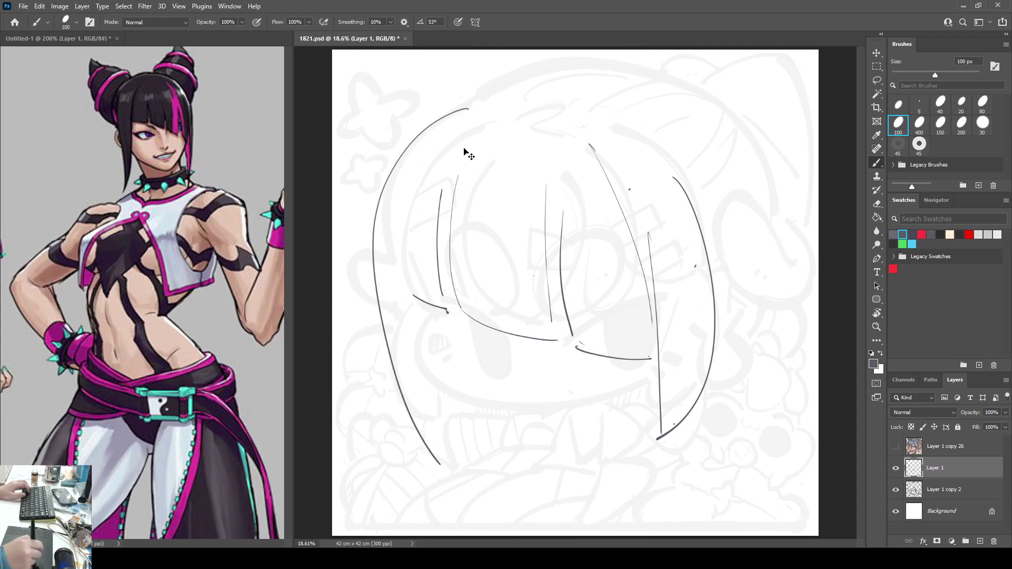
key("ctrl+z")
Step: Draw the left side lock's curved outline and short inner line, add a curve beside the left bangs, and check them mirrored
mouse_move(477, 99)
left_mouse_down()
mouse_move(434, 446)
mouse_move(432, 378)
mouse_move(442, 442)
left_mouse_up()
key("ctrl+z")
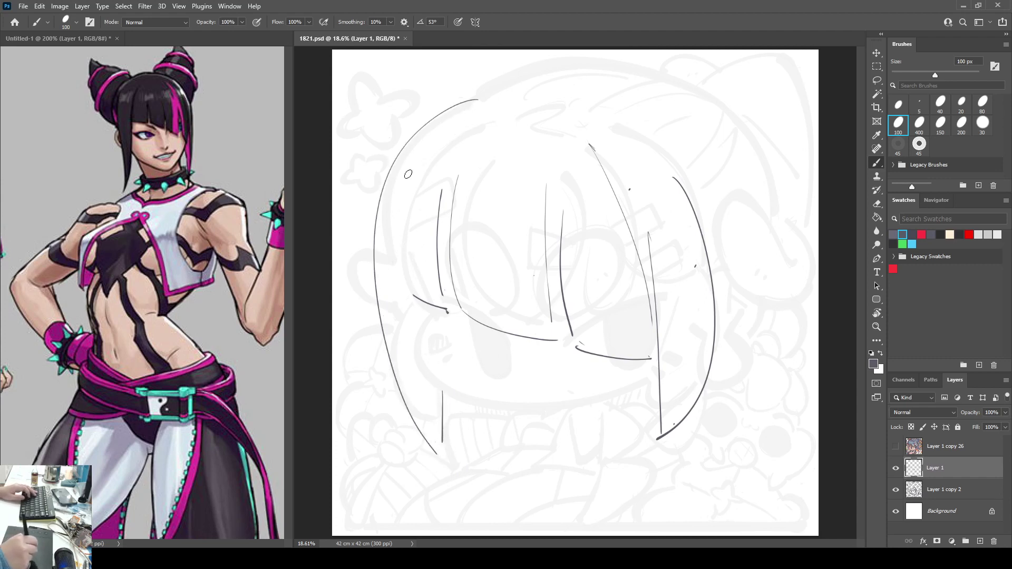
left_click_drag(437, 149, 396, 323)
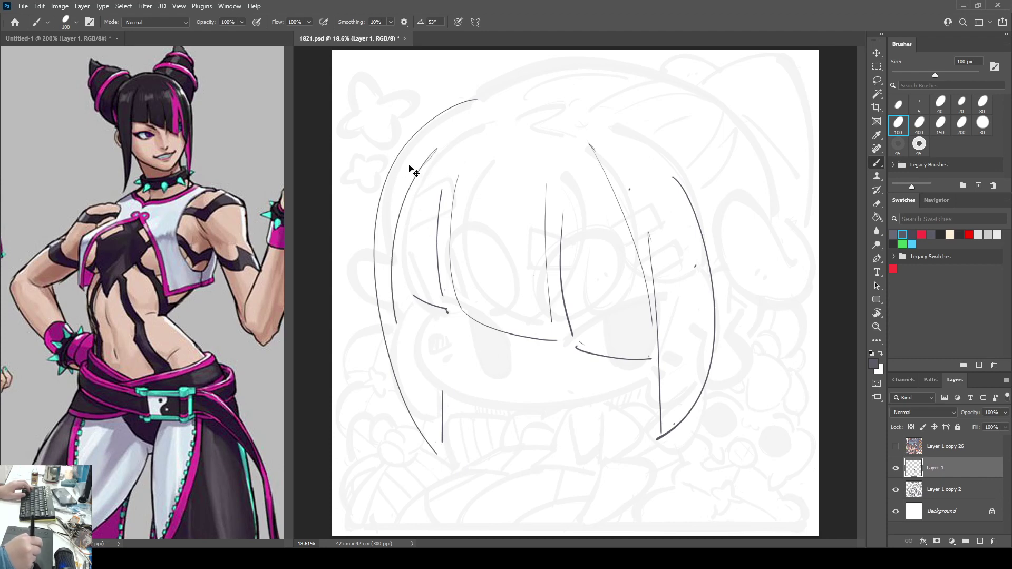
key("ctrl+z")
left_click_drag(418, 159, 397, 300)
key("ctrl+z")
left_click_drag(445, 156, 399, 332)
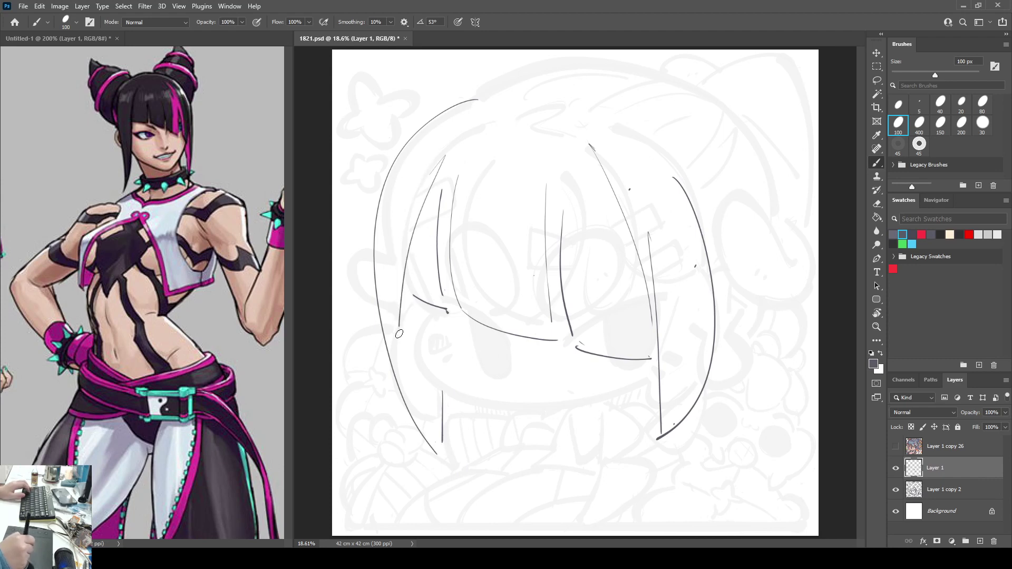
key("ctrl+shift+h")
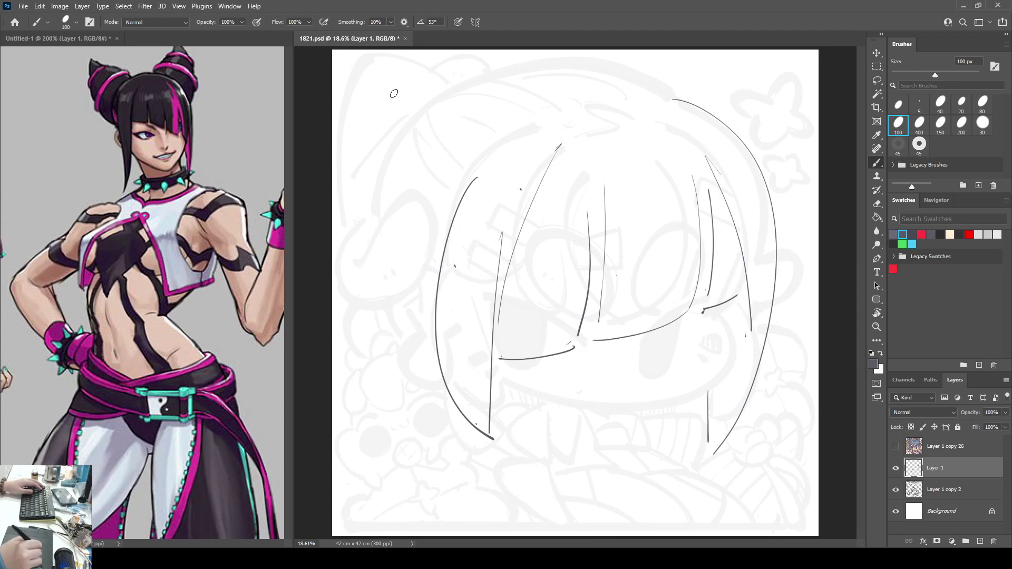
key("ctrl+shift+h")
Step: Trim the top end of the left hair outline and draw the crown arc across the head and down the right side
key("e")
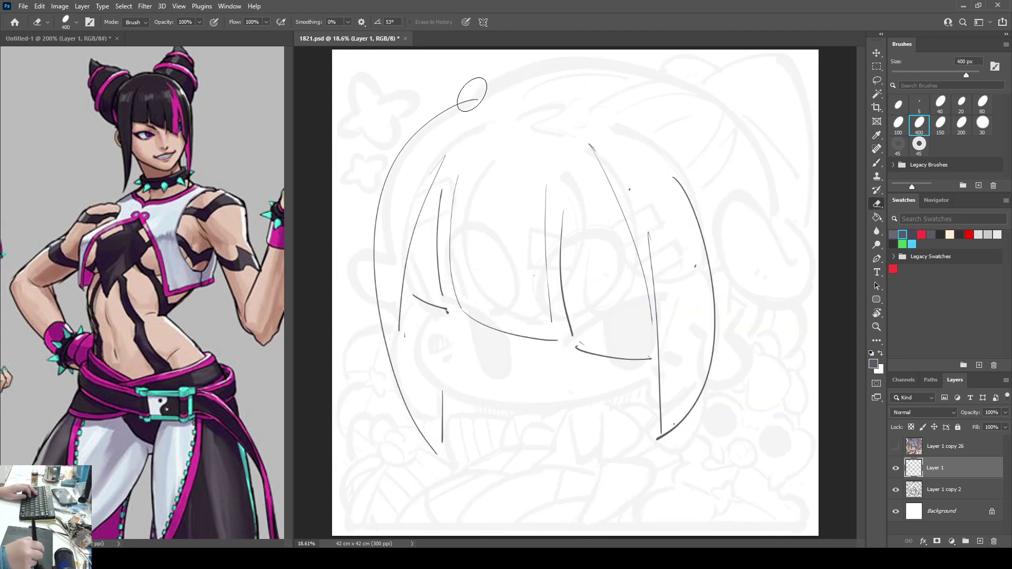
mouse_move(472, 91)
left_mouse_down()
mouse_move(438, 106)
mouse_move(512, 79)
mouse_move(701, 104)
left_mouse_up()
key("b")
key("ctrl+z")
left_click_drag(464, 104, 700, 104)
key("ctrl+z")
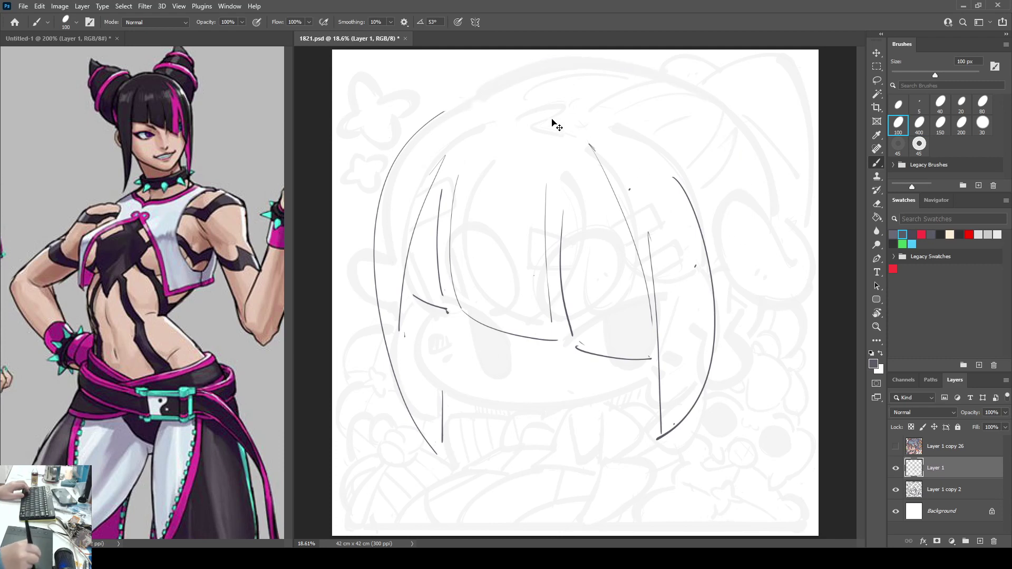
mouse_move(458, 102)
left_mouse_down()
mouse_move(780, 207)
mouse_move(765, 274)
left_mouse_up()
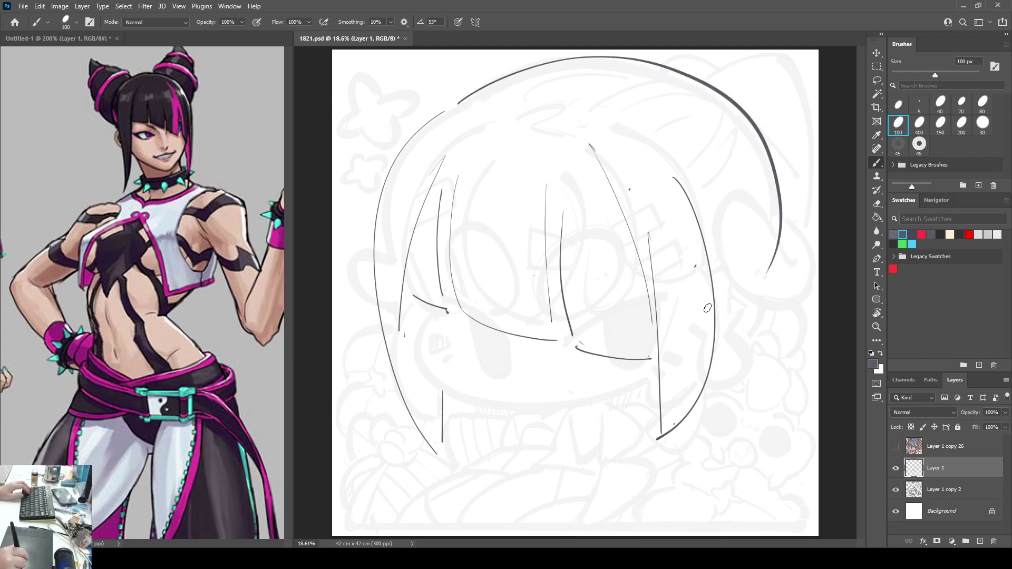
Step: Draw a rounded ear outside the right side lock and add short inner ear lines
left_click_drag(701, 285, 712, 364)
key("ctrl+z")
left_click_drag(720, 259, 709, 364)
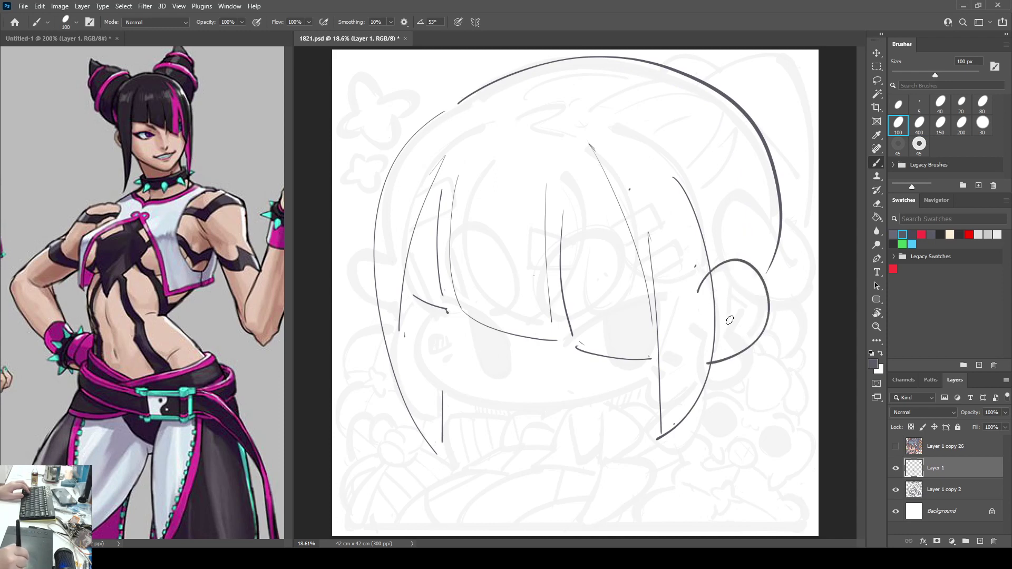
key("ctrl+z")
left_click_drag(702, 297, 704, 358)
left_click_drag(738, 278, 727, 331)
left_click_drag(733, 307, 747, 323)
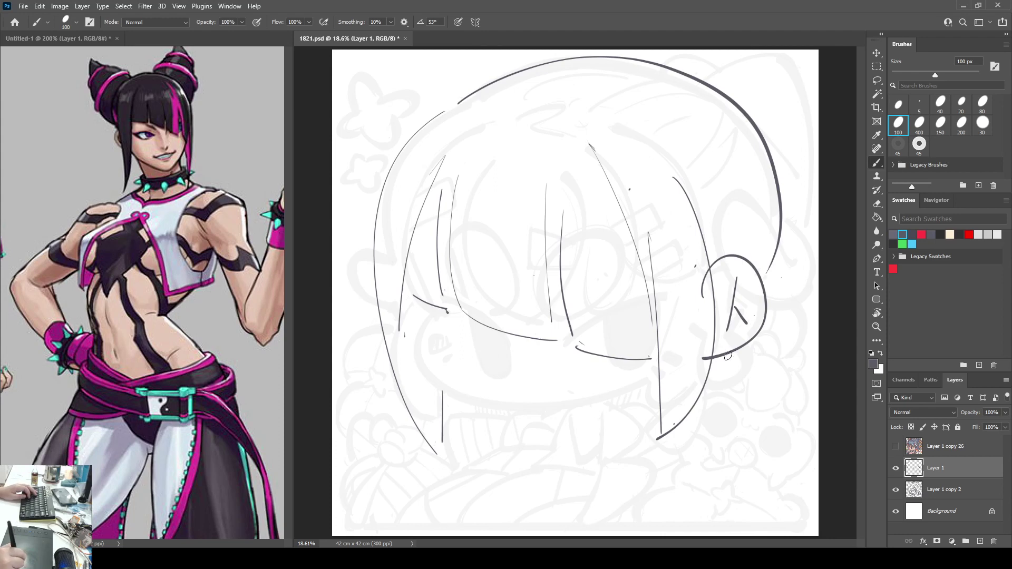
Step: Reframe the reference on the character's upper body, and redraw the thick line in the middle of the bangs
left_click(163, 360)
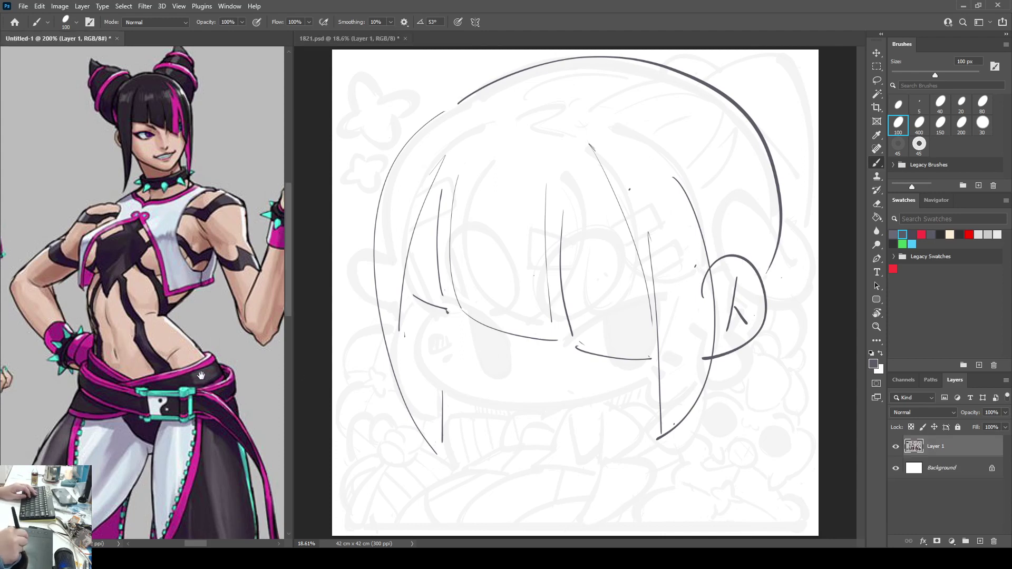
left_click_drag(266, 369, 106, 373)
left_click_drag(216, 329, 237, 338)
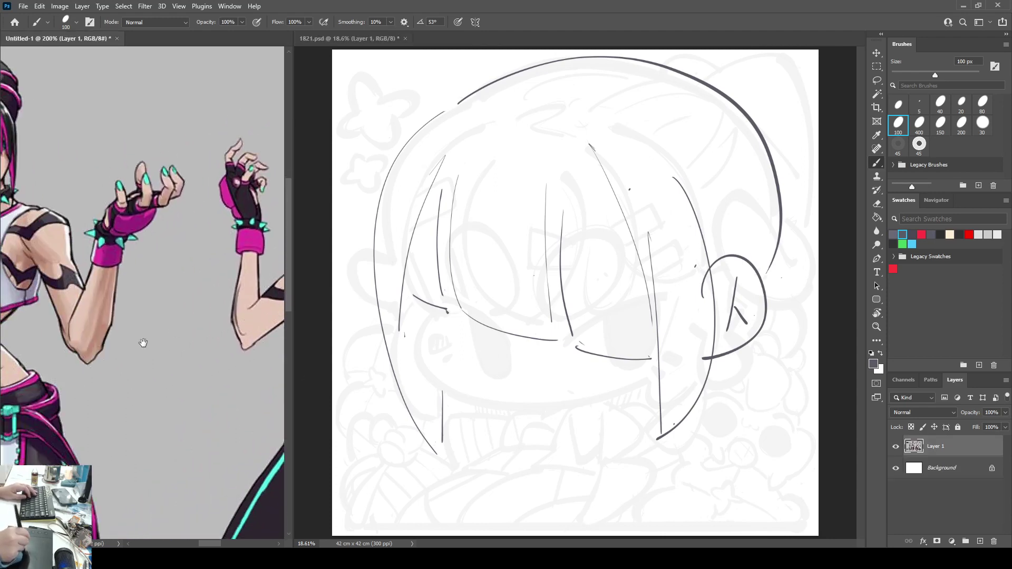
left_click_drag(142, 343, 279, 358)
left_click(527, 428)
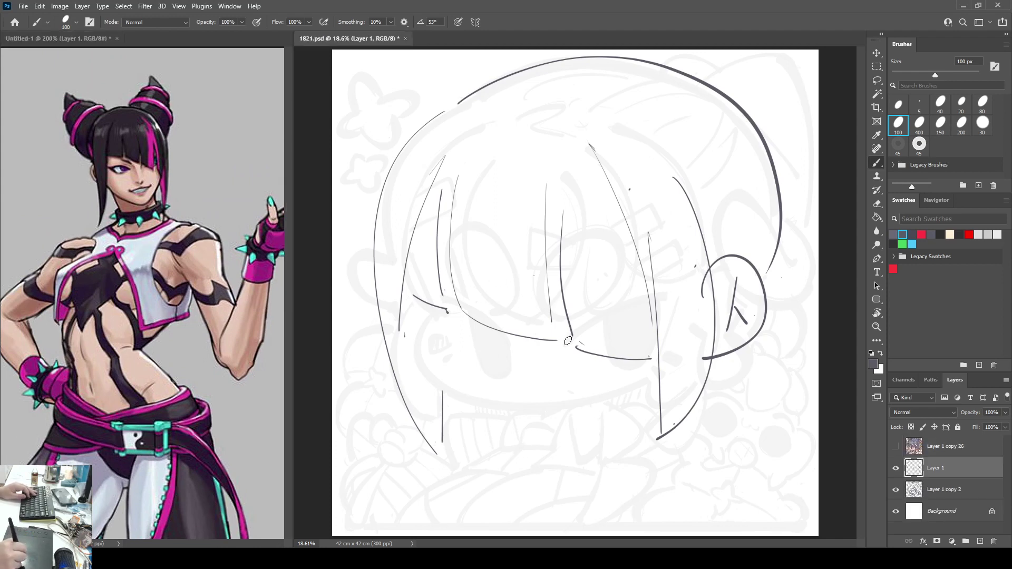
key("ctrl+z")
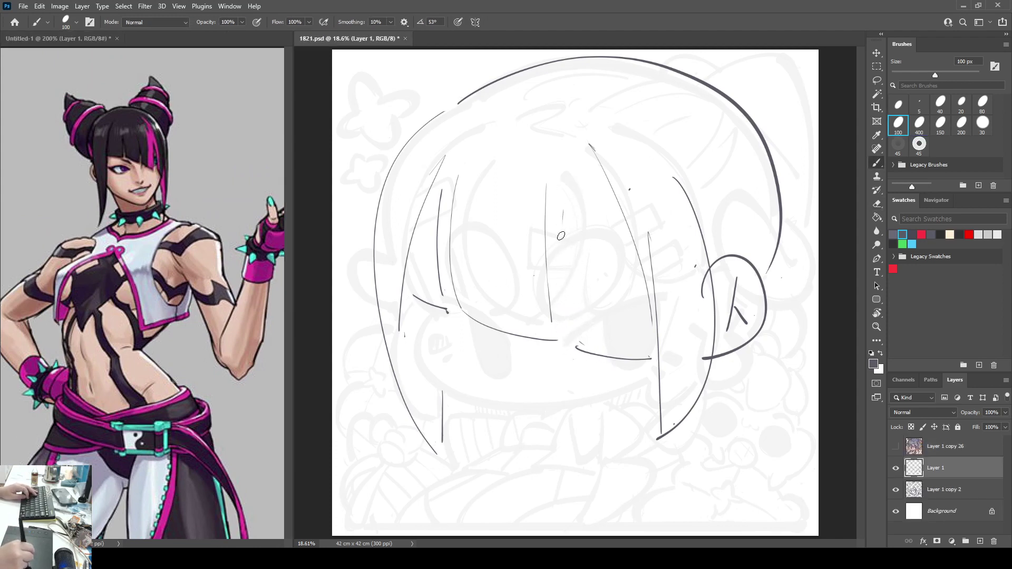
mouse_move(554, 214)
left_mouse_down()
mouse_move(567, 332)
mouse_move(644, 304)
left_mouse_up()
key("ctrl+z")
Step: Draw the right eye's curved upper lid and the inner edge of its iris below it
left_click_drag(558, 354, 652, 299)
key("ctrl+z")
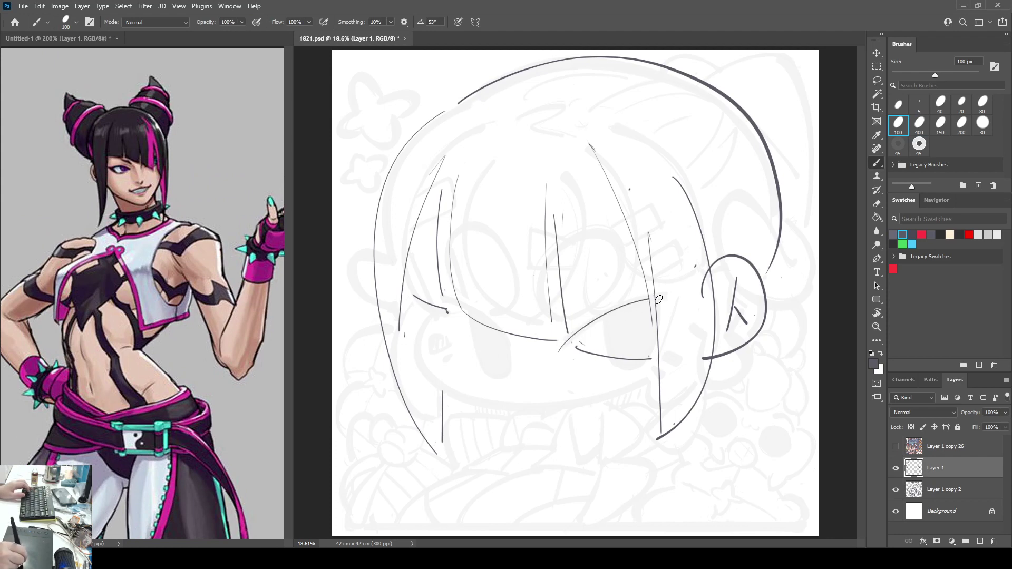
left_click_drag(603, 320, 628, 373)
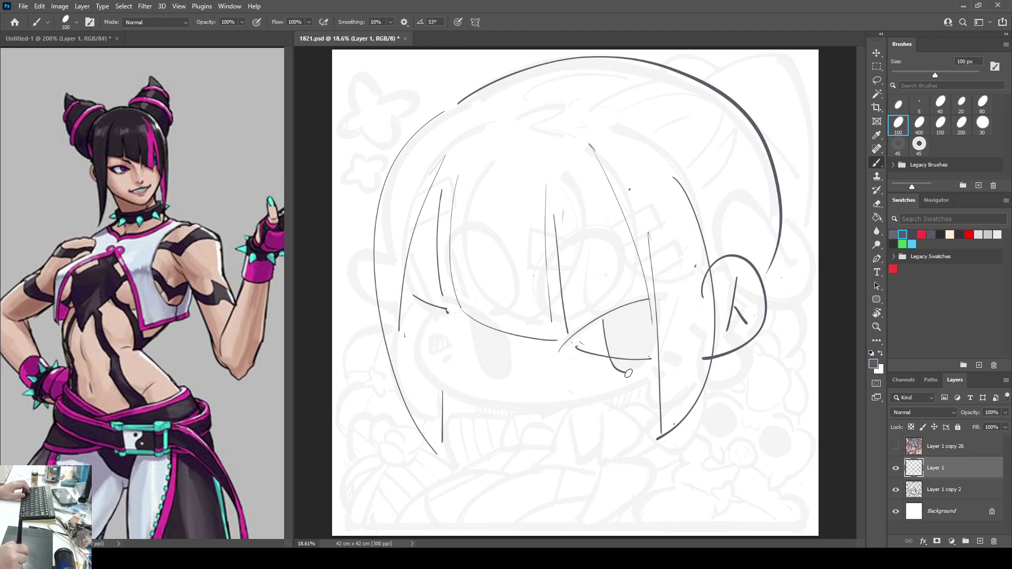
mouse_move(657, 301)
left_mouse_down()
mouse_move(651, 364)
mouse_move(638, 377)
mouse_move(656, 307)
mouse_move(643, 363)
left_mouse_up()
key("ctrl+z")
key("ctrl+z")
key("ctrl+z")
Step: Close the outer edge of the right eye's iris and fill the iris with diagonal hatching
left_click_drag(654, 313, 653, 353)
mouse_move(617, 308)
left_mouse_down()
mouse_move(605, 335)
mouse_move(614, 352)
left_mouse_up()
left_click_drag(645, 300, 627, 363)
mouse_move(658, 308)
left_mouse_down()
mouse_move(625, 366)
mouse_move(640, 360)
left_mouse_up()
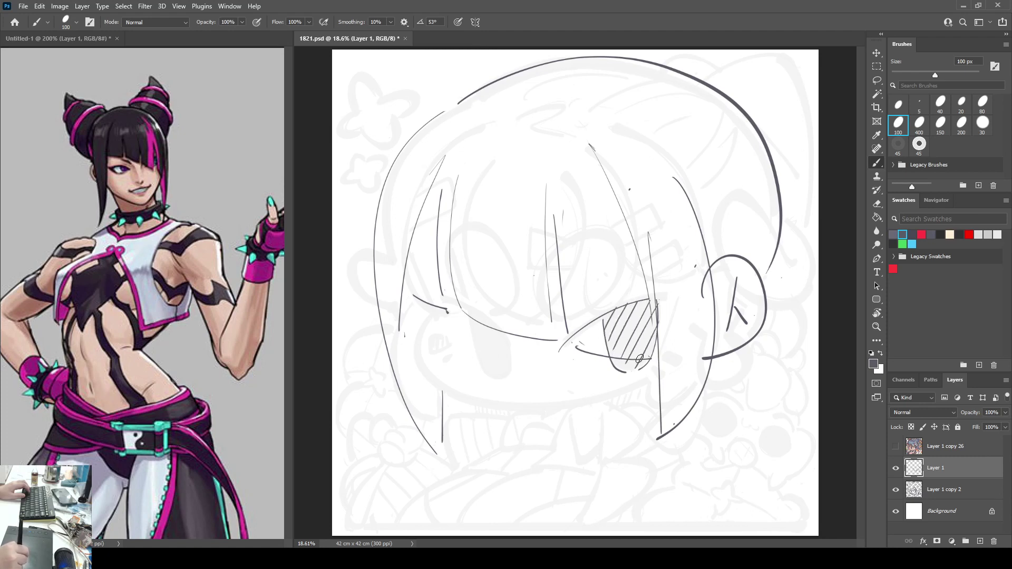
Step: Draw a large tilted oval over the bangs above the right eye, with a short line beneath it
mouse_move(572, 317)
left_mouse_down()
mouse_move(543, 278)
mouse_move(595, 231)
left_mouse_up()
key("ctrl+z")
mouse_move(565, 320)
left_mouse_down()
mouse_move(544, 266)
mouse_move(615, 238)
mouse_move(582, 318)
left_mouse_up()
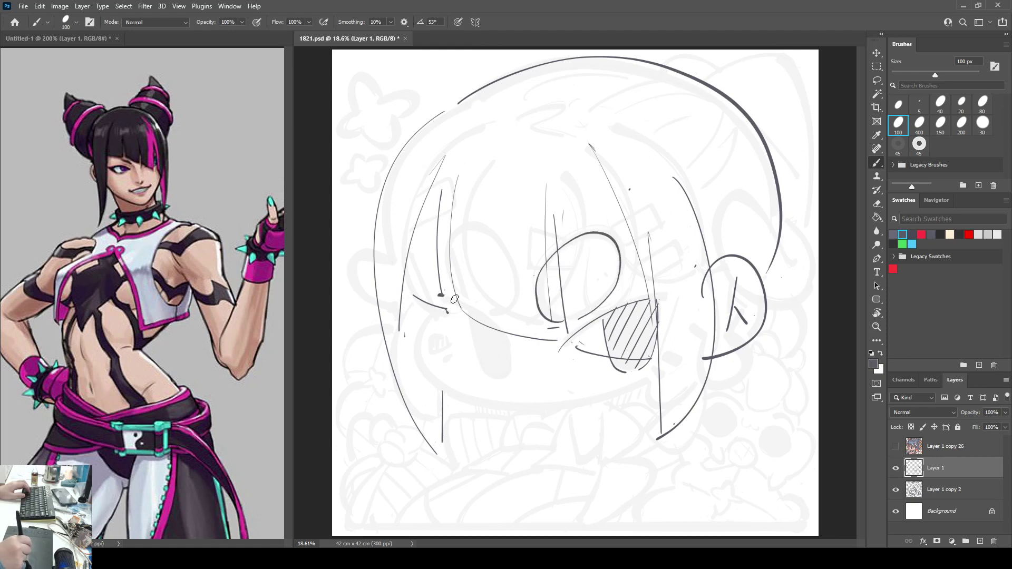
Step: Draw the left eye's upper lid and narrow iris, and fill the iris with diagonal hatching
mouse_move(455, 299)
left_mouse_down()
mouse_move(499, 331)
mouse_move(478, 359)
mouse_move(499, 375)
left_mouse_up()
key("ctrl+z")
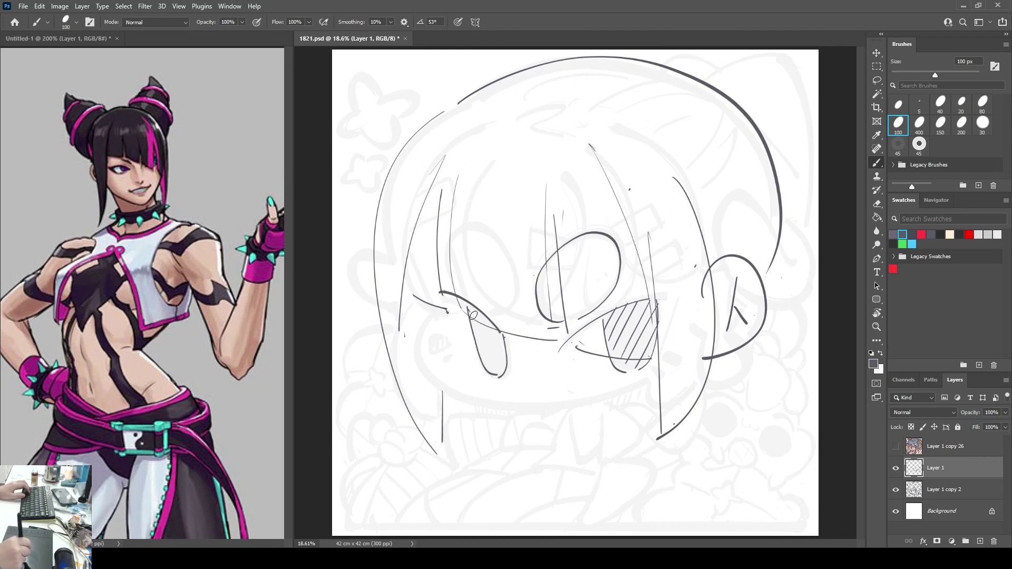
left_click_drag(481, 315, 474, 338)
left_click_drag(488, 321, 485, 361)
left_click_drag(502, 335, 491, 376)
left_click_drag(506, 364, 501, 371)
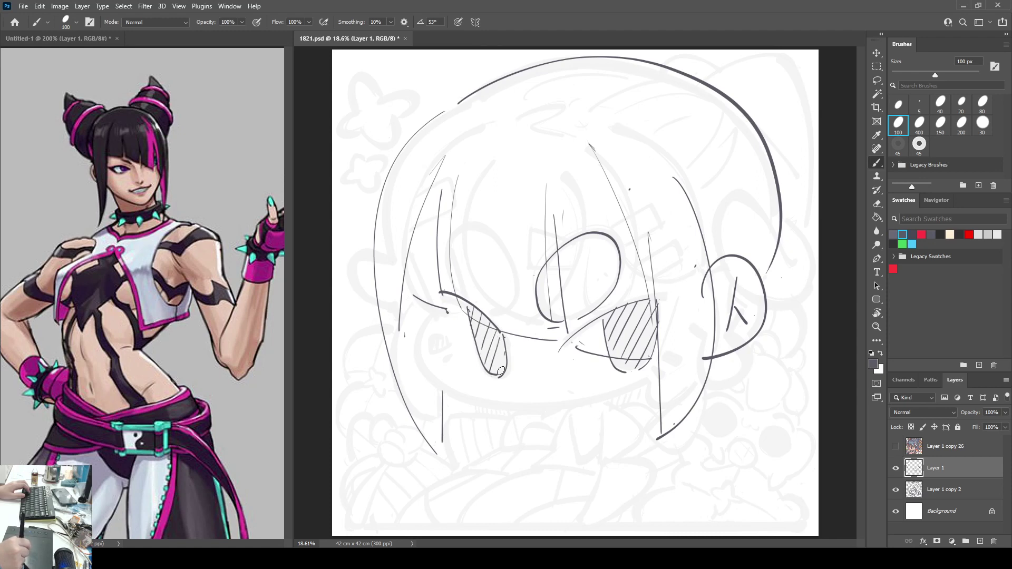
Step: Draw a tilted oval above the left eye and a short slanted line beside the eye's outer corner
mouse_move(461, 229)
left_mouse_down()
mouse_move(496, 243)
mouse_move(516, 308)
mouse_move(488, 318)
left_mouse_up()
key("ctrl+z")
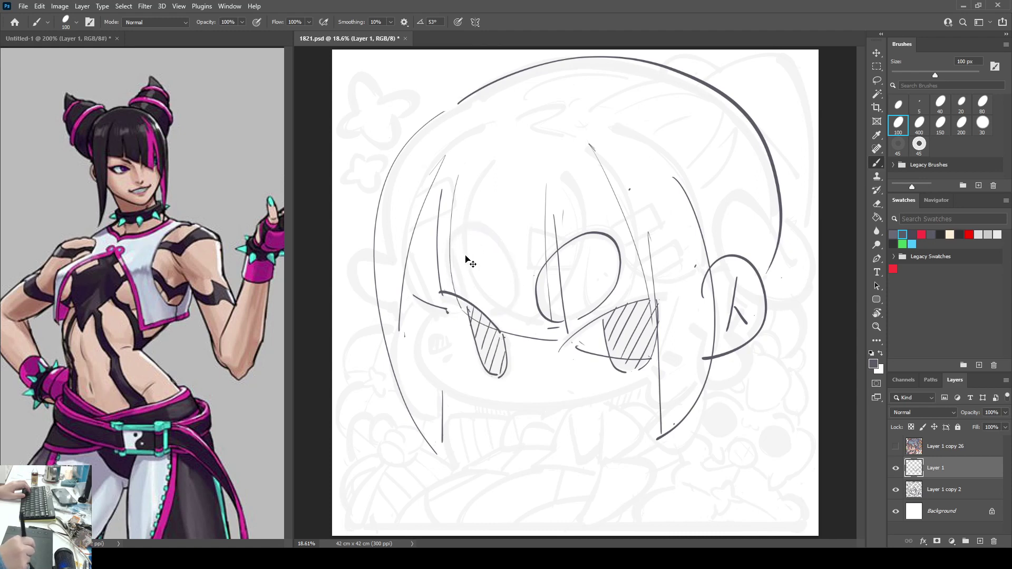
mouse_move(444, 247)
left_mouse_down()
mouse_move(473, 223)
mouse_move(505, 299)
left_mouse_up()
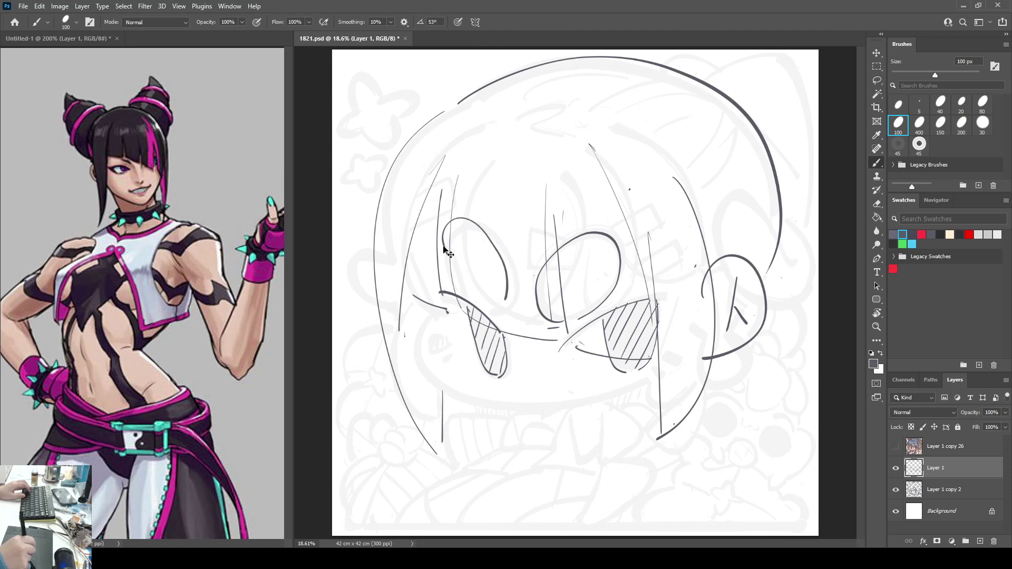
key("ctrl+z")
mouse_move(440, 254)
left_mouse_down()
mouse_move(446, 224)
mouse_move(493, 252)
mouse_move(497, 294)
left_mouse_up()
left_click_drag(446, 266, 495, 300)
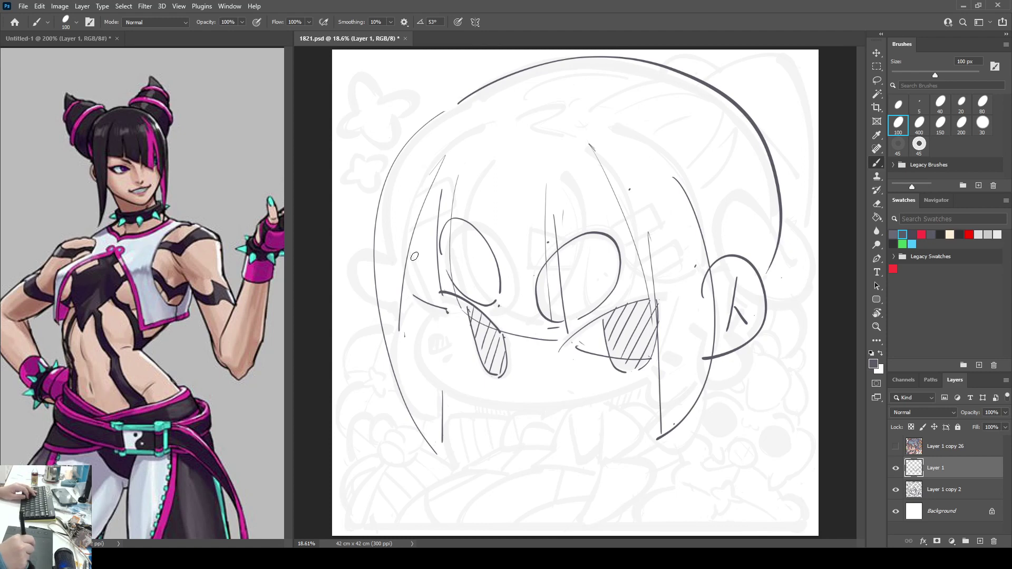
left_click_drag(405, 242, 433, 303)
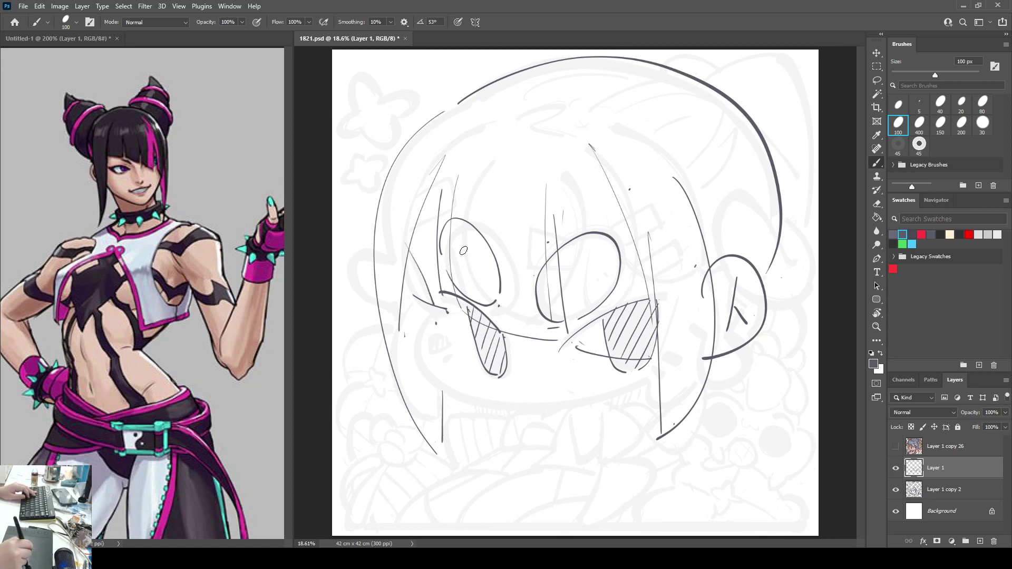
Step: Replace the right eye's curved upper lid with a thicker, straighter line slanting down toward the nose
mouse_move(571, 346)
left_mouse_down()
mouse_move(589, 311)
mouse_move(650, 311)
left_mouse_up()
key("ctrl+z")
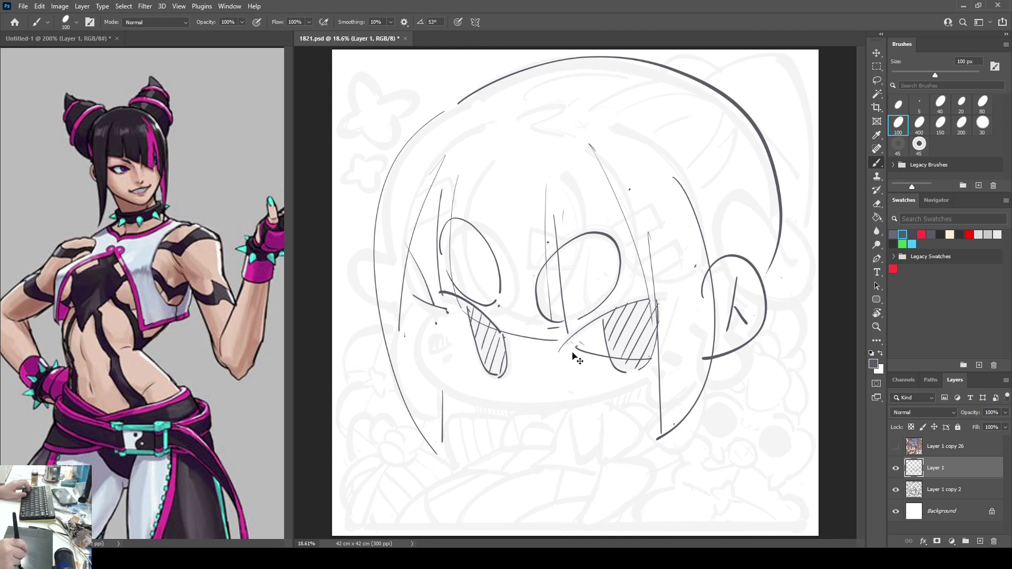
left_click_drag(556, 352, 654, 304)
key("ctrl+z")
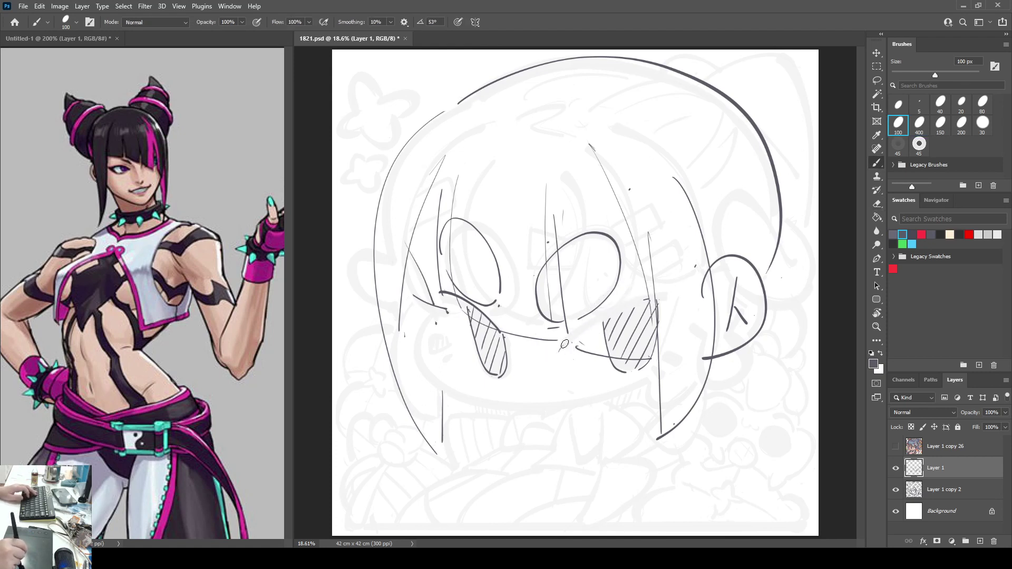
left_click_drag(562, 345, 653, 301)
key("F2")
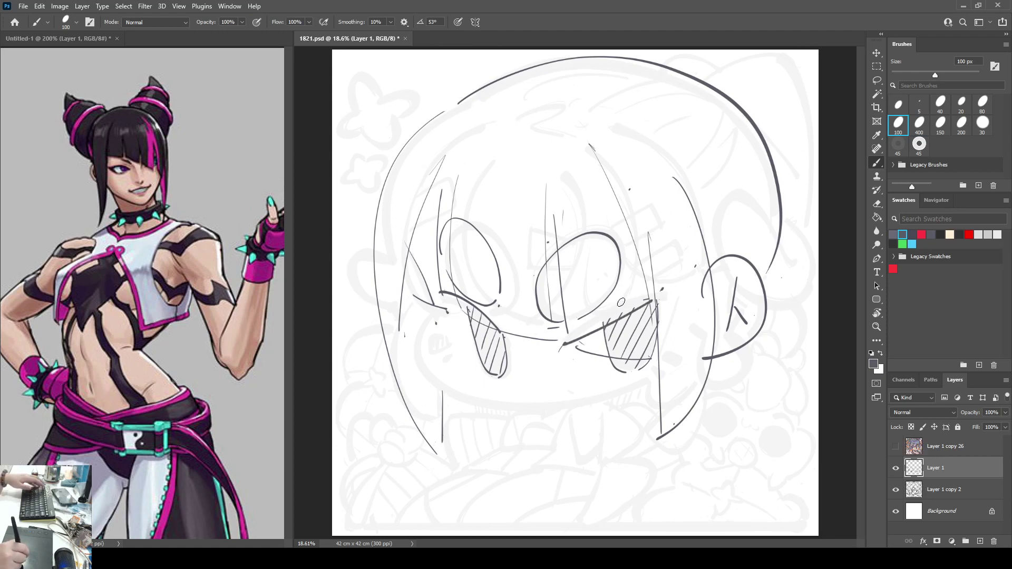
key("ctrl+shift+h")
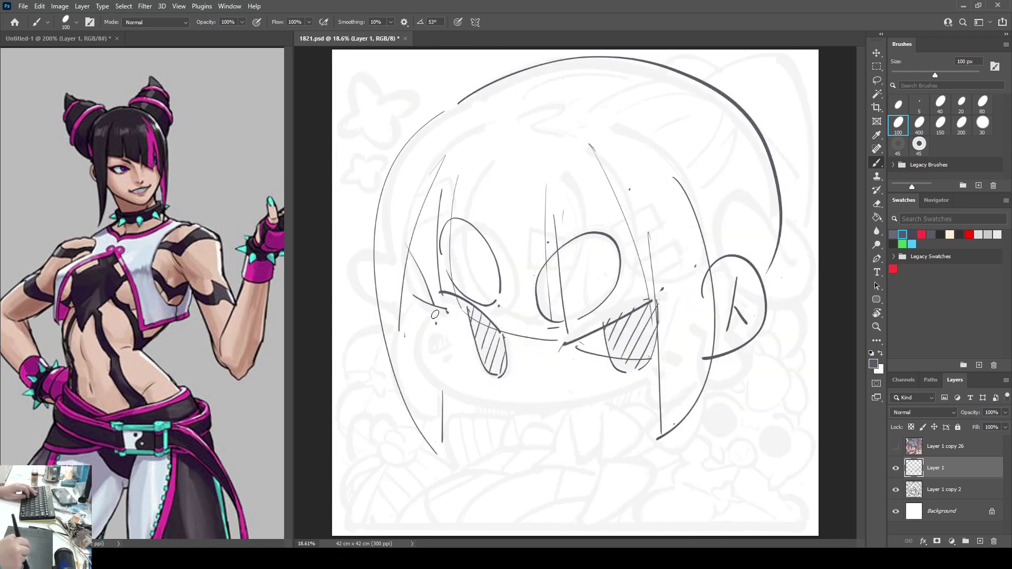
mouse_move(434, 316)
left_mouse_down()
mouse_move(417, 354)
mouse_move(490, 409)
left_mouse_up()
key("ctrl+z")
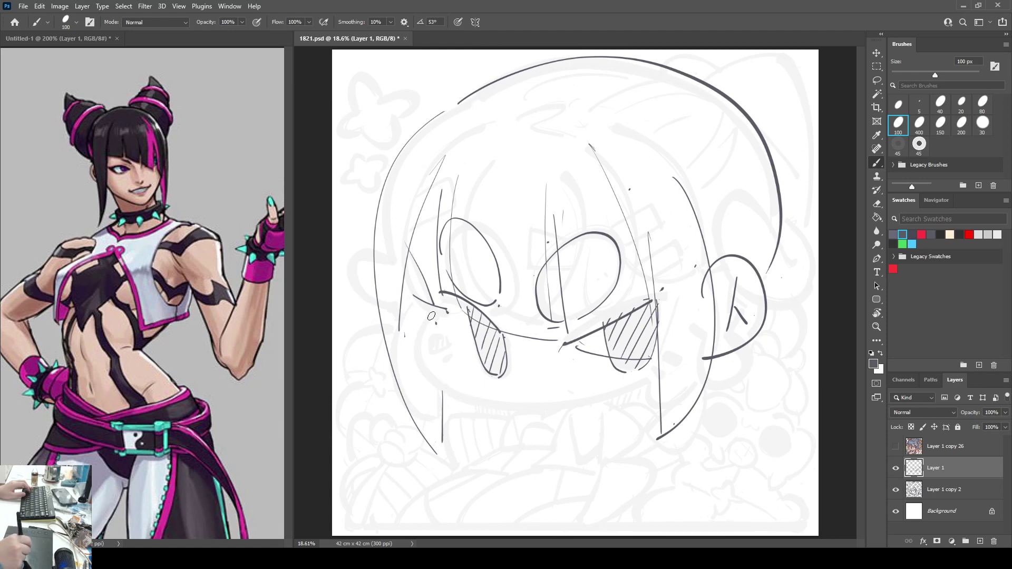
mouse_move(433, 315)
left_mouse_down()
mouse_move(419, 341)
mouse_move(455, 399)
mouse_move(498, 409)
left_mouse_up()
key("ctrl+z")
mouse_move(435, 316)
left_mouse_down()
mouse_move(416, 341)
mouse_move(467, 402)
mouse_move(517, 412)
left_mouse_up()
key("ctrl+z")
Step: Draw the left cheek curving down to the chin and the thin right jawline, each ending with a short neck line
mouse_move(435, 315)
left_mouse_down()
mouse_move(433, 381)
mouse_move(527, 409)
left_mouse_up()
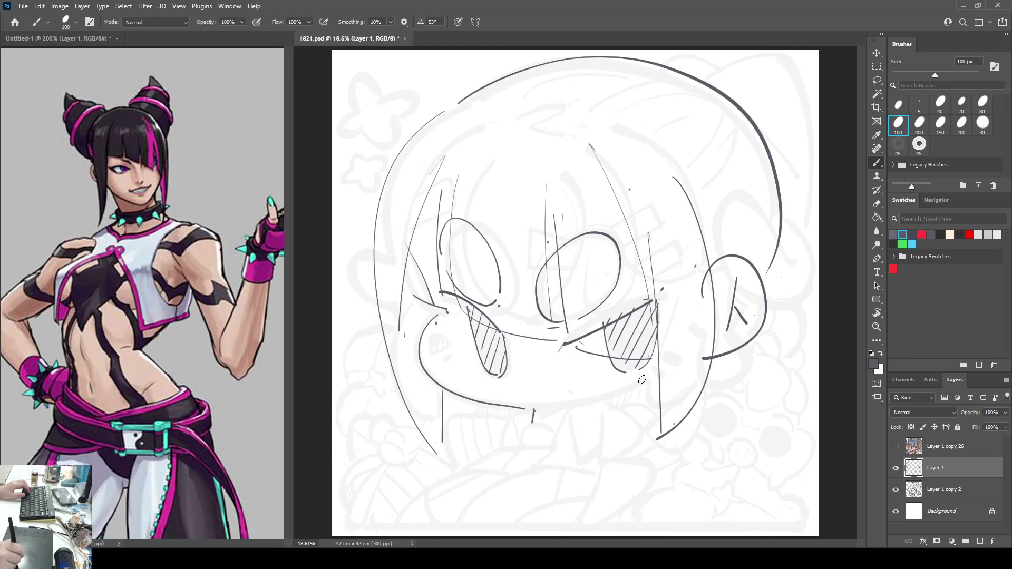
mouse_move(678, 365)
left_mouse_down()
mouse_move(590, 404)
mouse_move(589, 421)
left_mouse_up()
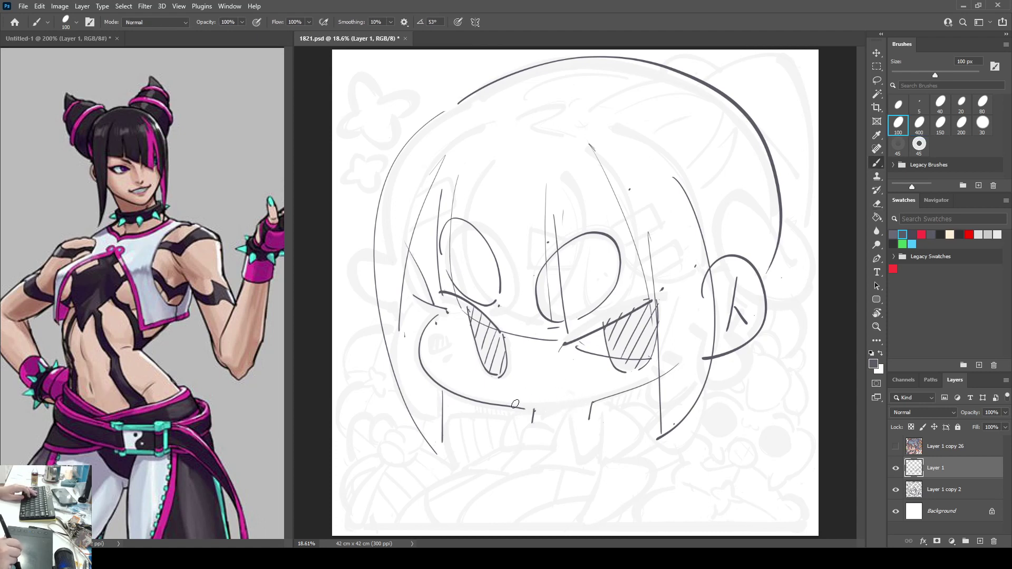
Step: Sketch the open mouth above the chin as a thin slanted arch with a small loop at its left corner
mouse_move(512, 391)
left_mouse_down()
mouse_move(558, 360)
mouse_move(606, 390)
left_mouse_up()
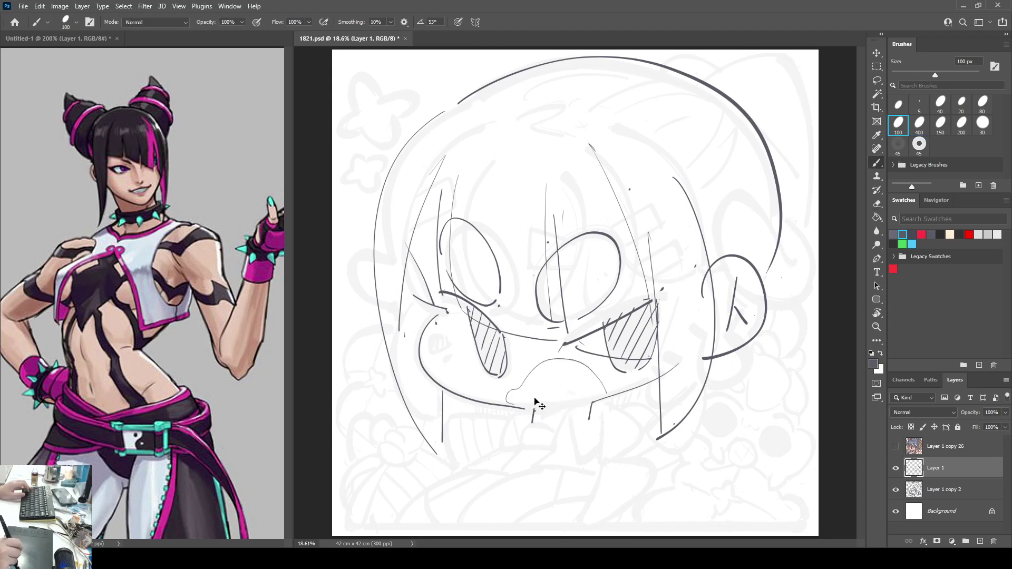
key("ctrl+z")
left_click_drag(510, 401, 595, 382)
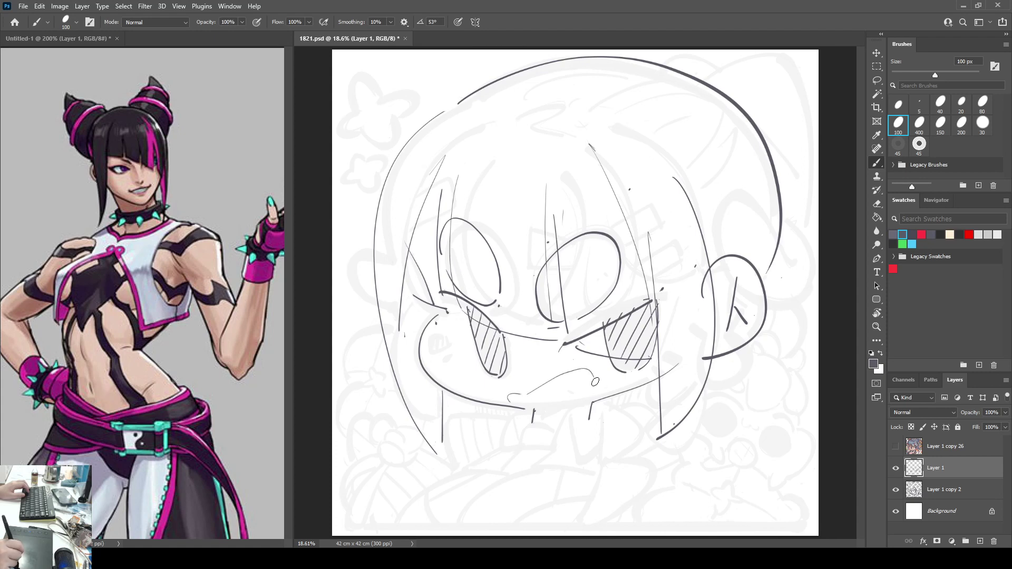
key("ctrl+shift+h")
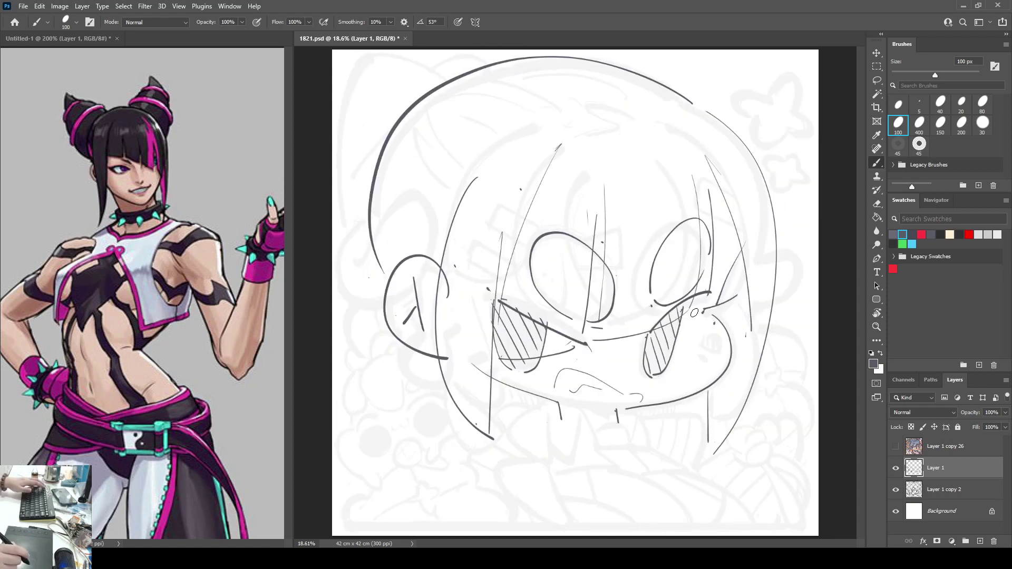
key("h")
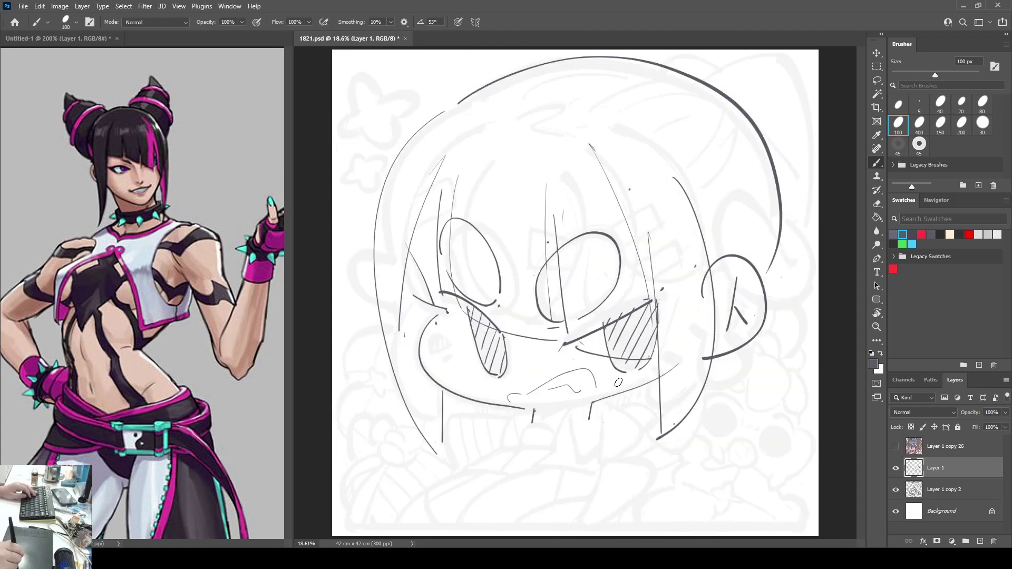
Step: Draw two small boxed, hatched marks on the left cheek and bring up the document overview
left_click_drag(446, 334, 445, 365)
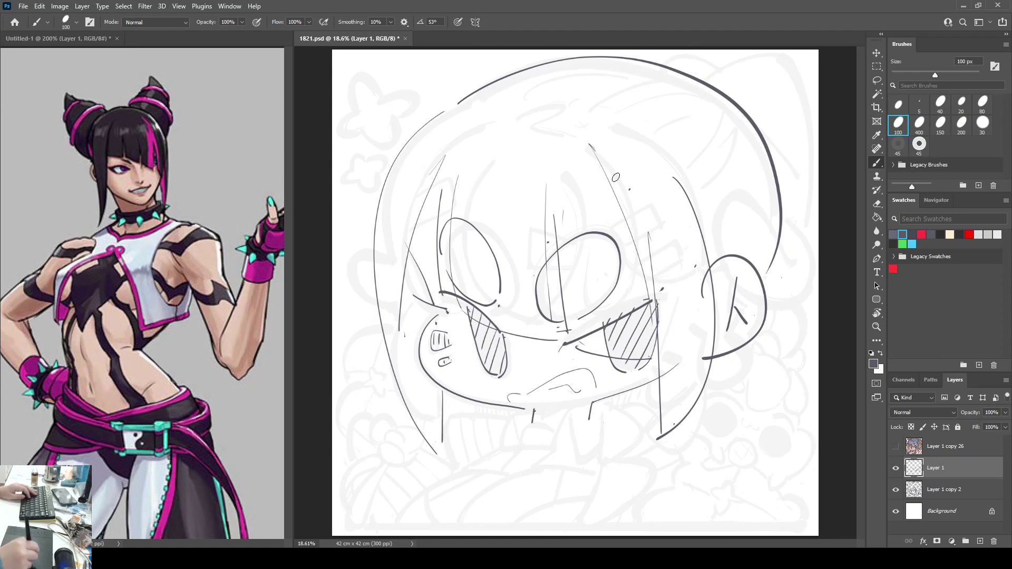
left_click(936, 201)
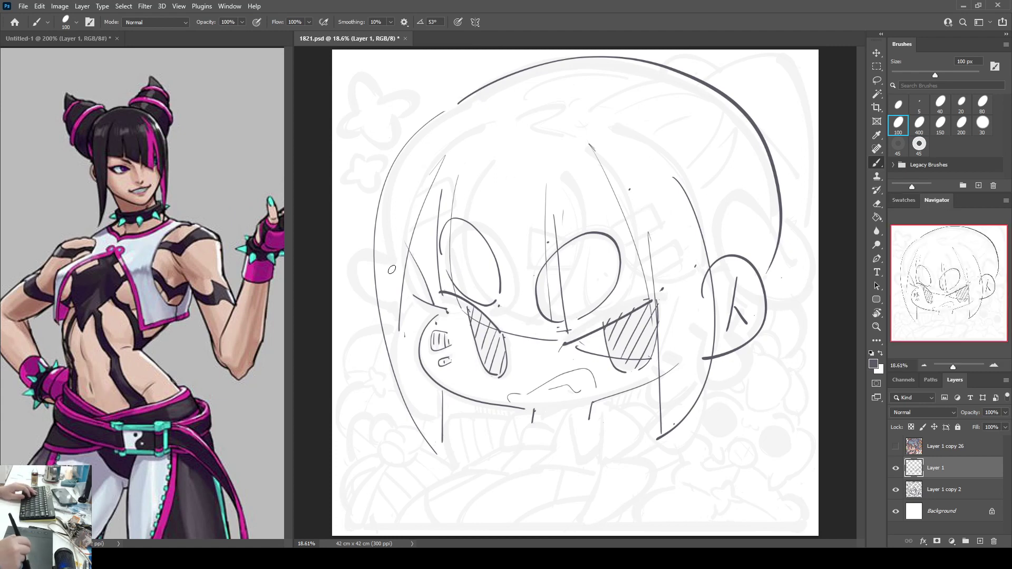
Step: Erase parts of the mouth and redraw it with a rounded right side and a small U-shaped curve at its peak
key("period")
key("e")
mouse_move(518, 387)
left_mouse_down()
mouse_move(574, 376)
mouse_move(580, 389)
mouse_move(581, 372)
mouse_move(590, 376)
mouse_move(569, 389)
mouse_move(525, 389)
left_mouse_up()
key("comma")
key("b")
mouse_move(529, 389)
left_mouse_down()
mouse_move(589, 375)
mouse_move(571, 375)
mouse_move(586, 366)
mouse_move(573, 363)
mouse_move(588, 371)
mouse_move(588, 399)
left_mouse_up()
key("e")
key("b")
key("z")
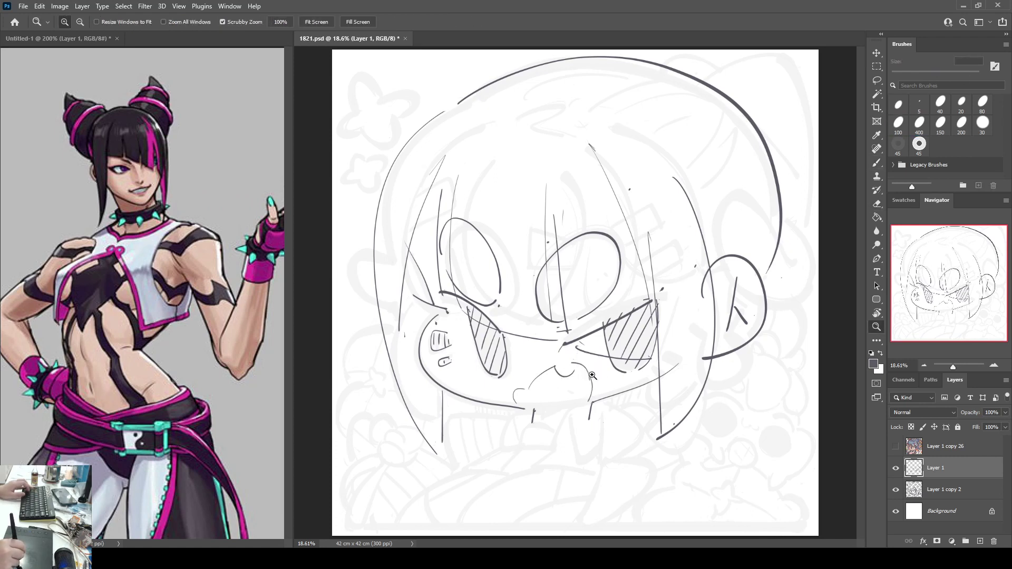
key("b")
key("ctrl+z")
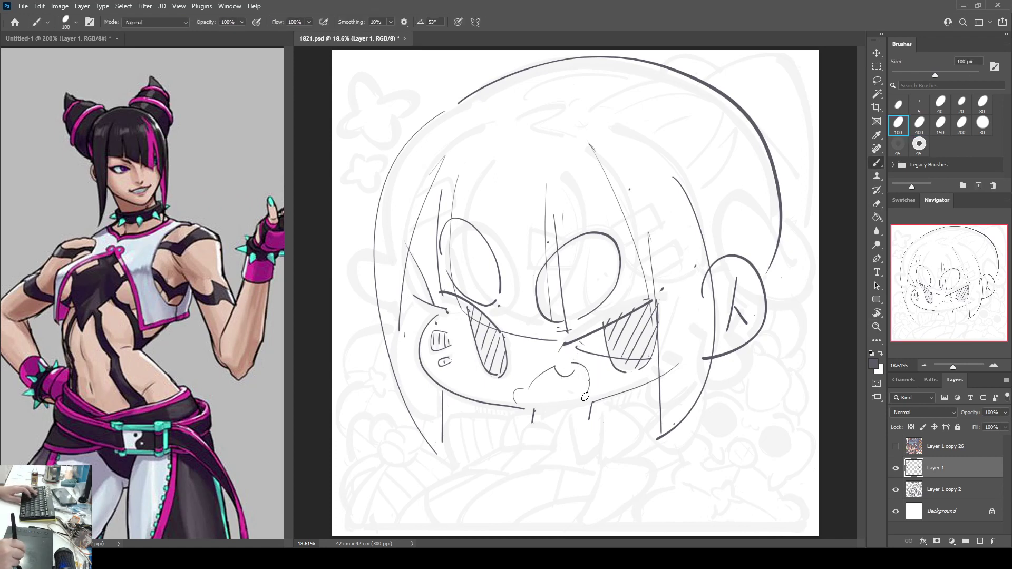
key("ctrl+shift+h")
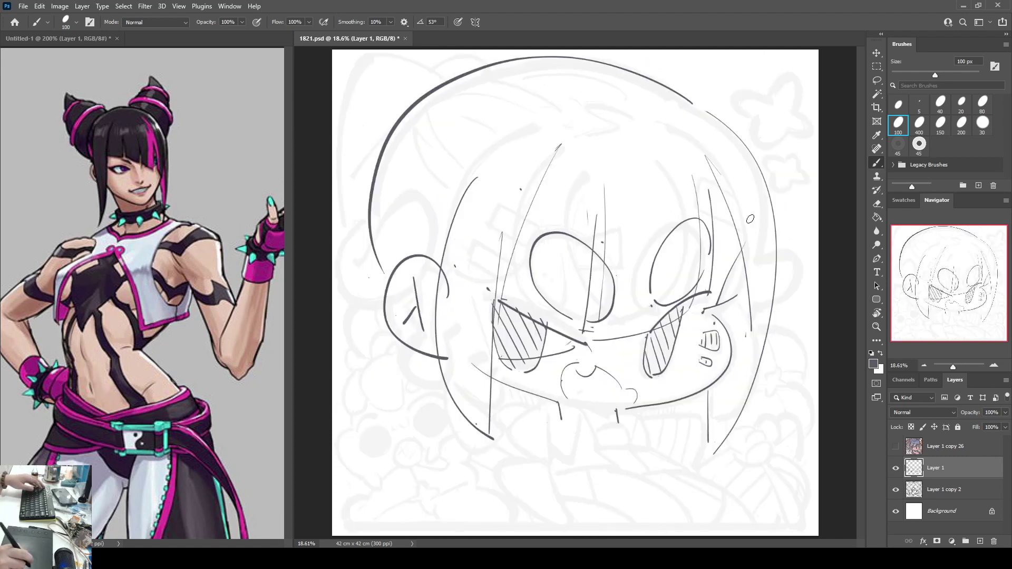
key("ctrl+shift+h")
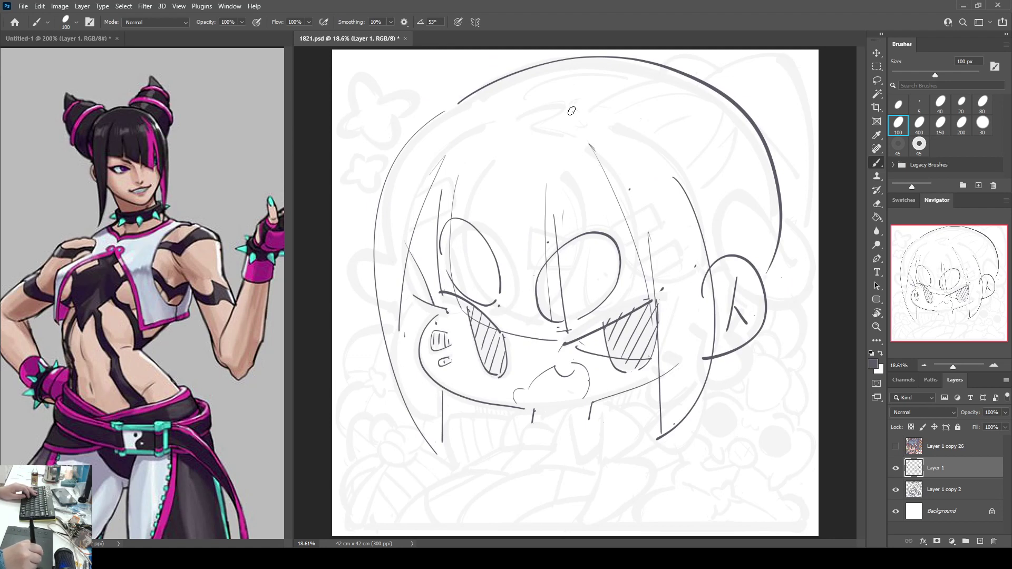
Step: Erase the upper part of the hair line beside the right ear and redraw it as a longer curve starting near the crown
left_click(276, 258)
left_click_drag(276, 258, 128, 252)
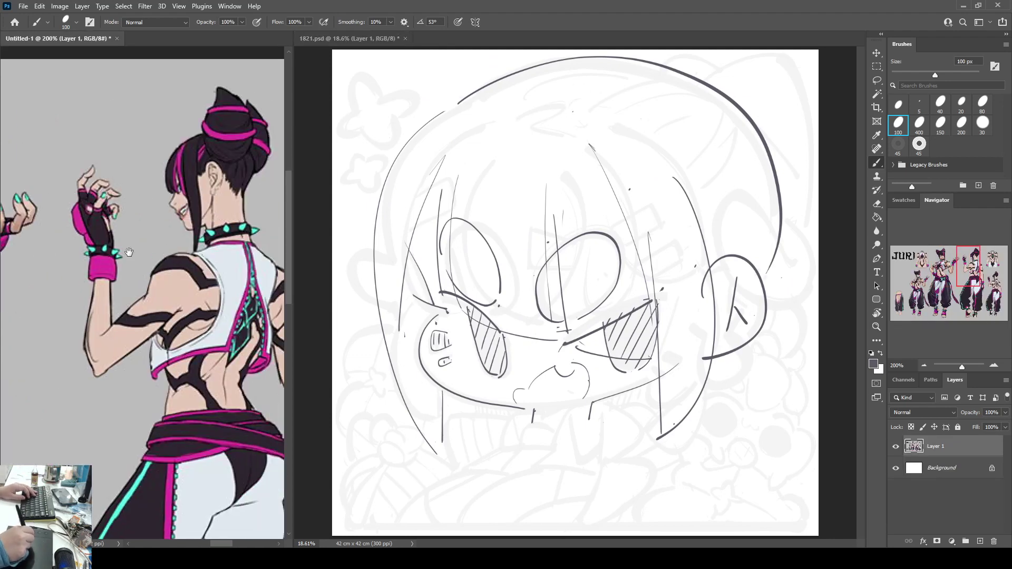
left_click(688, 201)
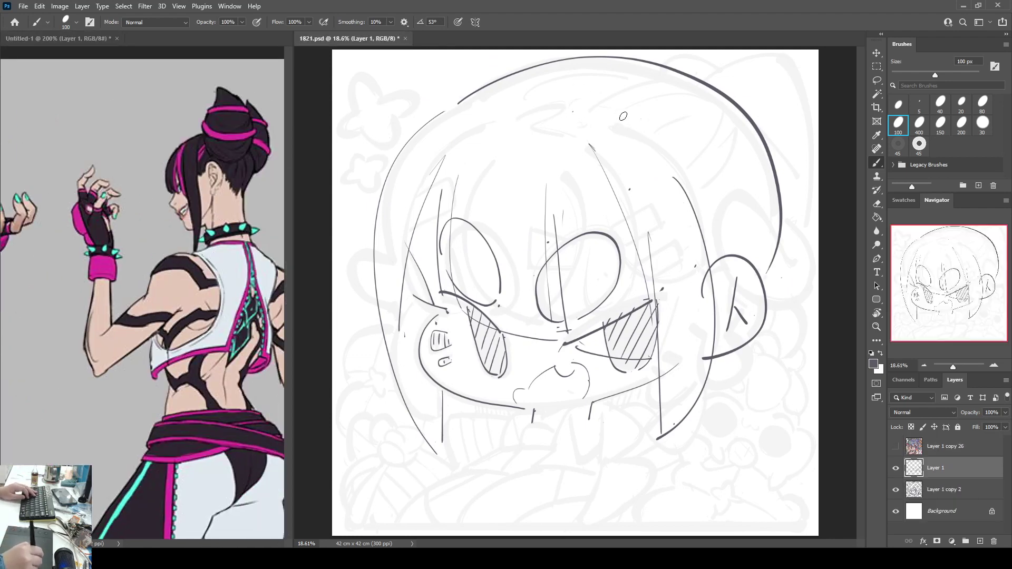
key("e")
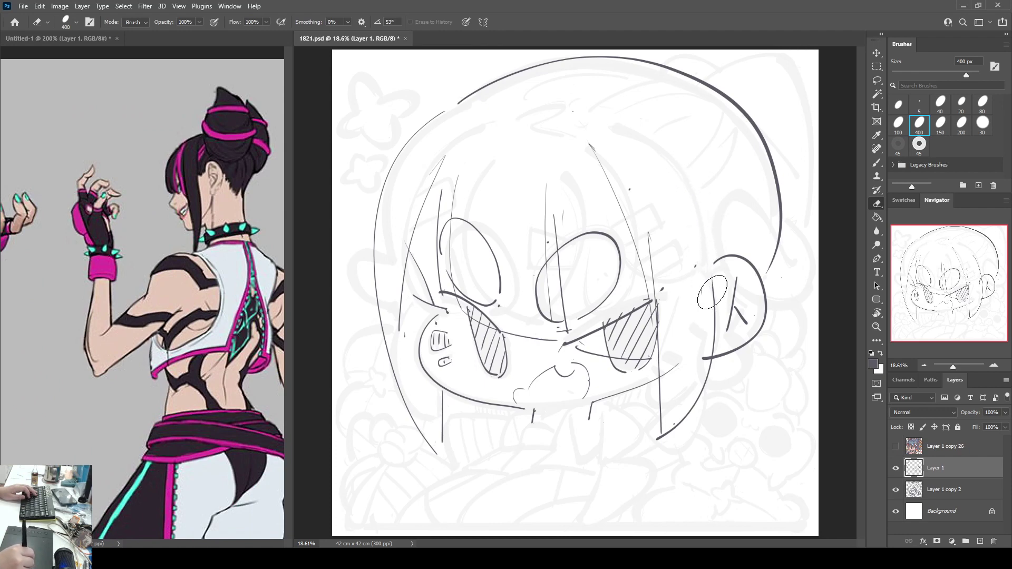
key("b")
mouse_move(635, 116)
left_mouse_down()
mouse_move(707, 227)
mouse_move(712, 284)
left_mouse_up()
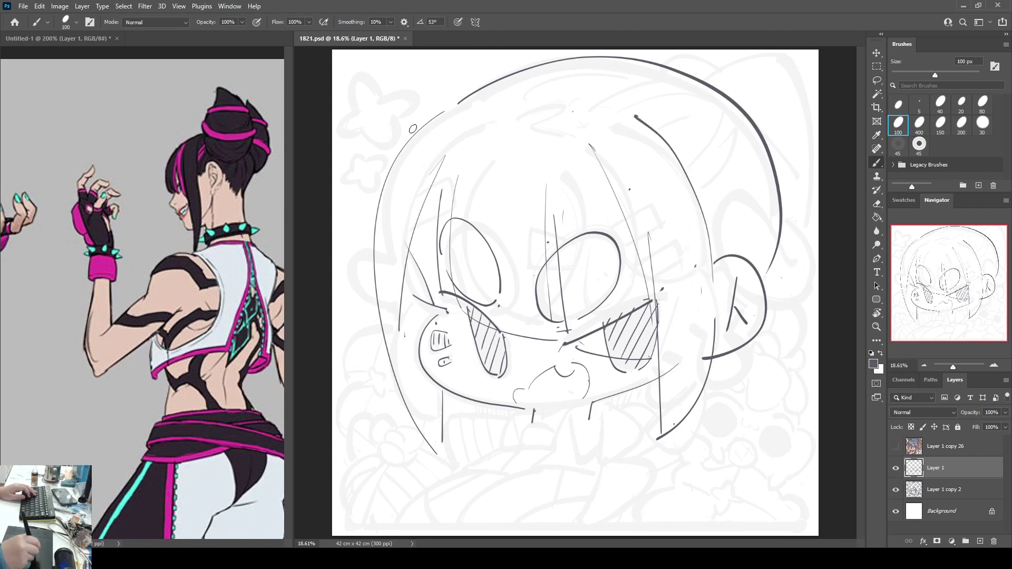
Step: Add thin curved hair strands across the crown and down the side of the hair above the right ear
mouse_move(452, 111)
left_mouse_down()
mouse_move(490, 98)
mouse_move(525, 107)
mouse_move(487, 121)
mouse_move(549, 120)
left_mouse_up()
left_click_drag(548, 122, 501, 146)
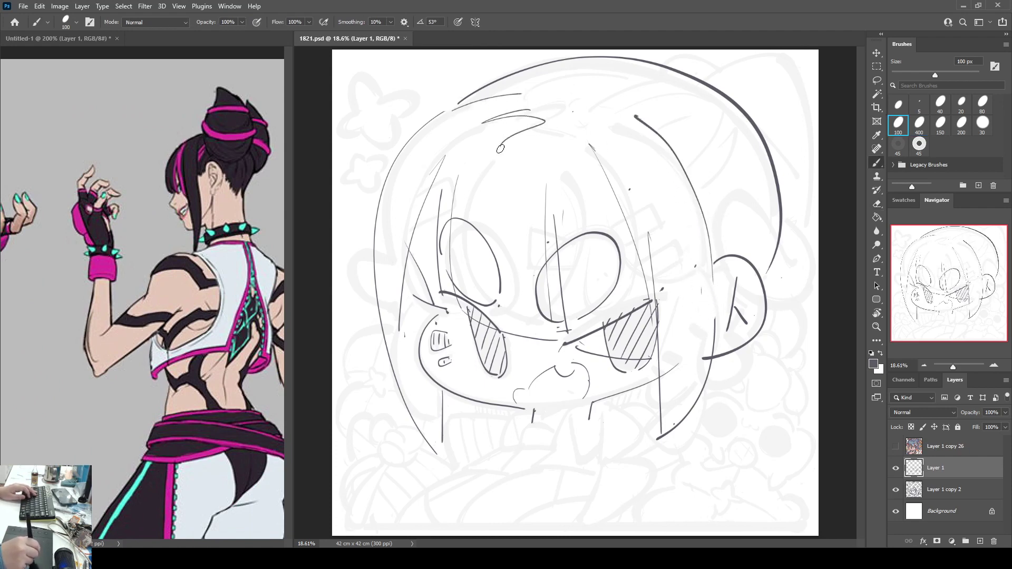
mouse_move(544, 100)
left_mouse_down()
mouse_move(625, 65)
mouse_move(629, 91)
mouse_move(691, 79)
left_mouse_up()
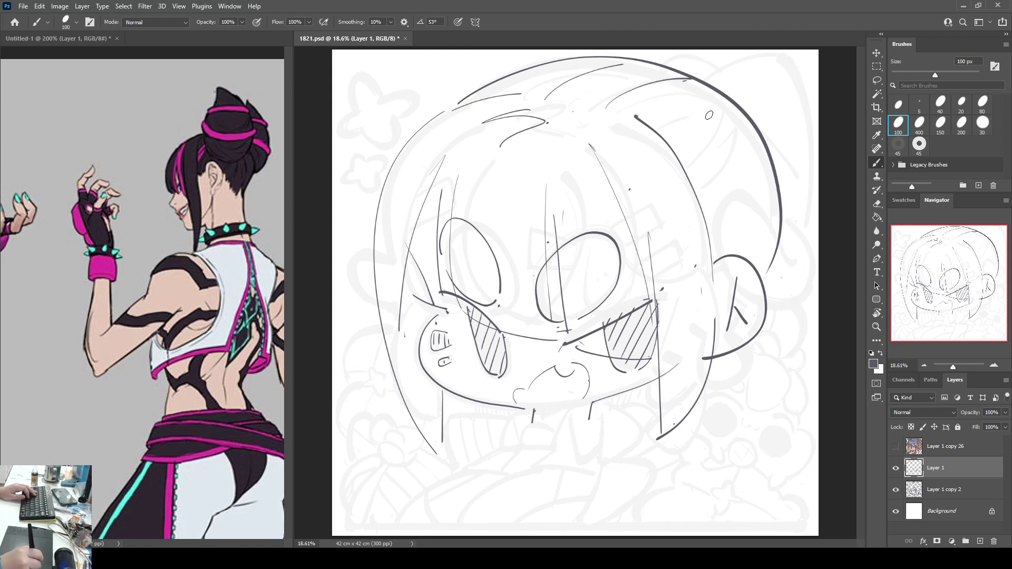
key("ctrl+z")
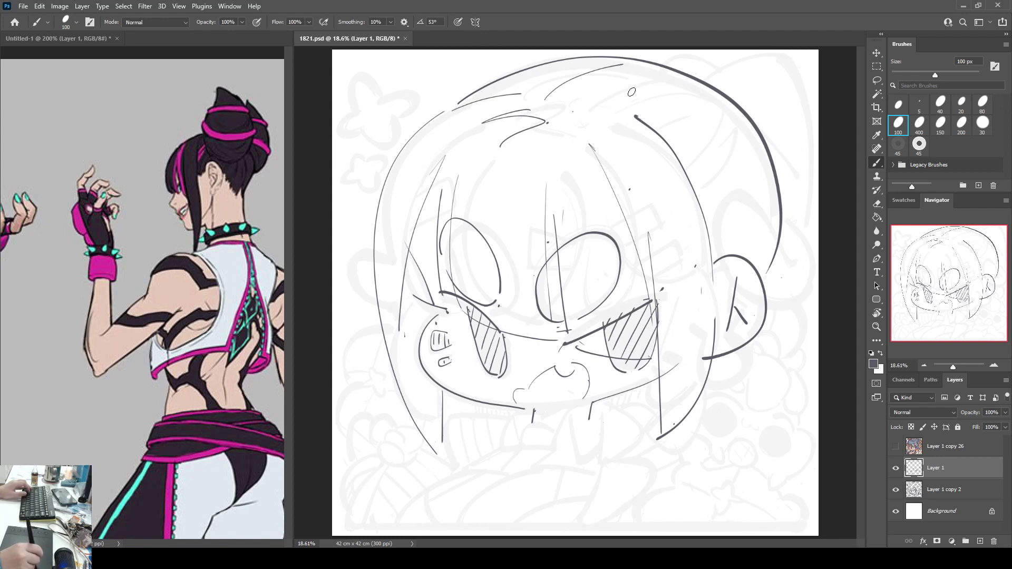
left_click_drag(634, 102, 723, 94)
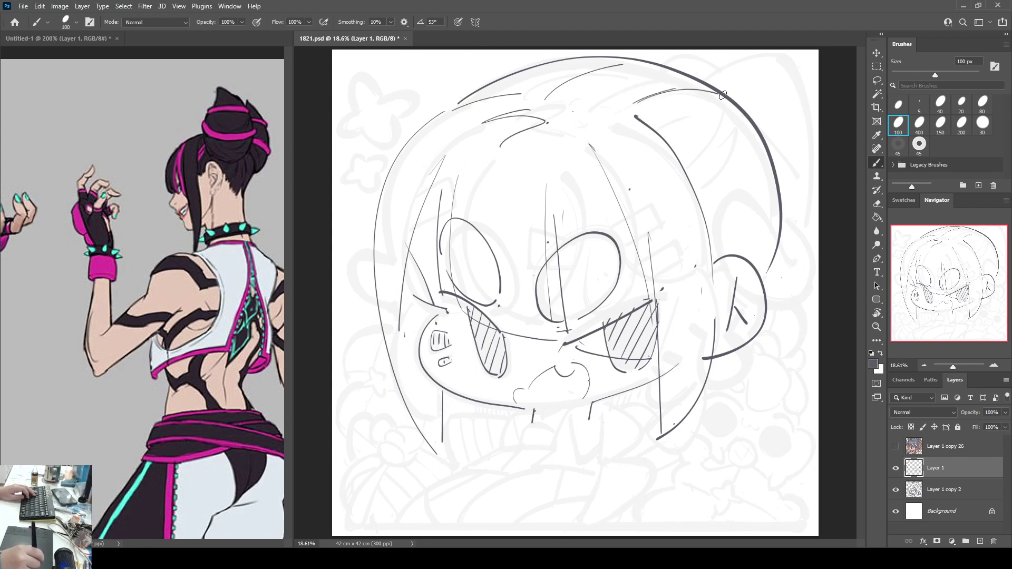
mouse_move(723, 221)
left_mouse_down()
mouse_move(739, 138)
mouse_move(736, 242)
left_mouse_up()
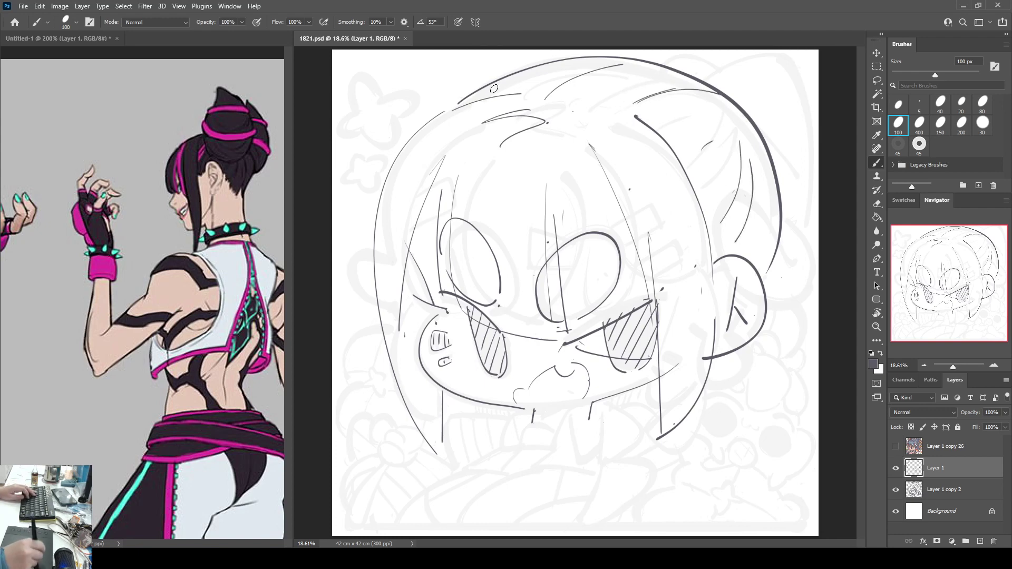
Step: Add a new layer directly above the head sketch on Layer 1
left_click(234, 202)
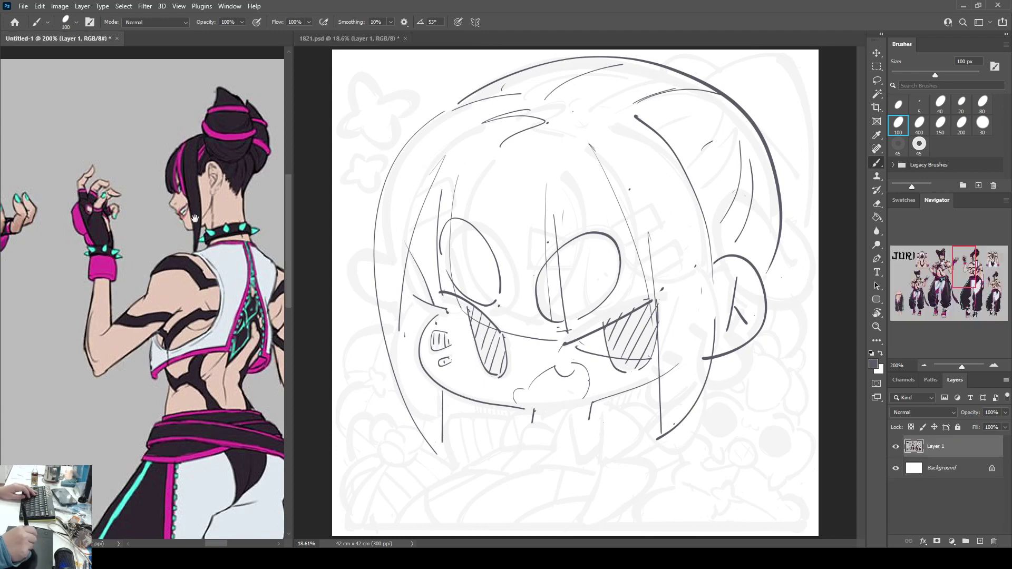
left_click_drag(37, 248, 250, 222)
left_click(399, 153)
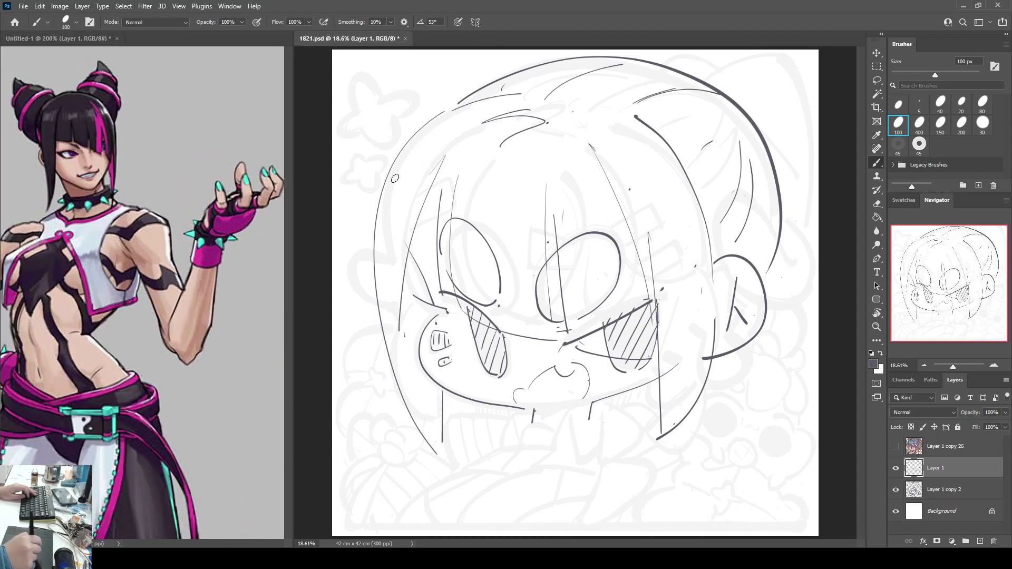
left_click(980, 541)
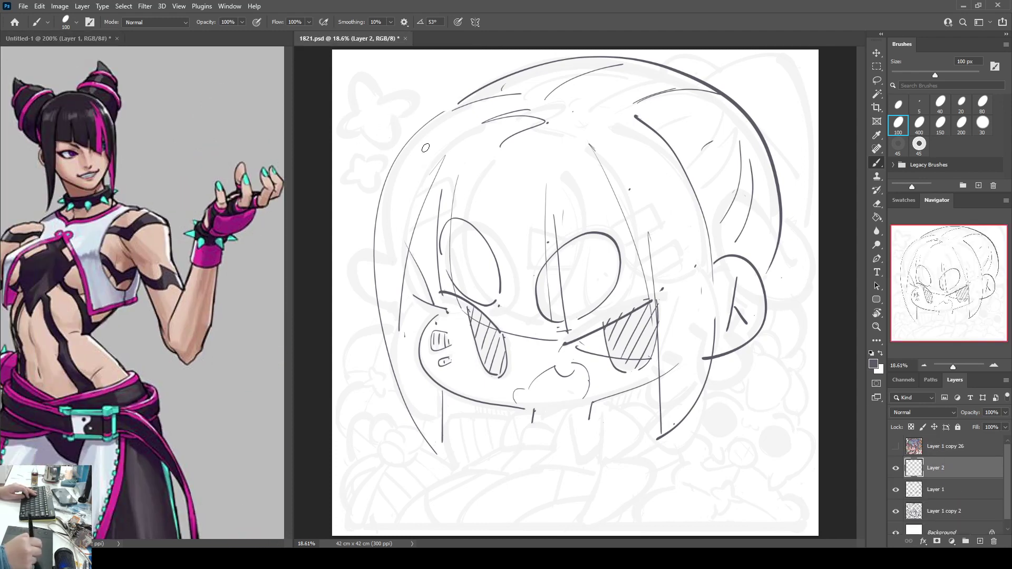
mouse_move(408, 229)
left_mouse_down()
mouse_move(344, 150)
mouse_move(388, 92)
left_mouse_up()
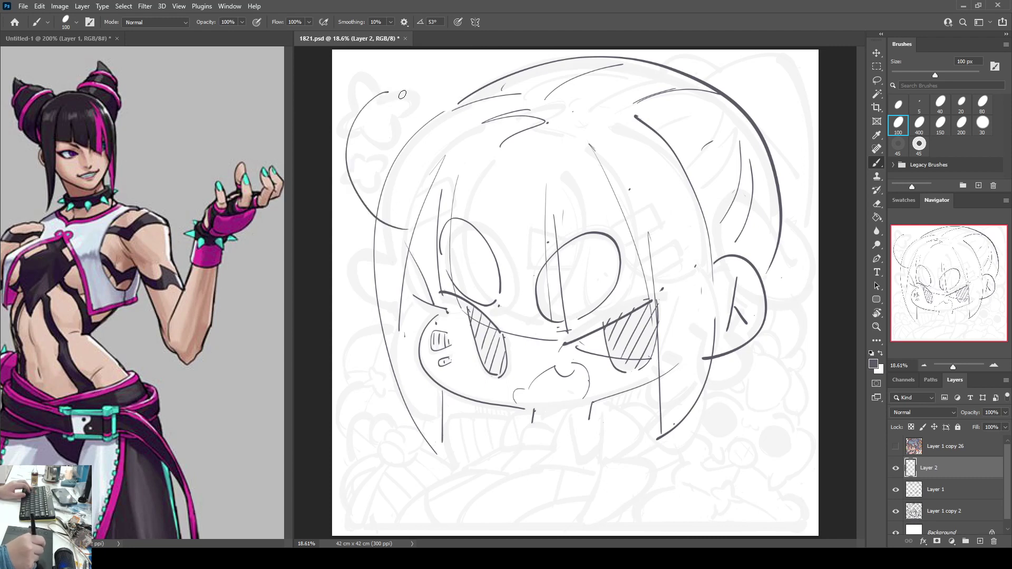
key("ctrl+z")
mouse_move(396, 245)
left_mouse_down()
mouse_move(358, 155)
mouse_move(398, 108)
mouse_move(370, 216)
left_mouse_up()
key("ctrl+z")
mouse_move(402, 95)
left_mouse_down()
mouse_move(429, 67)
mouse_move(439, 101)
left_mouse_up()
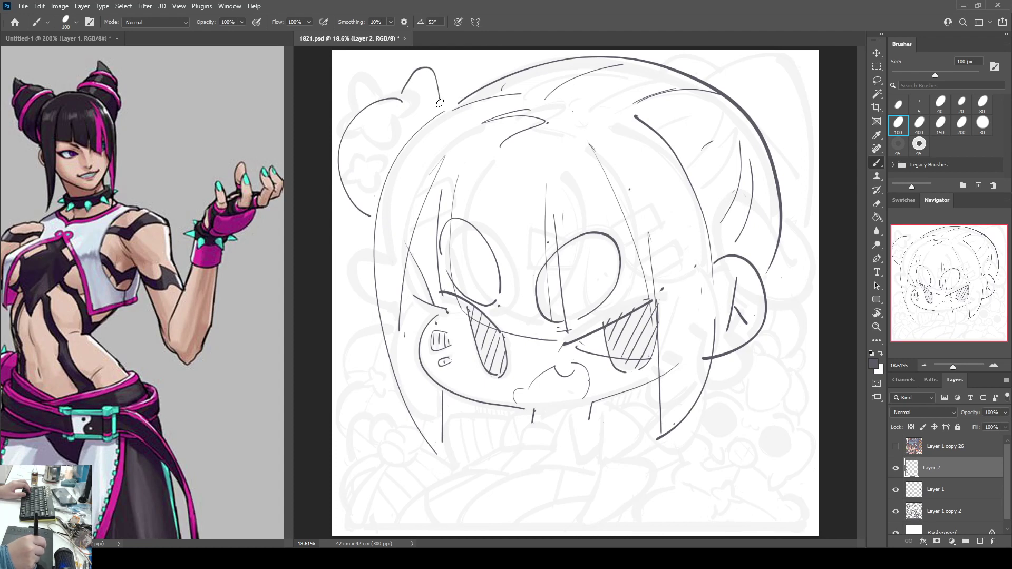
key("ctrl+z")
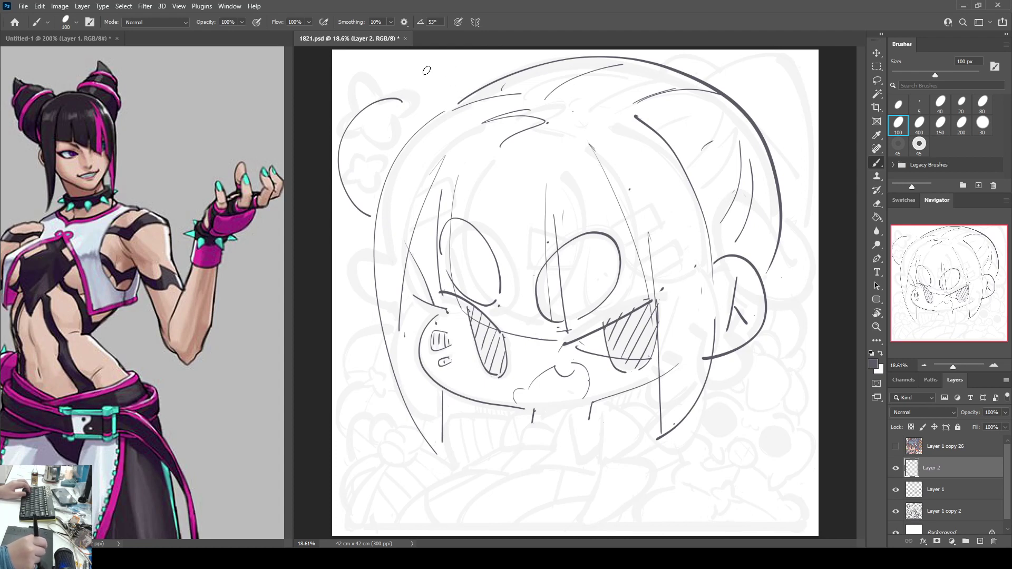
key("ctrl+z")
mouse_move(427, 58)
left_mouse_down()
mouse_move(374, 95)
mouse_move(354, 177)
left_mouse_up()
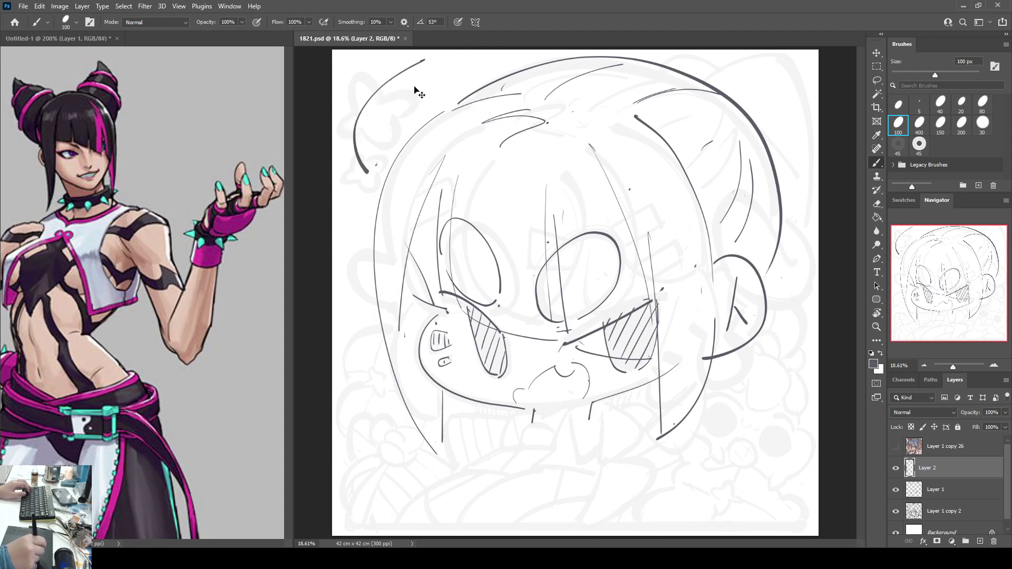
key("ctrl+z")
mouse_move(437, 59)
left_mouse_down()
mouse_move(404, 74)
mouse_move(364, 168)
left_mouse_up()
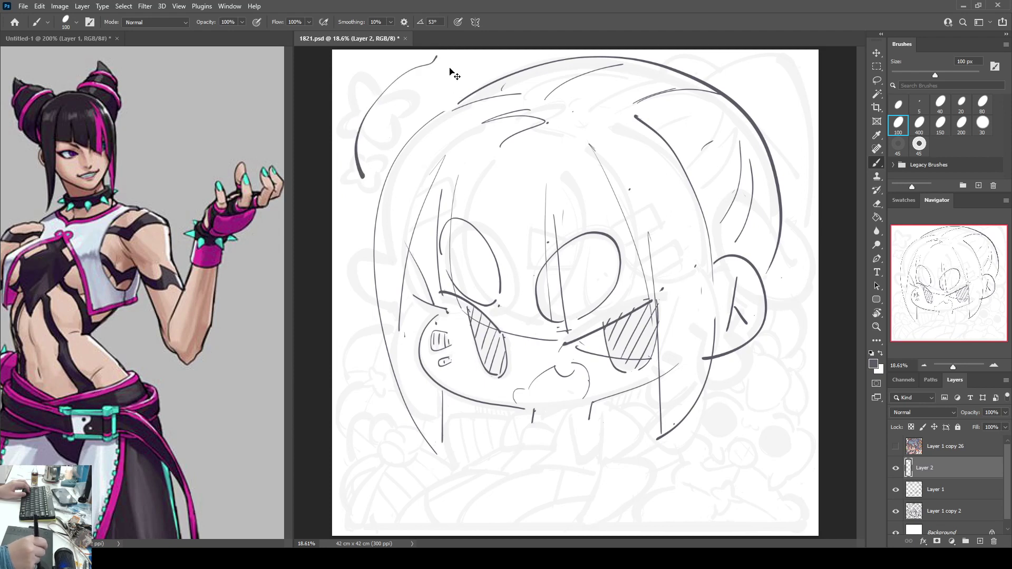
key("ctrl+z")
mouse_move(449, 59)
left_mouse_down()
mouse_move(388, 69)
mouse_move(362, 193)
left_mouse_up()
left_click_drag(451, 63, 470, 110)
key("ctrl+z")
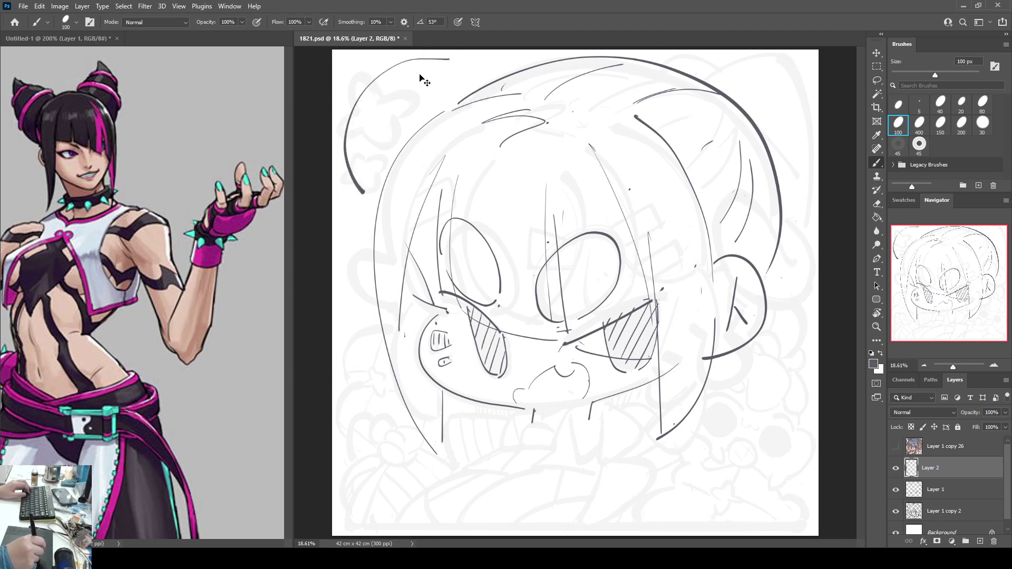
key("ctrl+z")
mouse_move(469, 62)
left_mouse_down()
mouse_move(447, 64)
mouse_move(357, 177)
mouse_move(365, 197)
mouse_move(360, 187)
mouse_move(442, 67)
left_mouse_up()
key("ctrl+z")
key("ctrl+z")
Step: Outline the left hair bun with a large curve rising from the head's side, ending in a short hooked stroke near the crown
left_click_drag(378, 199, 390, 74)
left_click_drag(443, 64, 476, 89)
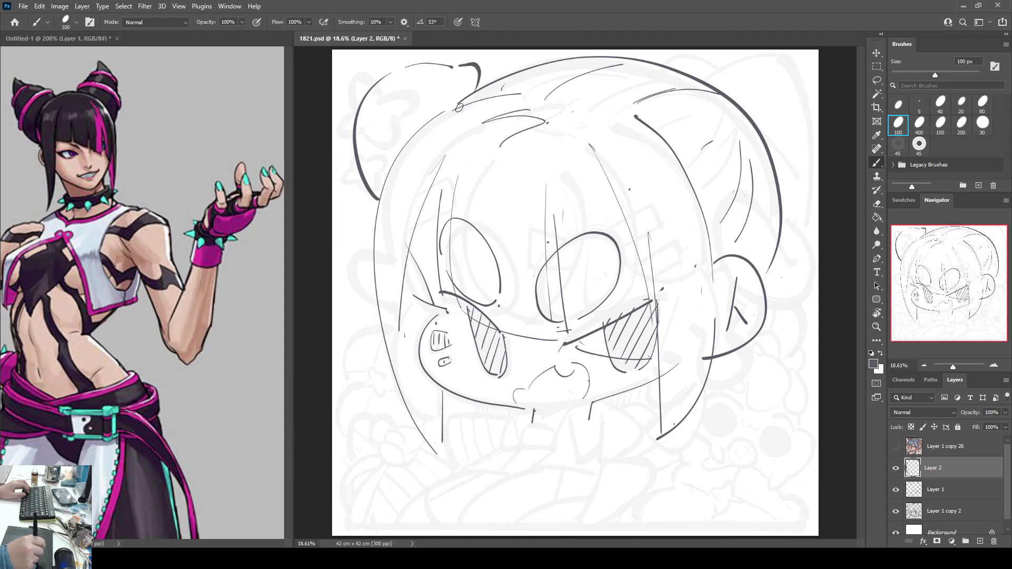
key("F2")
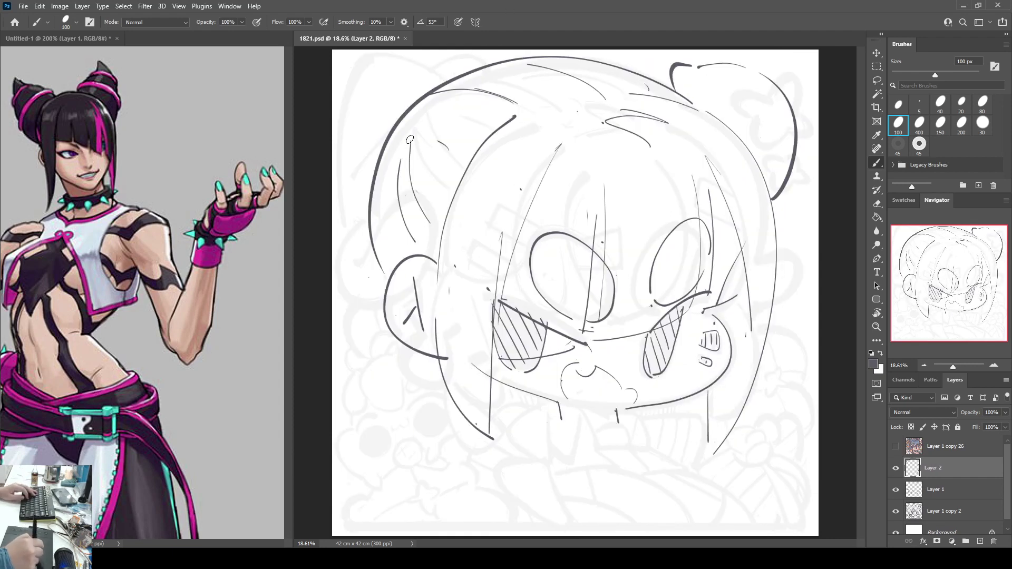
Step: Lower the opacity of Layer 1 to 55% and make Layer 2 the active layer again
left_click(927, 490)
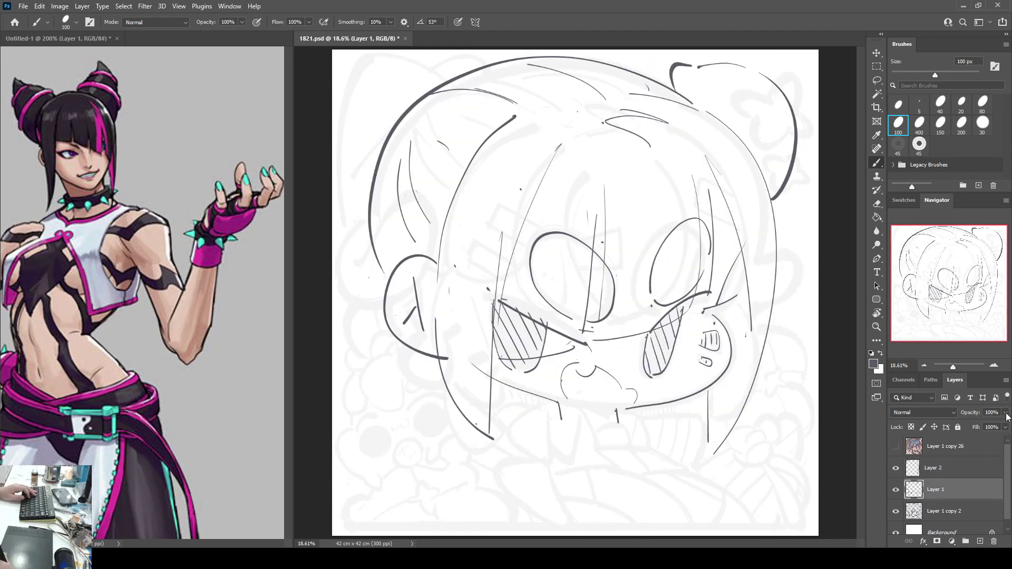
left_click_drag(1006, 414, 979, 423)
left_click(948, 475)
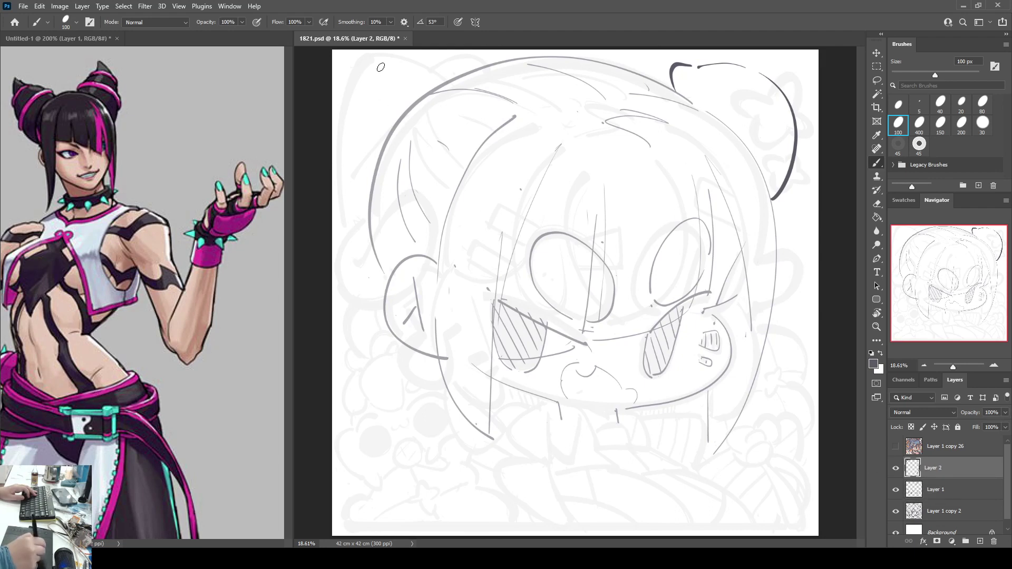
Step: Outline the second hair bun as a large round shape with a small hooked tip on the ear side of the head
mouse_move(370, 73)
left_mouse_down()
mouse_move(342, 173)
mouse_move(473, 189)
left_mouse_up()
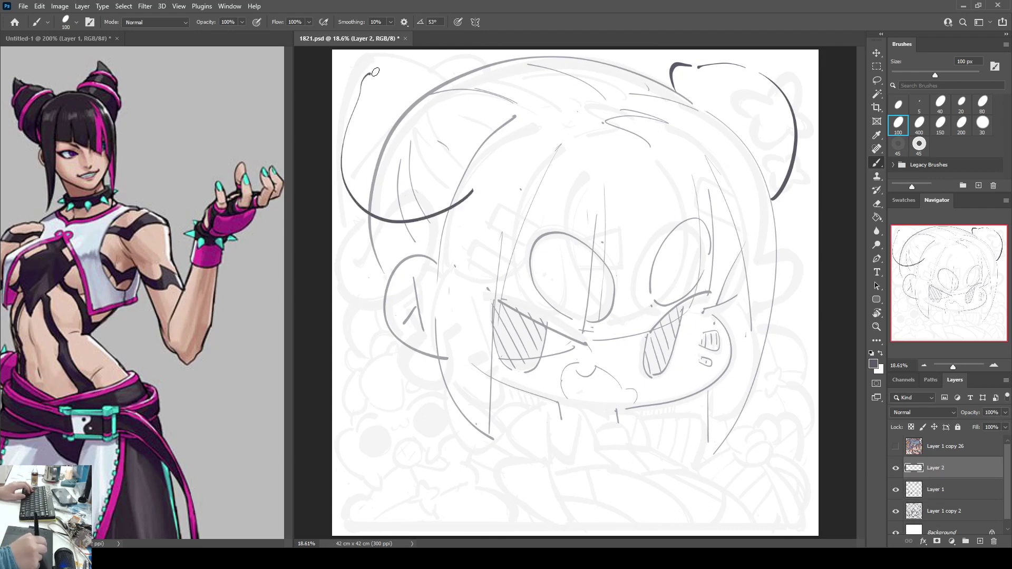
mouse_move(375, 72)
left_mouse_down()
mouse_move(418, 57)
mouse_move(494, 178)
left_mouse_up()
key("ctrl+z")
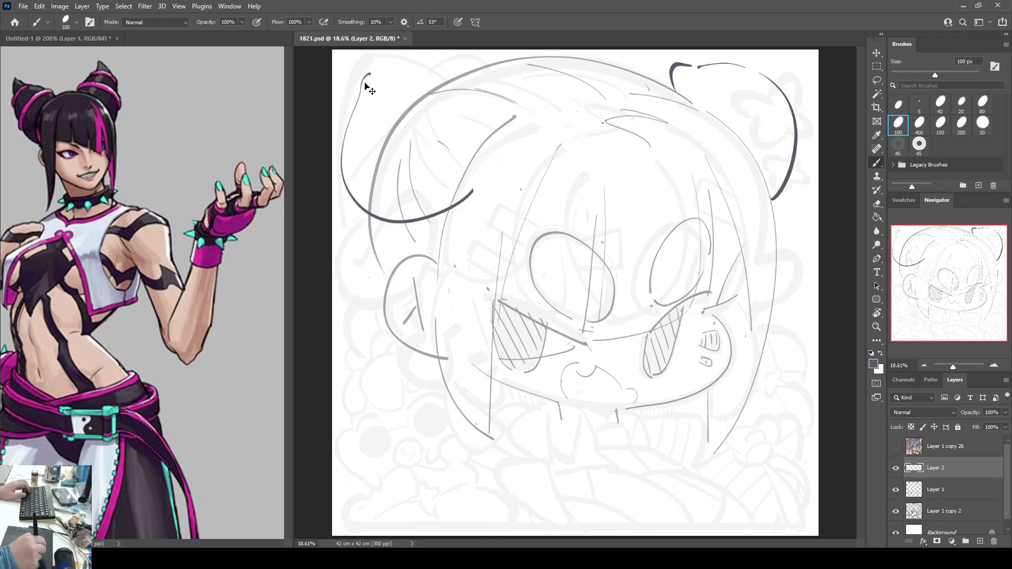
key("e")
left_click(371, 77)
key("b")
mouse_move(360, 93)
left_mouse_down()
mouse_move(388, 66)
mouse_move(478, 77)
mouse_move(506, 200)
left_mouse_up()
key("ctrl+z")
mouse_move(395, 69)
left_mouse_down()
mouse_move(483, 75)
mouse_move(506, 174)
left_mouse_up()
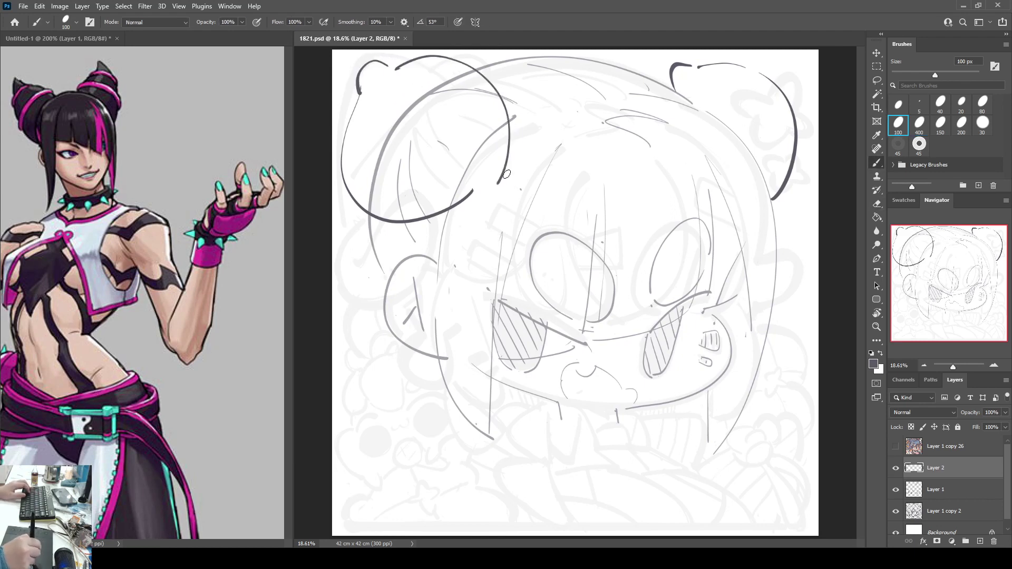
Step: Flip the canvas view horizontally and erase the round bun outline above the ear
key("F2")
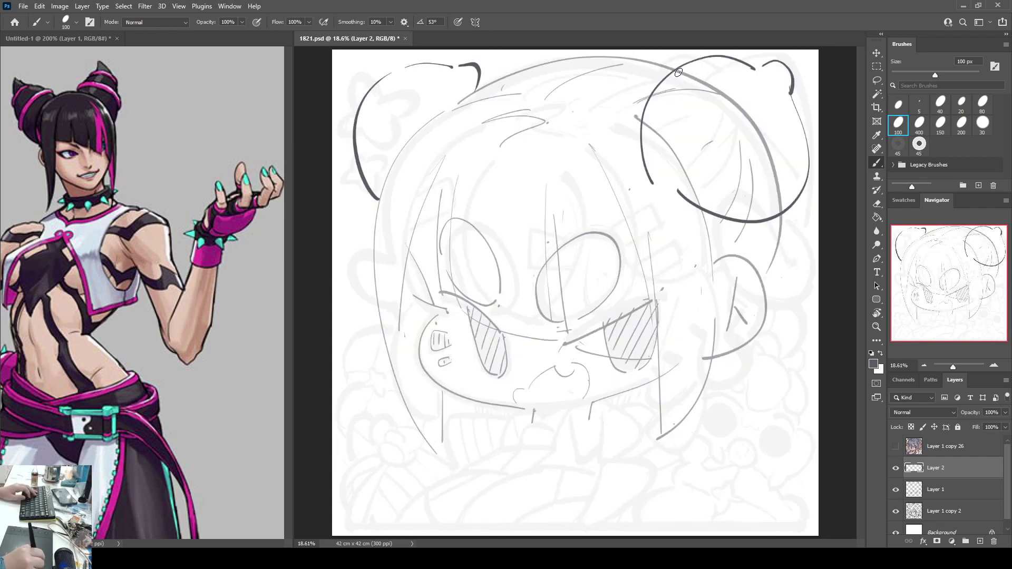
mouse_move(679, 72)
left_mouse_down()
mouse_move(764, 92)
mouse_move(799, 185)
left_mouse_up()
key("ctrl+z")
mouse_move(656, 94)
left_mouse_down()
mouse_move(709, 101)
mouse_move(762, 228)
left_mouse_up()
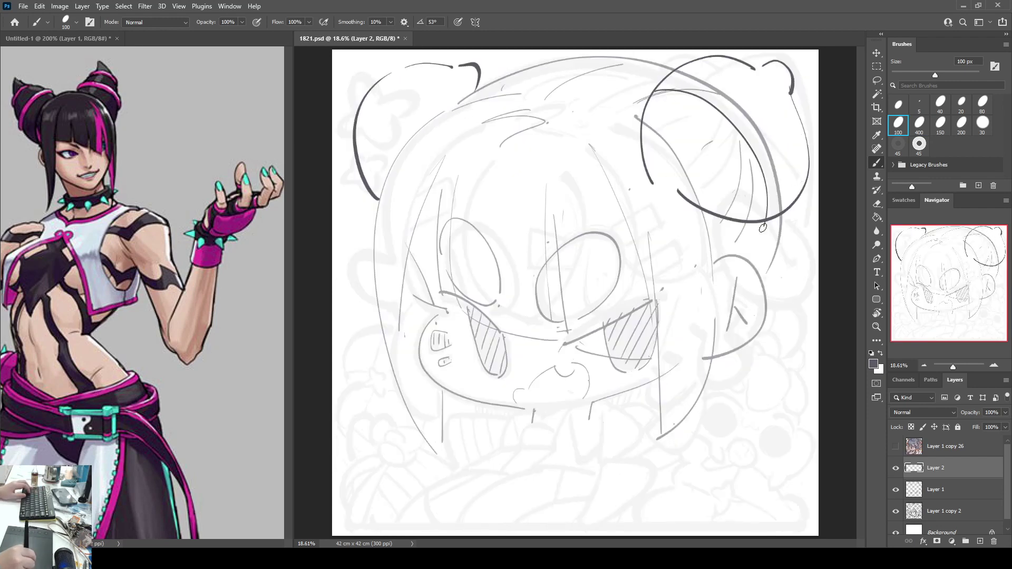
key("ctrl+z")
key("e")
mouse_move(653, 169)
left_mouse_down()
mouse_move(692, 79)
mouse_move(775, 68)
mouse_move(791, 168)
mouse_move(740, 194)
left_mouse_up()
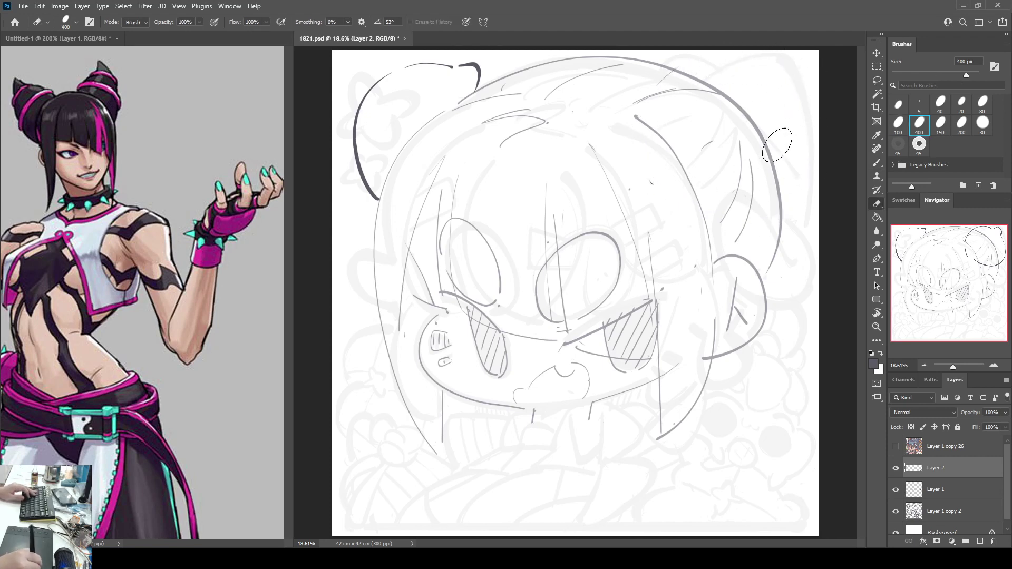
Step: Redraw the bun above the ear as one larger outline, rising to a rounded tip and sweeping back under toward the head
key("b")
mouse_move(632, 138)
left_mouse_down()
mouse_move(700, 68)
mouse_move(764, 71)
left_mouse_up()
key("ctrl+z")
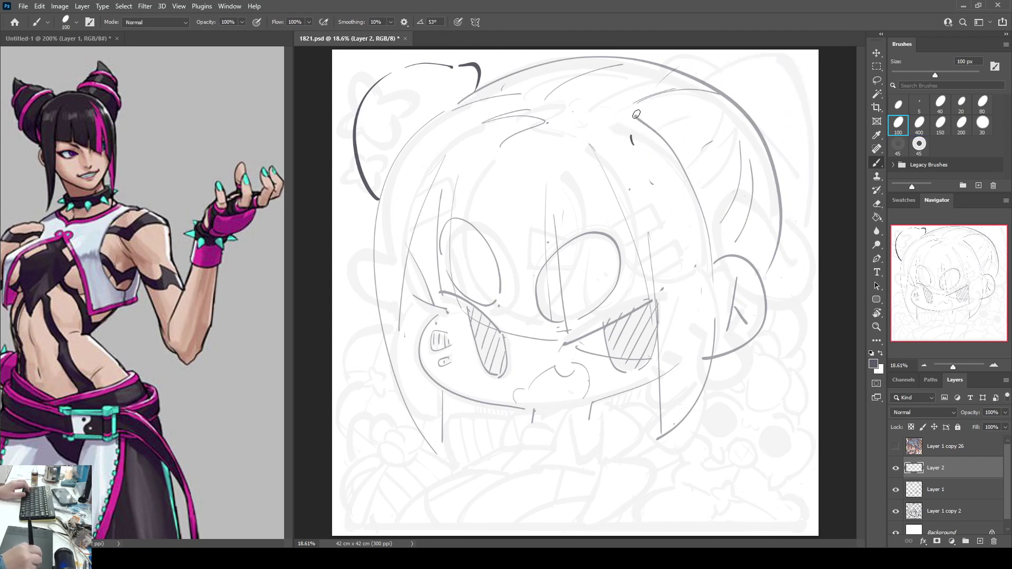
mouse_move(632, 134)
left_mouse_down()
mouse_move(762, 68)
mouse_move(673, 118)
mouse_move(809, 169)
mouse_move(740, 247)
left_mouse_up()
key("ctrl+z")
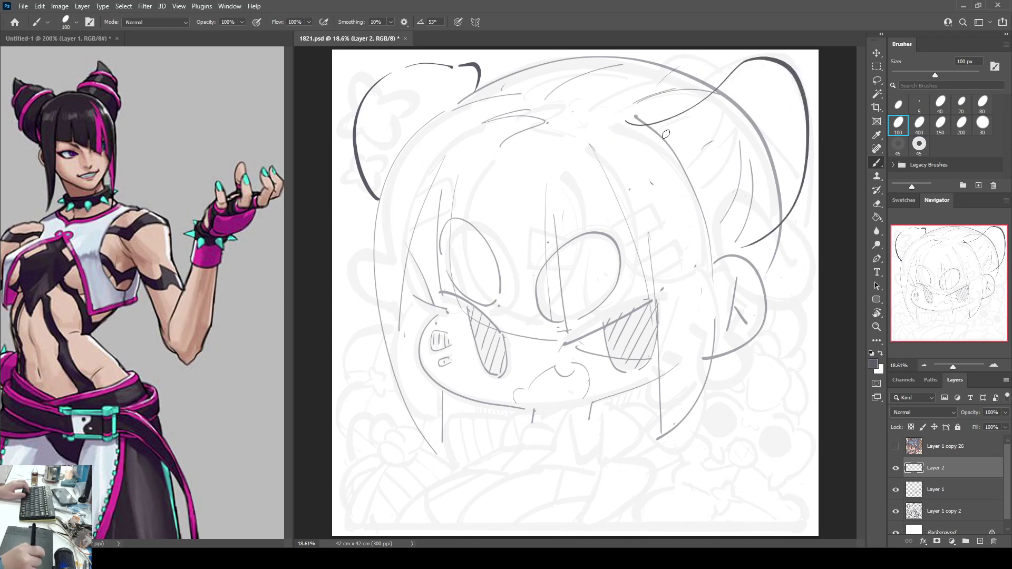
key("ctrl+z")
mouse_move(619, 156)
left_mouse_down()
mouse_move(731, 84)
mouse_move(781, 69)
mouse_move(765, 230)
mouse_move(698, 241)
left_mouse_up()
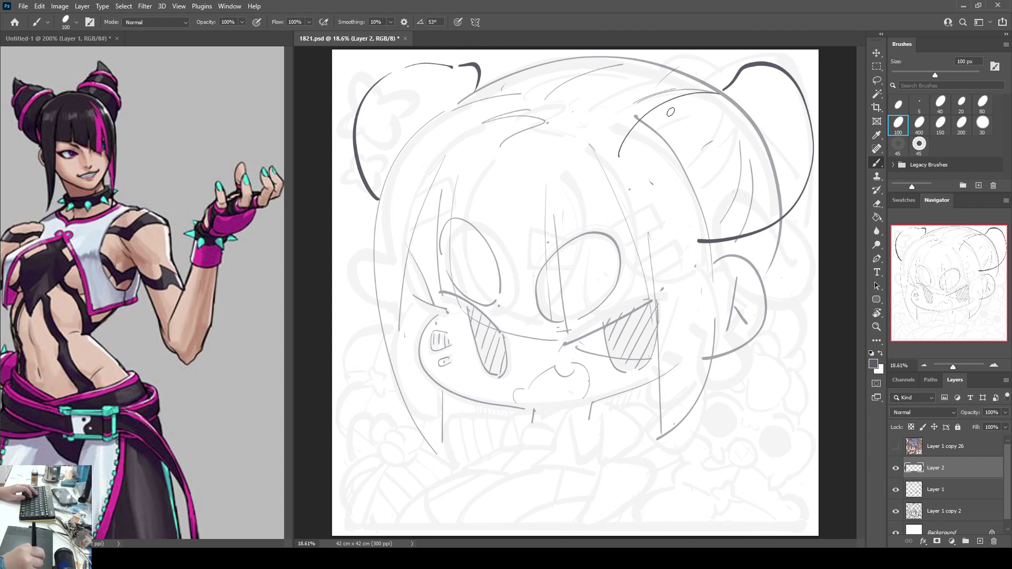
Step: Erase the upper edge of the large bun and redraw it as a higher arc from the crown to the tip
key("e")
mouse_move(671, 112)
left_mouse_down()
mouse_move(722, 89)
mouse_move(690, 98)
mouse_move(620, 163)
mouse_move(701, 88)
mouse_move(637, 152)
mouse_move(734, 74)
left_mouse_up()
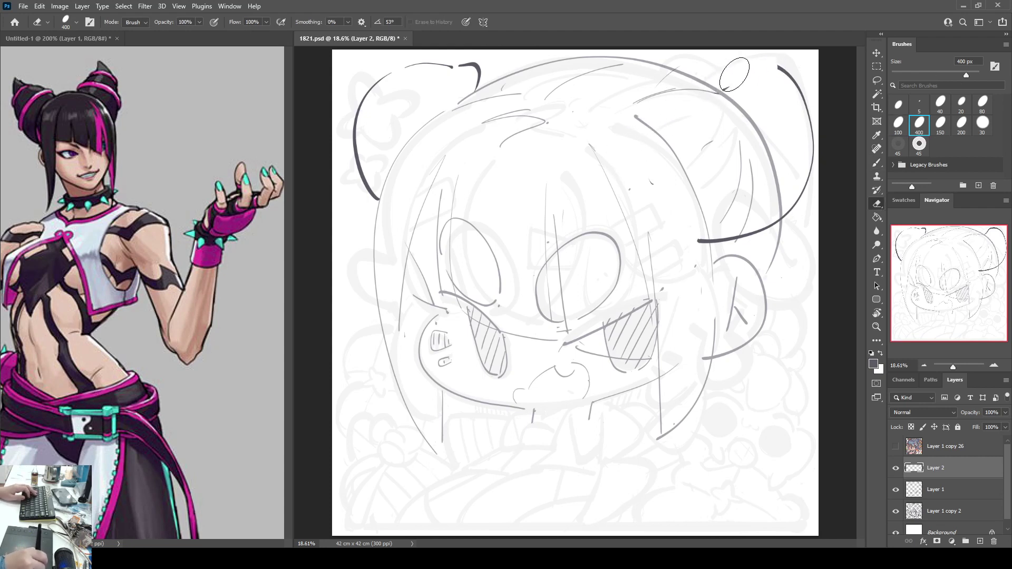
key("b")
mouse_move(608, 142)
left_mouse_down()
mouse_move(619, 112)
mouse_move(740, 77)
mouse_move(767, 62)
left_mouse_up()
Step: Draw two long curved band lines across the base of the large bun, from its upper edge to its underside
mouse_move(646, 98)
left_mouse_down()
mouse_move(737, 122)
mouse_move(736, 230)
left_mouse_up()
key("ctrl+z")
mouse_move(662, 83)
left_mouse_down()
mouse_move(751, 189)
mouse_move(743, 231)
left_mouse_up()
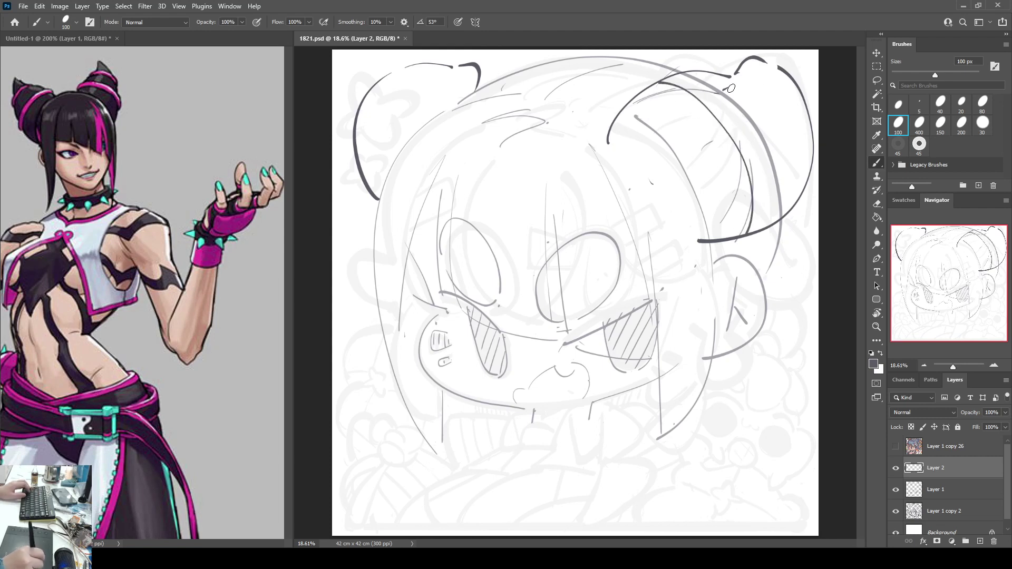
key("ctrl+z")
mouse_move(634, 97)
left_mouse_down()
mouse_move(779, 232)
mouse_move(755, 264)
mouse_move(748, 207)
mouse_move(730, 247)
left_mouse_up()
key("ctrl+z")
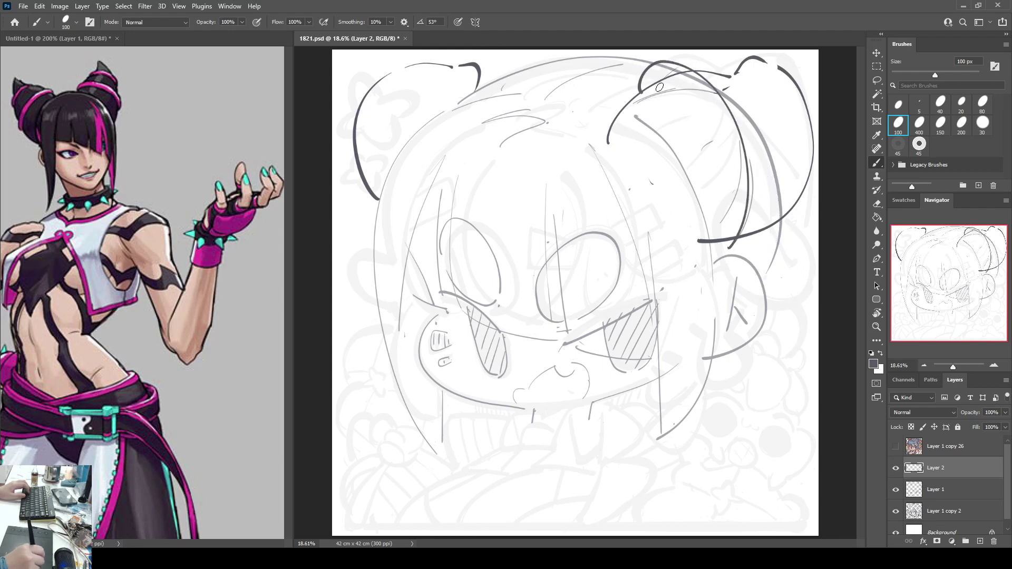
left_click_drag(659, 87, 711, 241)
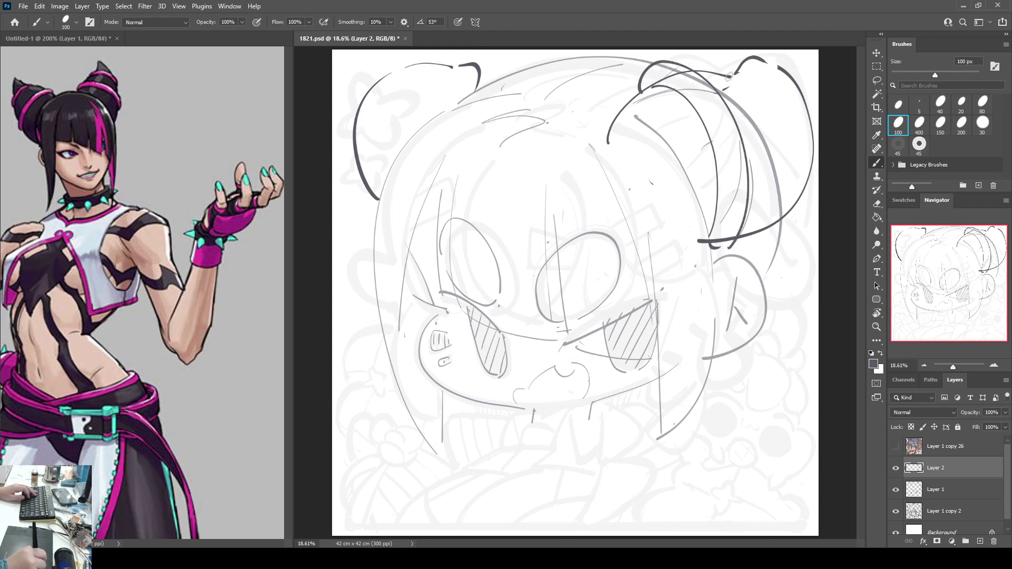
Step: Add a curved band wrapping around the large bun near its tip, slightly overshooting the outer outline
mouse_move(729, 77)
left_mouse_down()
mouse_move(804, 189)
mouse_move(775, 89)
mouse_move(810, 206)
mouse_move(772, 103)
mouse_move(798, 177)
mouse_move(814, 181)
left_mouse_up()
key("ctrl+z")
key("e")
key("b")
key("e")
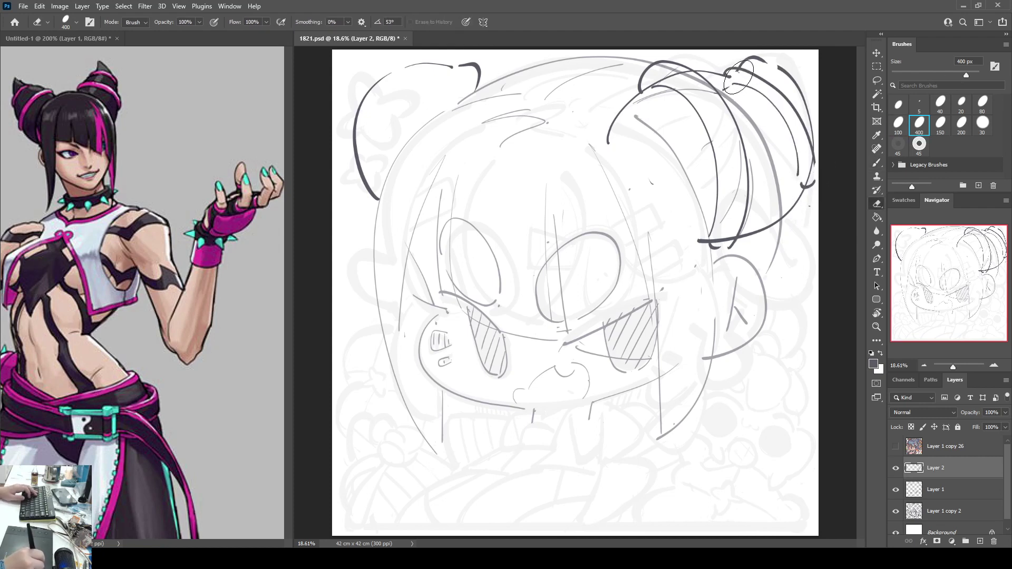
key("b")
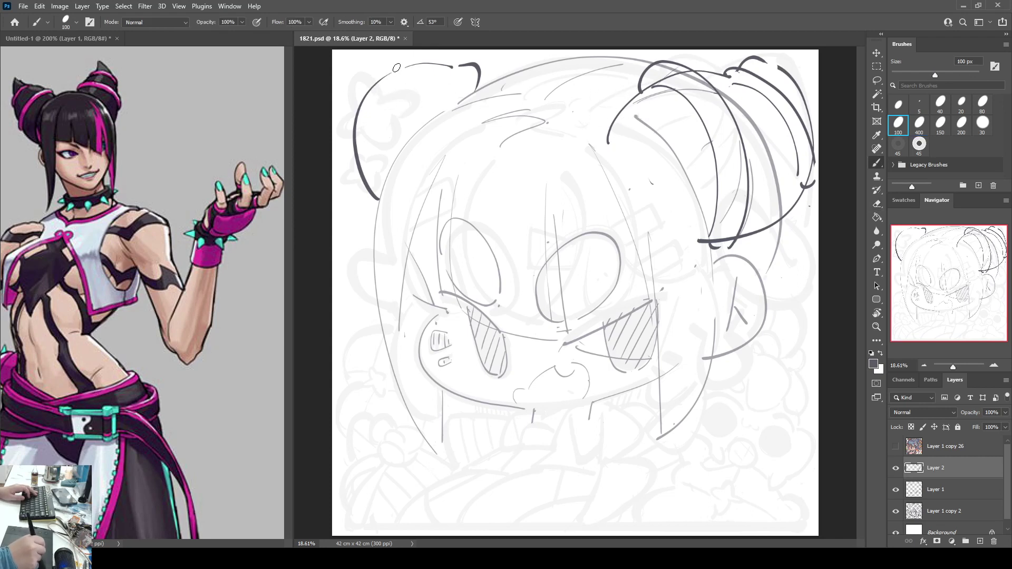
Step: Add curved band lines to the smaller bun, one set near the crown and one across its outer side
mouse_move(397, 67)
left_mouse_down()
mouse_move(448, 85)
mouse_move(455, 103)
mouse_move(437, 112)
left_mouse_up()
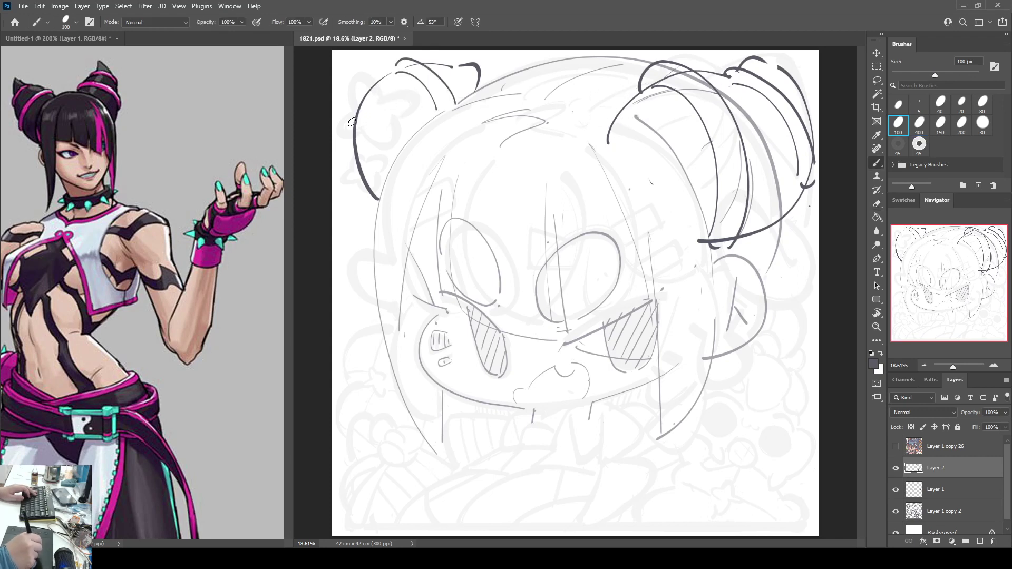
left_click_drag(348, 128, 407, 146)
mouse_move(348, 128)
left_mouse_down()
mouse_move(345, 143)
mouse_move(396, 154)
left_mouse_up()
key("F2")
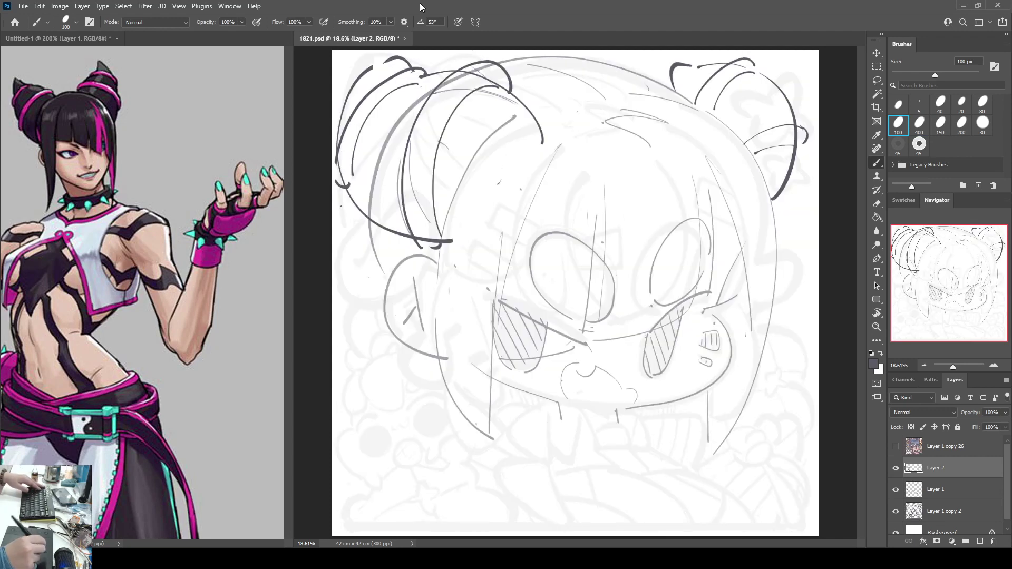
key("ctrl+shift+h")
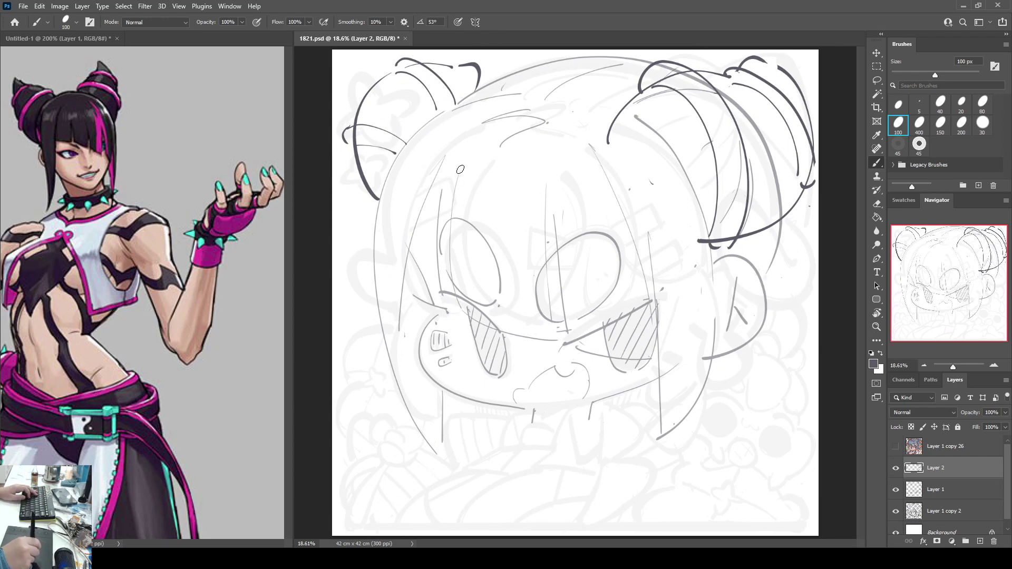
Step: On Layer 1, replace the long side strand beside the far eye with a shorter curved lock closed by a diagonal stroke
left_click_drag(454, 169, 447, 292)
key("ctrl+z")
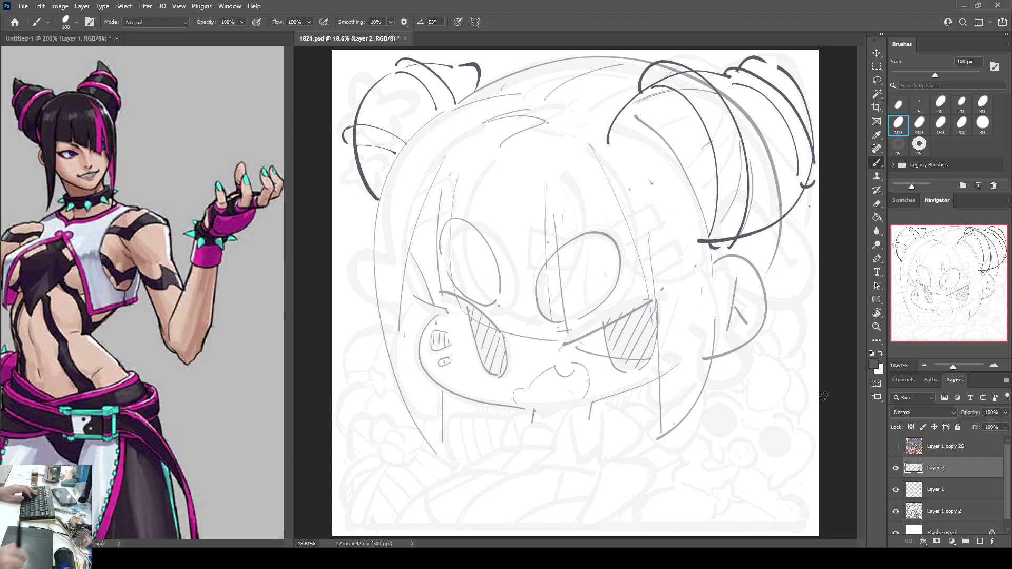
left_click(897, 490)
left_click(936, 490)
key("e")
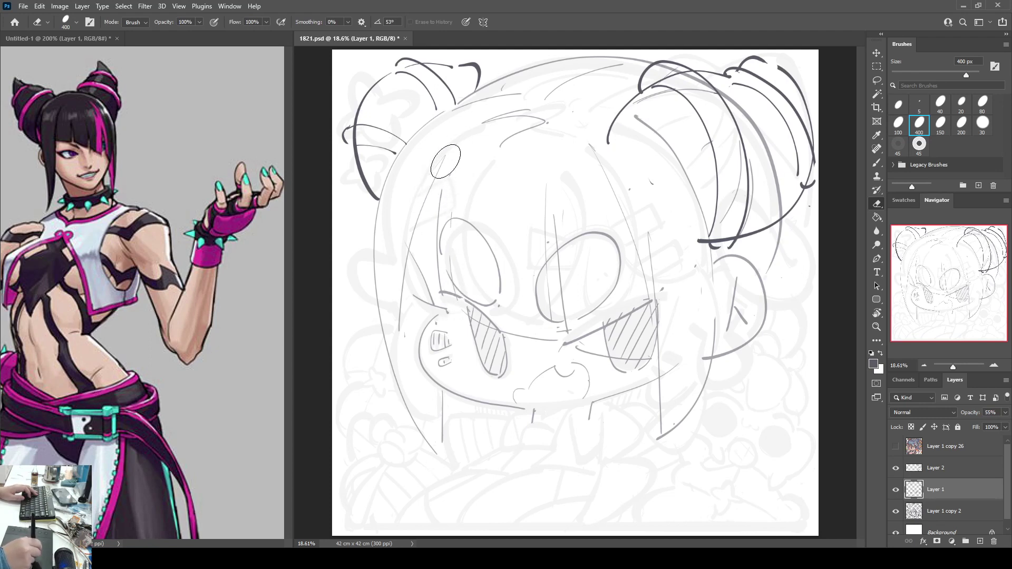
key("b")
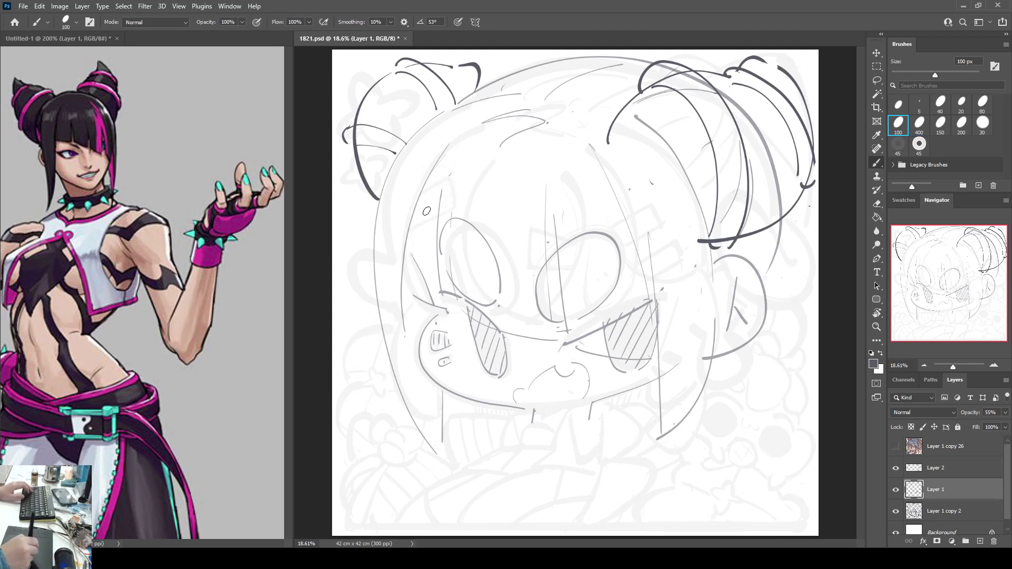
left_click_drag(427, 150, 395, 281)
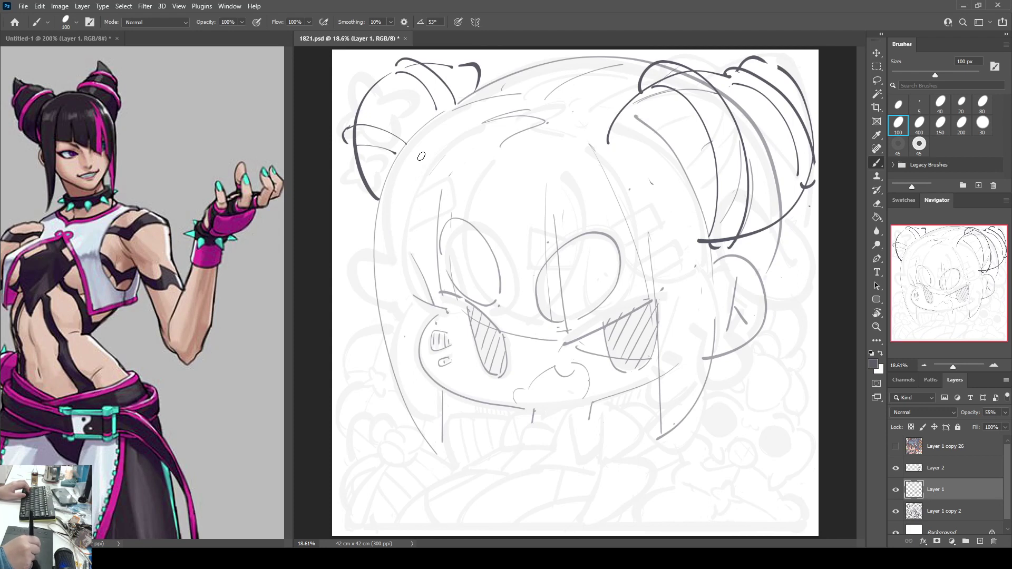
mouse_move(426, 151)
left_mouse_down()
mouse_move(386, 252)
mouse_move(393, 291)
mouse_move(385, 283)
mouse_move(428, 308)
left_mouse_up()
key("ctrl+z")
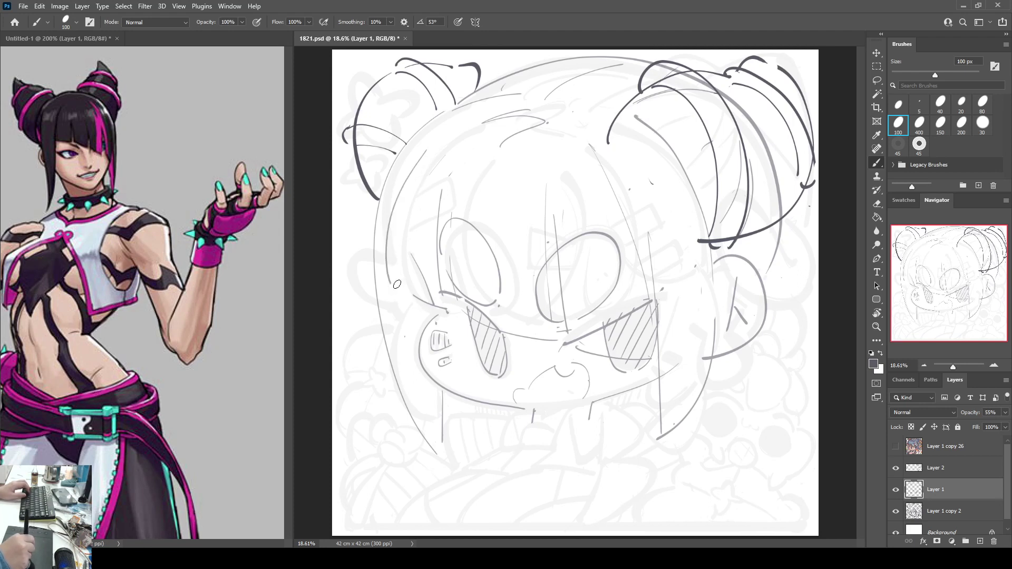
left_click_drag(387, 280, 424, 301)
Step: Draw a long curved fringe strand from the forehead down across the inner edge of the far eye's oval
left_click_drag(475, 167, 451, 290)
key("ctrl+z")
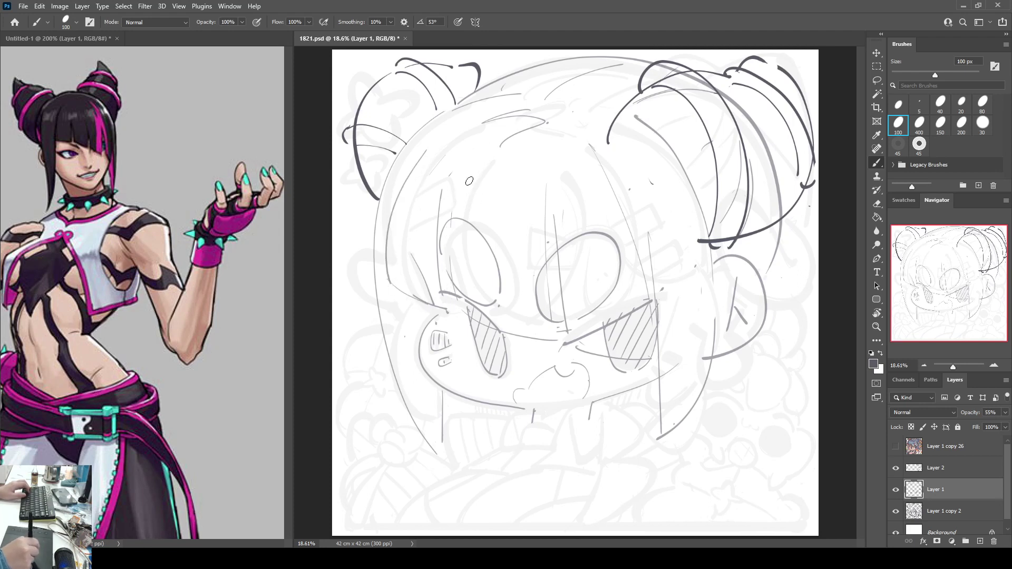
mouse_move(474, 170)
left_mouse_down()
mouse_move(449, 224)
mouse_move(460, 309)
left_mouse_up()
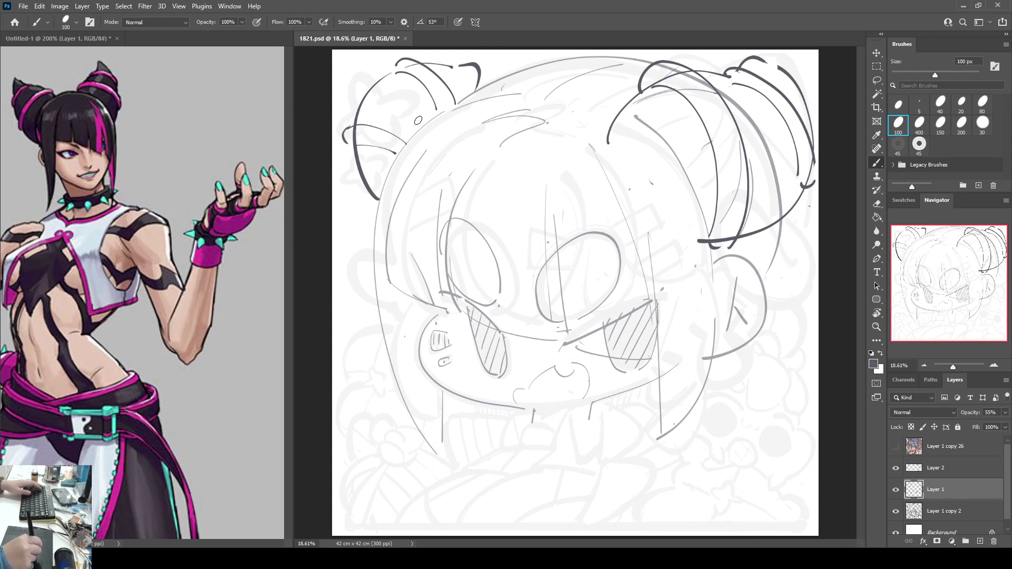
key("F2")
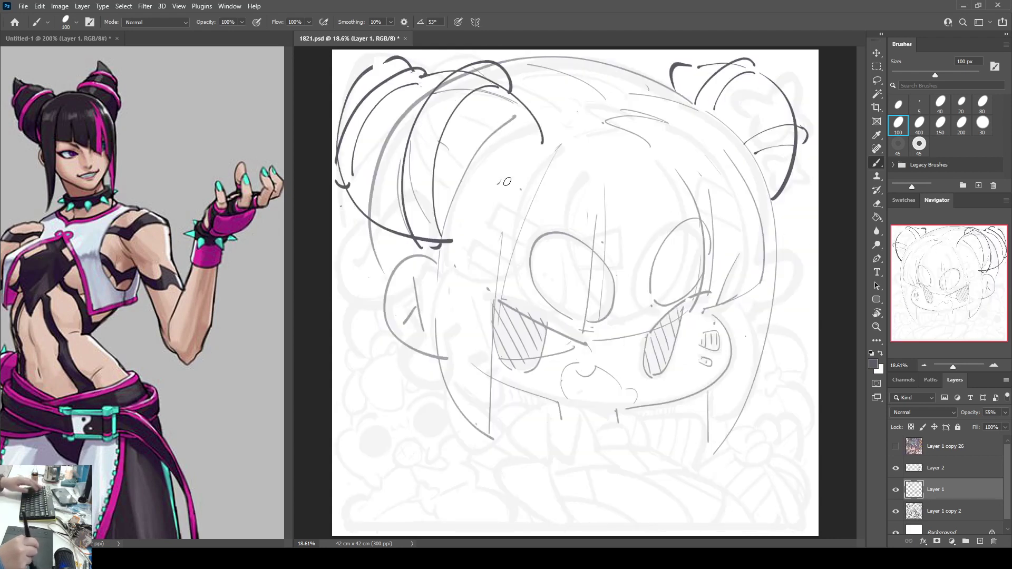
key("shift+h")
Step: On Layer 2, sketch the choker band around the neck with its upper edge, side and lower edge
left_click(929, 473)
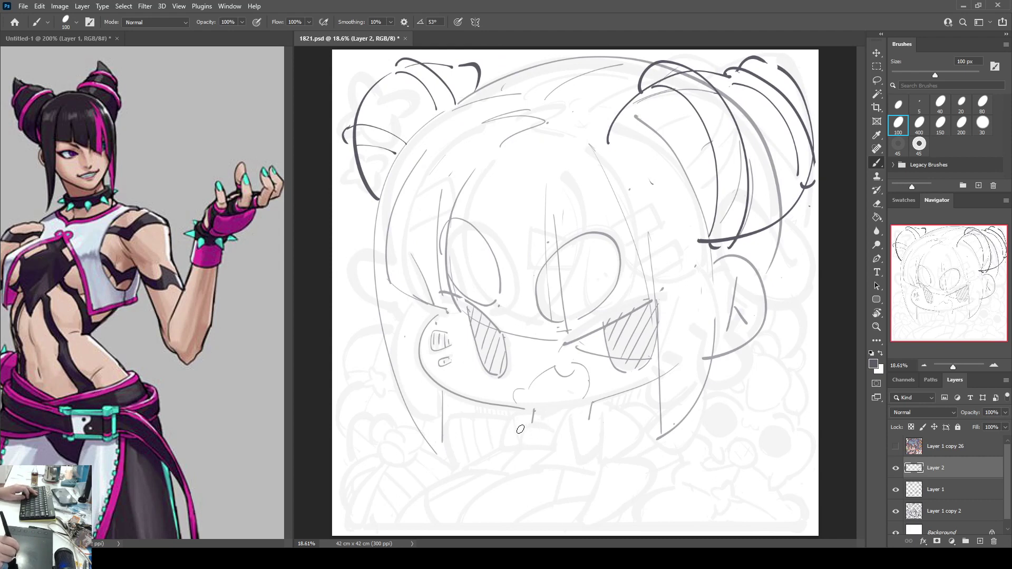
left_click_drag(532, 419, 591, 420)
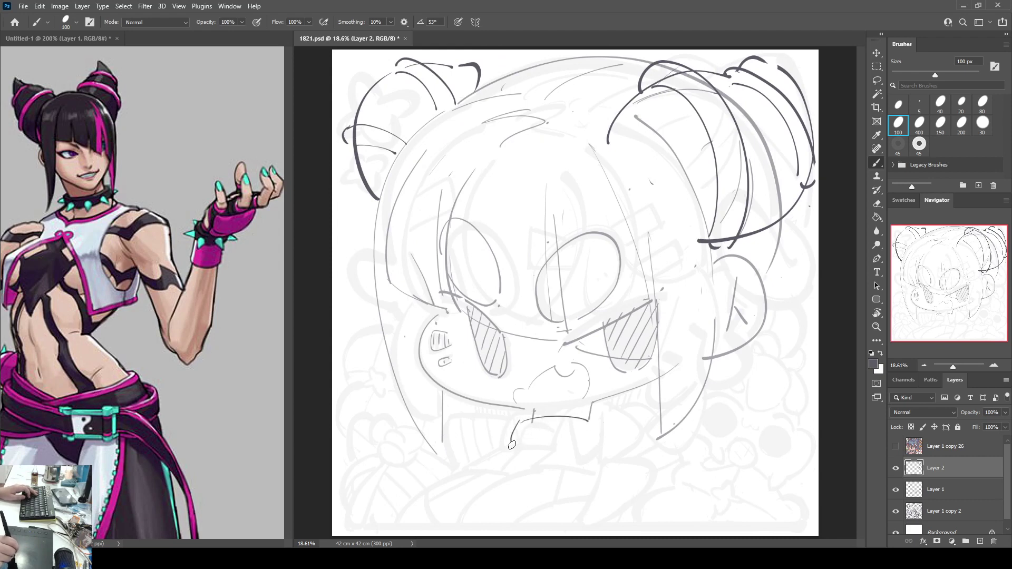
left_click_drag(511, 445, 558, 452)
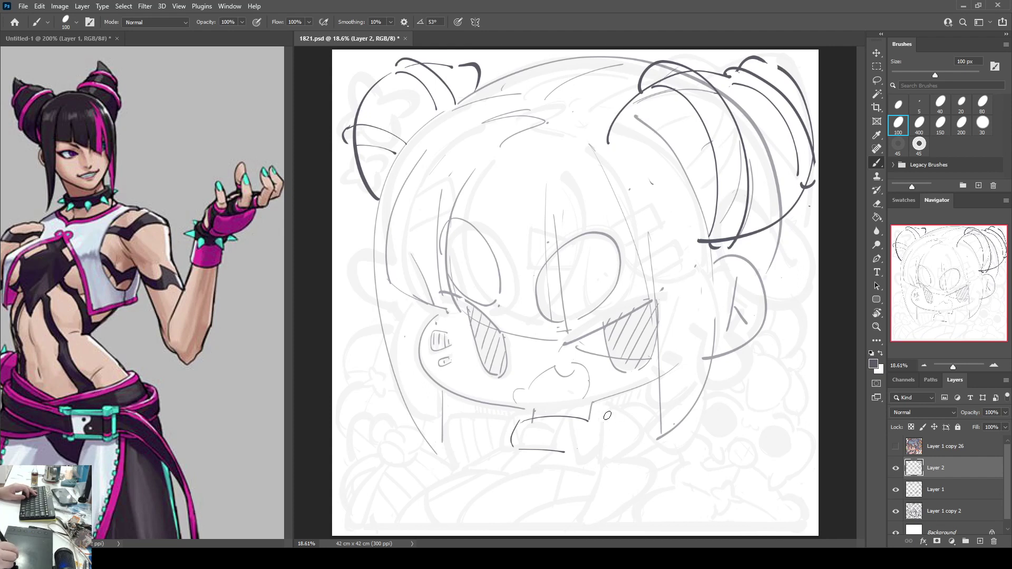
Step: Add rounded studs across the front of the choker and at both of its sides
mouse_move(577, 425)
left_mouse_down()
mouse_move(585, 448)
mouse_move(619, 430)
left_mouse_up()
key("ctrl+z")
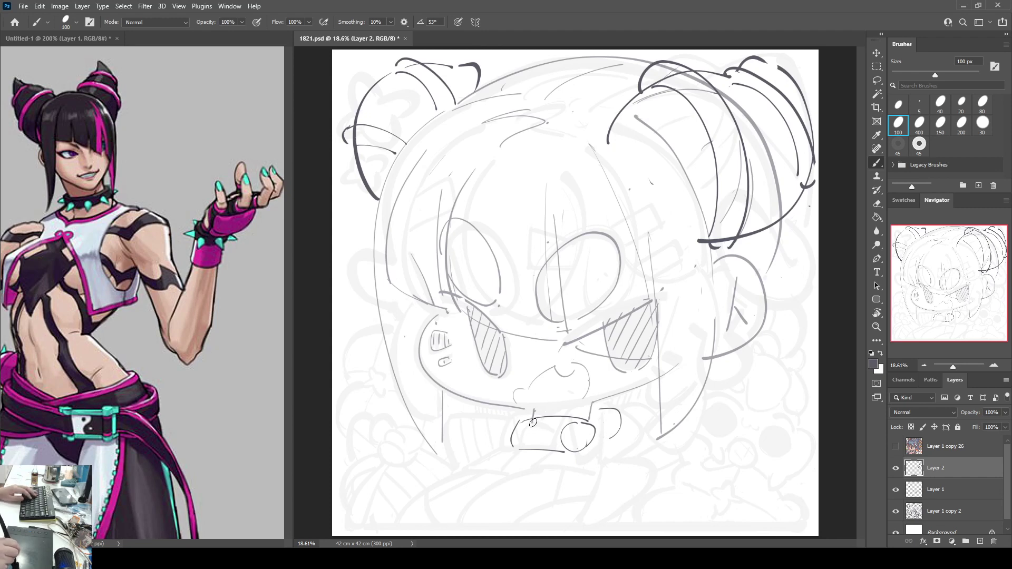
mouse_move(525, 413)
left_mouse_down()
mouse_move(523, 448)
mouse_move(506, 446)
left_mouse_up()
key("ctrl+z")
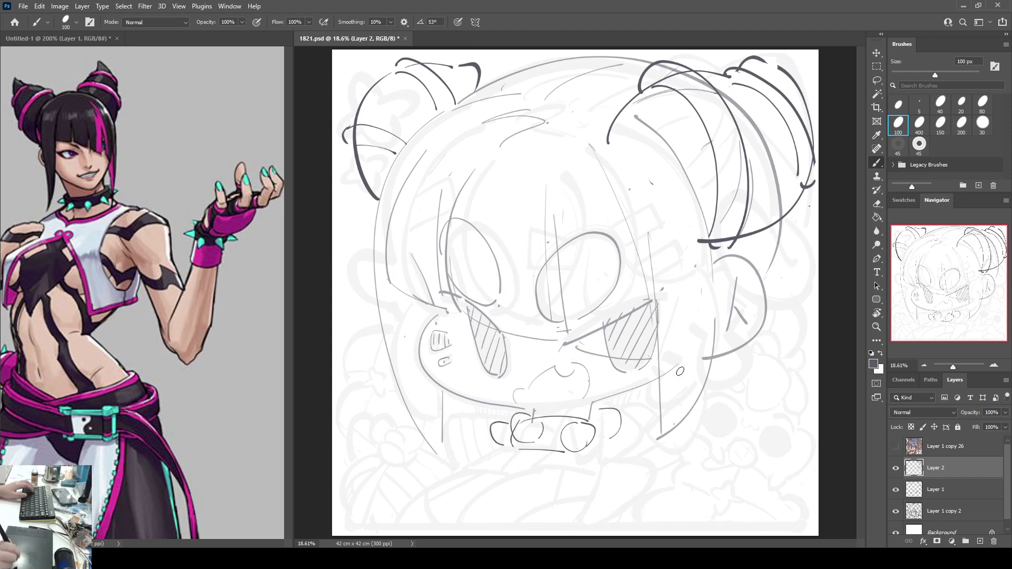
key("ctrl+shift+h")
key("ctrl+shift+h")
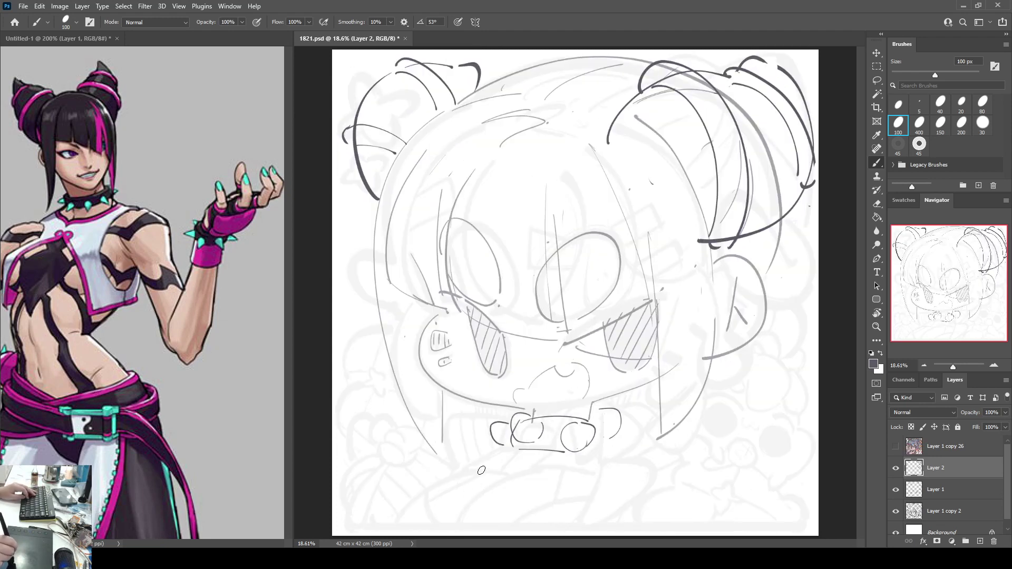
Step: On Layer 2, sketch the two rounded chest curves below the choker and a straight base line along the bottom of the drawing
mouse_move(453, 519)
left_mouse_down()
mouse_move(497, 481)
mouse_move(531, 470)
left_mouse_up()
mouse_move(378, 524)
left_mouse_down()
mouse_move(448, 471)
mouse_move(478, 468)
left_mouse_up()
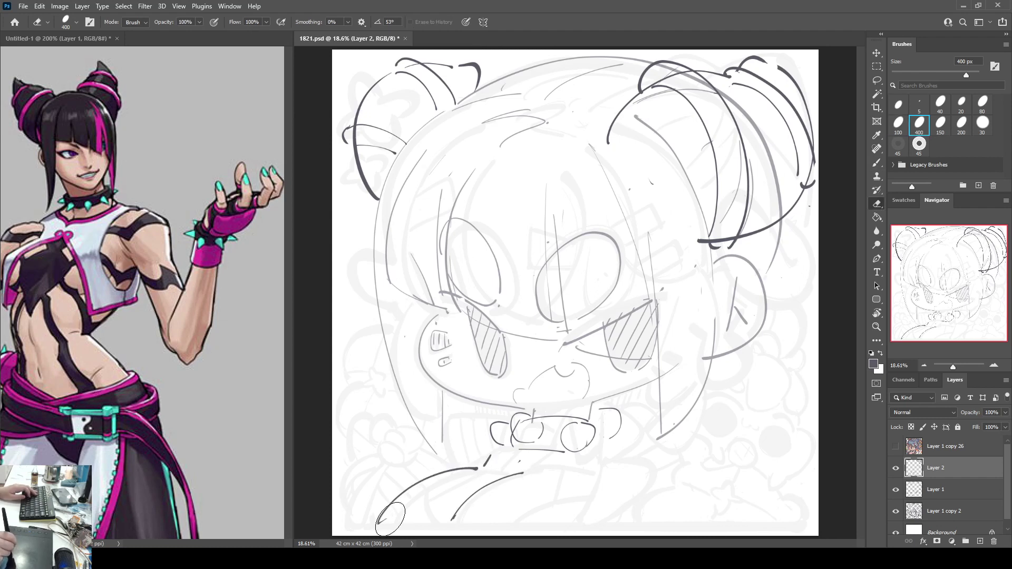
left_click_drag(358, 523, 705, 525)
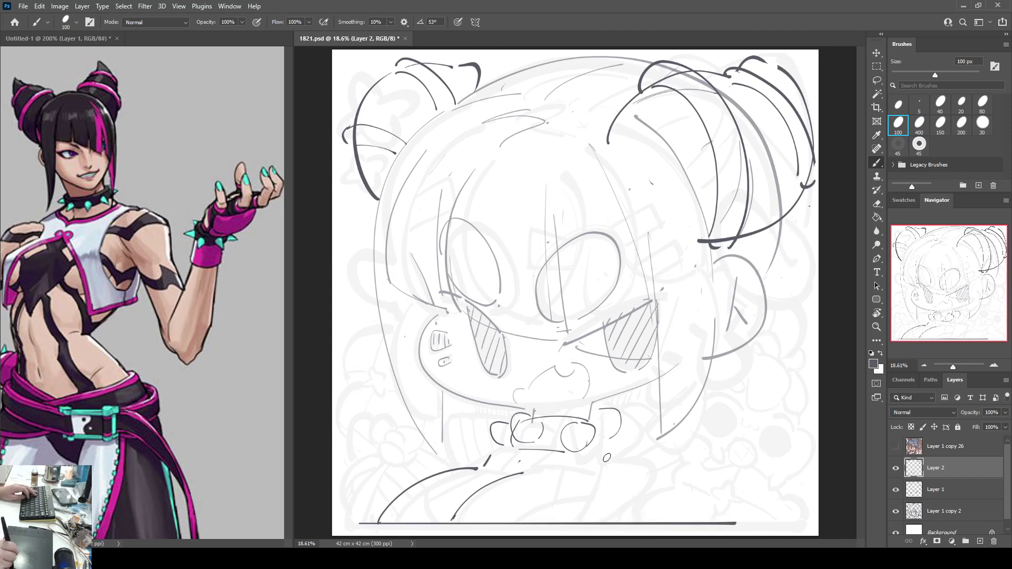
Step: Sketch the upper arm on the ear side with inner and outer curves, and add the opposite shoulder's slope from the choker
left_click_drag(606, 469, 615, 511)
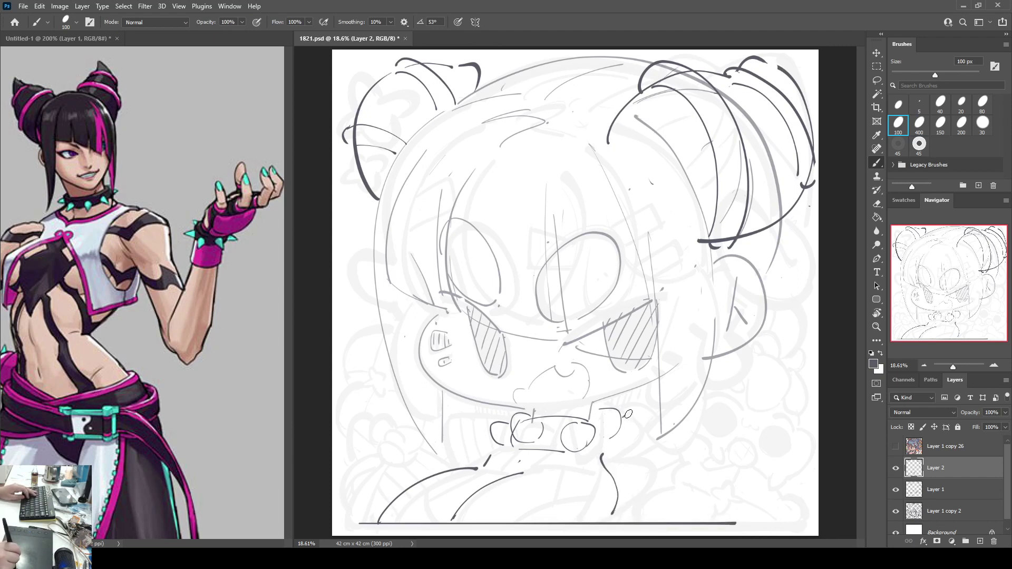
mouse_move(628, 413)
left_mouse_down()
mouse_move(685, 469)
mouse_move(697, 510)
left_mouse_up()
key("ctrl+z")
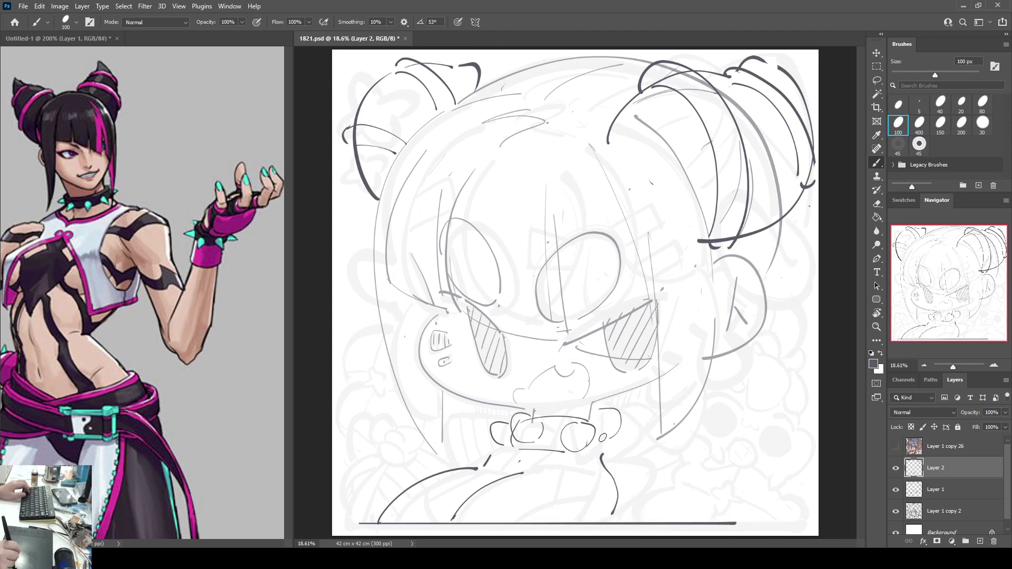
mouse_move(624, 419)
left_mouse_down()
mouse_move(654, 421)
mouse_move(707, 512)
left_mouse_up()
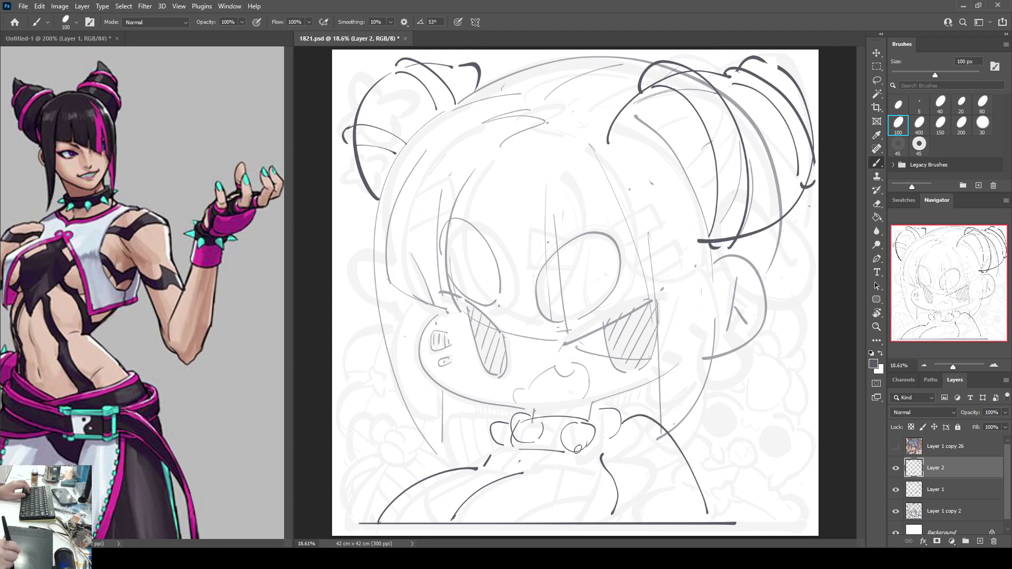
left_click_drag(489, 435, 447, 464)
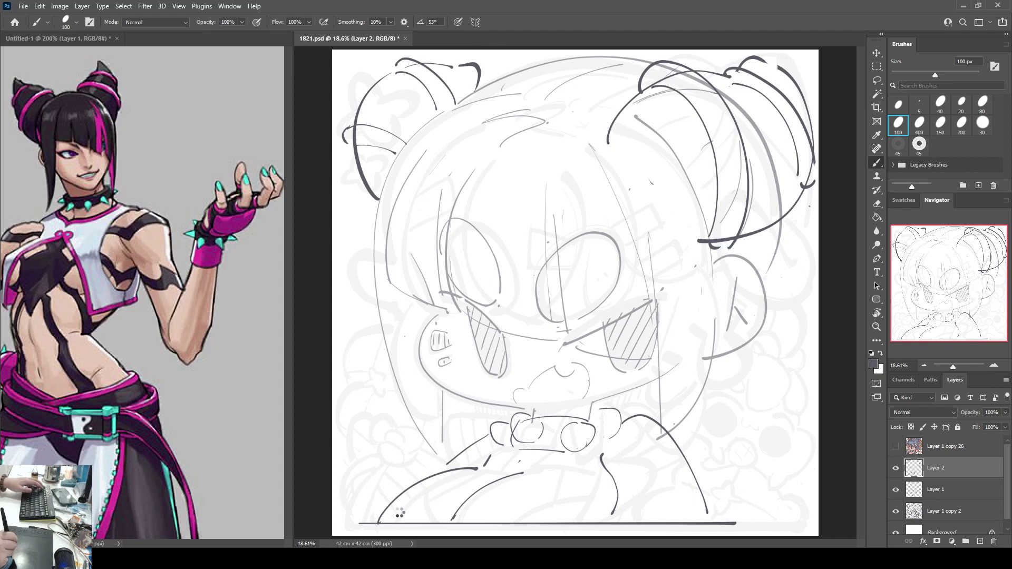
key("h")
key("h")
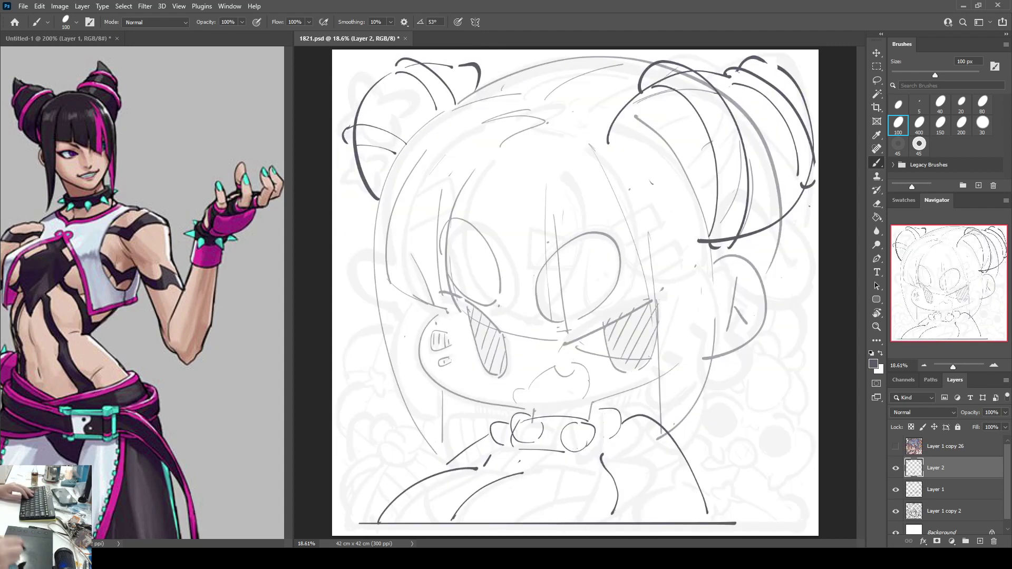
Step: Add a new layer above Layer 2 and draw a curve down from the middle of the chest to the base line
left_click(979, 543)
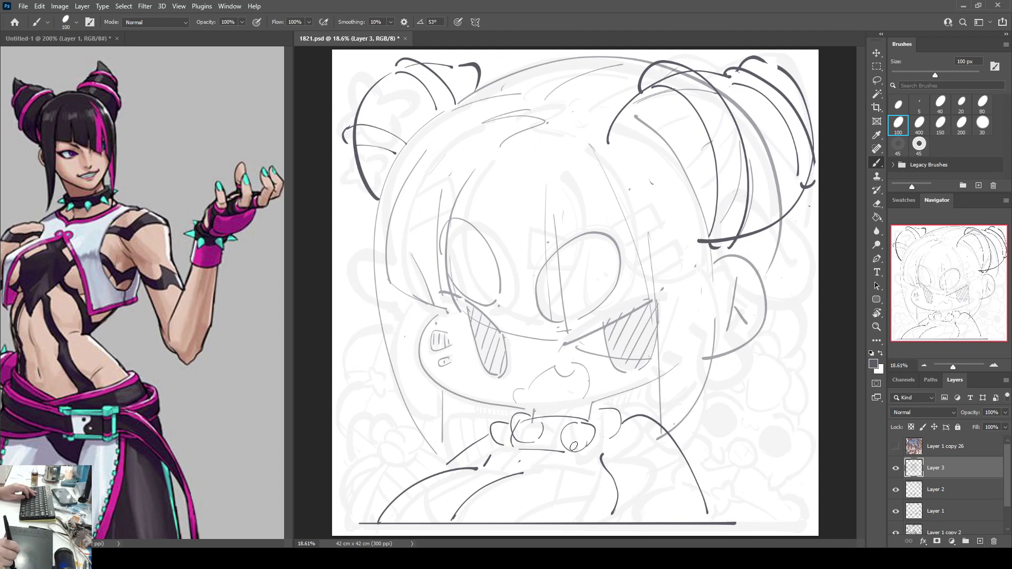
mouse_move(596, 444)
left_mouse_down()
mouse_move(537, 466)
mouse_move(596, 521)
left_mouse_up()
key("ctrl+z")
key("ctrl+z")
left_click_drag(532, 472, 571, 519)
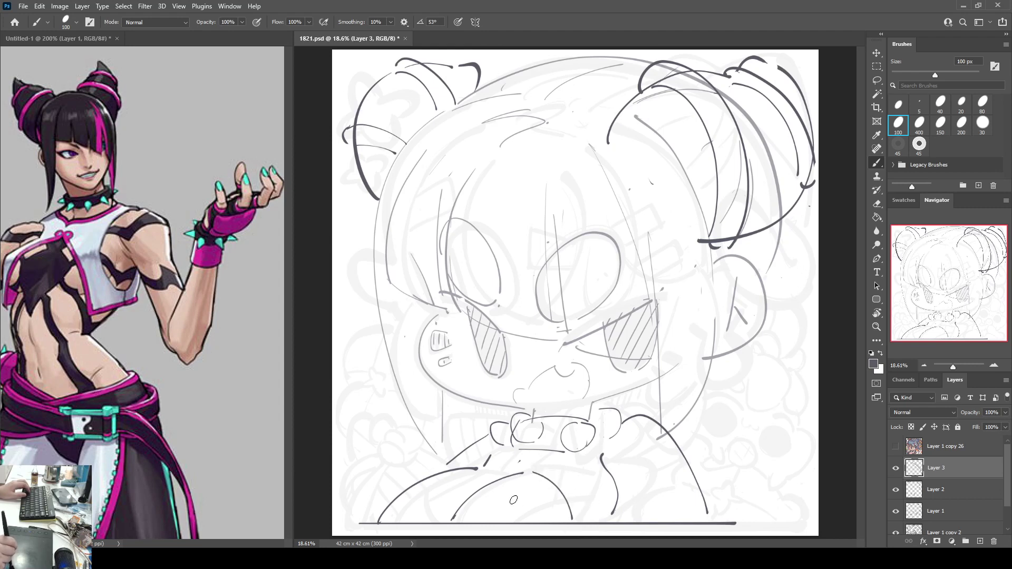
left_click_drag(423, 486, 507, 474)
key("ctrl+z")
key("ctrl+z")
left_click_drag(432, 480, 499, 474)
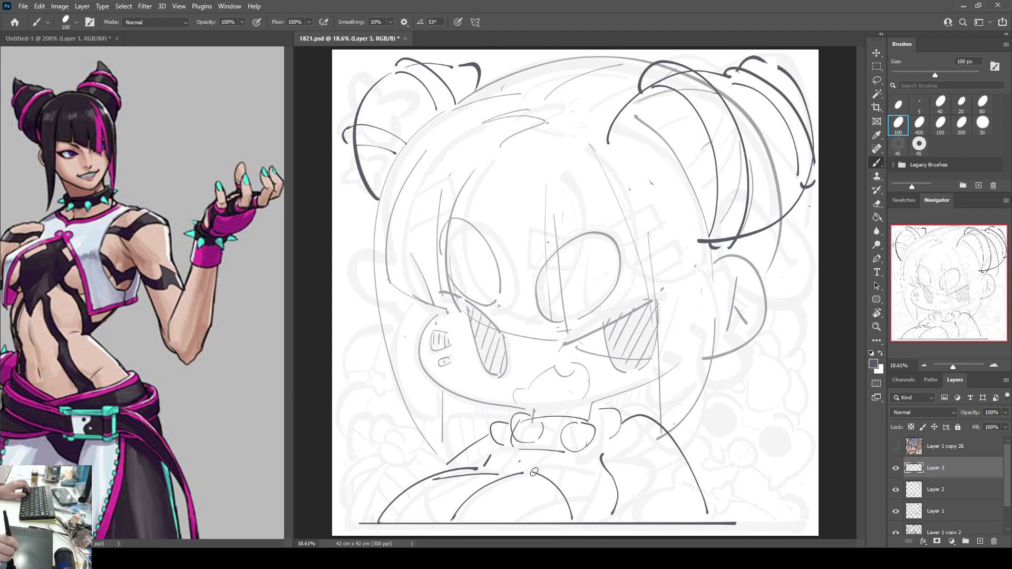
key("ctrl+z")
mouse_move(427, 477)
left_mouse_down()
mouse_move(514, 468)
mouse_move(551, 488)
mouse_move(612, 489)
left_mouse_up()
key("ctrl+z")
key("ctrl+z")
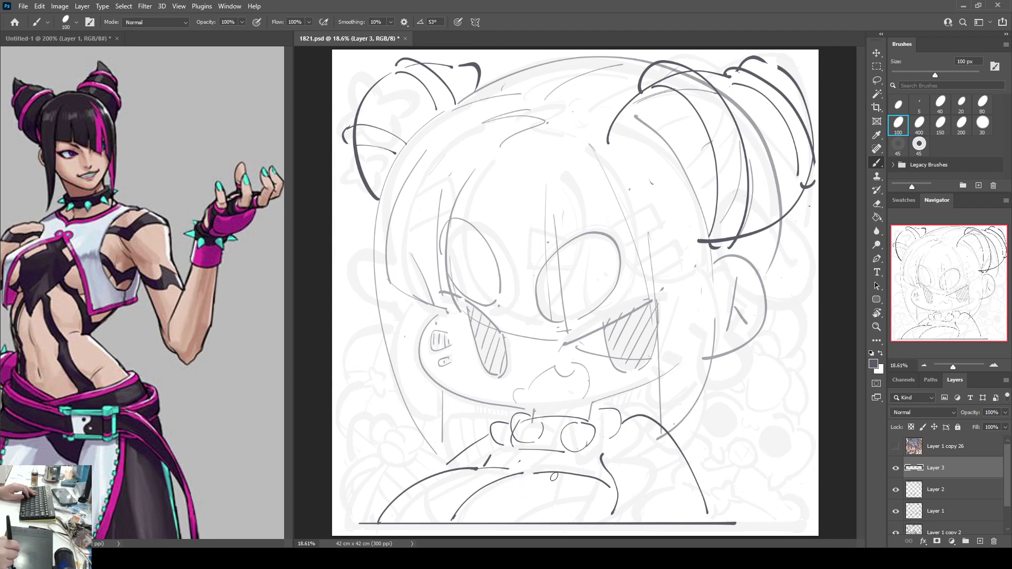
key("ctrl+z")
Step: On Layer 3, draw the curved garment edges over the chest and a rounded two-part clasp with small circles beneath the choker
mouse_move(533, 474)
left_mouse_down()
mouse_move(560, 492)
mouse_move(573, 519)
left_mouse_up()
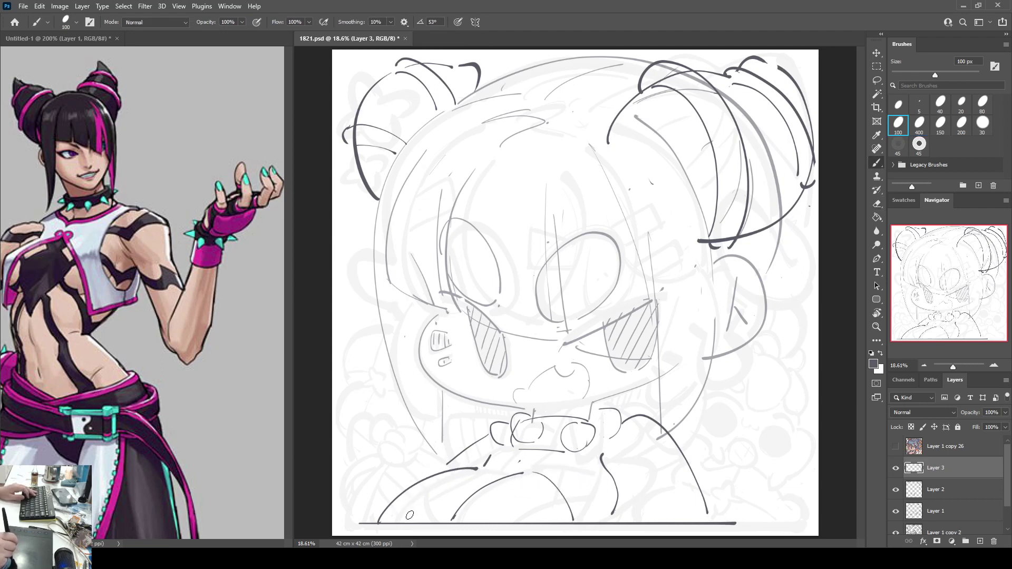
left_click_drag(399, 520, 452, 471)
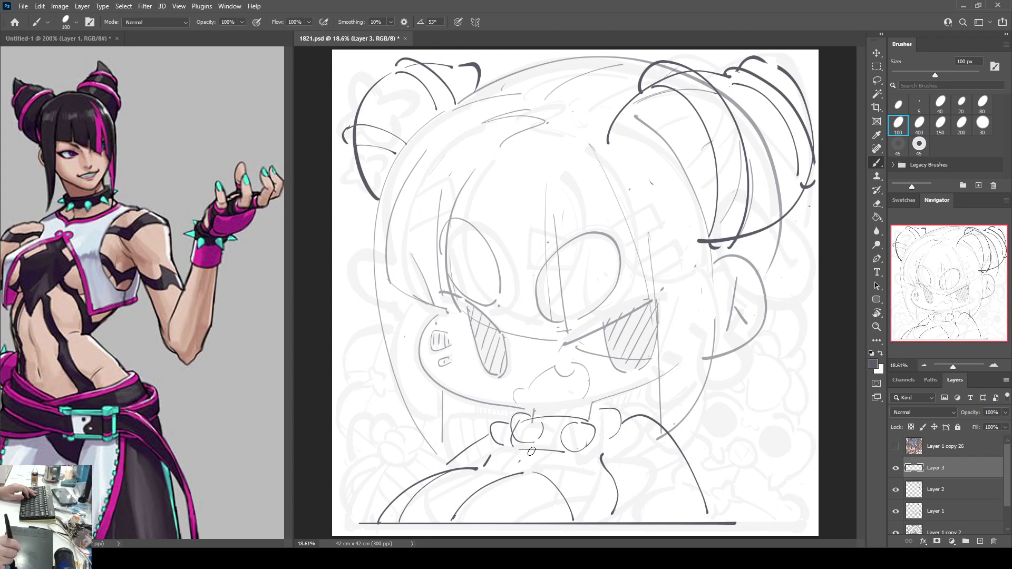
left_click_drag(521, 476, 550, 521)
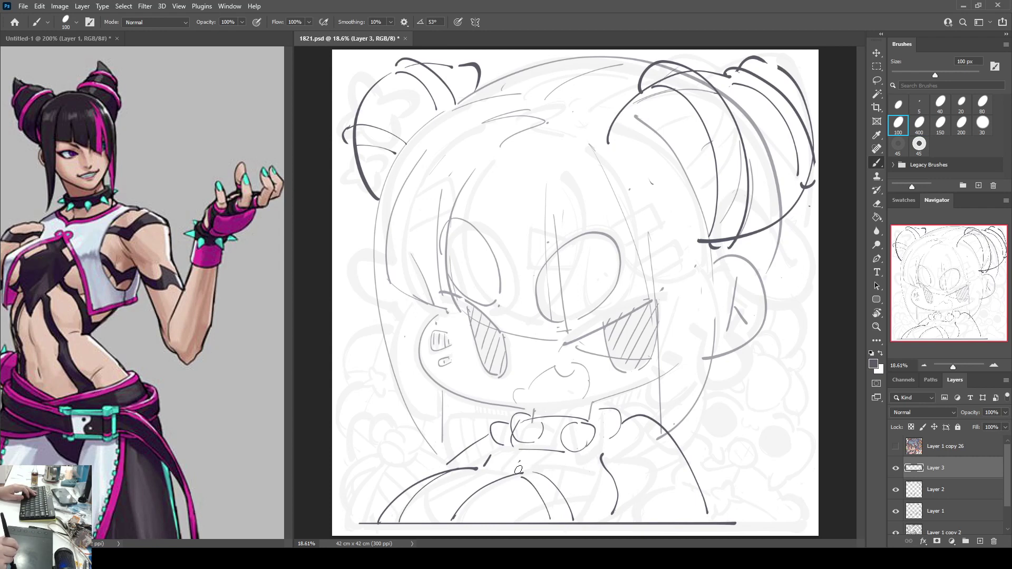
mouse_move(516, 465)
left_mouse_down()
mouse_move(543, 472)
mouse_move(497, 472)
mouse_move(509, 457)
left_mouse_up()
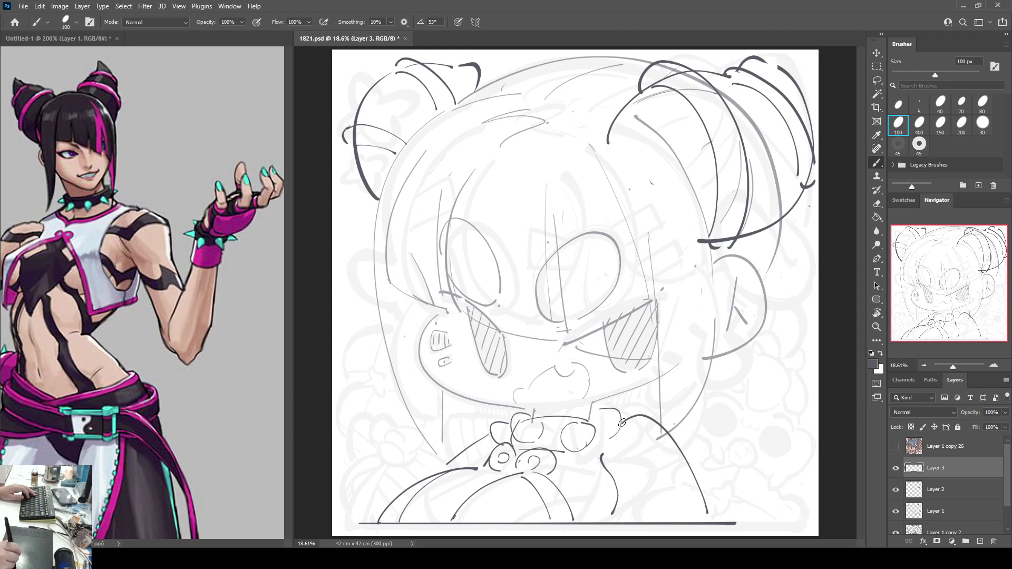
Step: Draw the vest's double edge running down from the choker's side stud, between the chest and the upper arm
left_click_drag(619, 426, 601, 476)
key("ctrl+z")
mouse_move(617, 431)
left_mouse_down()
mouse_move(600, 491)
mouse_move(605, 522)
left_mouse_up()
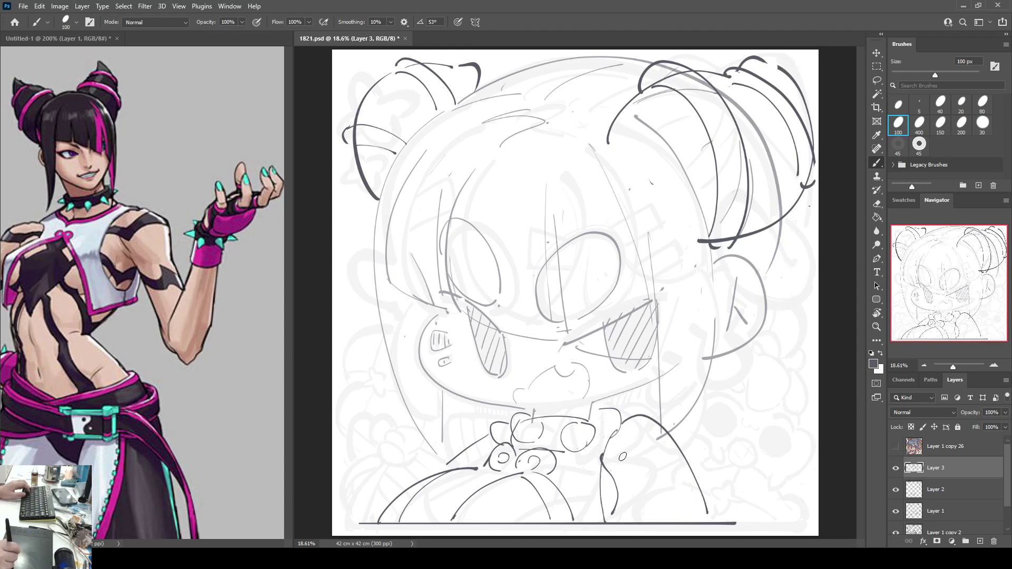
mouse_move(601, 441)
left_mouse_down()
mouse_move(586, 520)
mouse_move(596, 495)
left_mouse_up()
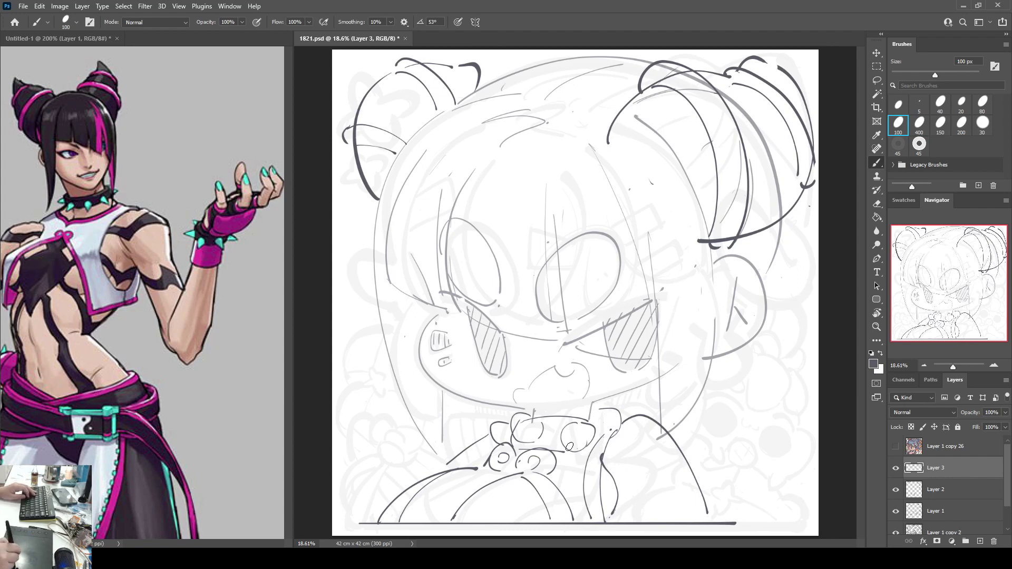
Step: Sketch the pointed strap bands across the upper arm and mark the strap on the opposite shoulder
left_click_drag(623, 479, 672, 467)
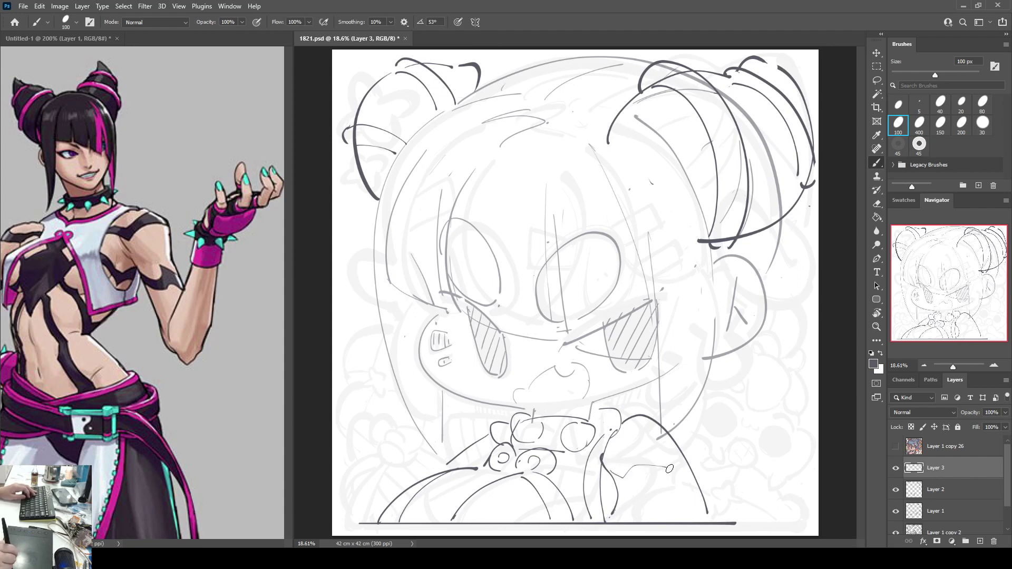
key("ctrl+z")
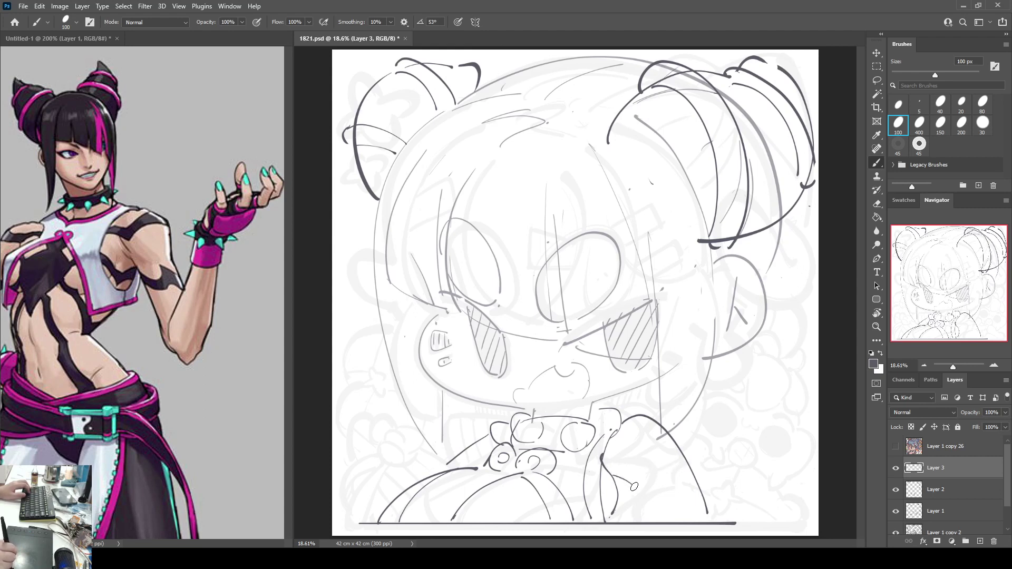
key("ctrl+z")
left_click_drag(653, 487, 682, 459)
left_click_drag(669, 510, 613, 514)
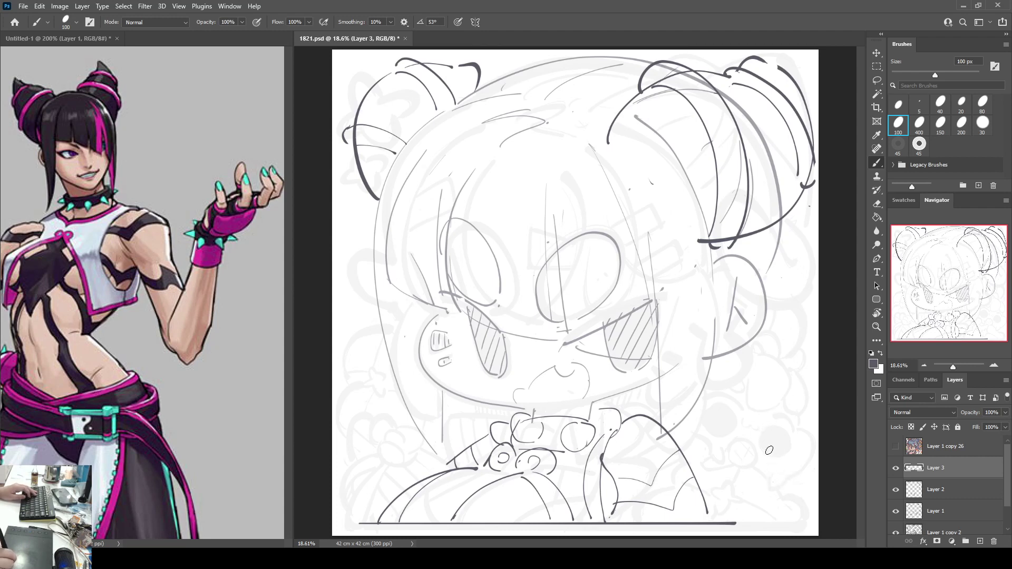
left_click_drag(774, 442, 765, 481)
mouse_move(776, 443)
left_mouse_down()
mouse_move(791, 474)
mouse_move(756, 449)
mouse_move(772, 491)
left_mouse_up()
key("e")
key("b")
mouse_move(773, 442)
left_mouse_down()
mouse_move(797, 486)
mouse_move(727, 481)
mouse_move(743, 506)
mouse_move(741, 465)
mouse_move(743, 511)
left_mouse_up()
key("e")
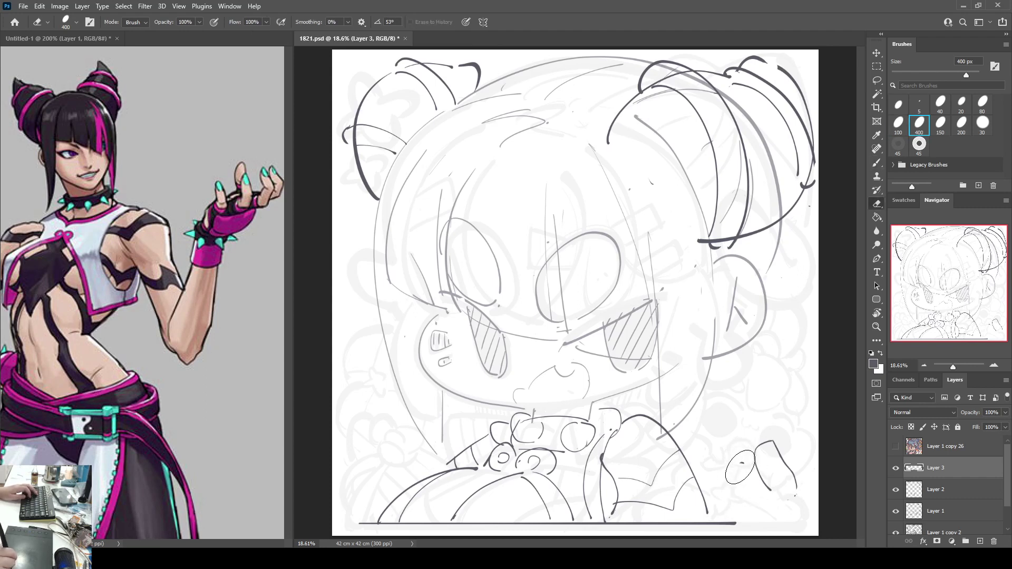
key("b")
left_click_drag(737, 462, 758, 495)
key("e")
key("b")
mouse_move(737, 462)
left_mouse_down()
mouse_move(720, 479)
mouse_move(736, 507)
left_mouse_up()
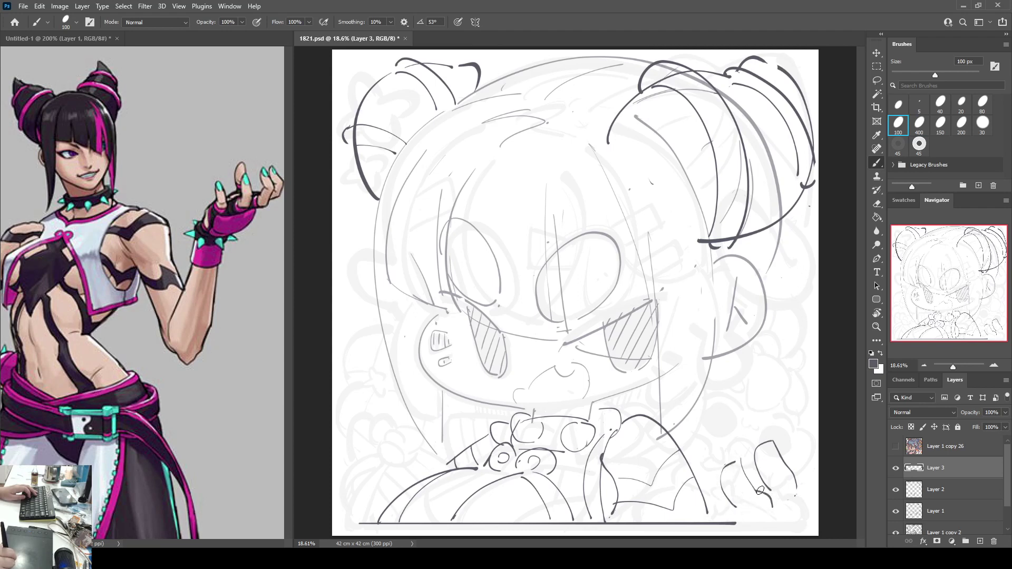
key("e")
mouse_move(770, 478)
left_mouse_down()
mouse_move(740, 456)
mouse_move(770, 505)
mouse_move(773, 485)
mouse_move(762, 484)
mouse_move(797, 446)
mouse_move(780, 465)
mouse_move(793, 491)
mouse_move(775, 477)
left_mouse_up()
key("b")
key("e")
key("b")
key("e")
key("b")
key("e")
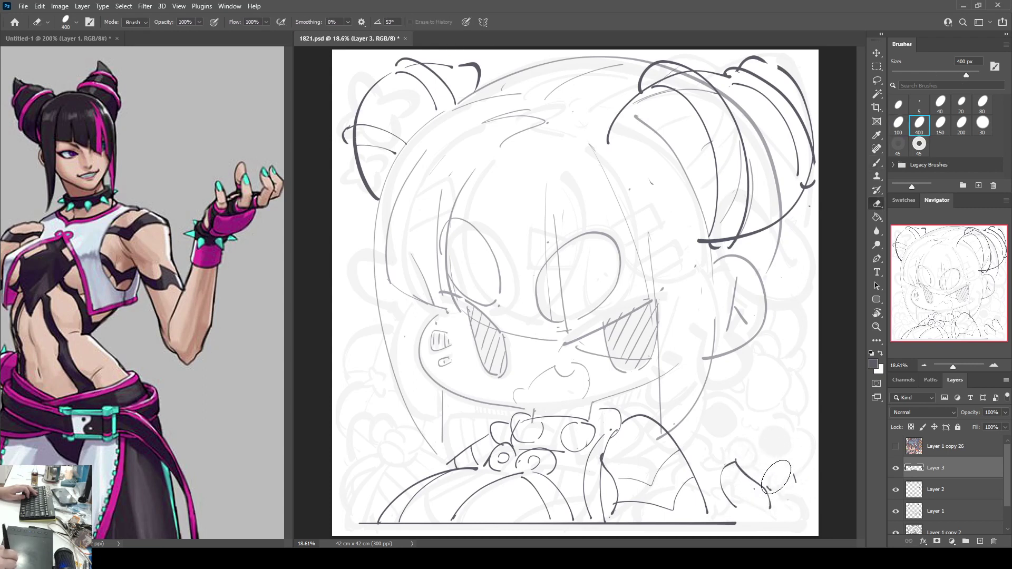
key("b")
mouse_move(748, 446)
left_mouse_down()
mouse_move(787, 450)
mouse_move(773, 477)
mouse_move(789, 439)
mouse_move(795, 483)
mouse_move(749, 464)
mouse_move(743, 512)
mouse_move(759, 490)
mouse_move(727, 476)
mouse_move(752, 482)
mouse_move(764, 451)
mouse_move(736, 438)
mouse_move(740, 475)
mouse_move(767, 482)
left_mouse_up()
key("e")
key("b")
key("e")
key("b")
key("e")
key("b")
key("b")
Step: Sketch a raised hand in the lower-right corner of the canvas, with a tall outer finger and short strokes placing the inner fingers
left_click_drag(718, 458, 734, 496)
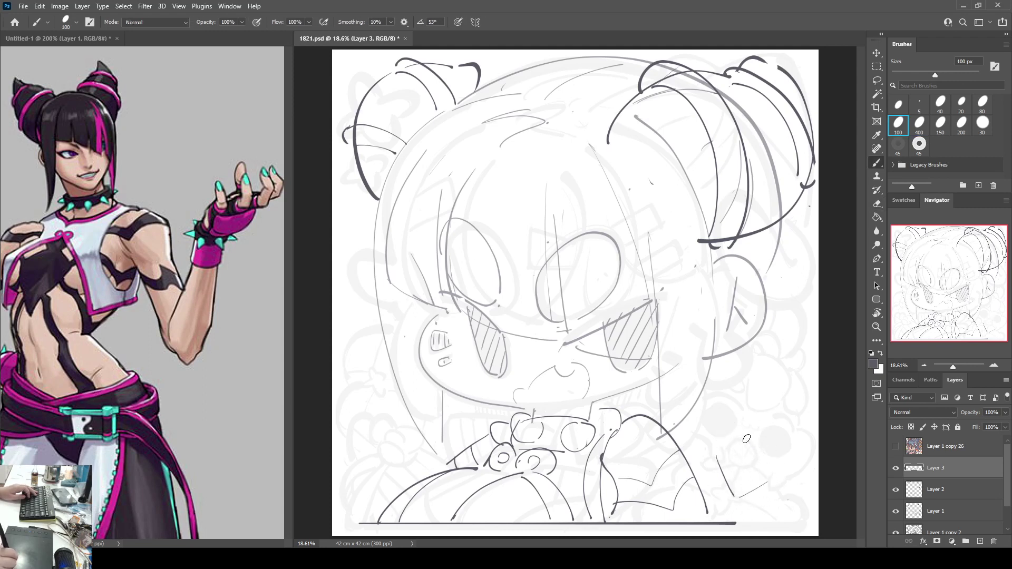
mouse_move(772, 412)
left_mouse_down()
mouse_move(792, 434)
mouse_move(783, 407)
left_mouse_up()
key("e")
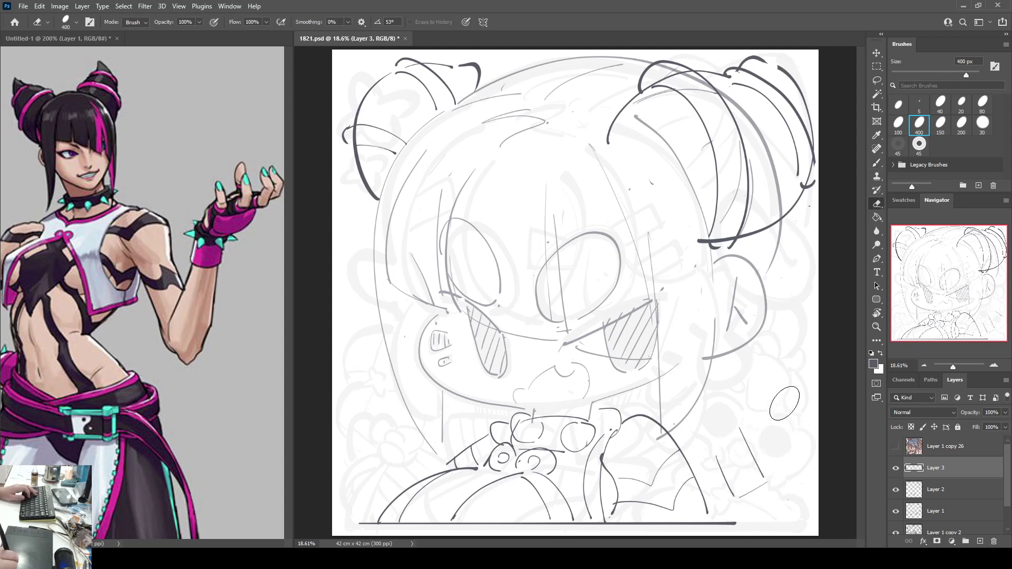
key("b")
mouse_move(774, 466)
left_mouse_down()
mouse_move(794, 445)
mouse_move(784, 446)
mouse_move(811, 440)
mouse_move(805, 481)
mouse_move(772, 471)
left_mouse_up()
key("e")
key("b")
key("e")
left_click_drag(742, 438, 763, 477)
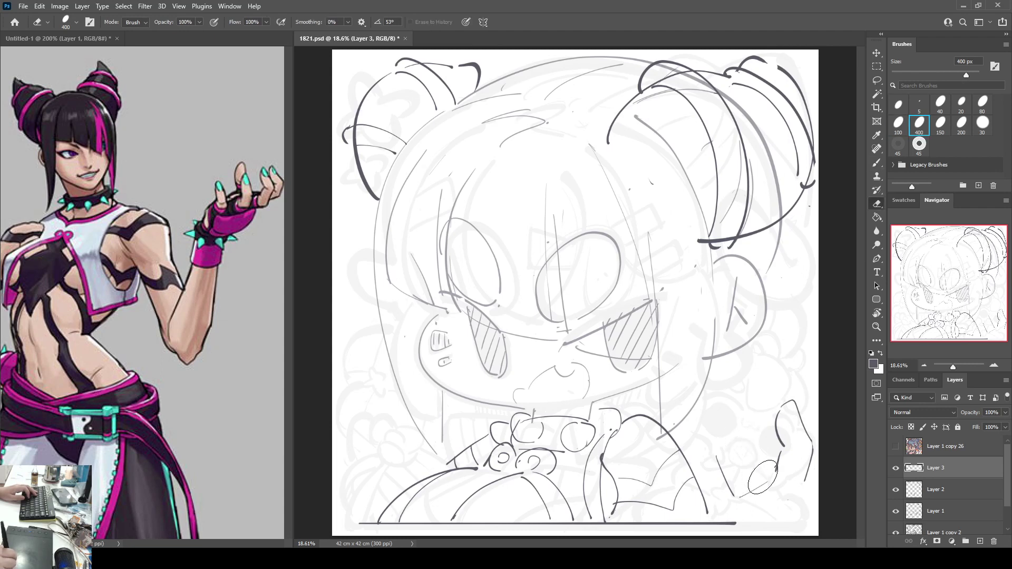
Step: Draw the raised hand's middle finger with a rounded tip beside the tall outer finger, erasing the guide strokes around it
key("b")
mouse_move(742, 432)
left_mouse_down()
mouse_move(752, 481)
mouse_move(778, 477)
mouse_move(782, 461)
left_mouse_up()
key("e")
key("b")
key("e")
key("b")
key("e")
key("b")
Step: Complete the raised hand with the innermost finger beside the arm and a curved outer palm edge down to the base line
mouse_move(720, 457)
left_mouse_down()
mouse_move(736, 499)
mouse_move(747, 489)
mouse_move(730, 507)
mouse_move(759, 489)
mouse_move(769, 508)
left_mouse_up()
key("e")
key("b")
key("e")
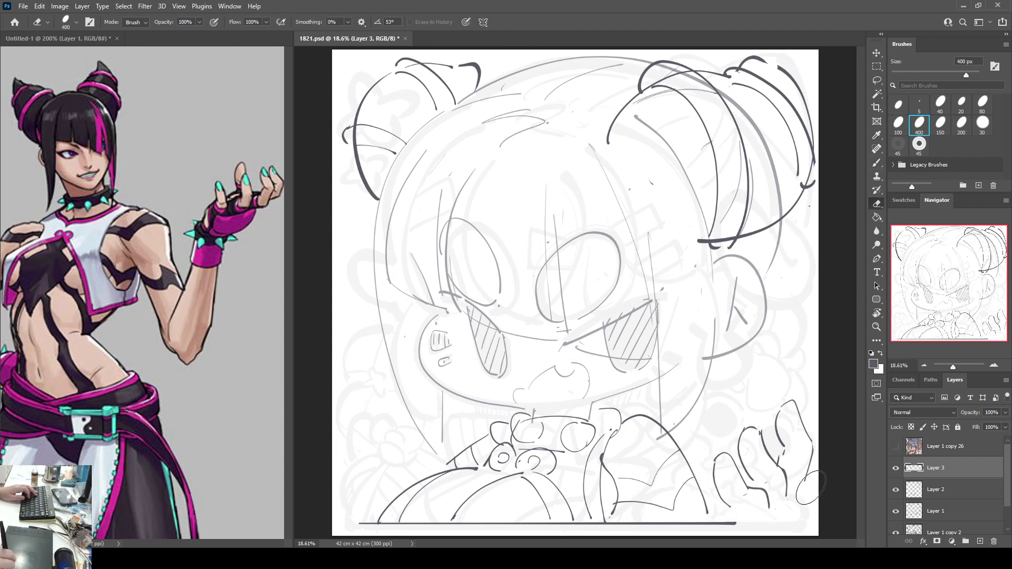
key("b")
key("e")
key("b")
left_click_drag(785, 452, 791, 521)
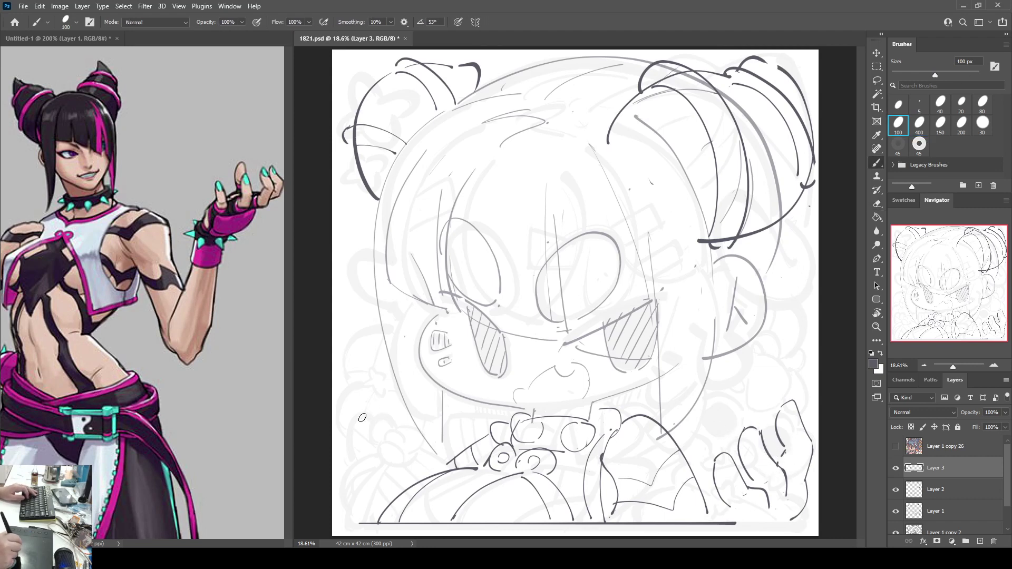
Step: Start a second hand at the canvas's left edge with a raised finger, a bent finger below it and the outer palm line
mouse_move(356, 393)
left_mouse_down()
mouse_move(362, 424)
mouse_move(350, 395)
mouse_move(380, 378)
mouse_move(364, 434)
mouse_move(395, 426)
mouse_move(389, 455)
mouse_move(349, 496)
left_mouse_up()
key("e")
key("b")
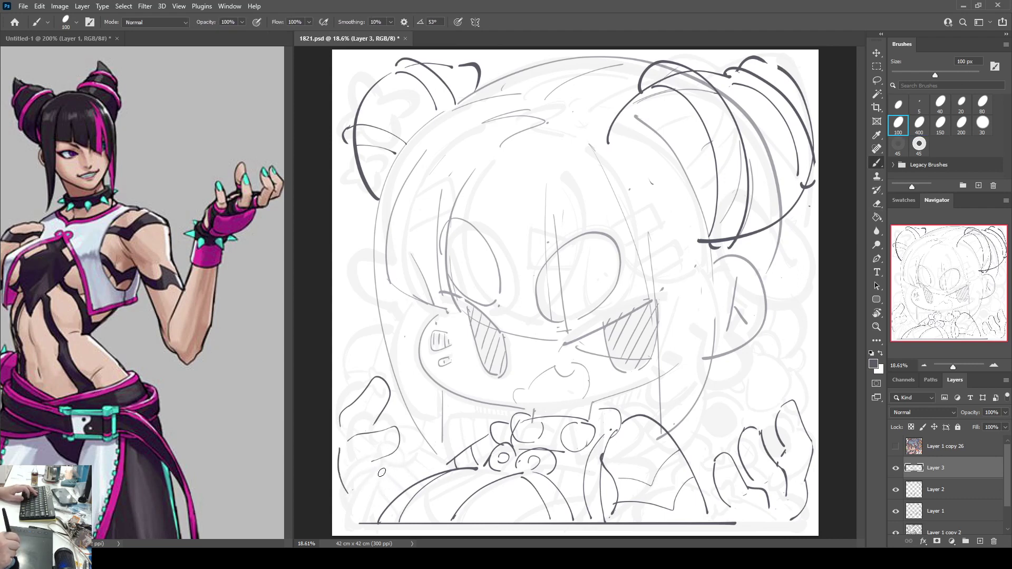
Step: Add another rounded finger rising above the raised finger of the hand at the canvas's left edge
mouse_move(345, 345)
left_mouse_down()
mouse_move(368, 332)
mouse_move(367, 372)
left_mouse_up()
key("period")
key("ctrl+z")
key("comma")
key("ctrl+z")
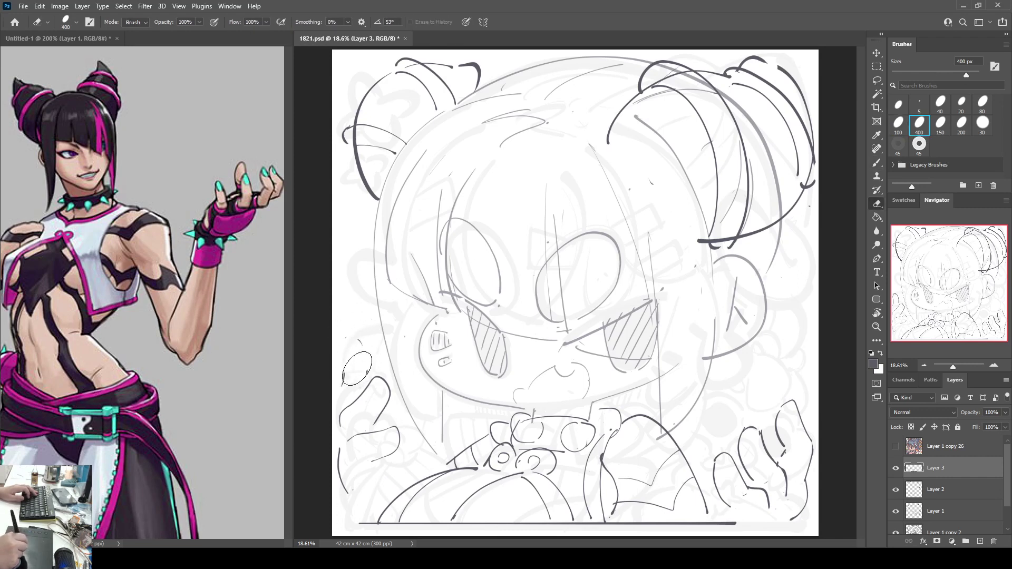
key("ctrl+z")
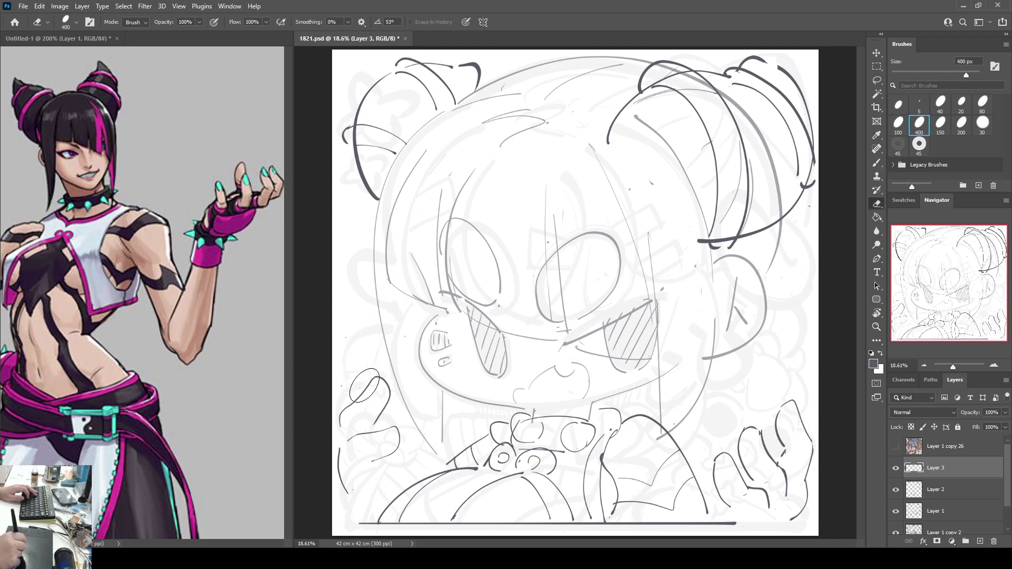
left_click_drag(350, 393, 377, 355)
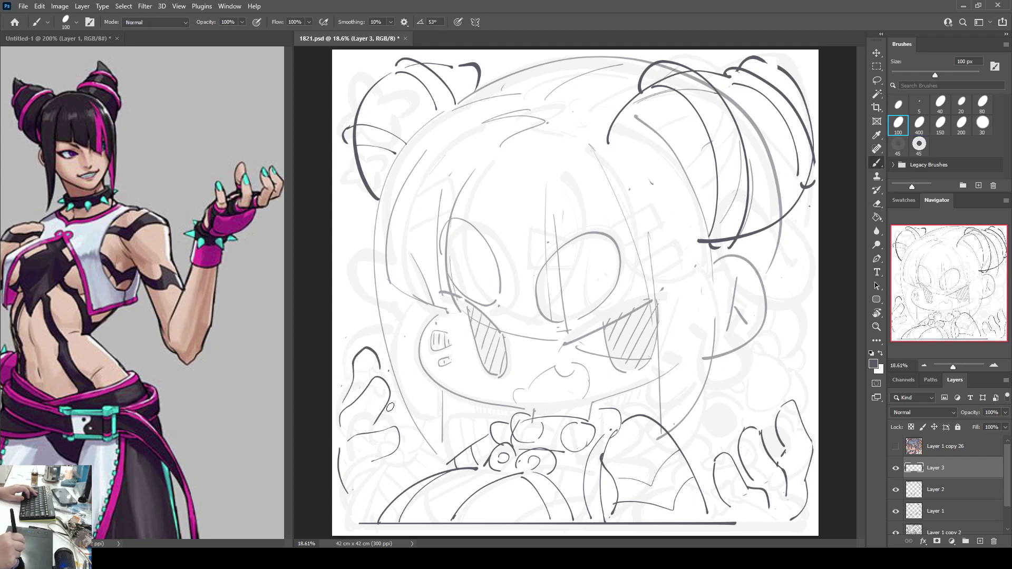
Step: Draw a curved finger extending toward the side hair, erase its excess lines, and outline the hand's lower palm and wrist
key("e")
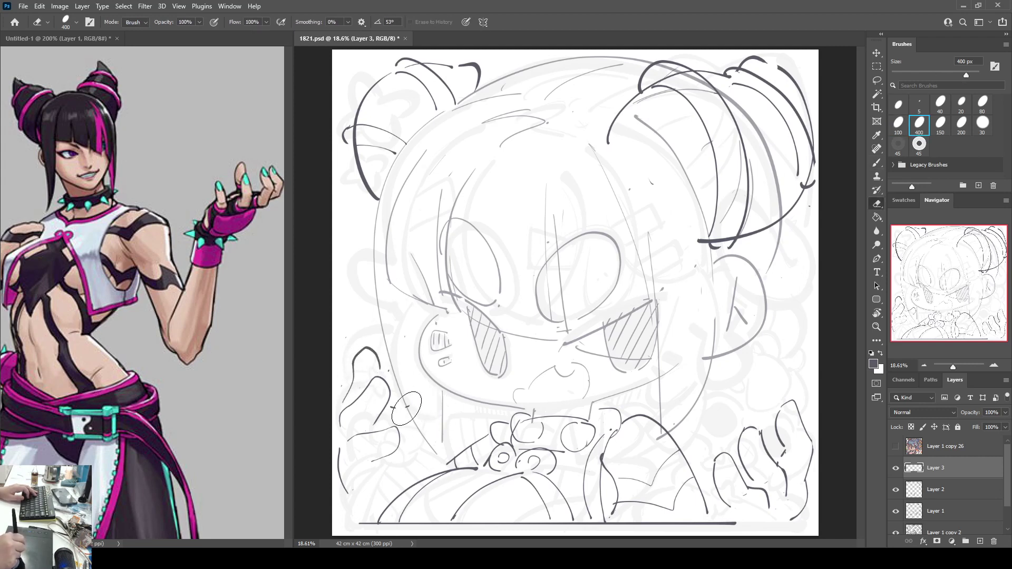
key("b")
left_click_drag(387, 412, 420, 396)
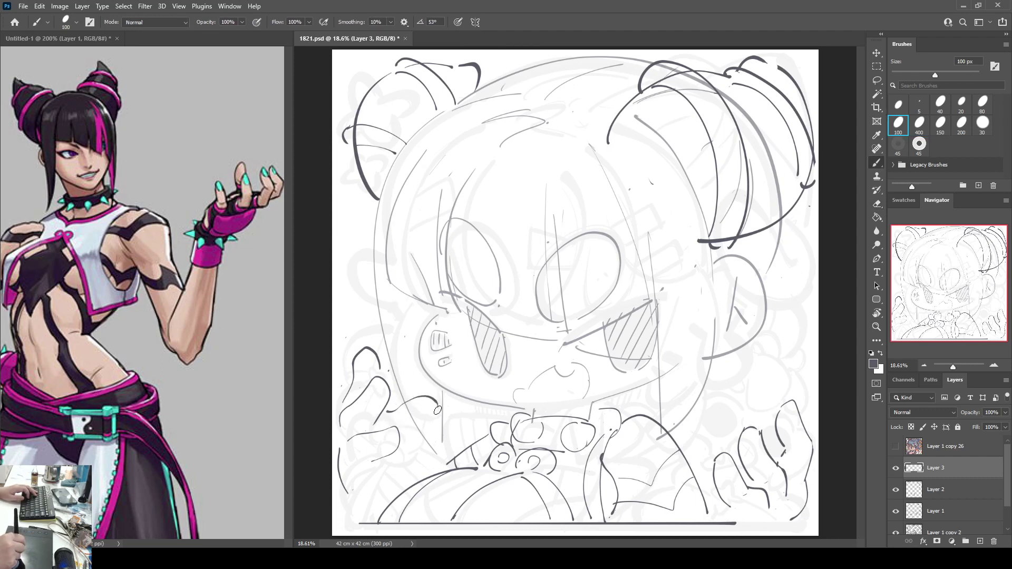
key("e")
mouse_move(425, 431)
left_mouse_down()
mouse_move(423, 443)
mouse_move(432, 420)
mouse_move(418, 443)
left_mouse_up()
key("b")
mouse_move(368, 466)
left_mouse_down()
mouse_move(393, 487)
mouse_move(370, 508)
left_mouse_up()
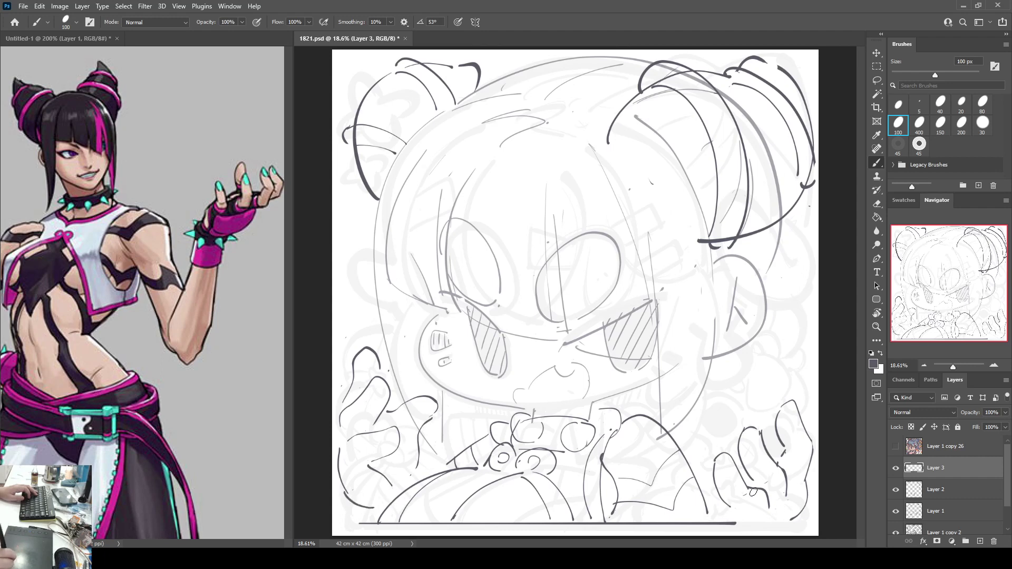
Step: Erase the sketched fingers and palm of the raised hand beside the arm, clearing space for a redraw
key("e")
mouse_move(738, 474)
left_mouse_down()
mouse_move(765, 493)
mouse_move(762, 504)
mouse_move(786, 493)
mouse_move(807, 507)
mouse_move(803, 412)
mouse_move(781, 412)
mouse_move(783, 440)
mouse_move(767, 447)
mouse_move(769, 423)
left_mouse_up()
key("b")
key("e")
key("b")
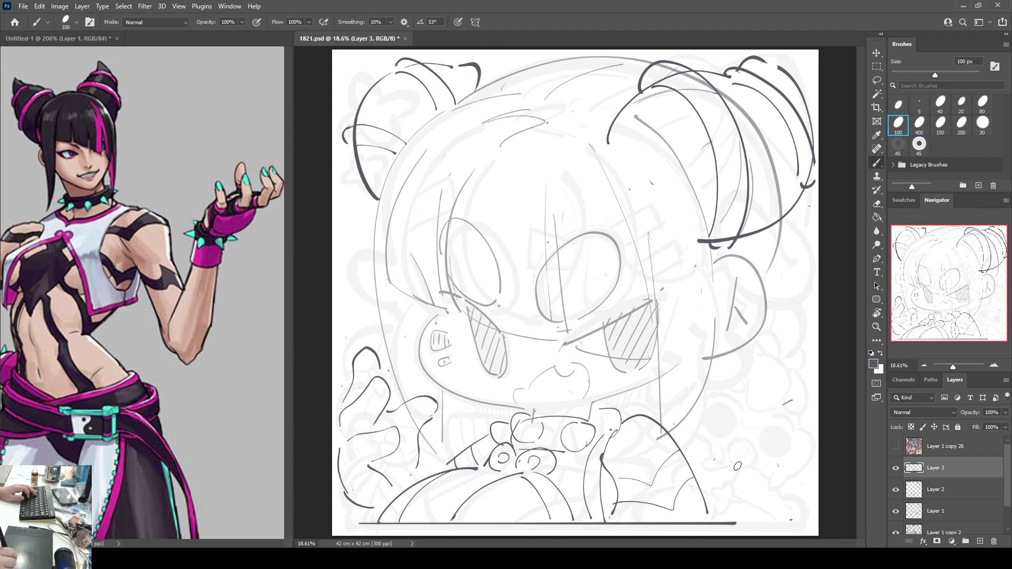
Step: Start redrawing the hand beside the arm with a short lower palm curve and an arched finger above it
left_click_drag(732, 480, 715, 512)
left_click_drag(731, 448, 731, 497)
key("ctrl+z")
left_click_drag(740, 437, 732, 484)
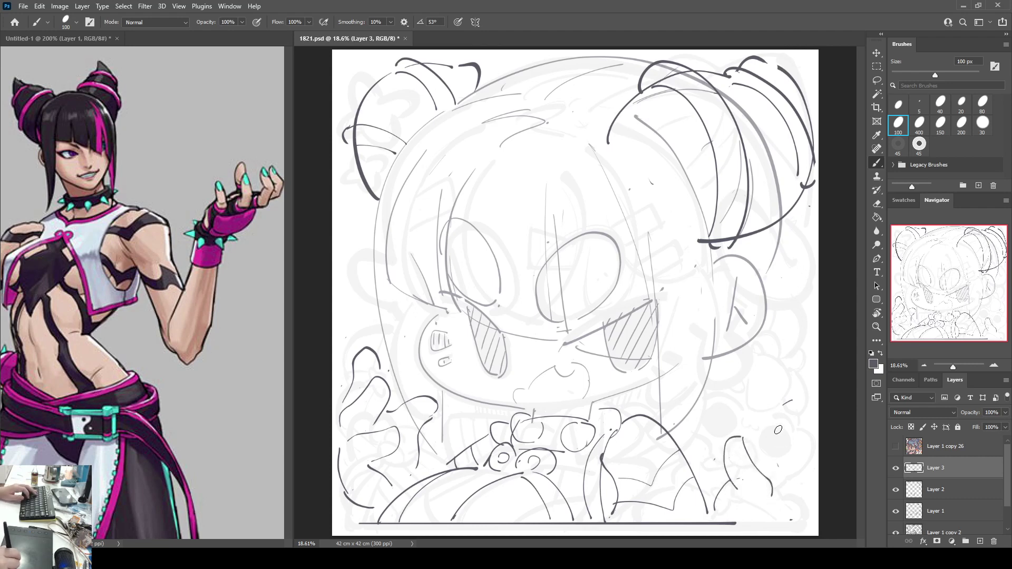
key("ctrl+z")
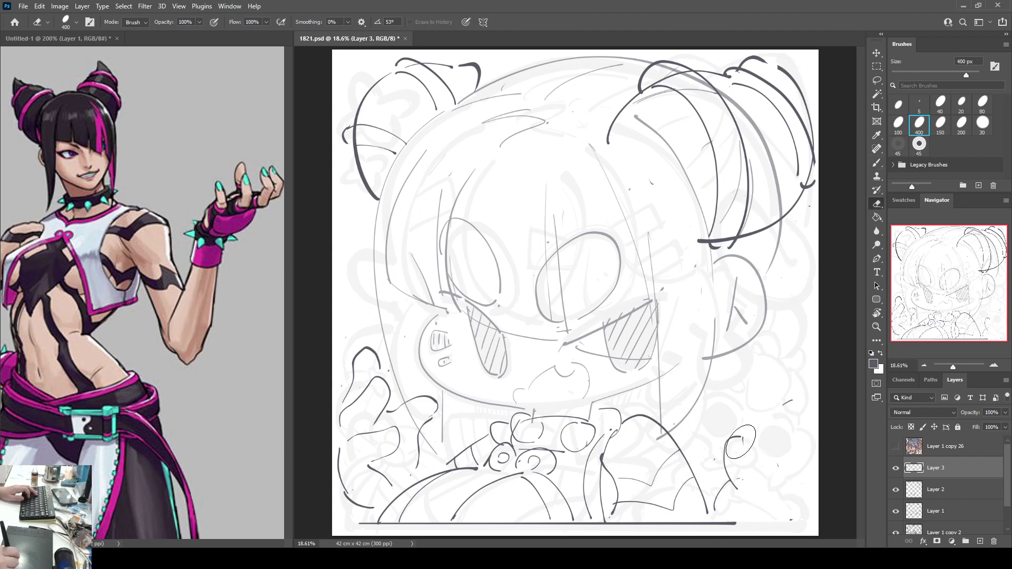
key("e")
key("b")
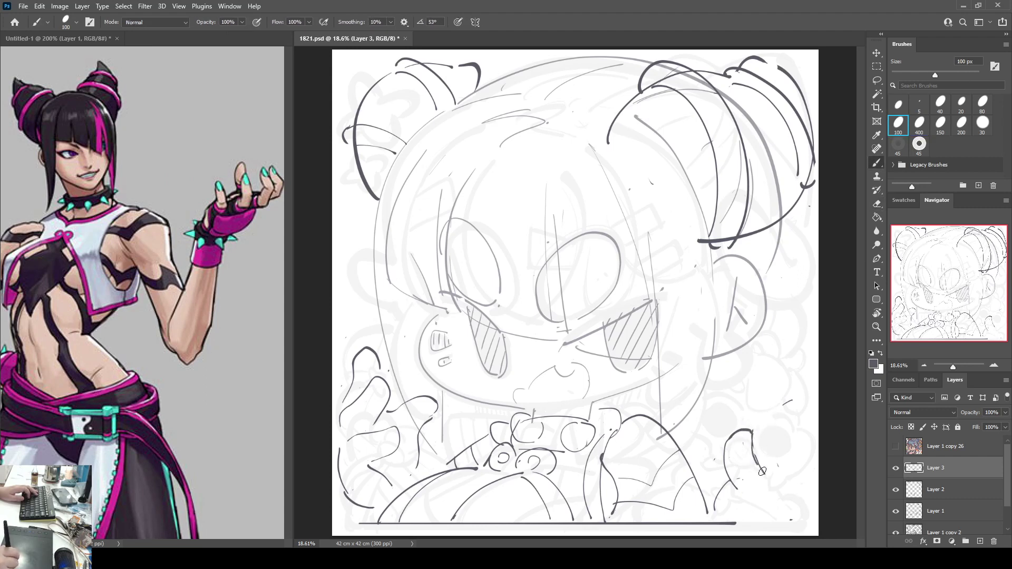
Step: Extend the arched finger's outer side toward the palm edge and trim the line at its inner base
left_click_drag(762, 471, 781, 505)
key("ctrl+z")
mouse_move(761, 457)
left_mouse_down()
mouse_move(786, 477)
mouse_move(785, 494)
left_mouse_up()
key("e")
left_click_drag(726, 466, 722, 497)
key("b")
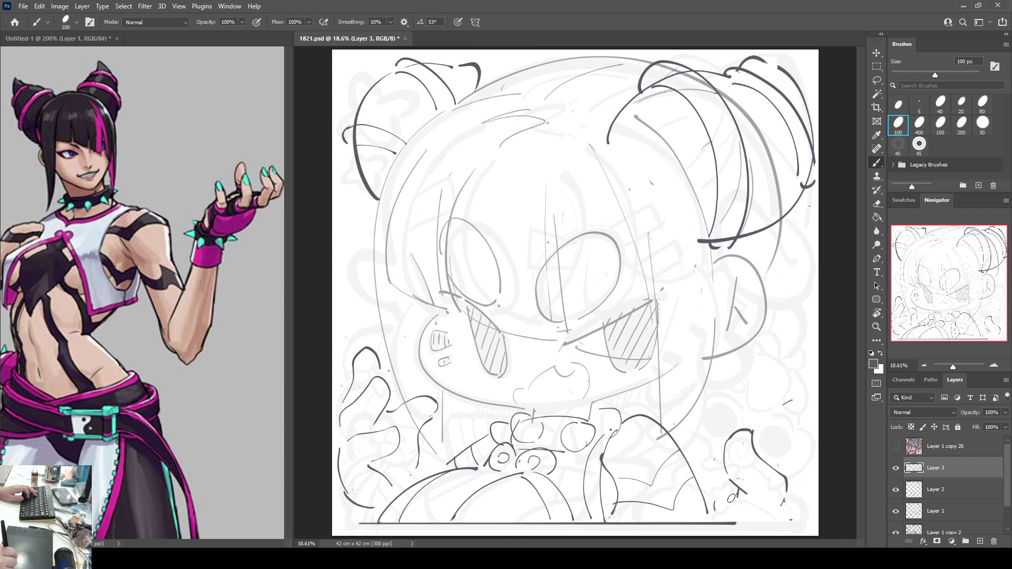
Step: Erase parts of the arched finger's outline and redraw its rounded tip and the short crease at its base
key("e")
mouse_move(764, 445)
left_mouse_down()
mouse_move(756, 428)
mouse_move(736, 433)
mouse_move(726, 465)
left_mouse_up()
key("b")
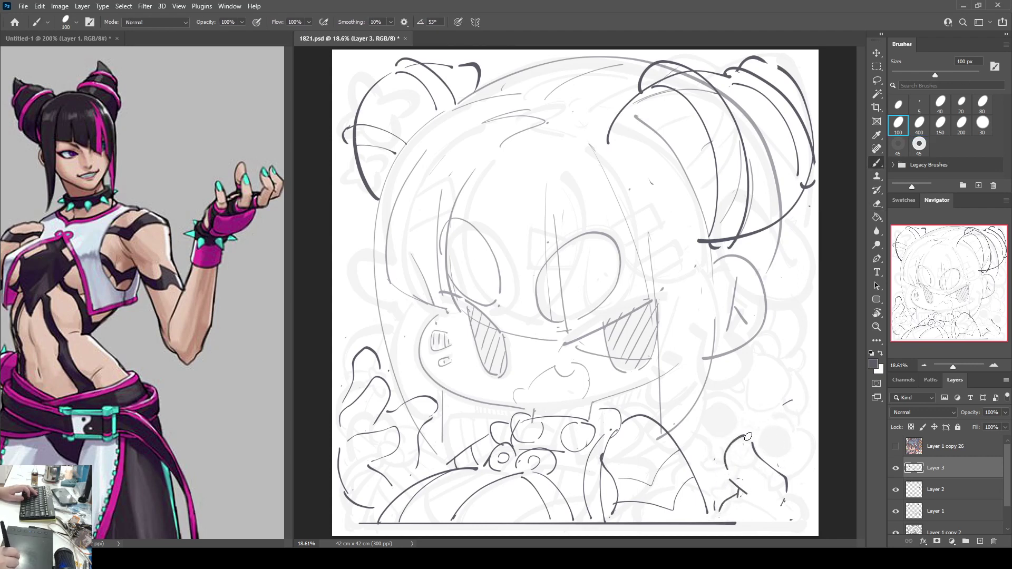
key("e")
key("b")
key("e")
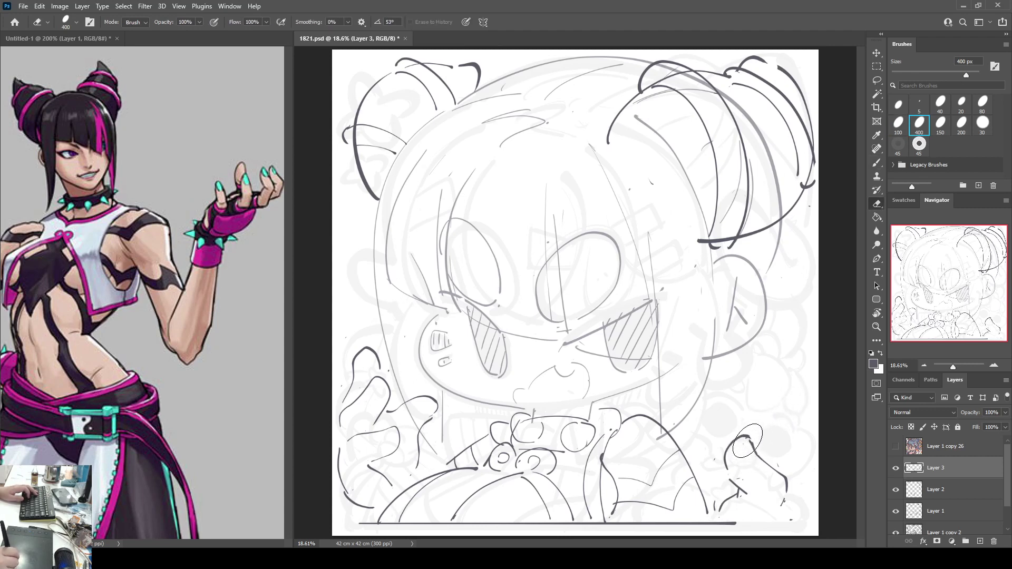
key("b")
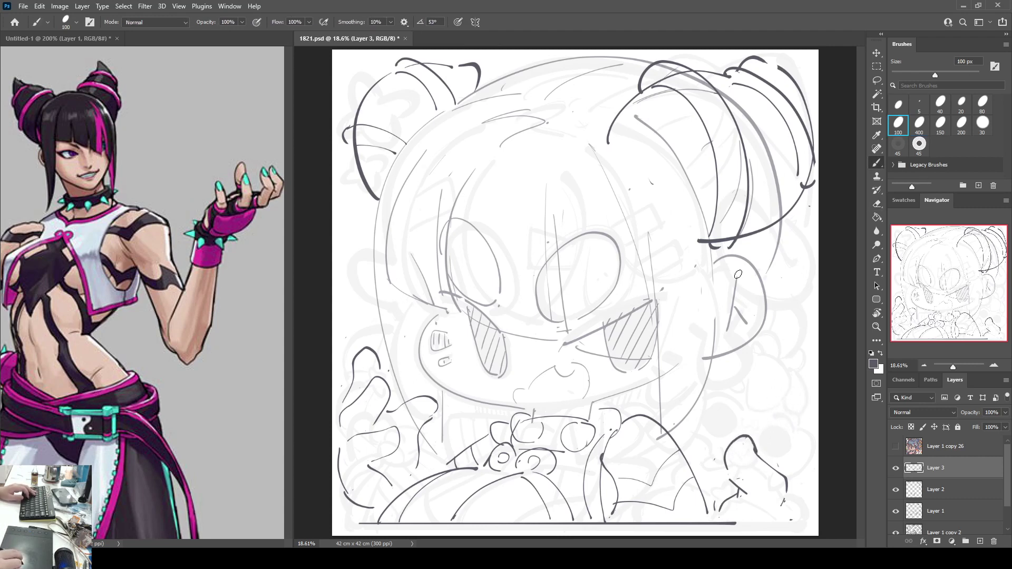
Step: Replace the arched finger's outer side with a shorter slanted line and start a taller finger rising beside it
key("e")
left_click_drag(759, 438, 786, 479)
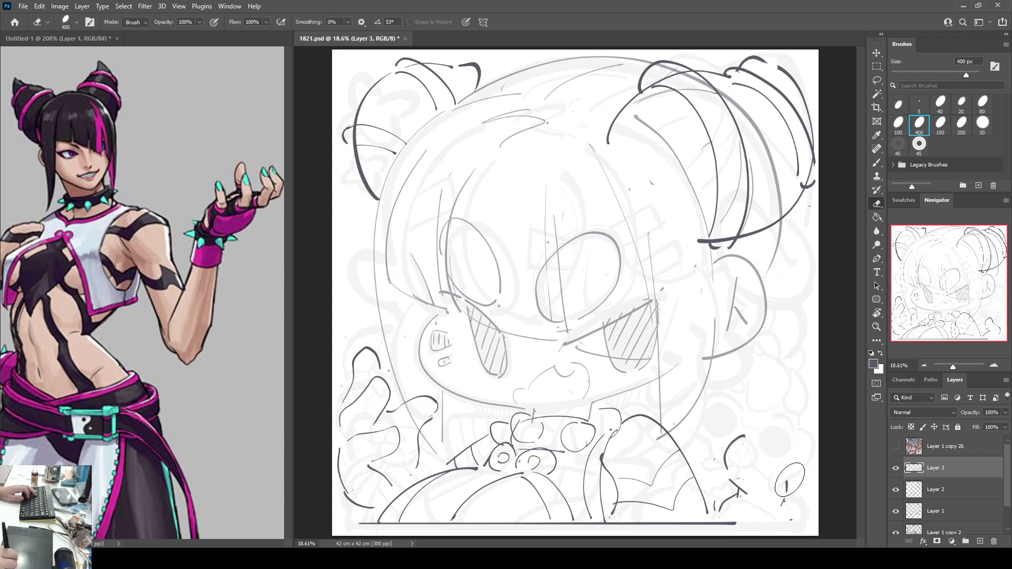
key("b")
left_click_drag(746, 435, 780, 470)
mouse_move(783, 398)
left_mouse_down()
mouse_move(763, 403)
mouse_move(763, 446)
mouse_move(797, 437)
left_mouse_up()
key("ctrl+z")
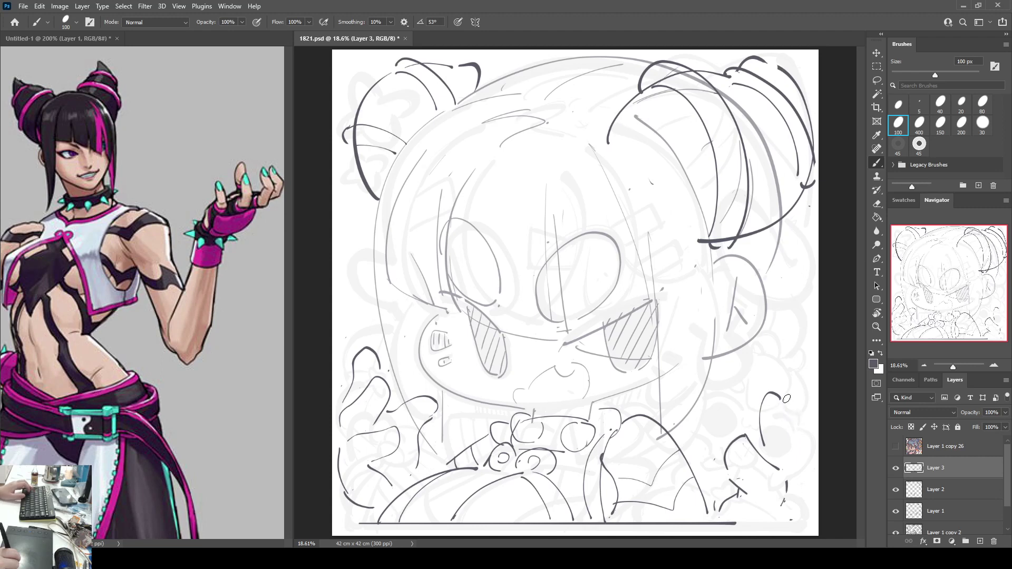
Step: Redraw the taller finger with a squared tip and long sides, then try and undo a bent finger above it
key("e")
mouse_move(776, 392)
left_mouse_down()
mouse_move(768, 442)
mouse_move(770, 401)
mouse_move(804, 402)
mouse_move(809, 462)
mouse_move(788, 496)
left_mouse_up()
key("b")
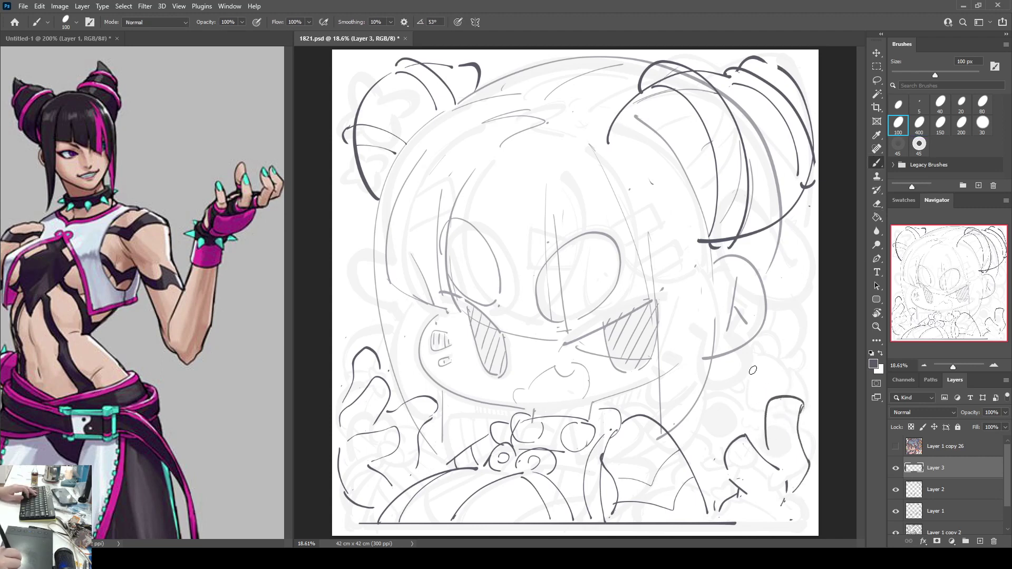
left_click_drag(754, 363, 753, 411)
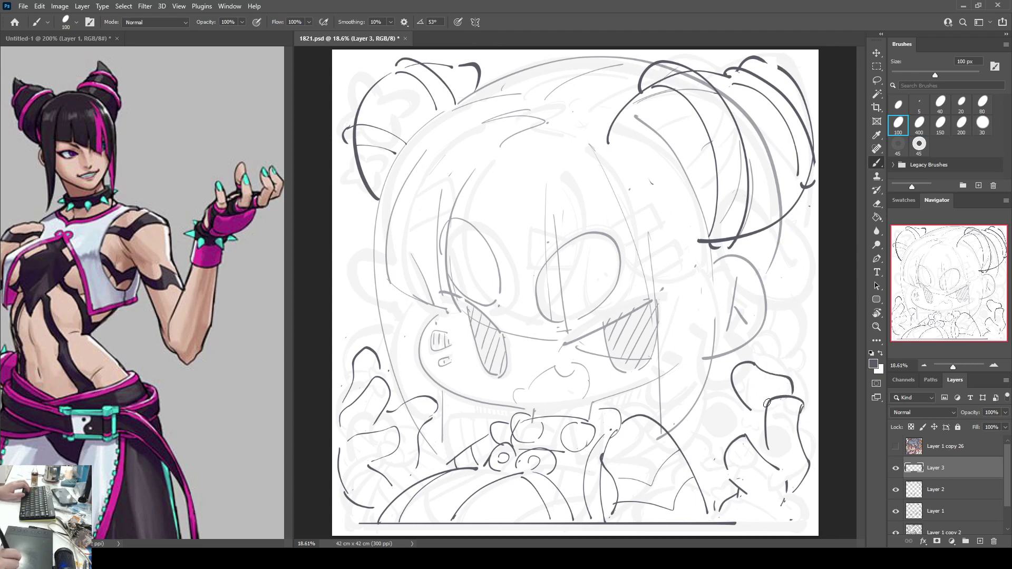
key("ctrl+z")
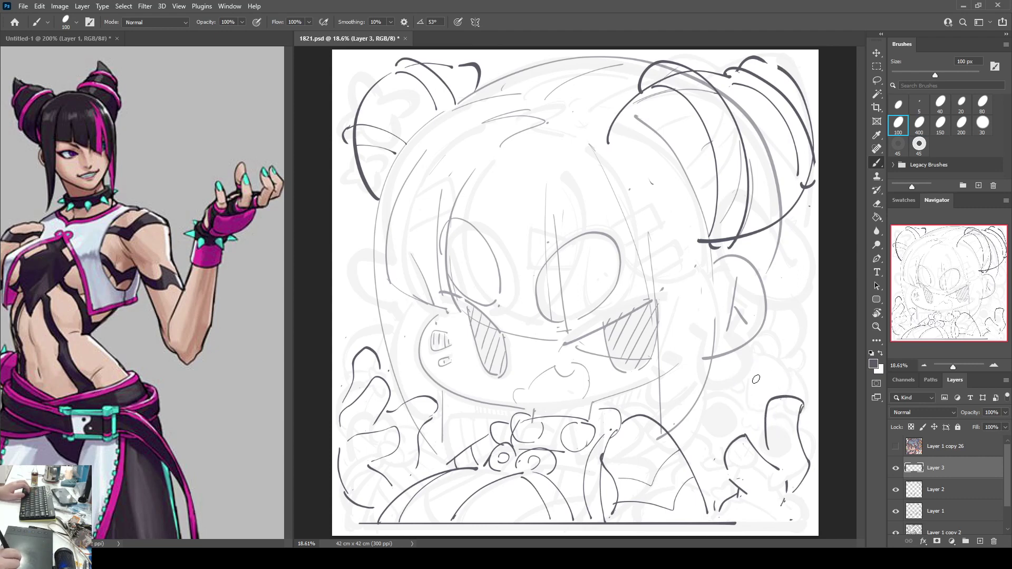
Step: Clean up the taller finger's outer side and redraw its squared tip as a rounded one
key("e")
left_click_drag(807, 405, 807, 458)
key("b")
key("e")
left_click(789, 399)
key("b")
mouse_move(781, 397)
left_mouse_down()
mouse_move(806, 468)
mouse_move(737, 383)
mouse_move(724, 411)
mouse_move(749, 425)
left_mouse_up()
key("ctrl+z")
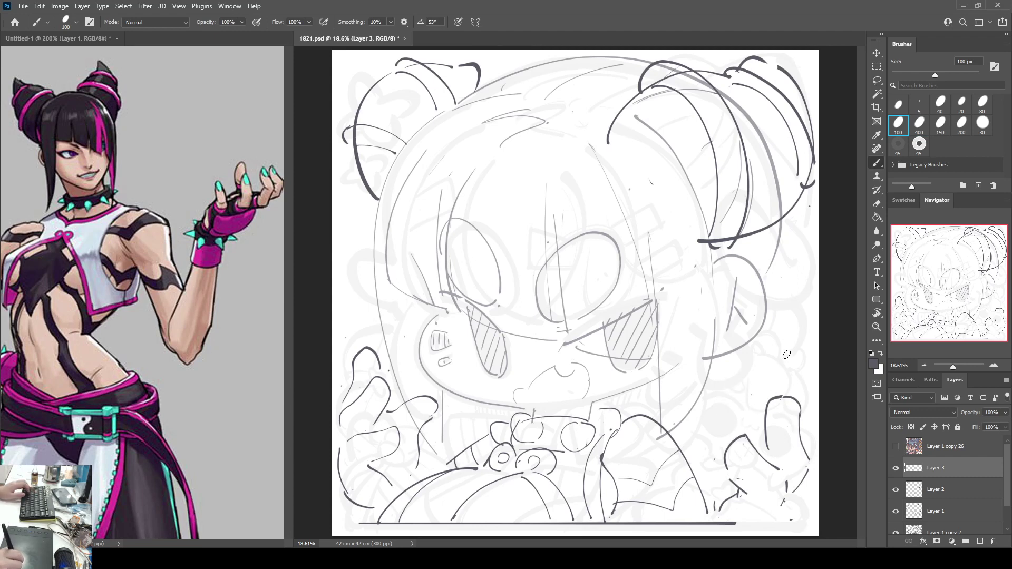
Step: Add a short finger above the taller one and a bent finger between the arched finger and the arm
mouse_move(786, 354)
left_mouse_down()
mouse_move(763, 377)
mouse_move(786, 357)
mouse_move(793, 382)
mouse_move(803, 363)
mouse_move(800, 389)
mouse_move(724, 409)
left_mouse_up()
key("ctrl+z")
key("ctrl+z")
key("ctrl+z")
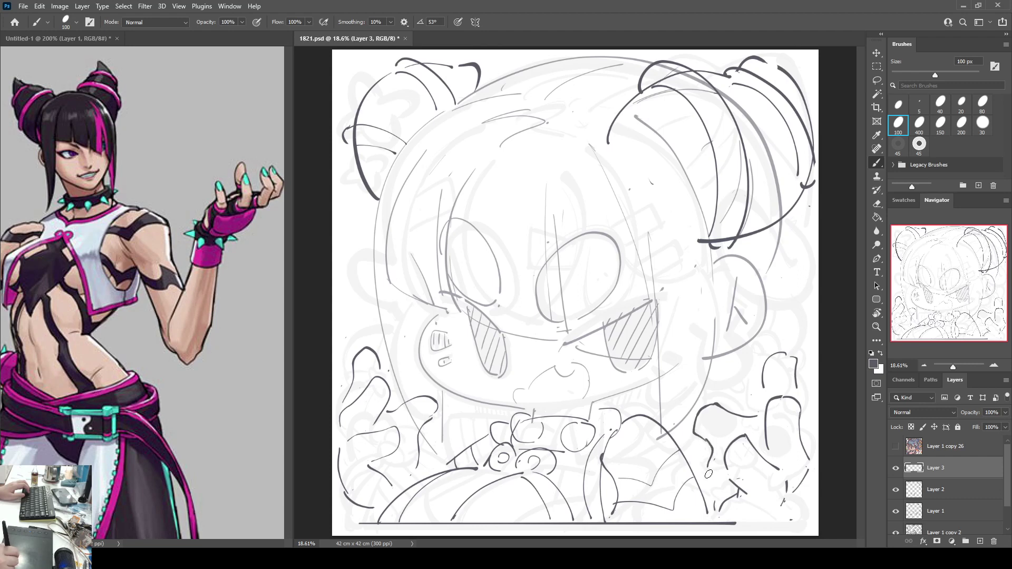
Step: Flip the canvas horizontally and rework the inner side of the other hand's curved finger next to the side hair
key("F2")
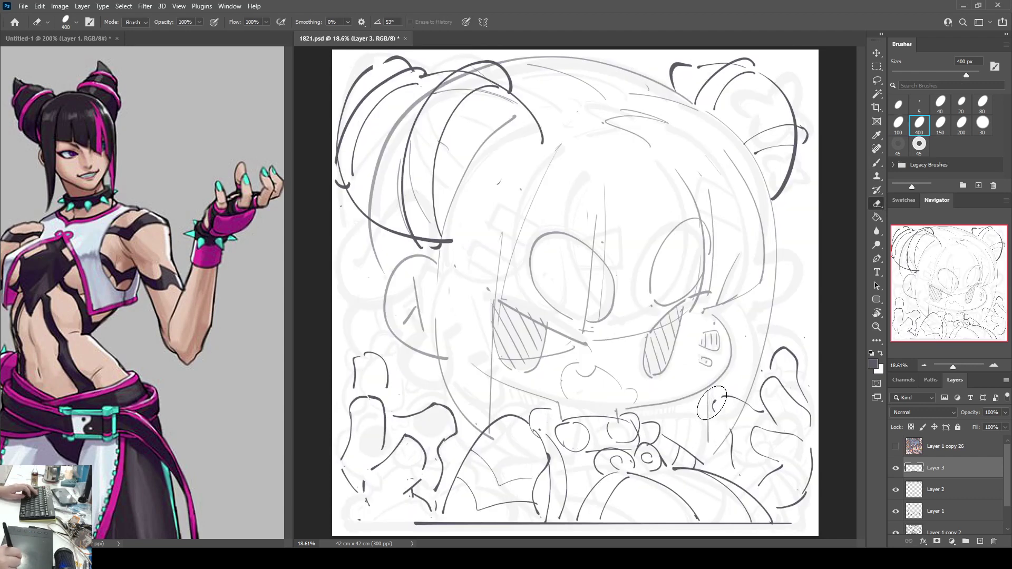
mouse_move(720, 397)
left_mouse_down()
mouse_move(711, 421)
mouse_move(707, 395)
left_mouse_up()
key("ctrl+z")
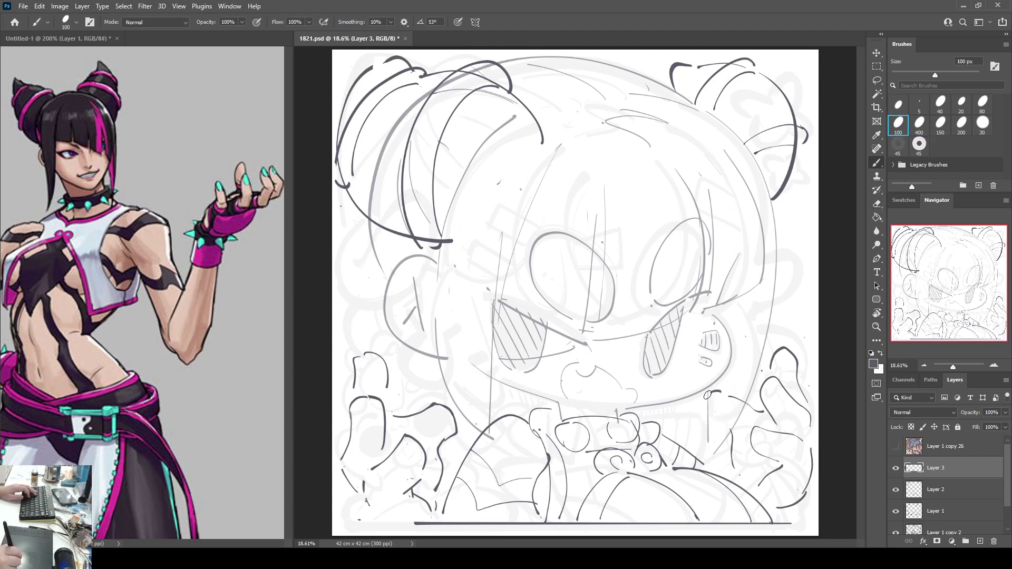
key("e")
left_click_drag(731, 438, 733, 463)
key("b")
mouse_move(706, 422)
left_mouse_down()
mouse_move(720, 429)
mouse_move(729, 467)
left_mouse_up()
Step: Finish the curved finger next to the side hair with a clean rounded tip, erasing the leftover lines
key("e")
key("b")
key("e")
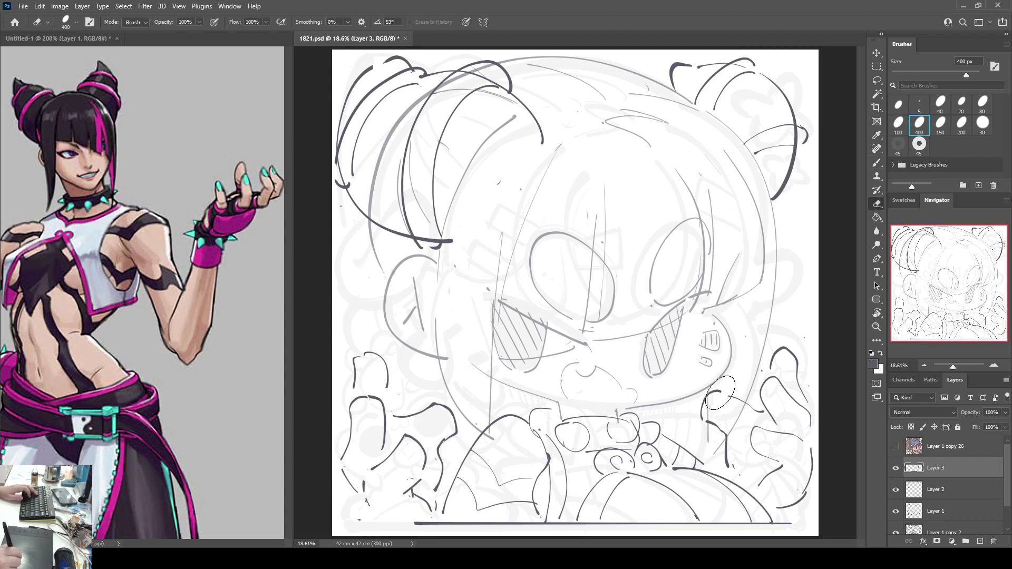
key("b")
left_click_drag(733, 395, 750, 406)
key("ctrl+z")
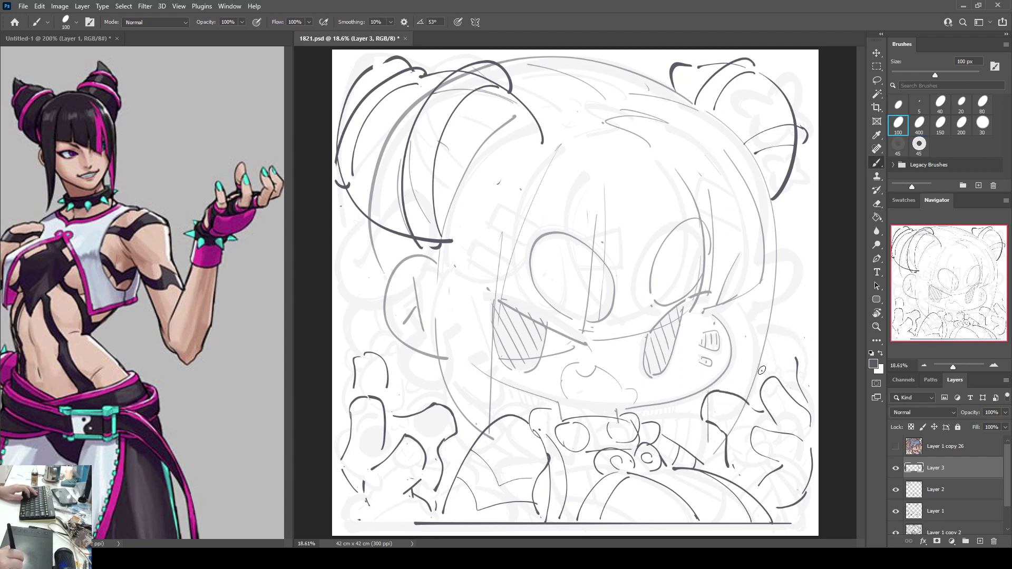
Step: Redraw the uppermost raised finger of the same hand with a bolder rounded tip and both sides down to its base
mouse_move(762, 372)
left_mouse_down()
mouse_move(798, 339)
mouse_move(804, 388)
left_mouse_up()
key("e")
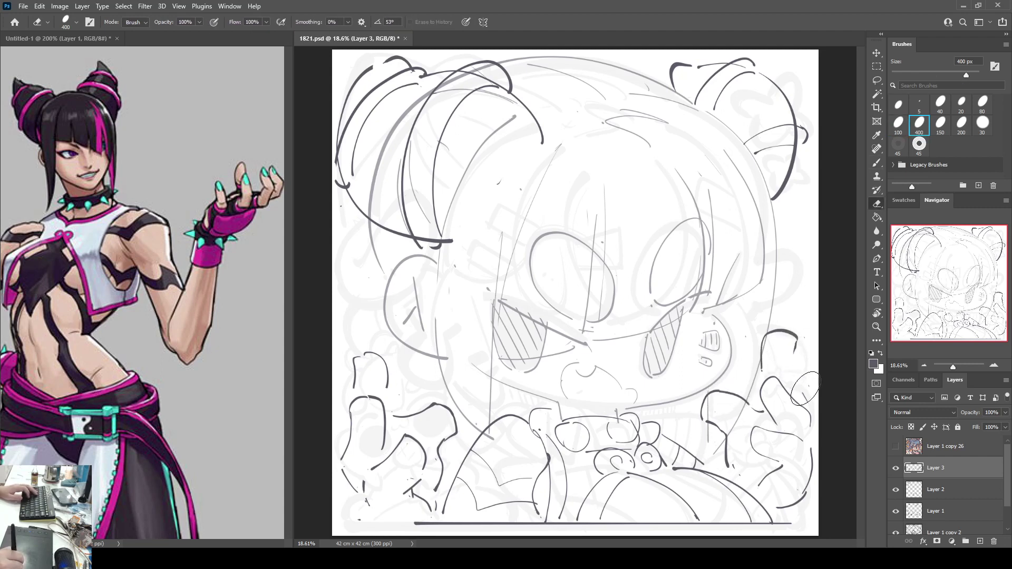
key("b")
mouse_move(796, 341)
left_mouse_down()
mouse_move(809, 407)
mouse_move(772, 386)
mouse_move(768, 417)
left_mouse_up()
key("e")
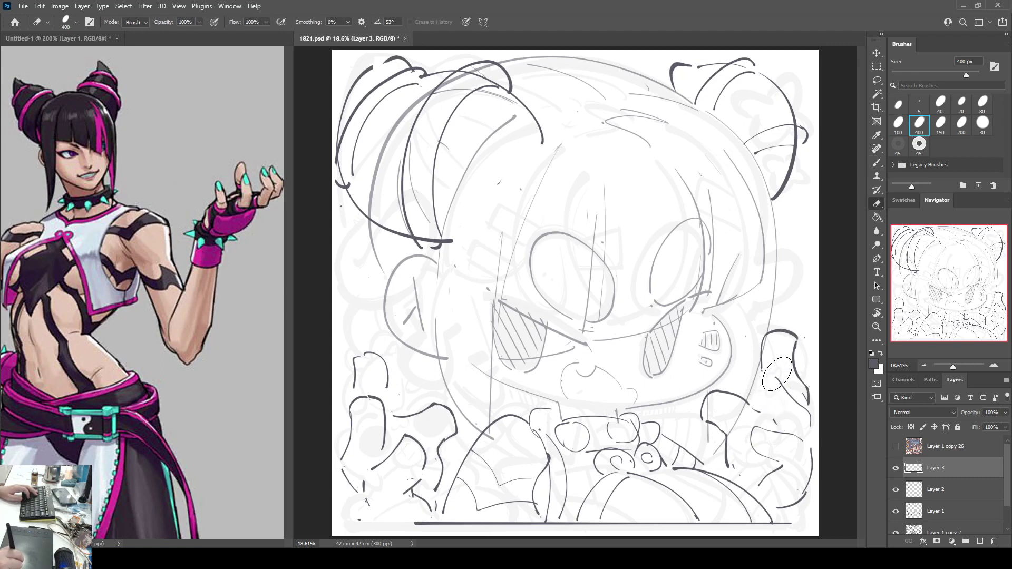
key("b")
mouse_move(774, 369)
left_mouse_down()
mouse_move(750, 394)
mouse_move(762, 412)
left_mouse_up()
key("e")
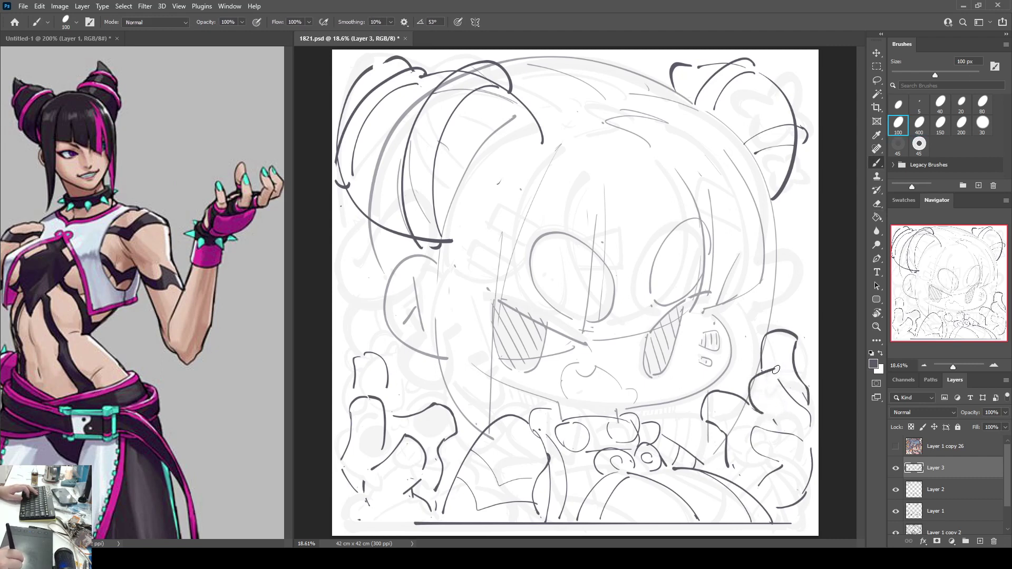
Step: Outline the bent finger below the uppermost one in bolder lines, with its outer side and rounded inner knuckle
key("b")
mouse_move(782, 378)
left_mouse_down()
mouse_move(799, 401)
mouse_move(775, 371)
mouse_move(809, 431)
left_mouse_up()
key("e")
key("b")
key("e")
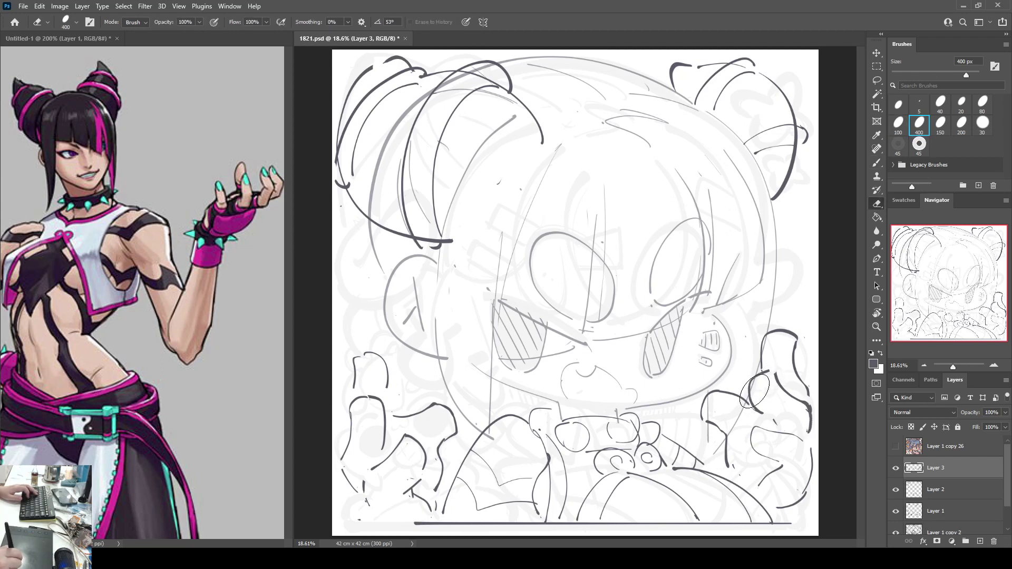
key("b")
mouse_move(752, 394)
left_mouse_down()
mouse_move(779, 420)
mouse_move(744, 460)
mouse_move(778, 475)
left_mouse_up()
key("e")
key("b")
key("e")
key("b")
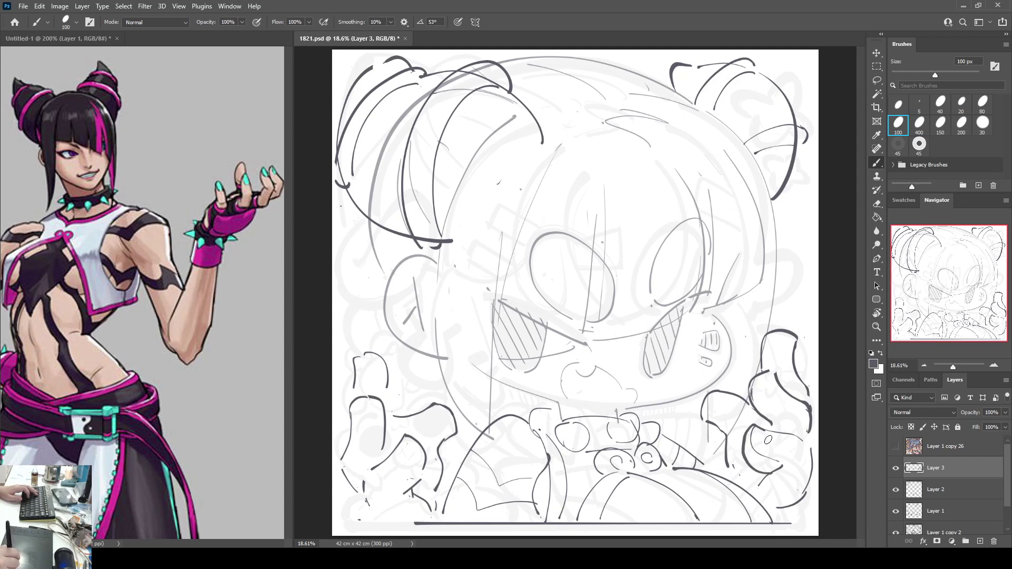
Step: Redraw the lowest bent finger with a bold top edge running to the outer palm and trim its inside
mouse_move(756, 427)
left_mouse_down()
mouse_move(807, 439)
mouse_move(807, 489)
left_mouse_up()
key("e")
mouse_move(763, 447)
left_mouse_down()
mouse_move(755, 465)
mouse_move(743, 462)
mouse_move(758, 459)
mouse_move(743, 450)
mouse_move(772, 465)
left_mouse_up()
key("b")
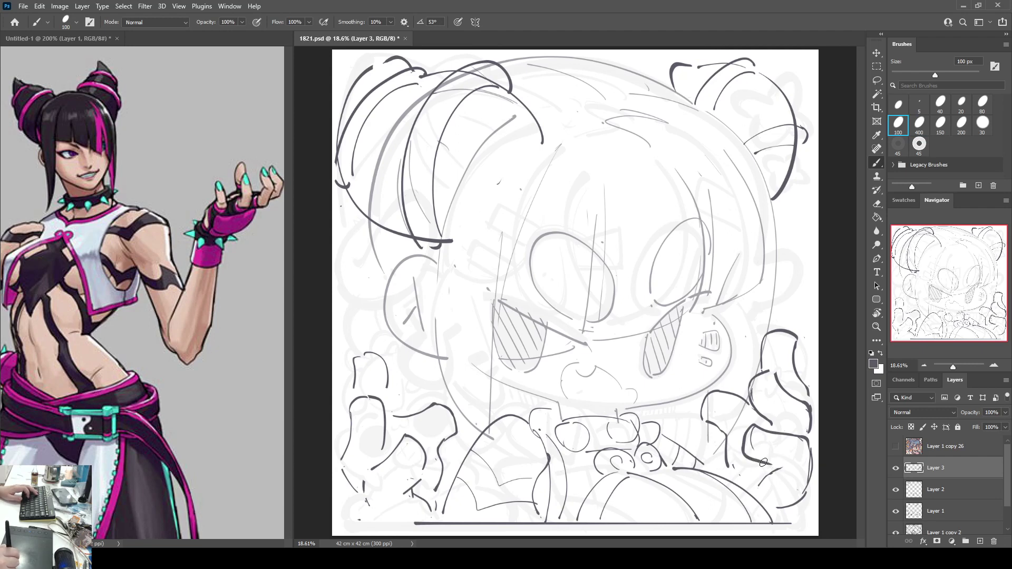
Step: Tidy the lowest bent finger's underside and the inner line of the curved finger next to the side hair
key("e")
key("b")
key("e")
key("b")
key("e")
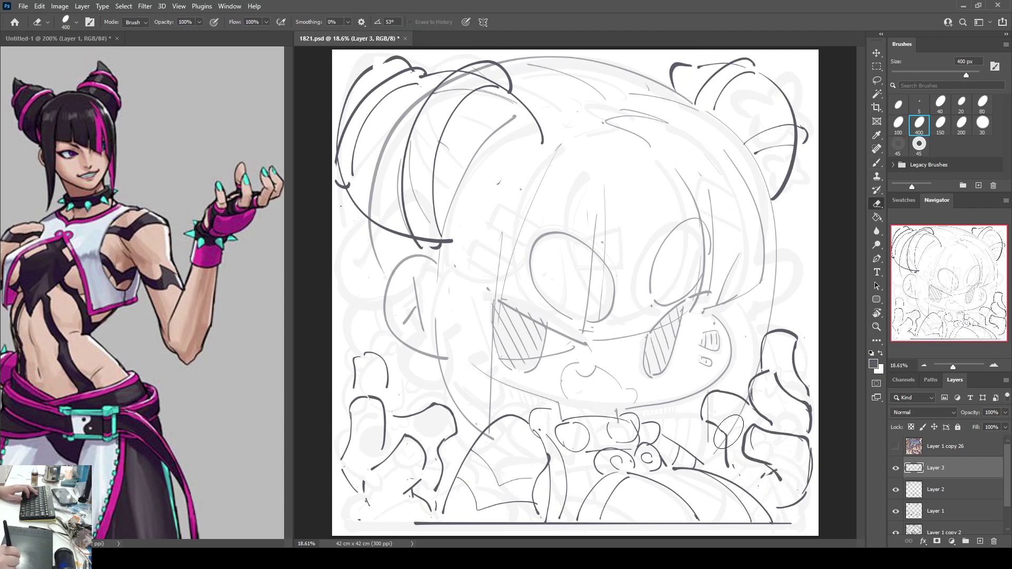
key("b")
key("e")
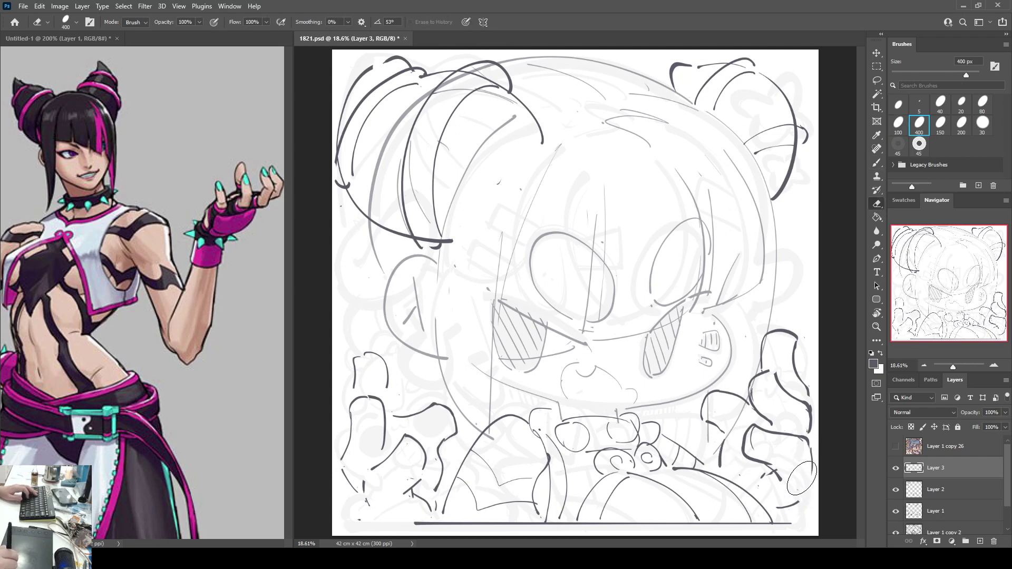
Step: Redraw the hand's outer palm edge as one bold curve down toward the base line, erasing the stray ends
key("b")
key("e")
key("b")
key("e")
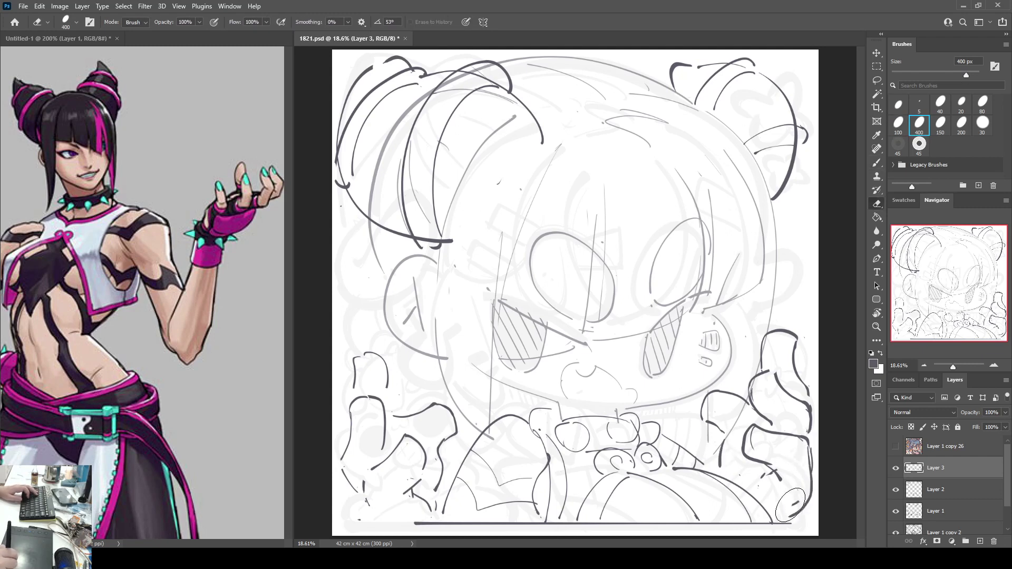
key("b")
key("e")
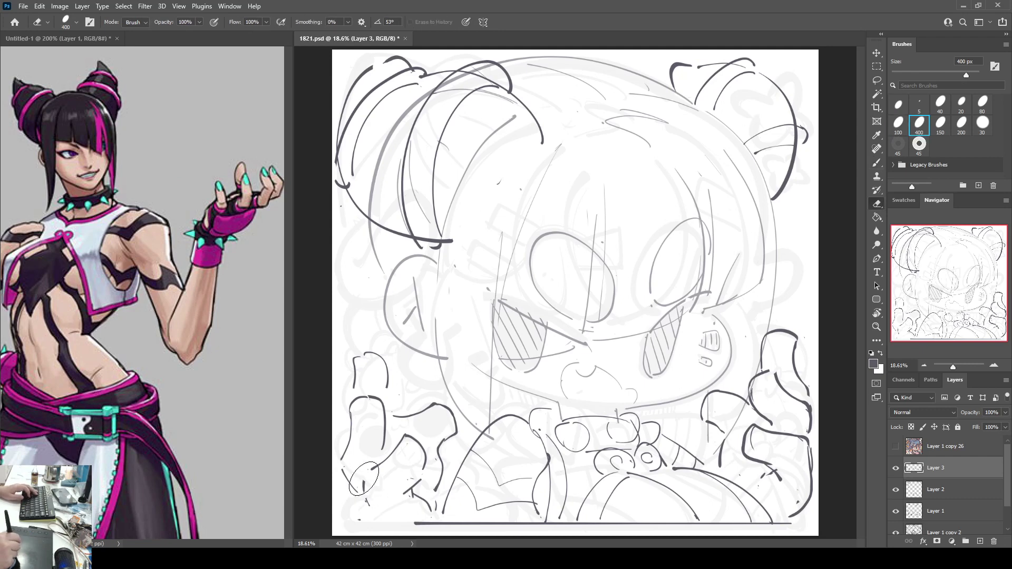
Step: Redraw the opposite hand's outer palm edge as a bold line from the finger base down to the wrist
key("b")
left_click_drag(360, 480, 368, 521)
key("e")
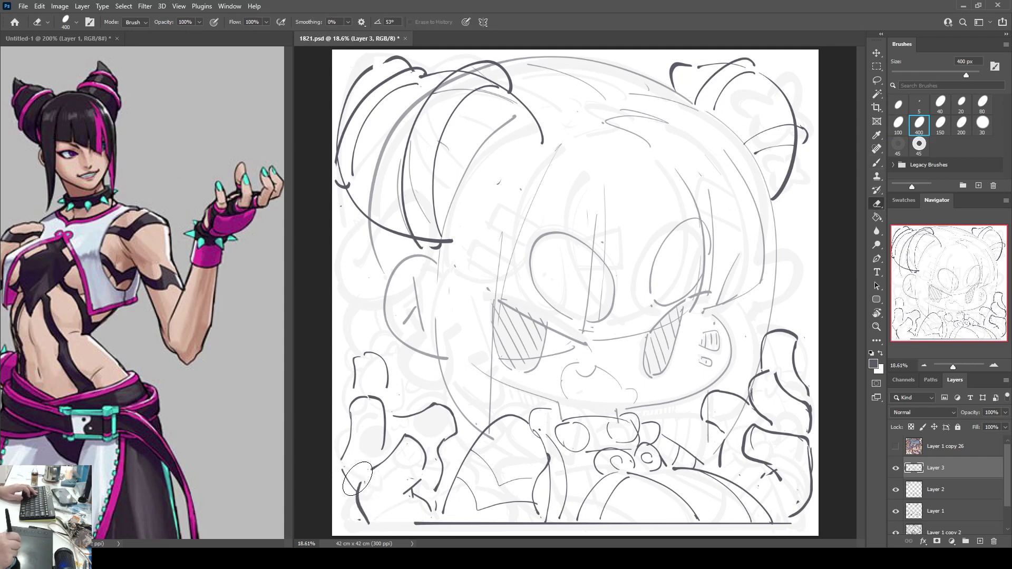
key("b")
mouse_move(361, 484)
left_mouse_down()
mouse_move(341, 471)
mouse_move(360, 483)
mouse_move(345, 486)
mouse_move(361, 523)
left_mouse_up()
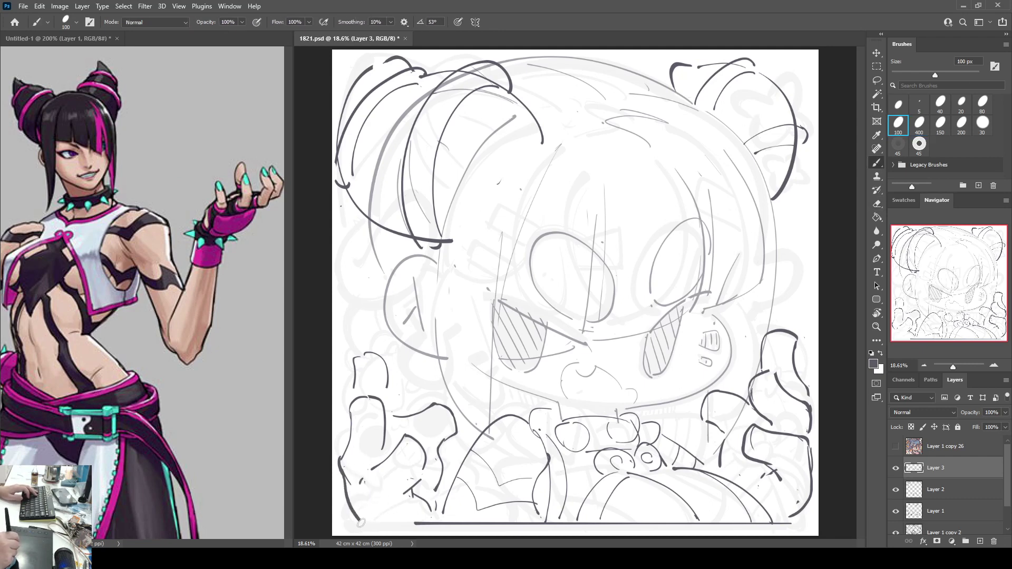
Step: Flip the canvas back and adjust the lower lines of the curved finger next to the side hair
key("F2")
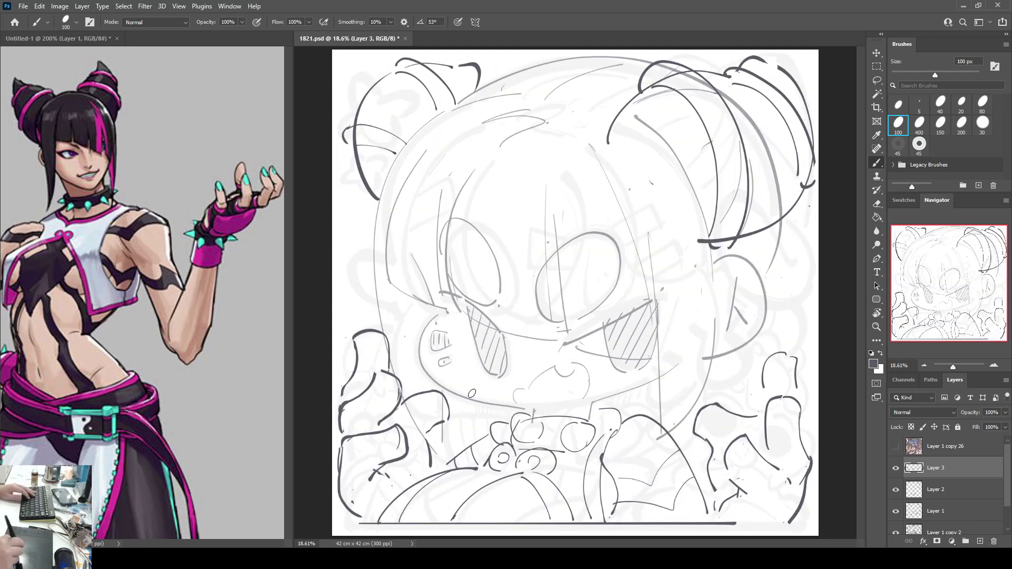
key("e")
left_click_drag(426, 442, 429, 468)
key("b")
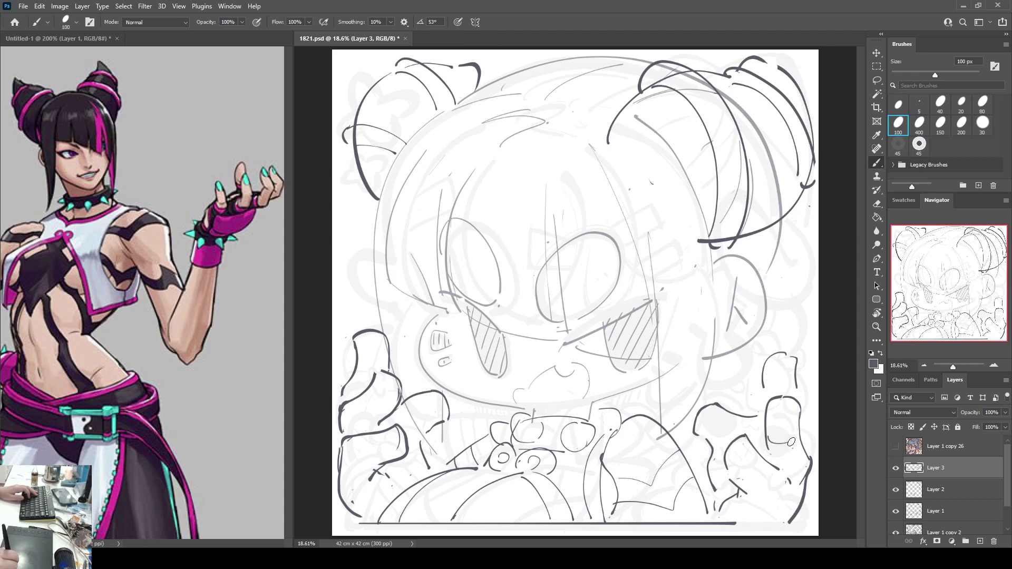
Step: Square off the boxy finger joint below the upright finger and touch up the curved finger on the opposite hand
key("e")
left_click(774, 439)
key("b")
left_click_drag(769, 439, 797, 443)
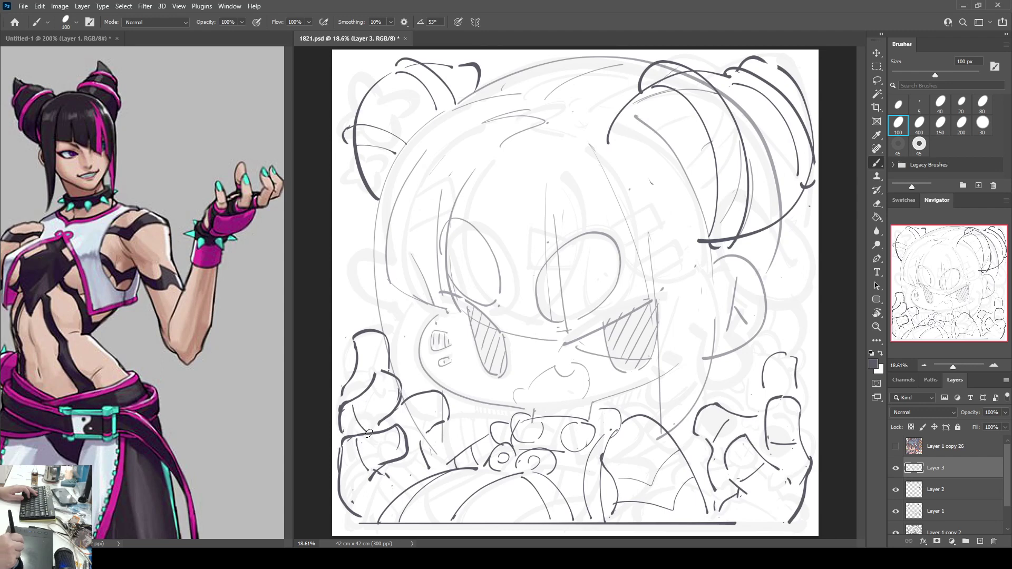
left_click_drag(410, 415, 419, 431)
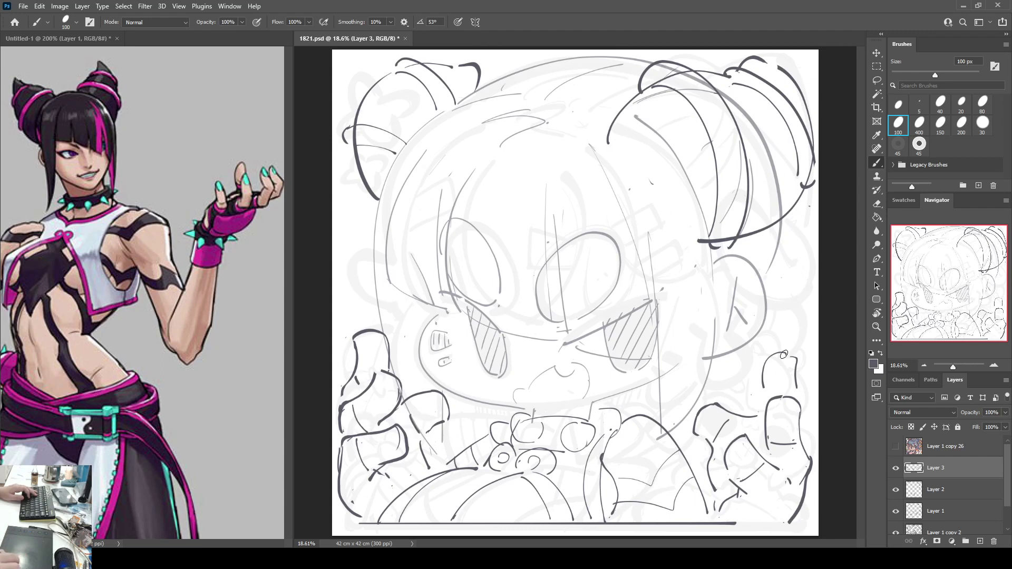
Step: Erase the bent fingertip on the ear-side hand and redraw it as a wider bold curve reaching toward the jaw
key("e")
left_click_drag(696, 438, 709, 406)
key("b")
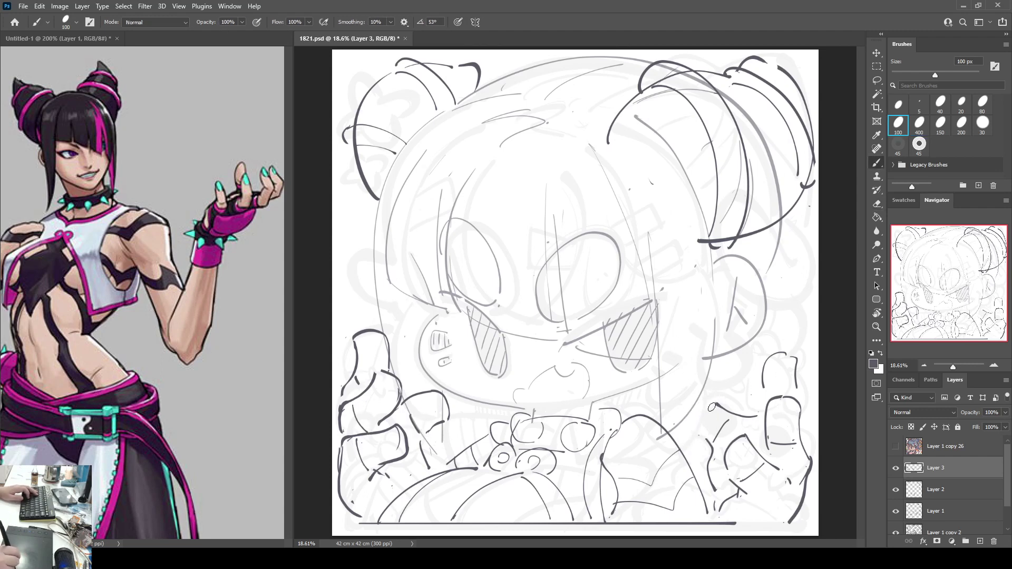
key("e")
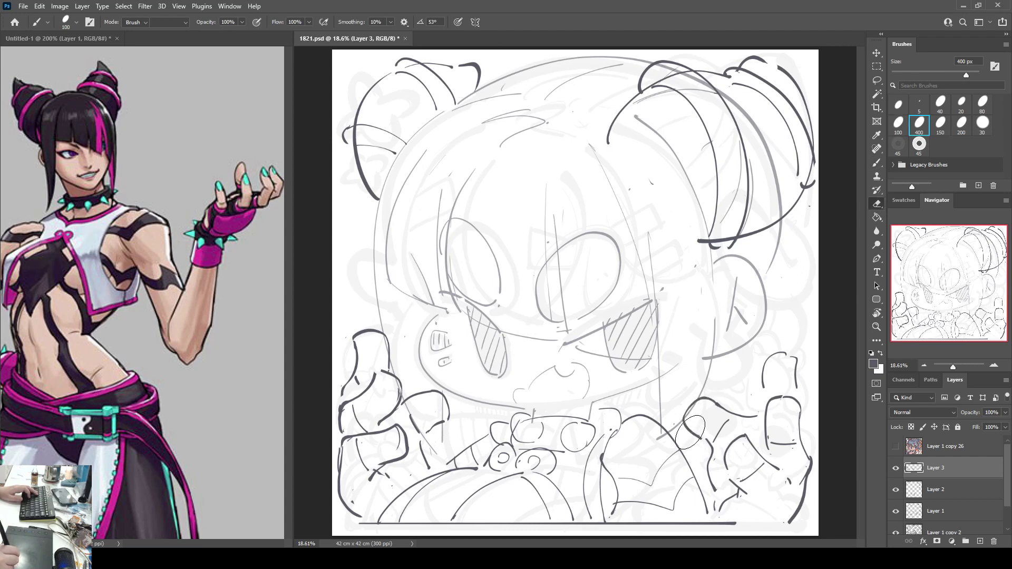
key("b")
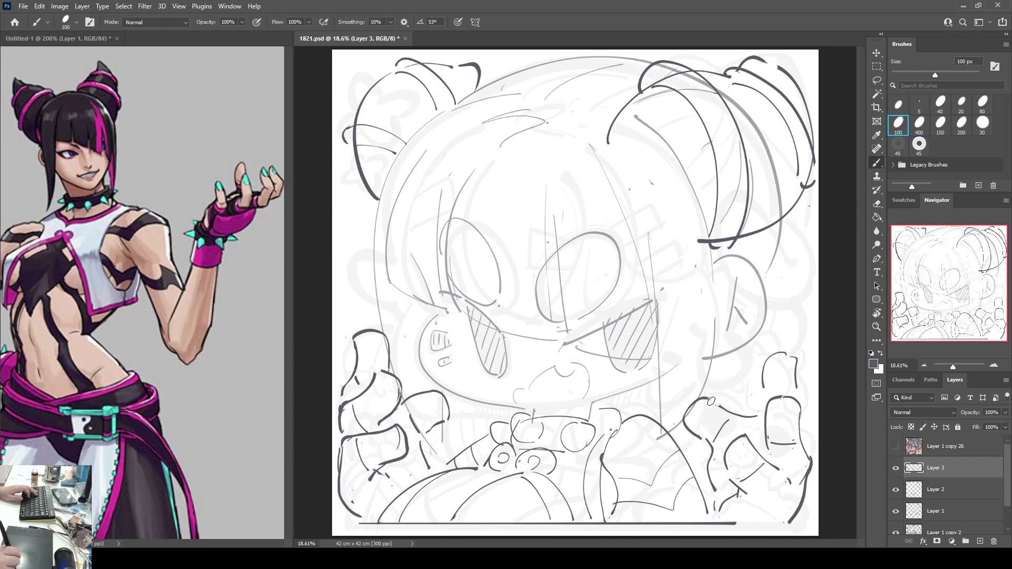
Step: Outline the ear-side hand's upright finger in bold, reshaping its inner edge and the curve joining it to the bent finger
mouse_move(769, 358)
left_mouse_down()
mouse_move(791, 354)
mouse_move(804, 442)
left_mouse_up()
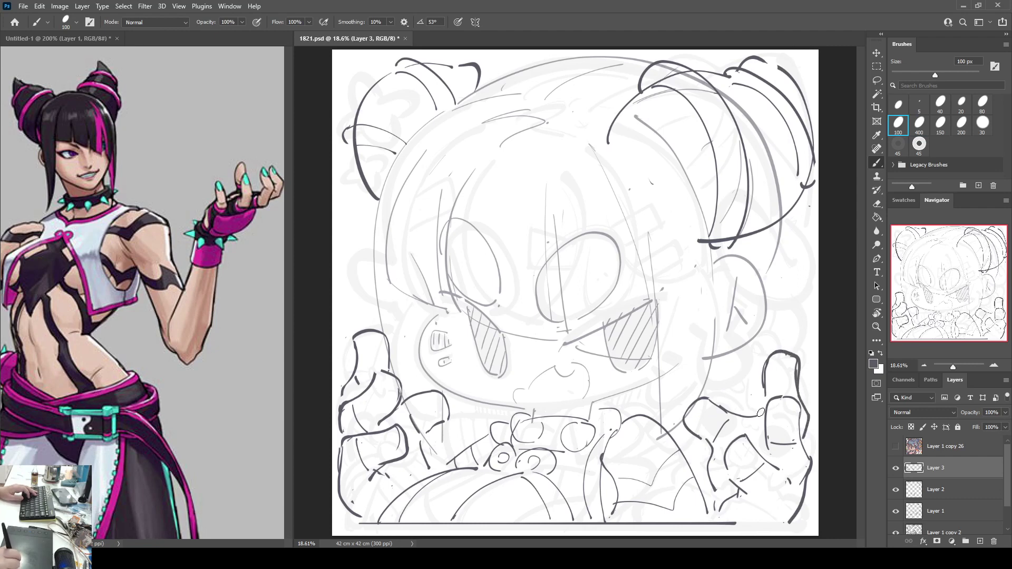
key("e")
key("b")
key("e")
key("b")
mouse_move(742, 413)
left_mouse_down()
mouse_move(730, 403)
mouse_move(762, 419)
left_mouse_up()
key("e")
left_click_drag(769, 361, 756, 398)
key("b")
Step: Redraw the rounded tip and inner edge of the upright finger next to the ear
key("e")
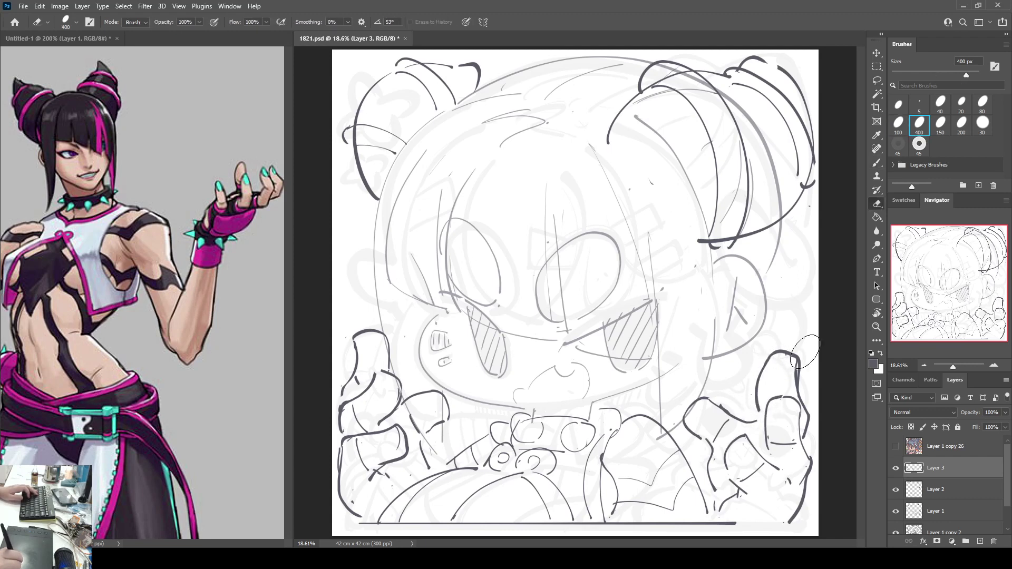
key("ctrl+z")
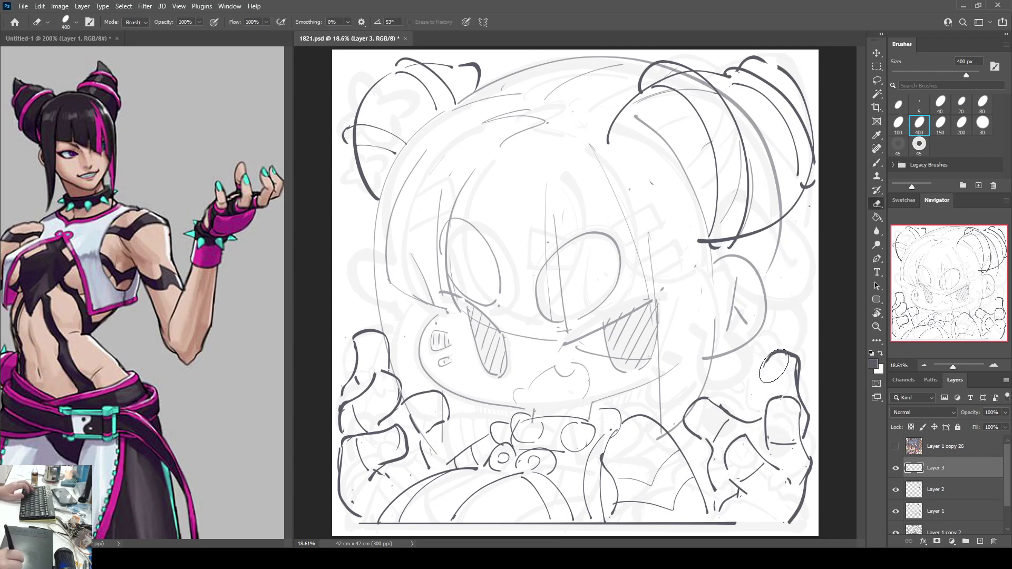
key("b")
mouse_move(771, 363)
left_mouse_down()
mouse_move(770, 393)
mouse_move(761, 366)
mouse_move(764, 396)
left_mouse_up()
key("ctrl+z")
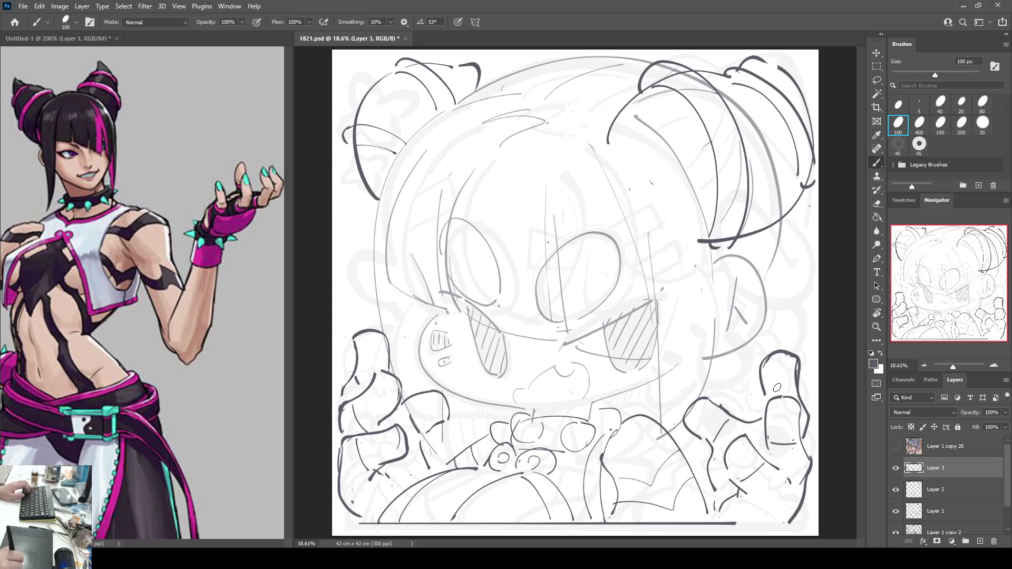
Step: Check both hands in a mirrored view, flip back, and shift the reference to show the hand on the hip
key("F2")
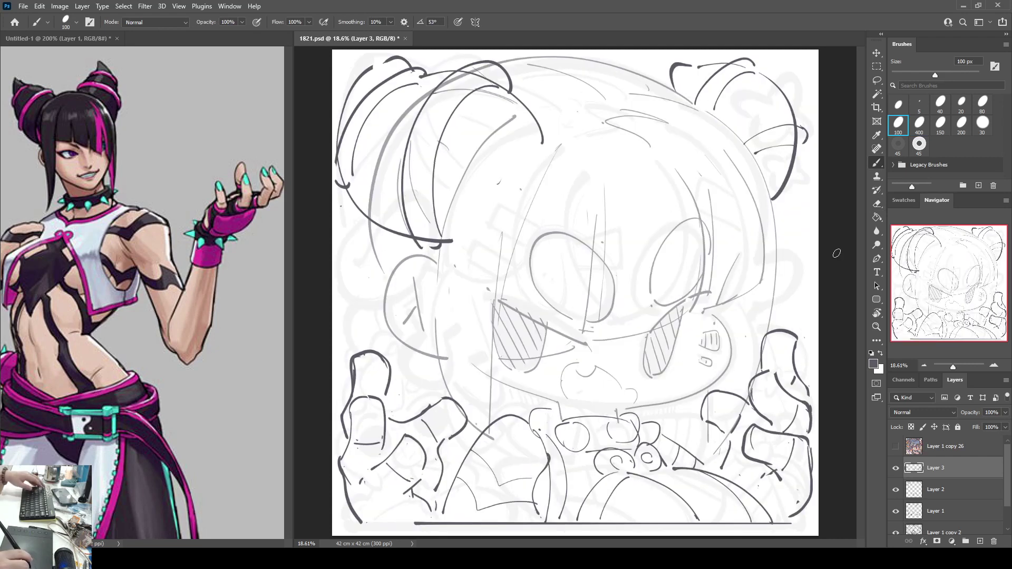
key("ctrl+shift+h")
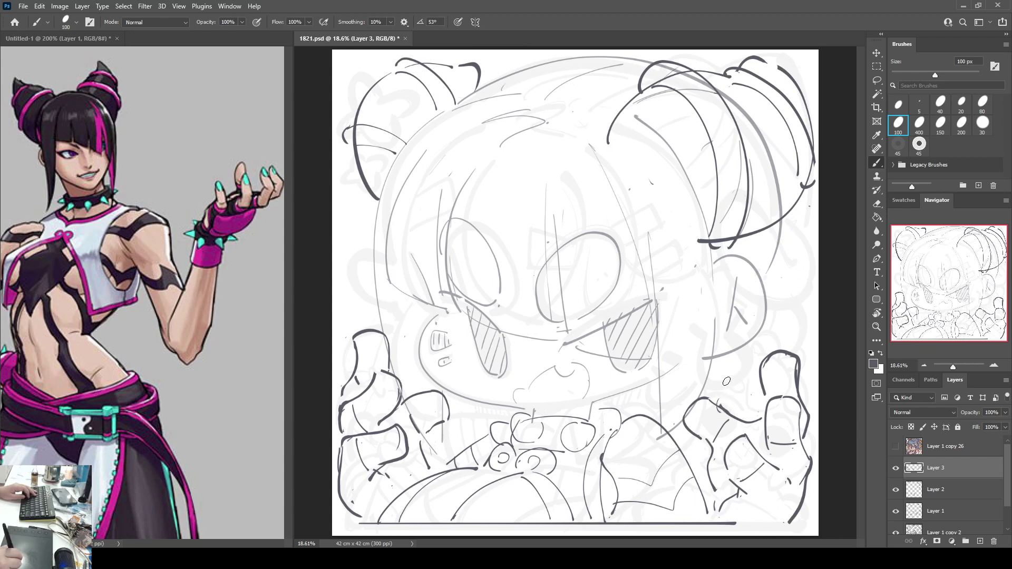
key("e")
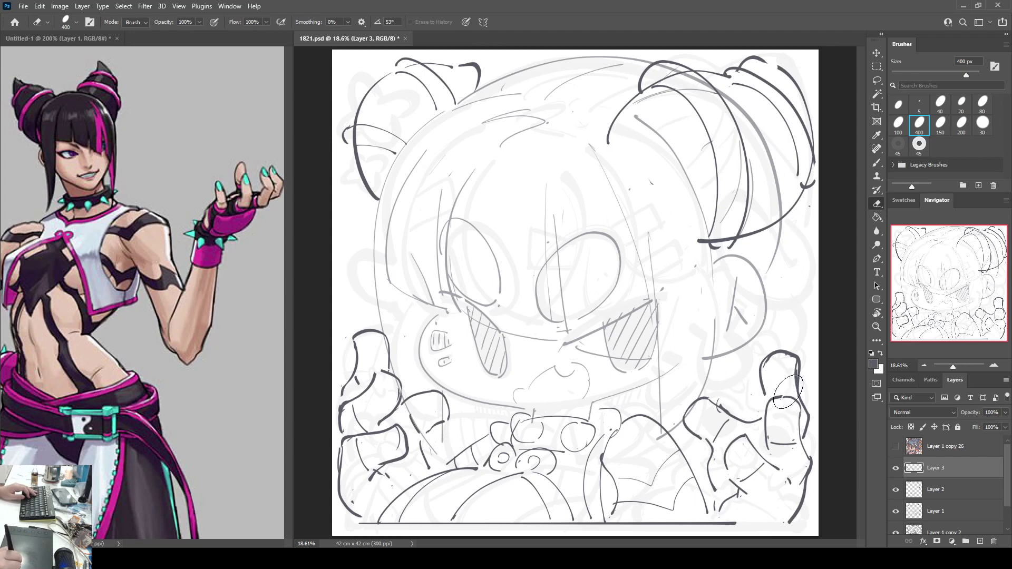
mouse_move(93, 402)
left_mouse_down()
mouse_move(220, 387)
mouse_move(149, 405)
left_mouse_up()
key("b")
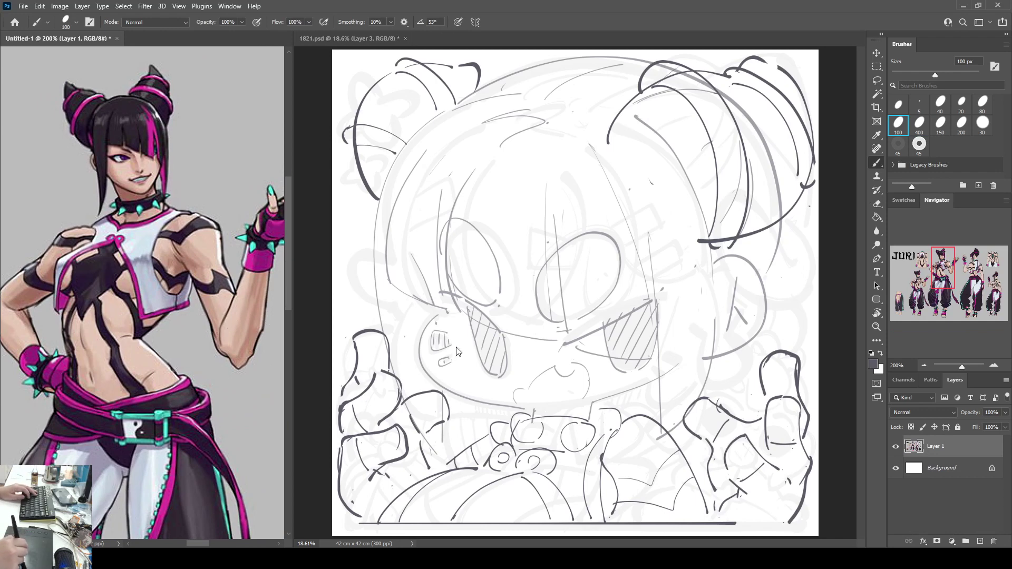
left_click(721, 366)
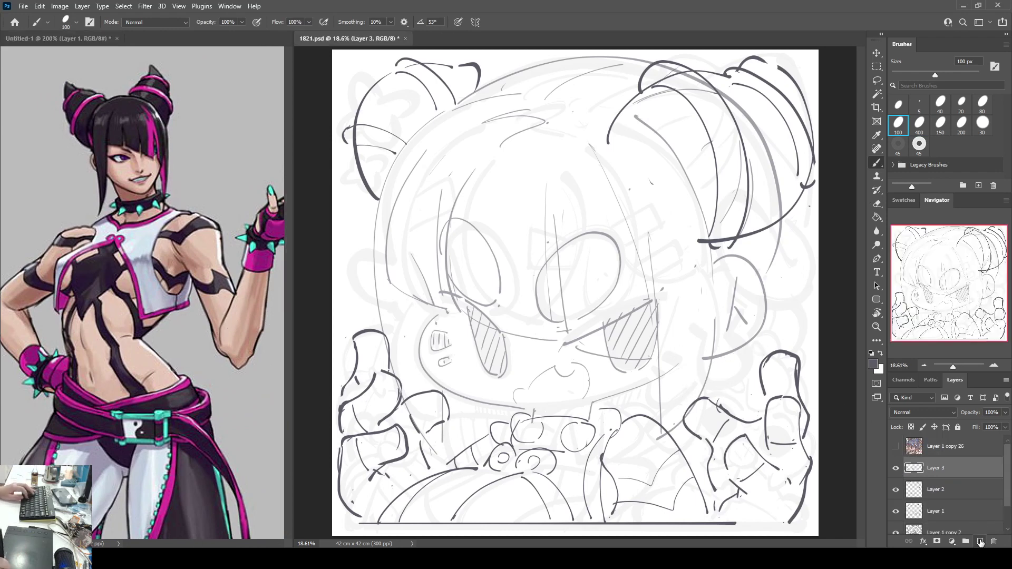
Step: Add a new layer and try an arc bridging the gap between the bent finger and the upright fingertip
left_click(980, 541)
mouse_move(683, 415)
left_mouse_down()
mouse_move(714, 370)
mouse_move(754, 359)
left_mouse_up()
key("ctrl+z")
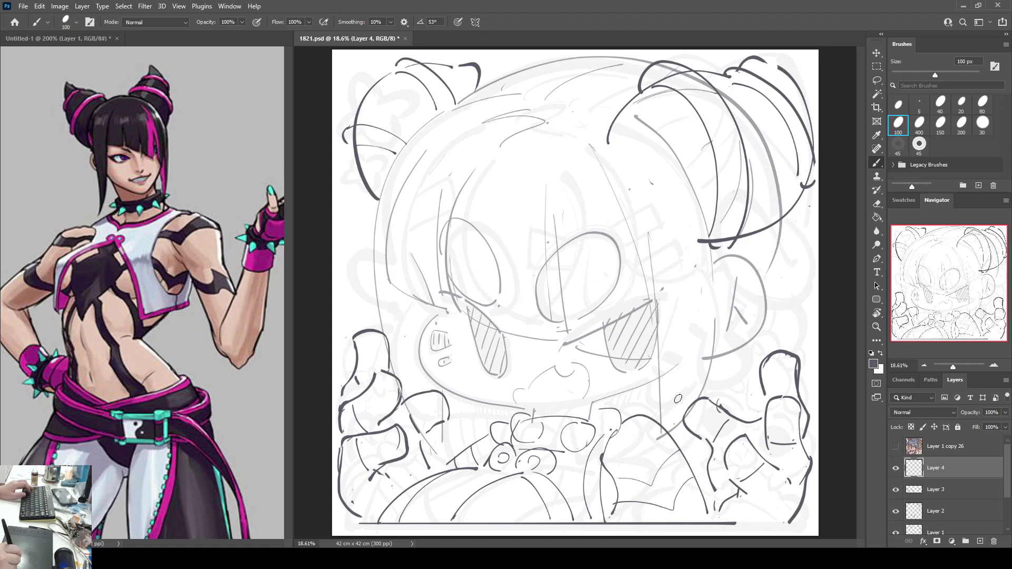
mouse_move(677, 393)
left_mouse_down()
mouse_move(716, 354)
mouse_move(771, 349)
left_mouse_up()
key("ctrl+z")
left_click_drag(685, 404, 760, 354)
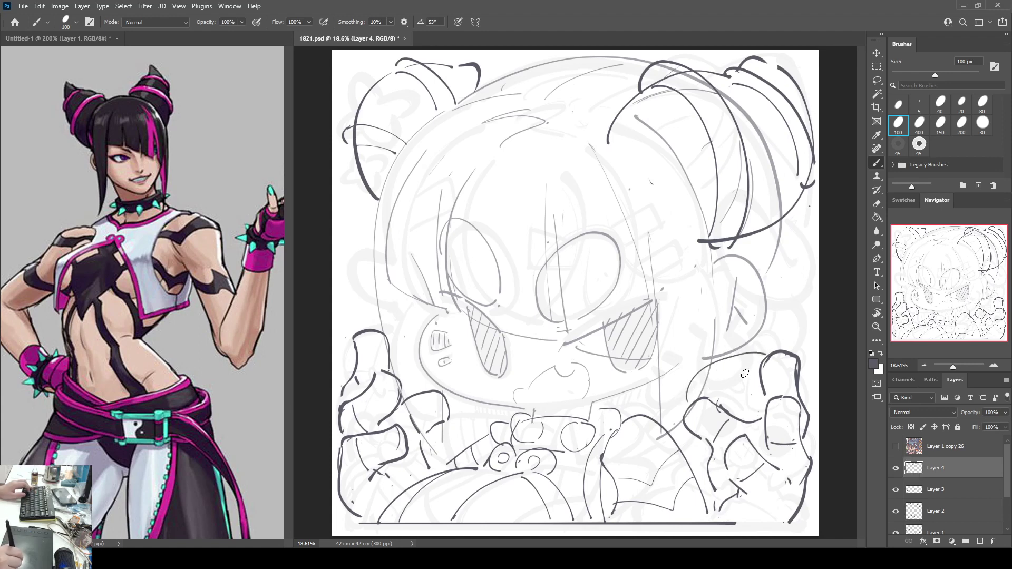
key("ctrl+z")
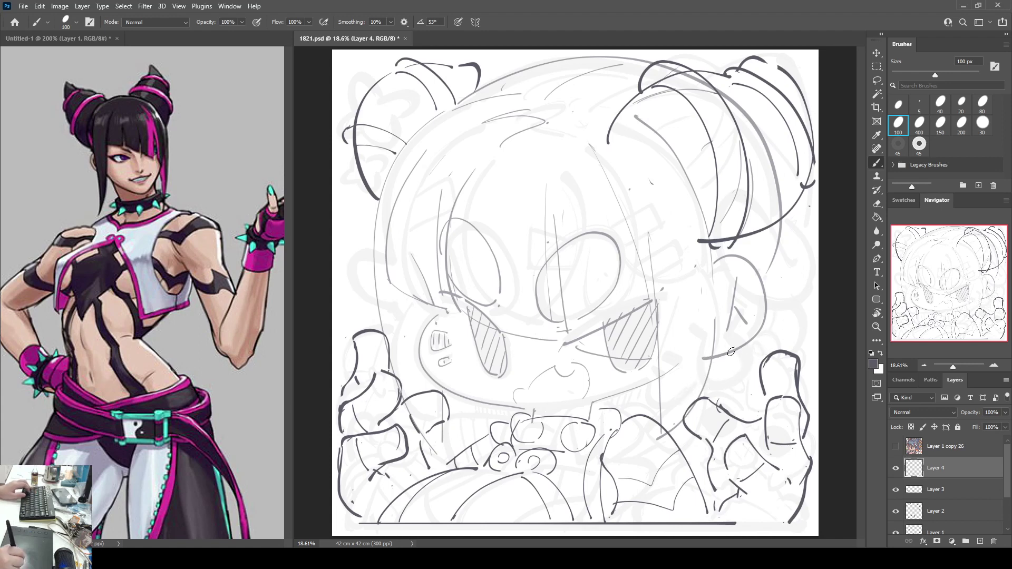
Step: Try sketching a small round face with hatched eyes and a mouth between the two fingers, and erase it
left_click_drag(706, 359, 799, 348)
mouse_move(700, 385)
left_mouse_down()
mouse_move(775, 343)
mouse_move(747, 360)
left_mouse_up()
key("ctrl+z")
key("ctrl+z")
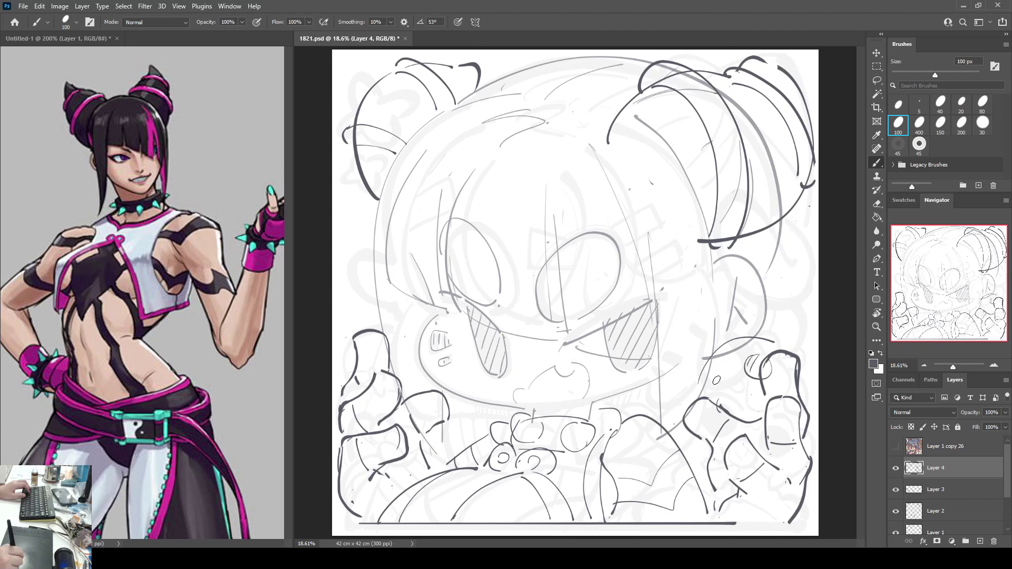
mouse_move(708, 390)
left_mouse_down()
mouse_move(722, 371)
mouse_move(732, 380)
left_mouse_up()
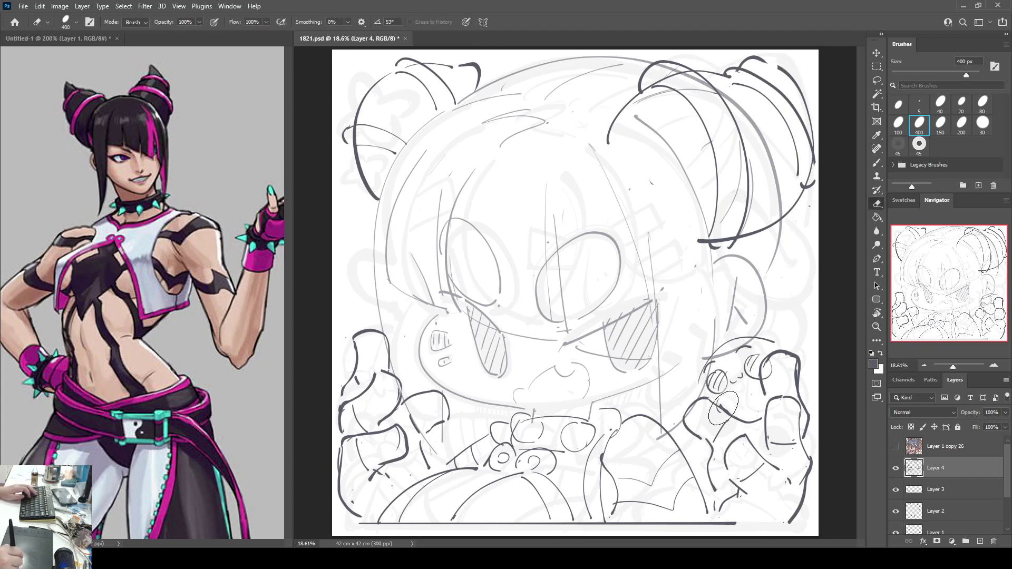
left_click_drag(719, 405, 763, 387)
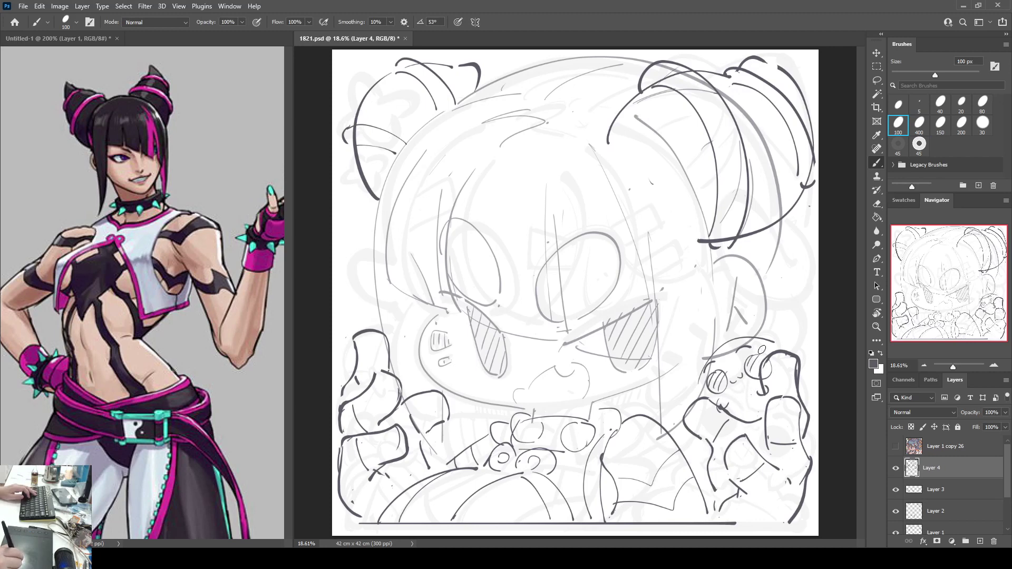
key("e")
mouse_move(754, 337)
left_mouse_down()
mouse_move(738, 343)
mouse_move(732, 375)
mouse_move(748, 386)
left_mouse_up()
key("b")
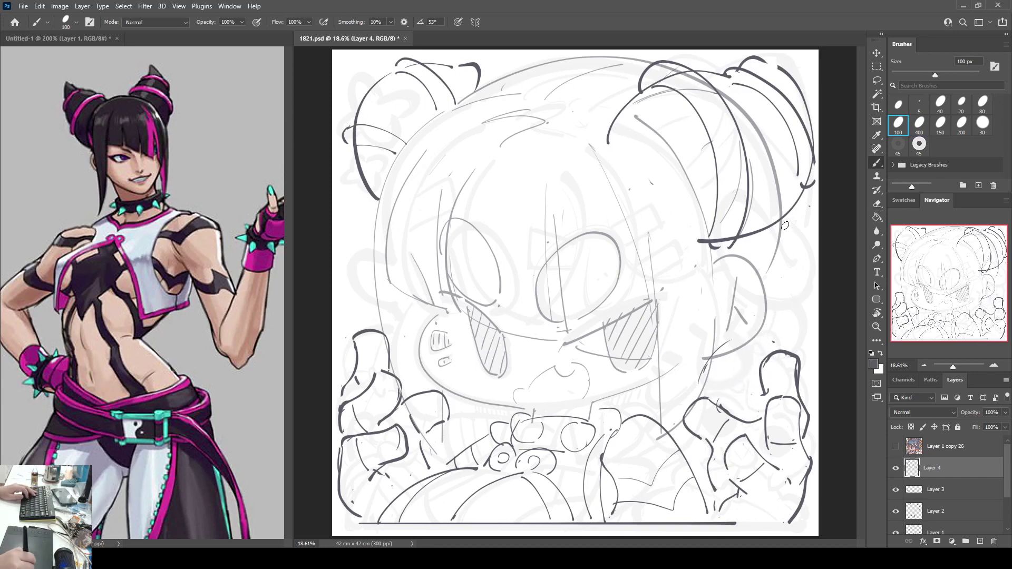
Step: Draw a bold curve from the underside of the large hair bun down outside the ear, with a hatched oval below it
mouse_move(782, 223)
left_mouse_down()
mouse_move(786, 275)
mouse_move(744, 357)
left_mouse_up()
key("ctrl+z")
mouse_move(784, 222)
left_mouse_down()
mouse_move(748, 364)
mouse_move(728, 374)
left_mouse_up()
key("ctrl+z")
left_click_drag(785, 215, 719, 364)
key("ctrl+z")
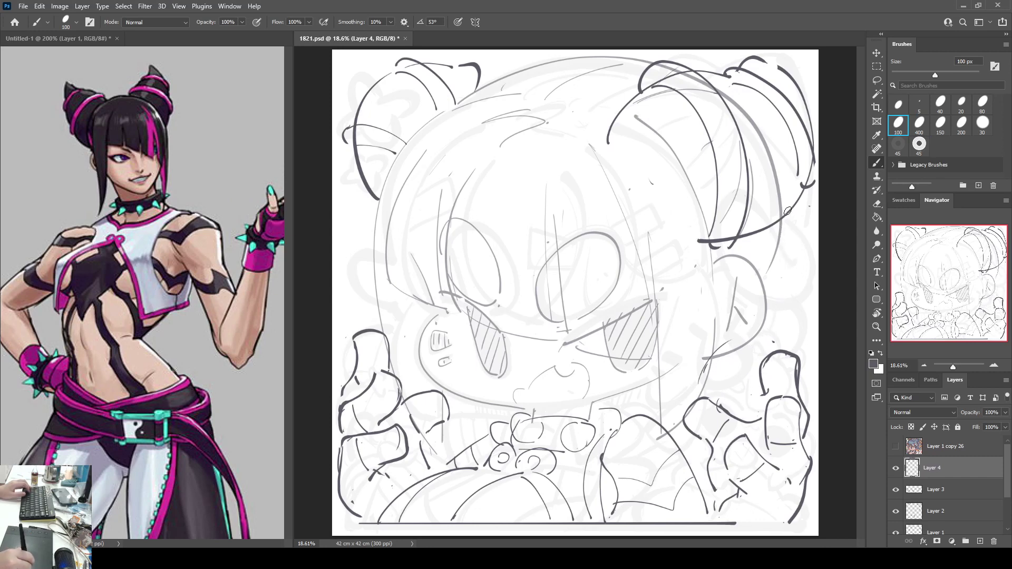
left_click_drag(791, 208, 746, 338)
key("ctrl+z")
mouse_move(786, 233)
left_mouse_down()
mouse_move(784, 262)
mouse_move(696, 385)
left_mouse_up()
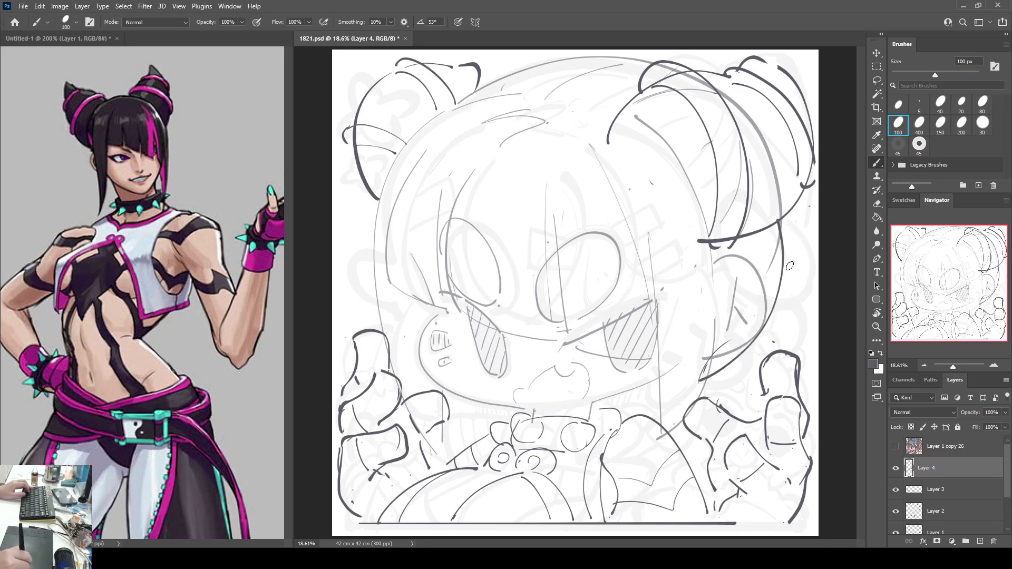
key("ctrl+z")
mouse_move(785, 221)
left_mouse_down()
mouse_move(736, 355)
mouse_move(742, 378)
left_mouse_up()
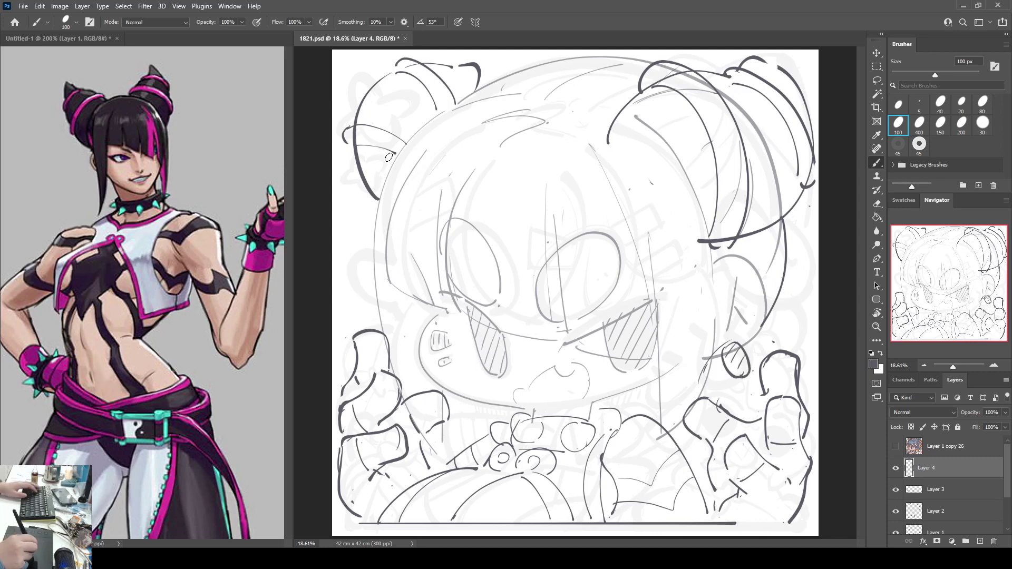
Step: Check the drawing in a mirrored view, flip back, and erase the hatched oval below the ear
key("ctrl+shift+h")
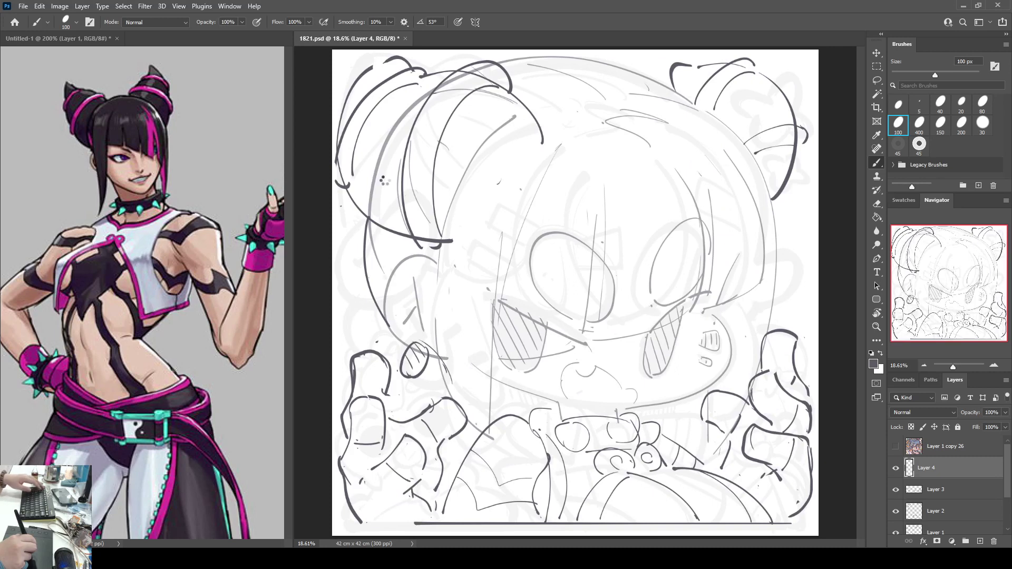
key("h")
key("e")
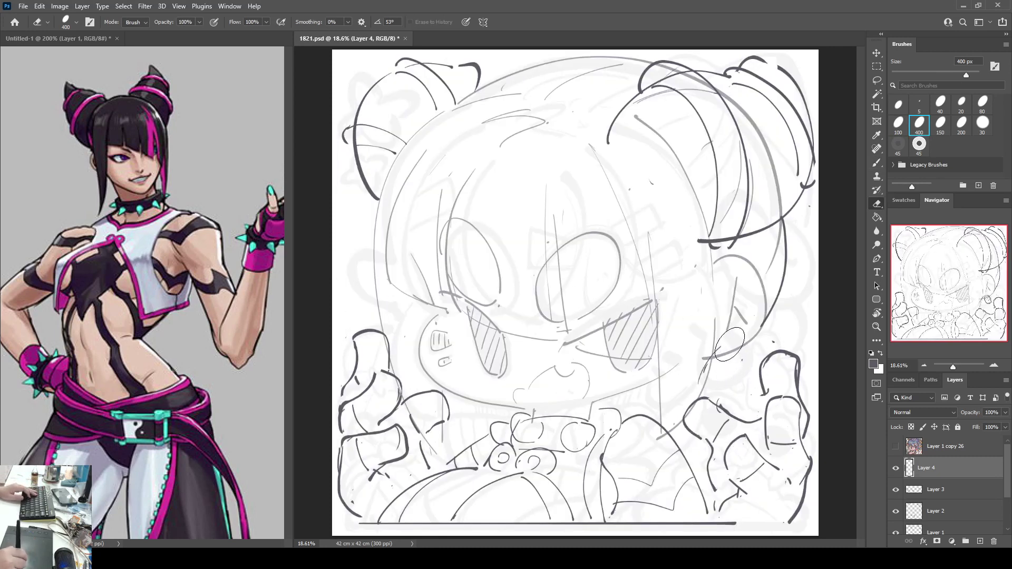
Step: Try a small round face with ringed eyes hanging below the ear, and undo it
key("b")
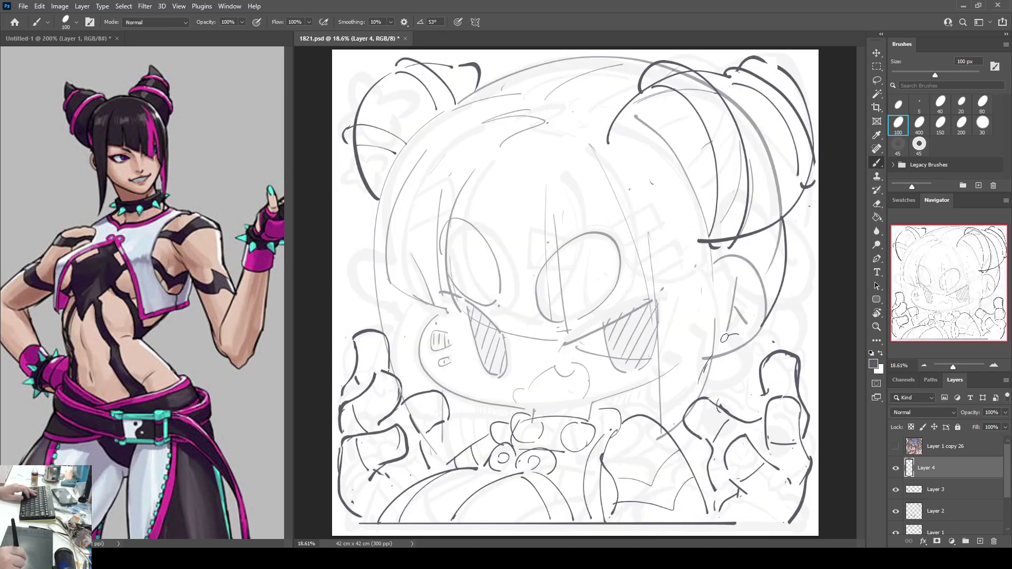
mouse_move(724, 338)
left_mouse_down()
mouse_move(753, 368)
mouse_move(724, 345)
mouse_move(748, 343)
left_mouse_up()
key("ctrl+z")
key("ctrl+z")
key("ctrl+z")
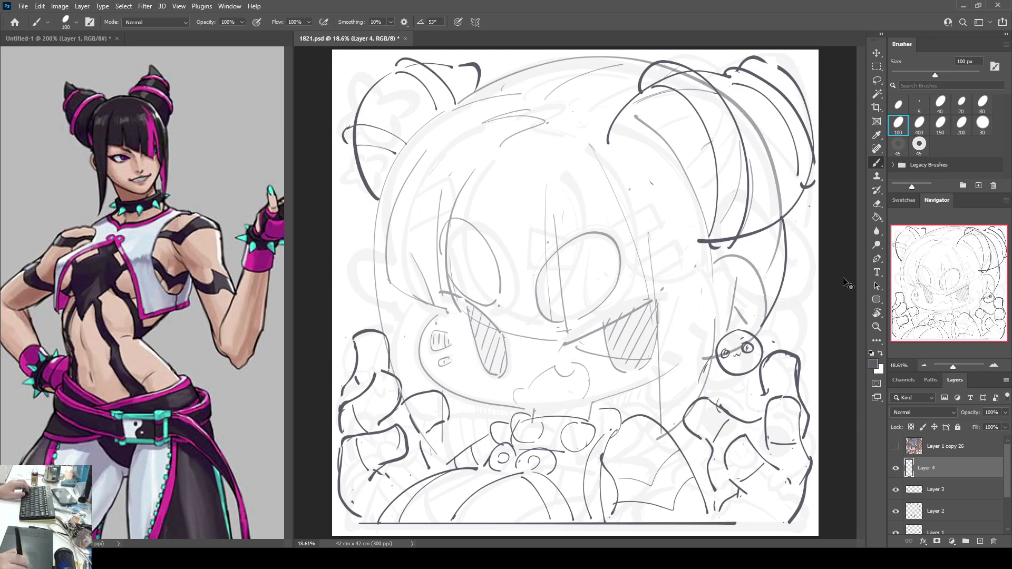
key("ctrl+z")
key("ctrl+z")
key("ctrl+z")
key("ctrl+z")
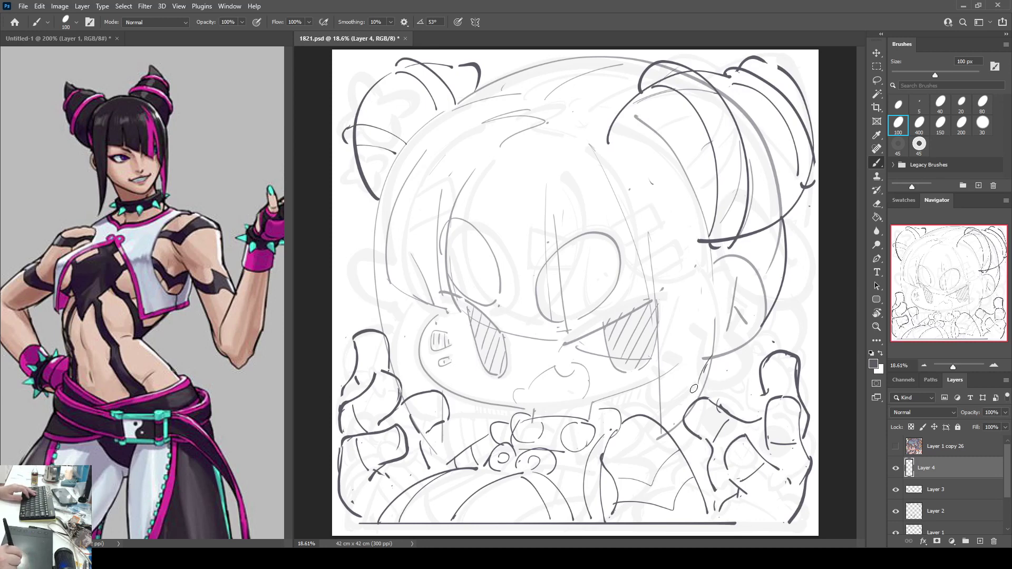
Step: Sketch a small round face with oval eyes held between the bent and upright fingers, and strengthen its outline
mouse_move(704, 394)
left_mouse_down()
mouse_move(748, 366)
mouse_move(759, 376)
mouse_move(745, 414)
mouse_move(749, 382)
mouse_move(736, 391)
mouse_move(754, 392)
mouse_move(742, 381)
mouse_move(743, 393)
mouse_move(733, 392)
mouse_move(716, 373)
left_mouse_up()
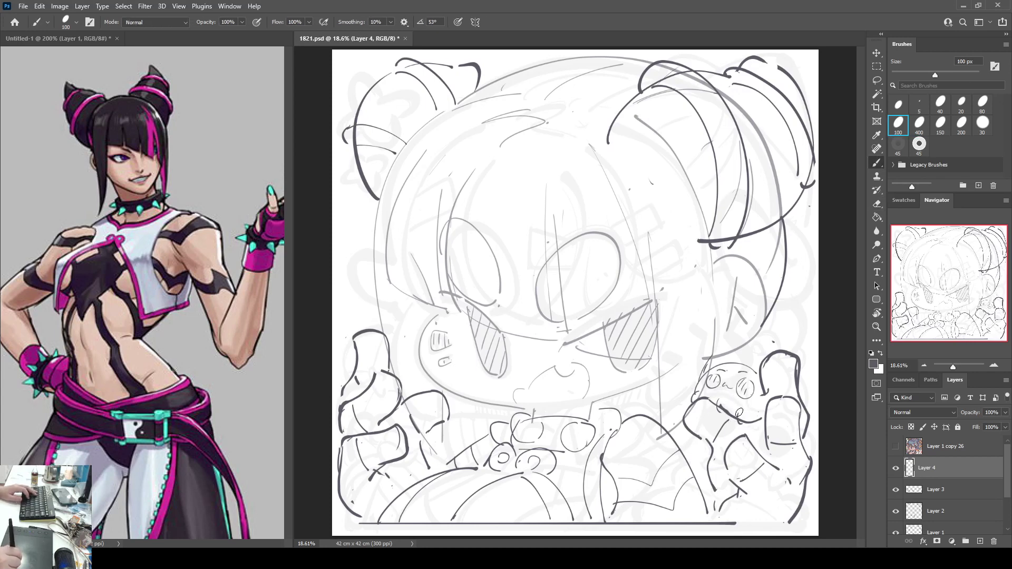
left_click_drag(740, 413, 748, 418)
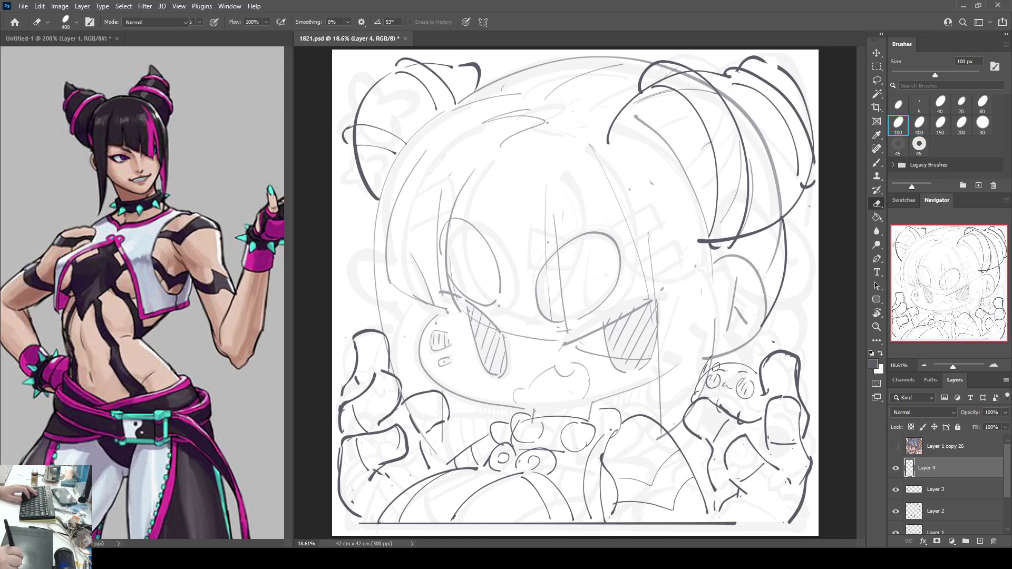
mouse_move(711, 366)
left_mouse_down()
mouse_move(694, 391)
mouse_move(701, 366)
mouse_move(705, 399)
left_mouse_up()
key("e")
key("b")
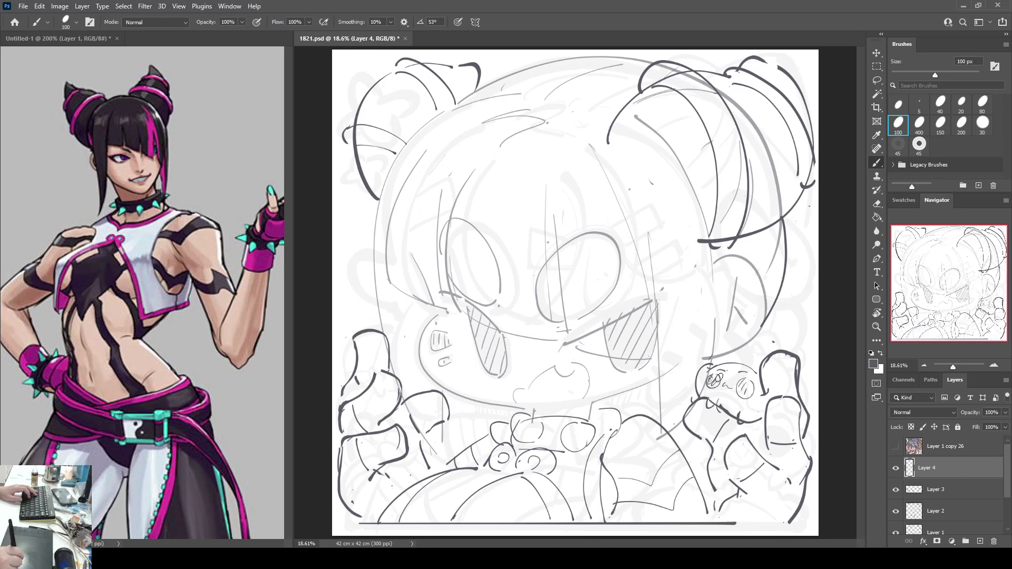
Step: Give the small held face a stitched mouth and refine the lines along its top edge
key("e")
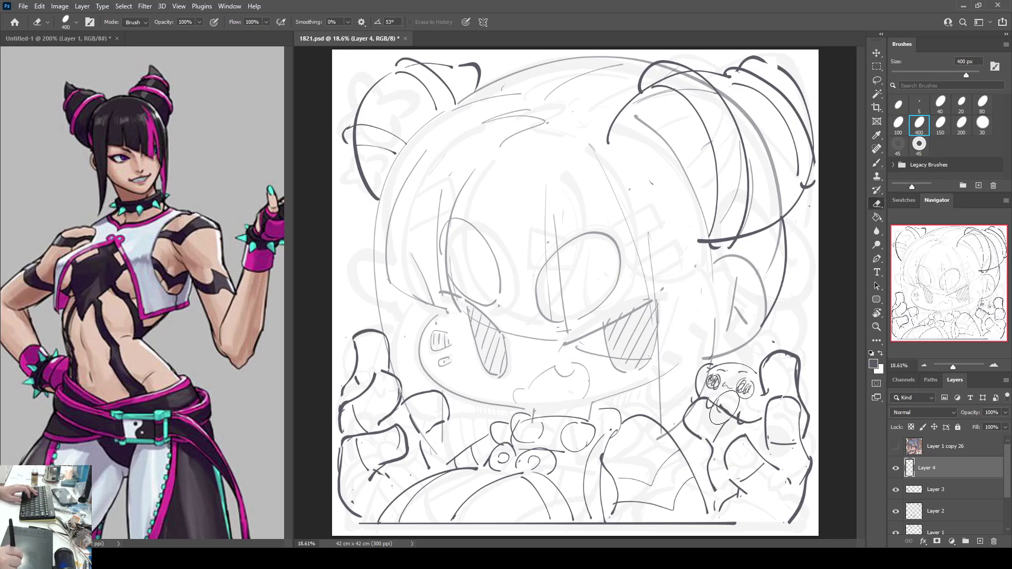
key("b")
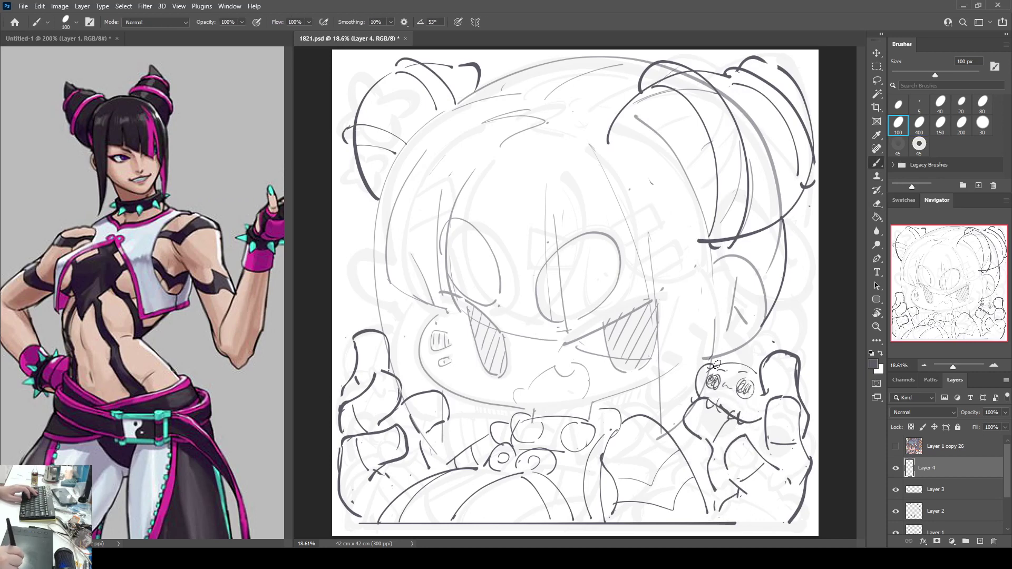
key("e")
key("b")
mouse_move(749, 372)
left_mouse_down()
mouse_move(739, 379)
mouse_move(755, 381)
left_mouse_up()
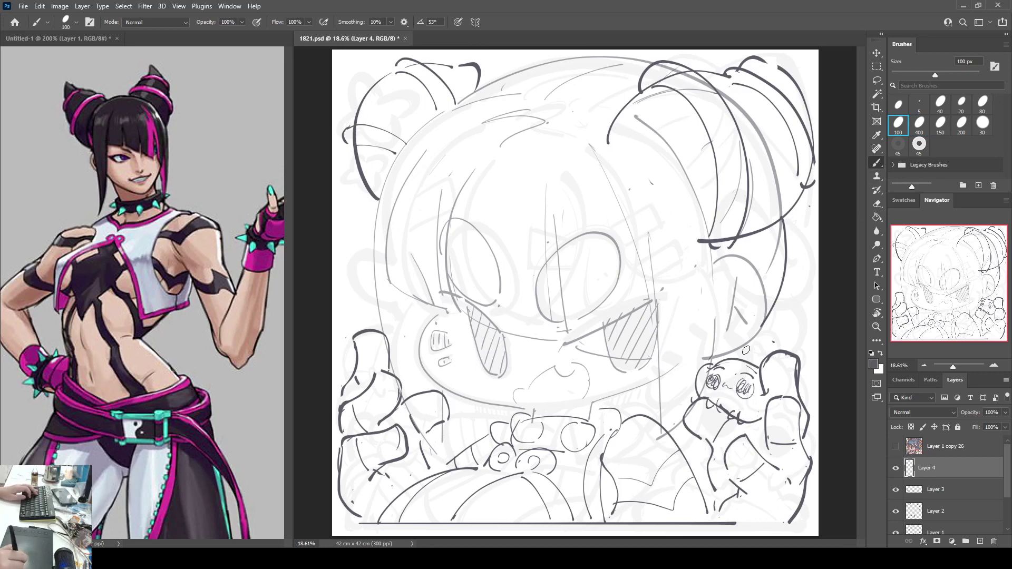
Step: Delete Layer 4, which holds the small face between the fingers
key("e")
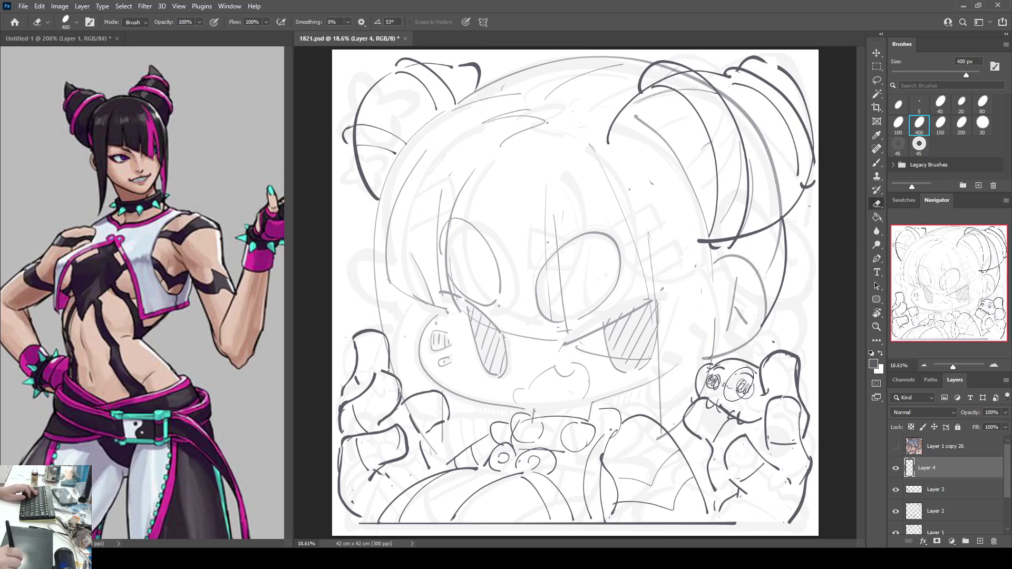
key("b")
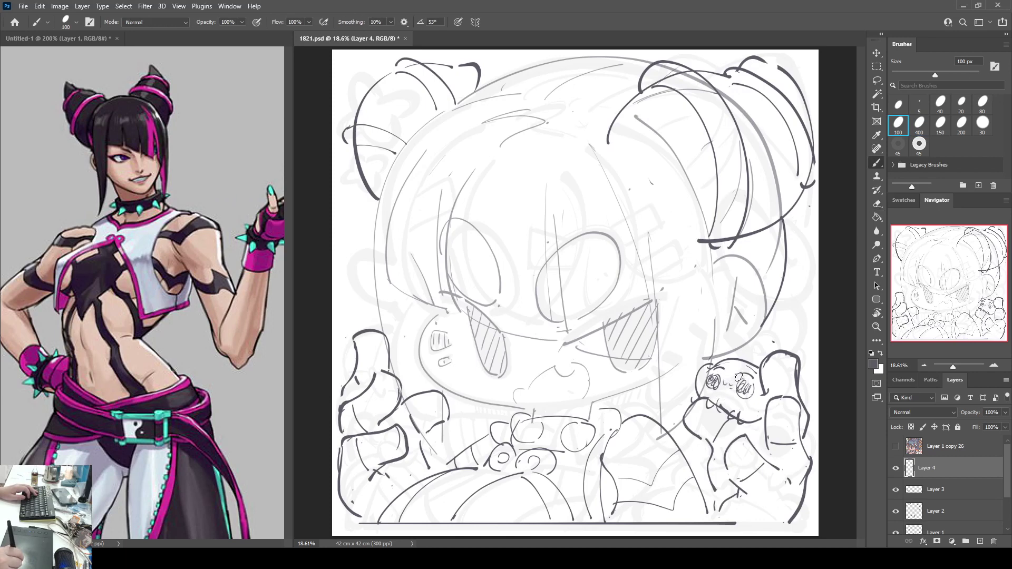
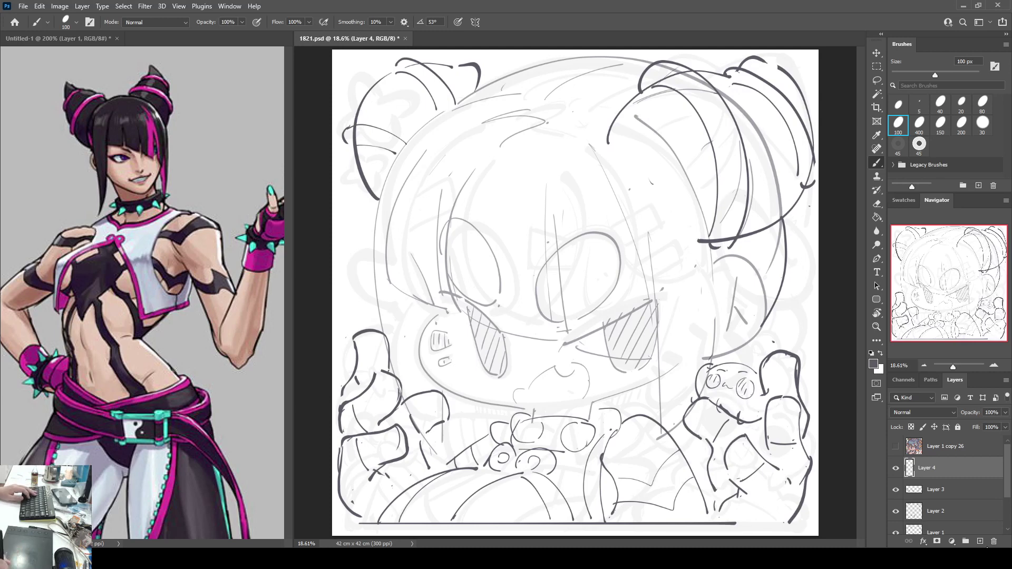
left_click(994, 541)
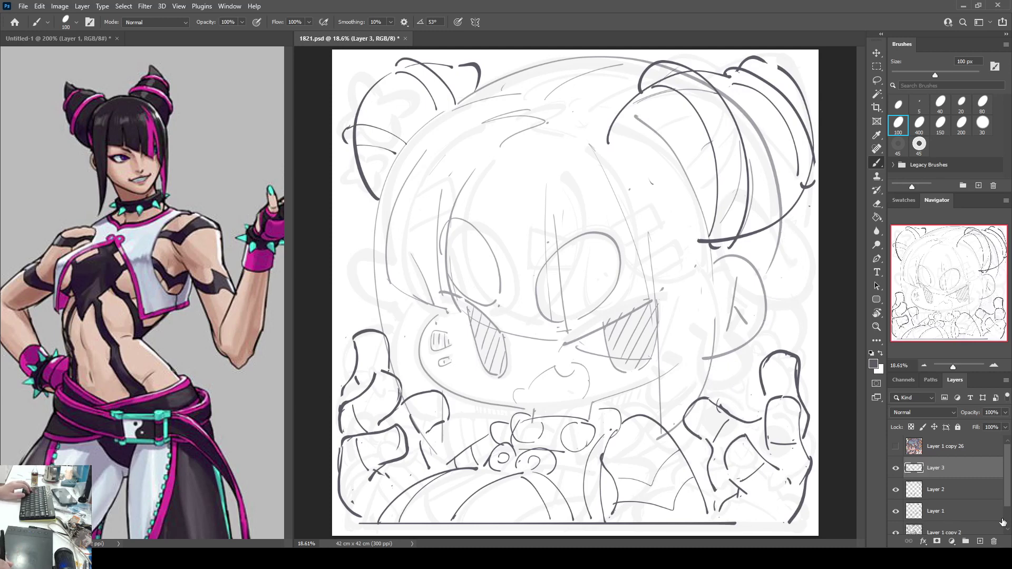
Step: Group Layers 1 to 3 and duplicate the group, keeping the original group hidden as a backup
scroll(1009, 506, "down", 2)
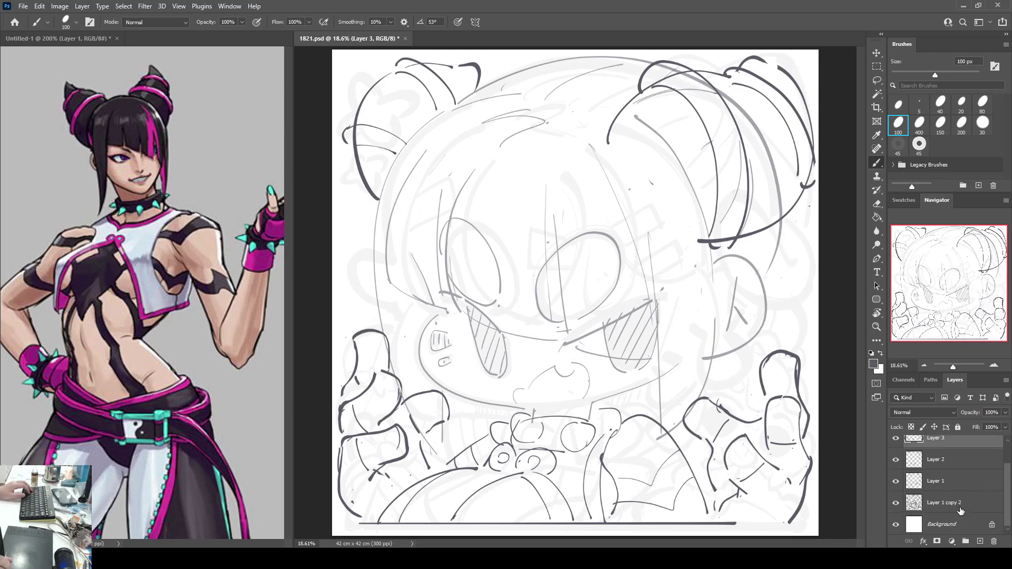
left_click(956, 489, "shift")
key("ctrl+g")
key("ctrl+j")
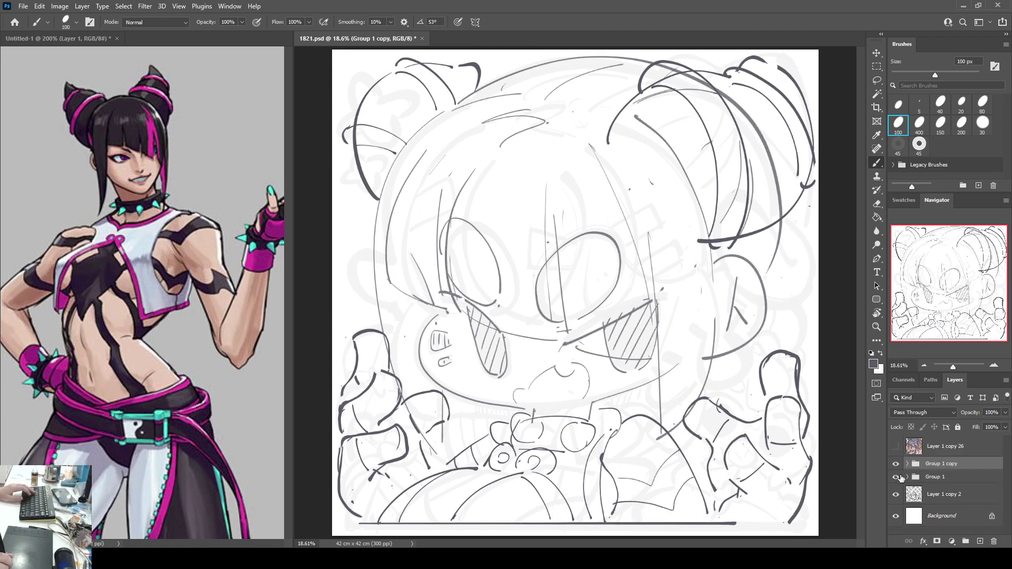
left_click(896, 476)
left_click(908, 464)
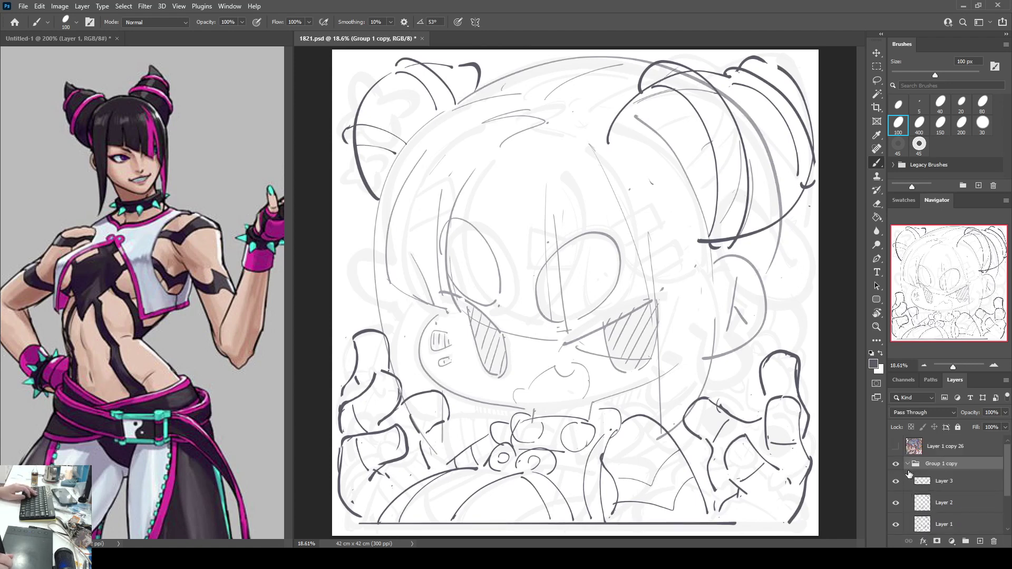
Step: Erase the raised hand below the ear from Layer 3 of the duplicated group
key("v")
left_click(795, 367)
key("e")
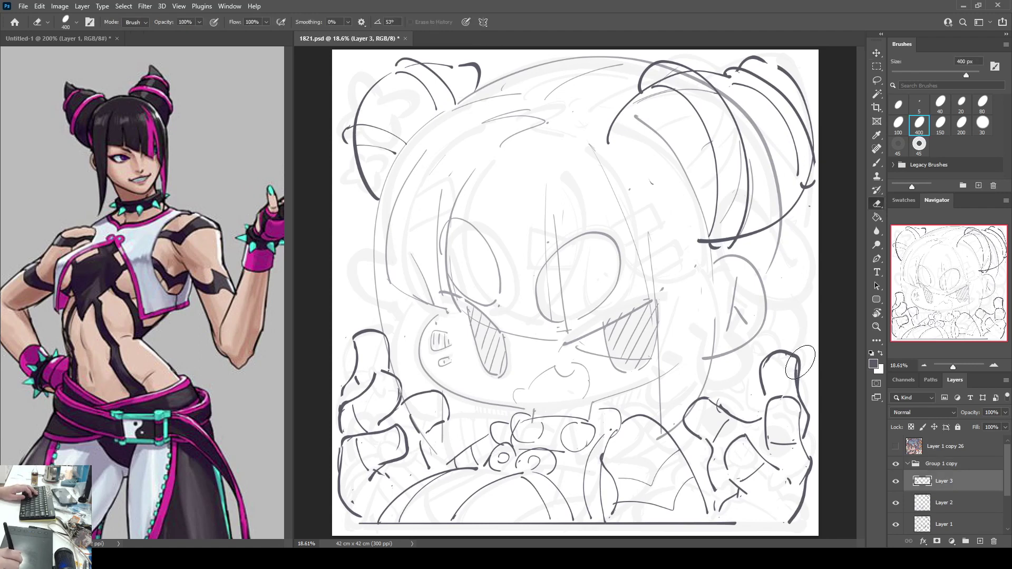
mouse_move(782, 355)
left_mouse_down()
mouse_move(741, 378)
mouse_move(730, 391)
mouse_move(736, 409)
mouse_move(710, 409)
mouse_move(785, 508)
mouse_move(799, 492)
mouse_move(802, 517)
mouse_move(756, 424)
left_mouse_up()
key("b")
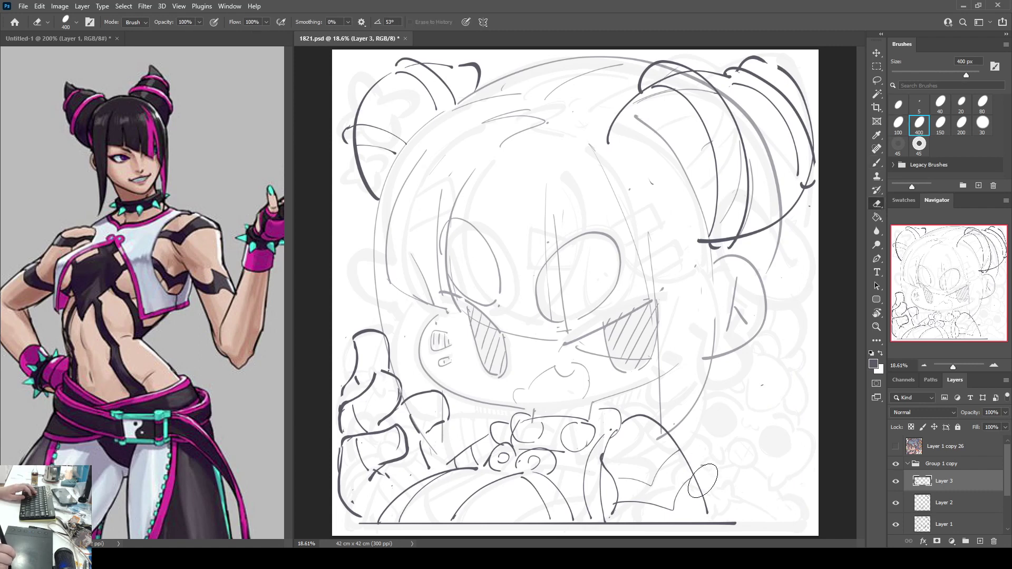
Step: Sketch the low rounded body of a small figure in the corner beside the shoulder, with a flat base and two round inner curves
mouse_move(703, 488)
left_mouse_down()
mouse_move(802, 476)
mouse_move(801, 498)
left_mouse_up()
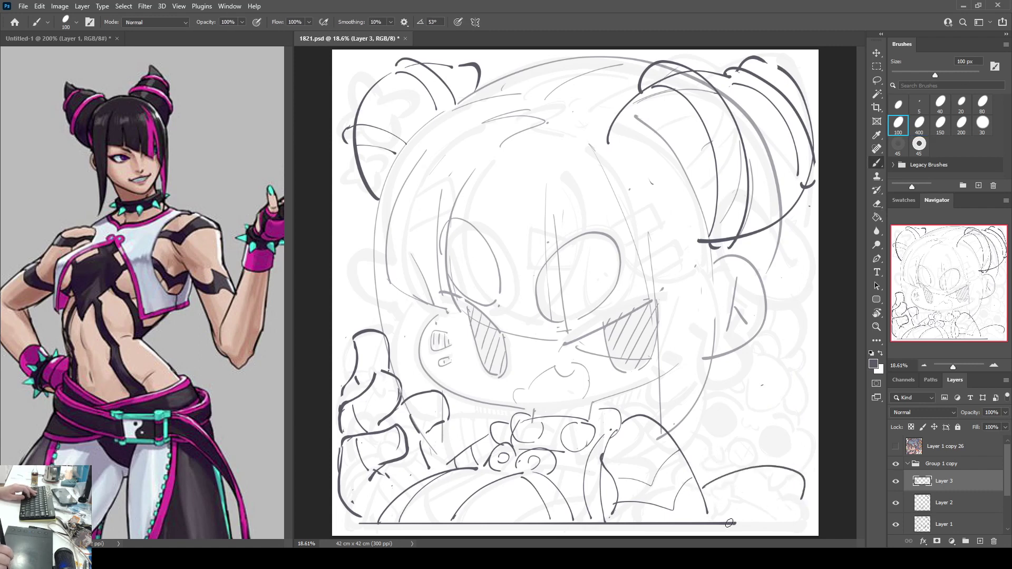
left_click_drag(704, 522, 791, 514)
key("ctrl+z")
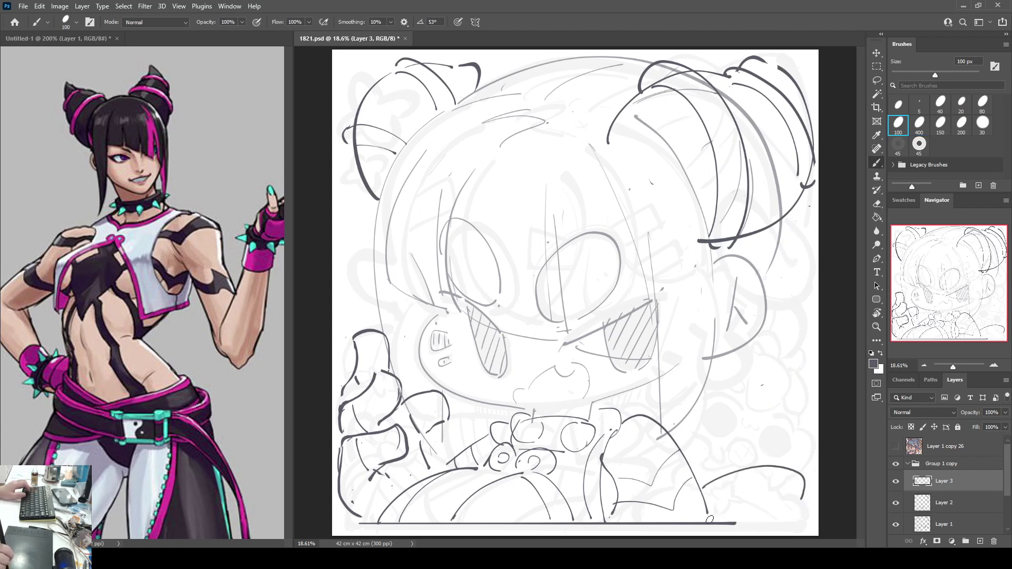
left_click_drag(703, 521, 791, 521)
mouse_move(771, 477)
left_mouse_down()
mouse_move(806, 451)
mouse_move(789, 507)
mouse_move(718, 466)
mouse_move(728, 506)
mouse_move(750, 485)
mouse_move(758, 503)
left_mouse_up()
left_click_drag(730, 495, 759, 507)
left_click_drag(806, 480, 811, 518)
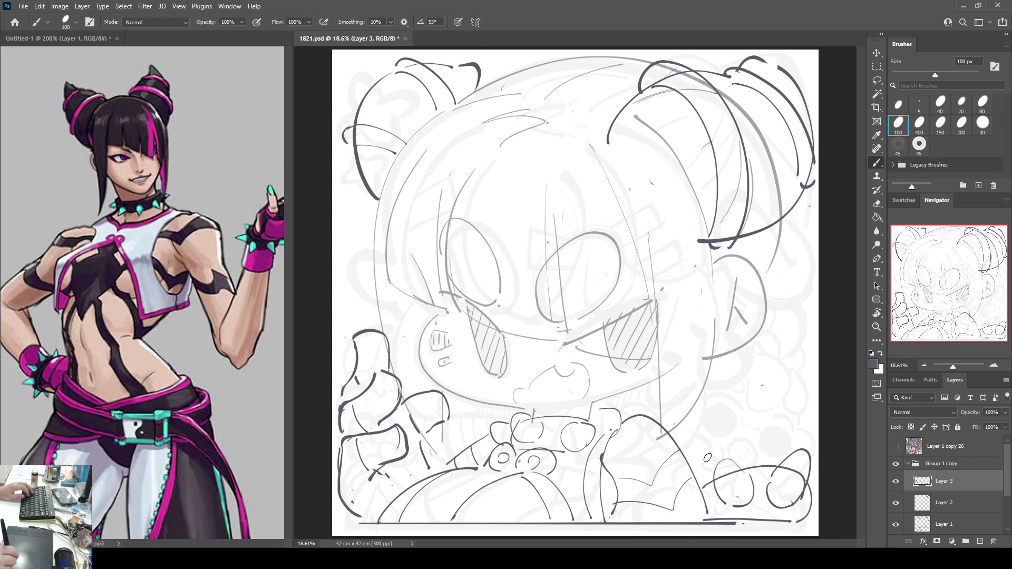
mouse_move(690, 403)
left_mouse_down()
mouse_move(717, 433)
mouse_move(717, 461)
left_mouse_up()
key("ctrl+z")
left_click_drag(686, 405, 717, 475)
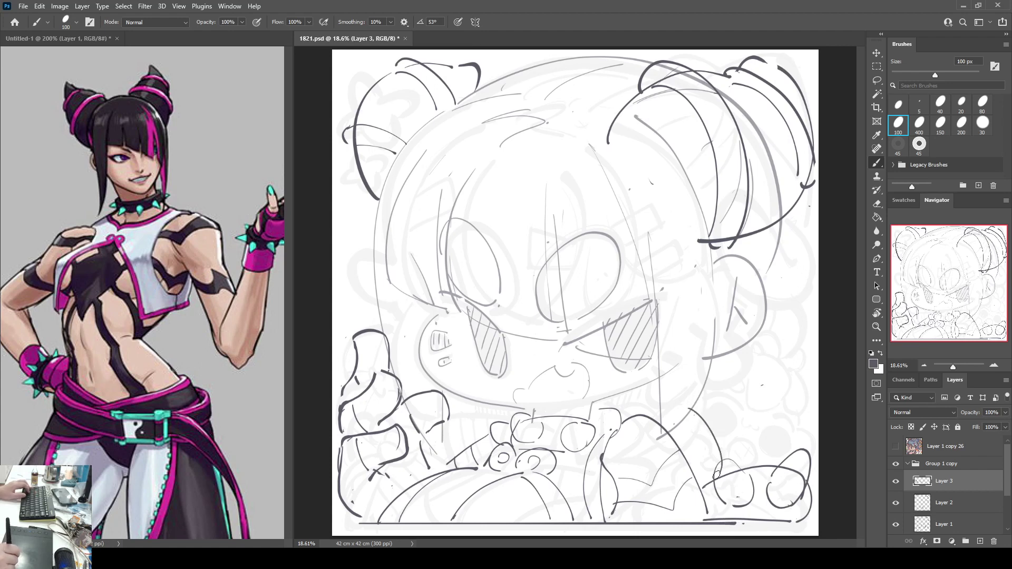
key("ctrl+z")
Step: Sketch a small rounded hand beside the shoulder and a pointed spike on top of the shoulder
mouse_move(682, 425)
left_mouse_down()
mouse_move(703, 408)
mouse_move(713, 451)
mouse_move(703, 451)
left_mouse_up()
mouse_move(637, 411)
left_mouse_down()
mouse_move(644, 394)
mouse_move(658, 414)
mouse_move(709, 418)
mouse_move(691, 448)
mouse_move(711, 433)
mouse_move(702, 456)
left_mouse_up()
key("e")
key("b")
key("ctrl+z")
left_click_drag(690, 408, 699, 419)
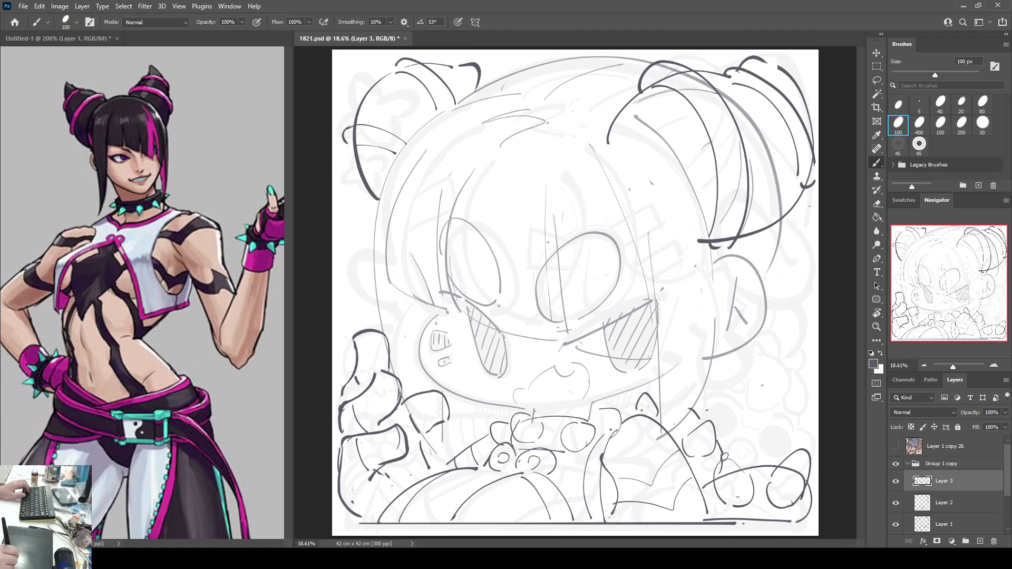
Step: Sketch the small figure's other rounded hand near the canvas edge, with a short vertical stroke above it
left_click_drag(791, 392, 805, 484)
key("e")
key("b")
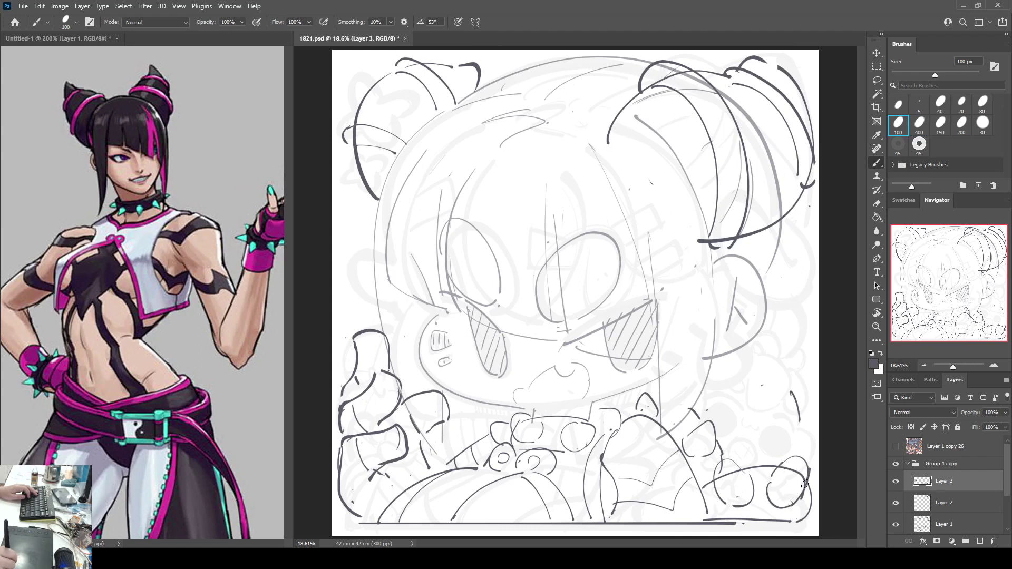
left_click_drag(790, 397, 808, 456)
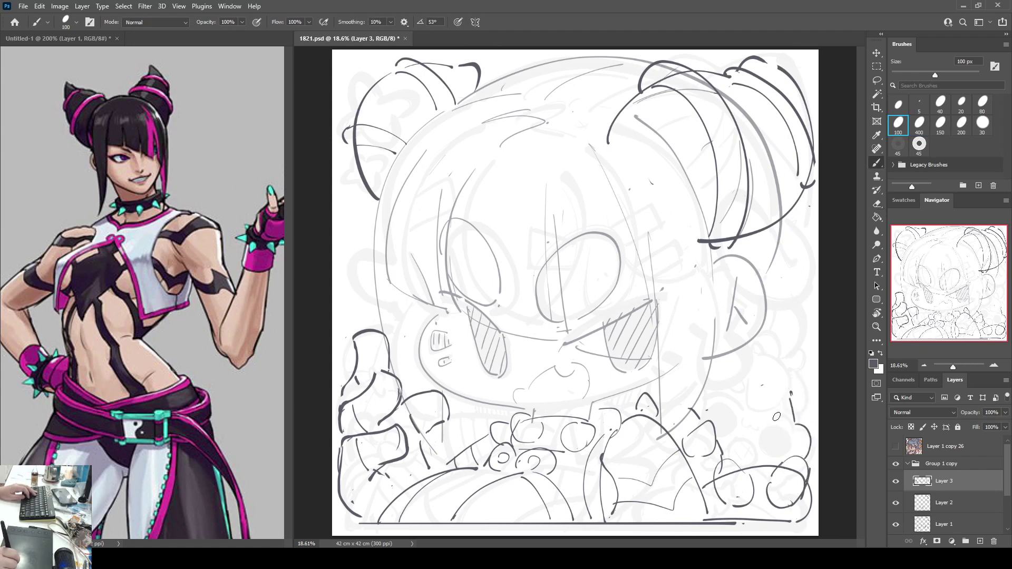
Step: Draw the small figure's face with two hatched round eyes and a tiny wavy mouth
mouse_move(771, 416)
left_mouse_down()
mouse_move(794, 426)
mouse_move(762, 446)
mouse_move(789, 447)
mouse_move(766, 436)
left_mouse_up()
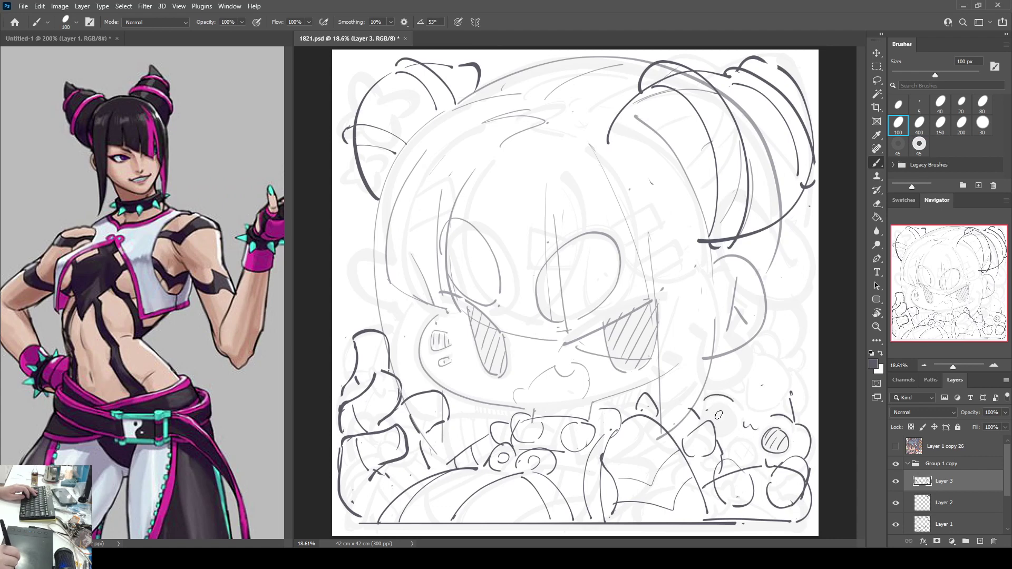
mouse_move(707, 395)
left_mouse_down()
mouse_move(734, 403)
mouse_move(727, 415)
left_mouse_up()
left_click_drag(726, 454, 733, 451)
key("ctrl+z")
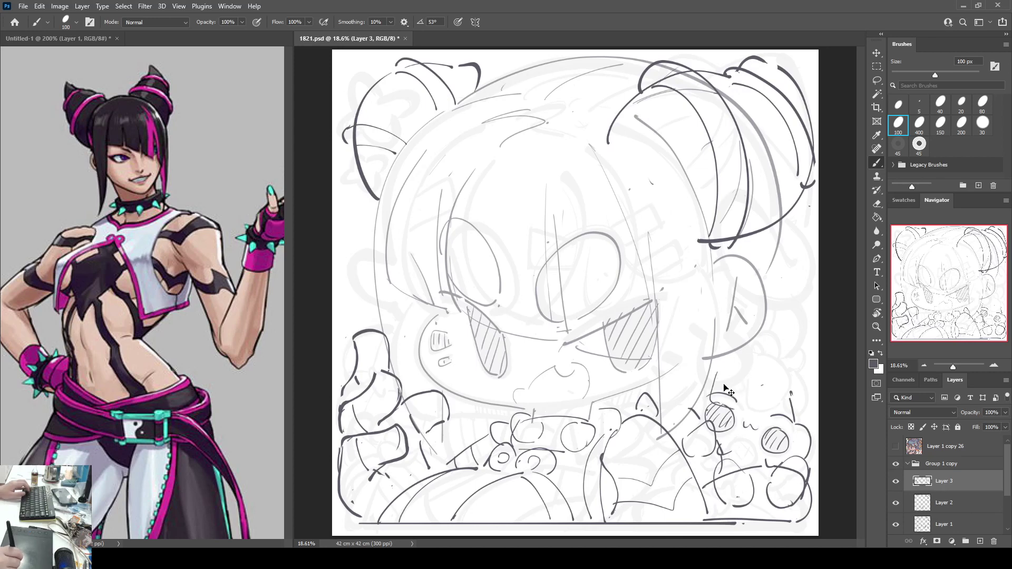
Step: Add a brow, fringe strokes and a side lock of hair above the small figure's eyes
mouse_move(714, 390)
left_mouse_down()
mouse_move(771, 419)
mouse_move(750, 389)
mouse_move(750, 413)
mouse_move(777, 415)
mouse_move(783, 395)
mouse_move(779, 437)
left_mouse_up()
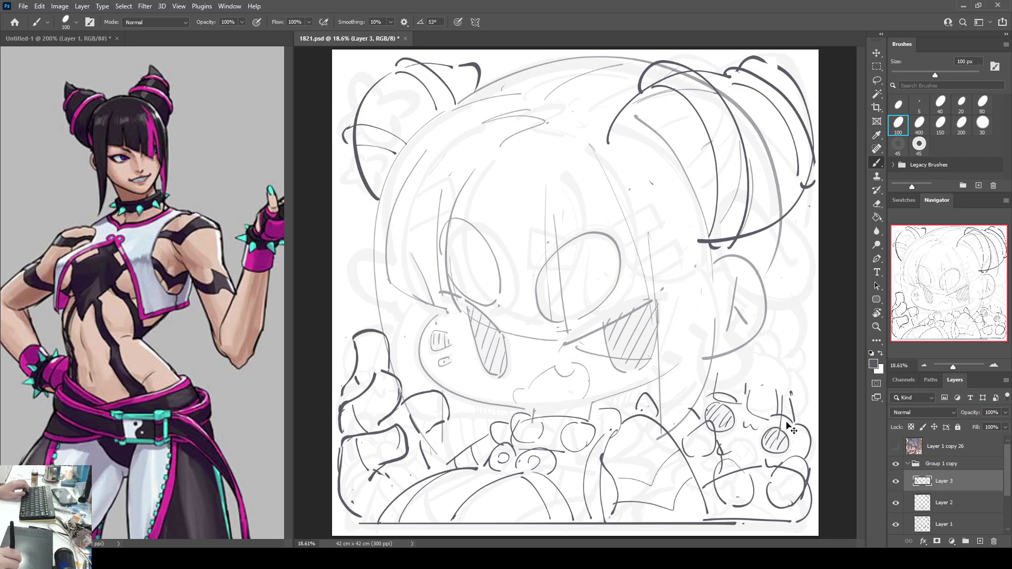
key("ctrl+z")
left_click_drag(784, 393, 783, 460)
key("ctrl+z")
mouse_move(789, 393)
left_mouse_down()
mouse_move(808, 429)
mouse_move(806, 389)
left_mouse_up()
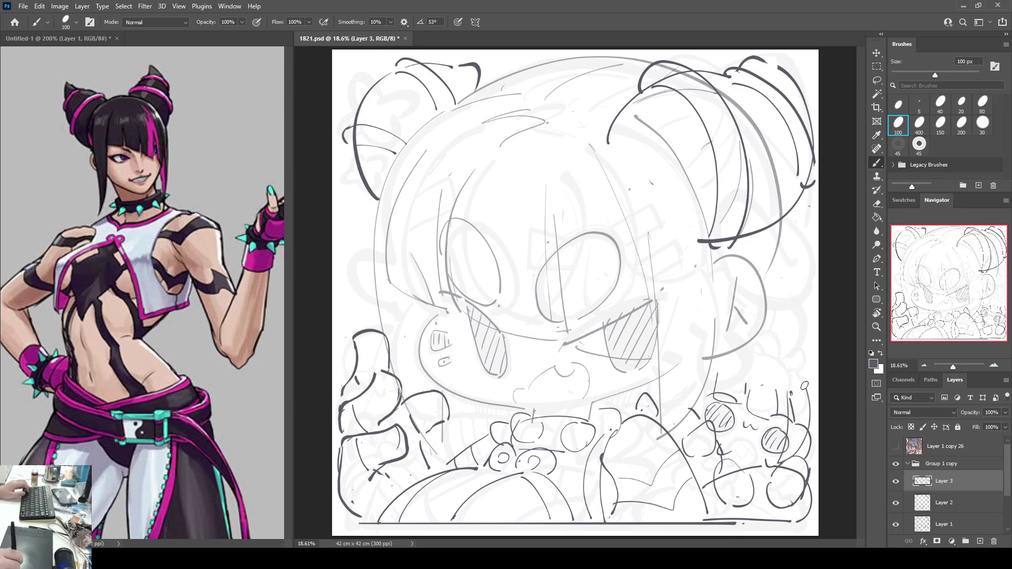
Step: Try several domed outlines for the top of the small figure's head
mouse_move(710, 372)
left_mouse_down()
mouse_move(772, 360)
mouse_move(800, 388)
left_mouse_up()
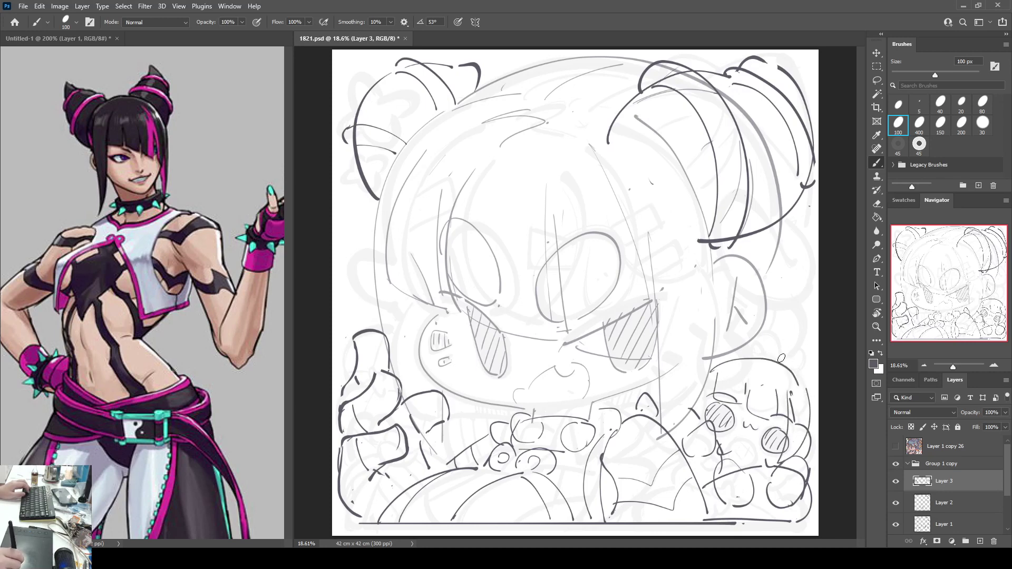
key("ctrl+z")
left_click_drag(715, 363, 795, 378)
key("ctrl+z")
mouse_move(713, 364)
left_mouse_down()
mouse_move(748, 359)
mouse_move(795, 386)
left_mouse_up()
key("e")
left_click(806, 395)
key("b")
key("e")
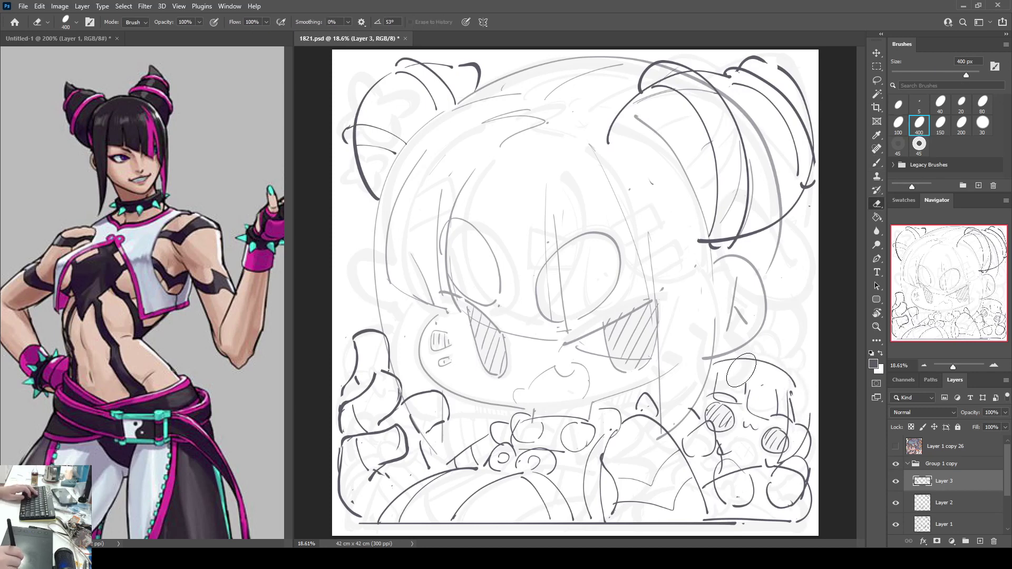
key("b")
mouse_move(740, 362)
left_mouse_down()
mouse_move(787, 378)
mouse_move(809, 404)
left_mouse_up()
key("ctrl+z")
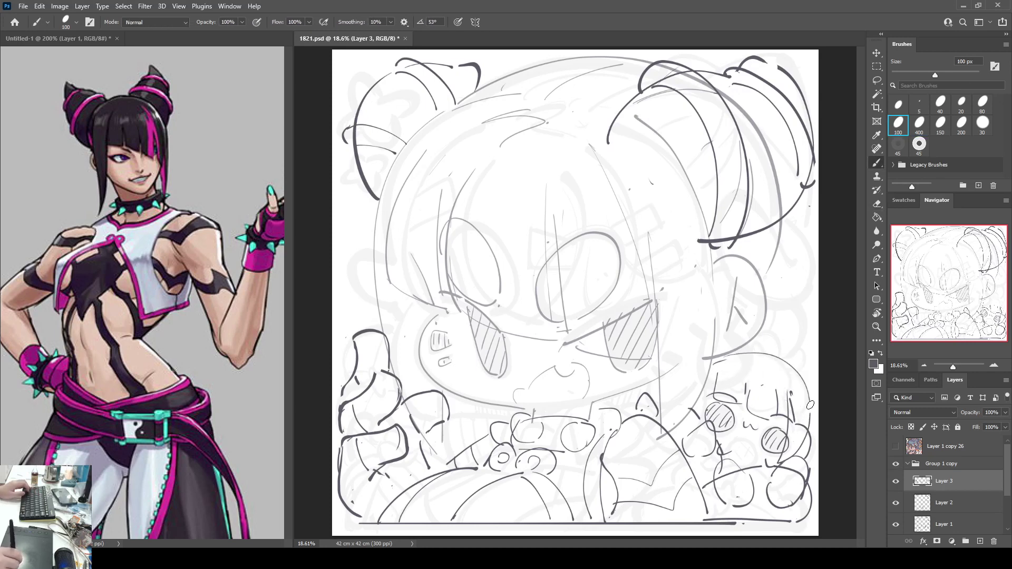
key("ctrl+z")
left_click_drag(715, 362, 802, 406)
key("ctrl+z")
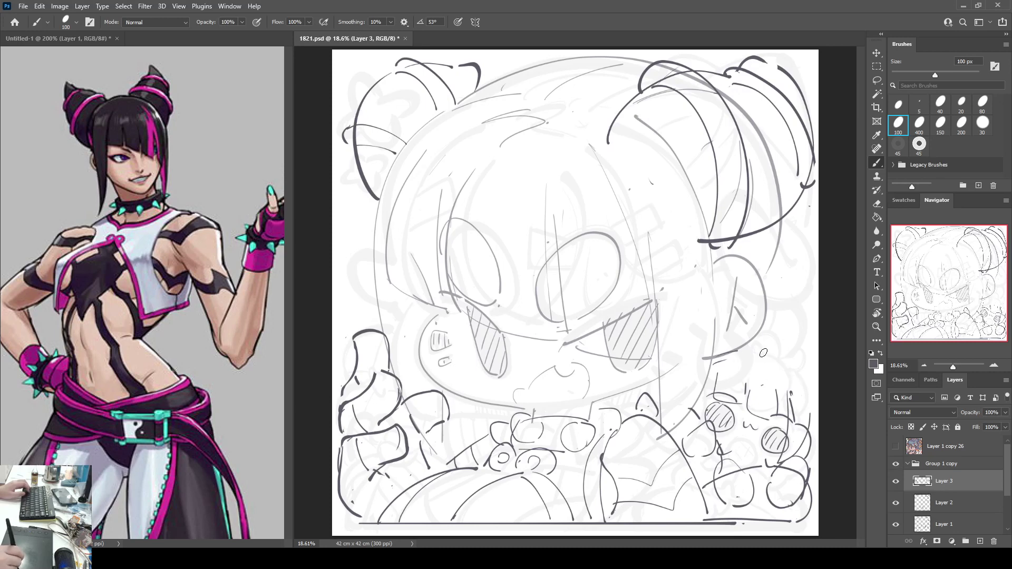
left_click_drag(714, 363, 797, 387)
key("ctrl+z")
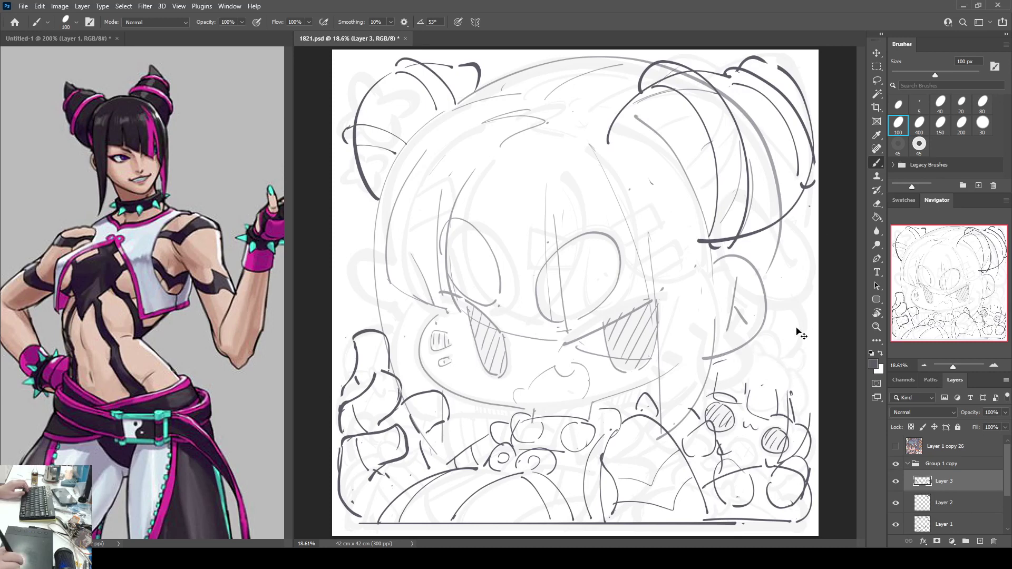
mouse_move(716, 364)
left_mouse_down()
mouse_move(795, 382)
mouse_move(775, 413)
mouse_move(792, 443)
mouse_move(798, 433)
left_mouse_up()
key("ctrl+z")
key("ctrl+z")
key("ctrl+z")
key("ctrl+z")
key("ctrl+z")
Step: Try different hair locks along the outer side of the small figure's face
left_click_drag(798, 392, 802, 434)
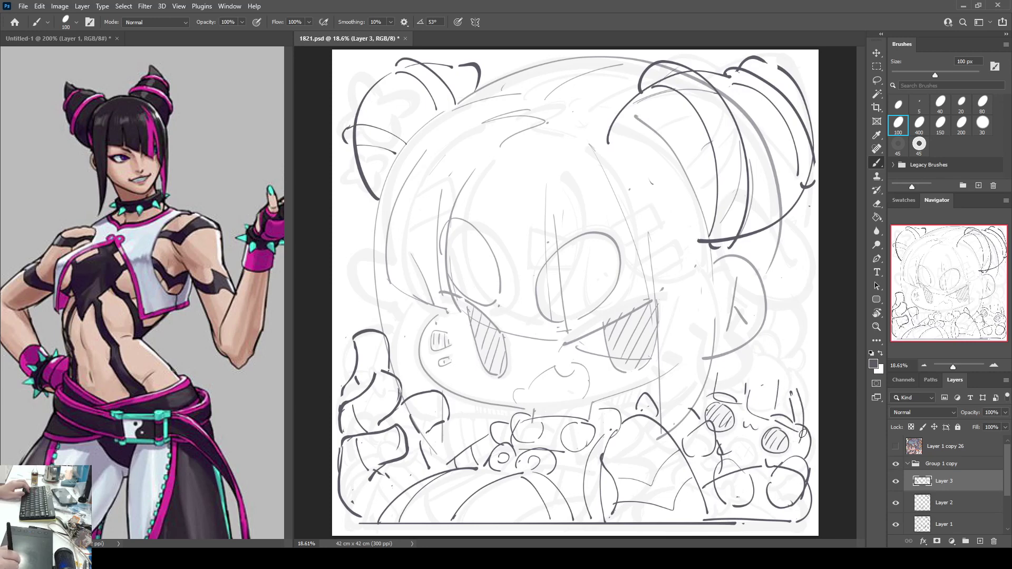
key("ctrl+z")
key("ctrl+z")
mouse_move(783, 390)
left_mouse_down()
mouse_move(778, 422)
mouse_move(805, 450)
left_mouse_up()
key("ctrl+z")
left_click_drag(803, 398, 777, 462)
left_click_drag(781, 419, 780, 464)
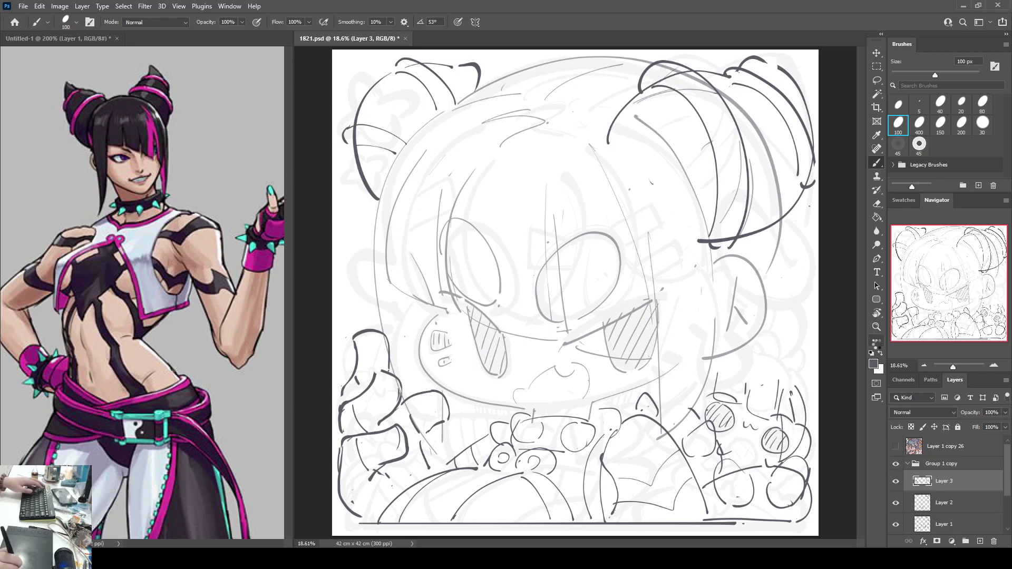
Step: Try a head outline and rounded hair buns for the small figure in a horizontally flipped view, and undo them
key("ctrl+shift+h")
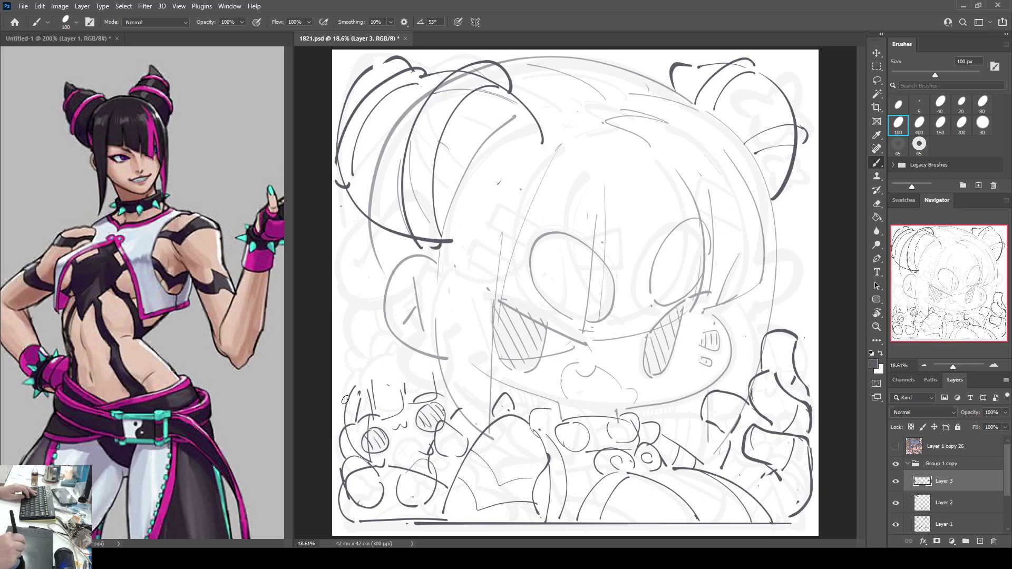
left_click_drag(345, 400, 404, 352)
mouse_move(347, 383)
left_mouse_down()
mouse_move(355, 349)
mouse_move(373, 353)
left_mouse_up()
key("ctrl+z")
mouse_move(344, 402)
left_mouse_down()
mouse_move(345, 380)
mouse_move(342, 396)
mouse_move(335, 386)
mouse_move(354, 360)
left_mouse_up()
key("ctrl+z")
key("ctrl+z")
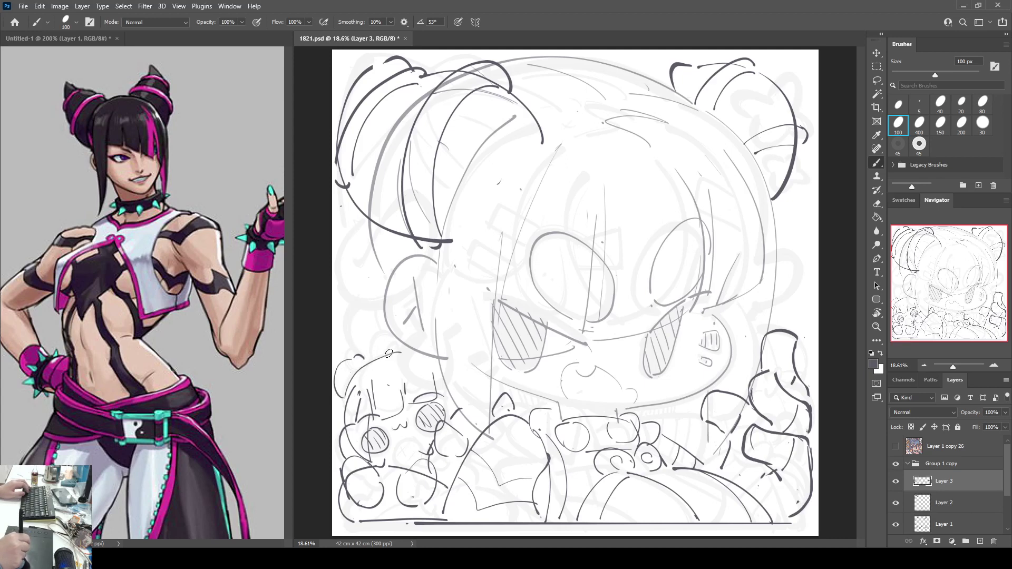
key("ctrl+z")
left_click_drag(401, 374, 415, 353)
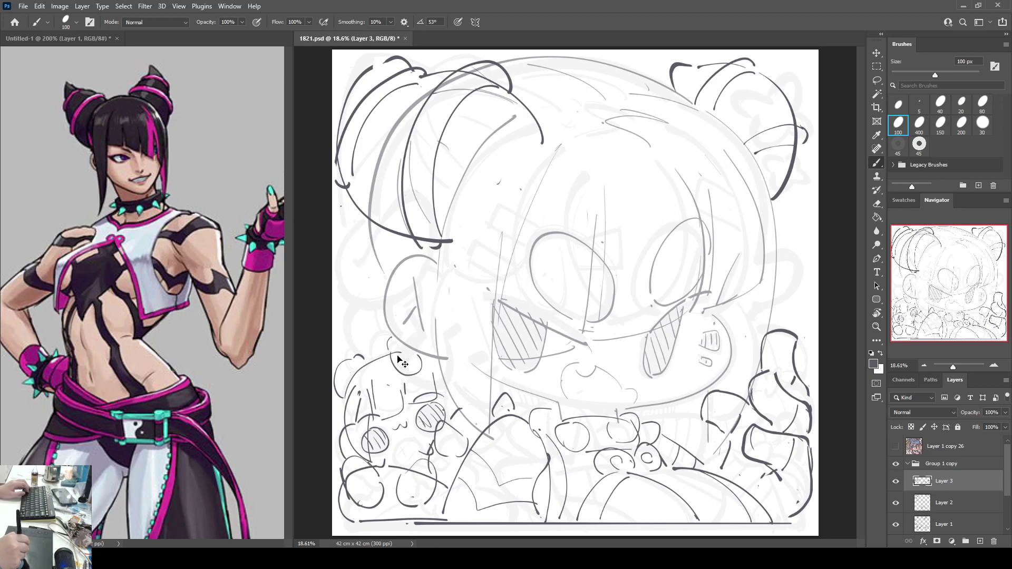
key("ctrl+z")
key("ctrl+z")
key("ctrl+z")
key("ctrl+z")
key("ctrl+z")
key("ctrl+z")
key("ctrl+z")
key("ctrl+z")
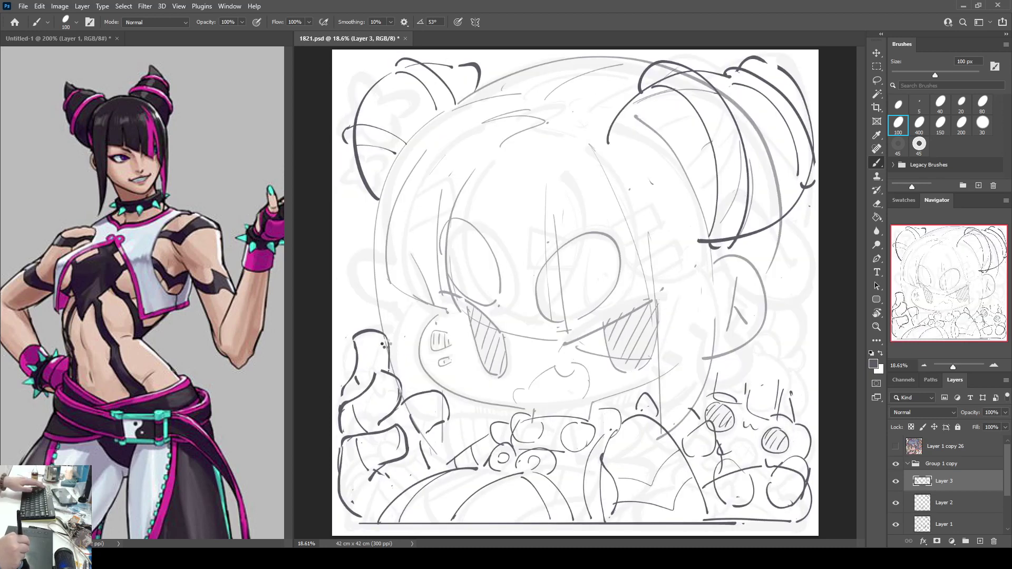
Step: Flip the canvas horizontally and rework the hairline and hatched eye at the outer side of the small figure's face
key("ctrl+shift+h")
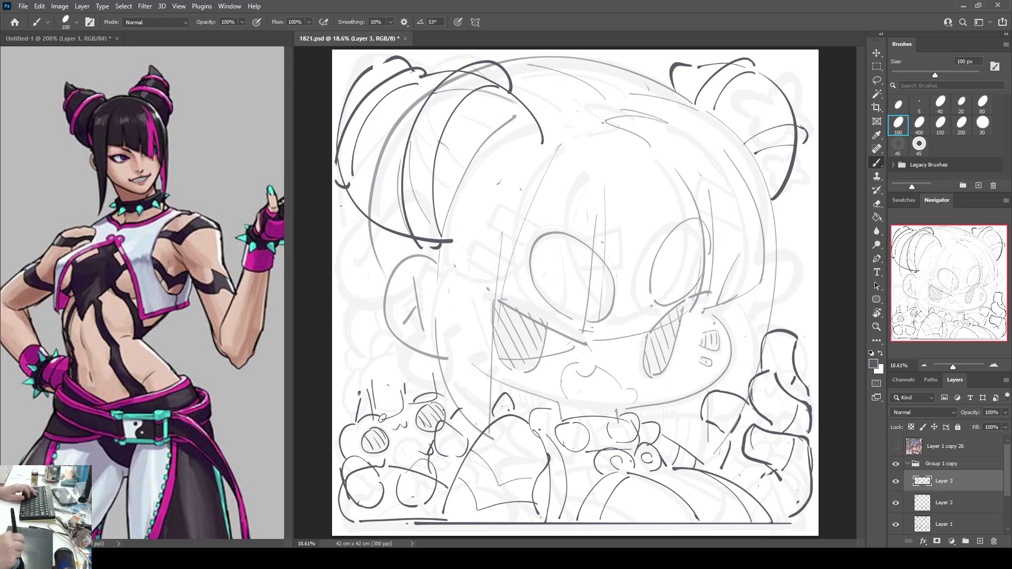
key("e")
mouse_move(375, 435)
left_mouse_down()
mouse_move(369, 398)
mouse_move(354, 422)
mouse_move(354, 392)
mouse_move(375, 420)
mouse_move(390, 422)
mouse_move(388, 408)
mouse_move(380, 415)
mouse_move(399, 404)
mouse_move(355, 424)
mouse_move(352, 392)
mouse_move(347, 427)
left_mouse_up()
key("b")
key("e")
key("b")
key("e")
key("b")
key("e")
key("b")
Step: Outline the domed top of the small figure's head and redraw its outer hatched eye
mouse_move(349, 427)
left_mouse_down()
mouse_move(370, 418)
mouse_move(353, 402)
mouse_move(355, 388)
mouse_move(342, 418)
mouse_move(340, 397)
mouse_move(379, 356)
left_mouse_up()
key("ctrl+z")
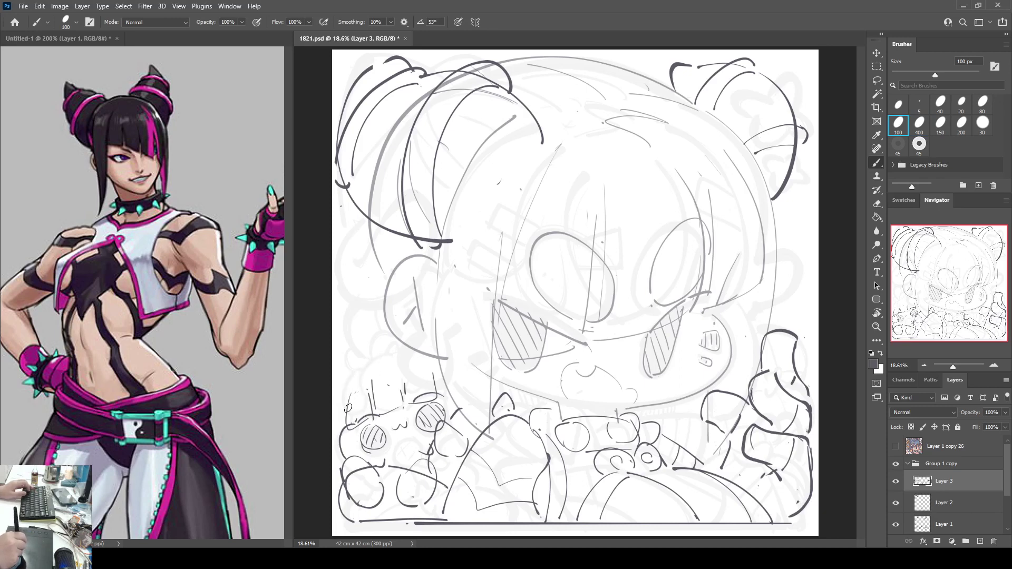
mouse_move(345, 410)
left_mouse_down()
mouse_move(367, 370)
mouse_move(403, 361)
left_mouse_up()
key("e")
mouse_move(403, 417)
left_mouse_down()
mouse_move(367, 445)
mouse_move(381, 442)
mouse_move(376, 429)
mouse_move(361, 444)
mouse_move(383, 455)
mouse_move(384, 433)
mouse_move(370, 450)
left_mouse_up()
key("b")
left_click_drag(384, 440, 377, 453)
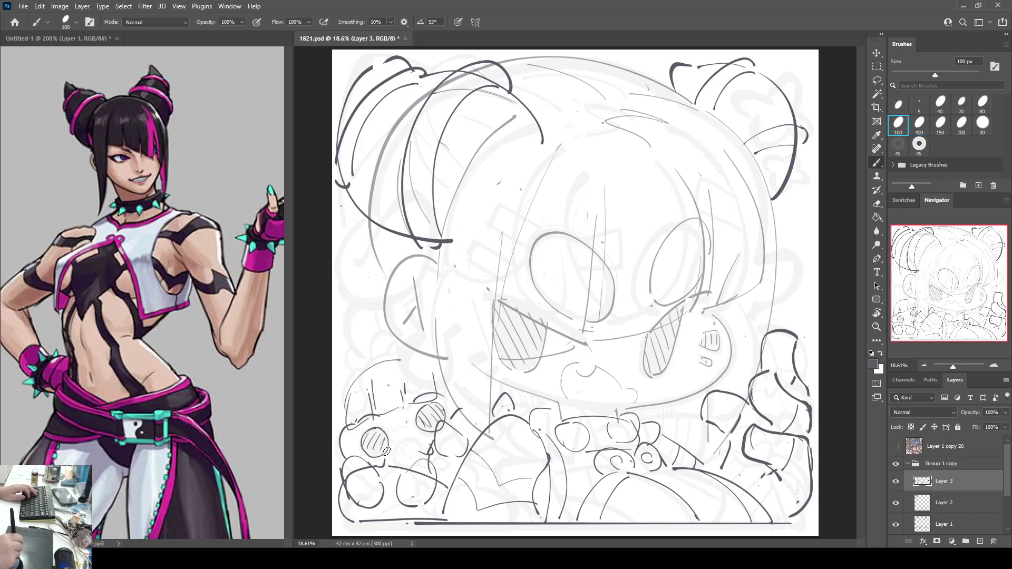
Step: Redraw the hair lock along the outer side of the small figure's face
key("e")
key("b")
key("e")
mouse_move(355, 395)
left_mouse_down()
mouse_move(344, 430)
mouse_move(362, 447)
left_mouse_up()
key("b")
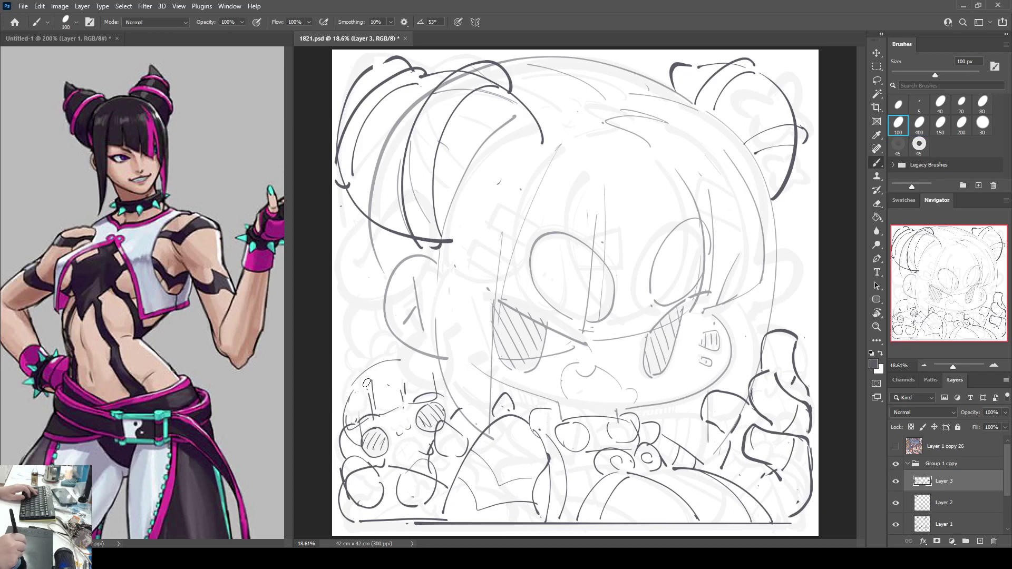
key("ctrl+z")
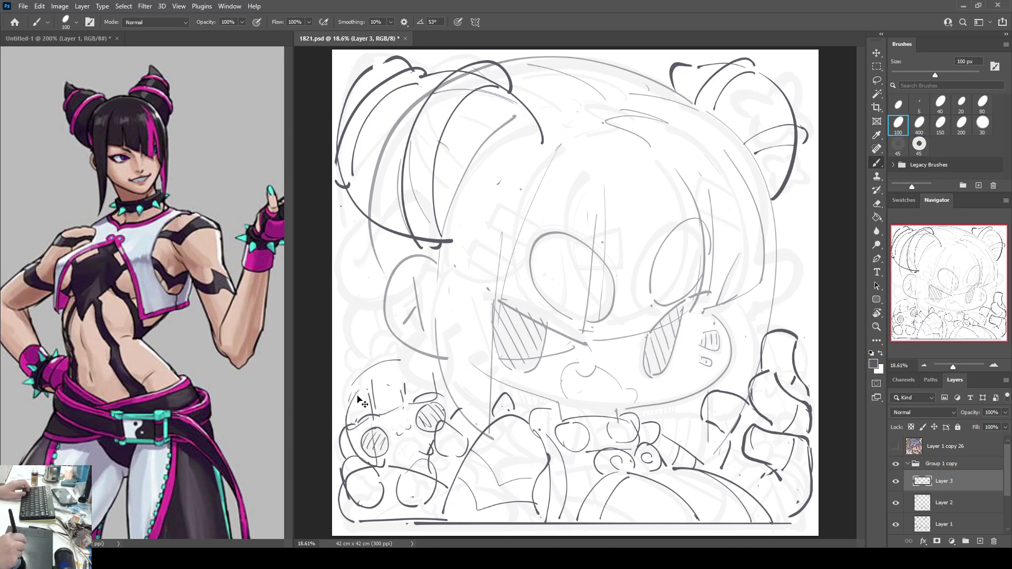
left_click_drag(356, 382, 355, 447)
key("ctrl+z")
mouse_move(356, 384)
left_mouse_down()
mouse_move(346, 402)
mouse_move(364, 452)
left_mouse_up()
Step: Sketch rounded hair buns on the small figure's head and refine them in a horizontally flipped view
mouse_move(343, 403)
left_mouse_down()
mouse_move(348, 364)
mouse_move(430, 369)
left_mouse_up()
left_click_drag(413, 368, 408, 371)
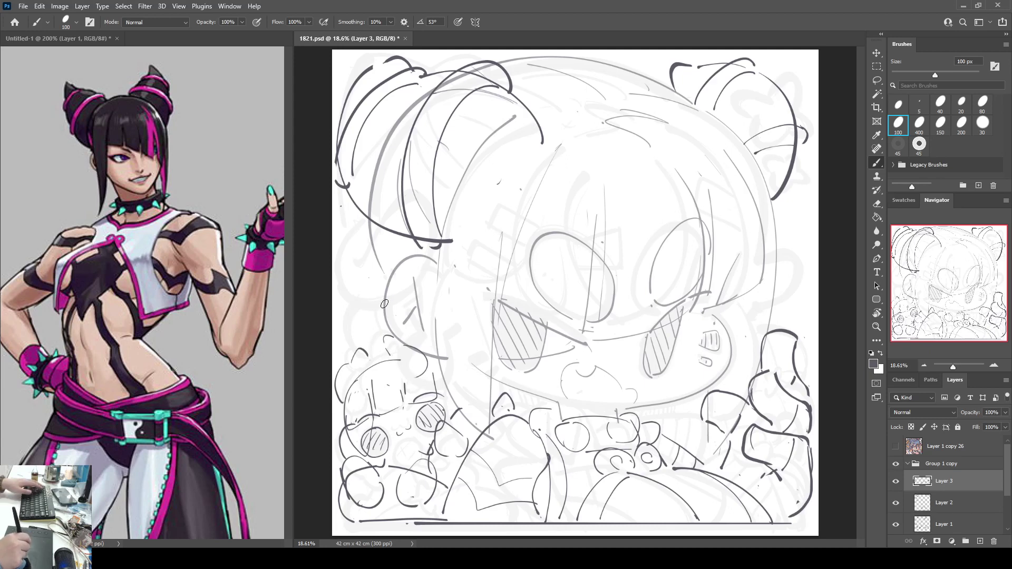
key("h")
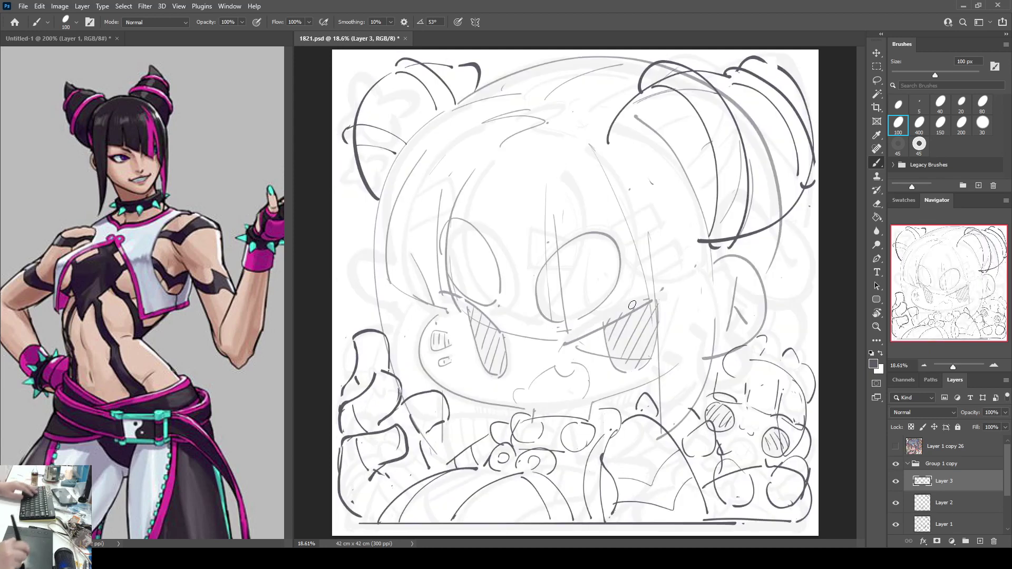
key("e")
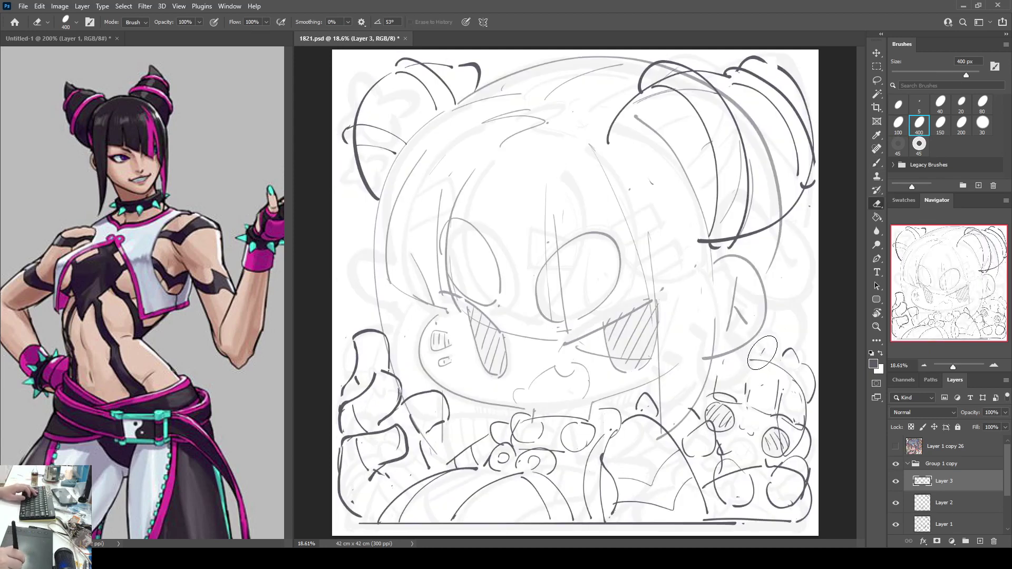
key("b")
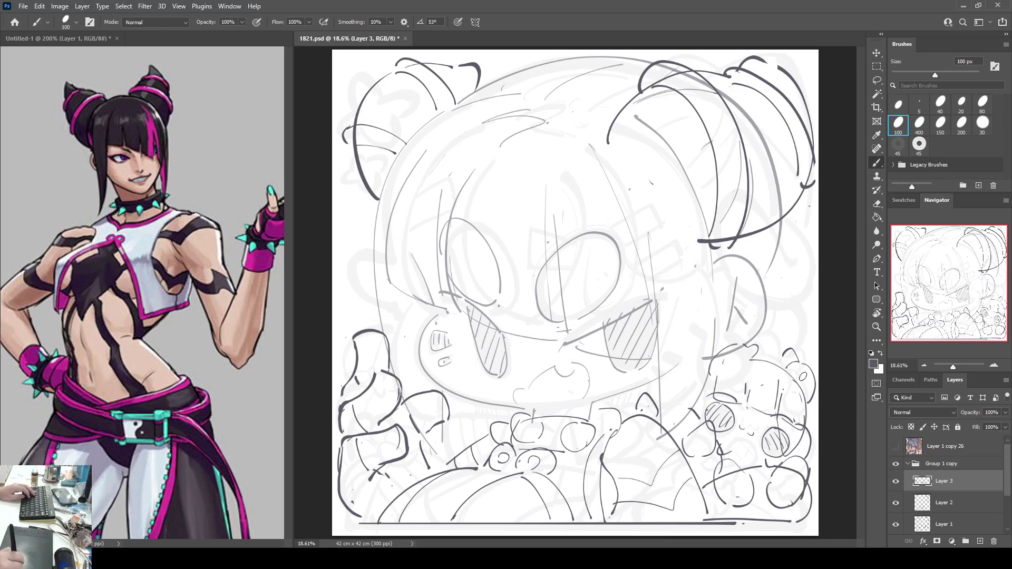
key("e")
key("b")
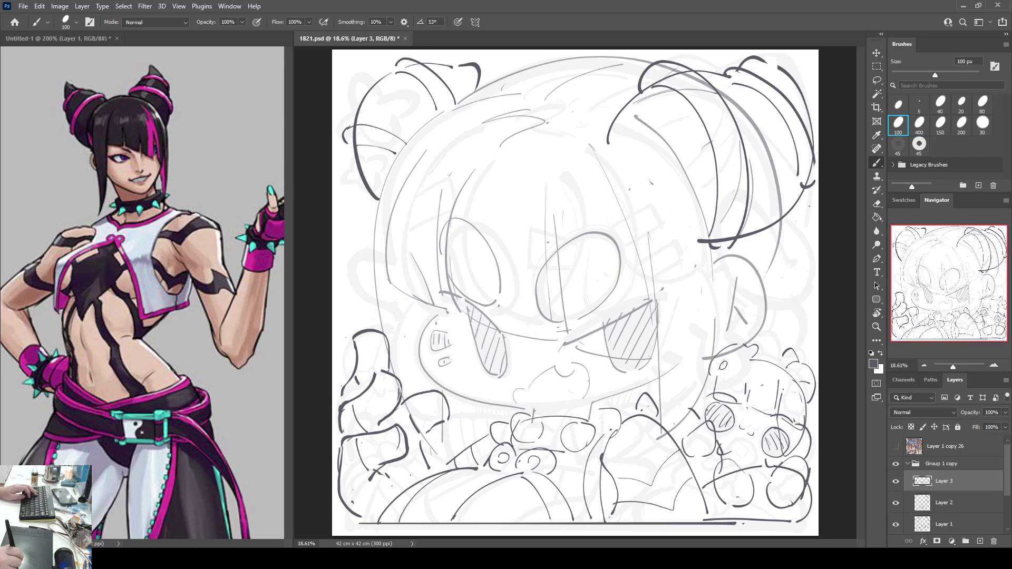
left_click_drag(721, 368, 765, 360)
Step: Erase the lines around the small figure's outer eye and undo the trial strokes beside it
key("e")
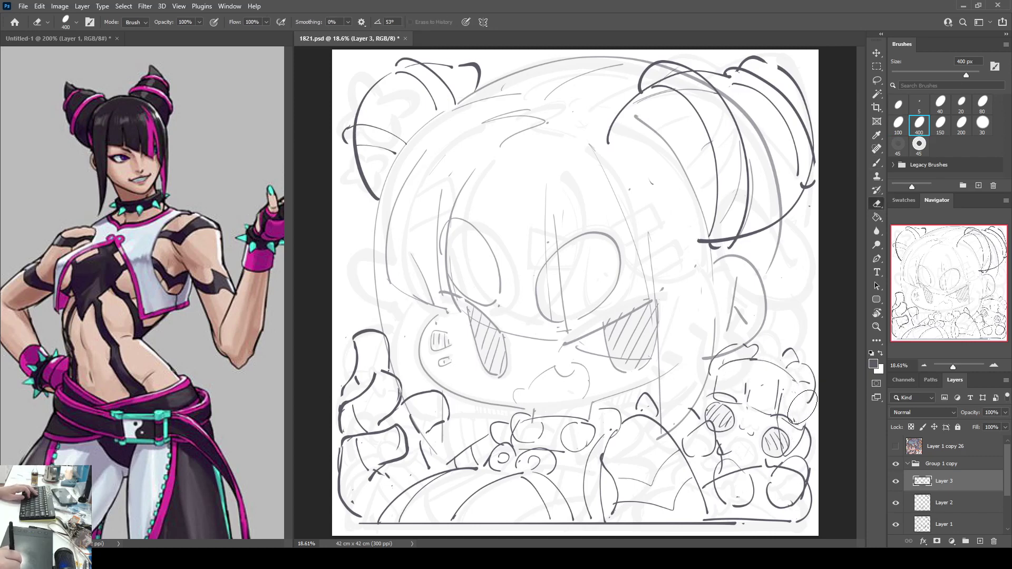
mouse_move(779, 420)
left_mouse_down()
mouse_move(791, 444)
mouse_move(799, 441)
mouse_move(797, 408)
mouse_move(788, 403)
mouse_move(806, 438)
left_mouse_up()
key("b")
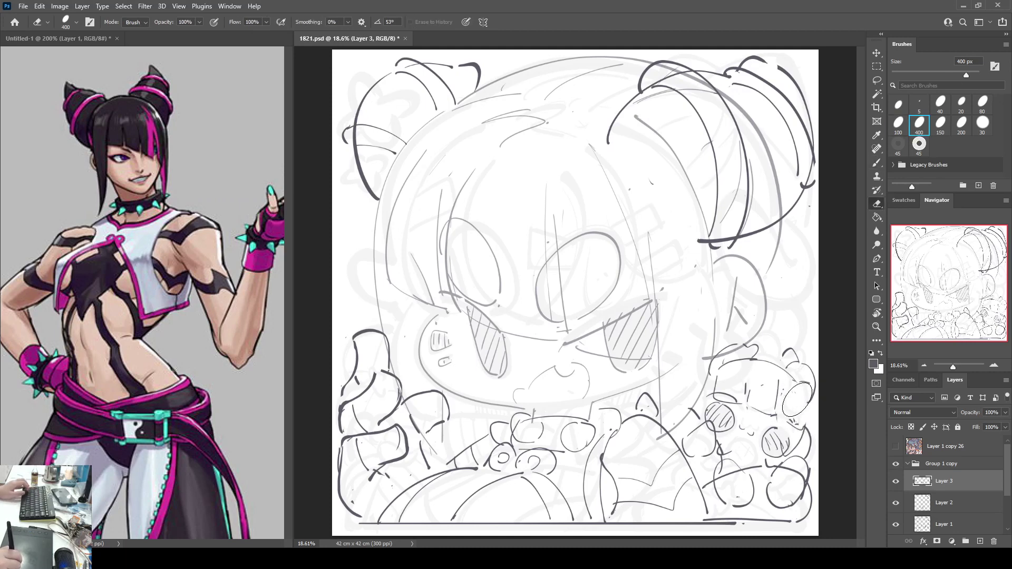
key("z")
key("b")
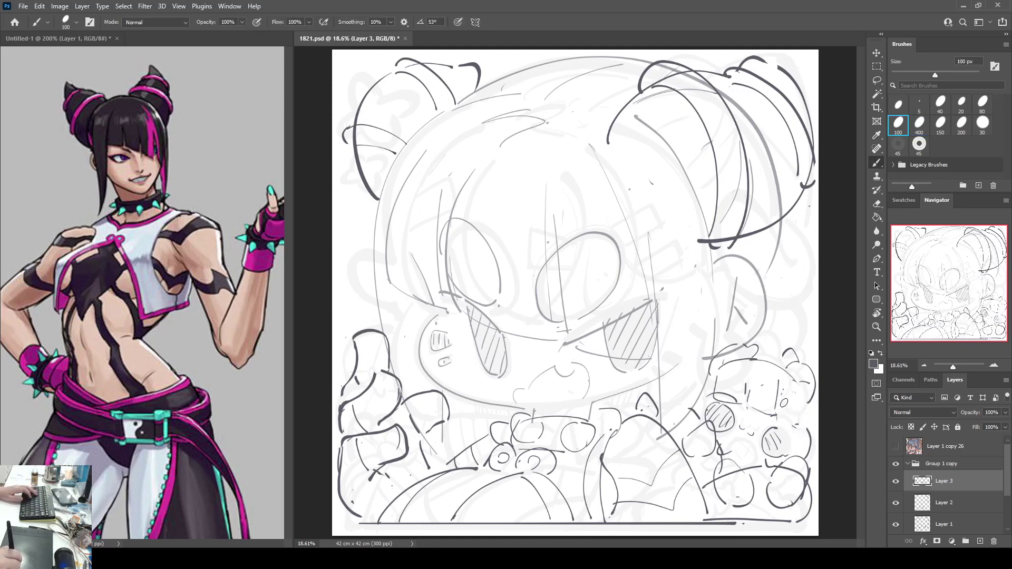
key("ctrl+z")
key("ctrl+z")
key("ctrl+z")
key("ctrl+z")
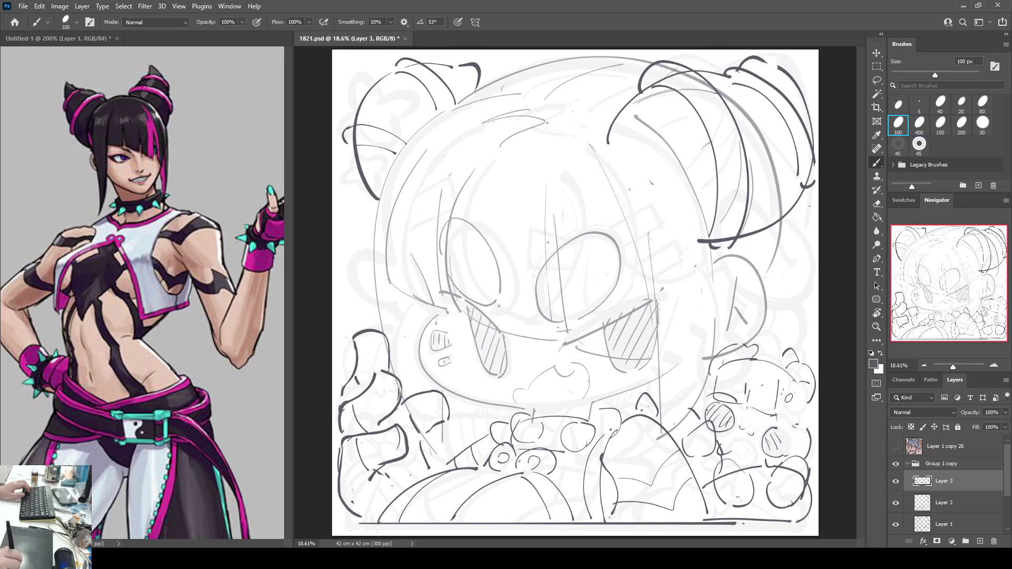
Step: Draw a hair lock over the small figure's outer cheek, restore the hatched eye's outline, and check the sketch in a flipped view
key("z")
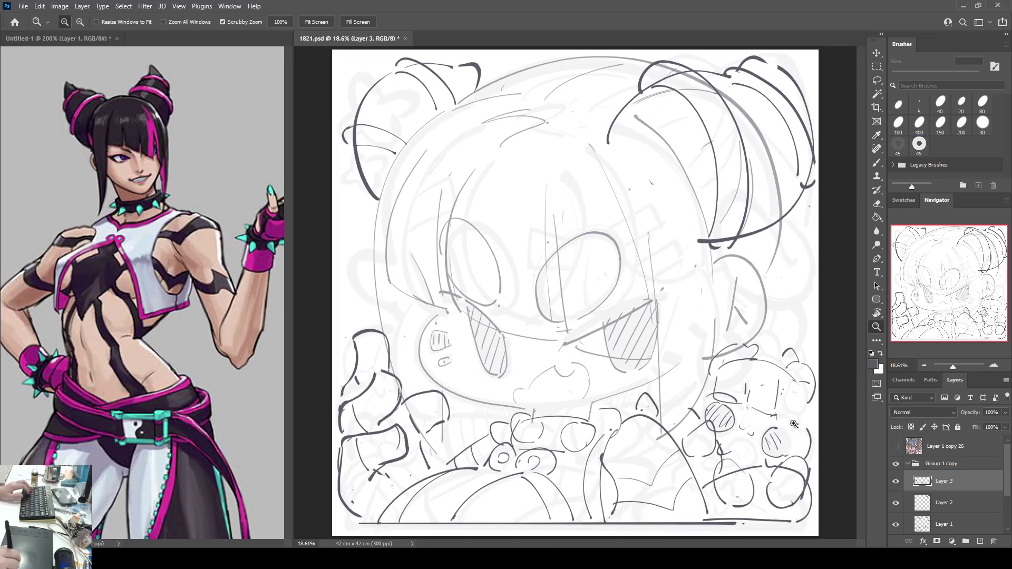
key("b")
left_click_drag(783, 396, 789, 450)
key("ctrl+z")
left_click_drag(783, 395, 791, 454)
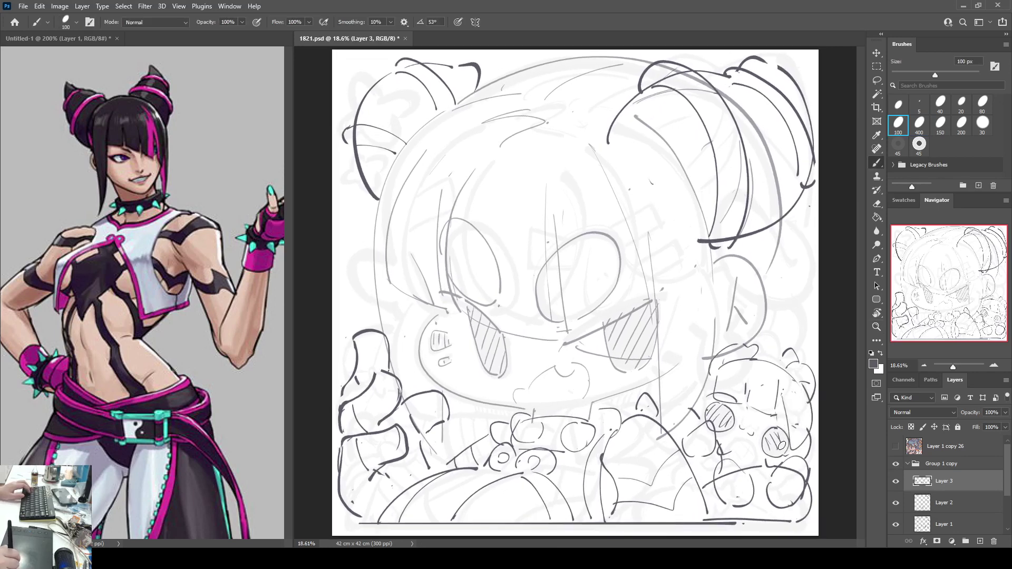
left_click_drag(773, 415, 793, 426)
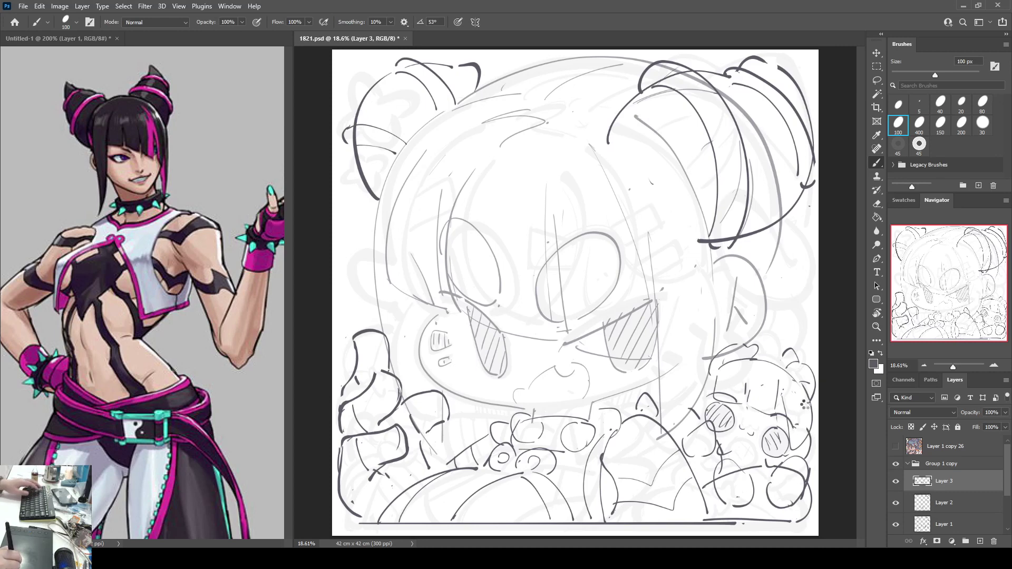
key("F2")
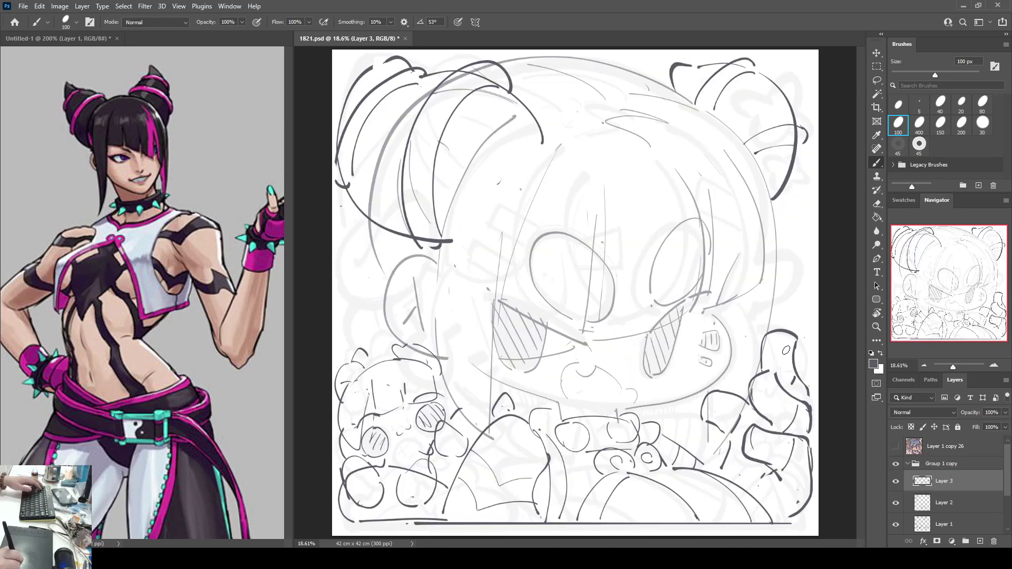
key("ctrl+shift+h")
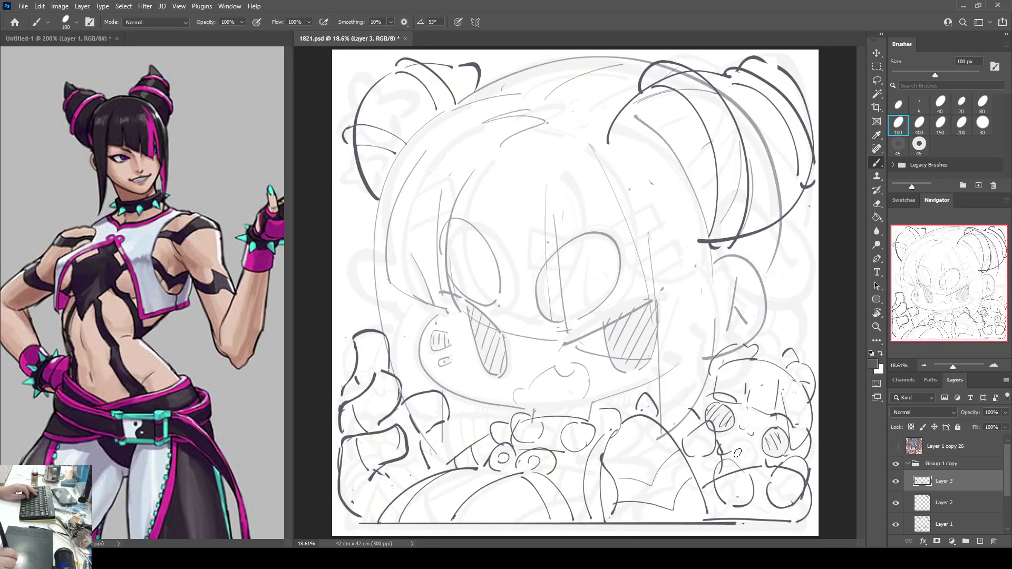
Step: Clean up the lines under the small figure's chin and along the inner side of its face
key("e")
mouse_move(740, 457)
left_mouse_down()
mouse_move(734, 446)
mouse_move(718, 450)
mouse_move(761, 464)
mouse_move(721, 454)
left_mouse_up()
key("b")
key("e")
key("b")
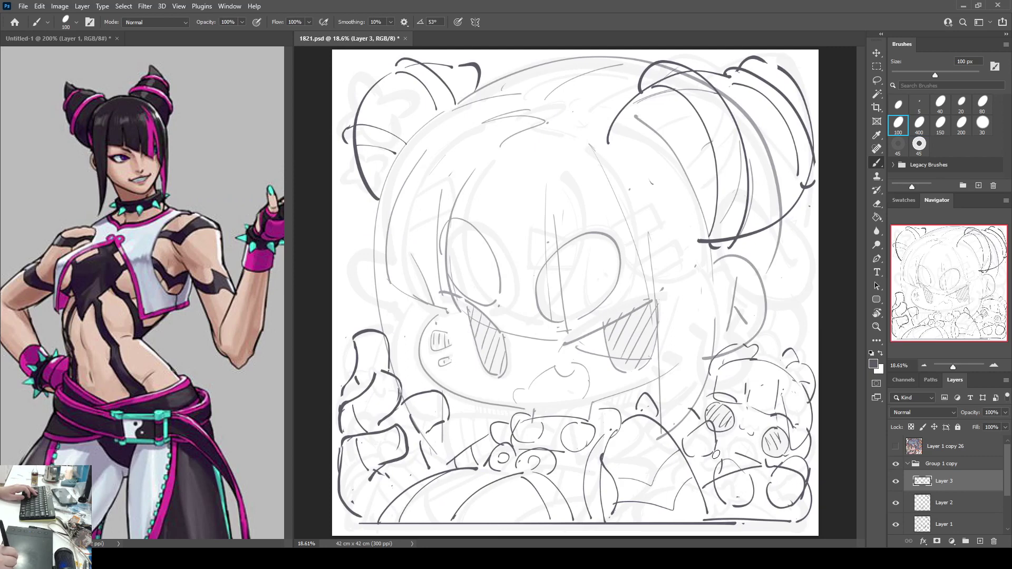
key("e")
key("b")
key("e")
key("b")
key("e")
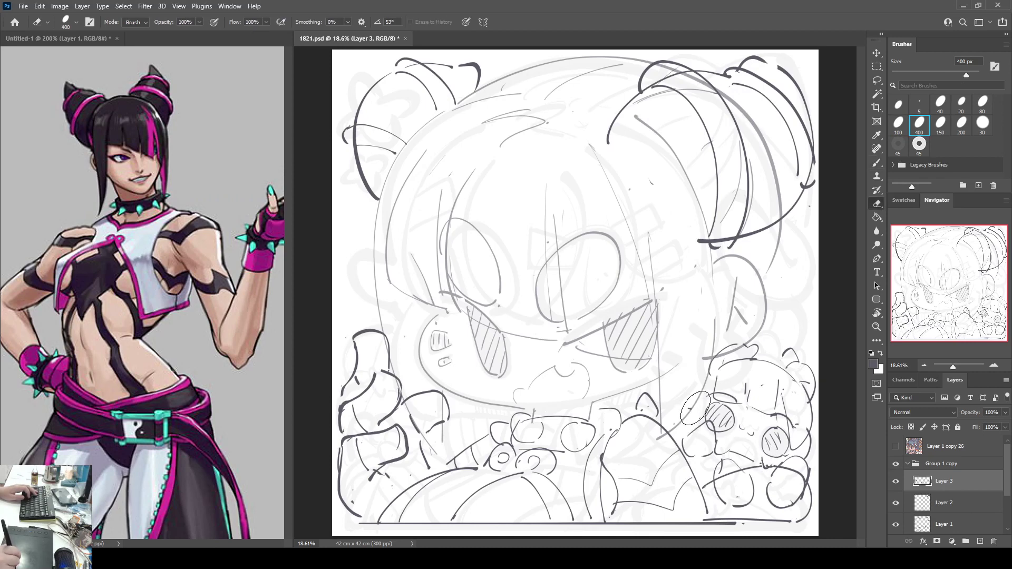
Step: Sketch the small figure's collar area below the chin and rework the curved lines beside its inner eye
key("b")
mouse_move(755, 458)
left_mouse_down()
mouse_move(740, 452)
mouse_move(755, 464)
left_mouse_up()
key("e")
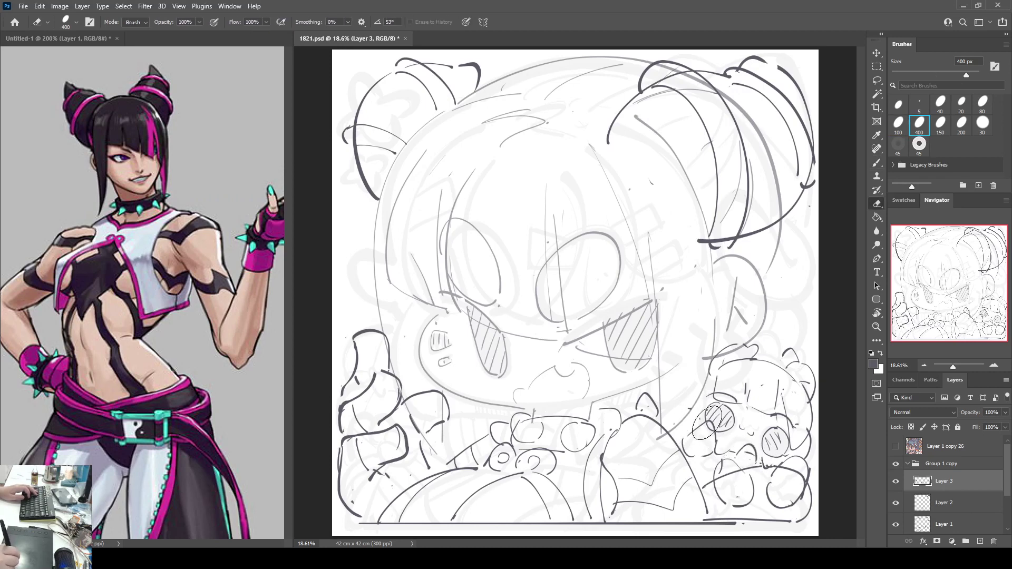
key("b")
mouse_move(698, 453)
left_mouse_down()
mouse_move(688, 433)
mouse_move(715, 444)
left_mouse_up()
key("e")
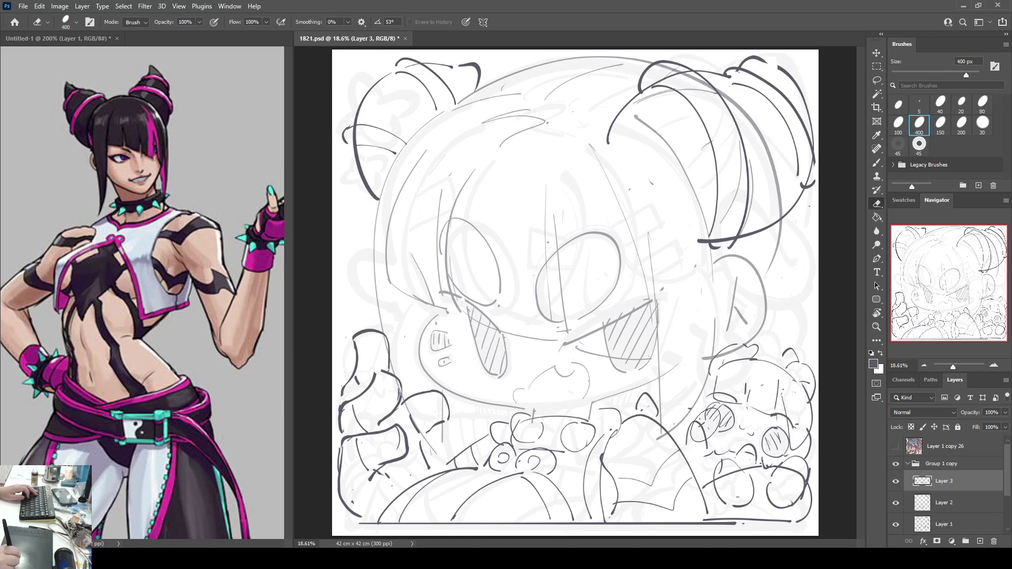
Step: Refine the hair lines along the inner side of the small figure's face and tidy its collar area
key("b")
key("e")
key("b")
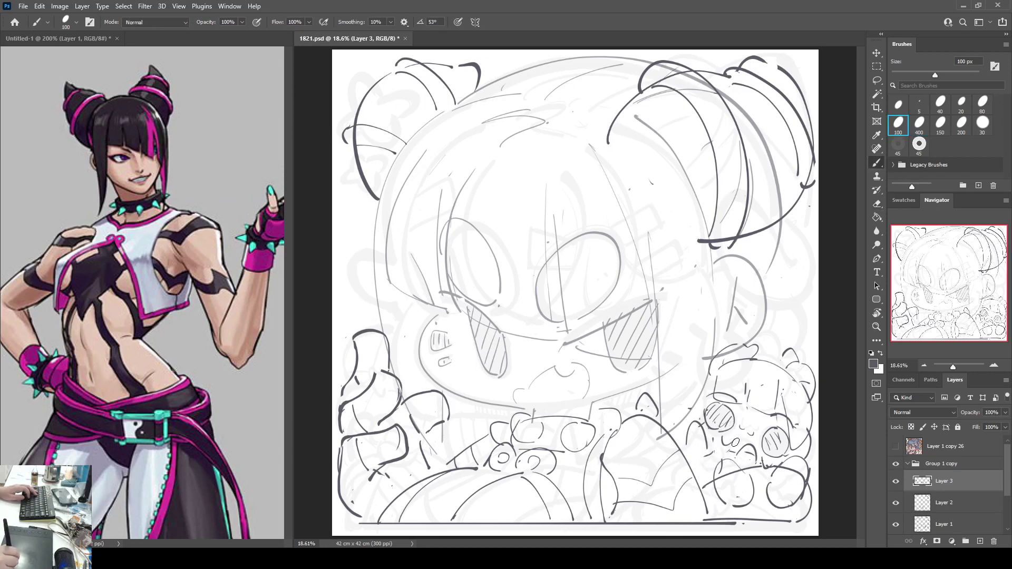
key("e")
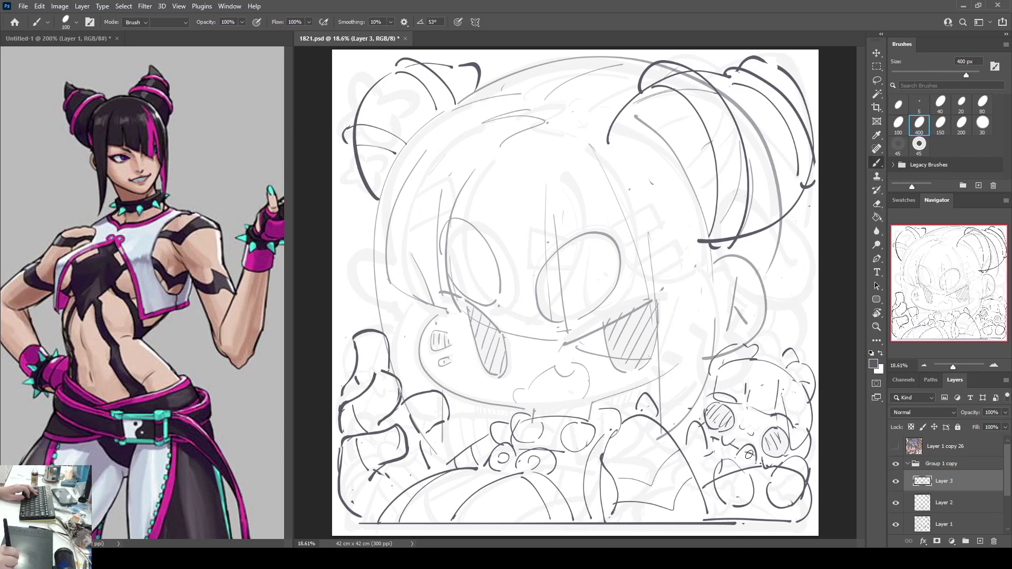
key("b")
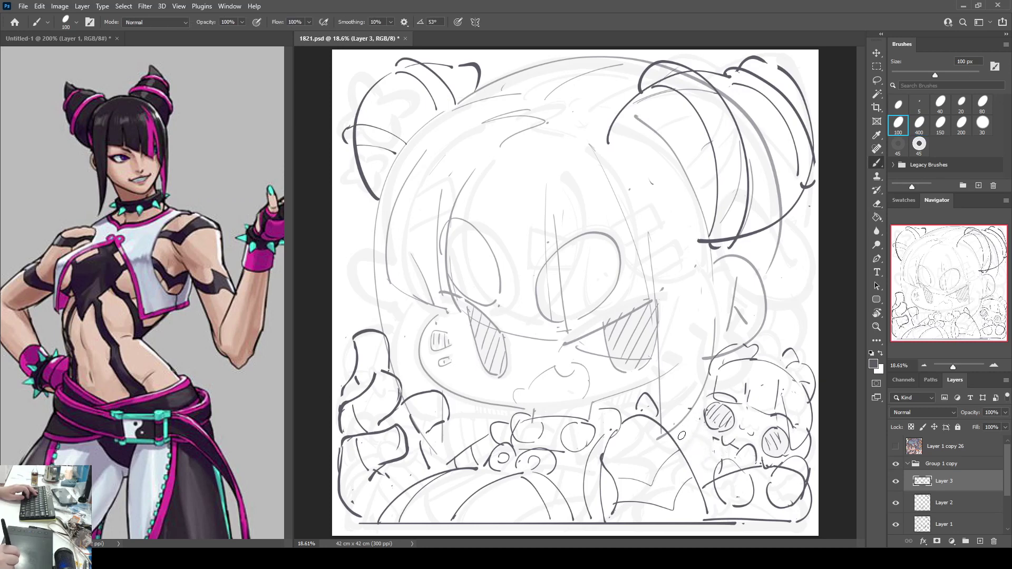
Step: Erase the main character's shoulder spike, darken the head's outer contours, and mark an X above the small figure
key("e")
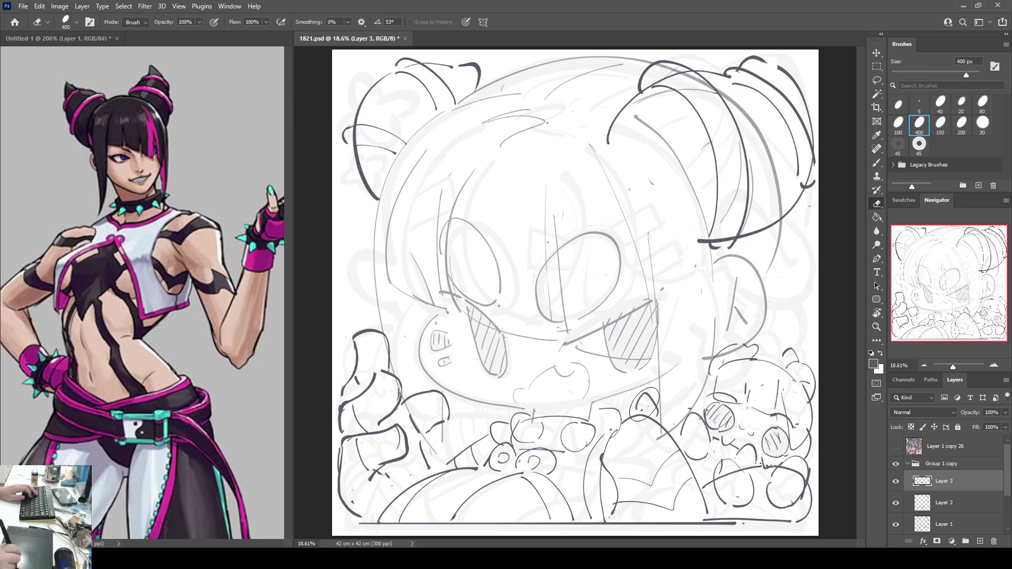
key("b")
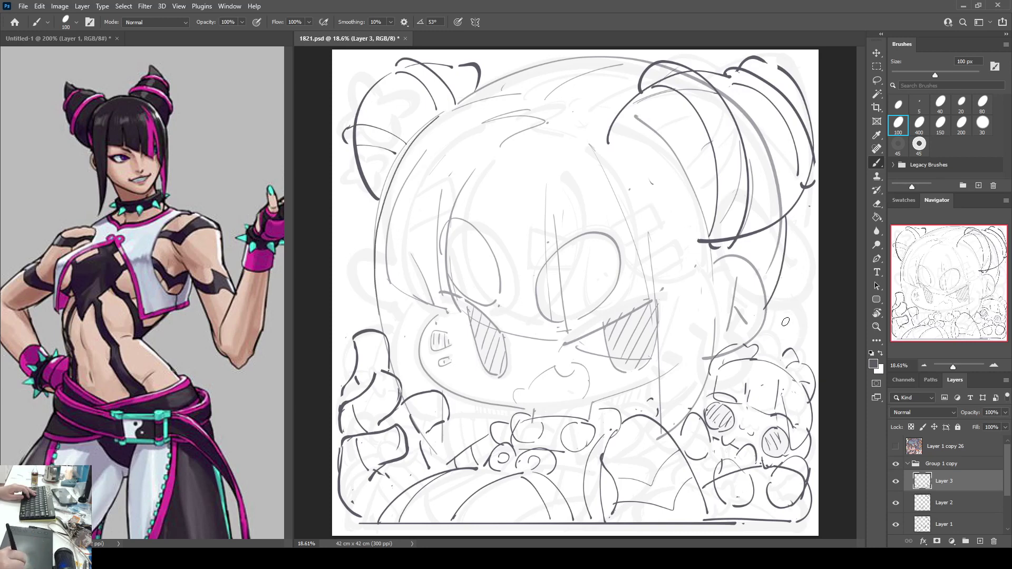
mouse_move(778, 311)
left_mouse_down()
mouse_move(802, 328)
mouse_move(776, 334)
left_mouse_up()
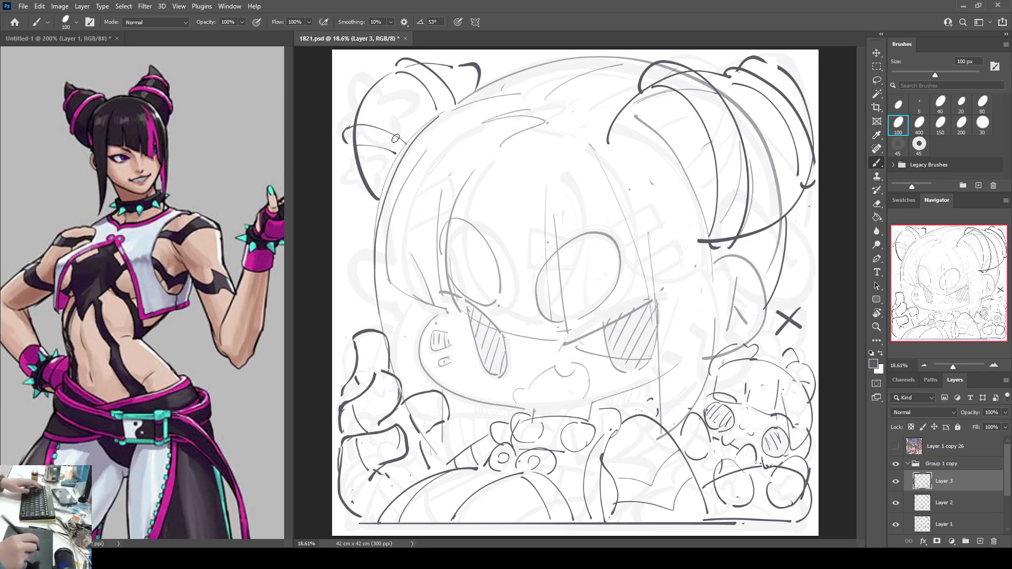
key("F2")
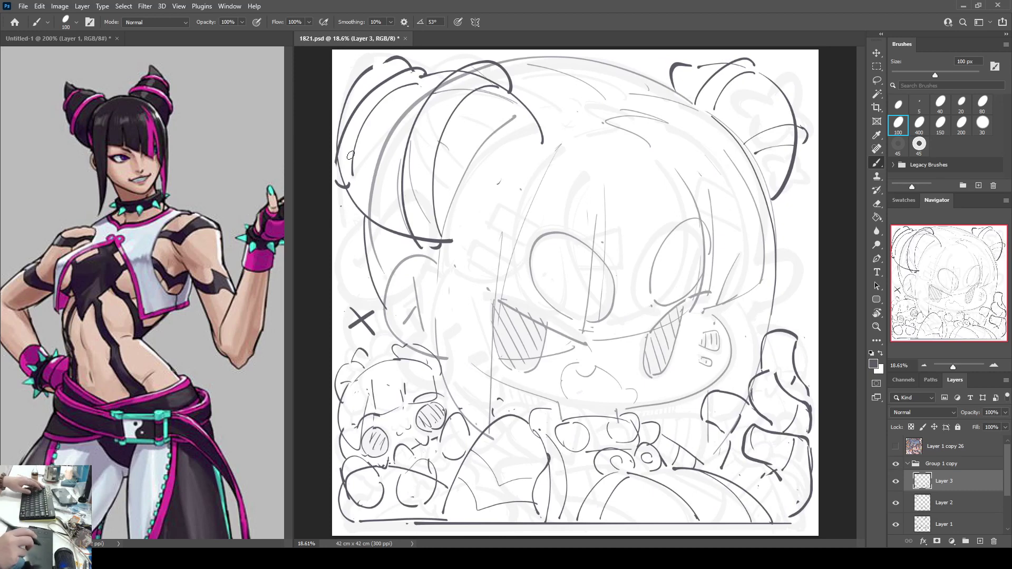
key("ctrl+shift+h")
Step: Draw slanted angry lid lines over the small figure's hatched eyes and save the file
key("period")
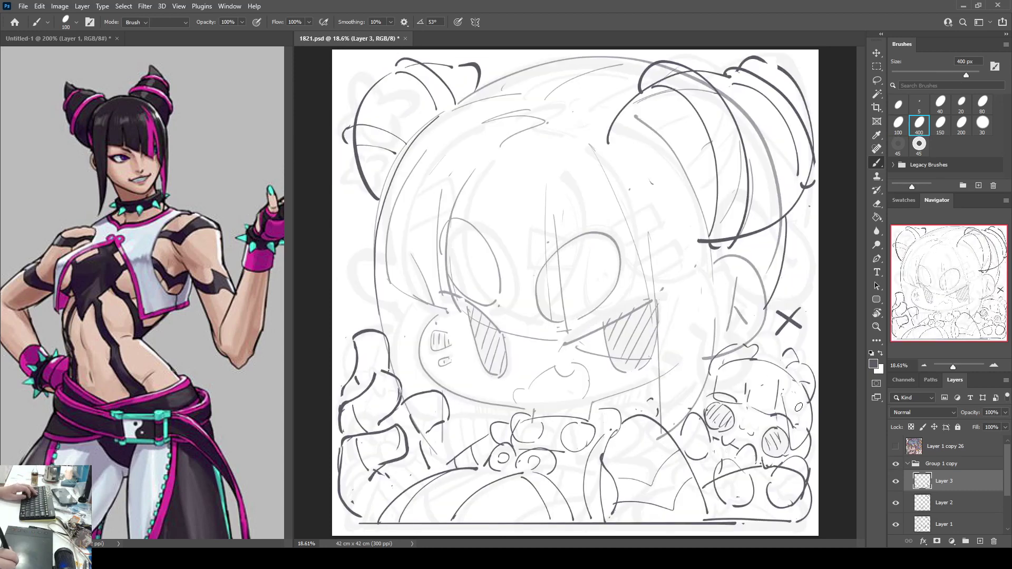
key("comma")
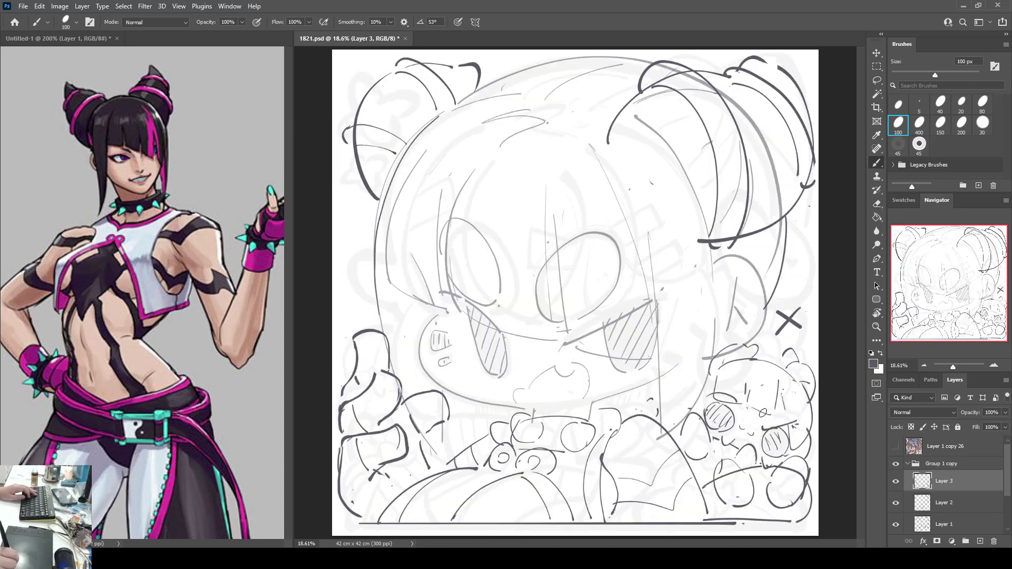
key("e")
mouse_move(718, 393)
left_mouse_down()
mouse_move(728, 396)
mouse_move(718, 392)
left_mouse_up()
key("b")
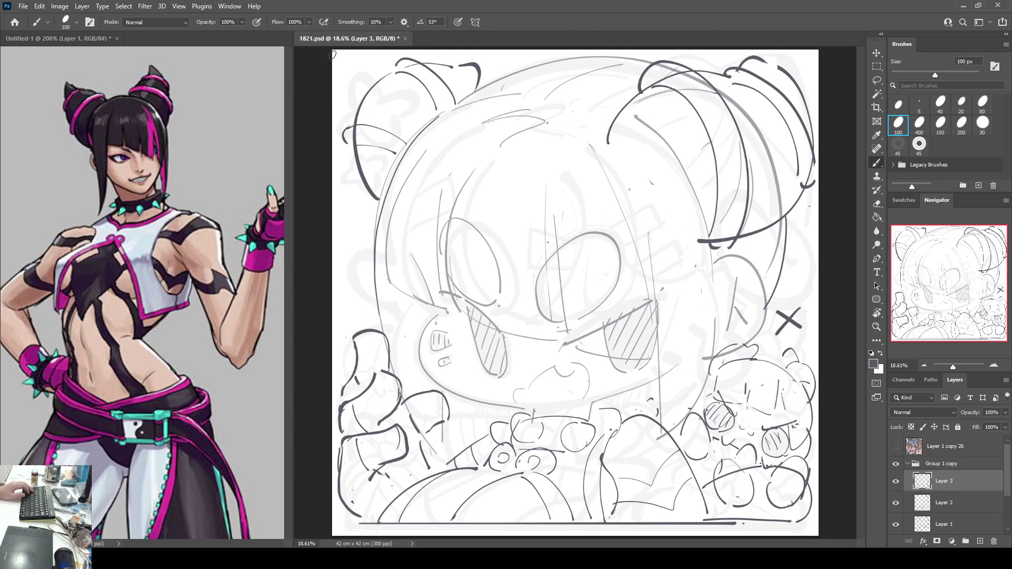
key("ctrl+s")
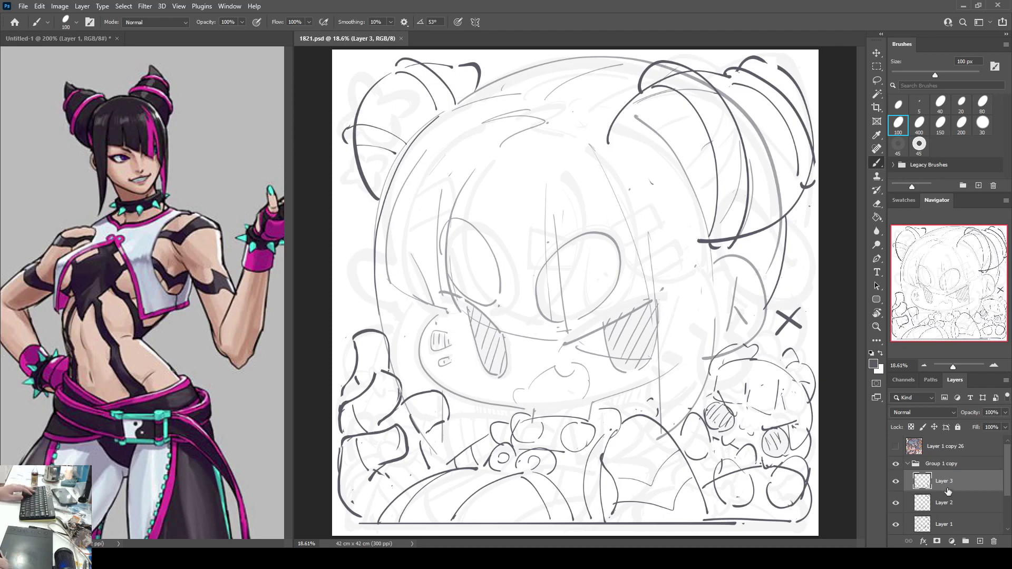
Step: Duplicate the Group 1 copy sketch group, merge both copies into one layer, and lower its fill to 24%
left_click(908, 467)
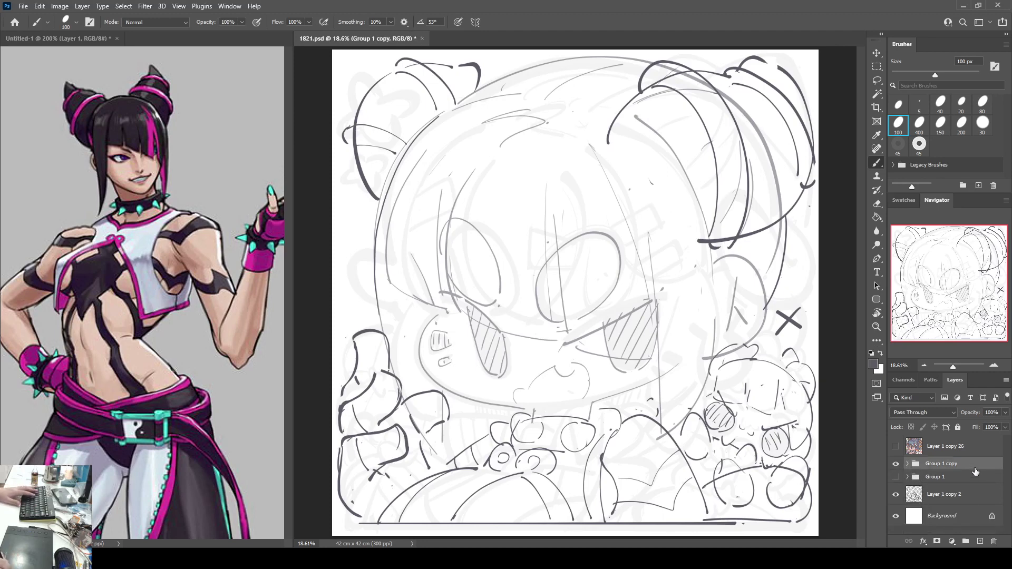
key("ctrl+j")
key("ctrl+e")
left_click(956, 485)
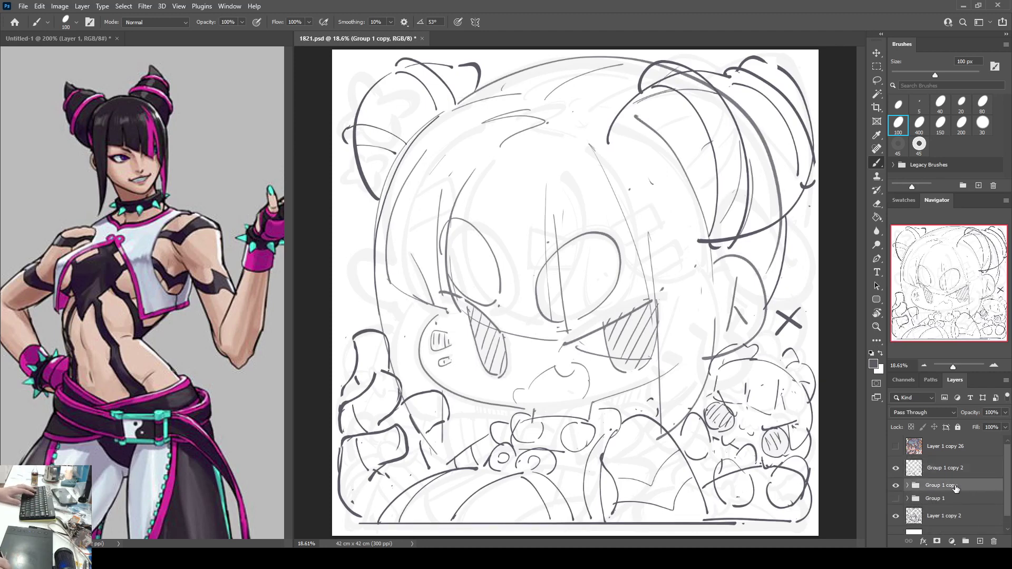
key("ctrl+e")
left_click(953, 465, "shift")
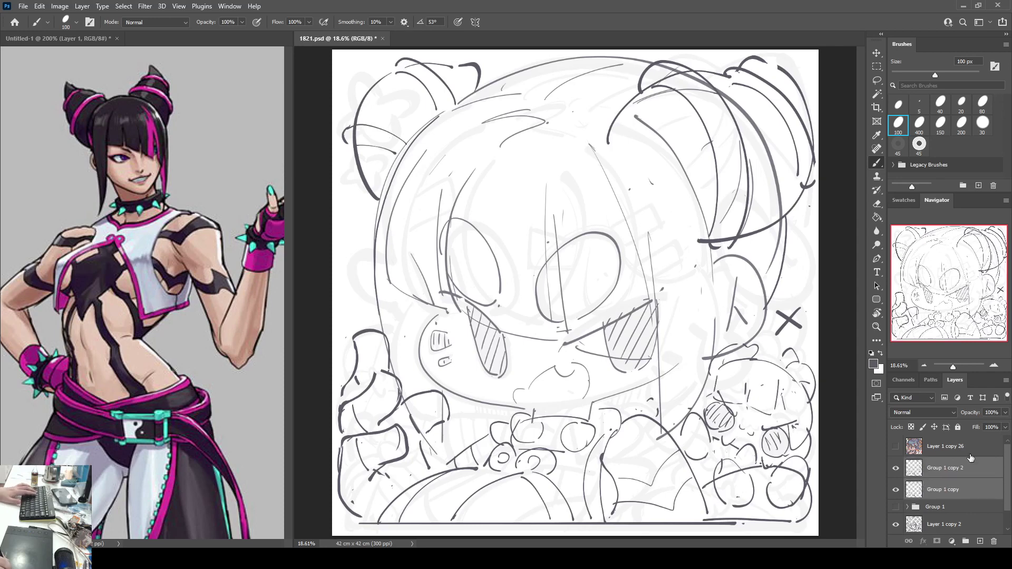
key("ctrl+e")
key("shift+2")
key("shift+4")
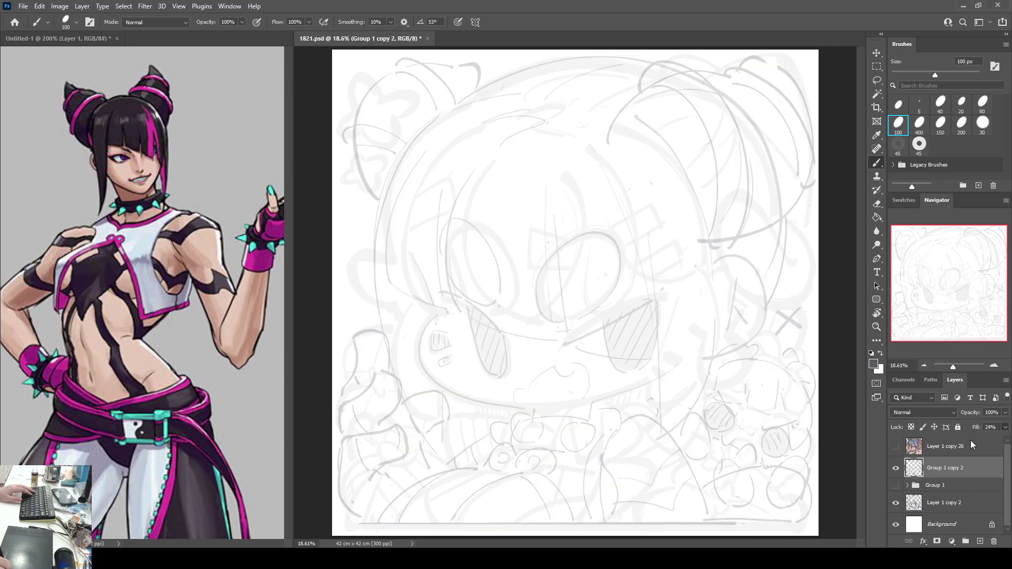
Step: Compare the canvas with and without the old rough sketch on Layer 1 copy 2, then lower that layer's fill further
left_click(897, 504)
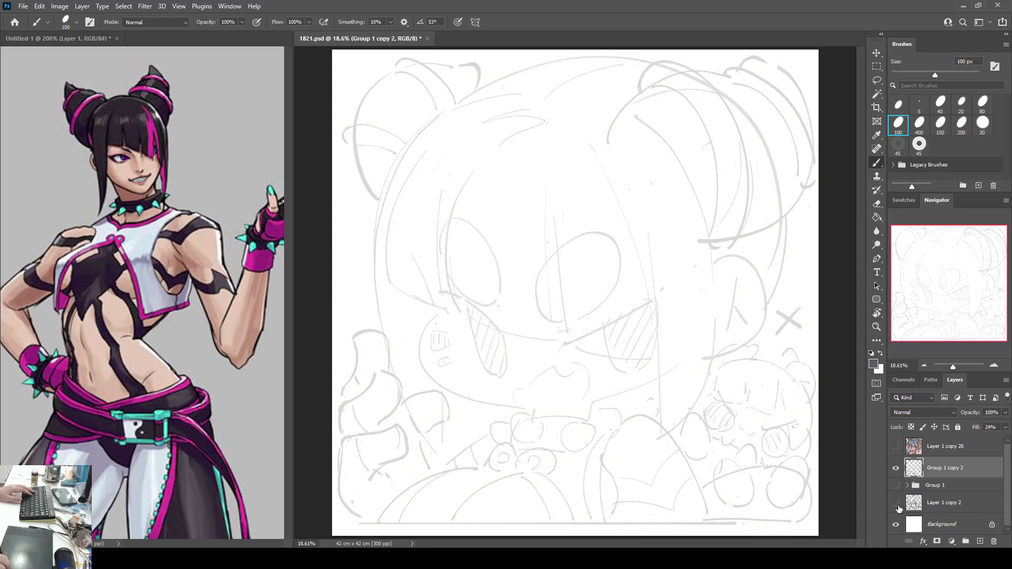
left_click(896, 503)
left_click(914, 504)
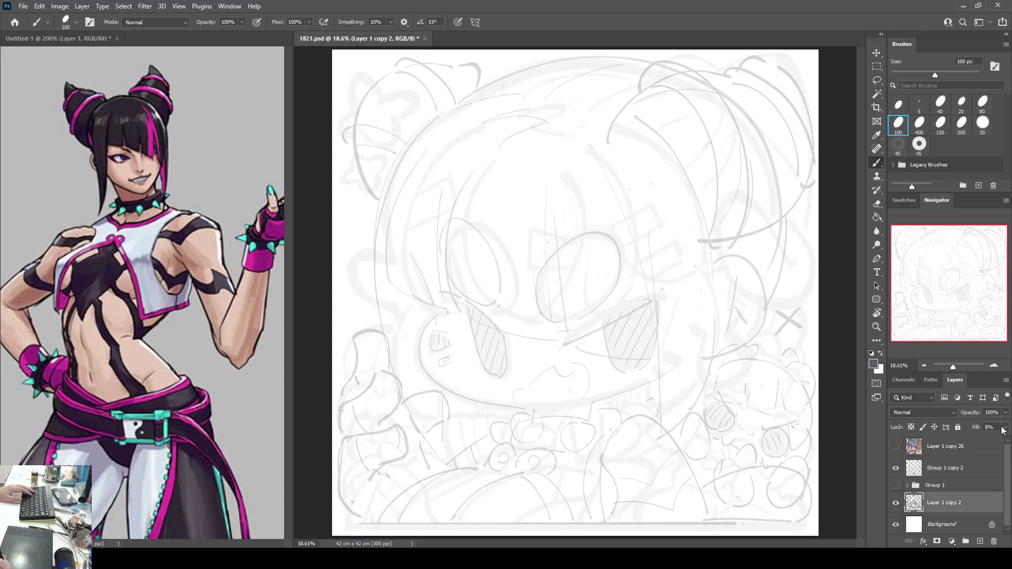
left_click_drag(995, 428, 981, 435)
type("4")
key("Return")
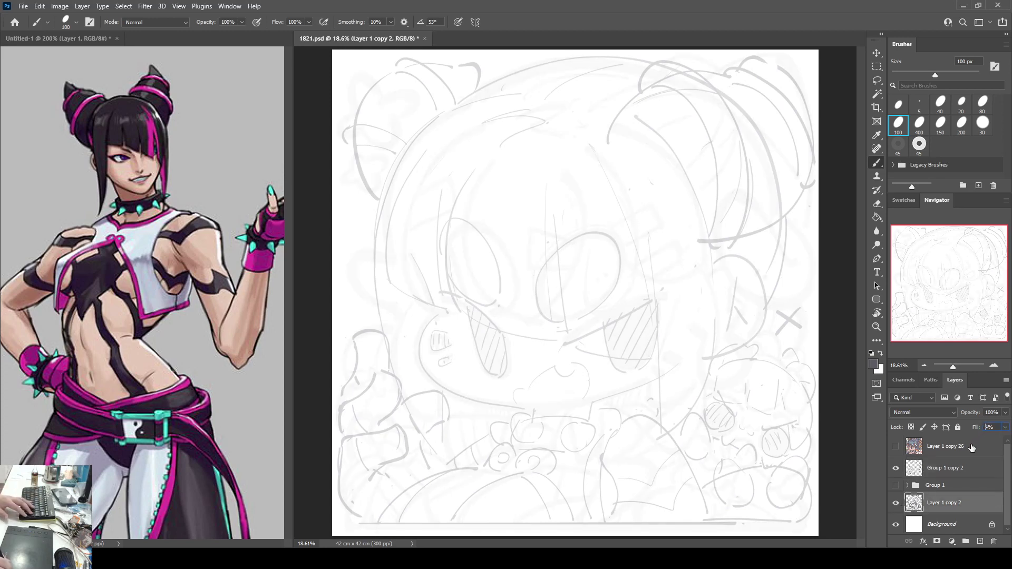
left_click(957, 471)
left_click(980, 541)
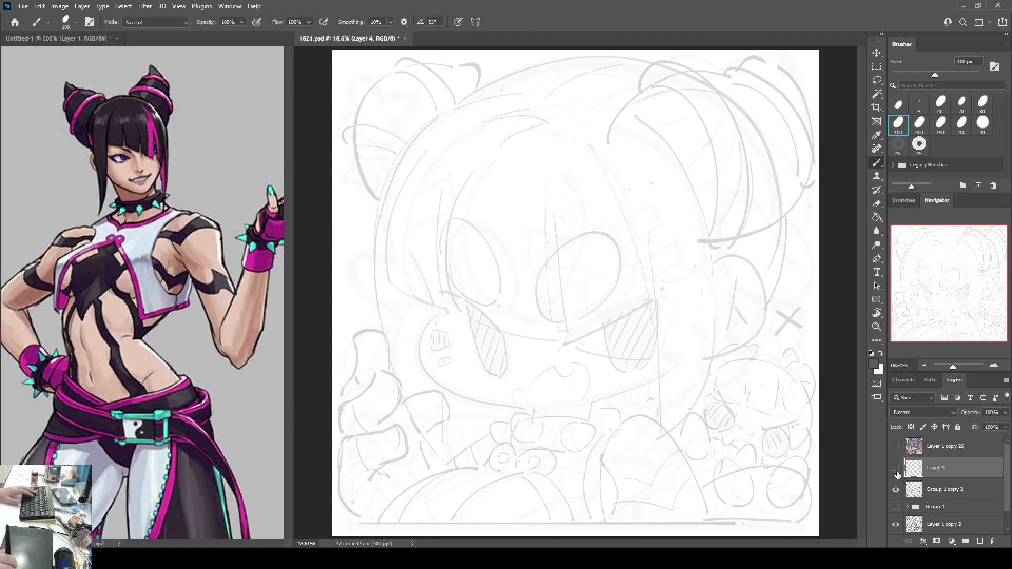
left_click(897, 469)
left_click(897, 468)
left_click(896, 490)
left_click(896, 490)
left_click(898, 469)
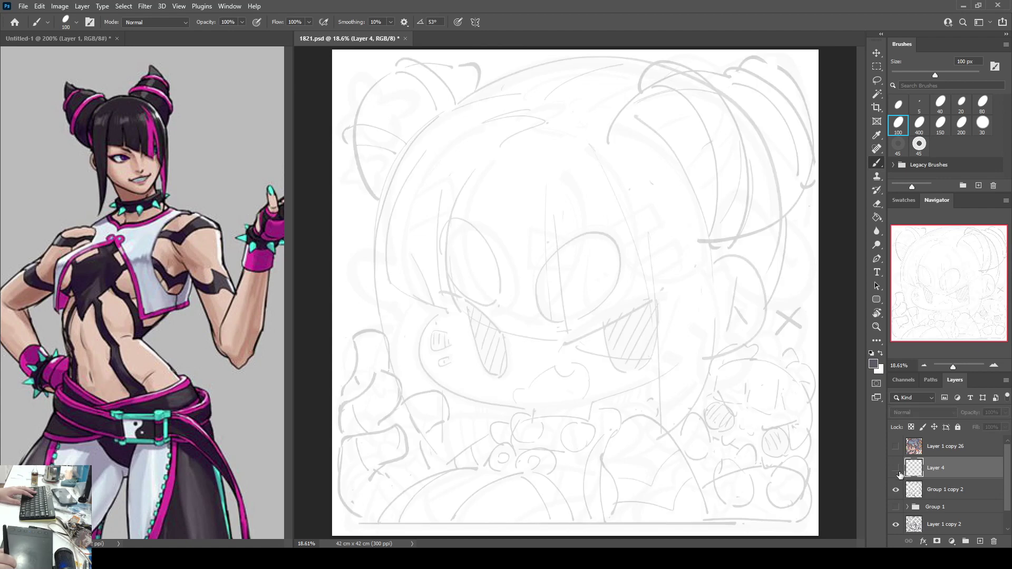
left_click(897, 468)
left_click(993, 540)
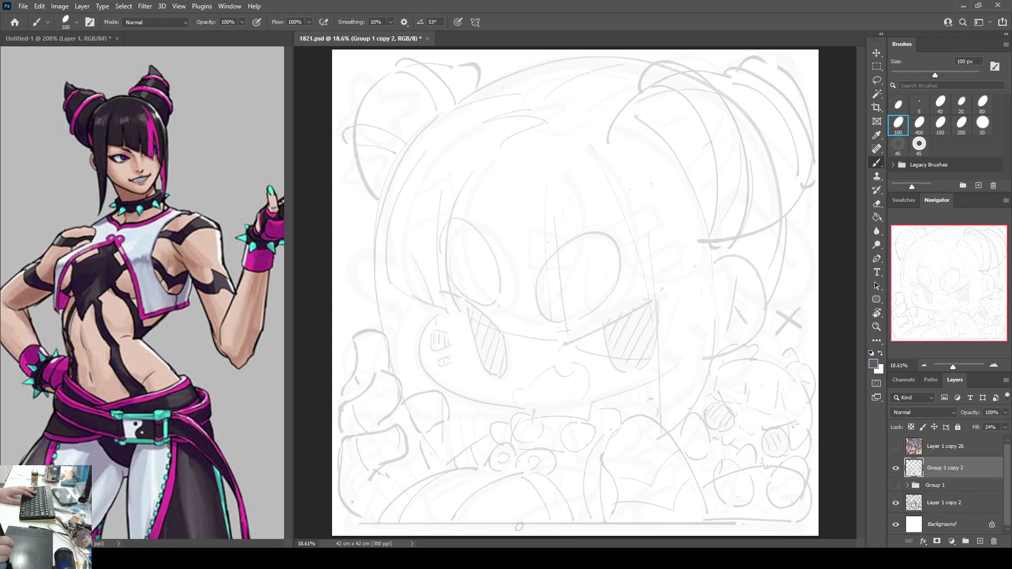
Step: Set the Group 1 copy 2 layer's fill to 100%, duplicate the layer, and hide the original
left_click(1008, 439)
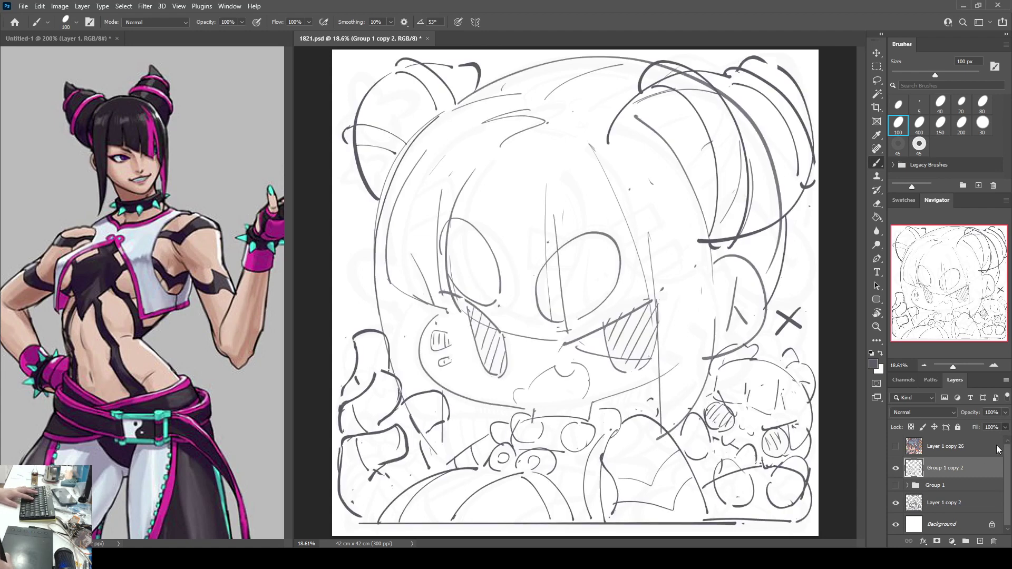
key("ctrl+j")
left_click(896, 490)
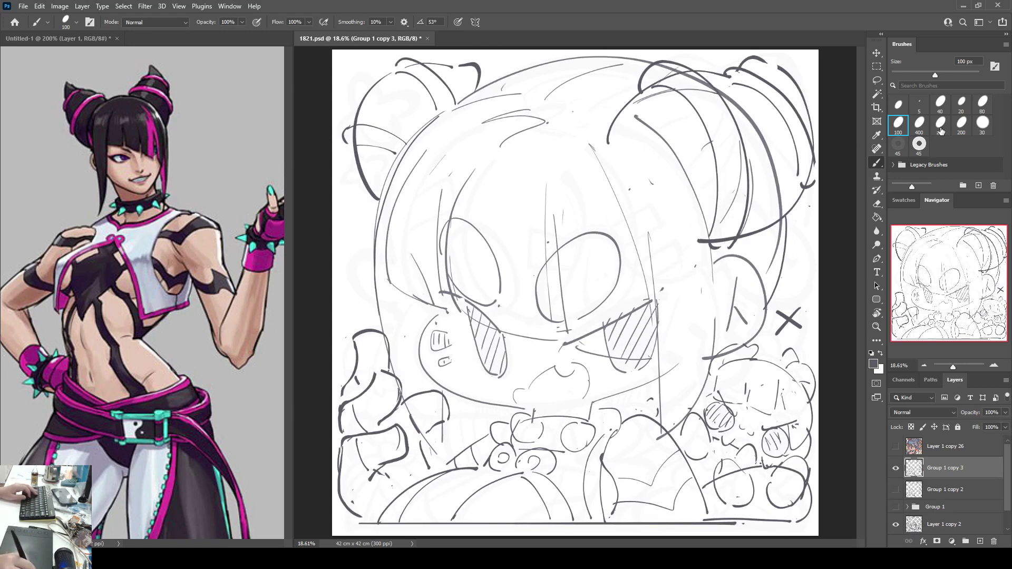
Step: With the 400 px brush, thicken the left hair bun's outer outline and draw both edges of its lower band boldly
left_click(920, 124)
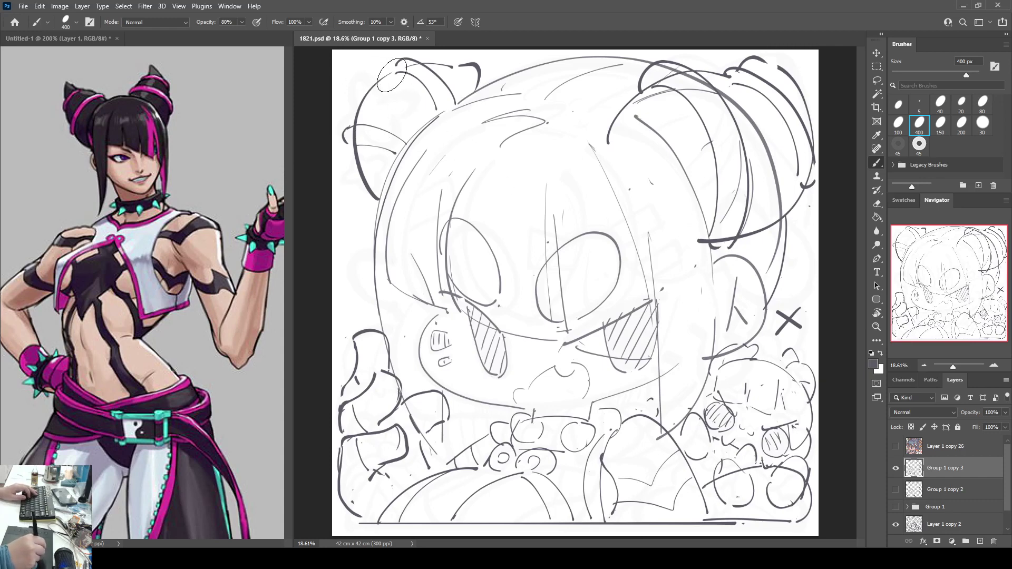
mouse_move(399, 68)
left_mouse_down()
mouse_move(372, 85)
mouse_move(356, 129)
mouse_move(345, 131)
mouse_move(339, 143)
mouse_move(351, 152)
mouse_move(354, 126)
mouse_move(340, 139)
mouse_move(357, 148)
mouse_move(350, 124)
mouse_move(340, 151)
mouse_move(362, 151)
mouse_move(351, 155)
mouse_move(378, 199)
left_mouse_up()
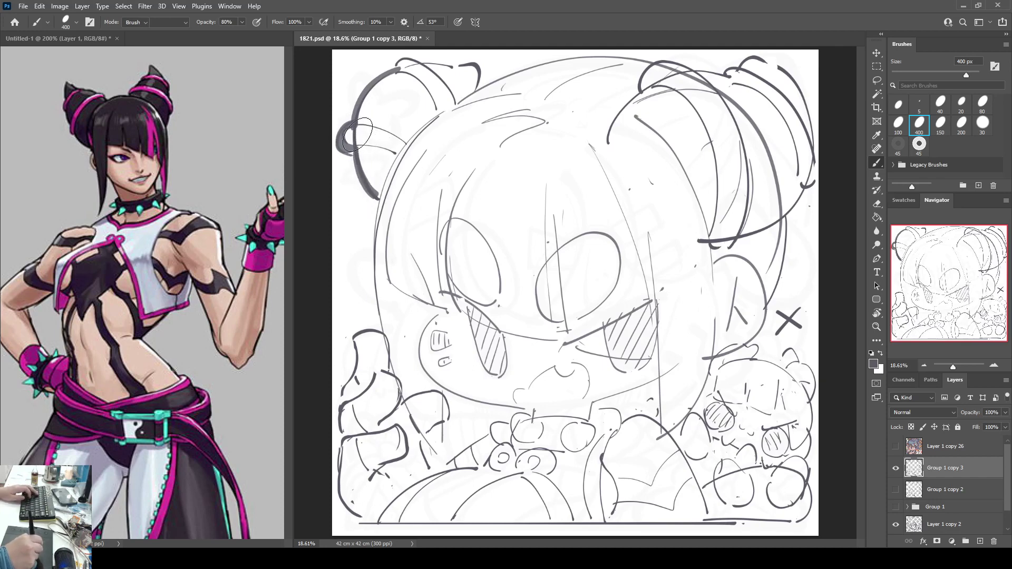
key("e")
key("b")
left_click_drag(350, 150, 394, 152)
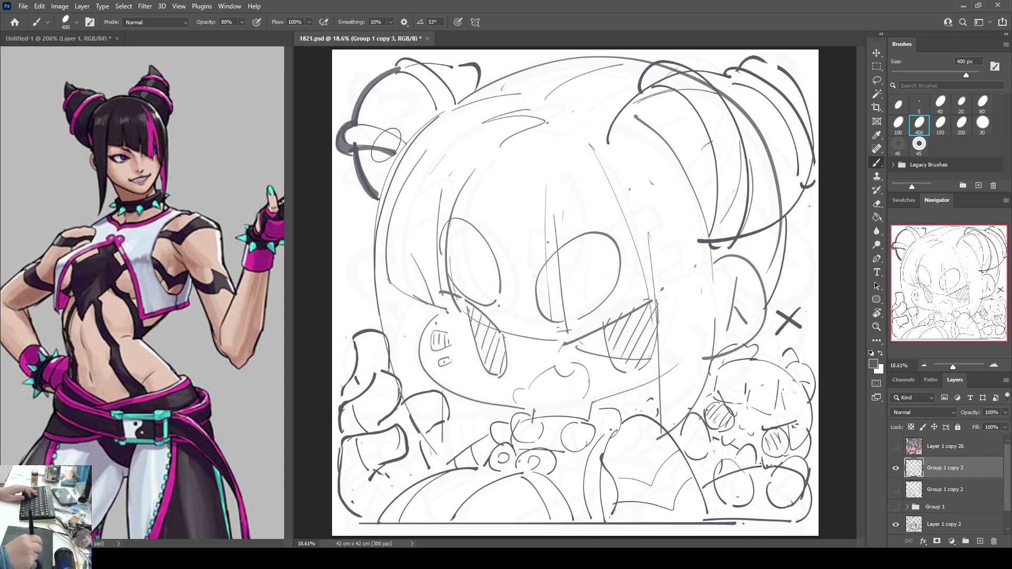
left_click_drag(352, 125, 403, 142)
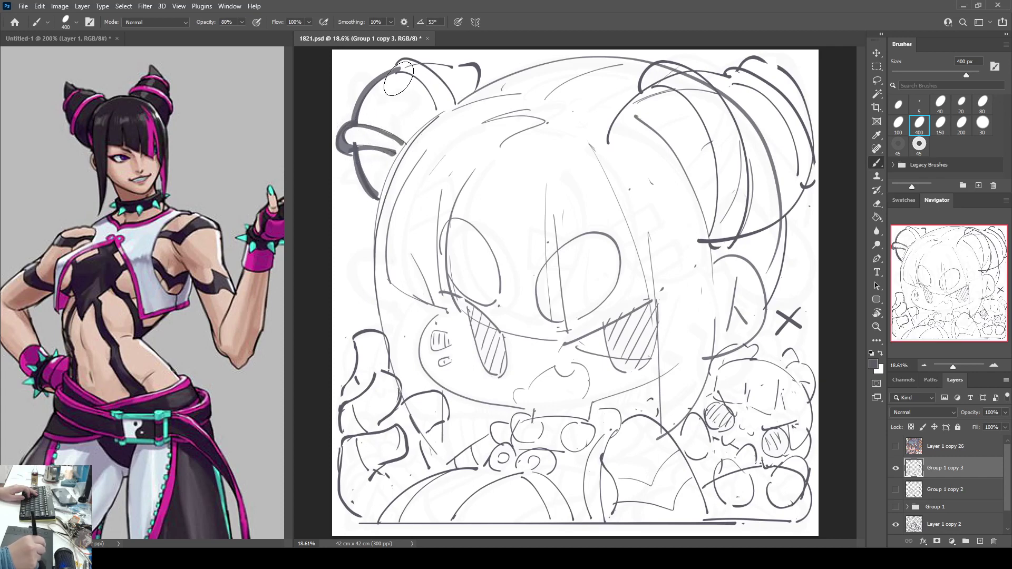
Step: Draw bold double lines for the left bun's upper band and thicken the outline of its curled tip
mouse_move(393, 74)
left_mouse_down()
mouse_move(411, 76)
mouse_move(437, 109)
left_mouse_up()
mouse_move(393, 66)
left_mouse_down()
mouse_move(443, 85)
mouse_move(454, 101)
mouse_move(408, 58)
mouse_move(451, 103)
left_mouse_up()
key("ctrl+z")
key("e")
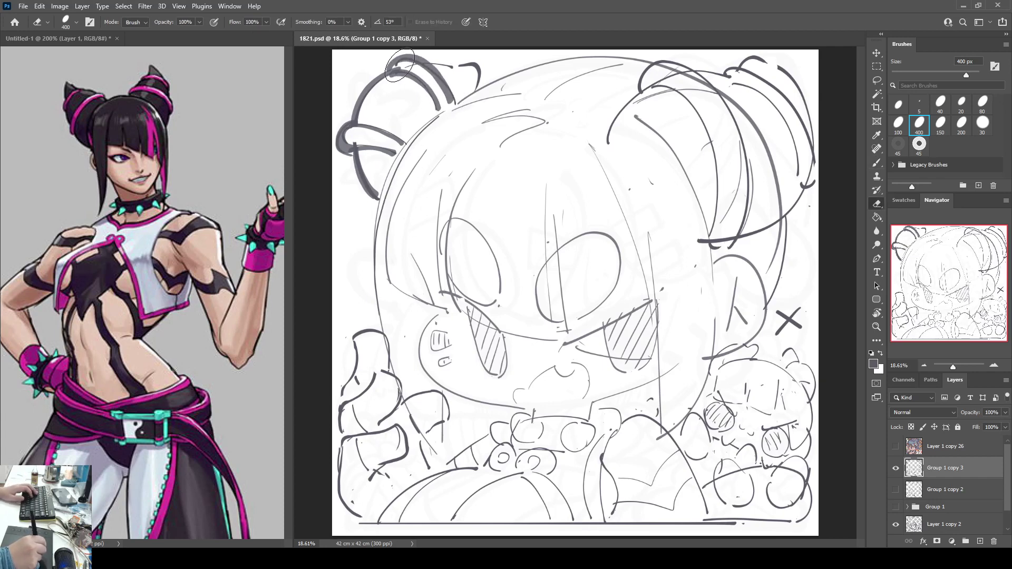
mouse_move(399, 65)
left_mouse_down()
mouse_move(426, 73)
mouse_move(442, 96)
mouse_move(484, 87)
left_mouse_up()
Step: Add small dots and shading strokes to the left bun, and darken the head contour beside its base
key("b")
left_click(395, 111)
key("e")
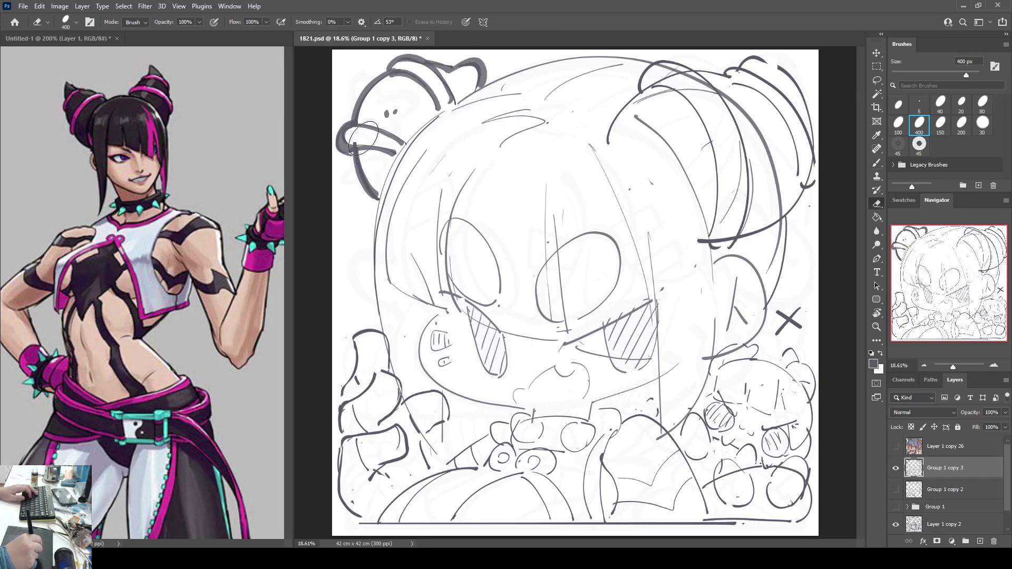
key("b")
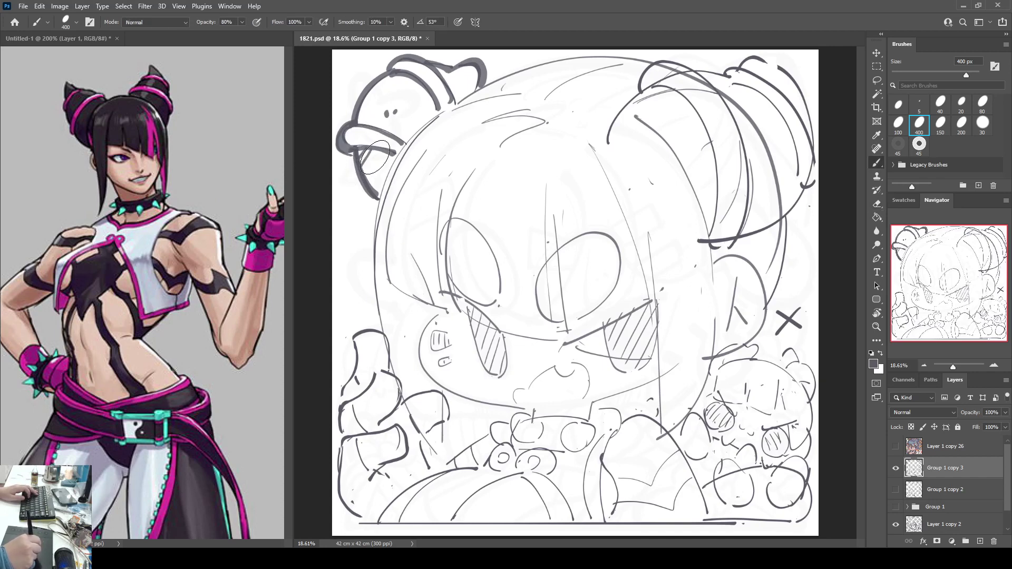
left_click_drag(417, 137, 395, 176)
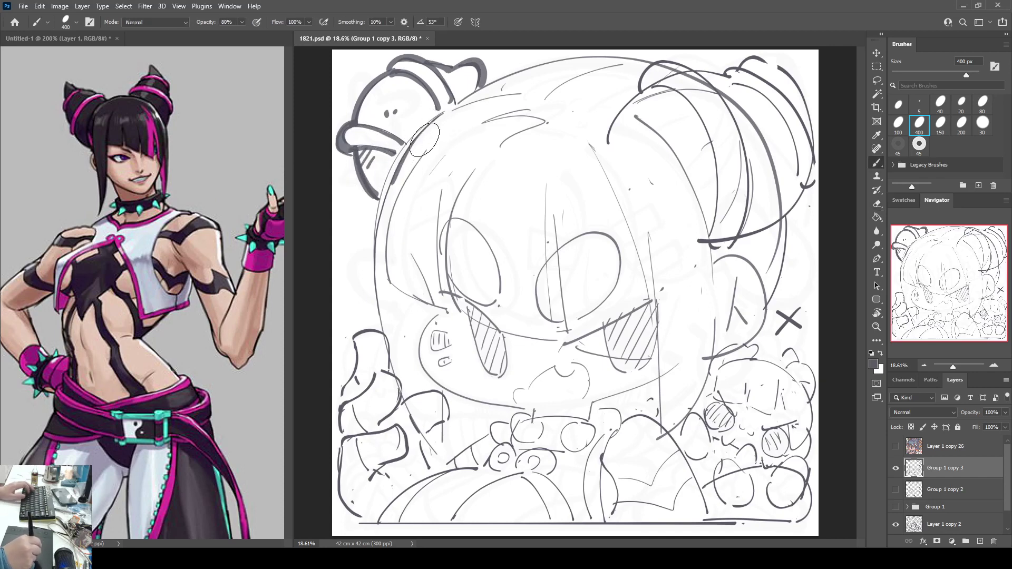
Step: Ink the head's outer contour in one thick curve from beside the small hair bun down to the raised thumb
key("ctrl+z")
mouse_move(448, 111)
left_mouse_down()
mouse_move(423, 127)
mouse_move(386, 180)
mouse_move(370, 266)
left_mouse_up()
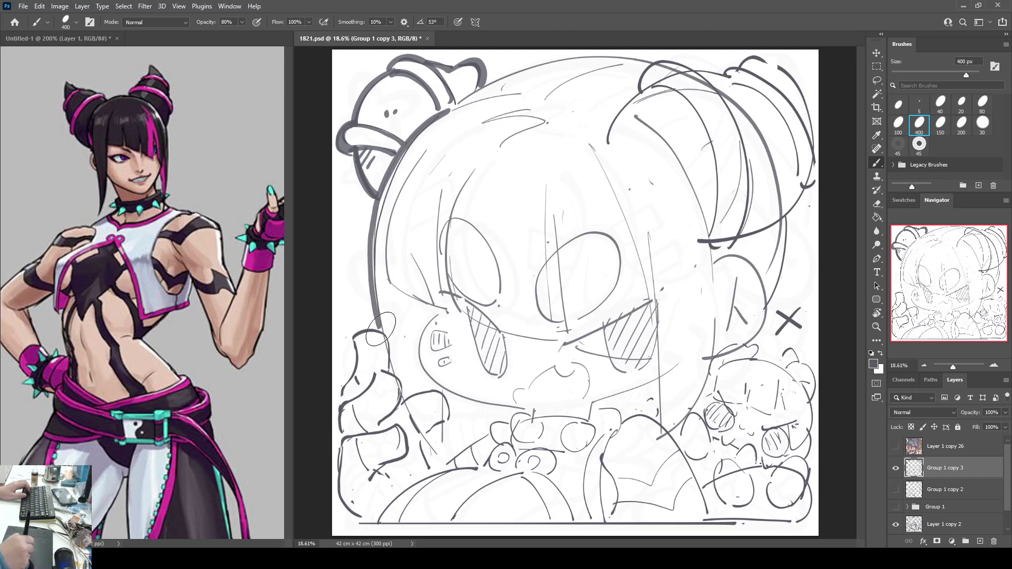
key("ctrl+z")
mouse_move(453, 104)
left_mouse_down()
mouse_move(389, 193)
mouse_move(377, 259)
left_mouse_up()
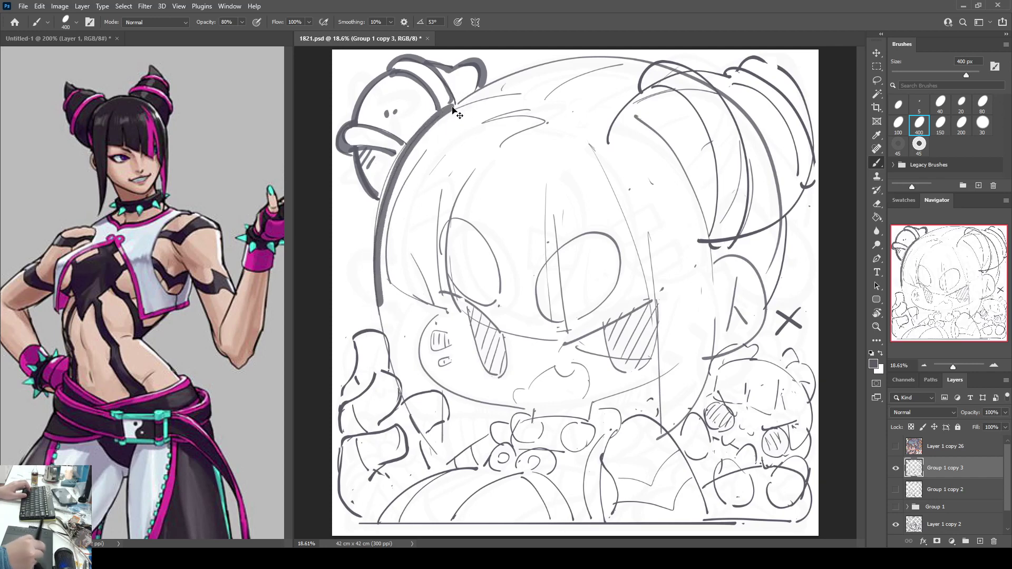
key("ctrl+z")
mouse_move(452, 105)
left_mouse_down()
mouse_move(379, 188)
mouse_move(365, 262)
mouse_move(371, 313)
mouse_move(451, 102)
mouse_move(399, 165)
mouse_move(377, 229)
mouse_move(383, 335)
mouse_move(347, 385)
left_mouse_up()
key("ctrl+z")
key("ctrl+z")
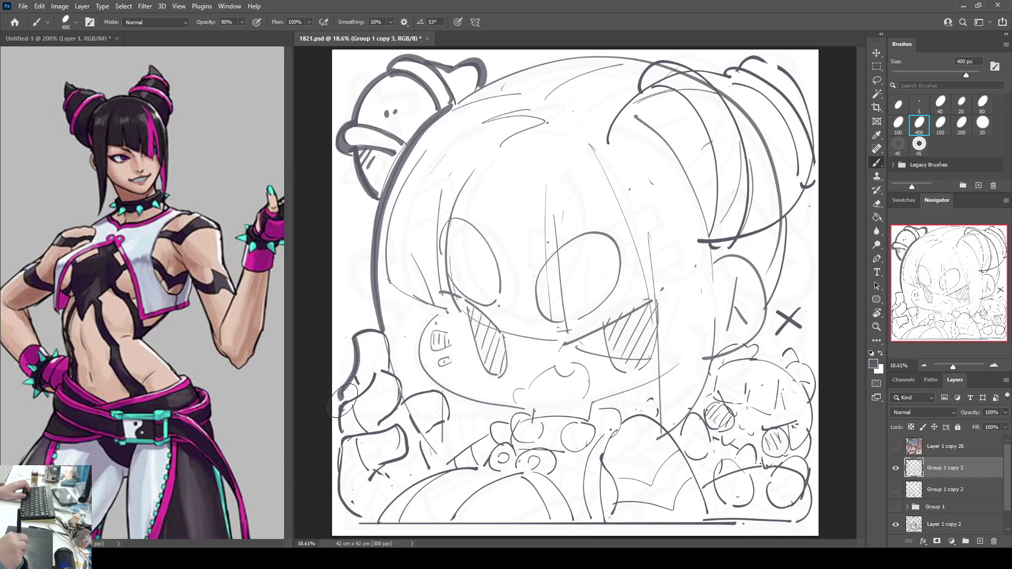
Step: Ink the thumbs-up hand over the sketch, covering the thumb, folded fingers and outer edge down to the baseline
mouse_move(357, 337)
left_mouse_down()
mouse_move(382, 333)
mouse_move(388, 378)
mouse_move(348, 405)
mouse_move(380, 372)
mouse_move(398, 396)
mouse_move(382, 419)
mouse_move(373, 391)
mouse_move(343, 429)
left_mouse_up()
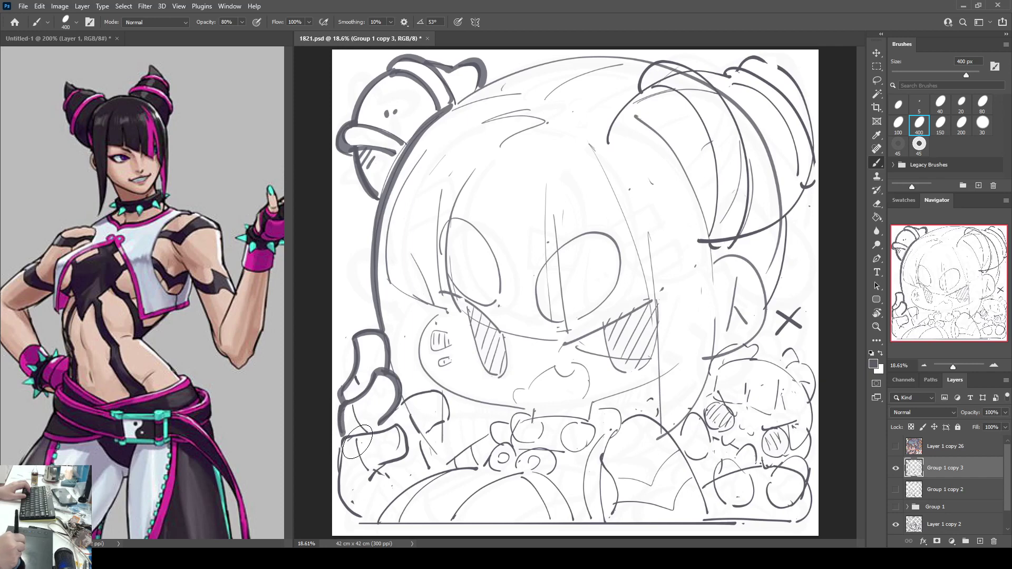
left_click_drag(340, 470, 341, 498)
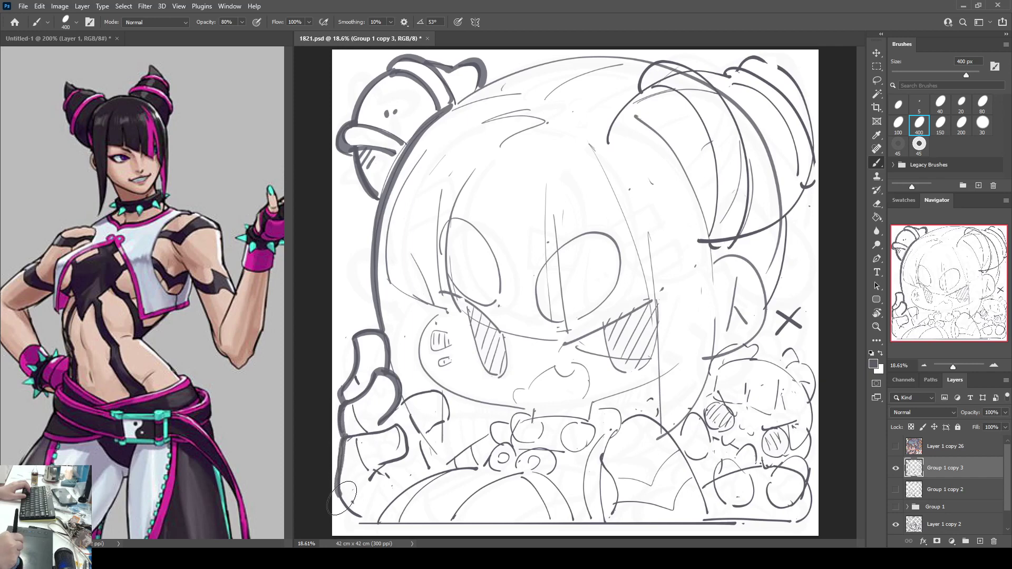
mouse_move(352, 437)
left_mouse_down()
mouse_move(398, 422)
mouse_move(406, 445)
mouse_move(386, 462)
left_mouse_up()
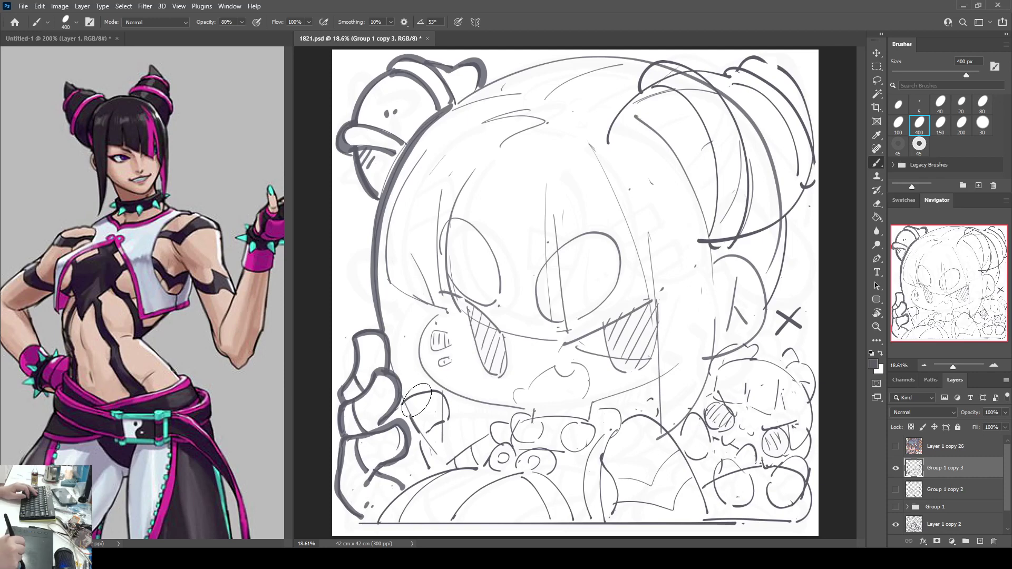
Step: Ink the curved top and slanted inner edge of the small pointed shape beside the thumbs-up hand
mouse_move(404, 403)
left_mouse_down()
mouse_move(441, 398)
mouse_move(450, 420)
mouse_move(430, 430)
mouse_move(432, 467)
left_mouse_up()
key("e")
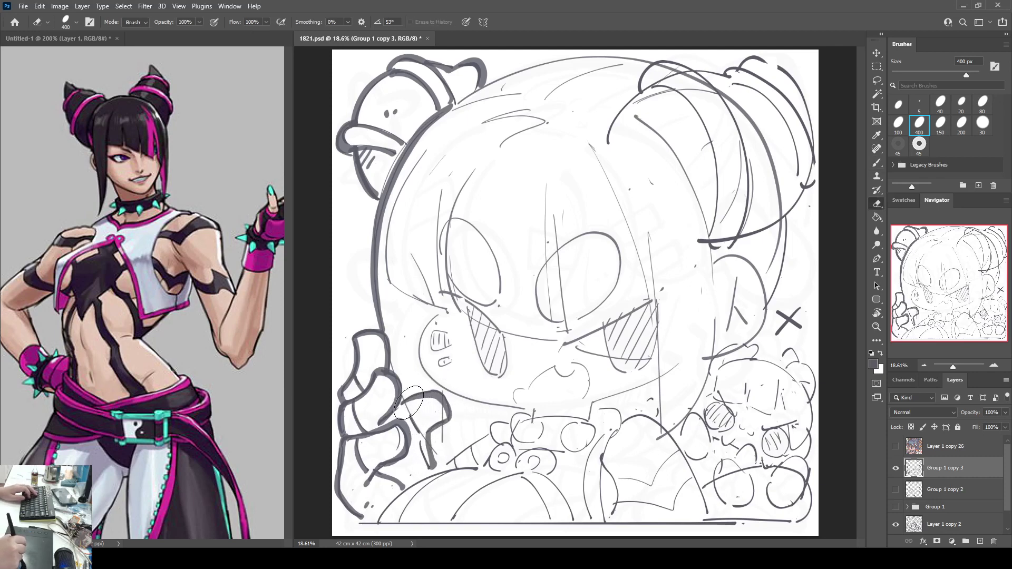
key("b")
left_click_drag(404, 402, 440, 452)
key("ctrl+z")
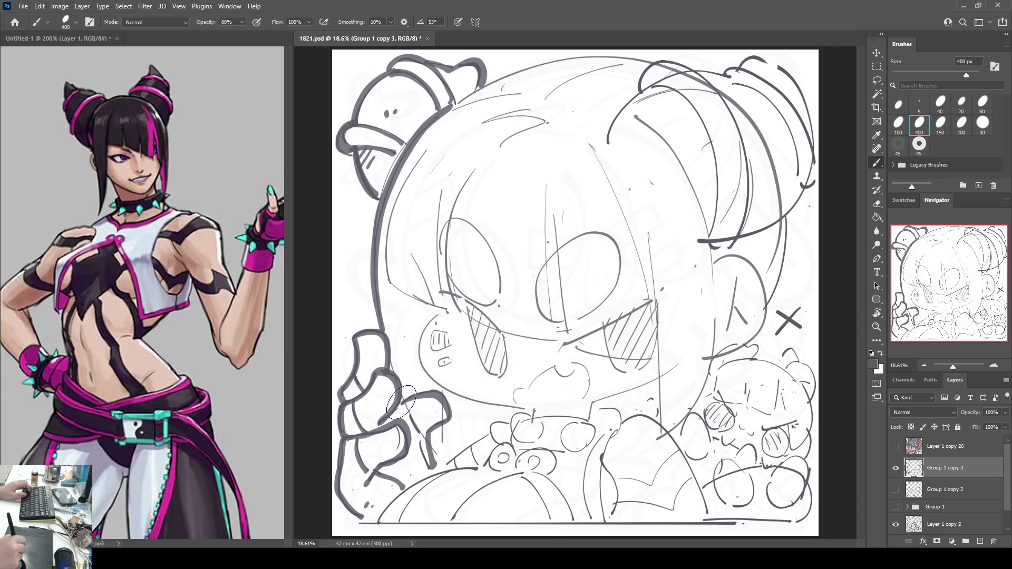
left_click_drag(401, 402, 437, 449)
key("ctrl+z")
mouse_move(402, 395)
left_mouse_down()
mouse_move(439, 455)
mouse_move(421, 440)
mouse_move(423, 462)
left_mouse_up()
Step: Close the far side of the small pointed shape beside the hand and clean up its overshooting line ends
key("e")
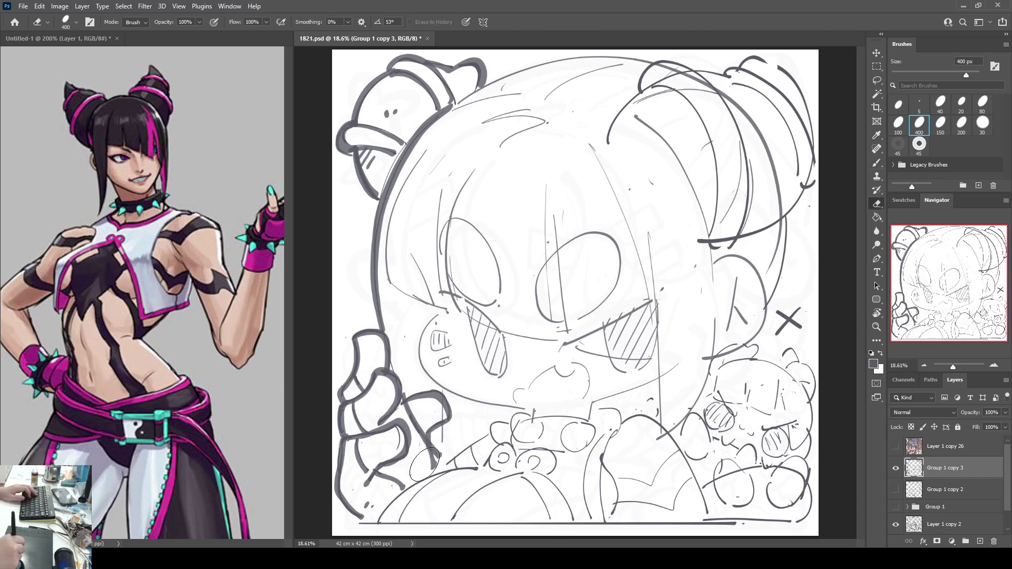
key("b")
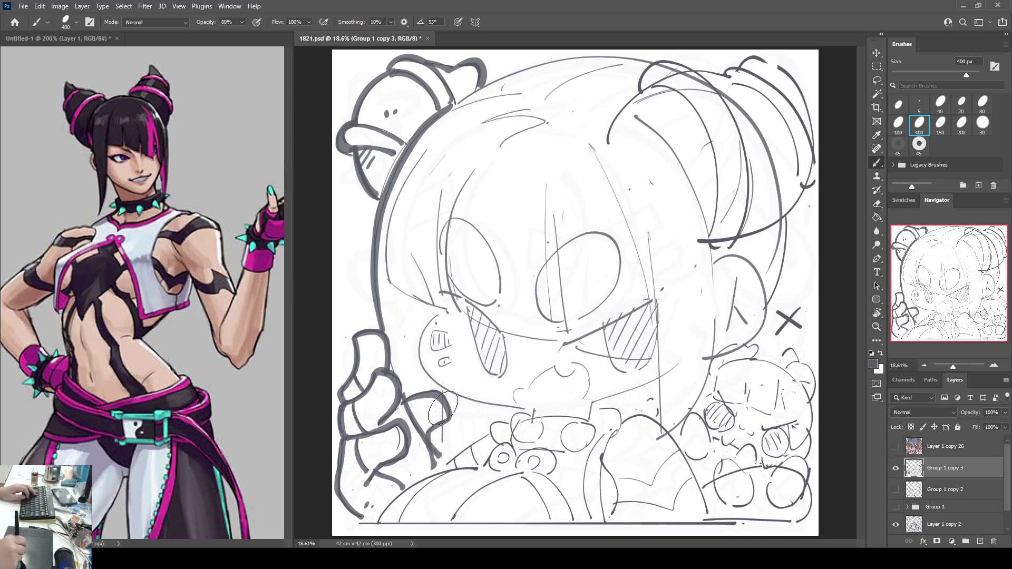
left_click_drag(443, 394, 442, 447)
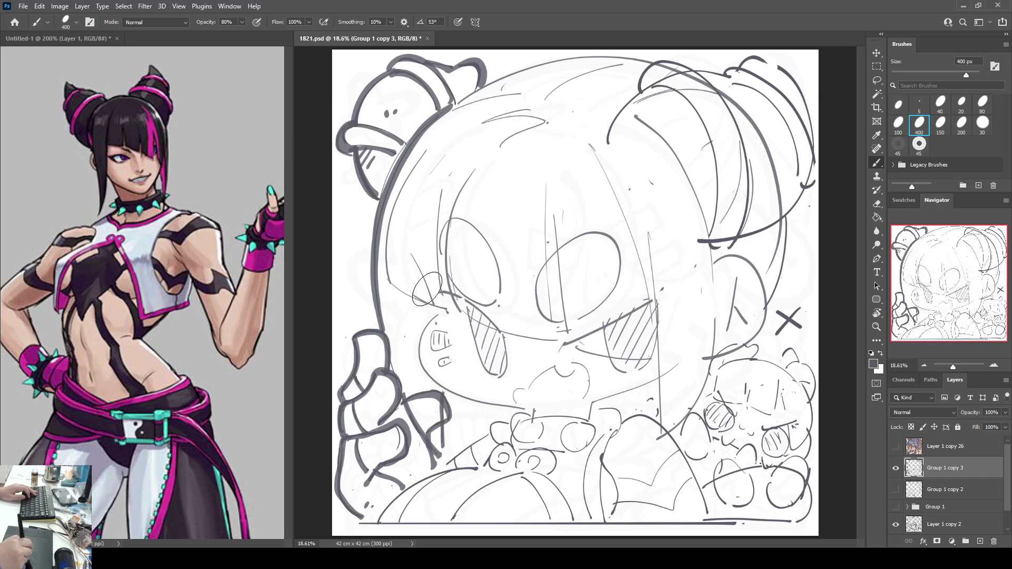
key("e")
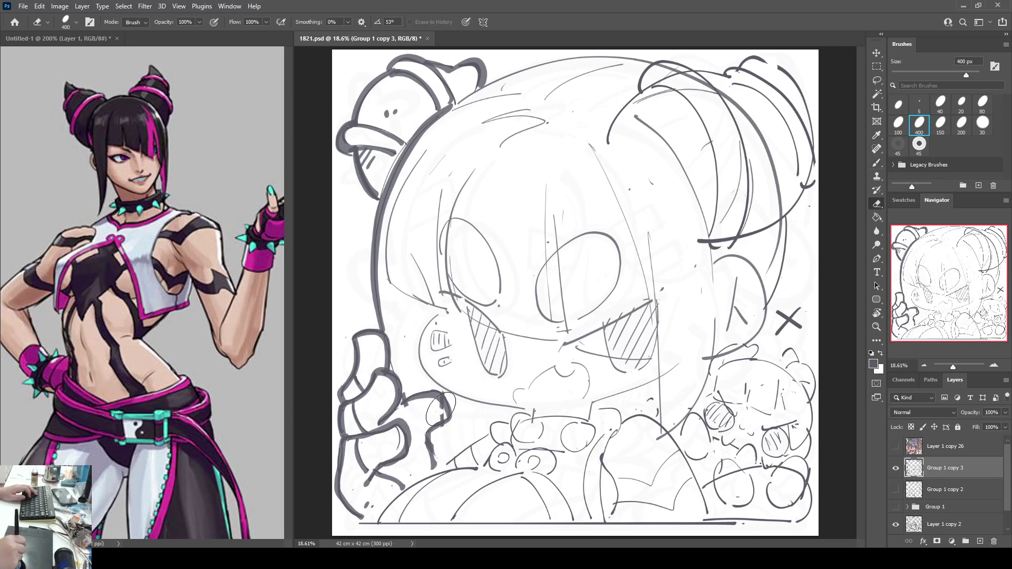
key("b")
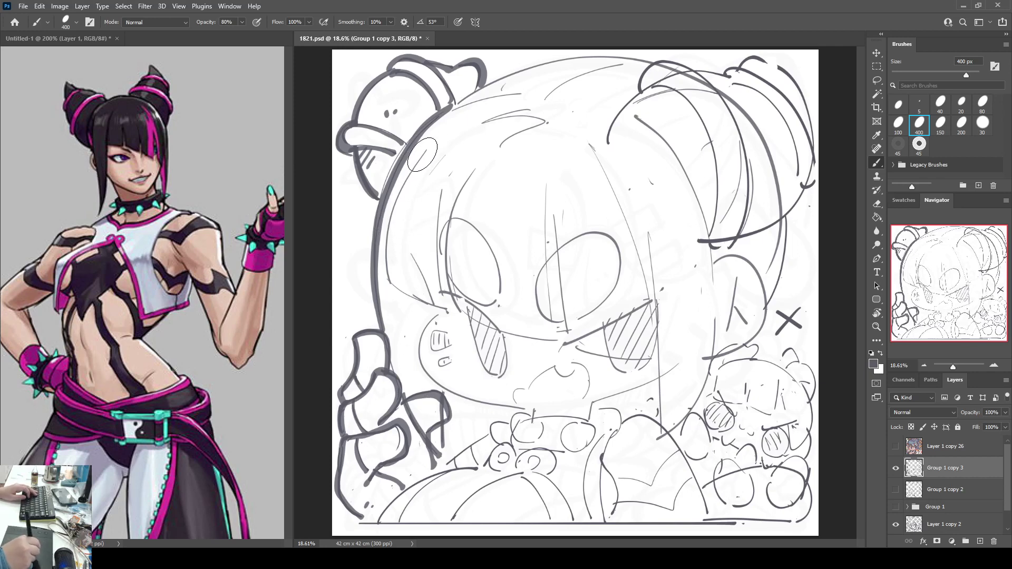
Step: Ink the side hair lock above the cheek, with its outer curve, slanted lower edge and pointed inner strands
mouse_move(432, 147)
left_mouse_down()
mouse_move(394, 219)
mouse_move(389, 289)
mouse_move(385, 281)
mouse_move(428, 313)
left_mouse_up()
key("ctrl+z")
left_click_drag(387, 282, 443, 303)
key("ctrl+z")
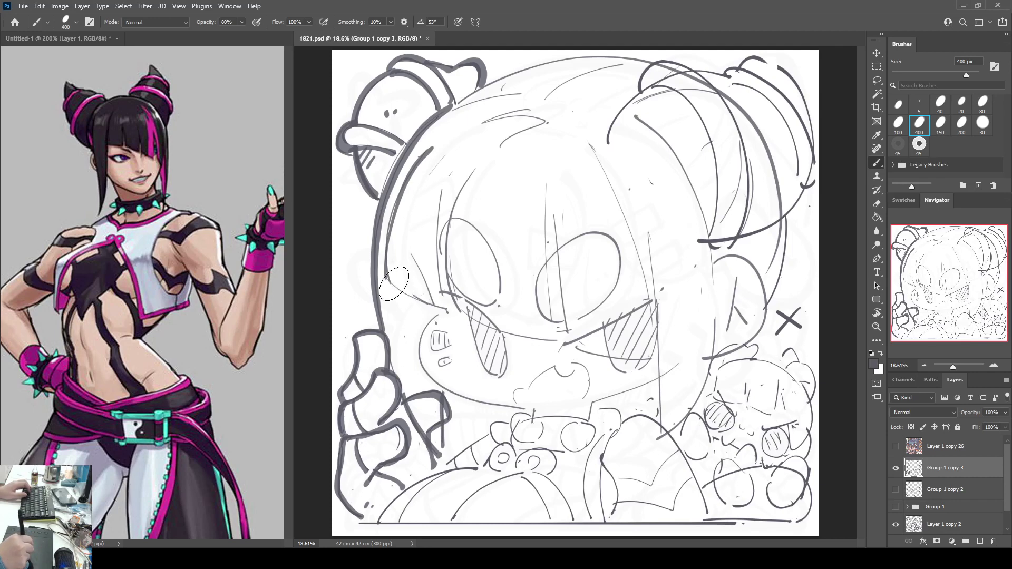
left_click_drag(386, 277, 444, 309)
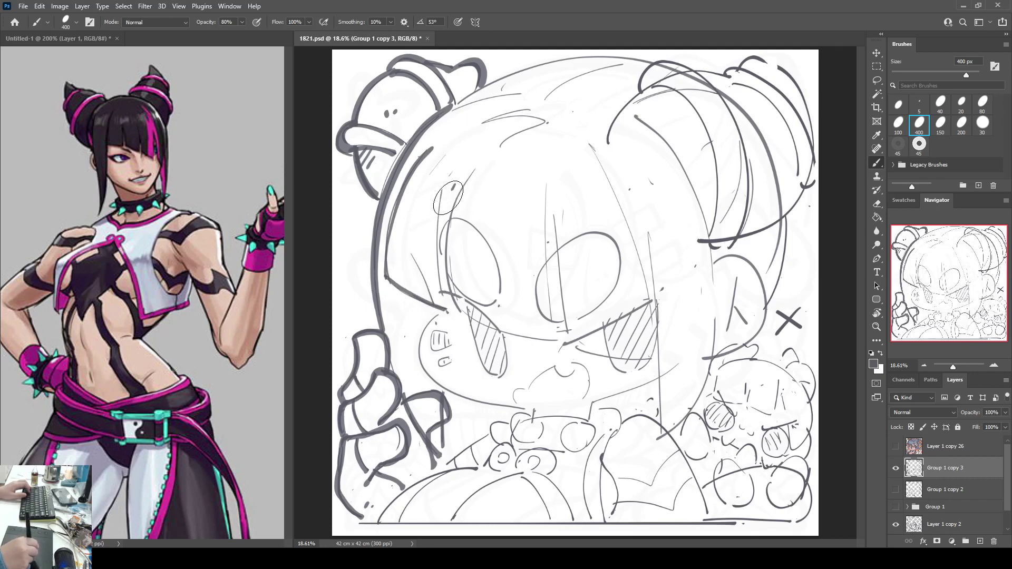
mouse_move(447, 203)
left_mouse_down()
mouse_move(436, 260)
mouse_move(441, 297)
left_mouse_up()
key("e")
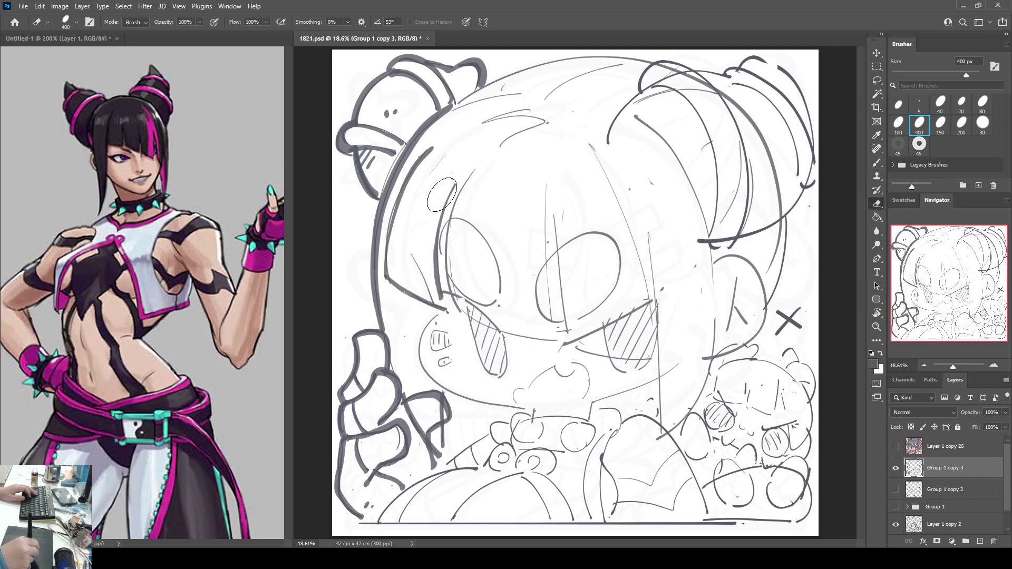
key("b")
left_click_drag(412, 248, 441, 308)
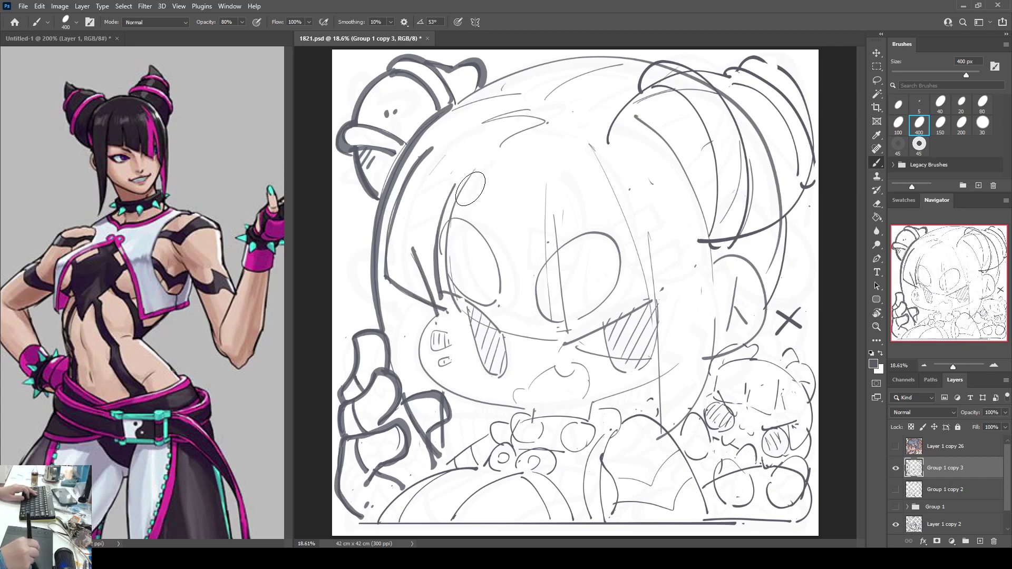
Step: Ink the fringe's lower edge across both eyes and the two strand lines in the middle of the forehead
mouse_move(470, 172)
left_mouse_down()
mouse_move(450, 234)
mouse_move(456, 312)
mouse_move(480, 329)
mouse_move(557, 344)
left_mouse_up()
key("ctrl+z")
left_click_drag(458, 315, 565, 343)
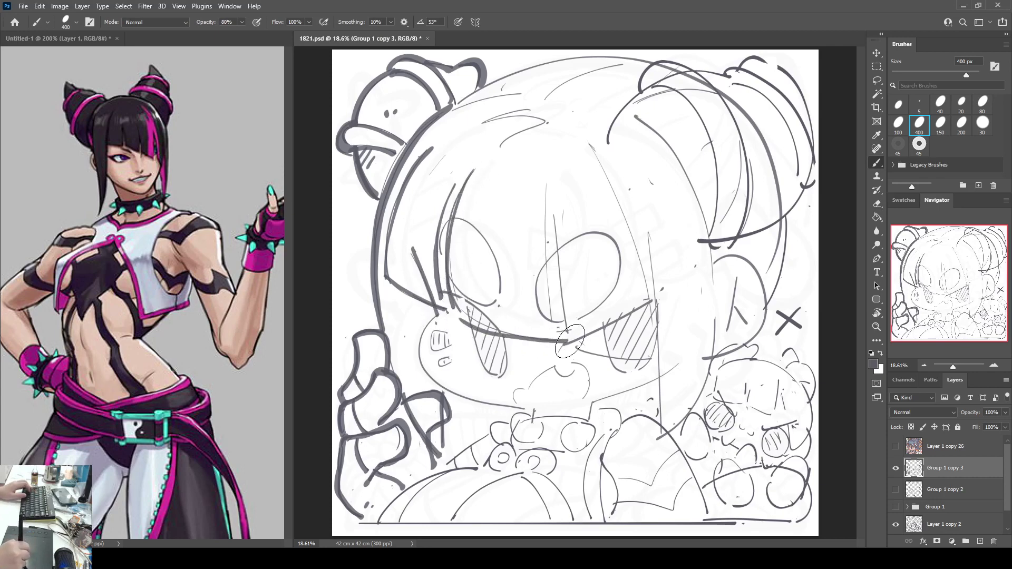
key("ctrl+z")
left_click_drag(464, 312, 560, 340)
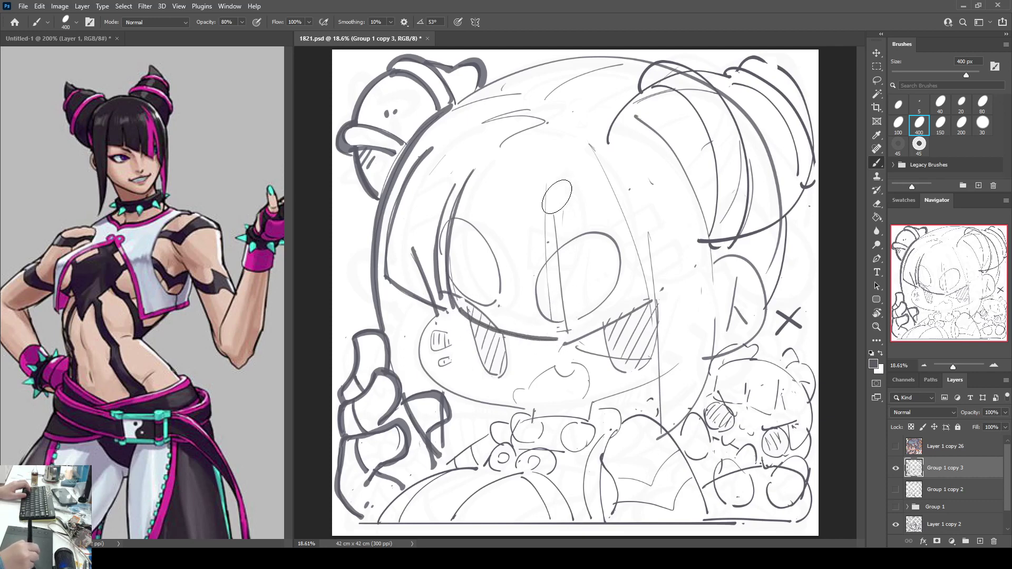
left_click_drag(552, 179, 558, 329)
key("ctrl+z")
mouse_move(551, 179)
left_mouse_down()
mouse_move(544, 239)
mouse_move(553, 329)
left_mouse_up()
mouse_move(554, 213)
left_mouse_down()
mouse_move(556, 317)
mouse_move(580, 351)
mouse_move(640, 358)
left_mouse_up()
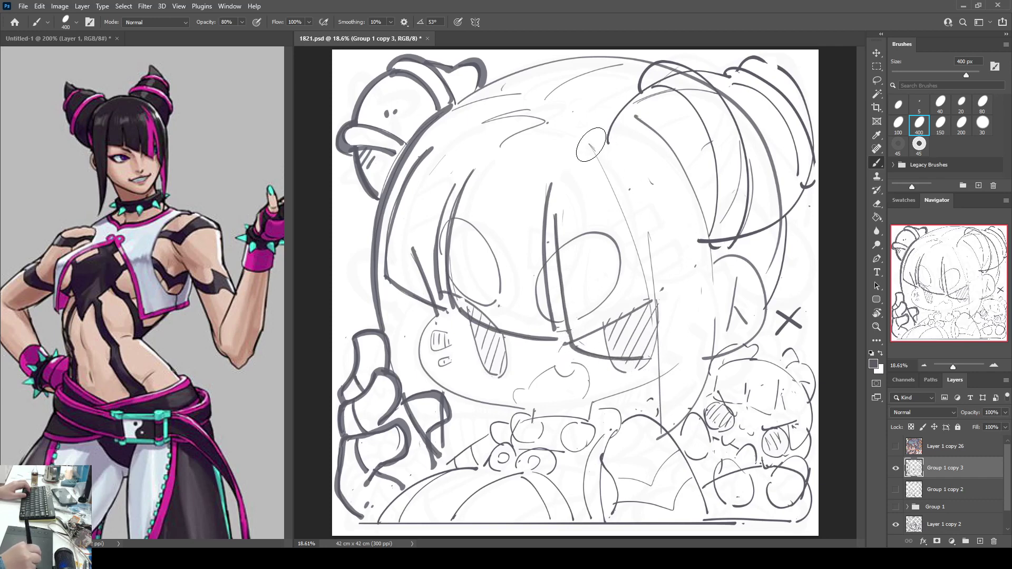
Step: Ink the long front lock's inner edge with a curve from the crown and a near-vertical line down to the shoulder
left_click_drag(590, 145, 656, 288)
key("ctrl+z")
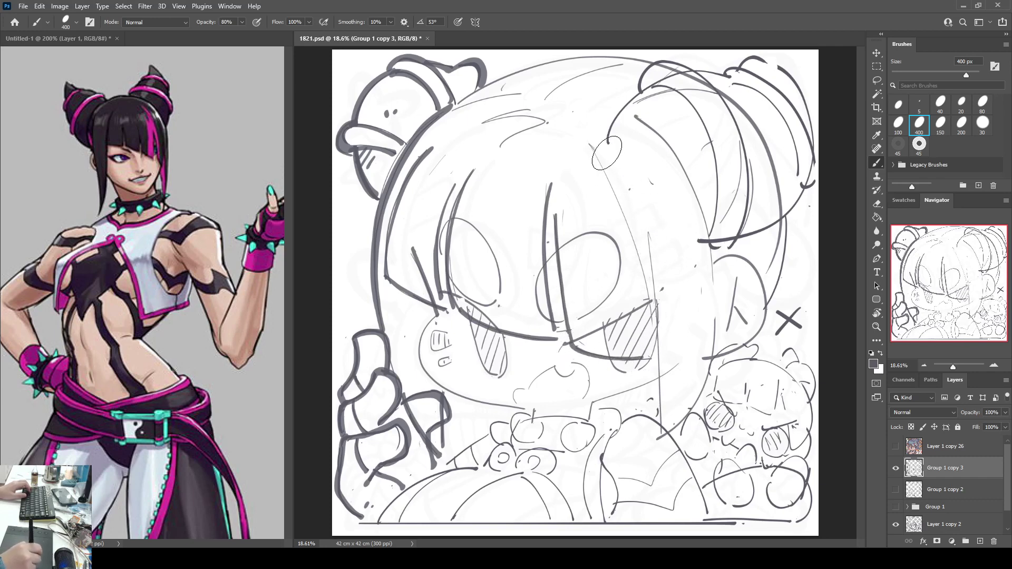
mouse_move(589, 143)
left_mouse_down()
mouse_move(636, 254)
mouse_move(648, 320)
left_mouse_up()
key("ctrl+z")
left_click_drag(593, 150, 652, 274)
left_click_drag(651, 238, 659, 440)
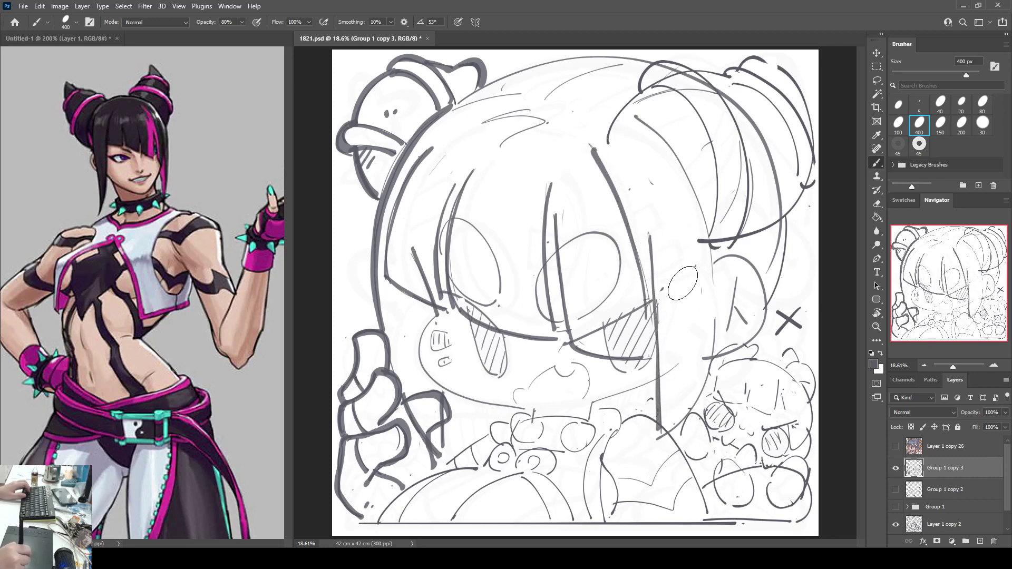
Step: Ink the long front lock's outer curve down to its tip at the shoulder and erase excess at its upper end
mouse_move(640, 117)
left_mouse_down()
mouse_move(677, 163)
mouse_move(704, 244)
mouse_move(715, 332)
mouse_move(700, 399)
mouse_move(659, 440)
left_mouse_up()
key("e")
mouse_move(642, 101)
left_mouse_down()
mouse_move(683, 145)
mouse_move(631, 115)
mouse_move(649, 135)
left_mouse_up()
key("b")
left_click(654, 122)
key("e")
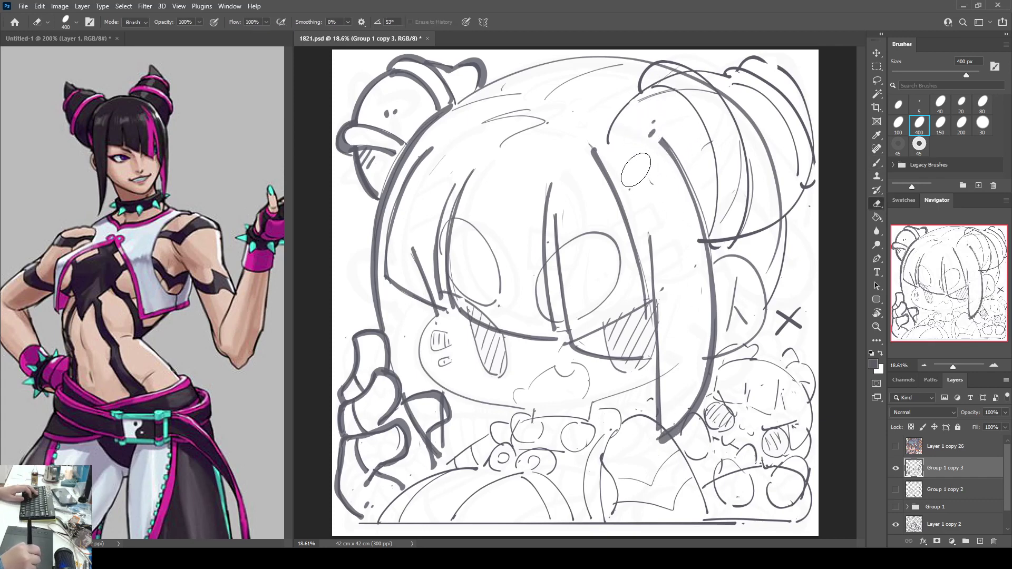
left_click_drag(632, 175, 659, 193)
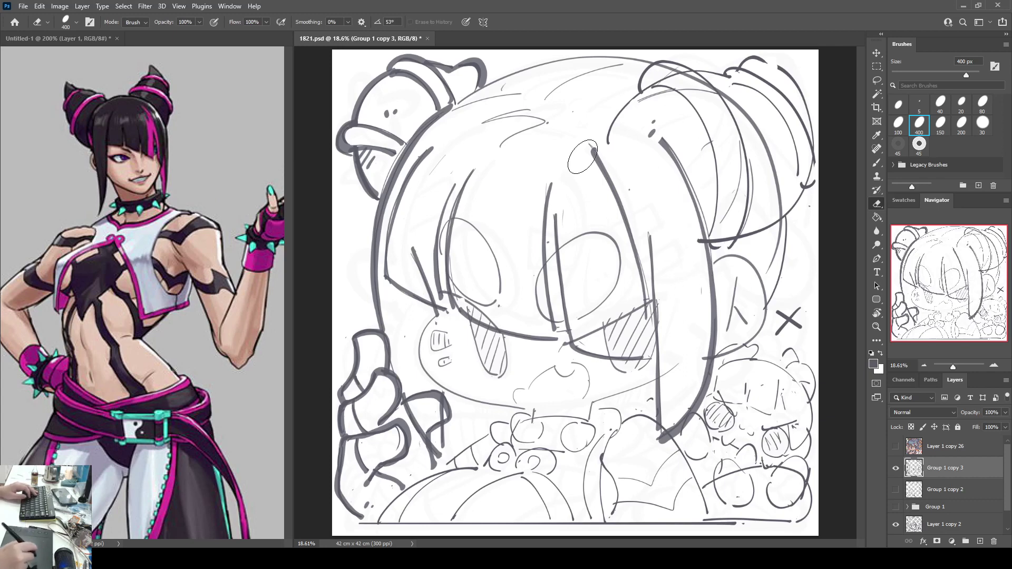
Step: Ink the round cheek and jaw contour from below the side lock to the chin at the neck, redoing uneven strokes
key("b")
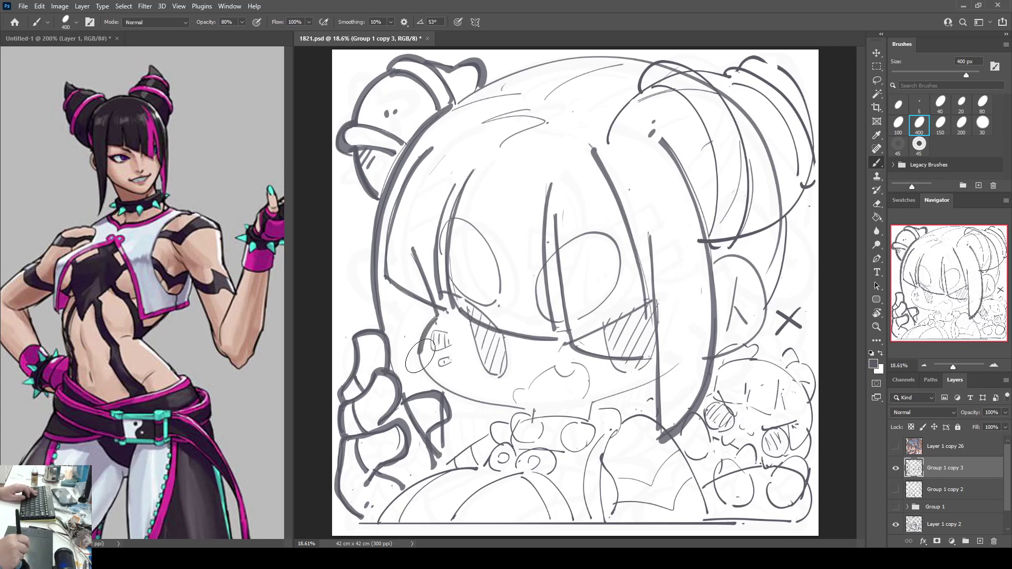
mouse_move(431, 320)
left_mouse_down()
mouse_move(418, 344)
mouse_move(424, 373)
mouse_move(523, 409)
left_mouse_up()
key("ctrl+z")
mouse_move(437, 318)
left_mouse_down()
mouse_move(428, 372)
mouse_move(457, 395)
mouse_move(531, 413)
left_mouse_up()
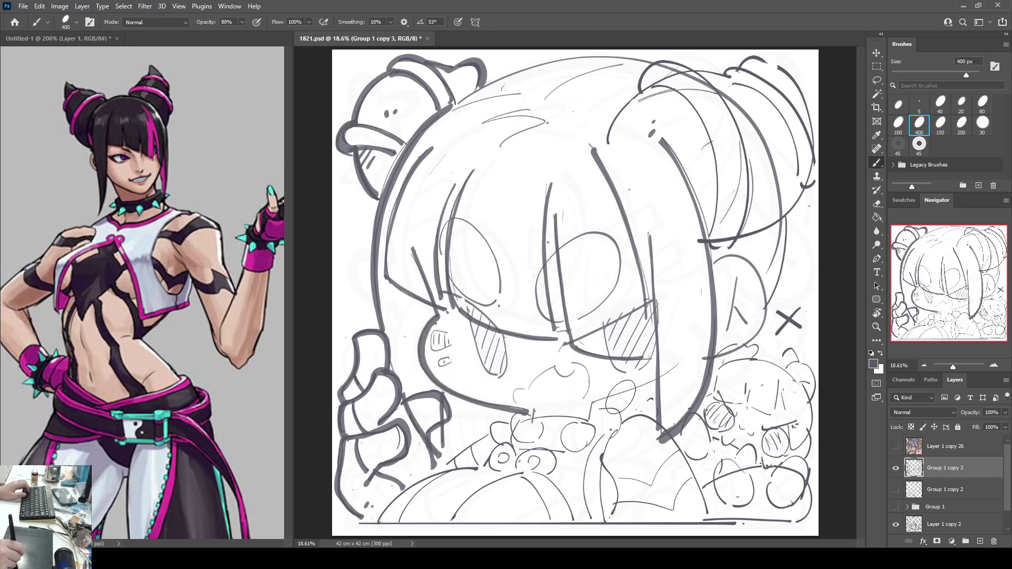
left_click_drag(681, 363, 594, 403)
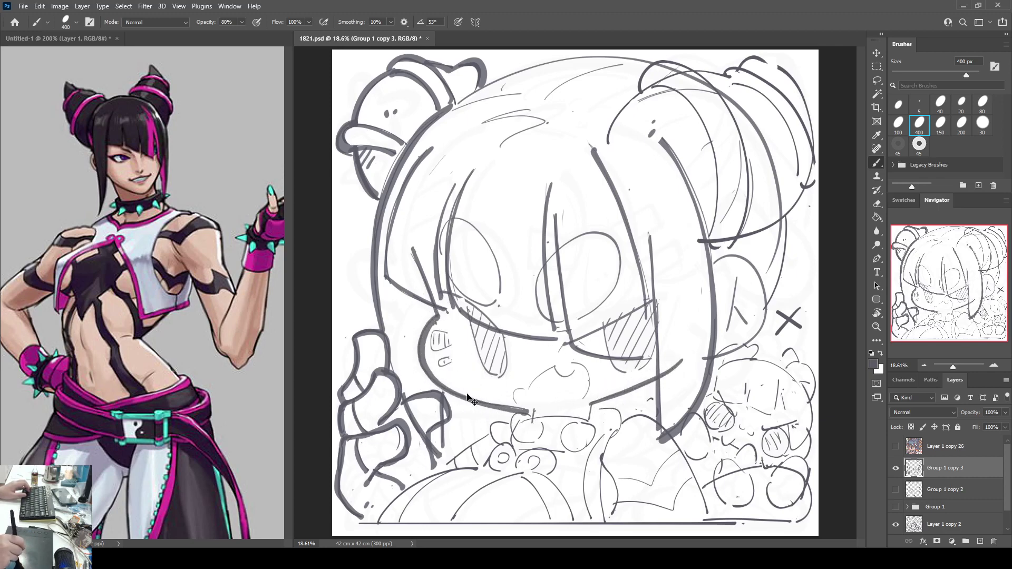
key("ctrl+z")
key("ctrl+z")
mouse_move(438, 314)
left_mouse_down()
mouse_move(421, 340)
mouse_move(429, 374)
mouse_move(494, 404)
mouse_move(597, 406)
mouse_move(660, 382)
left_mouse_up()
key("ctrl+z")
mouse_move(437, 314)
left_mouse_down()
mouse_move(415, 345)
mouse_move(428, 383)
mouse_move(500, 413)
mouse_move(618, 393)
mouse_move(650, 371)
left_mouse_up()
key("ctrl+z")
mouse_move(438, 314)
left_mouse_down()
mouse_move(419, 339)
mouse_move(420, 368)
mouse_move(457, 396)
mouse_move(536, 403)
left_mouse_up()
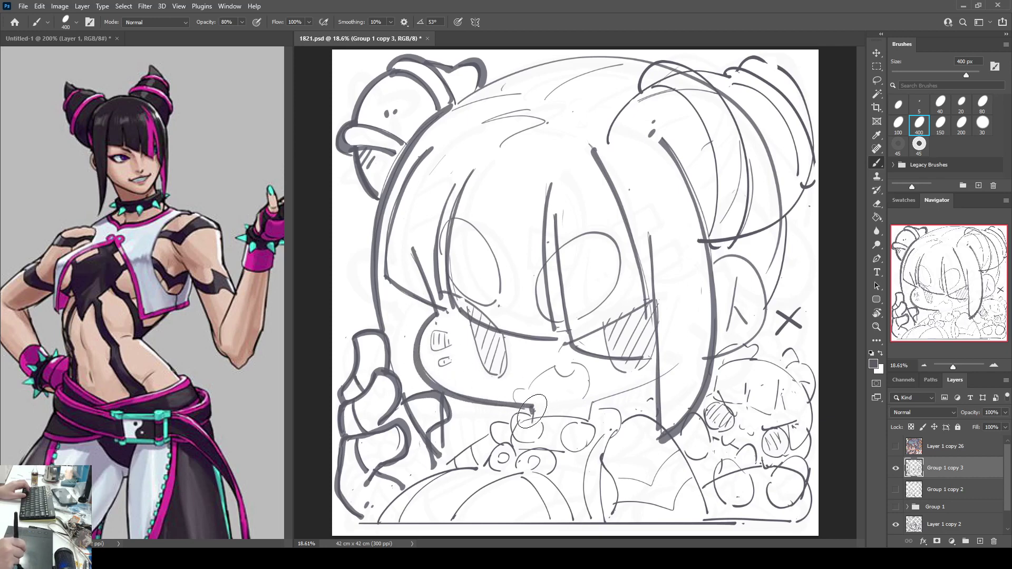
Step: Ink the remaining jawline from behind the long front lock to the neck, redoing it until smooth, and check the drawing mirrored
left_click_drag(683, 360, 600, 403)
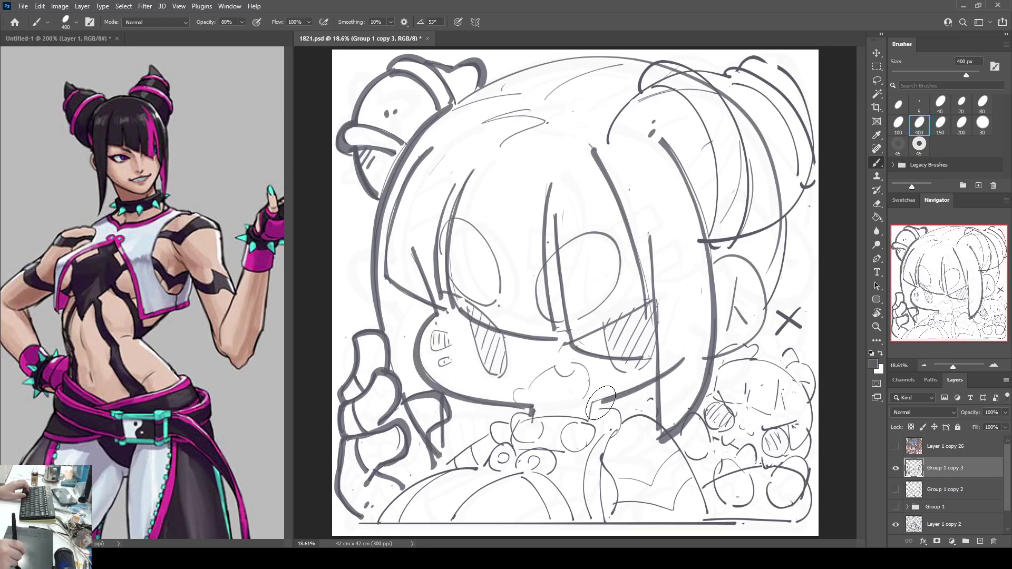
key("ctrl+z")
left_click_drag(696, 354, 601, 398)
key("ctrl+z")
left_click_drag(697, 354, 599, 397)
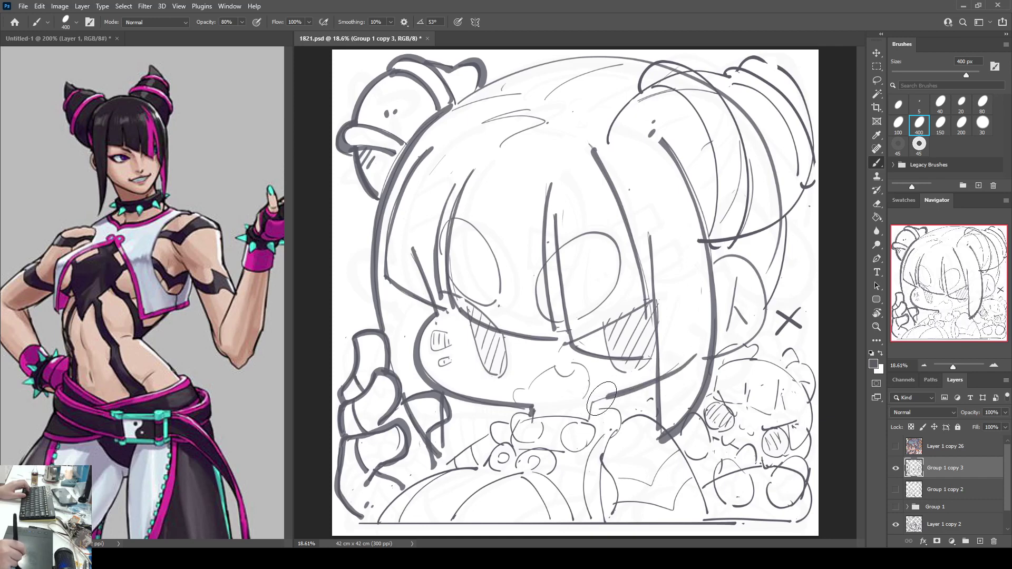
key("ctrl+z")
left_click_drag(697, 353, 601, 400)
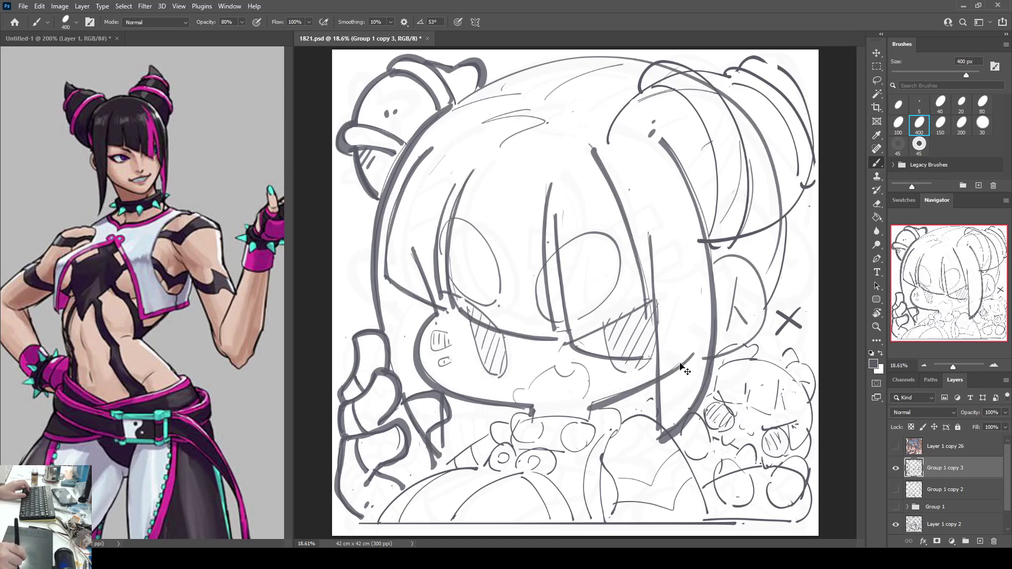
key("ctrl+z")
left_click_drag(697, 352, 612, 393)
key("ctrl+z")
left_click_drag(697, 352, 589, 402)
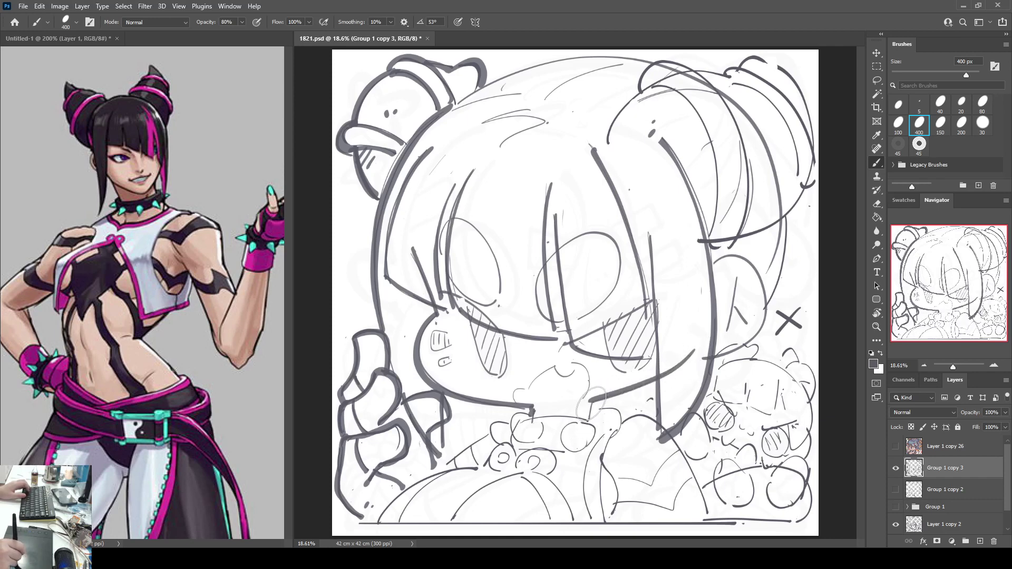
key("F5")
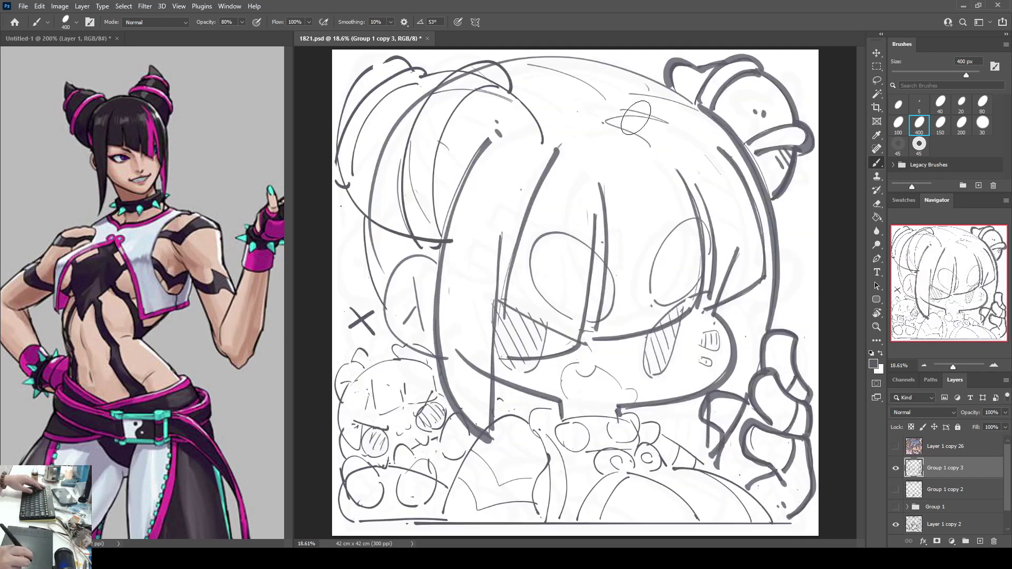
key("ctrl+shift+h")
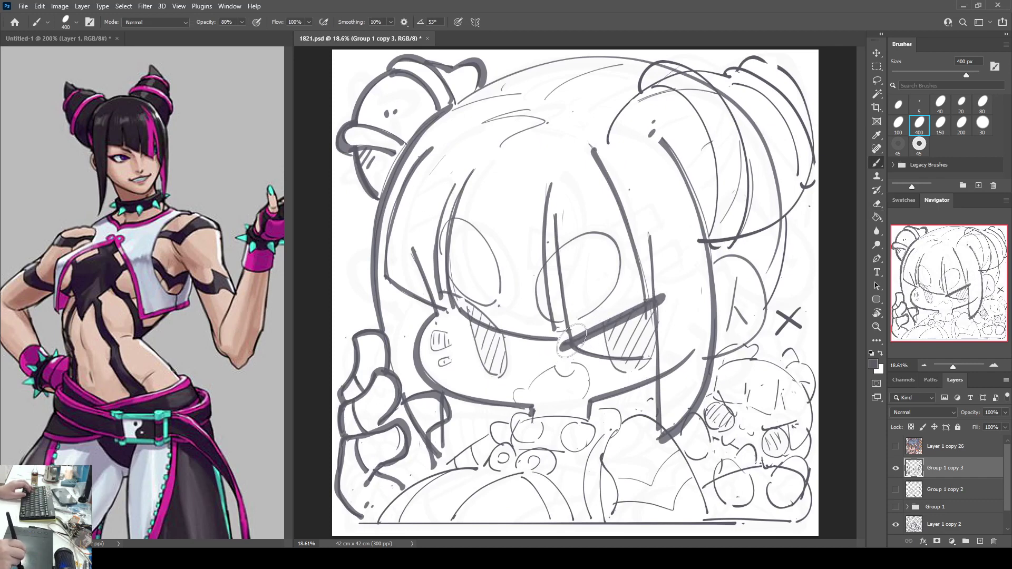
Step: Ink the slanted upper lid line of the hatched eye beside the long front lock
left_click_drag(565, 343, 655, 297)
key("ctrl+z")
left_click_drag(564, 345, 664, 297)
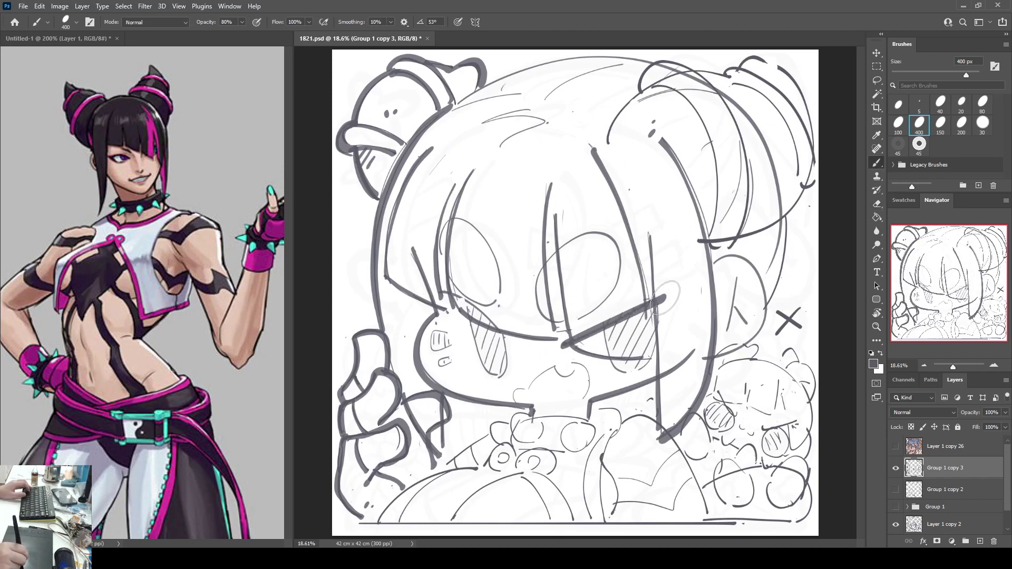
Step: Redo the slanted upper lid line of the eye beside the long front lock and ink the opposite eye's upper lid
key("ctrl+z")
left_click_drag(559, 346, 659, 299)
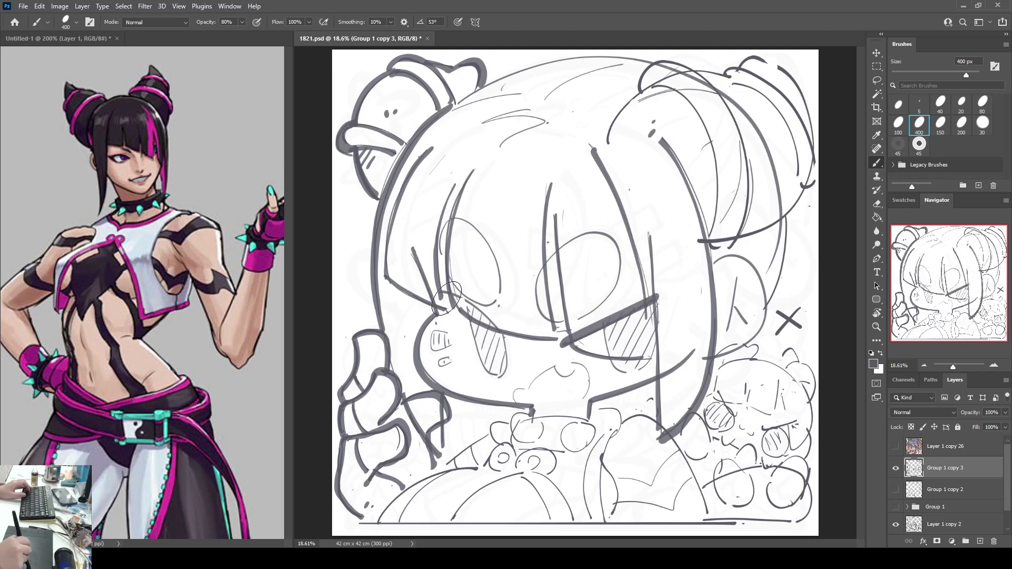
left_click_drag(436, 293, 500, 335)
key("ctrl+z")
left_click_drag(435, 293, 500, 334)
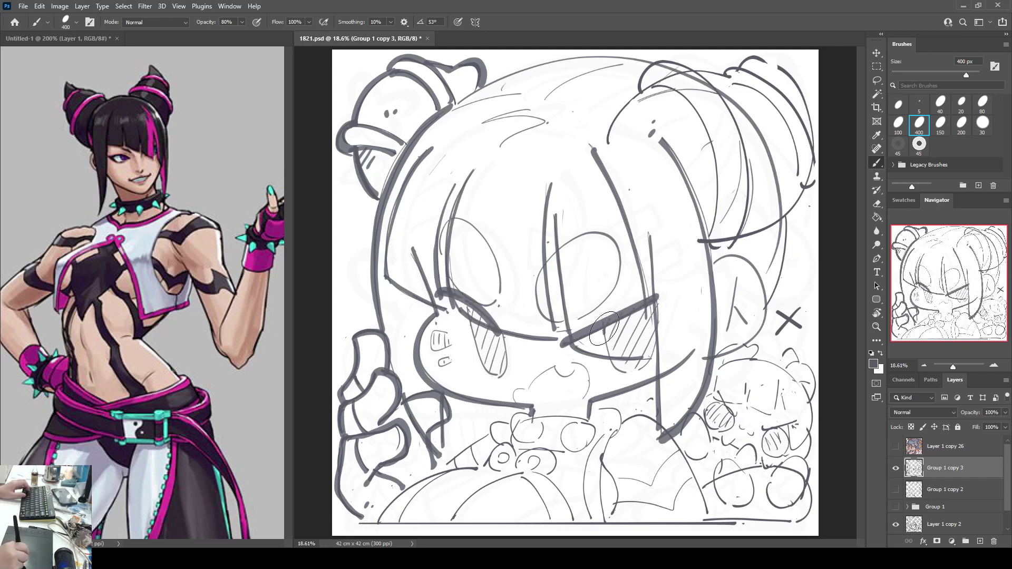
Step: Outline the iris of the eye beside the long front lock, redoing uneven strokes, and shade it solid
left_click_drag(604, 328, 618, 371)
mouse_move(656, 298)
left_mouse_down()
mouse_move(656, 334)
mouse_move(636, 371)
left_mouse_up()
key("ctrl+z")
mouse_move(657, 299)
left_mouse_down()
mouse_move(635, 372)
mouse_move(651, 355)
mouse_move(635, 372)
mouse_move(658, 334)
mouse_move(622, 364)
mouse_move(651, 316)
mouse_move(626, 319)
left_mouse_up()
key("ctrl+z")
key("ctrl+z")
key("ctrl+z")
key("ctrl+z")
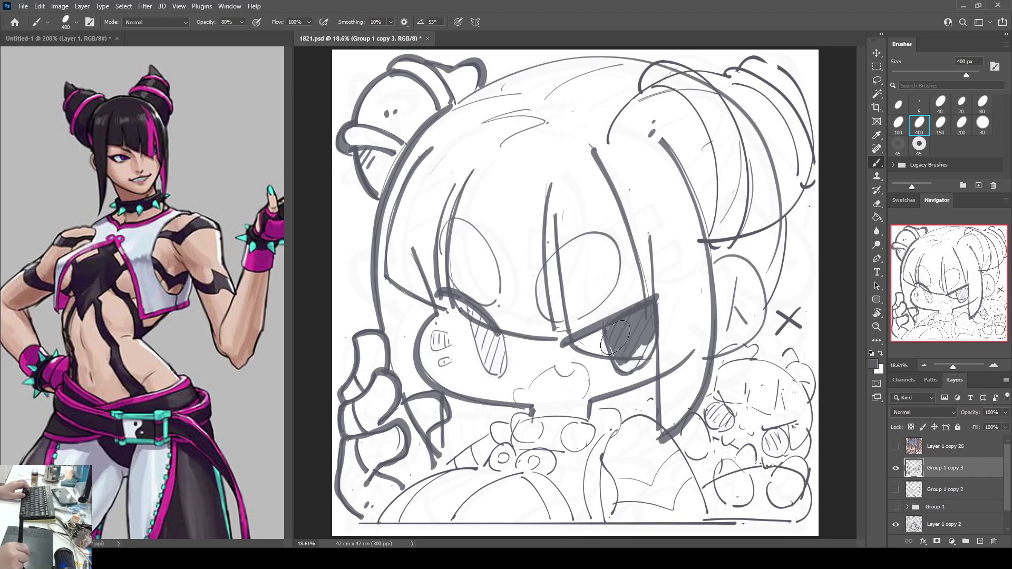
left_click_drag(624, 363, 645, 349)
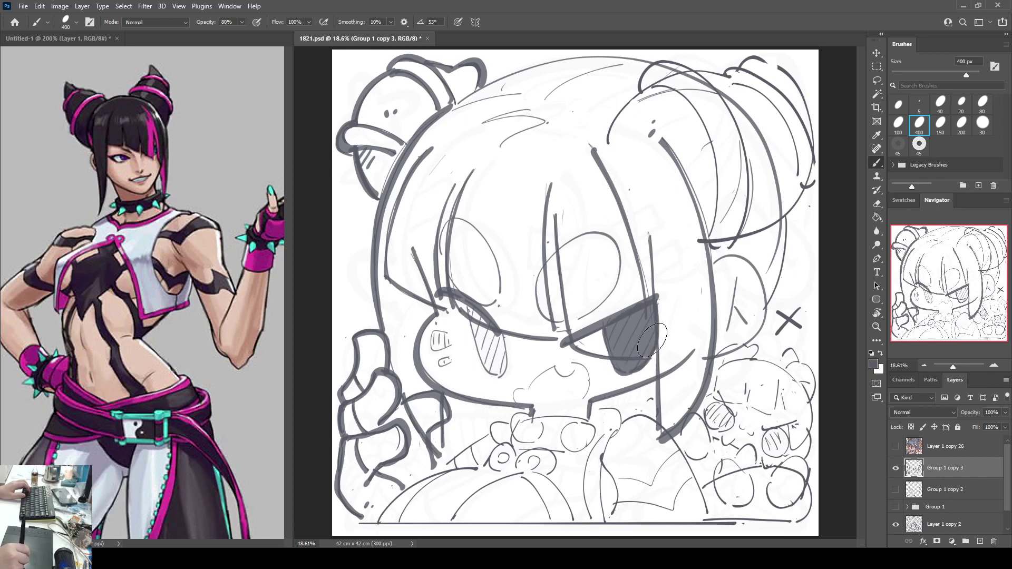
Step: Ink the large oval brow shapes above both eyes and shade the iris of the eye near the raised hand
mouse_move(549, 319)
left_mouse_down()
mouse_move(541, 259)
mouse_move(607, 235)
mouse_move(614, 290)
mouse_move(578, 316)
left_mouse_up()
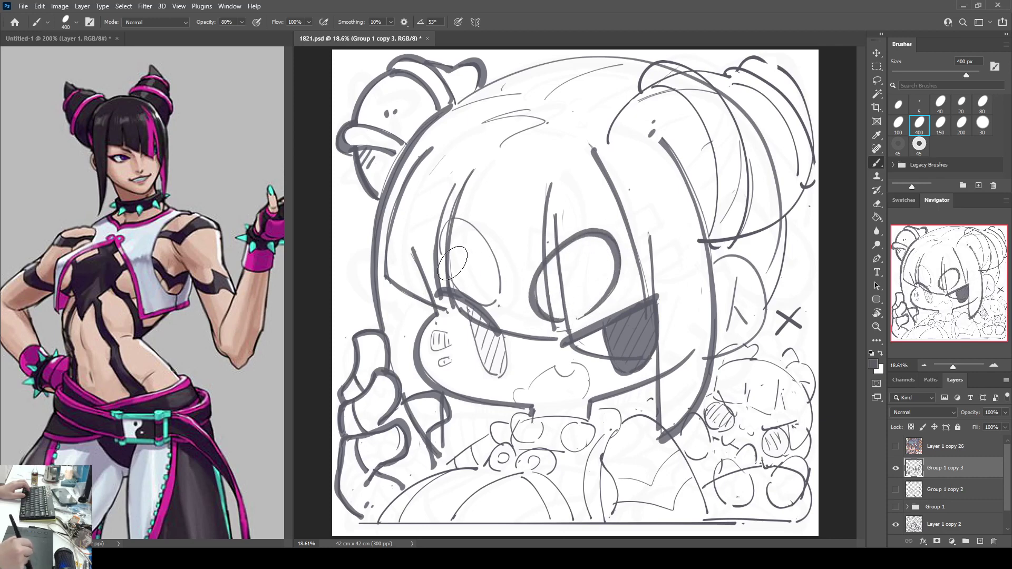
mouse_move(443, 249)
left_mouse_down()
mouse_move(445, 221)
mouse_move(477, 227)
mouse_move(498, 279)
mouse_move(467, 289)
left_mouse_up()
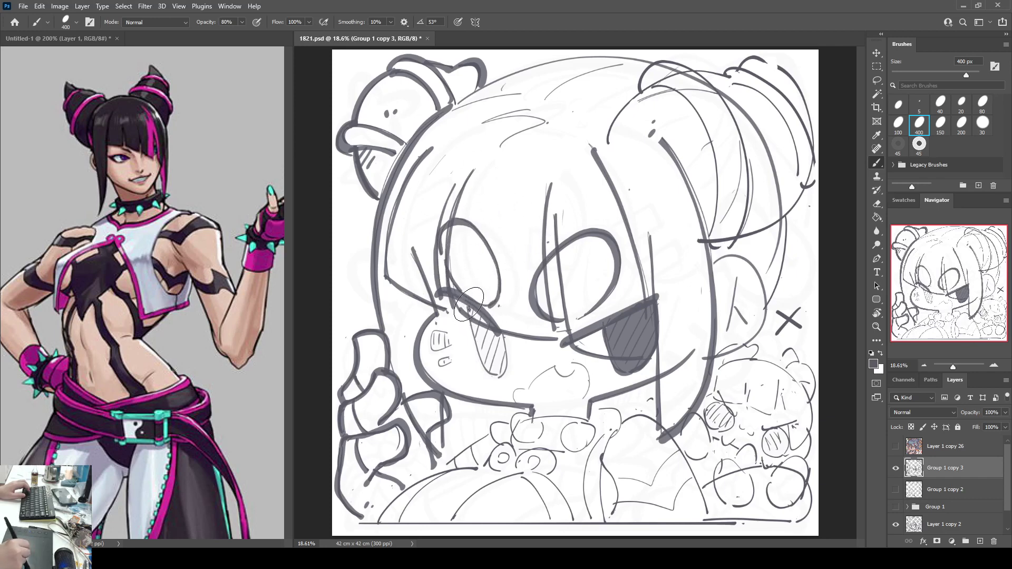
mouse_move(468, 304)
left_mouse_down()
mouse_move(482, 368)
mouse_move(500, 378)
mouse_move(475, 316)
mouse_move(482, 308)
mouse_move(500, 372)
left_mouse_up()
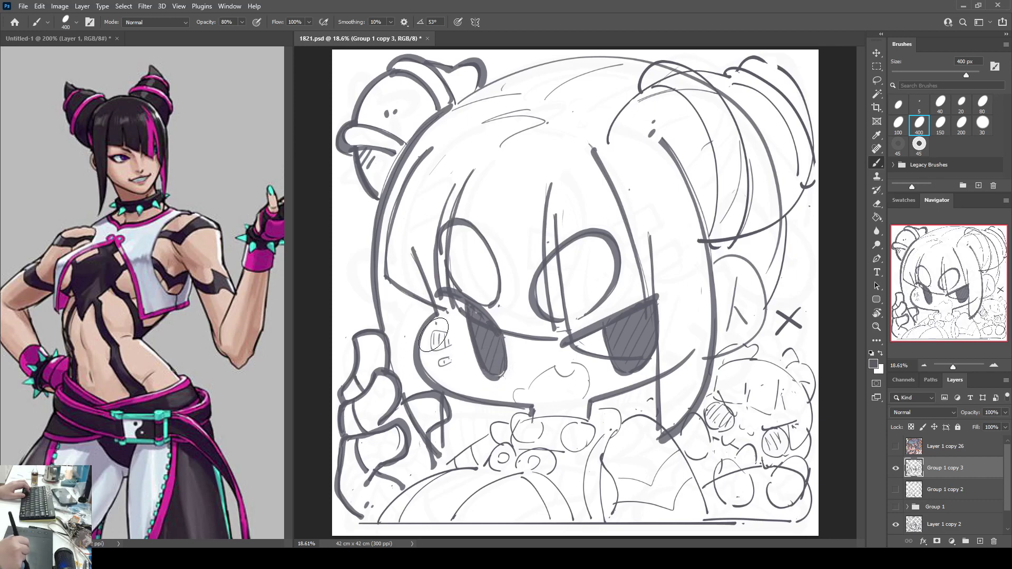
Step: Replace the sketched blush marks with bold marks on both cheeks and check the drawing mirrored
key("e")
mouse_move(440, 340)
left_mouse_down()
mouse_move(442, 331)
mouse_move(431, 344)
mouse_move(442, 329)
mouse_move(452, 364)
left_mouse_up()
key("b")
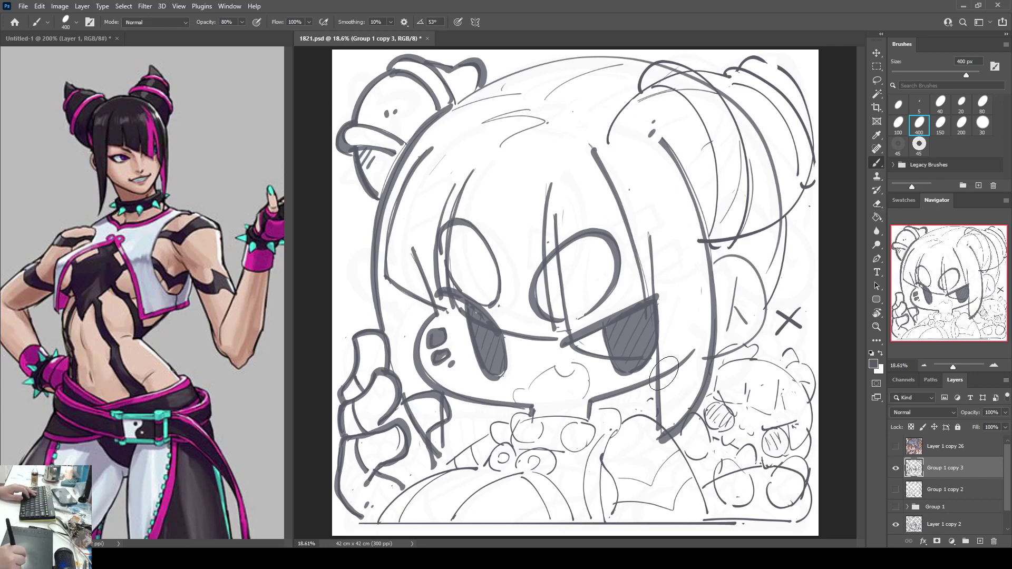
left_click(672, 342)
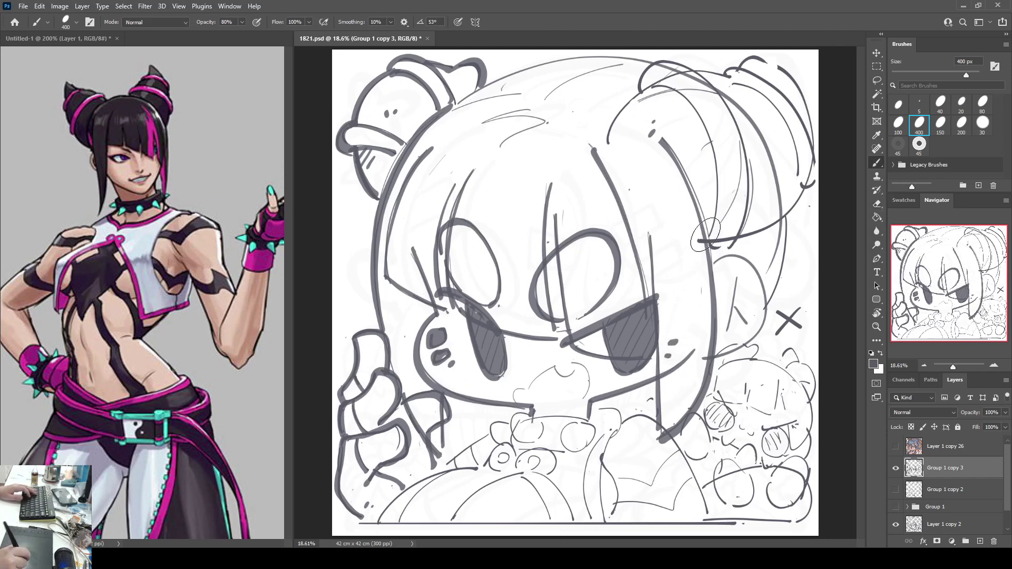
key("ctrl+shift+h")
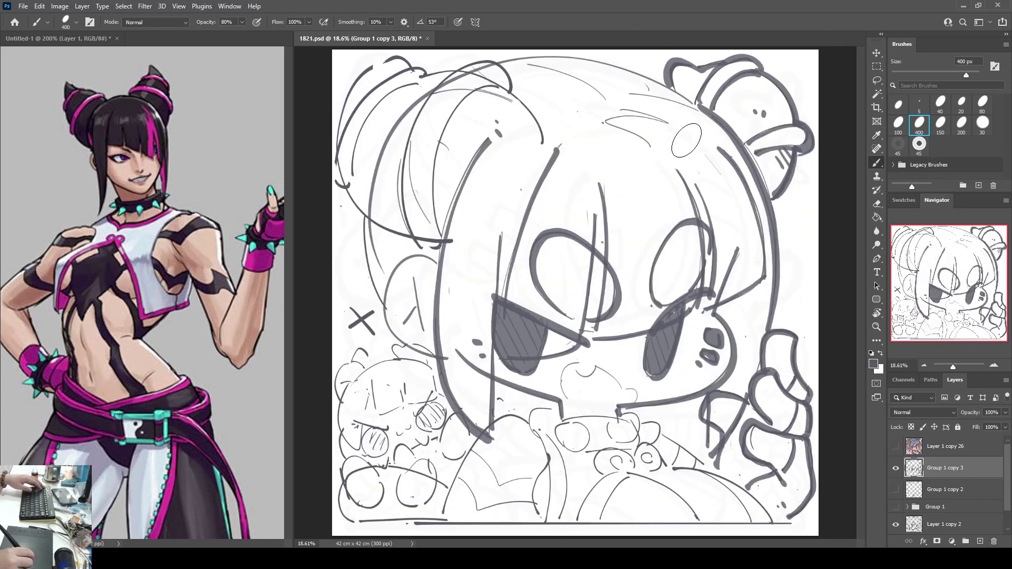
key("h")
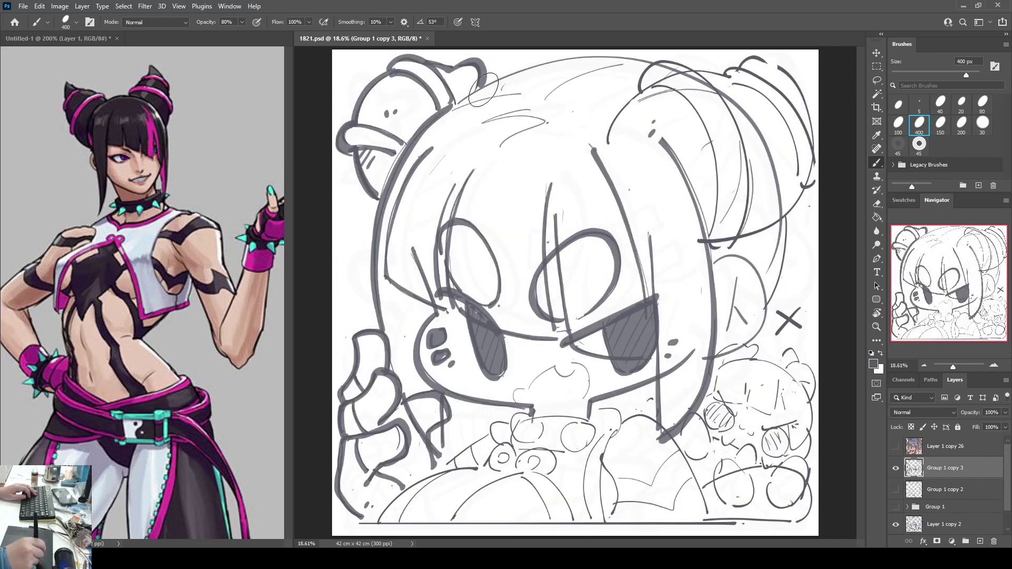
Step: Ink the top contour of the head from the small bun to the large bun, redoing it until smooth
mouse_move(464, 103)
left_mouse_down()
mouse_move(534, 62)
mouse_move(612, 58)
mouse_move(649, 68)
left_mouse_up()
key("ctrl+z")
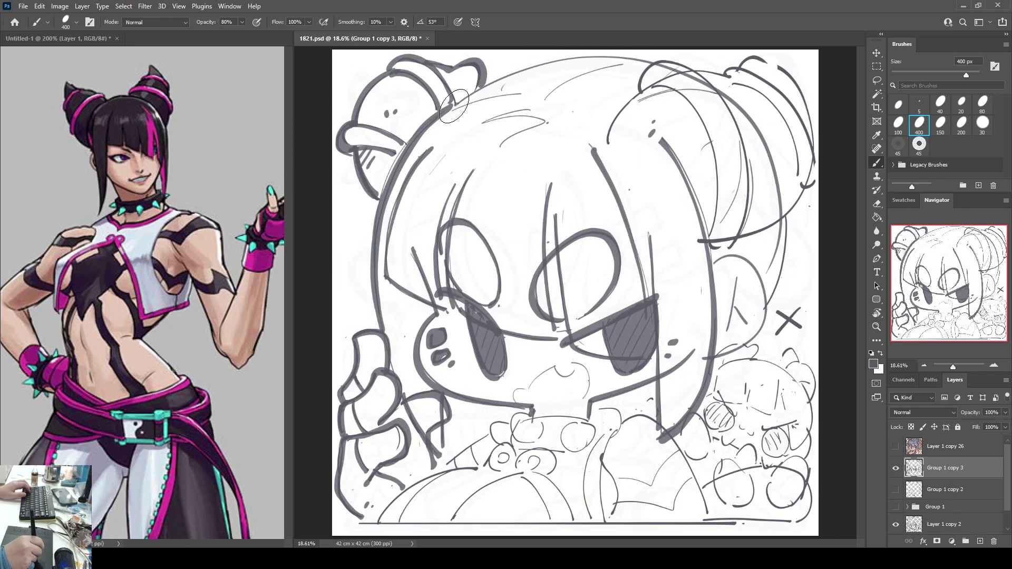
mouse_move(454, 106)
left_mouse_down()
mouse_move(516, 72)
mouse_move(591, 57)
mouse_move(550, 64)
mouse_move(654, 63)
left_mouse_up()
key("ctrl+z")
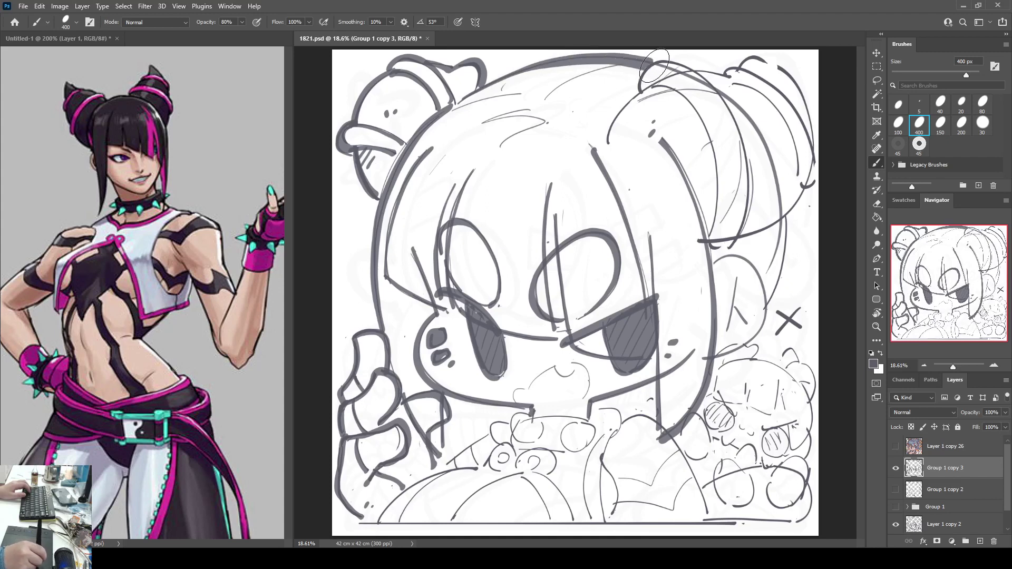
Step: Ink the zigzag hair highlights on the crown and add a dot below them
mouse_move(558, 87)
left_mouse_down()
mouse_move(627, 66)
mouse_move(594, 86)
mouse_move(617, 84)
left_mouse_up()
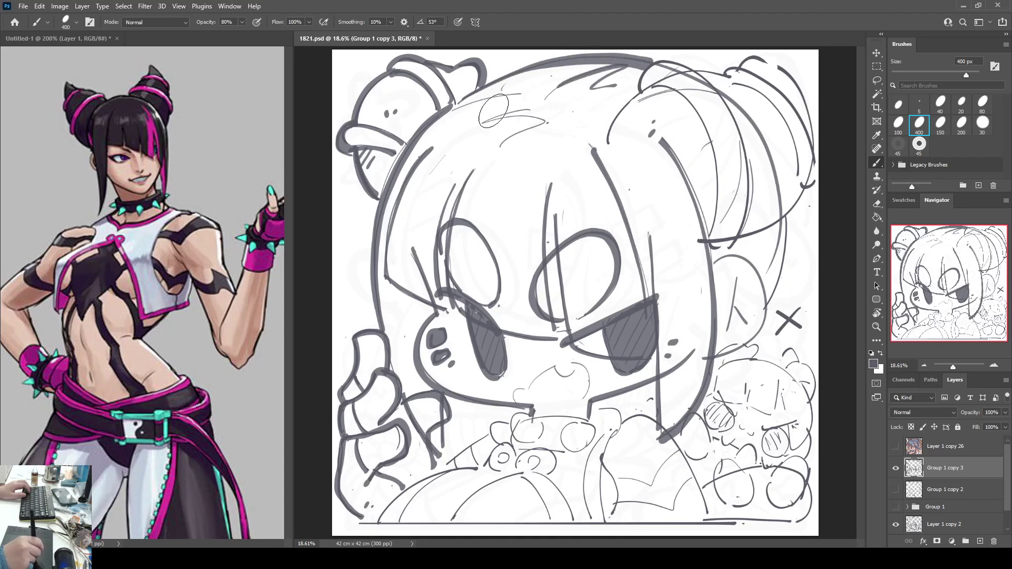
mouse_move(522, 108)
left_mouse_down()
mouse_move(486, 122)
mouse_move(566, 130)
mouse_move(493, 142)
left_mouse_up()
left_click(537, 152)
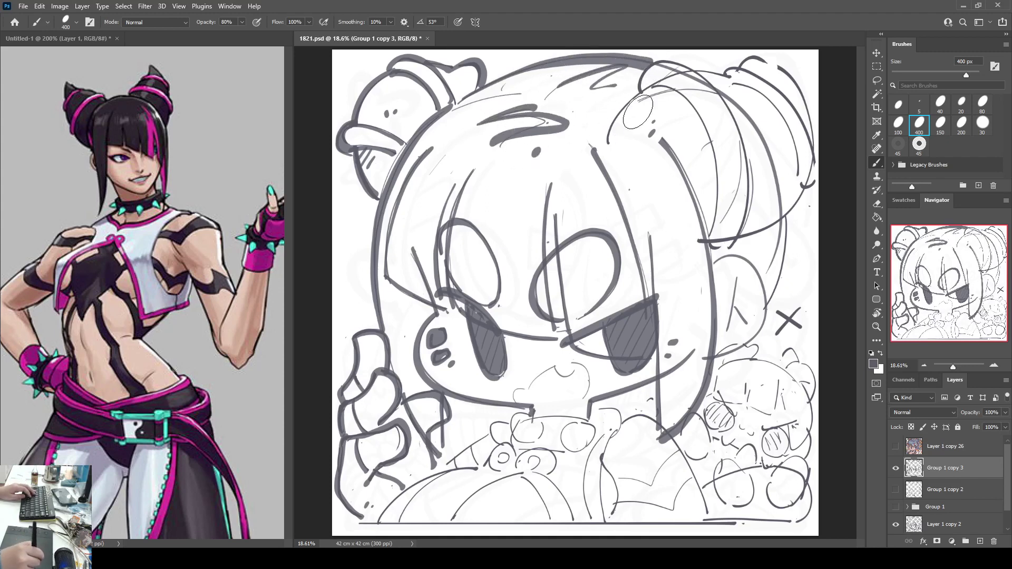
Step: Ink the inner arc of the large bun's ring down to the long front lock and erase overlapping sketch lines
mouse_move(605, 143)
left_mouse_down()
mouse_move(619, 112)
mouse_move(654, 84)
left_mouse_up()
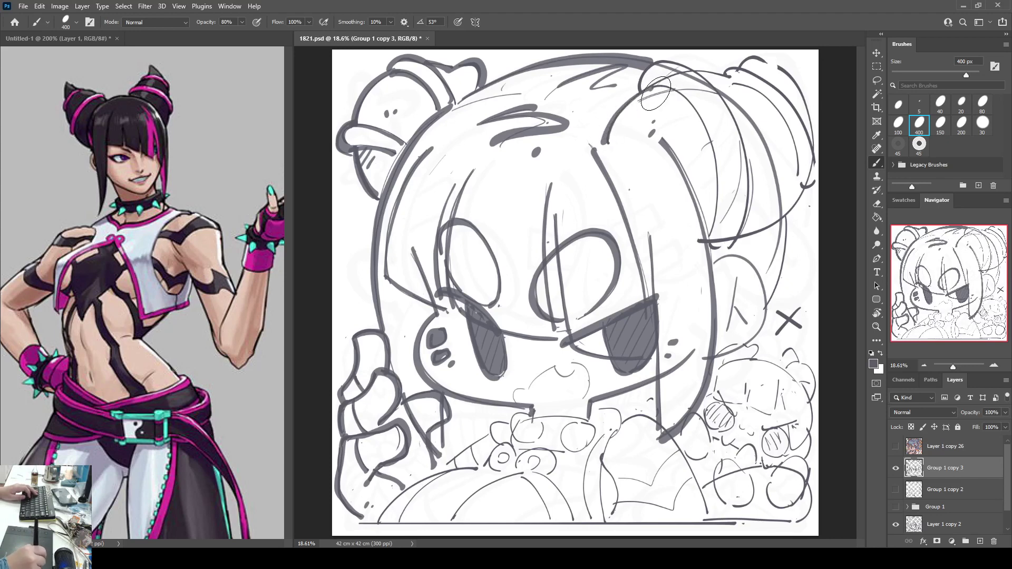
key("e")
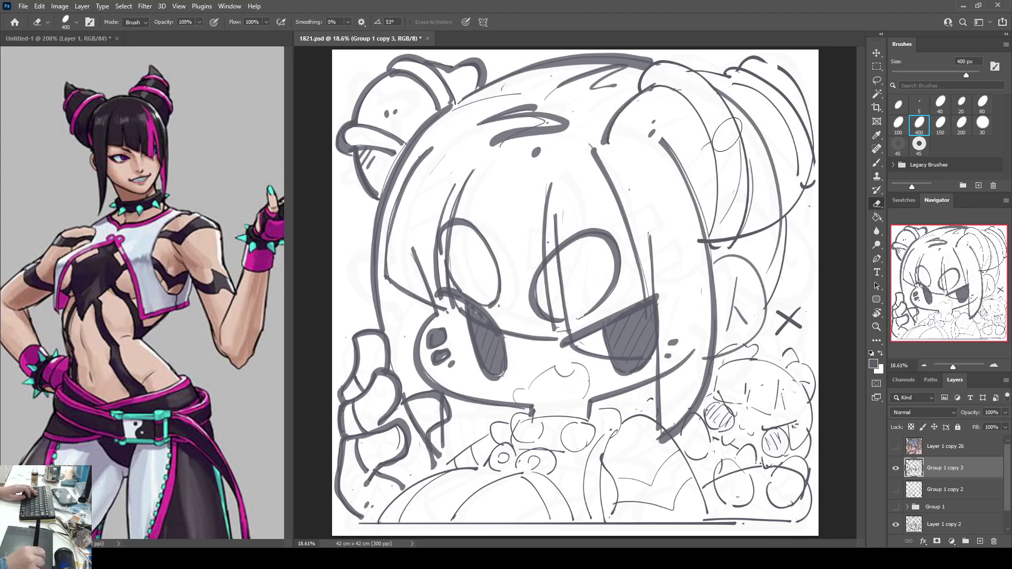
key("b")
mouse_move(655, 88)
left_mouse_down()
mouse_move(693, 108)
mouse_move(714, 164)
mouse_move(726, 240)
left_mouse_up()
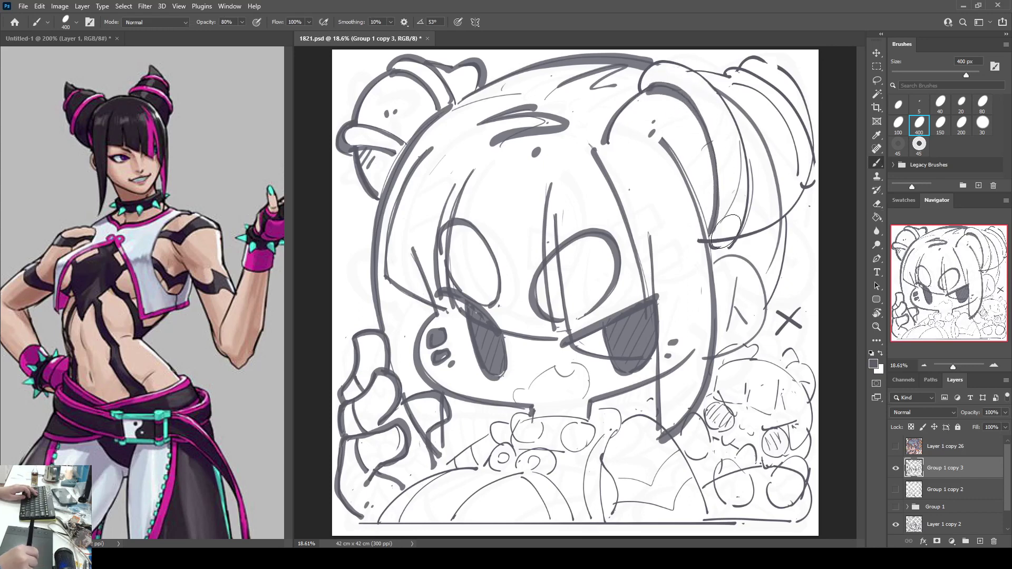
key("e")
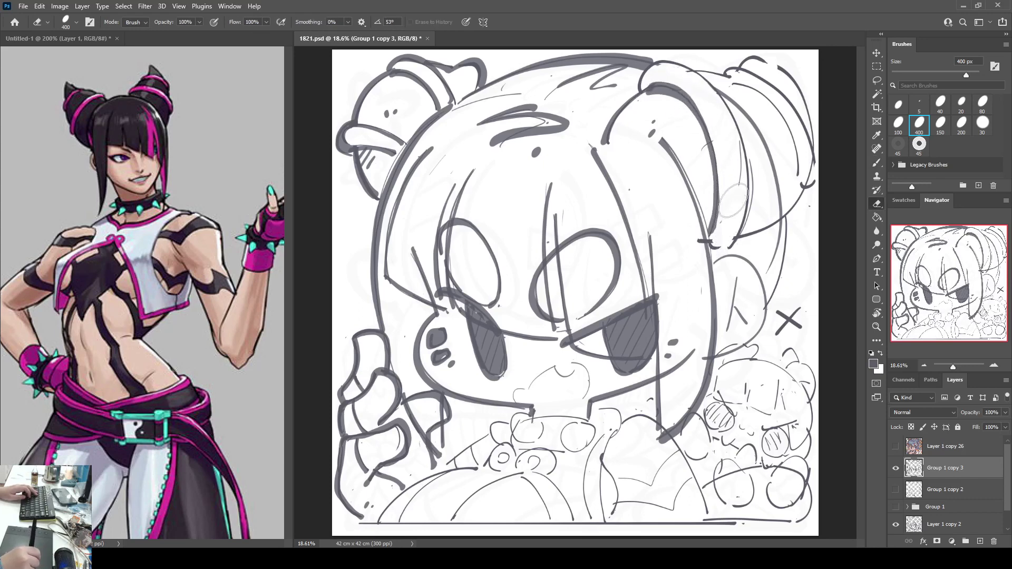
Step: Ink the outer arc of the large bun's ring, close its lower end and hatch the shadow beside it
key("b")
mouse_move(640, 98)
left_mouse_down()
mouse_move(652, 65)
mouse_move(677, 62)
mouse_move(714, 86)
mouse_move(748, 146)
mouse_move(744, 237)
left_mouse_up()
key("e")
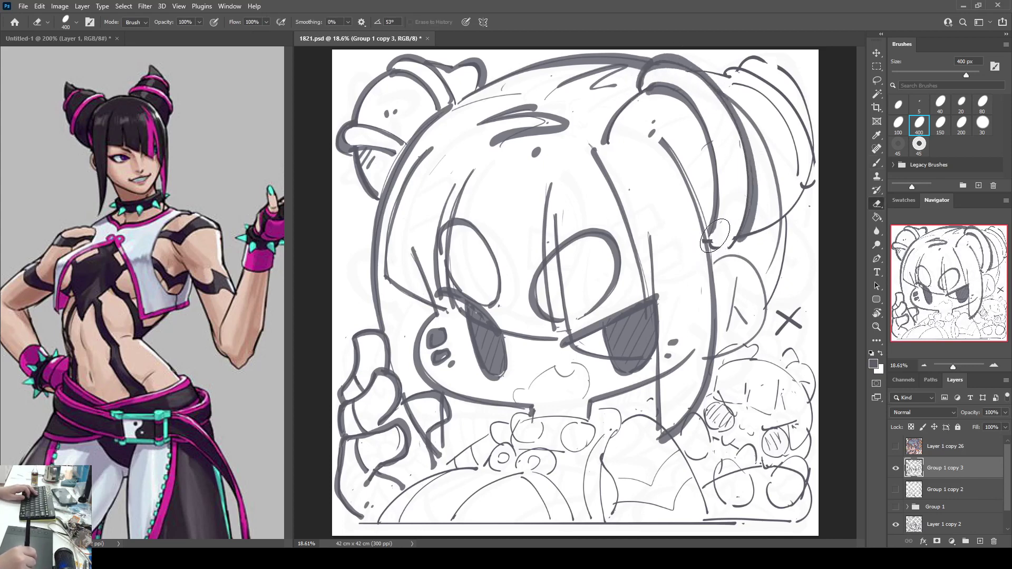
key("b")
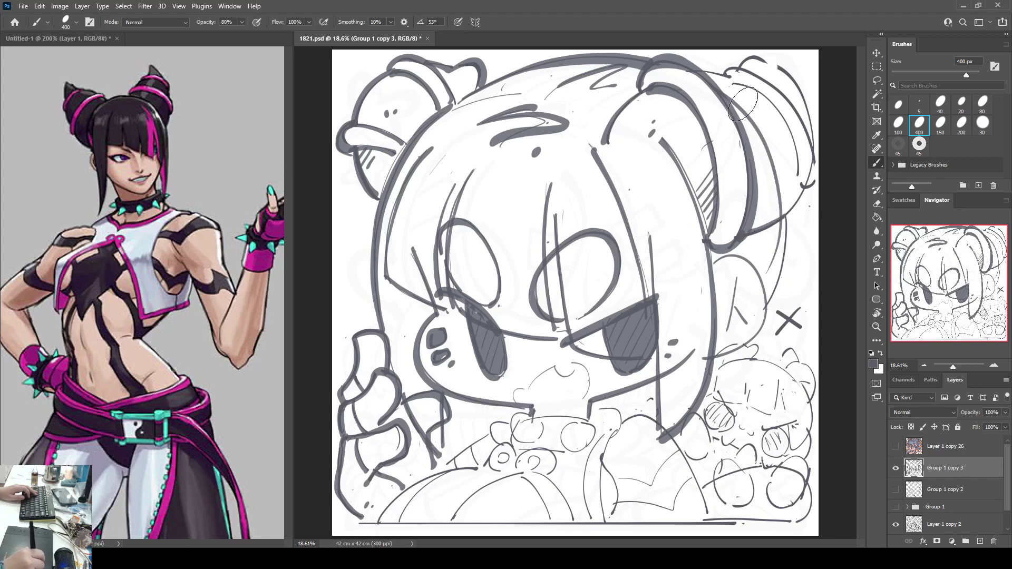
Step: Erase the leftover sketch lines inside the large bun and ink the bun's lower edge
key("e")
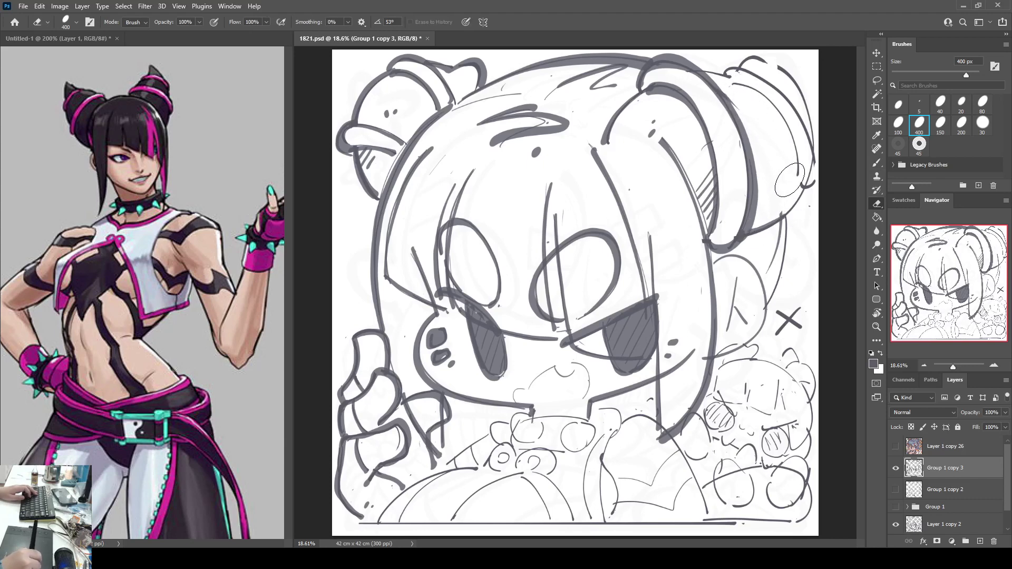
key("b")
key("e")
left_click_drag(786, 207, 762, 224)
key("b")
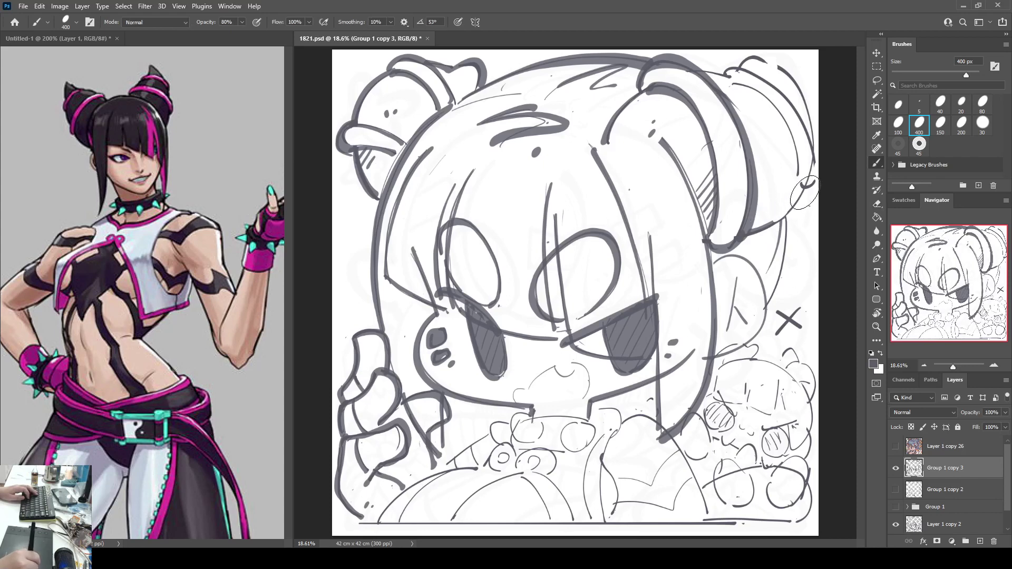
left_click_drag(805, 186, 750, 234)
Step: Ink the large bun's outer curve and inner strand line, redoing uneven strokes and erasing overlaps at the upper end
mouse_move(704, 72)
left_mouse_down()
mouse_move(759, 80)
mouse_move(802, 136)
mouse_move(804, 186)
left_mouse_up()
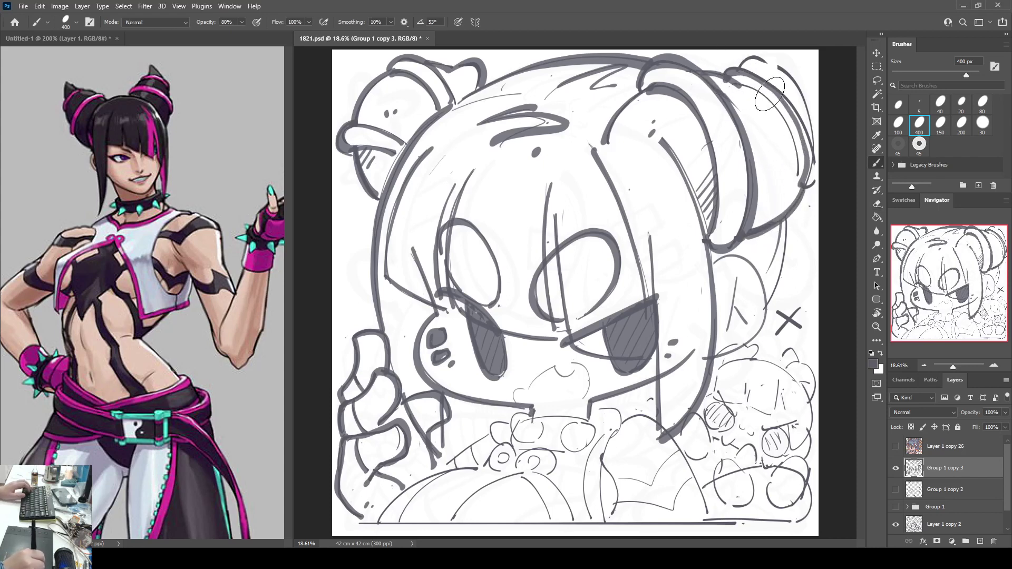
key("ctrl+z")
mouse_move(731, 73)
left_mouse_down()
mouse_move(758, 78)
mouse_move(806, 143)
mouse_move(811, 189)
left_mouse_up()
key("ctrl+z")
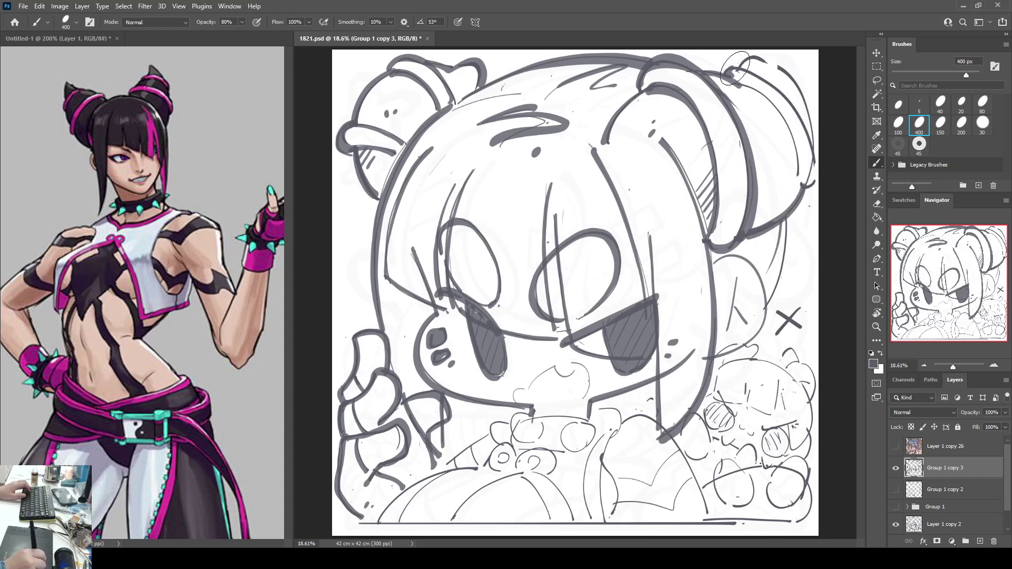
mouse_move(732, 71)
left_mouse_down()
mouse_move(802, 127)
mouse_move(805, 185)
mouse_move(825, 168)
left_mouse_up()
key("e")
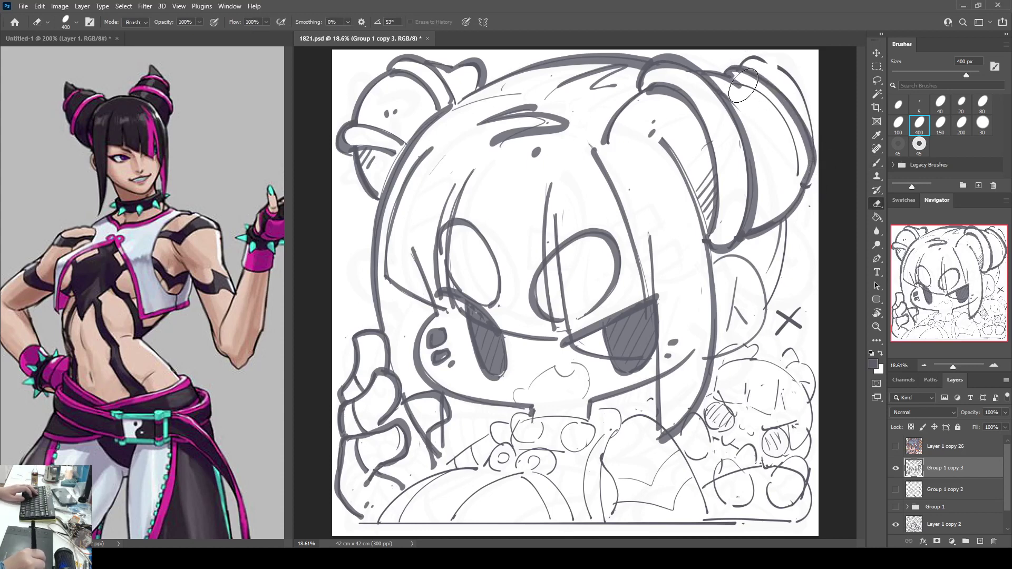
key("b")
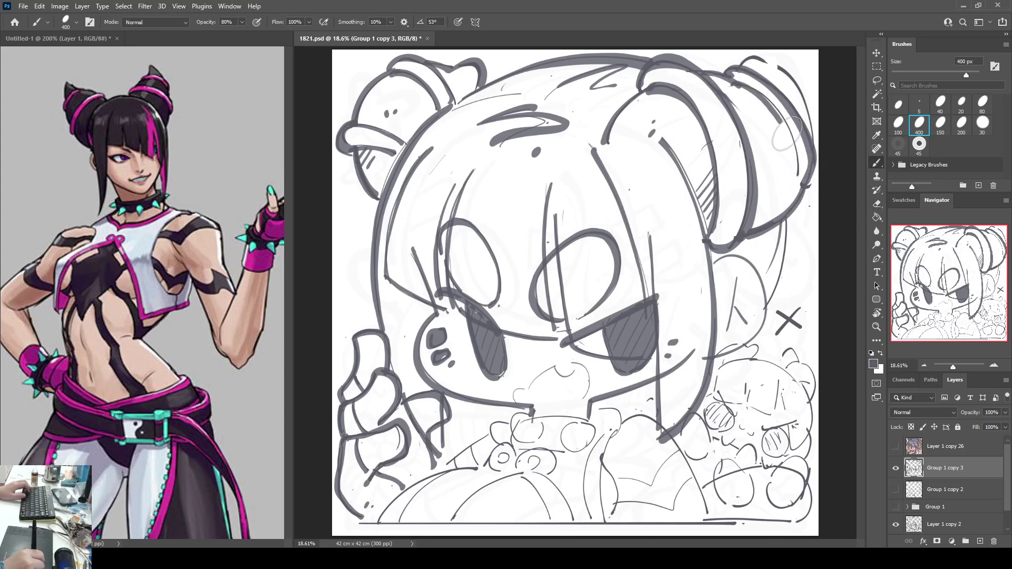
key("e")
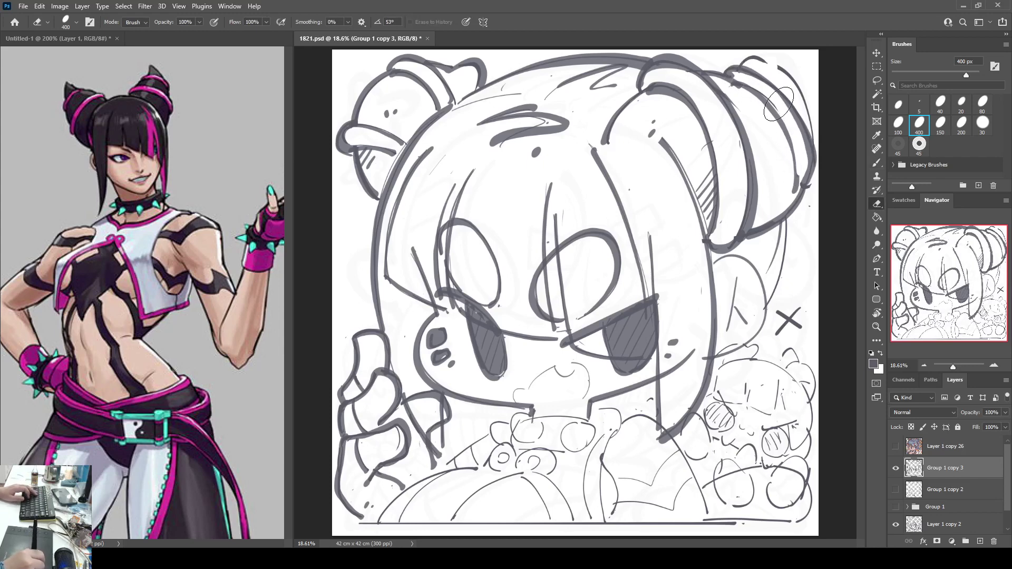
key("b")
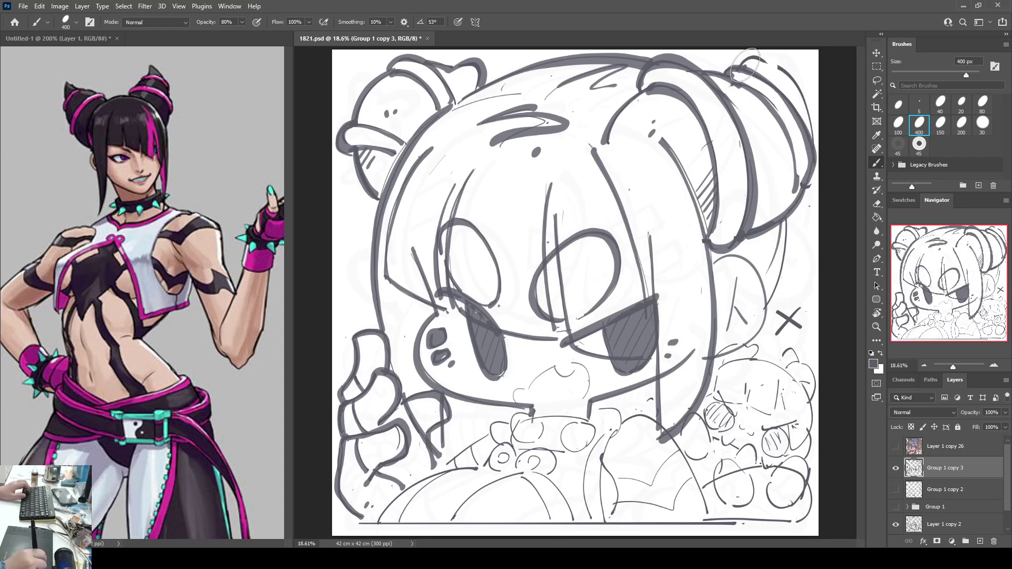
Step: Ink the outermost curve at the large bun's tip, erase excess, and add small hatching and a dot
mouse_move(745, 65)
left_mouse_down()
mouse_move(811, 112)
mouse_move(815, 146)
left_mouse_up()
key("ctrl+z")
mouse_move(742, 65)
left_mouse_down()
mouse_move(788, 70)
mouse_move(815, 148)
left_mouse_up()
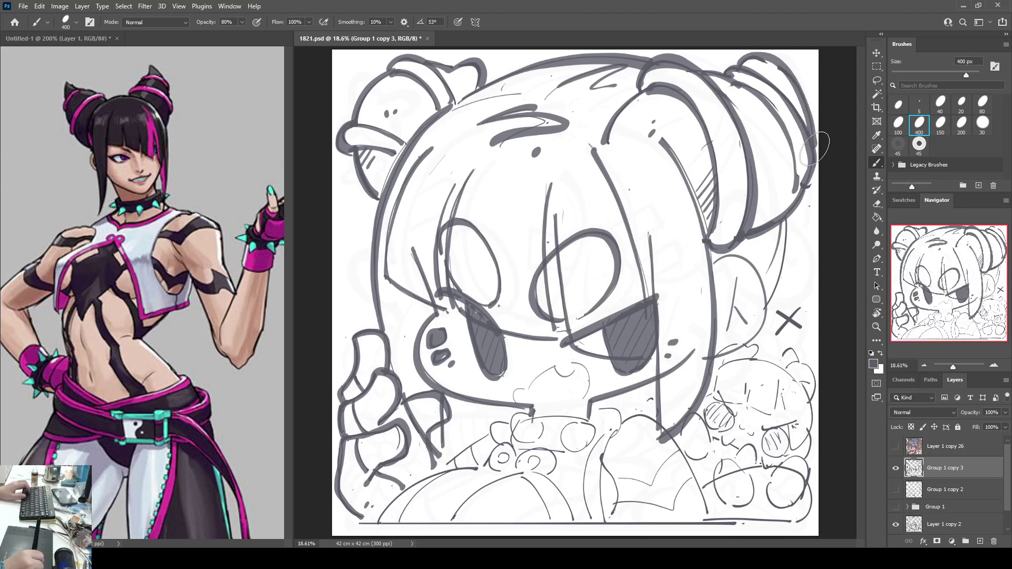
key("e")
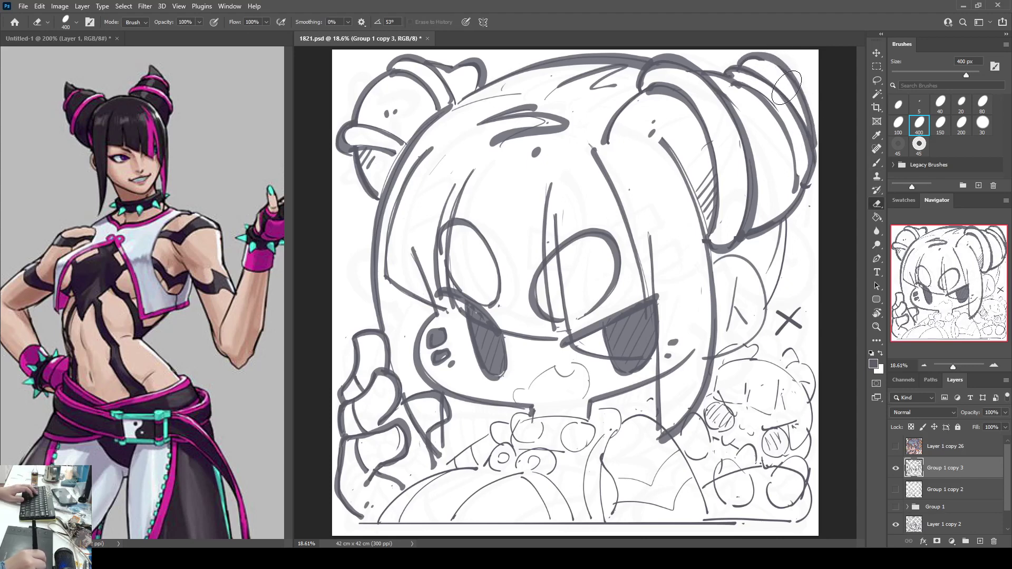
key("b")
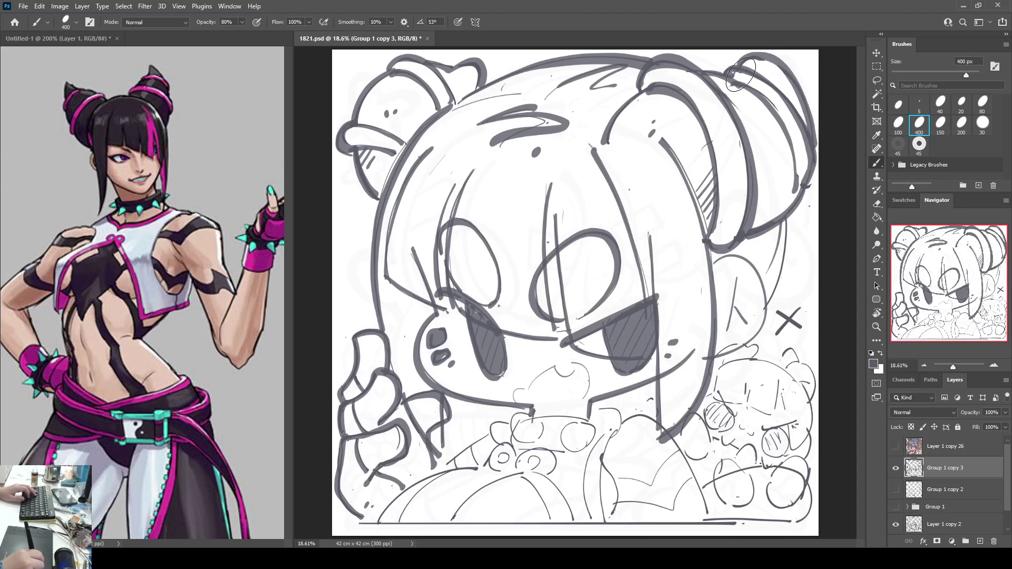
left_click_drag(748, 76, 758, 84)
left_click(768, 200)
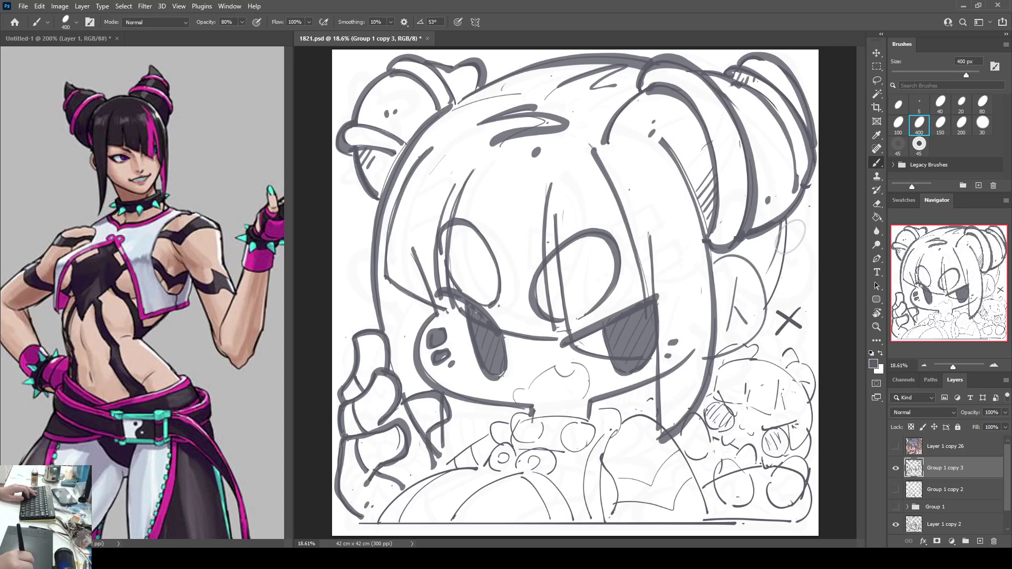
Step: Ink the back hair curve below the large bun and the outline of the ear
mouse_move(786, 215)
left_mouse_down()
mouse_move(781, 292)
mouse_move(767, 310)
left_mouse_up()
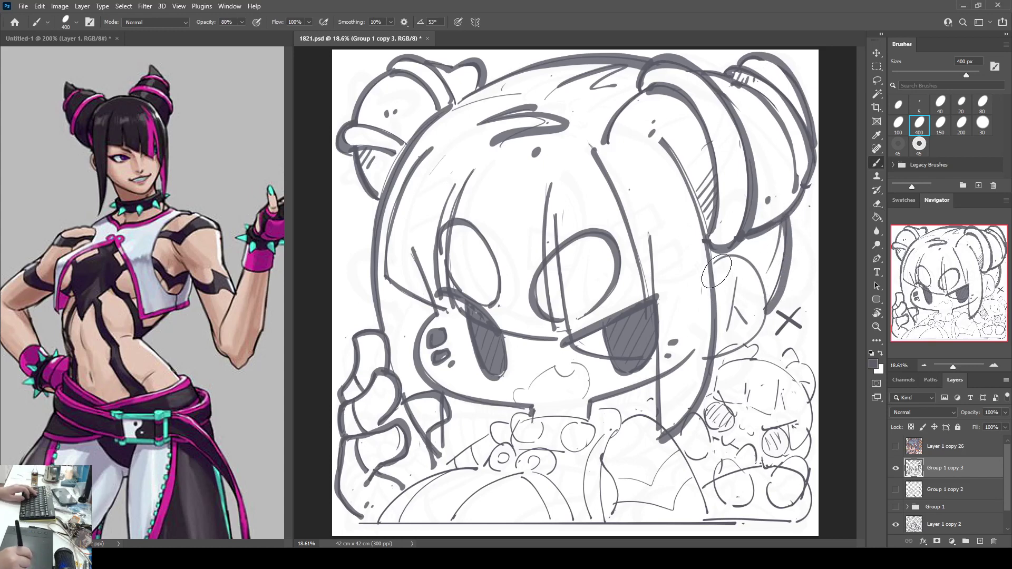
mouse_move(715, 252)
left_mouse_down()
mouse_move(752, 261)
mouse_move(773, 304)
mouse_move(749, 344)
mouse_move(709, 361)
left_mouse_up()
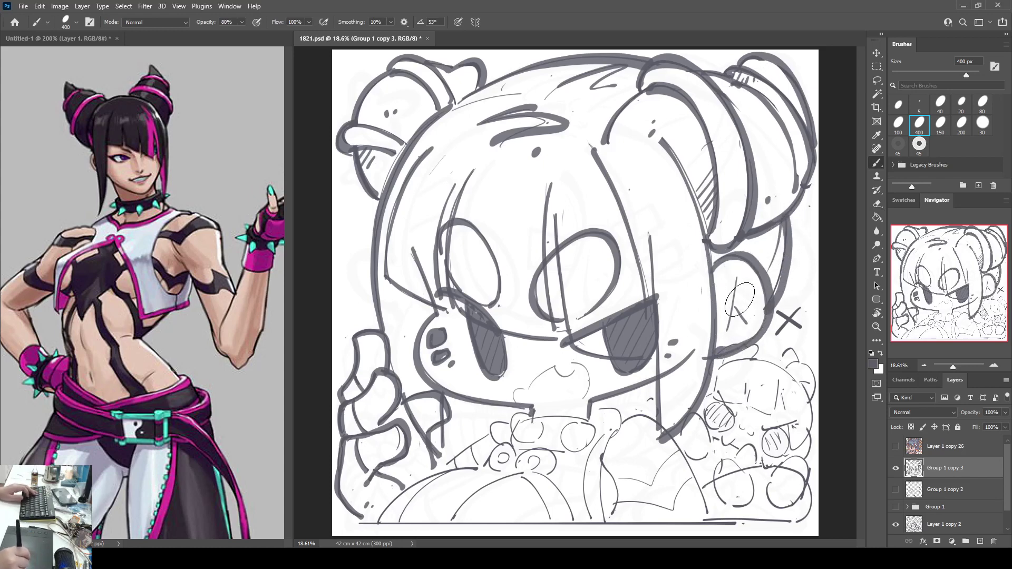
Step: Ink the inner ear lines and erase the leftover sketch lines inside and around the ear
mouse_move(737, 278)
left_mouse_down()
mouse_move(730, 315)
mouse_move(746, 322)
left_mouse_up()
key("e")
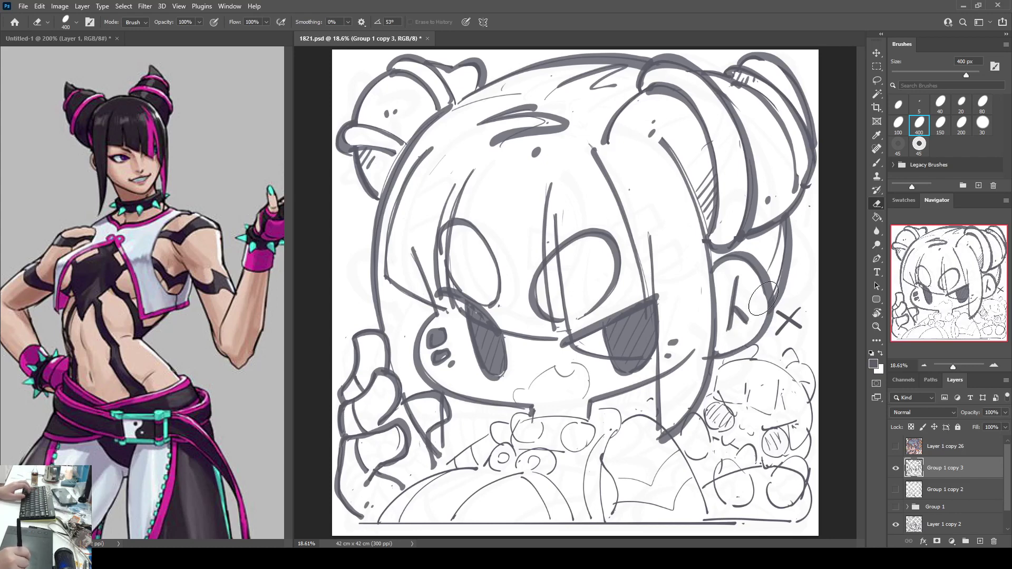
key("b")
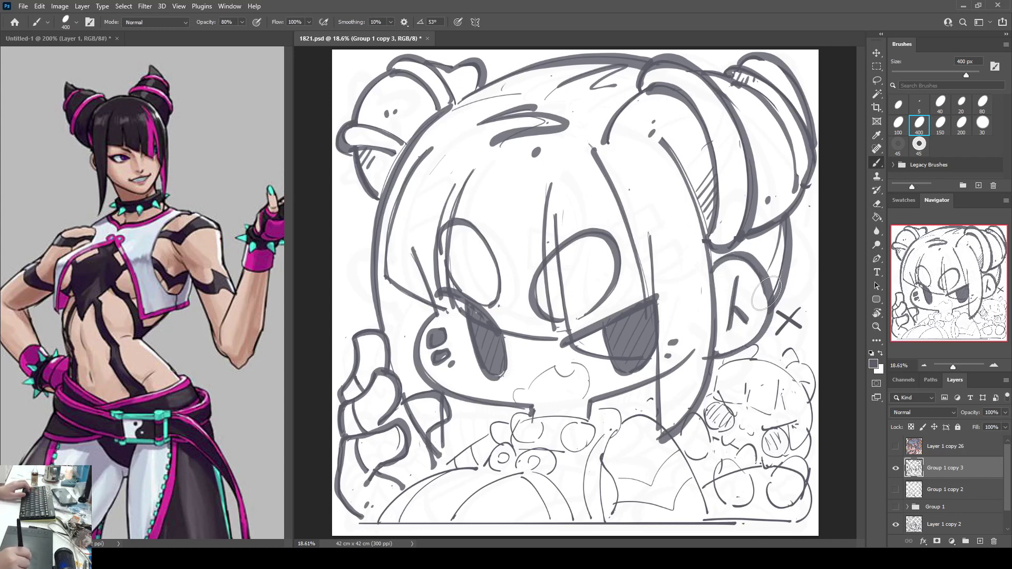
key("e")
key("b")
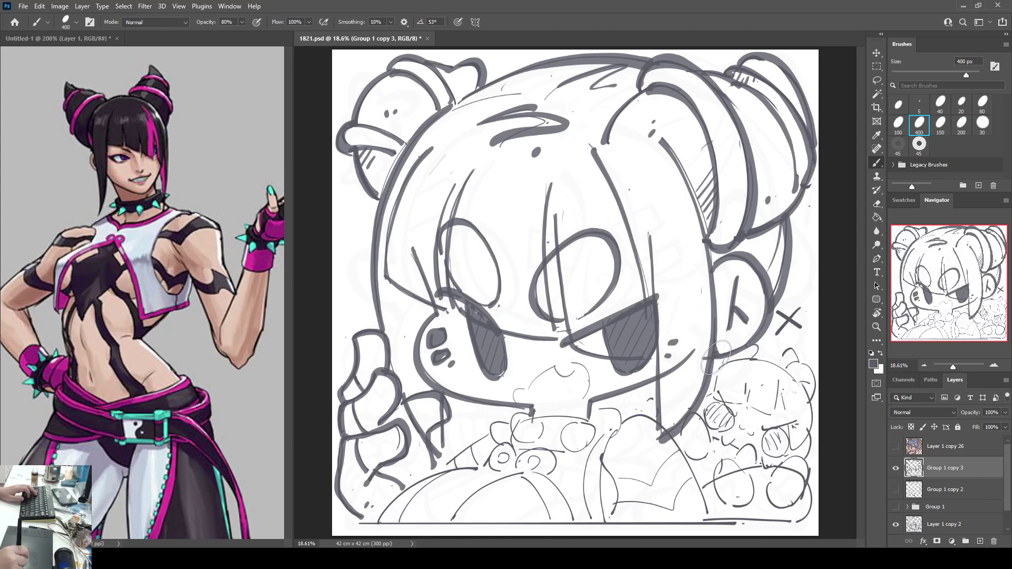
key("e")
key("b")
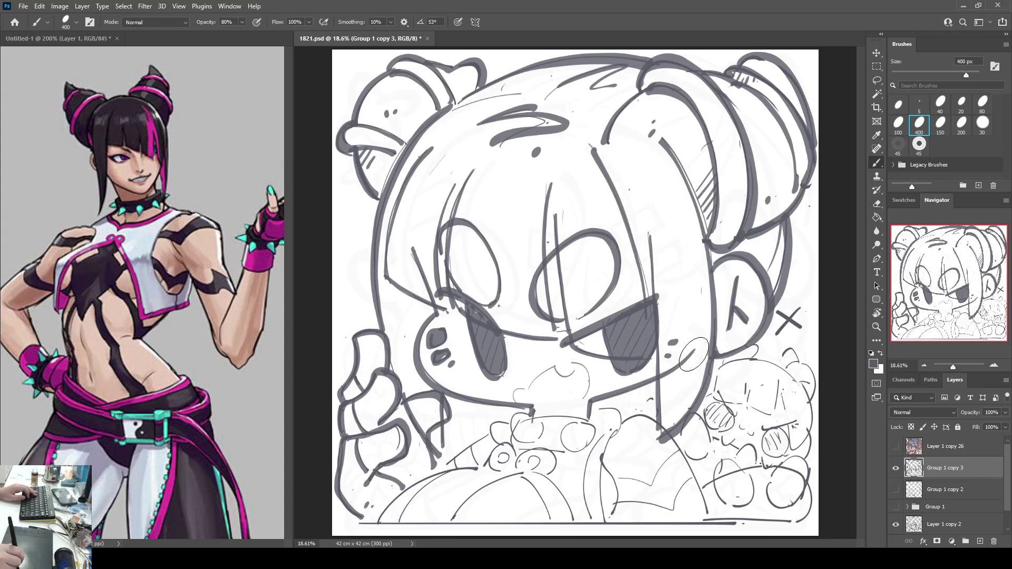
Step: Ink the jaw line from the cheek below the ear to the neck and the short neck line under the chin, cleaning up the edges
mouse_move(695, 345)
left_mouse_down()
mouse_move(660, 376)
mouse_move(583, 406)
left_mouse_up()
key("ctrl+z")
left_click_drag(695, 350, 593, 400)
key("e")
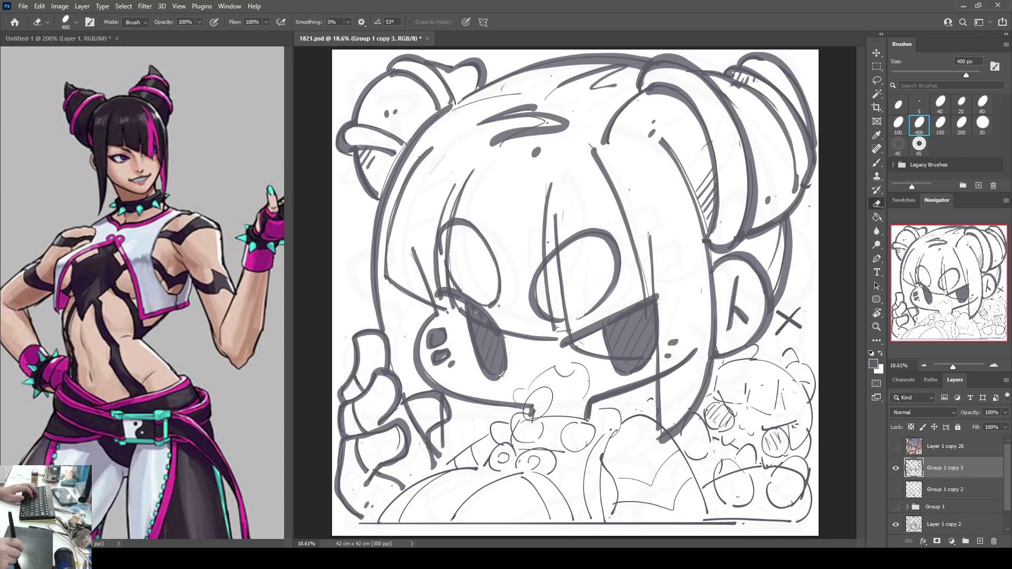
key("b")
left_click_drag(531, 406, 532, 417)
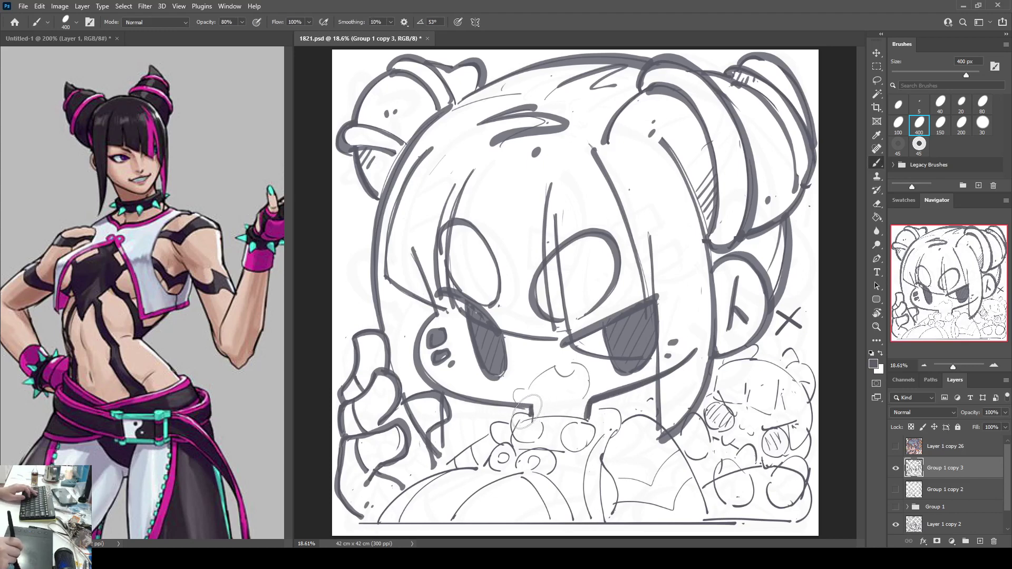
key("e")
key("b")
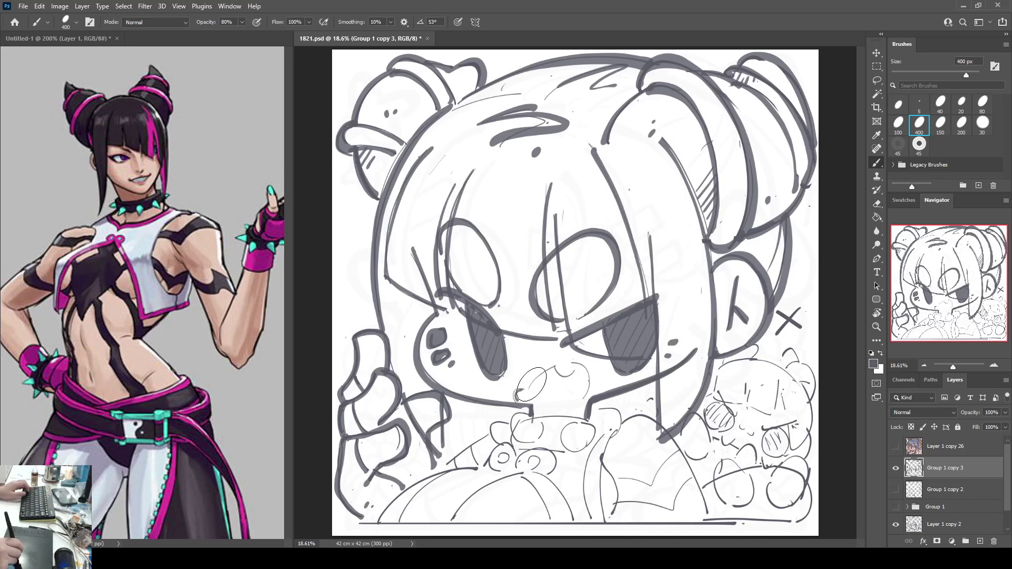
Step: Ink the mouth's upper line and check the drawing with the view flipped horizontally, restoring the original orientation
left_click_drag(531, 384, 547, 371)
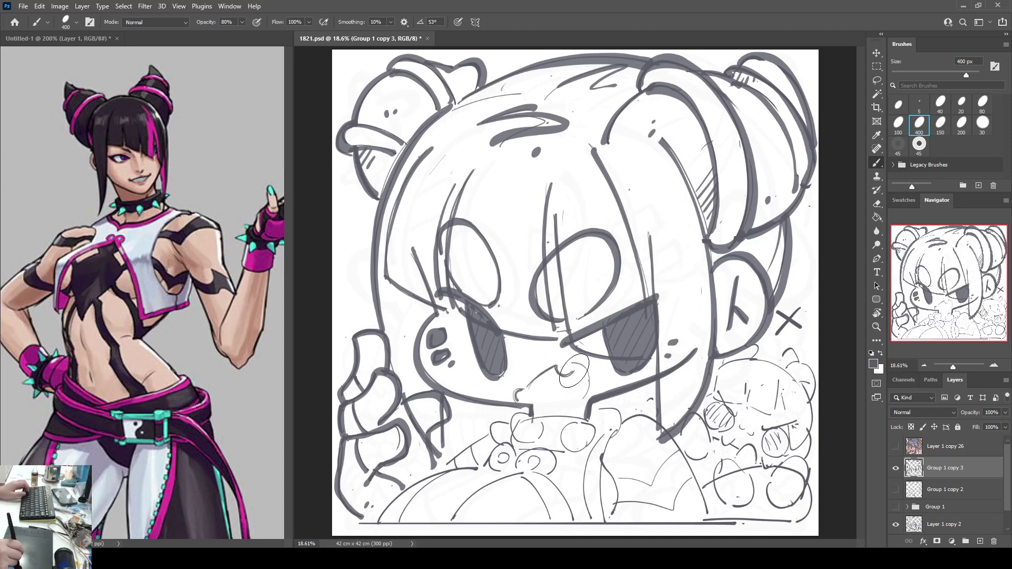
key("e")
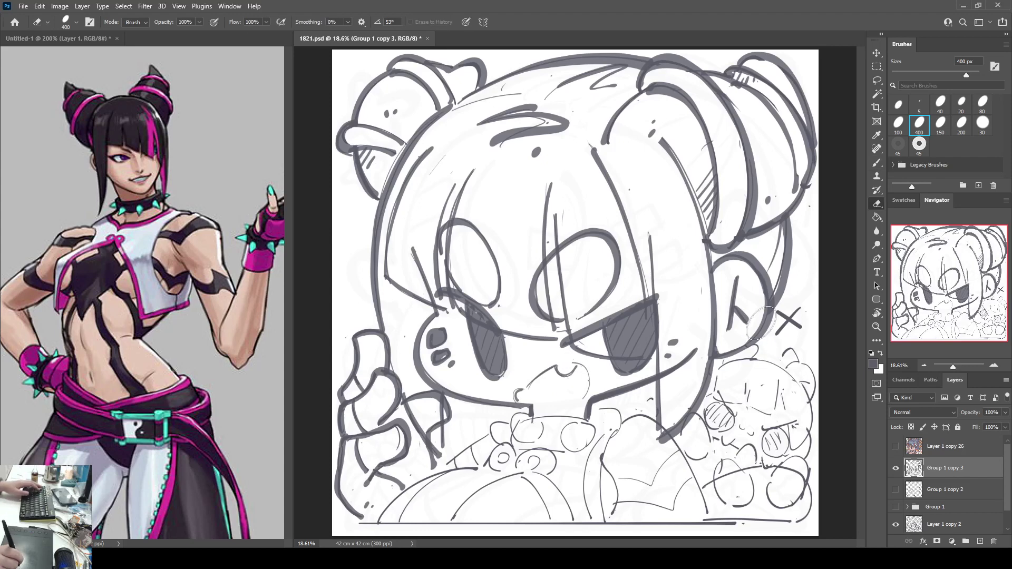
key("F5")
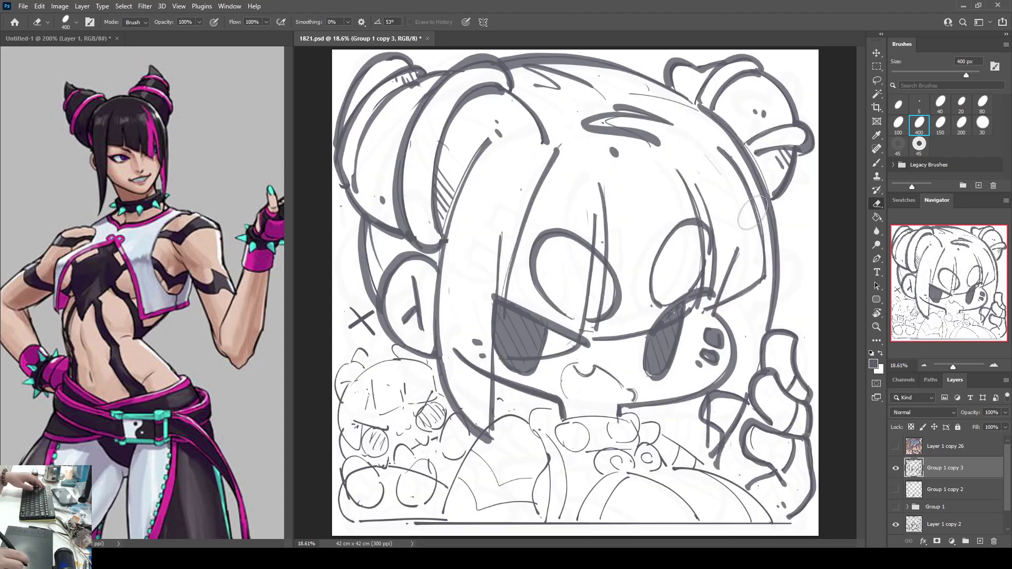
key("h")
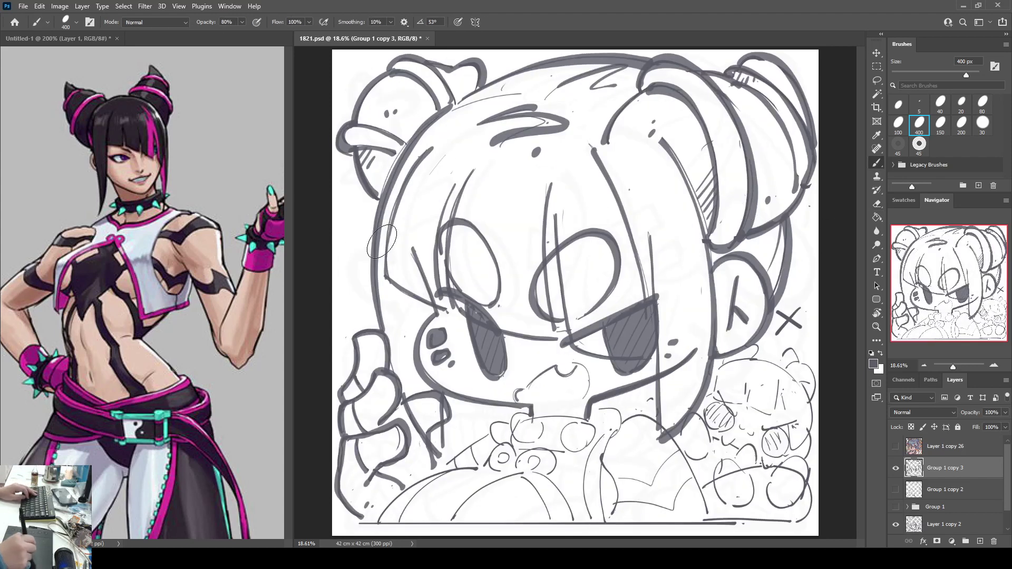
key("b")
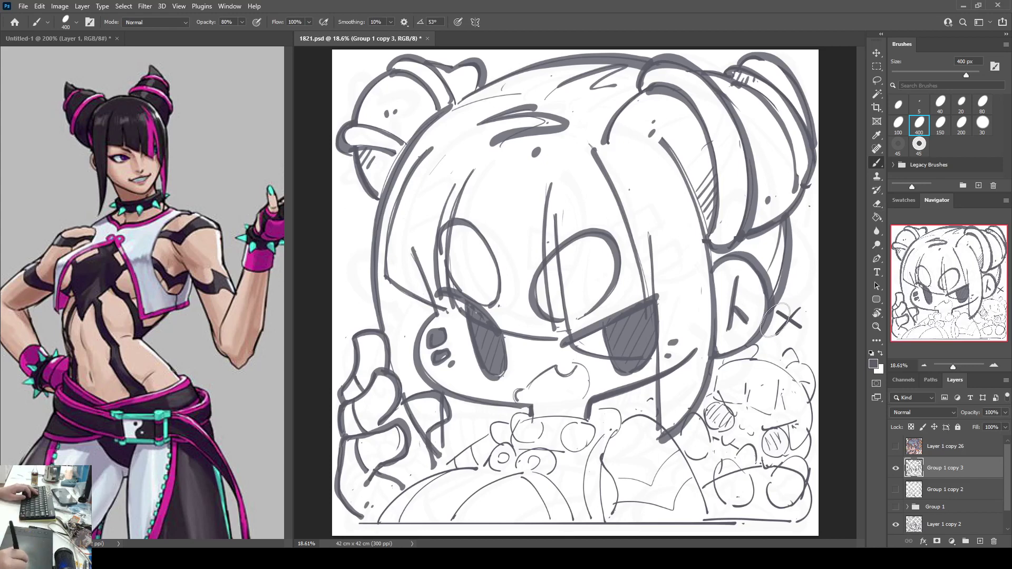
Step: Replace the sketched X beside the ear with a small filled heart
key("e")
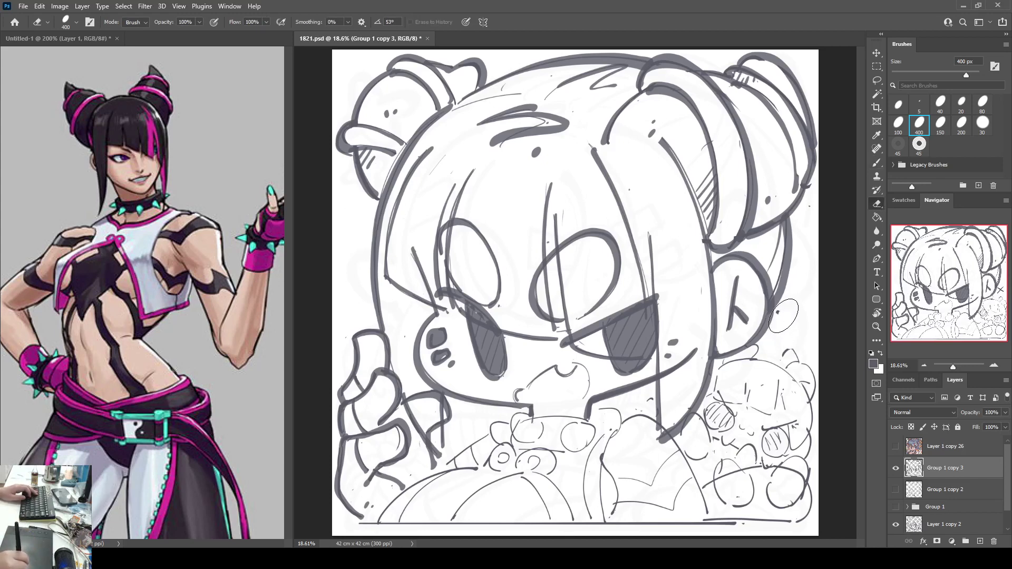
key("b")
mouse_move(783, 318)
left_mouse_down()
mouse_move(796, 335)
mouse_move(804, 310)
mouse_move(792, 336)
mouse_move(803, 317)
mouse_move(790, 318)
mouse_move(793, 338)
mouse_move(804, 304)
left_mouse_up()
key("ctrl+z")
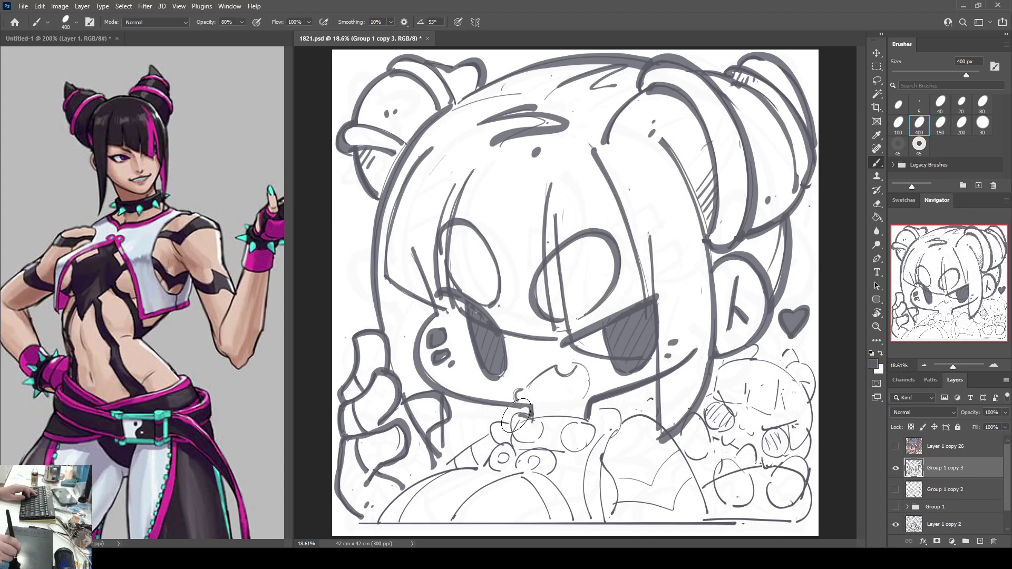
Step: Ink the round studs and band of the choker around the neck, redoing uneven strokes and erasing overlaps
key("ctrl+z")
mouse_move(526, 413)
left_mouse_down()
mouse_move(510, 417)
mouse_move(511, 439)
left_mouse_up()
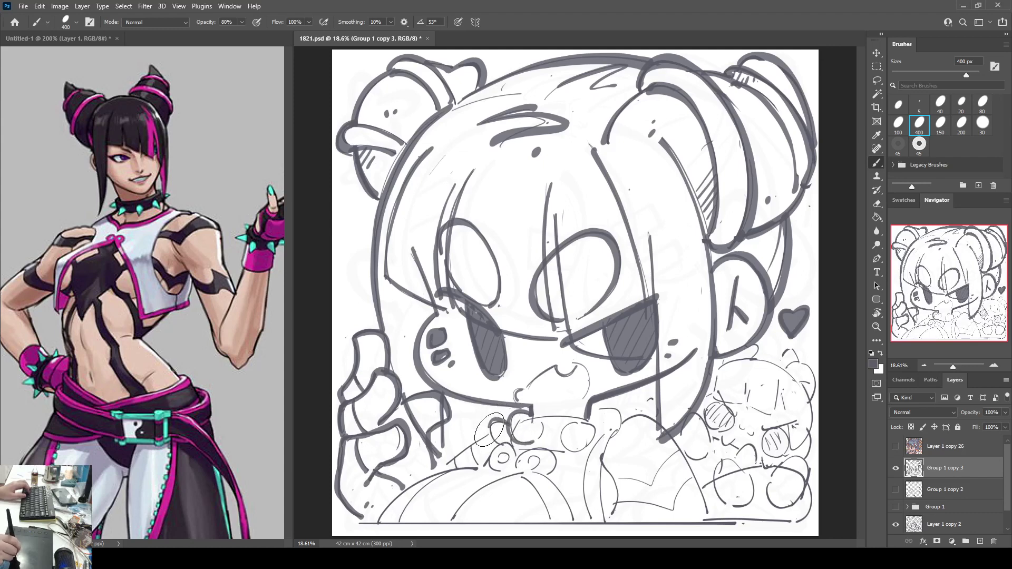
key("e")
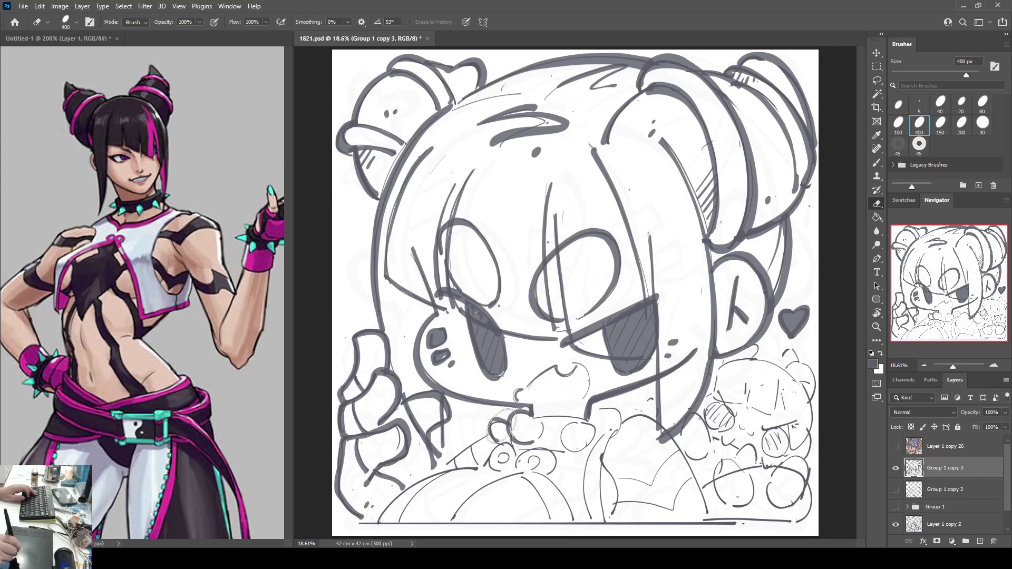
key("b")
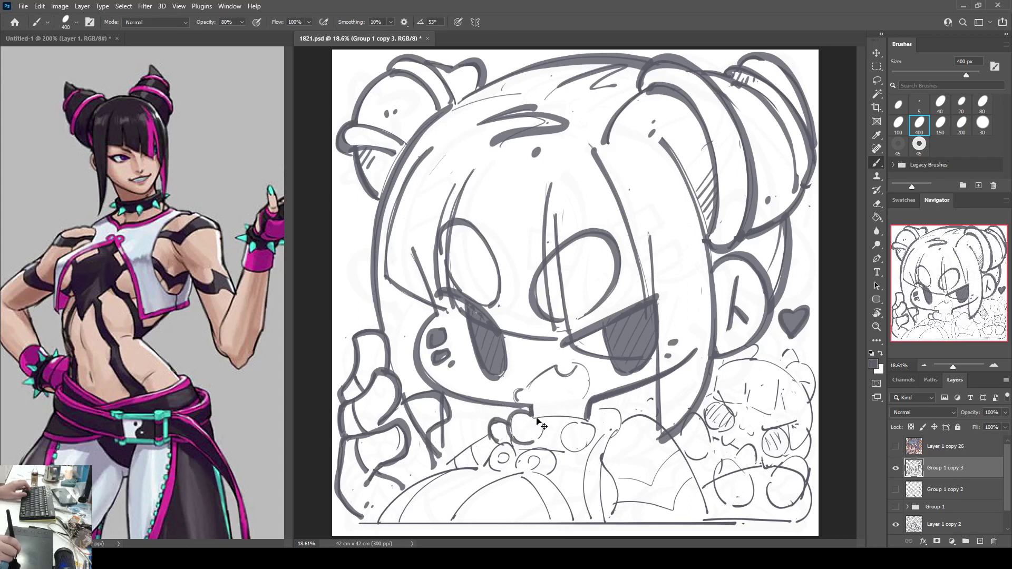
mouse_move(572, 426)
left_mouse_down()
mouse_move(582, 447)
mouse_move(559, 442)
mouse_move(564, 432)
mouse_move(574, 451)
mouse_move(595, 426)
left_mouse_up()
key("ctrl+z")
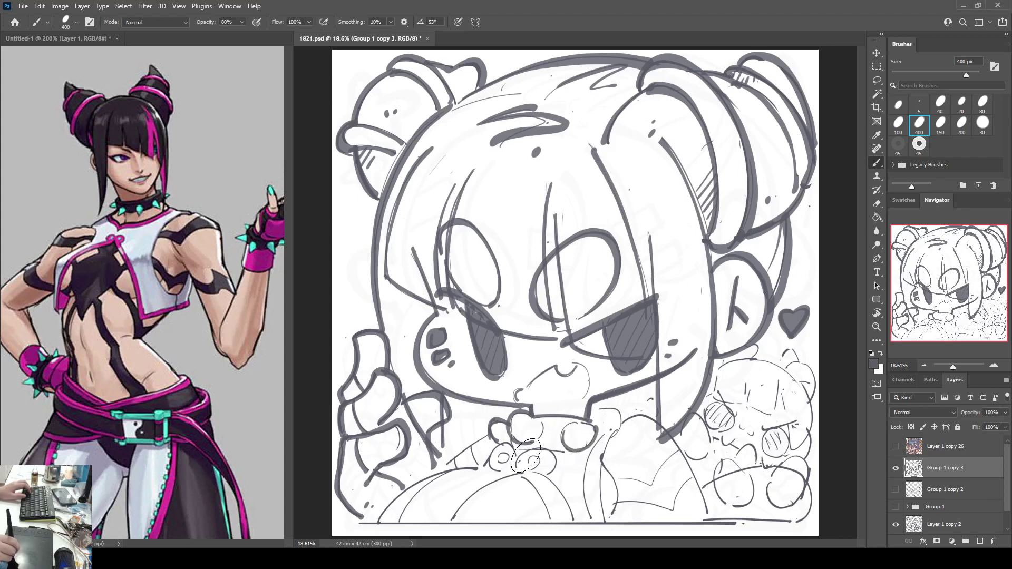
Step: Ink the two small round shapes below the choker, redoing uneven strokes and erasing overlapping lines
mouse_move(518, 461)
left_mouse_down()
mouse_move(556, 449)
mouse_move(556, 469)
mouse_move(528, 447)
mouse_move(551, 449)
mouse_move(554, 470)
mouse_move(525, 451)
mouse_move(544, 446)
mouse_move(547, 477)
mouse_move(515, 469)
mouse_move(544, 446)
mouse_move(552, 471)
left_mouse_up()
key("ctrl+z")
key("ctrl+z")
key("ctrl+z")
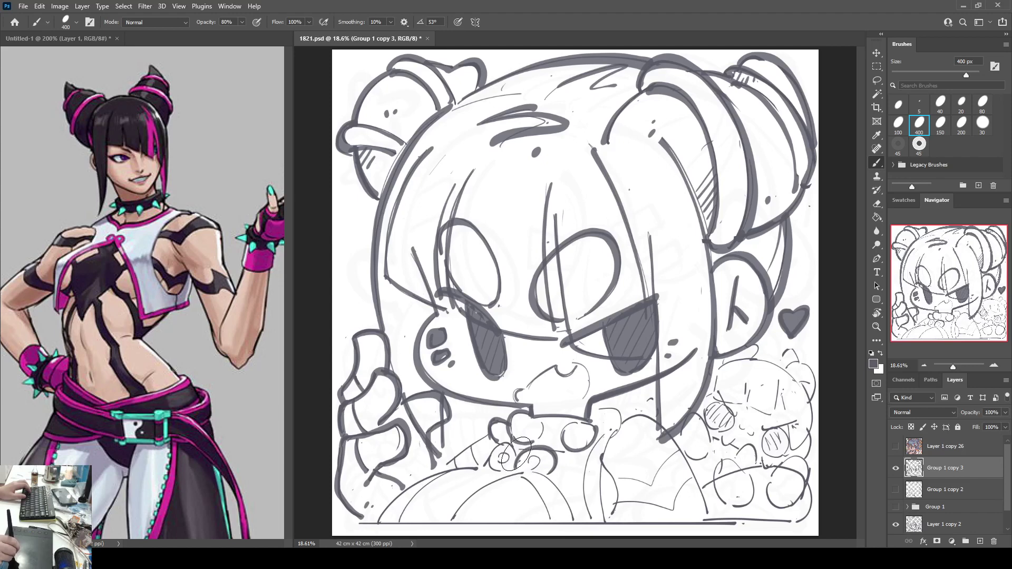
key("e")
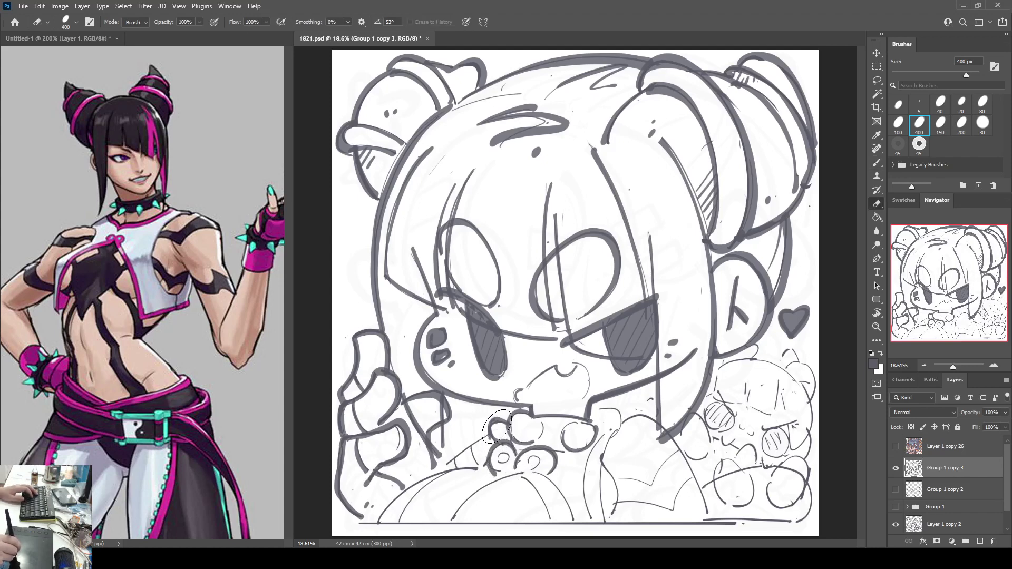
key("b")
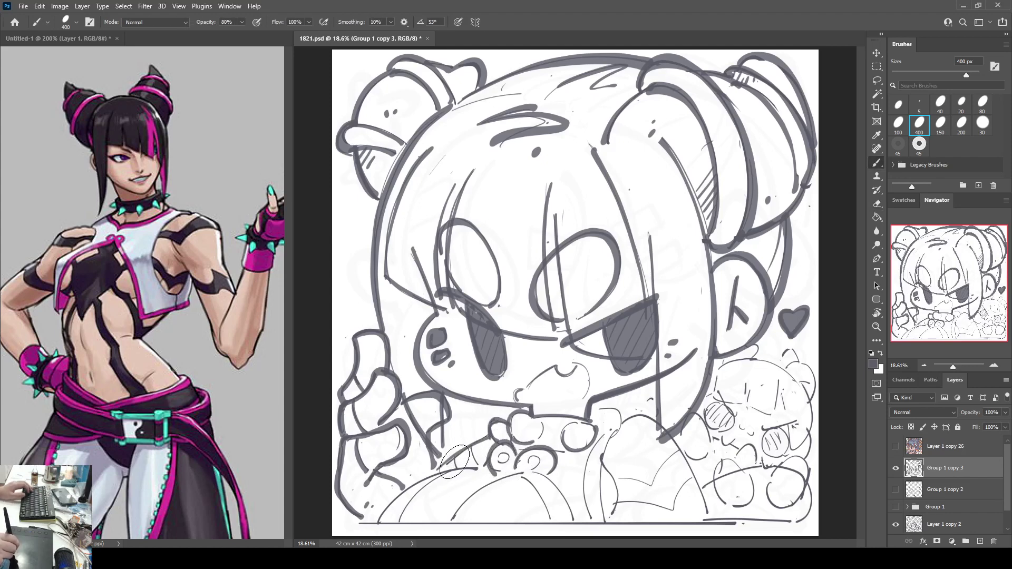
Step: Ink the shoulder curve beside the raised hand and the small straps above it, redoing uneven strokes
key("ctrl+z")
mouse_move(447, 467)
left_mouse_down()
mouse_move(493, 435)
mouse_move(442, 471)
mouse_move(473, 454)
mouse_move(481, 468)
mouse_move(458, 472)
left_mouse_up()
key("ctrl+z")
mouse_move(375, 523)
left_mouse_down()
mouse_move(382, 506)
mouse_move(464, 459)
mouse_move(482, 463)
left_mouse_up()
left_click_drag(400, 522, 470, 468)
key("ctrl+z")
mouse_move(399, 522)
left_mouse_down()
mouse_move(421, 493)
mouse_move(460, 471)
left_mouse_up()
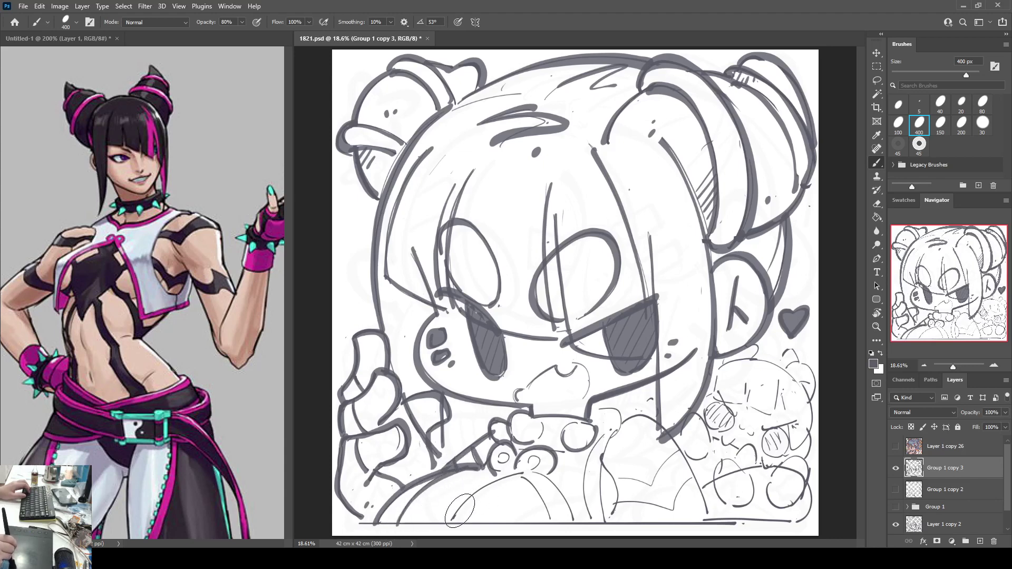
Step: Ink the chest curve and the body curve beside the far arm, erasing the excess along that curve
left_click_drag(450, 518, 531, 470)
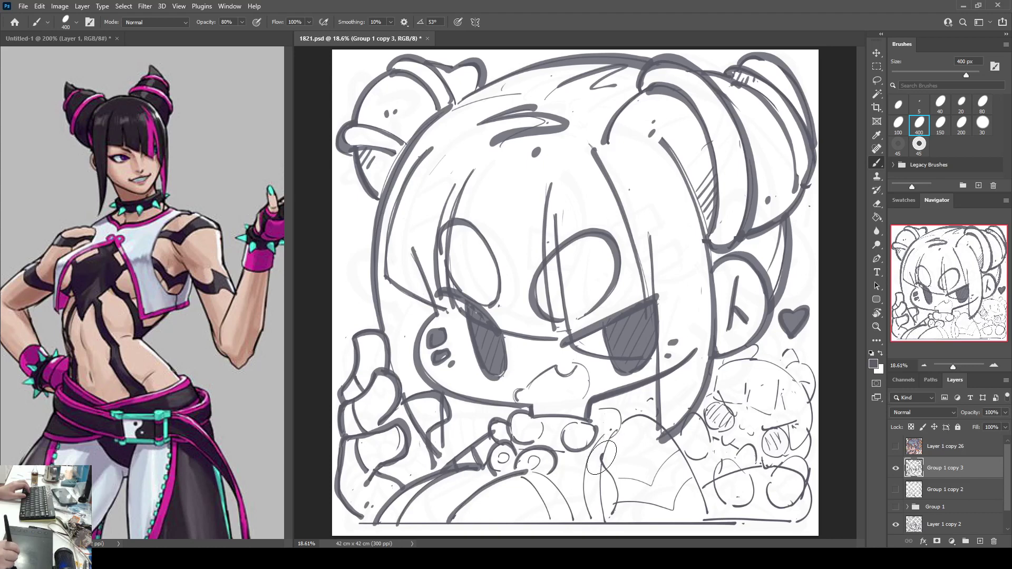
left_click_drag(601, 459, 623, 528)
key("e")
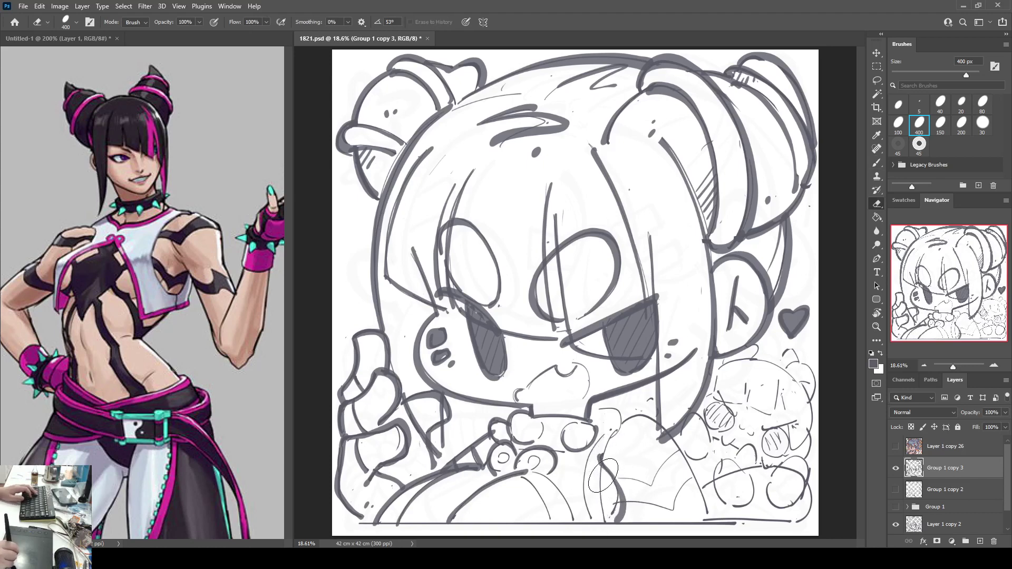
left_click_drag(598, 466, 616, 510)
key("b")
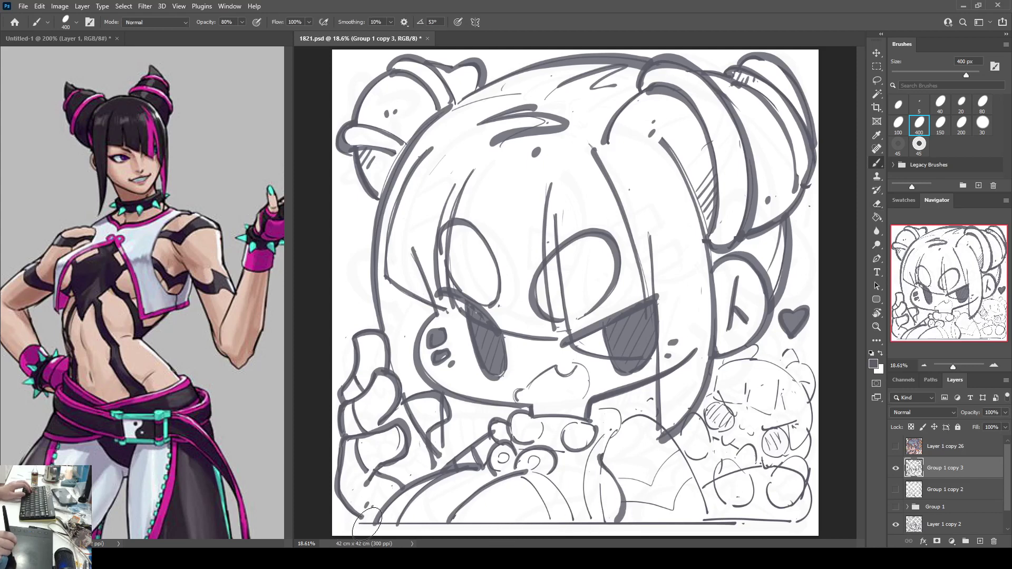
Step: Ink a thick straight baseline under the figure and the outline of the far shoulder and arm, redoing uneven strokes
left_click_drag(364, 524, 796, 522)
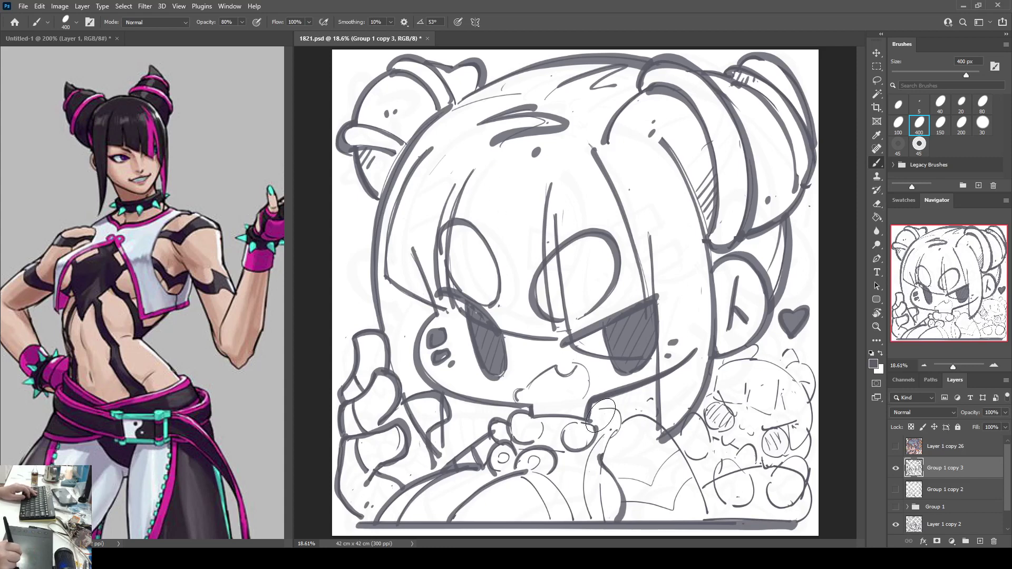
mouse_move(596, 417)
left_mouse_down()
mouse_move(621, 425)
mouse_move(607, 418)
mouse_move(617, 408)
mouse_move(609, 444)
mouse_move(636, 421)
mouse_move(659, 429)
mouse_move(611, 439)
mouse_move(646, 418)
mouse_move(685, 444)
mouse_move(643, 425)
mouse_move(611, 438)
mouse_move(644, 419)
mouse_move(681, 442)
mouse_move(707, 521)
left_mouse_up()
key("ctrl+z")
key("ctrl+z")
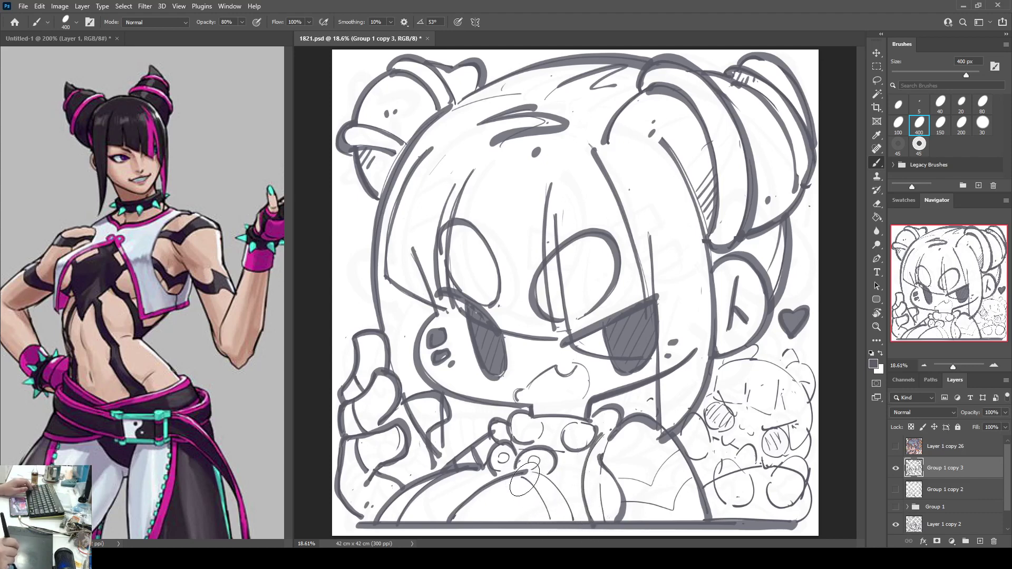
Step: Ink the two curved lines down the chest front and the pointed marking across the far upper arm
left_click_drag(523, 477, 549, 521)
left_click_drag(539, 476, 572, 521)
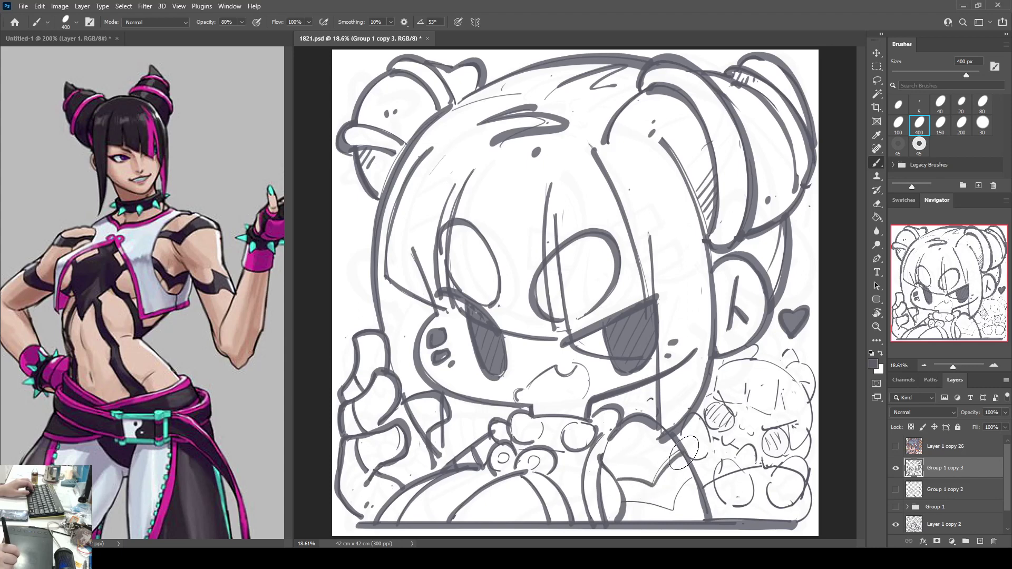
mouse_move(629, 504)
left_mouse_down()
mouse_move(672, 510)
mouse_move(697, 475)
left_mouse_up()
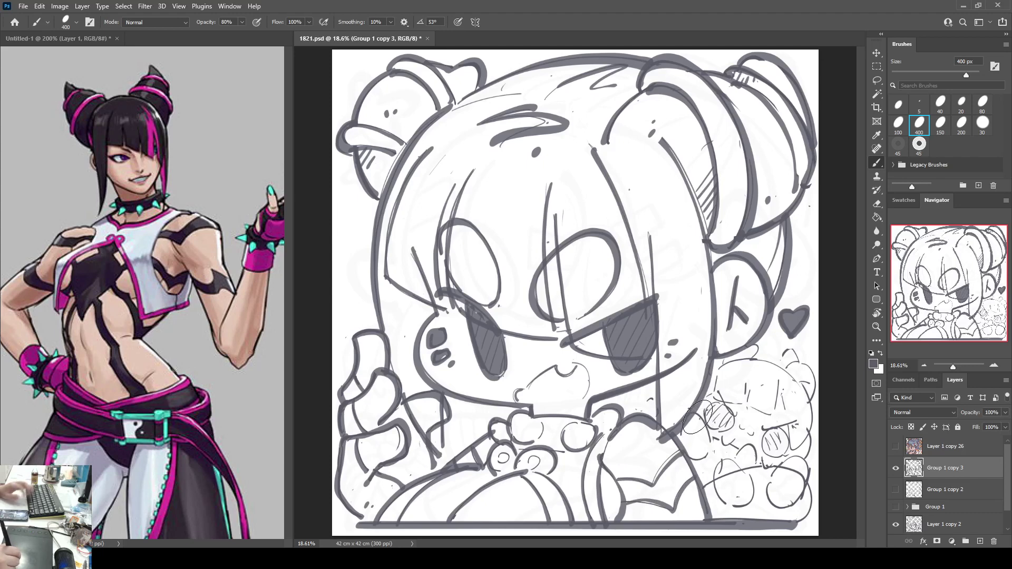
Step: Ink the small companion character's head outline, bangs and side hair strand, redoing the head curve once
mouse_move(718, 376)
left_mouse_down()
mouse_move(714, 402)
mouse_move(744, 407)
left_mouse_up()
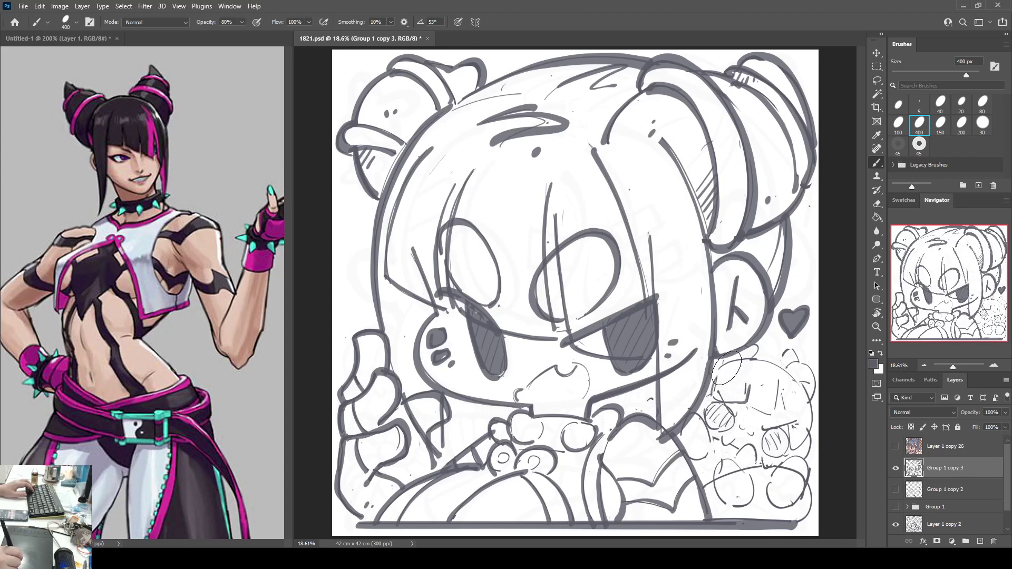
mouse_move(713, 372)
left_mouse_down()
mouse_move(791, 373)
mouse_move(809, 397)
mouse_move(796, 450)
left_mouse_up()
key("ctrl+z")
mouse_move(715, 370)
left_mouse_down()
mouse_move(753, 361)
mouse_move(793, 378)
mouse_move(809, 409)
mouse_move(798, 444)
left_mouse_up()
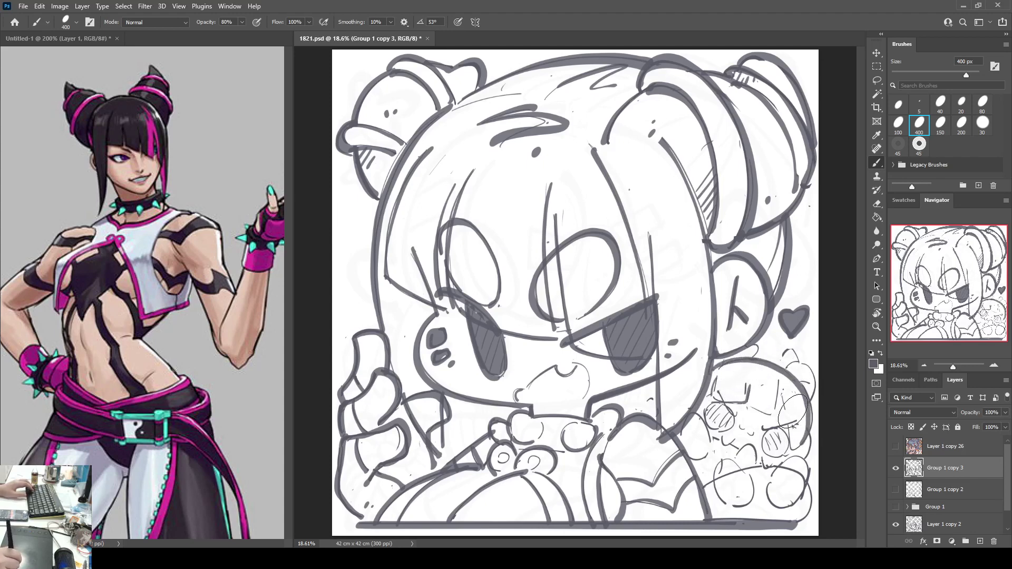
left_click_drag(783, 395, 793, 450)
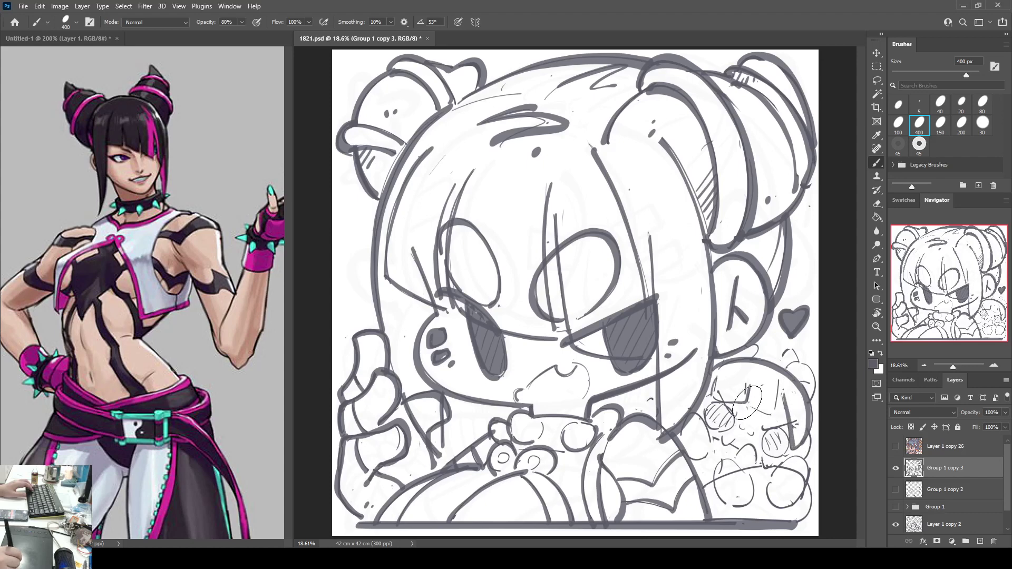
mouse_move(748, 403)
left_mouse_down()
mouse_move(776, 409)
mouse_move(780, 394)
left_mouse_up()
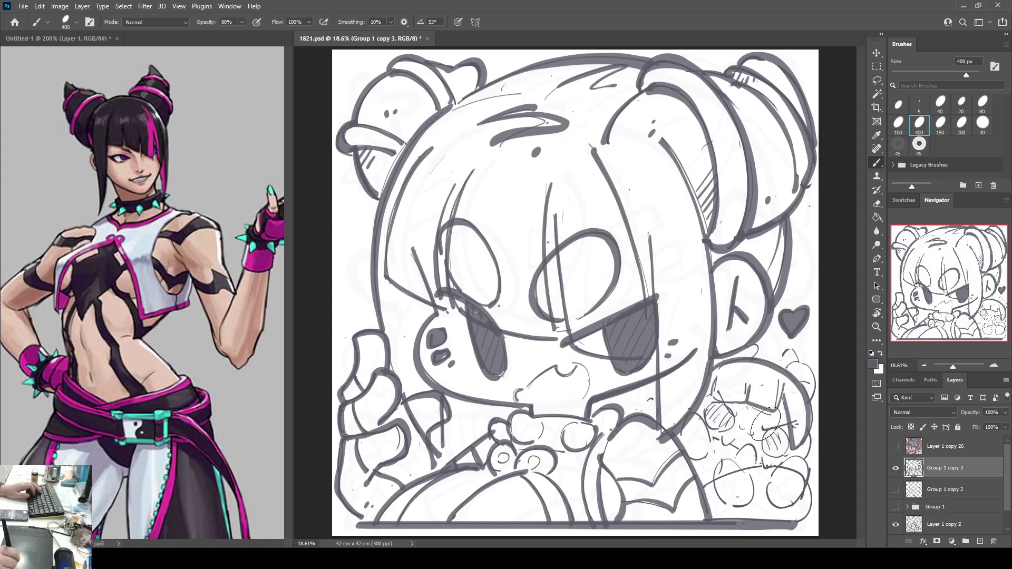
Step: Ink the small companion character's face, filling in both round eyes and adding the slanted upper lids
key("e")
key("b")
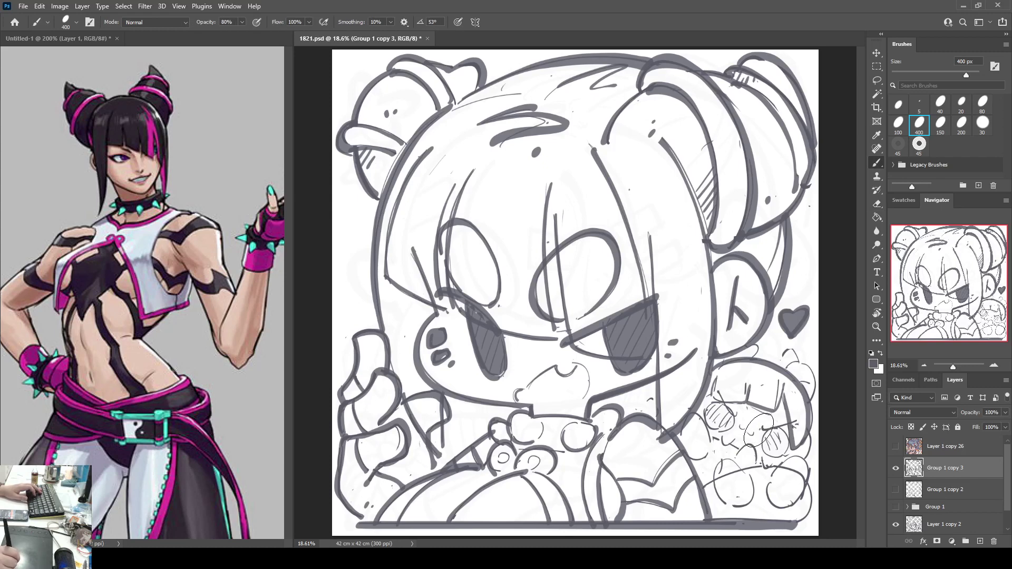
mouse_move(761, 429)
left_mouse_down()
mouse_move(799, 420)
mouse_move(761, 443)
mouse_move(782, 458)
mouse_move(764, 430)
mouse_move(759, 453)
mouse_move(780, 432)
mouse_move(766, 456)
mouse_move(777, 436)
mouse_move(773, 446)
left_mouse_up()
key("ctrl+z")
mouse_move(719, 396)
left_mouse_down()
mouse_move(743, 416)
mouse_move(735, 383)
mouse_move(767, 419)
mouse_move(693, 381)
mouse_move(716, 419)
mouse_move(720, 403)
mouse_move(706, 422)
mouse_move(715, 431)
mouse_move(732, 423)
mouse_move(714, 404)
mouse_move(725, 423)
mouse_move(727, 403)
left_mouse_up()
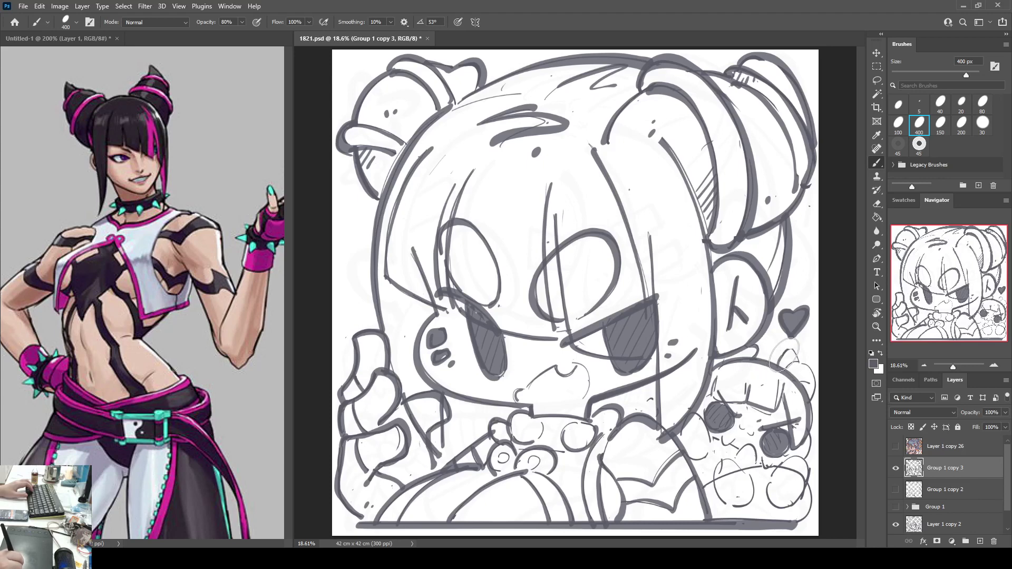
Step: Ink the small companion character's hair bun and outer paw, erasing the rough sketch lines around them
mouse_move(796, 360)
left_mouse_down()
mouse_move(809, 399)
mouse_move(802, 384)
mouse_move(811, 379)
mouse_move(789, 365)
mouse_move(808, 368)
mouse_move(813, 404)
left_mouse_up()
key("ctrl+z")
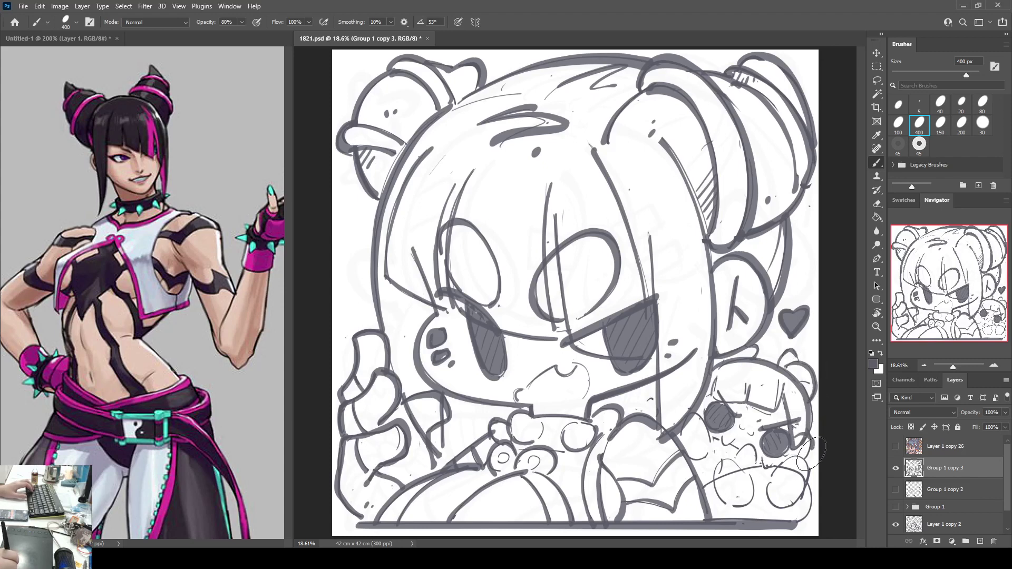
left_click_drag(810, 441, 804, 462)
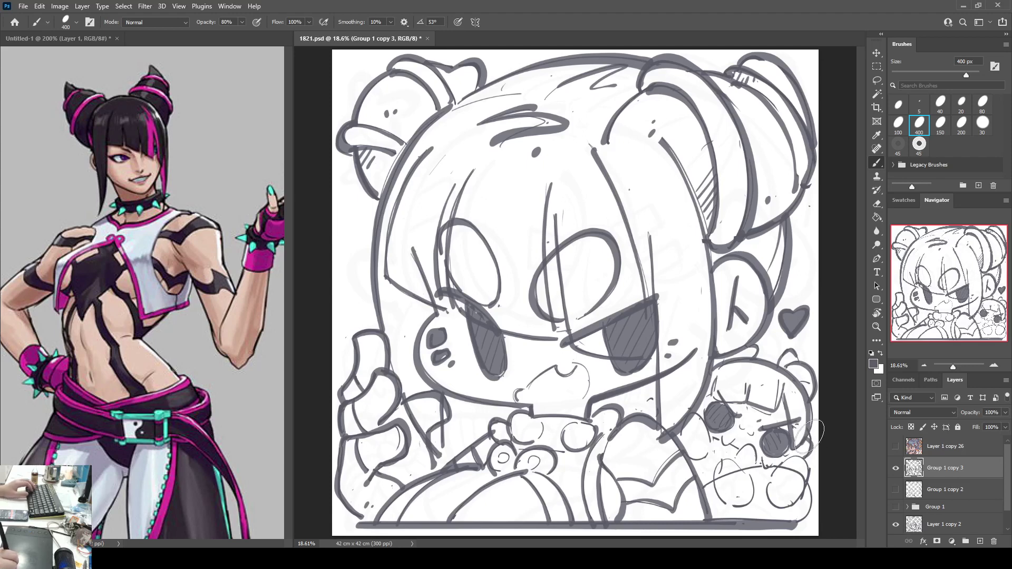
key("e")
mouse_move(799, 461)
left_mouse_down()
mouse_move(788, 479)
mouse_move(795, 492)
mouse_move(769, 483)
mouse_move(796, 458)
mouse_move(808, 461)
mouse_move(793, 505)
left_mouse_up()
key("b")
key("e")
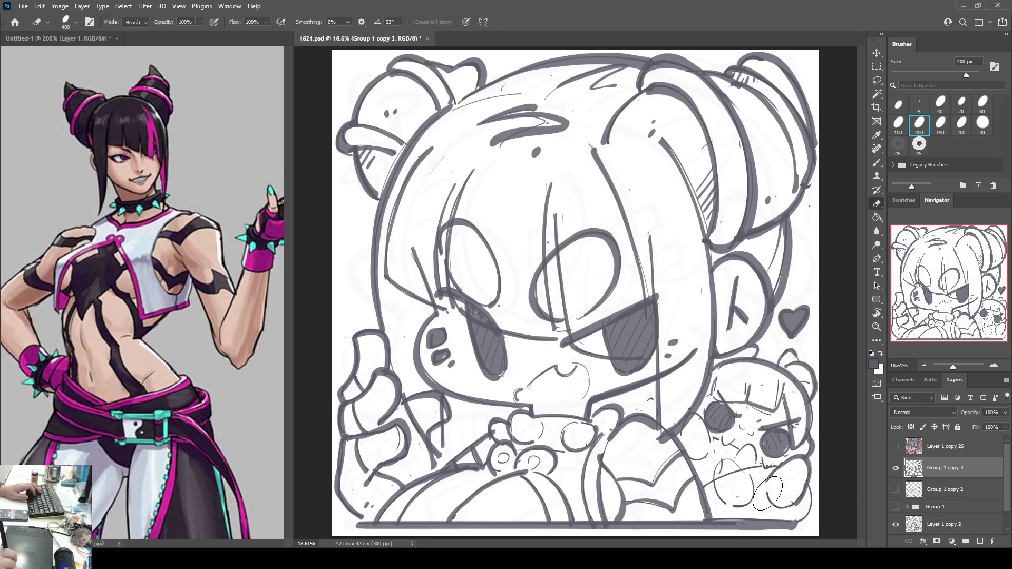
Step: Ink the companion's inner paw and the outer side of its body down to the baseline, redoing one uneven stroke
key("b")
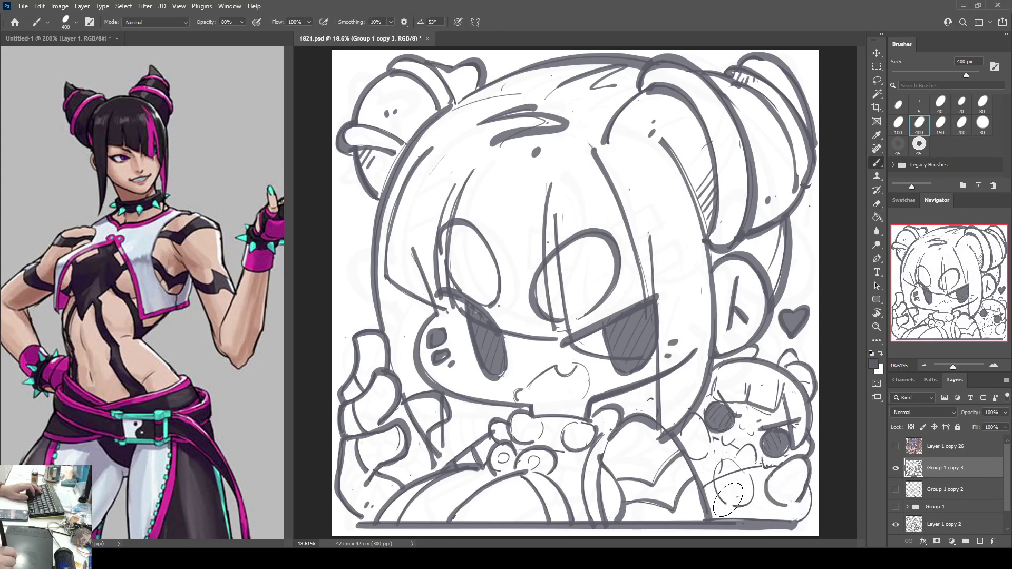
mouse_move(730, 506)
left_mouse_down()
mouse_move(725, 459)
mouse_move(754, 483)
mouse_move(752, 502)
mouse_move(733, 488)
mouse_move(744, 481)
mouse_move(793, 508)
mouse_move(817, 487)
mouse_move(806, 518)
mouse_move(786, 518)
mouse_move(710, 486)
left_mouse_up()
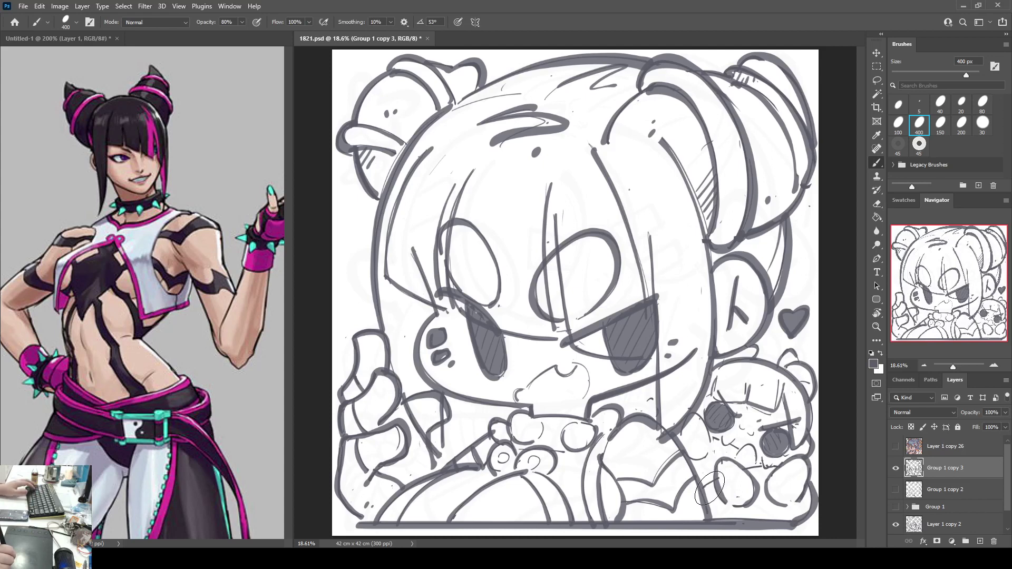
key("ctrl+z")
mouse_move(812, 488)
left_mouse_down()
mouse_move(786, 533)
mouse_move(710, 485)
left_mouse_up()
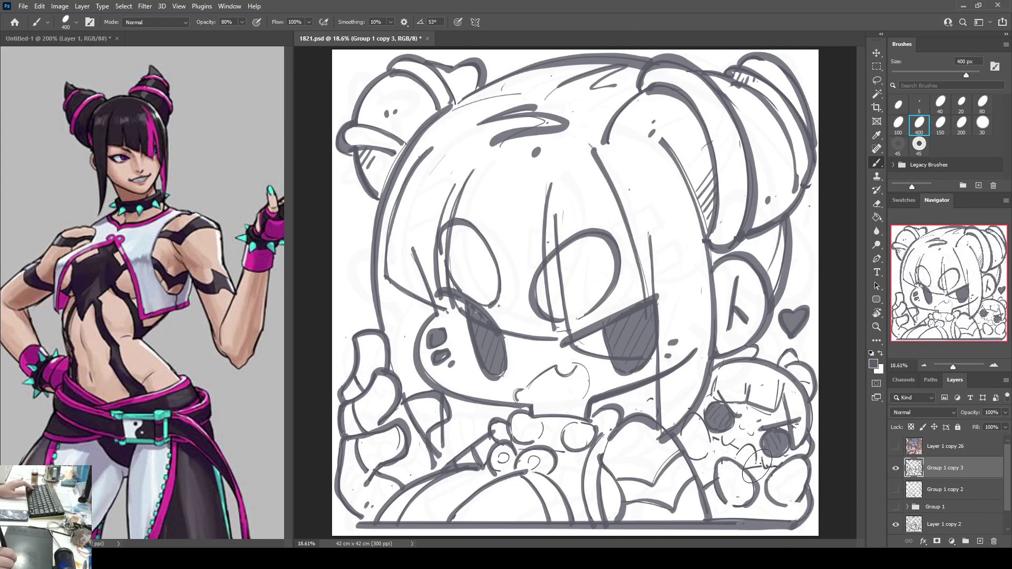
Step: Clean up the companion's bangs and paw overlaps with the eraser, and ink its small mouth and the shape under its chin
key("e")
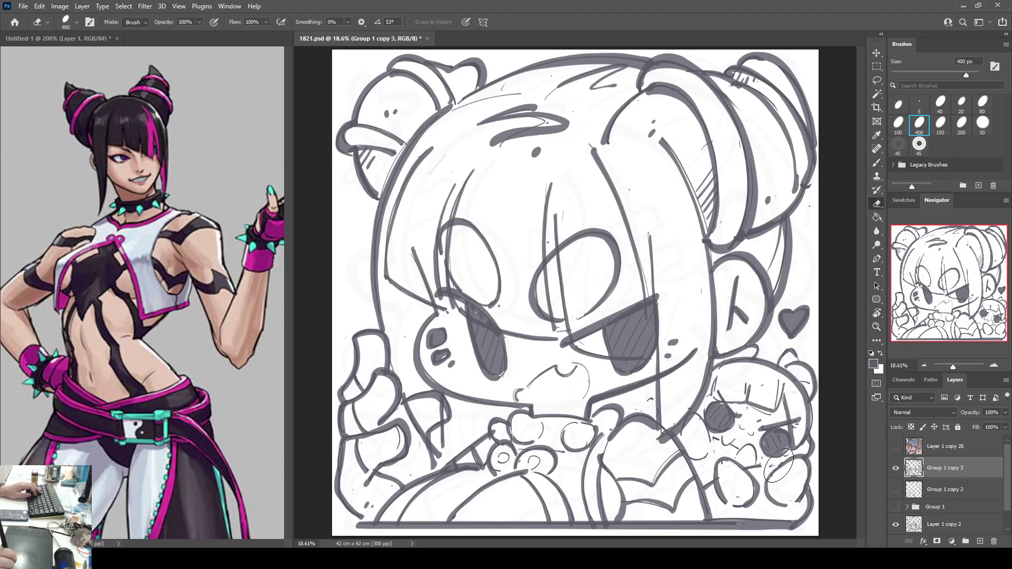
key("b")
key("e")
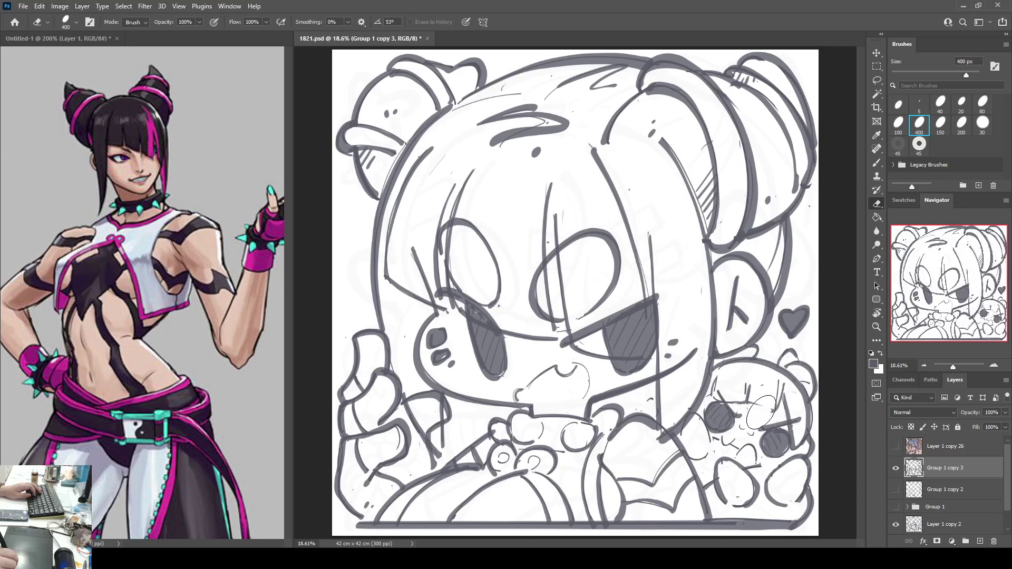
key("b")
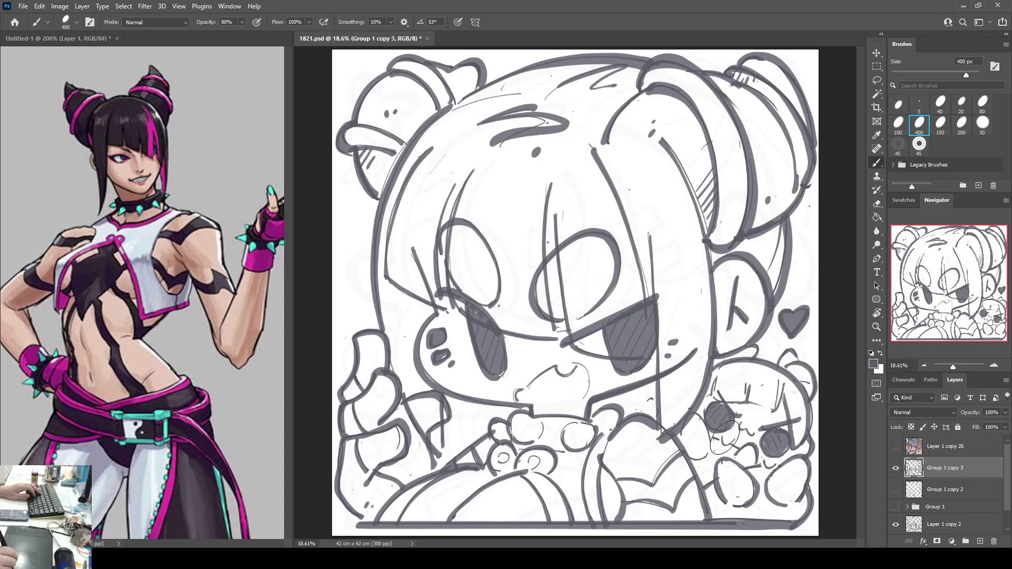
key("e")
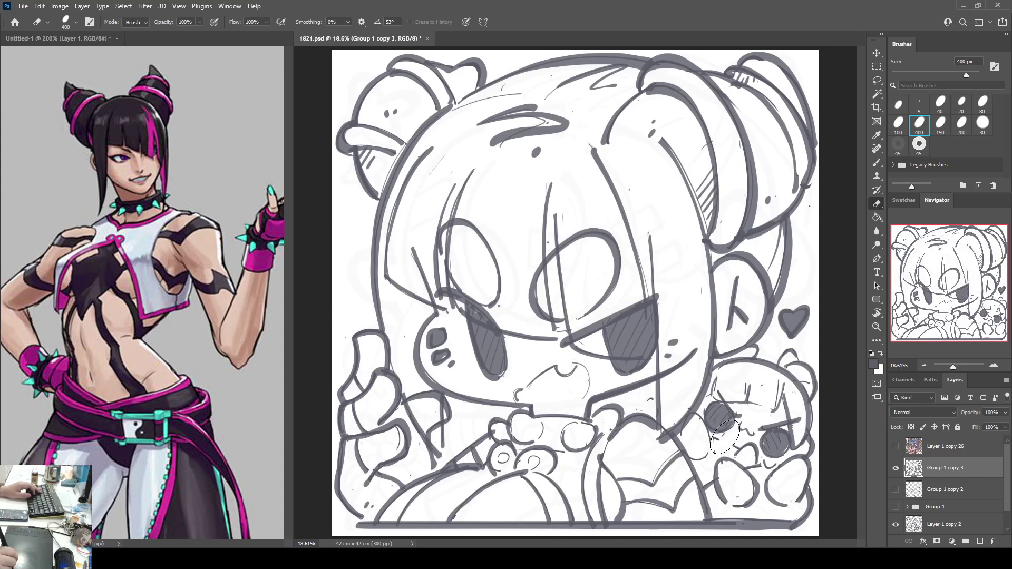
key("b")
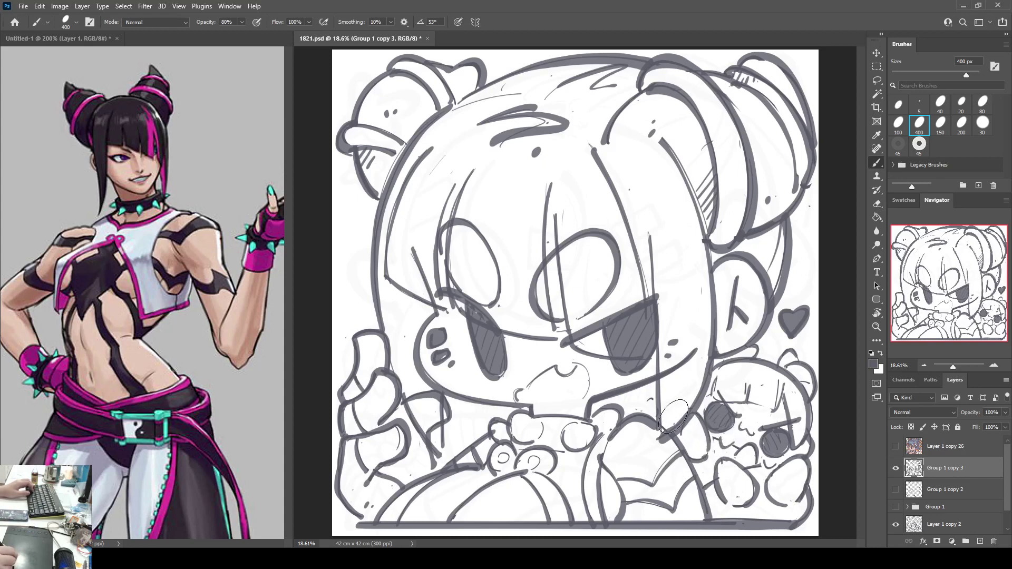
Step: Refine the fighter's open mouth and the line beside her neck, and check the line art in a mirrored view
key("e")
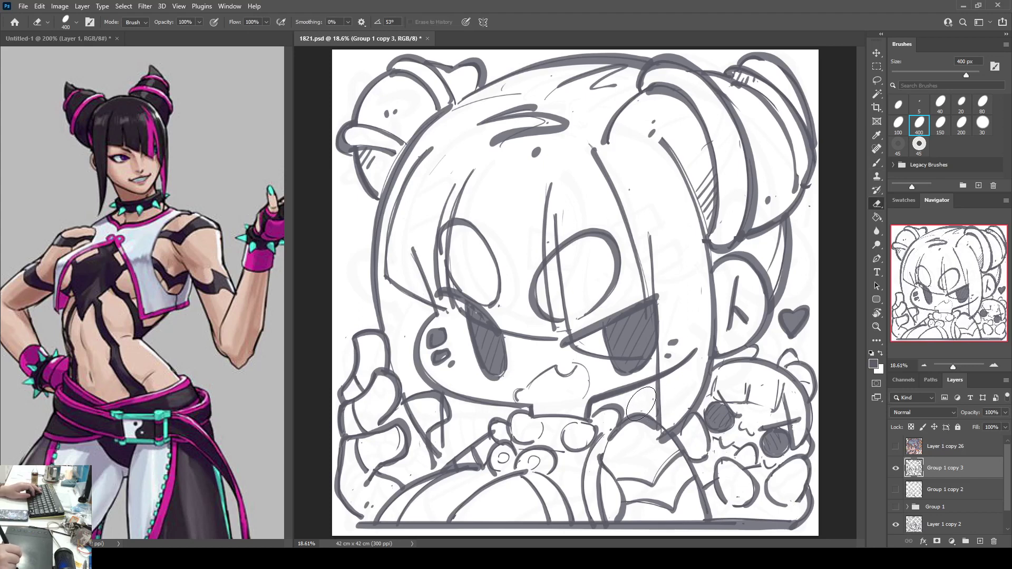
key("b")
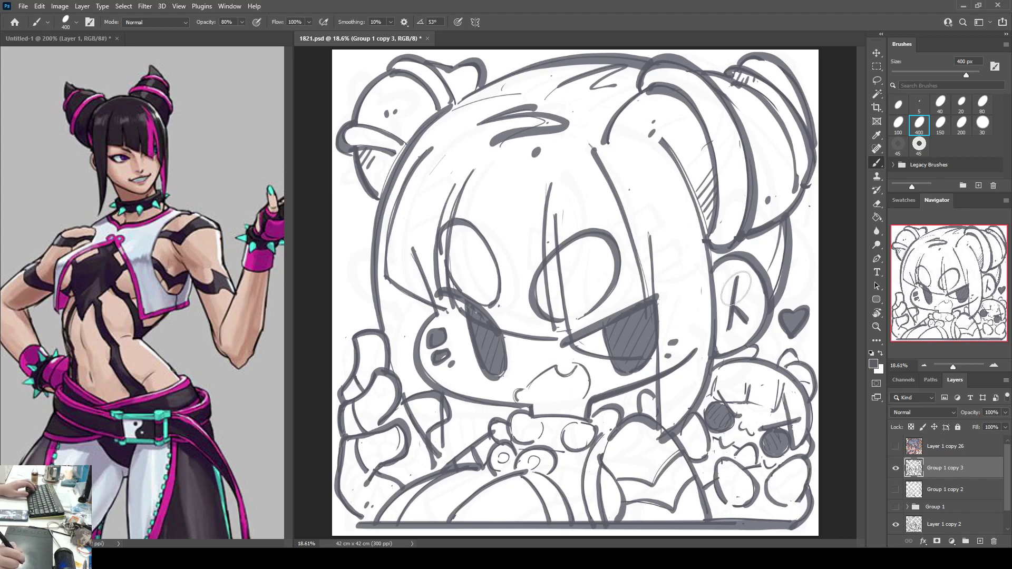
key("ctrl+shift+h")
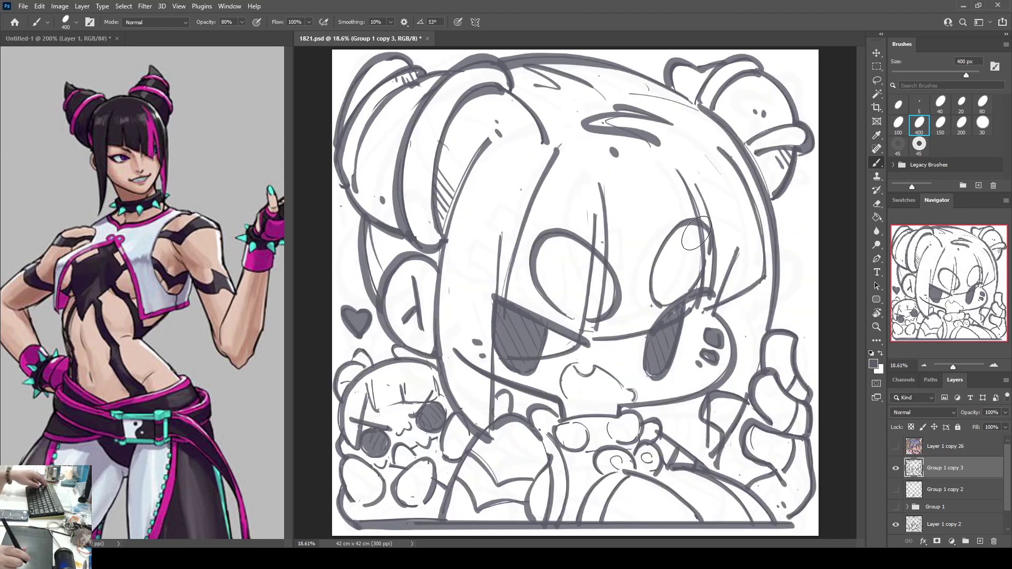
key("h")
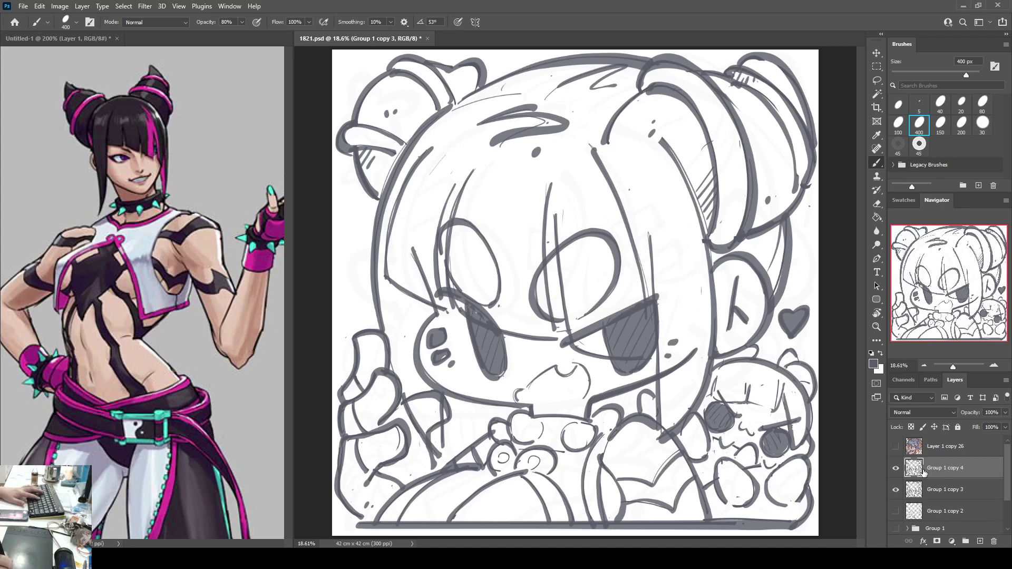
Step: Duplicate the Group 1 copy 3 line art and place Layer 1 copy 26 beneath the duplicate as a visible painted underlayer
key("ctrl+j")
left_click_drag(914, 447, 927, 472)
left_click(896, 468)
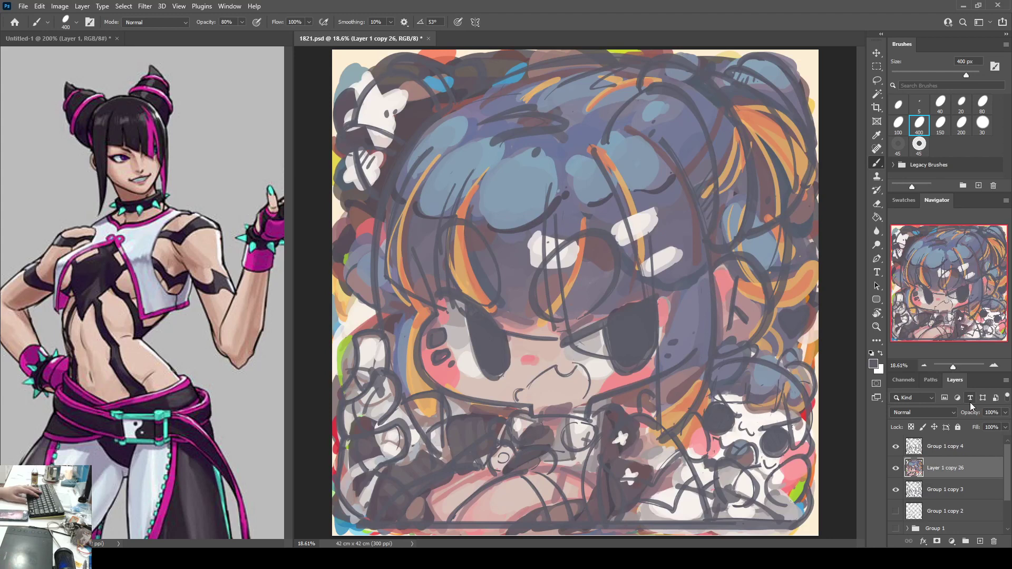
Step: Recolour the Group 1 copy 4 line art with a dark swatch fill on a clipped new layer, and merge it down
left_click(951, 446)
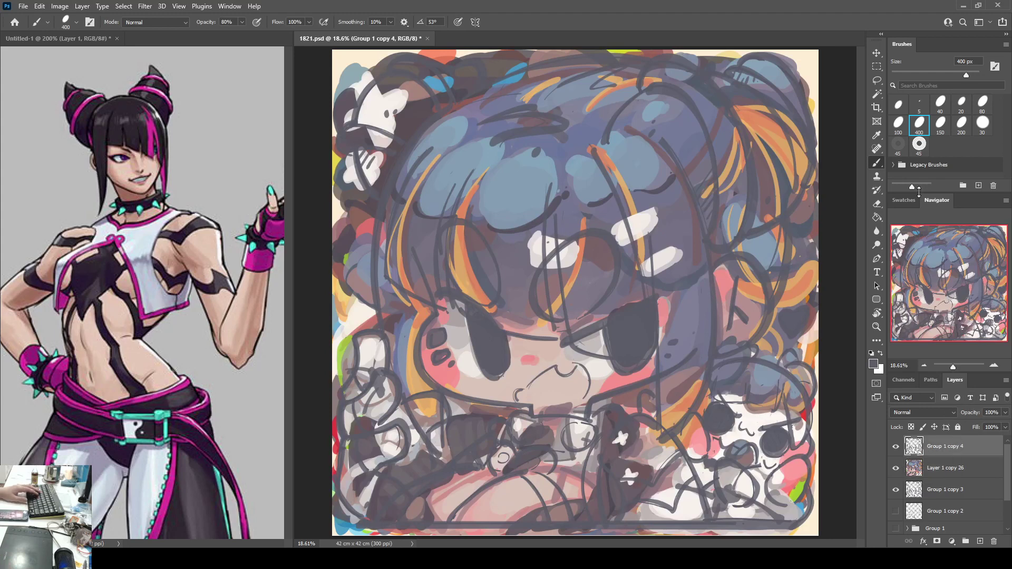
left_click(903, 200)
left_click(911, 234)
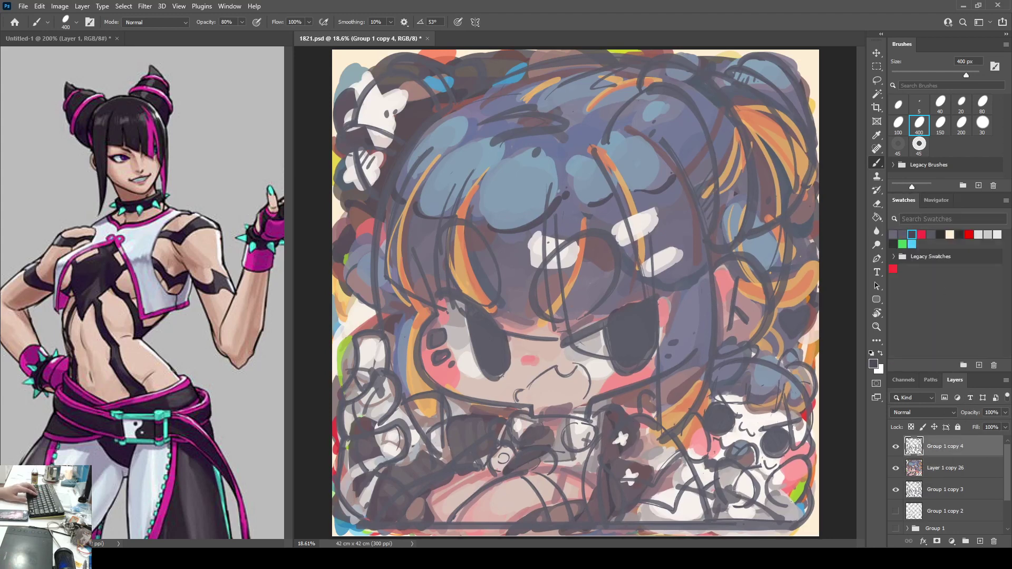
left_click(980, 541)
key("g")
left_click(765, 462)
left_click(934, 456, "alt")
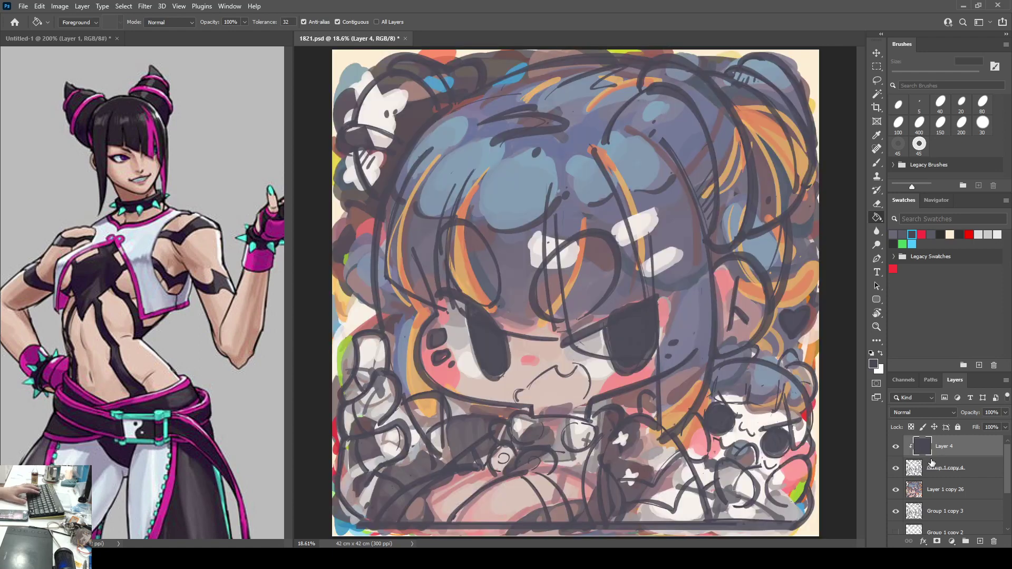
key("ctrl+e")
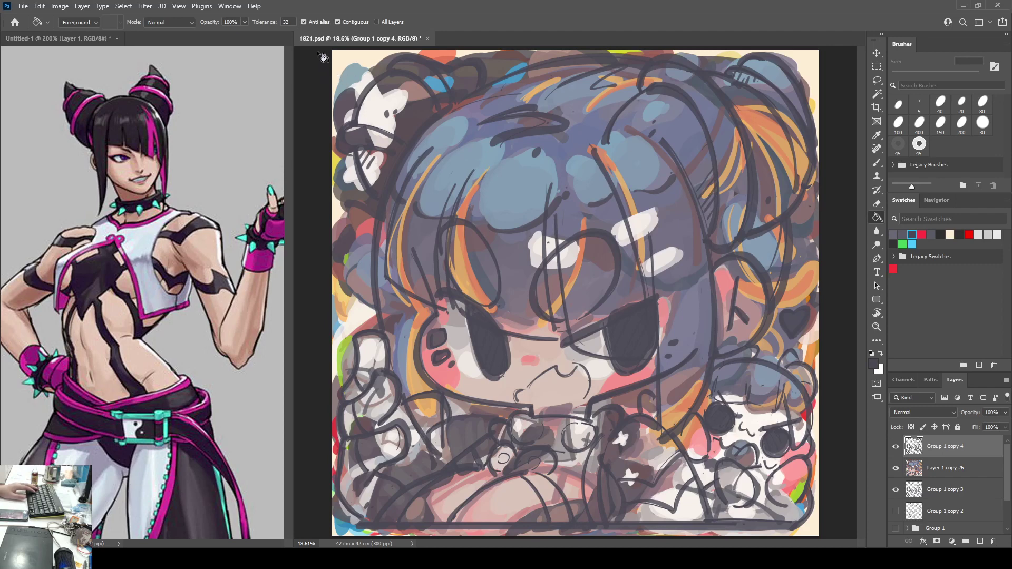
Step: Save the document and duplicate the painted Layer 1 copy 26
key("ctrl+s")
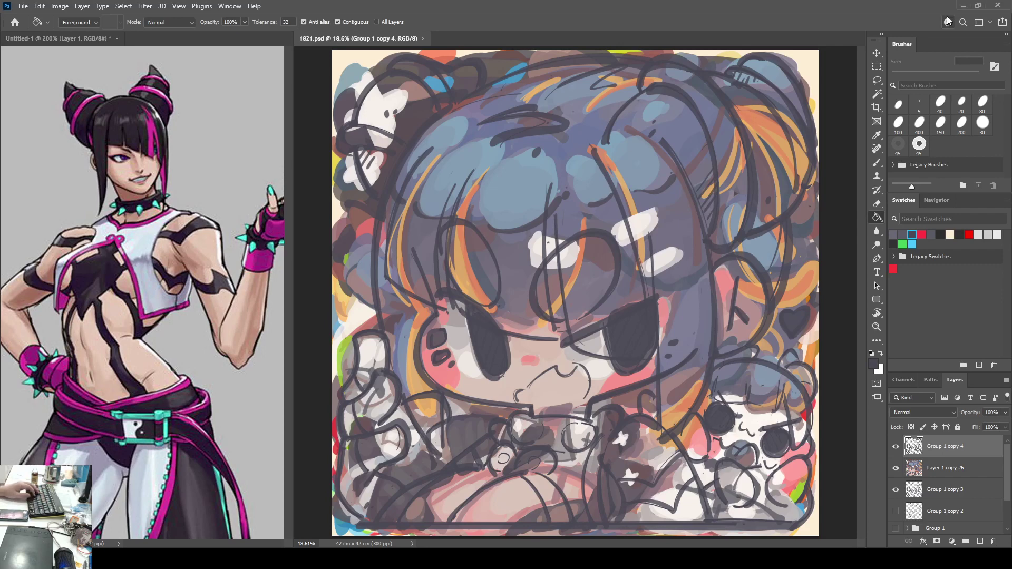
left_click(923, 468)
key("ctrl+j")
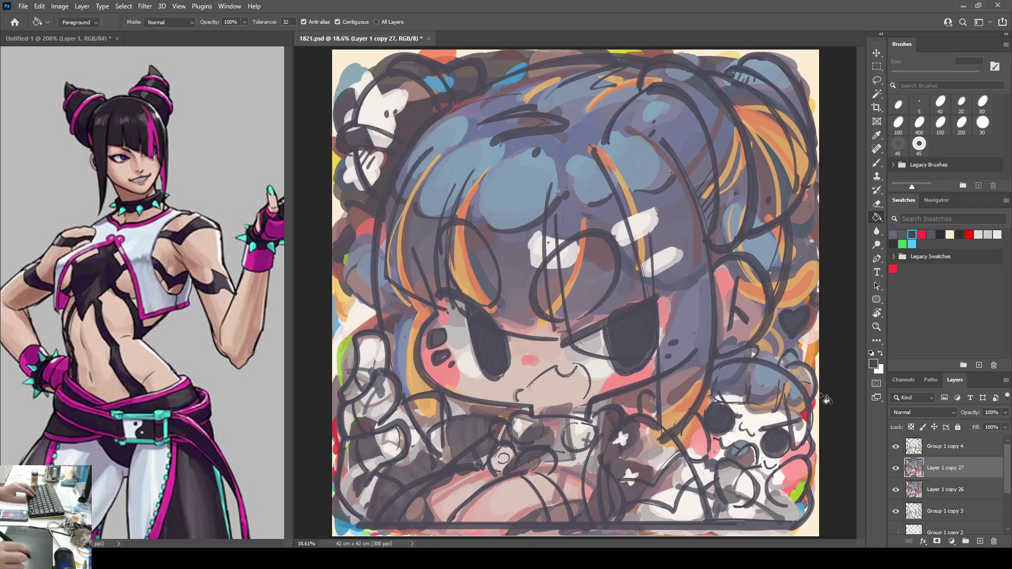
Step: Paint the fighter's face, ear, torso and near arm with a pale skin tone using a 600 px brush
key("b")
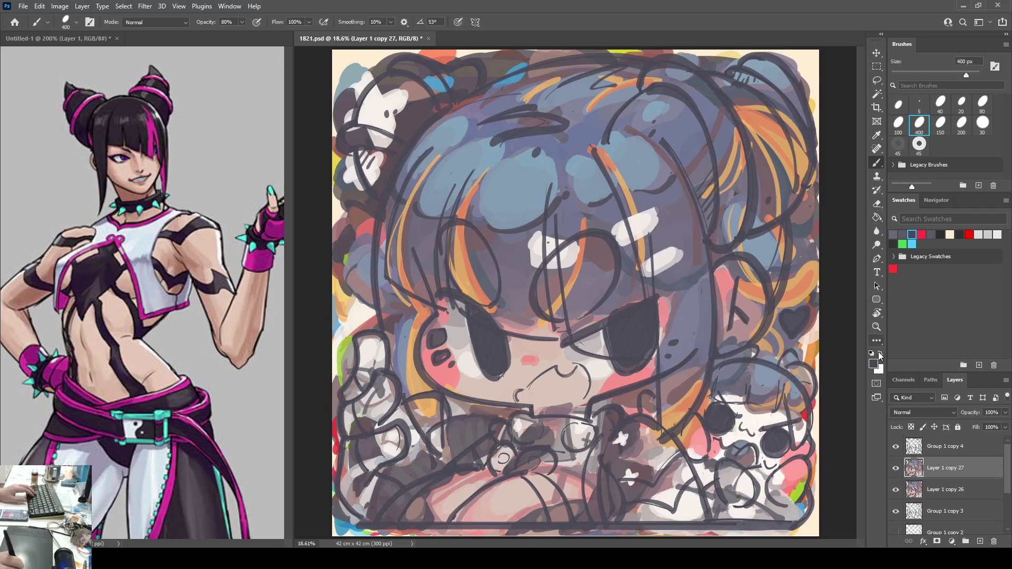
key("i")
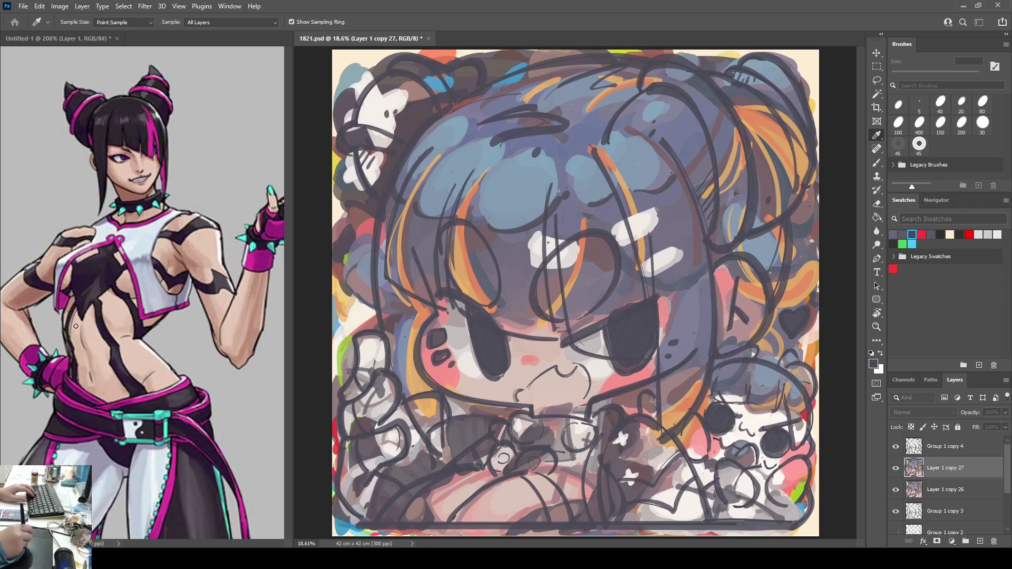
key("b")
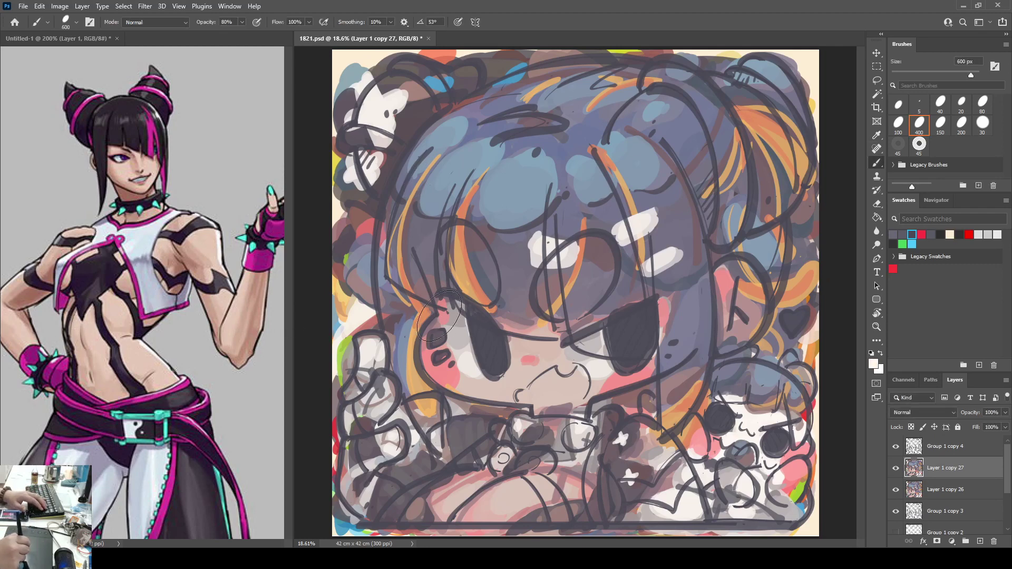
mouse_move(424, 247)
left_mouse_down()
mouse_move(434, 363)
mouse_move(449, 380)
mouse_move(472, 348)
mouse_move(517, 342)
mouse_move(567, 343)
mouse_move(485, 387)
mouse_move(616, 358)
mouse_move(579, 393)
mouse_move(628, 350)
mouse_move(686, 369)
mouse_move(706, 279)
mouse_move(727, 327)
mouse_move(757, 260)
mouse_move(764, 315)
left_mouse_up()
mouse_move(456, 498)
left_mouse_down()
mouse_move(474, 493)
mouse_move(435, 495)
mouse_move(447, 509)
mouse_move(521, 496)
mouse_move(548, 470)
mouse_move(653, 464)
mouse_move(680, 506)
mouse_move(691, 495)
mouse_move(685, 506)
left_mouse_up()
left_click_drag(445, 463, 477, 453)
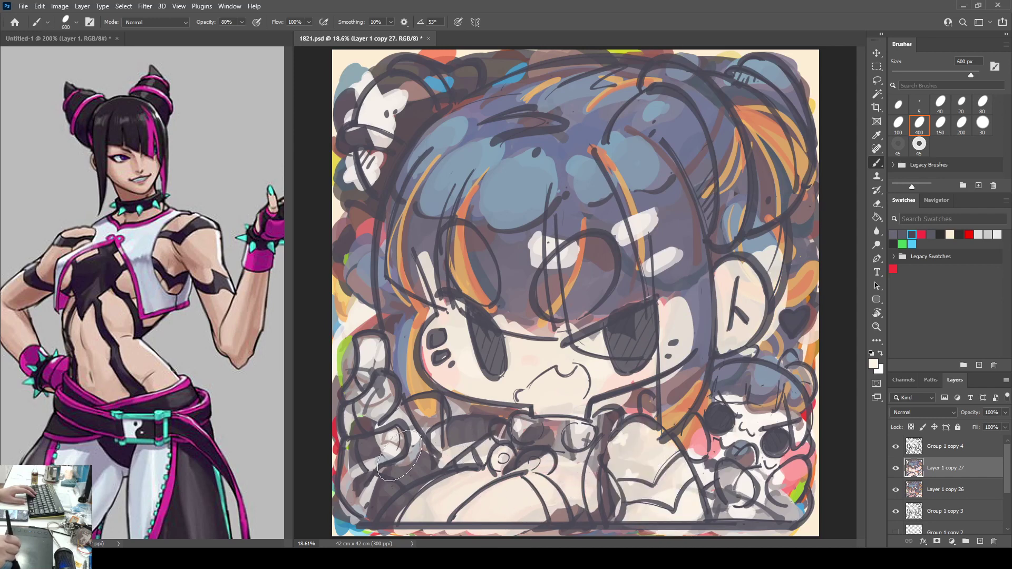
Step: Paint the raised hand in the pale skin tone and even out the coverage across the face, neck and shoulders
mouse_move(374, 358)
left_mouse_down()
mouse_move(380, 458)
mouse_move(404, 416)
mouse_move(432, 448)
mouse_move(449, 428)
mouse_move(425, 418)
mouse_move(354, 474)
left_mouse_up()
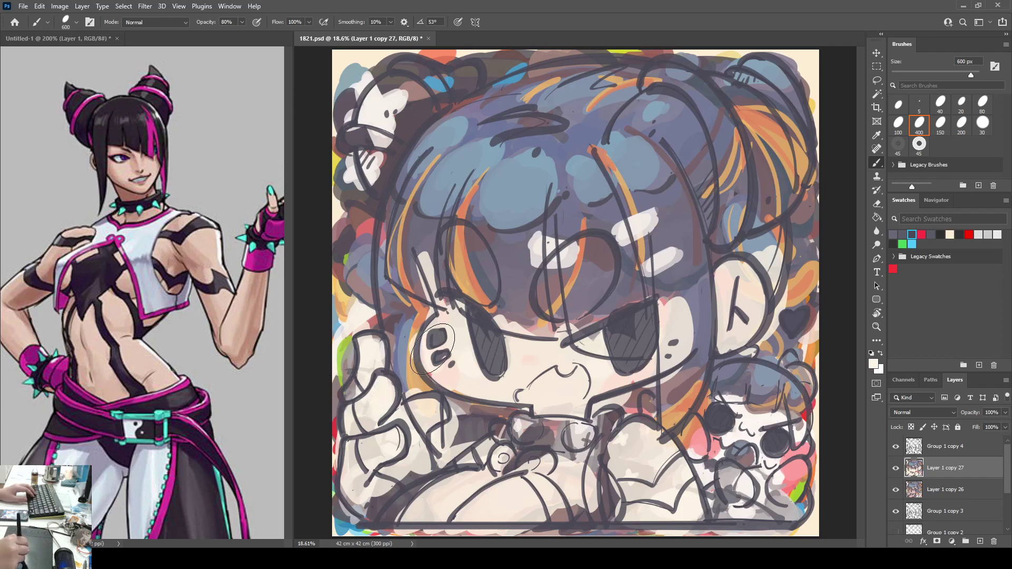
mouse_move(512, 336)
left_mouse_down()
mouse_move(554, 345)
mouse_move(448, 322)
mouse_move(460, 389)
mouse_move(463, 376)
left_mouse_up()
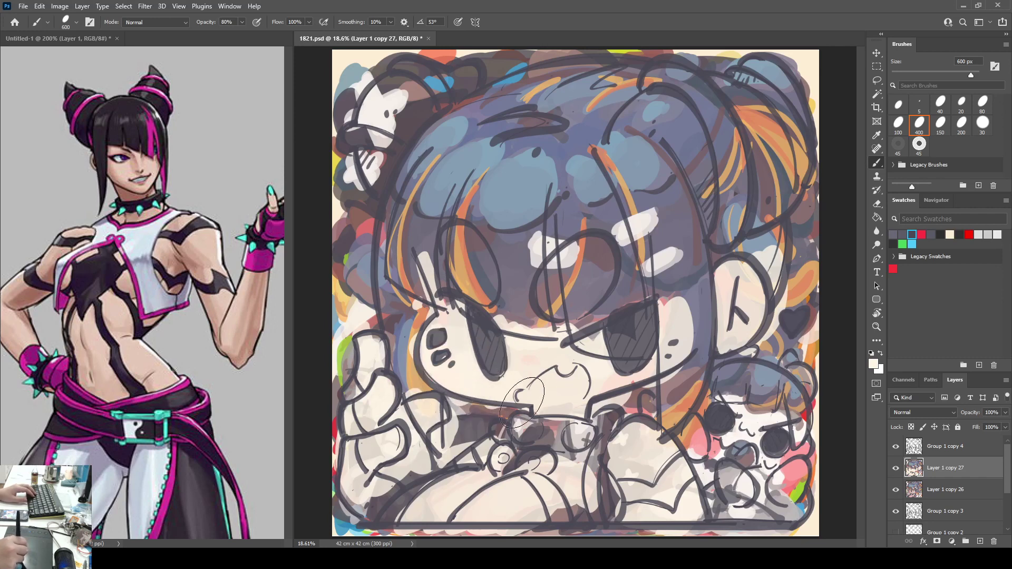
mouse_move(522, 402)
left_mouse_down()
mouse_move(561, 404)
mouse_move(665, 354)
mouse_move(660, 299)
mouse_move(544, 333)
mouse_move(612, 308)
mouse_move(604, 348)
mouse_move(585, 313)
mouse_move(472, 328)
mouse_move(741, 284)
mouse_move(727, 289)
mouse_move(724, 327)
left_mouse_up()
mouse_move(674, 491)
left_mouse_down()
mouse_move(627, 462)
mouse_move(641, 439)
mouse_move(670, 457)
mouse_move(570, 498)
mouse_move(552, 498)
mouse_move(591, 478)
mouse_move(583, 485)
mouse_move(534, 459)
mouse_move(545, 443)
mouse_move(561, 482)
mouse_move(432, 469)
mouse_move(406, 506)
mouse_move(457, 489)
mouse_move(401, 486)
mouse_move(407, 451)
mouse_move(384, 421)
mouse_move(366, 359)
mouse_move(443, 427)
mouse_move(427, 337)
left_mouse_up()
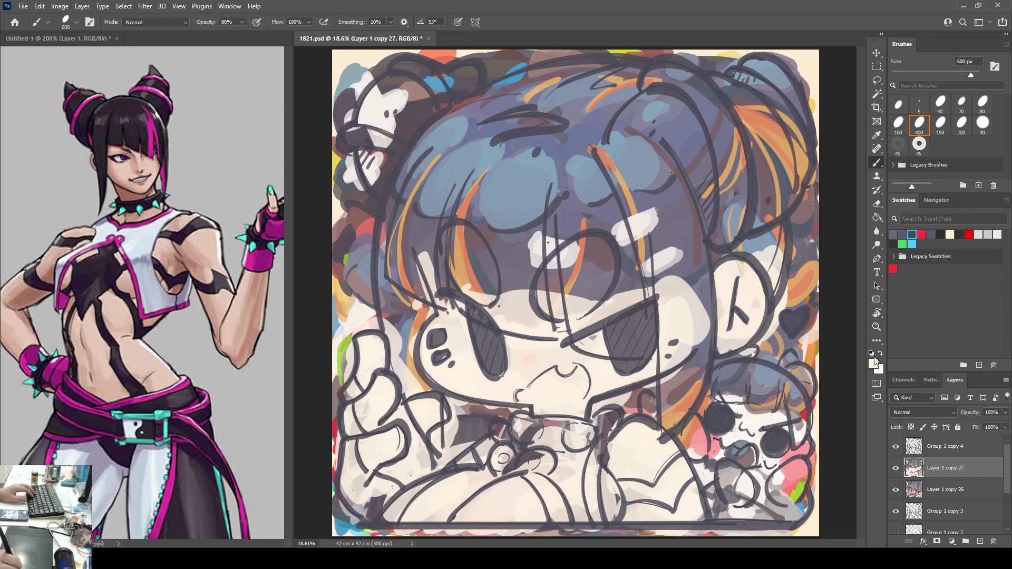
Step: Pick a pale pink skin shade and tint the fighter's cheeks, side of the face, ear, neck and raised hand
key("i")
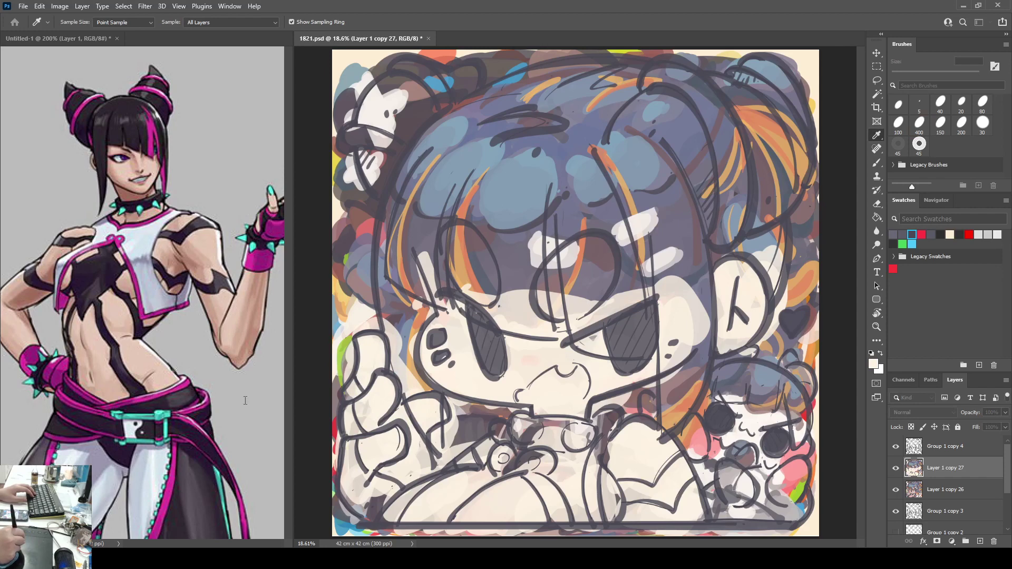
left_click(307, 331)
mouse_move(501, 321)
left_mouse_down()
mouse_move(505, 337)
mouse_move(559, 332)
mouse_move(438, 288)
mouse_move(432, 364)
mouse_move(446, 363)
left_mouse_up()
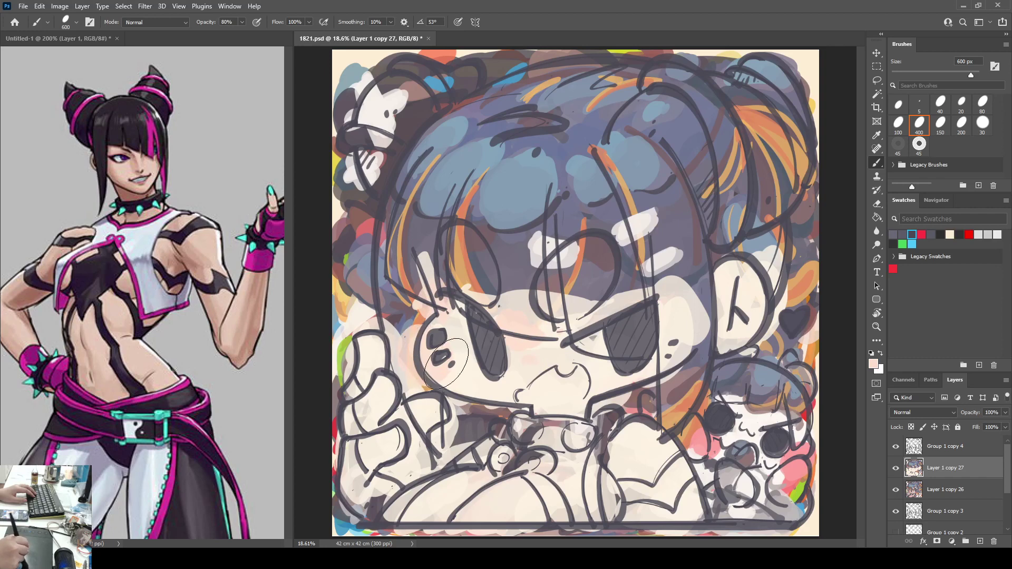
left_click(554, 340, "alt")
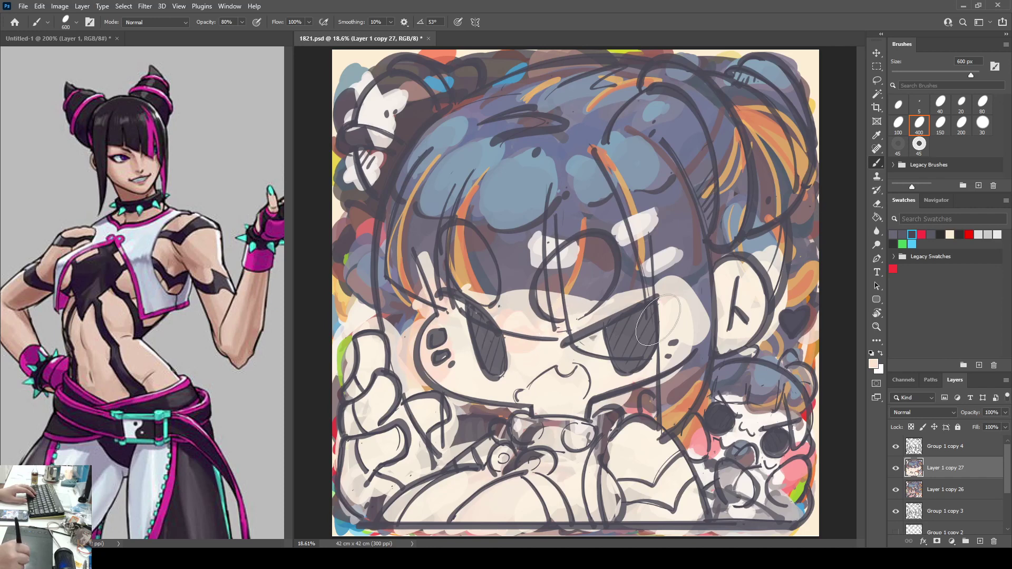
mouse_move(659, 321)
left_mouse_down()
mouse_move(684, 355)
mouse_move(678, 366)
left_mouse_up()
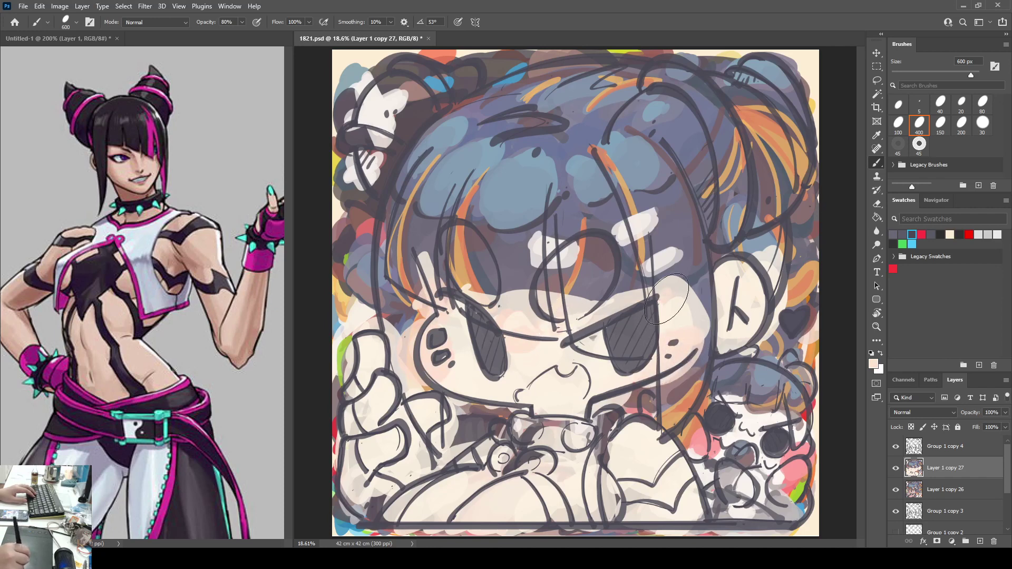
mouse_move(666, 299)
left_mouse_down()
mouse_move(719, 280)
mouse_move(749, 253)
left_mouse_up()
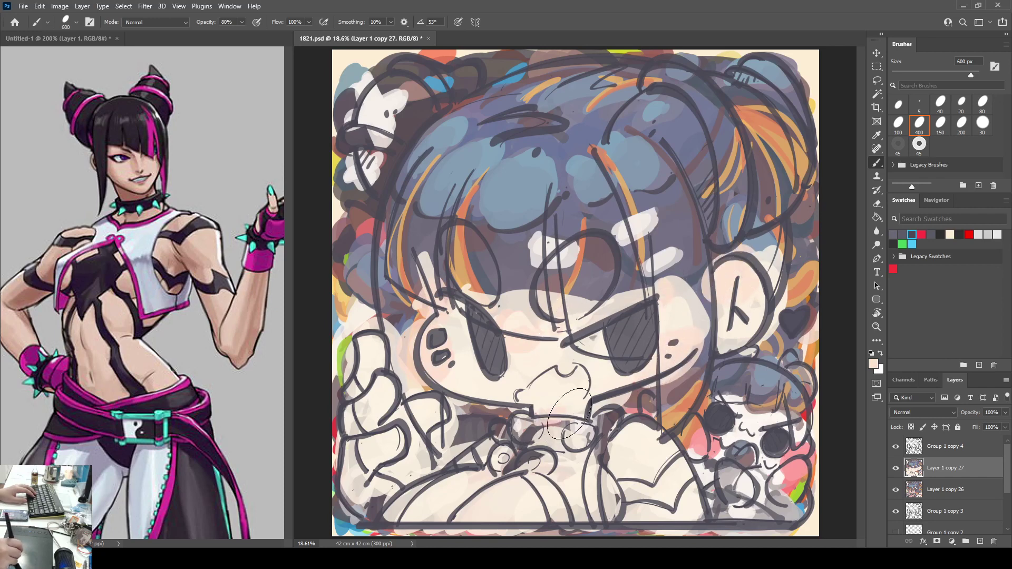
mouse_move(569, 414)
left_mouse_down()
mouse_move(544, 410)
mouse_move(580, 407)
left_mouse_up()
mouse_move(378, 346)
left_mouse_down()
mouse_move(384, 379)
mouse_move(440, 408)
mouse_move(441, 420)
mouse_move(401, 438)
left_mouse_up()
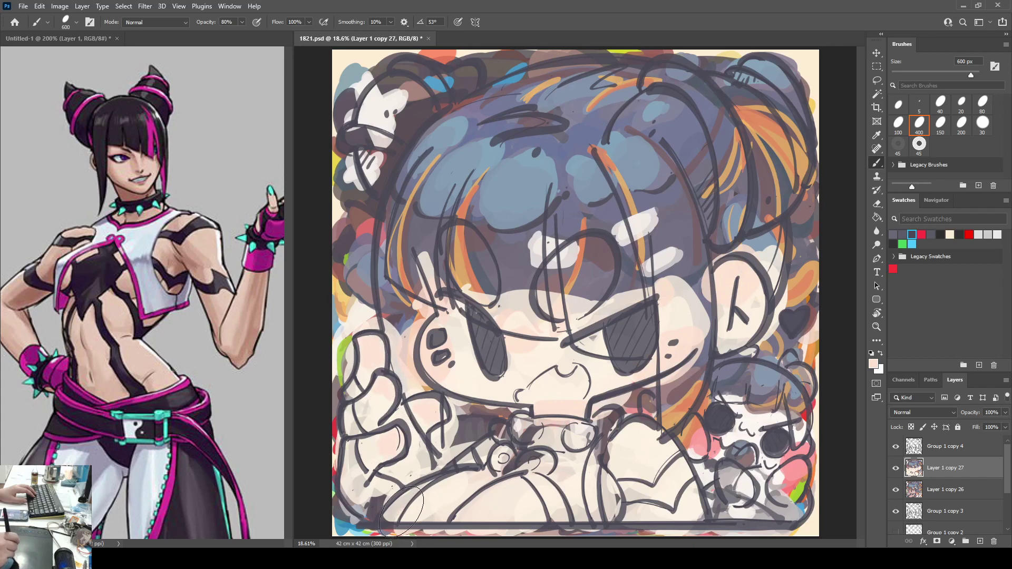
Step: Tint the fighter's forearm, chest and far shoulder pale pink, and deepen the tint on the neck and hand with a slightly stronger pink
mouse_move(459, 518)
left_mouse_down()
mouse_move(551, 516)
mouse_move(517, 529)
mouse_move(503, 466)
left_mouse_up()
mouse_move(611, 472)
left_mouse_down()
mouse_move(613, 493)
mouse_move(631, 441)
mouse_move(649, 433)
mouse_move(662, 527)
left_mouse_up()
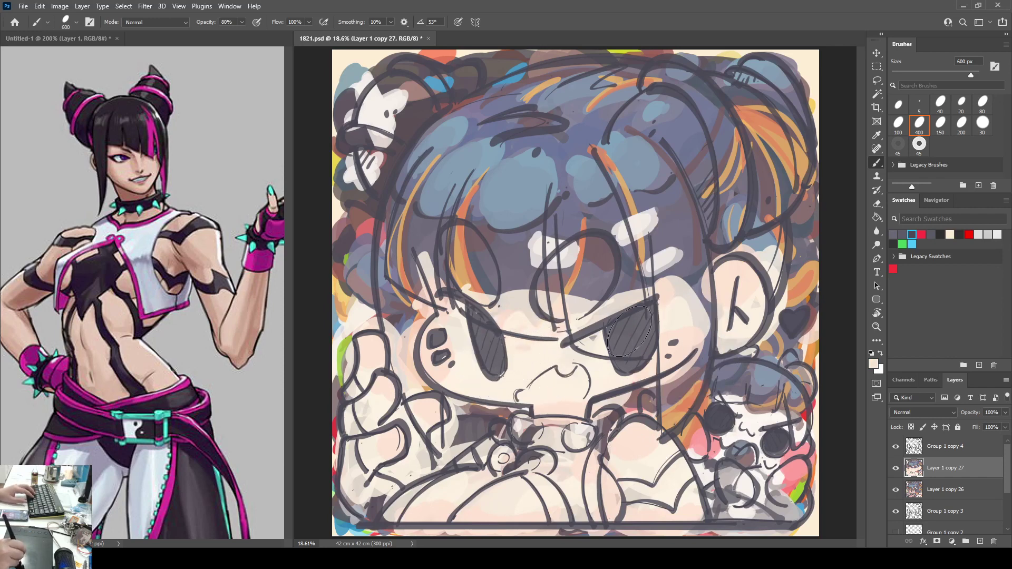
key("i")
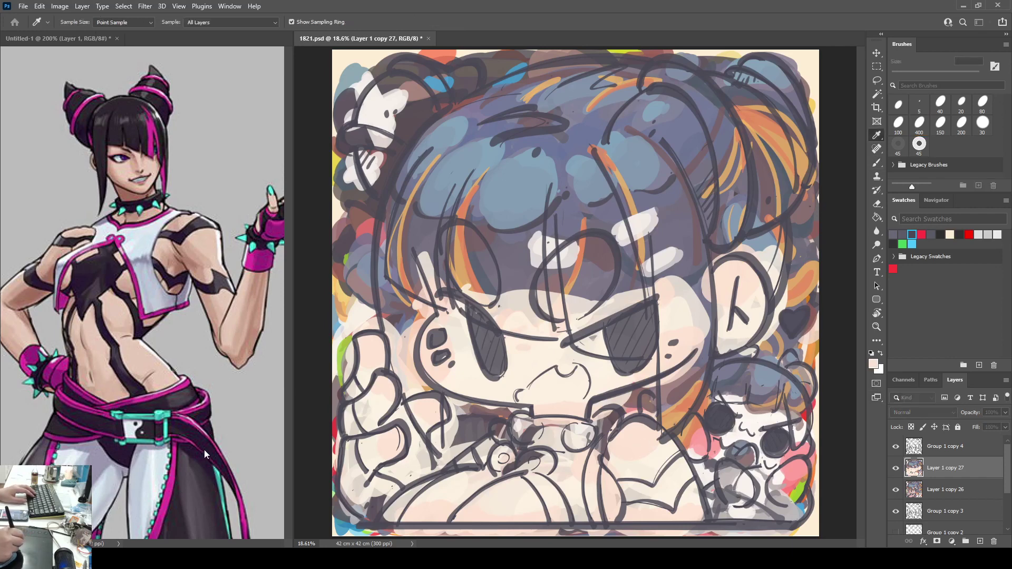
key("b")
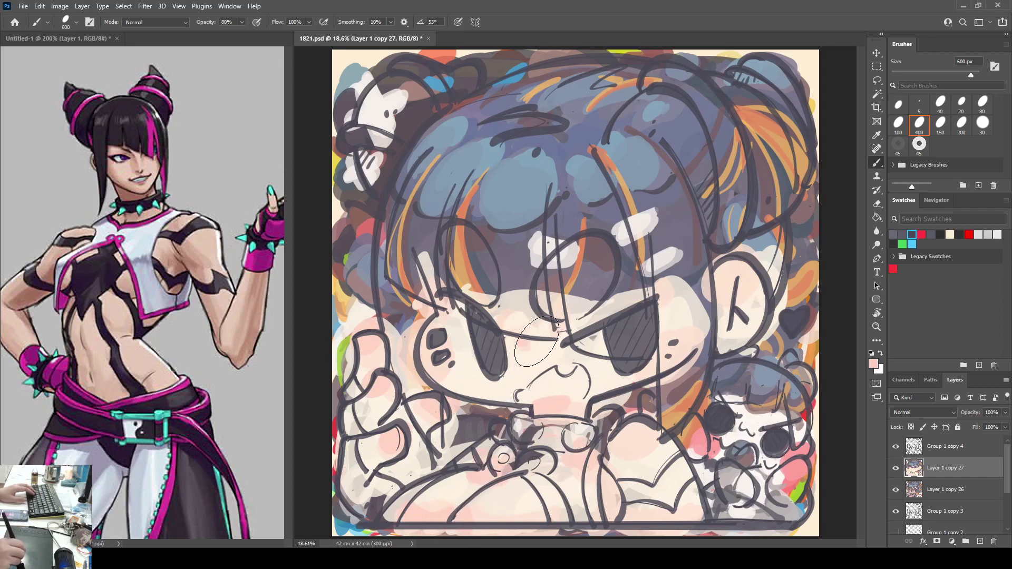
Step: Show the Navigator preview and fill the fighter's open mouth with the light pink sampled from her ear
left_click(944, 204)
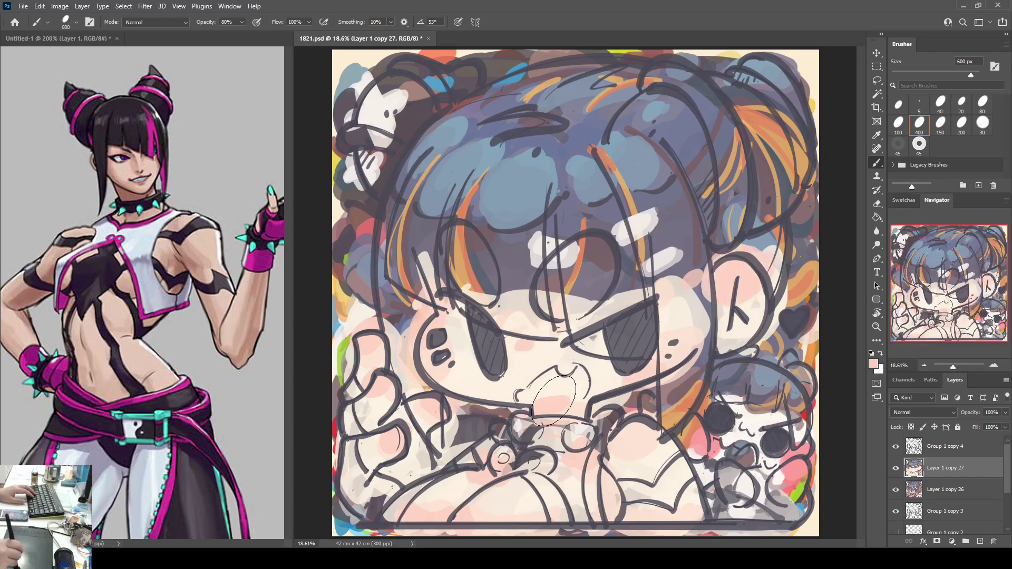
left_click(749, 279, "alt")
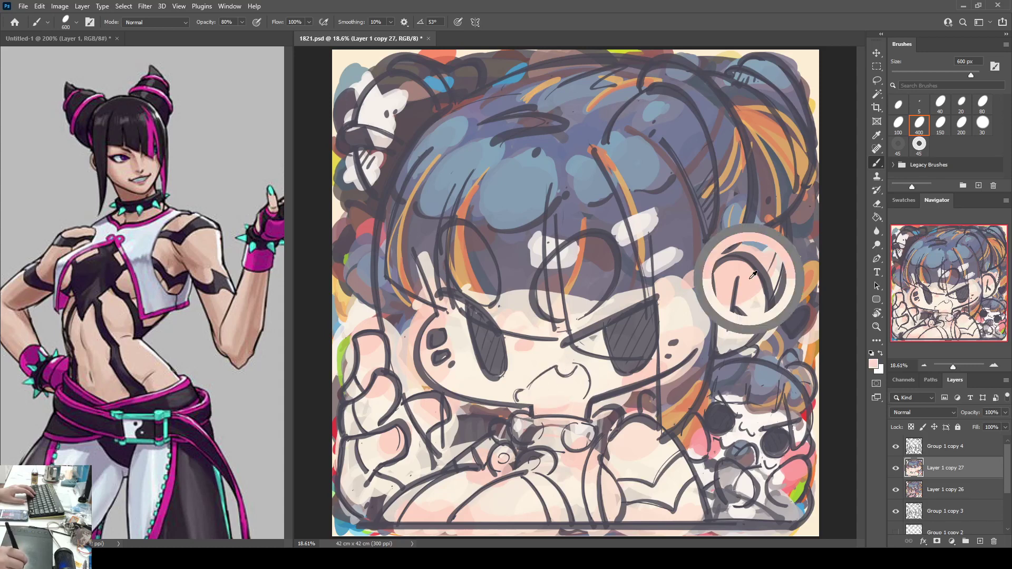
left_click_drag(555, 377, 554, 408)
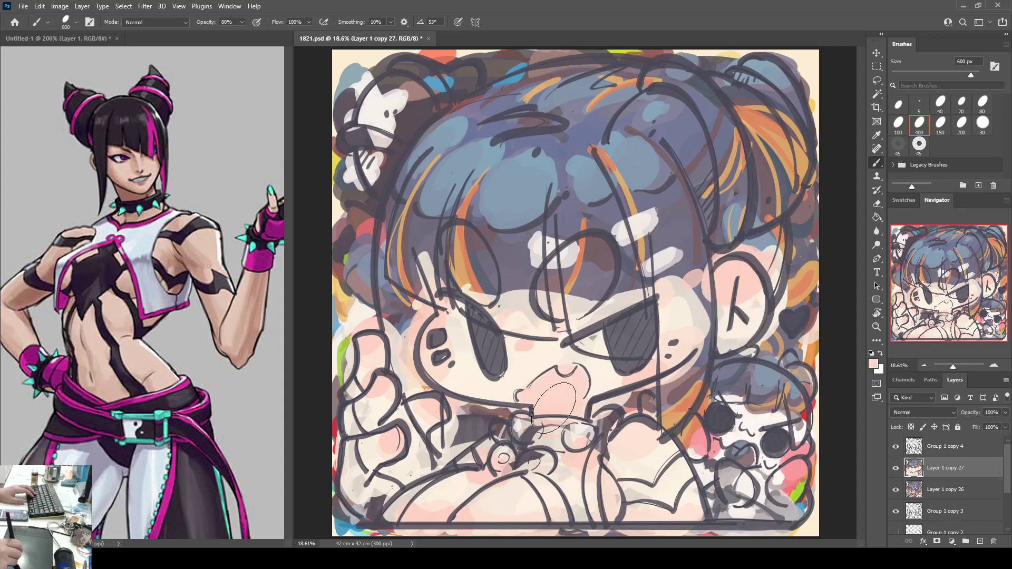
left_click(607, 386, "alt")
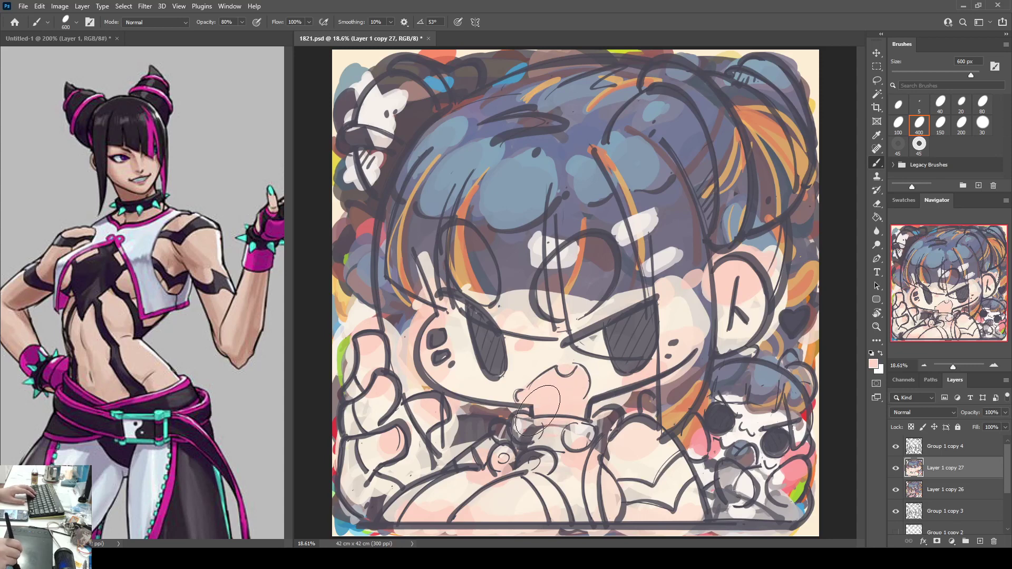
left_click(740, 274, "alt")
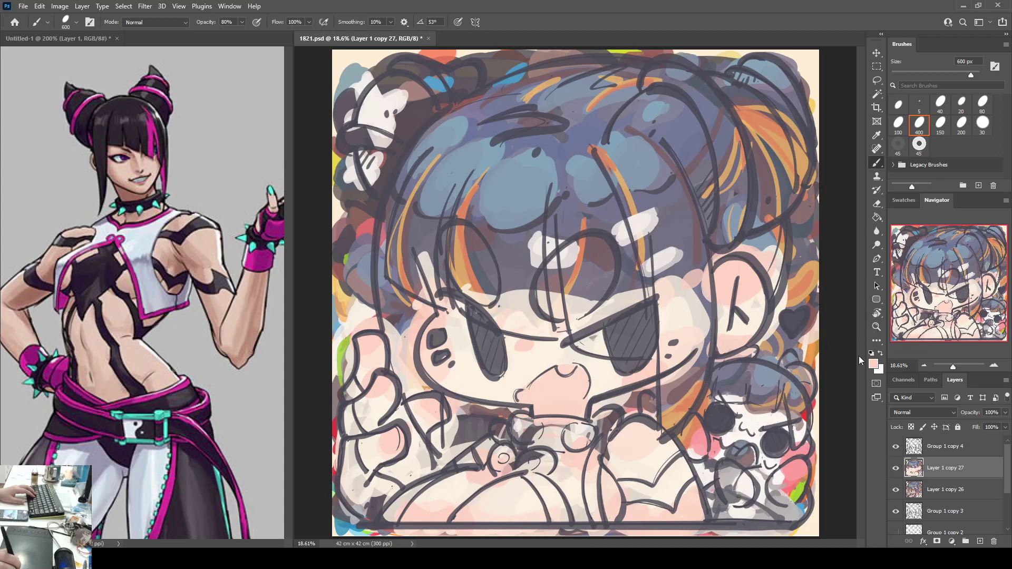
Step: Pick a stronger pink and paint blush on both of the fighter's cheeks
key("i")
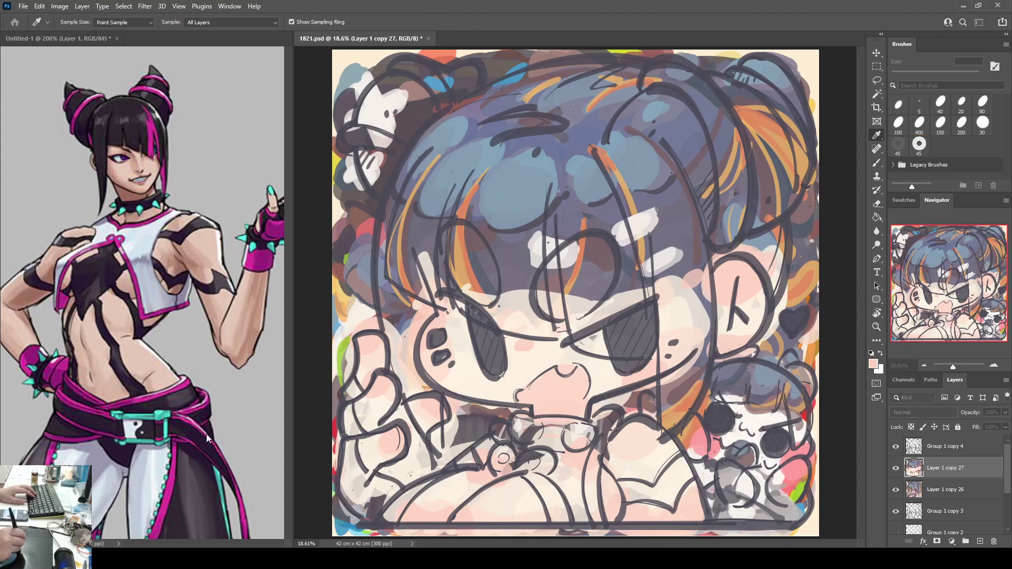
key("b")
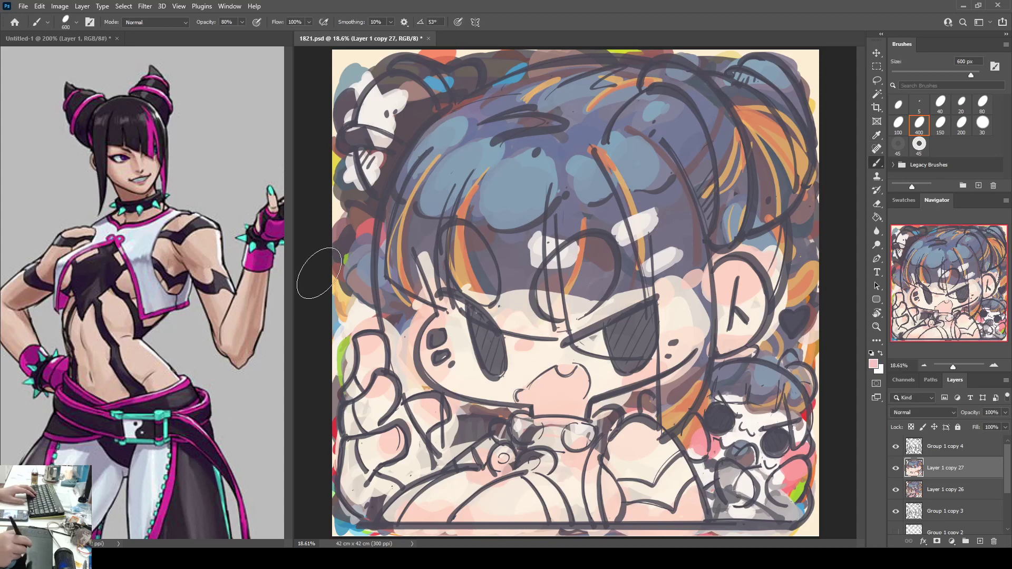
key("i")
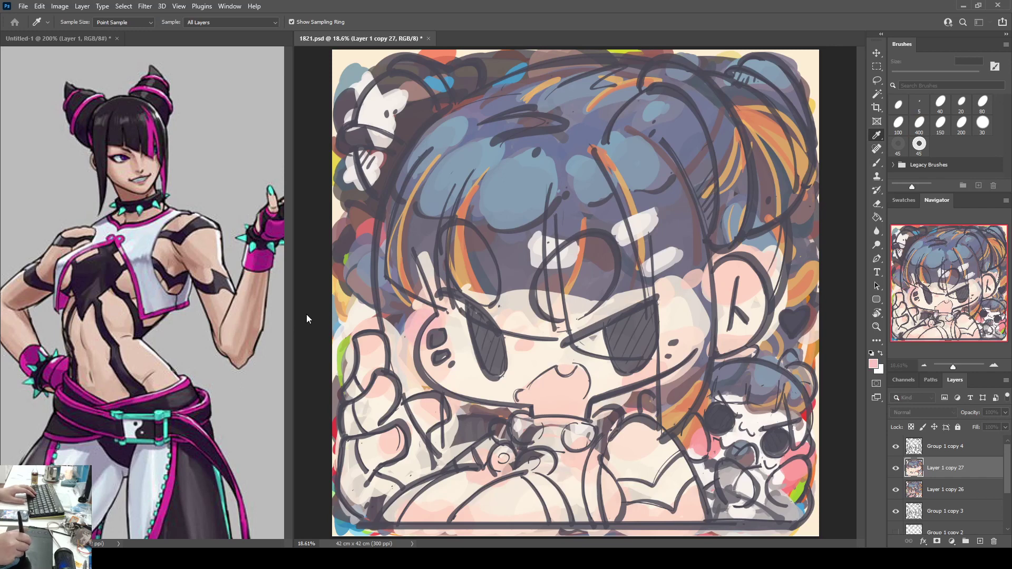
key("Return")
left_click_drag(428, 318, 416, 326)
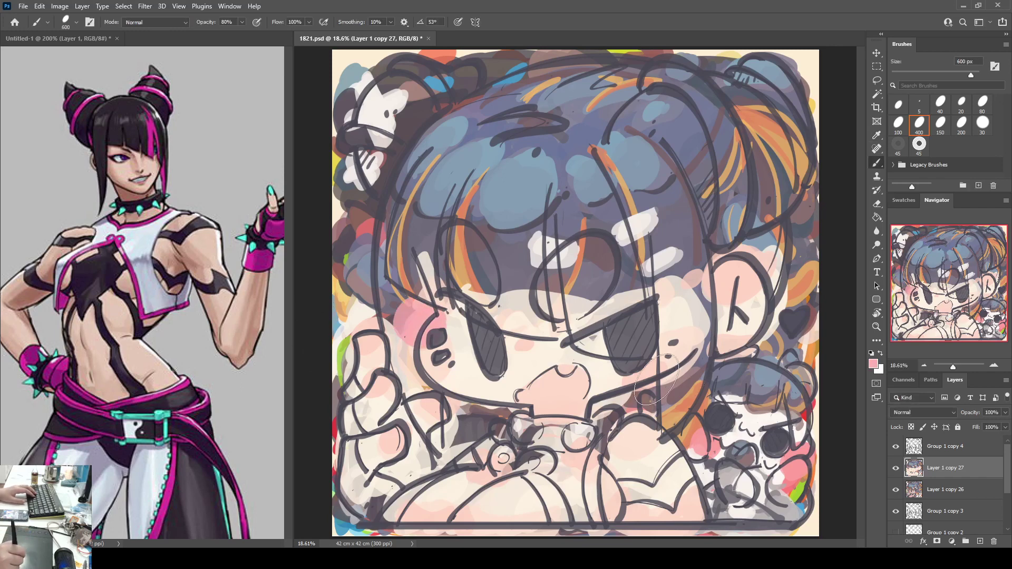
left_click_drag(656, 379, 690, 356)
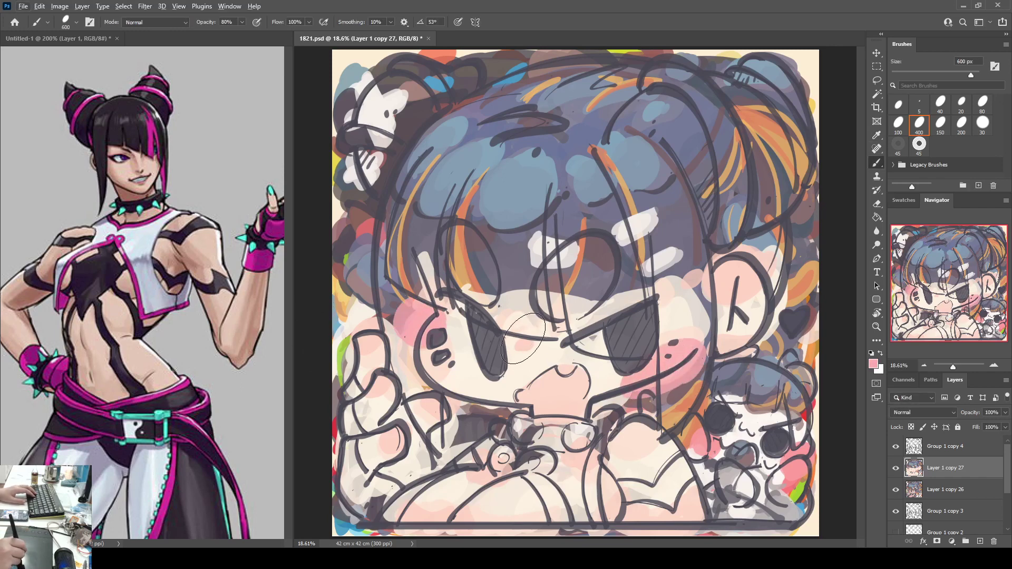
Step: Reduce the nose spot with sampled skin colour, and add the stronger pink to the mouth, lower cheek, brow centre and fringe edge
left_click(531, 343, "alt")
left_click_drag(523, 345, 515, 339)
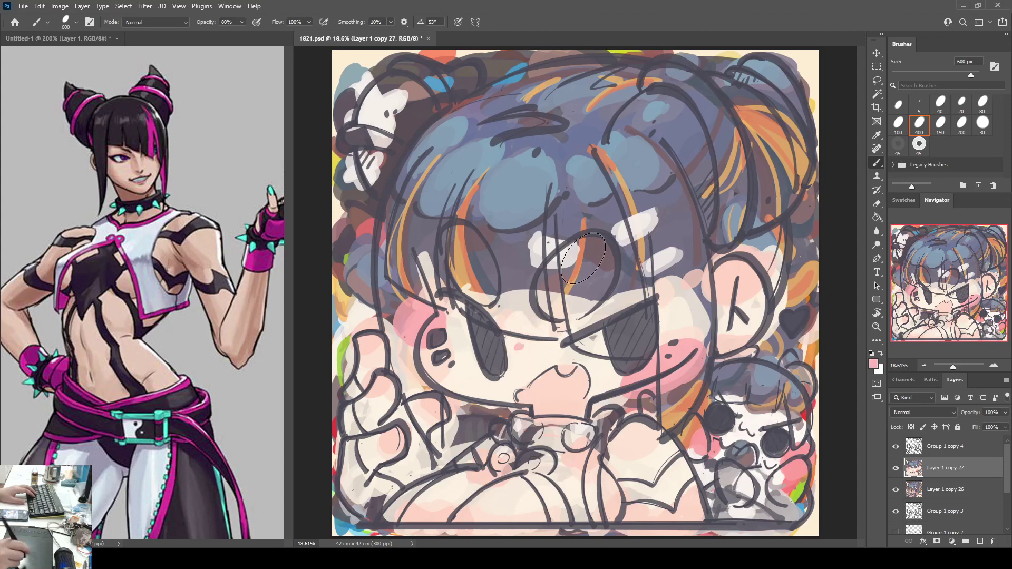
left_click_drag(535, 399, 559, 391)
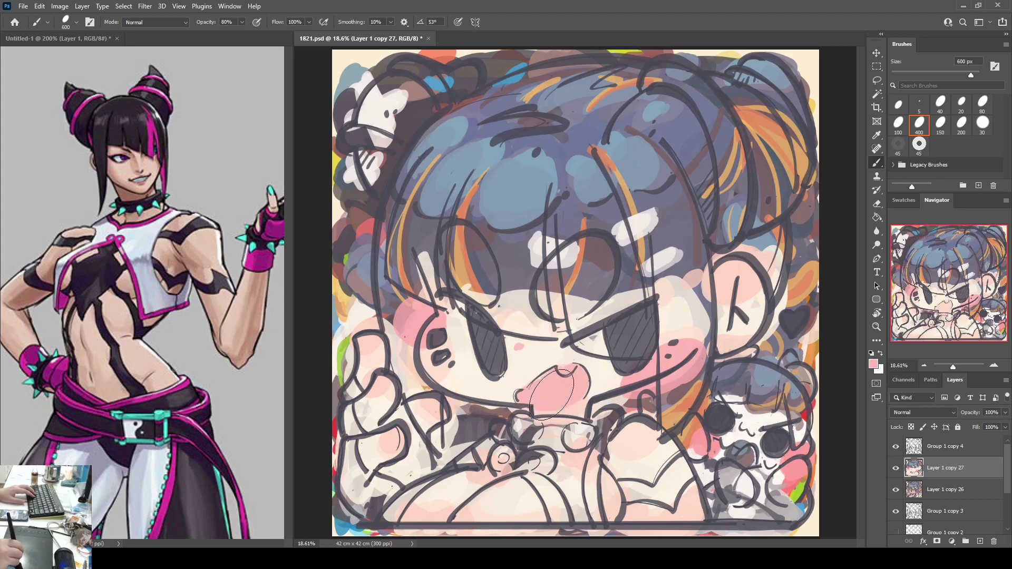
left_click_drag(437, 369, 434, 362)
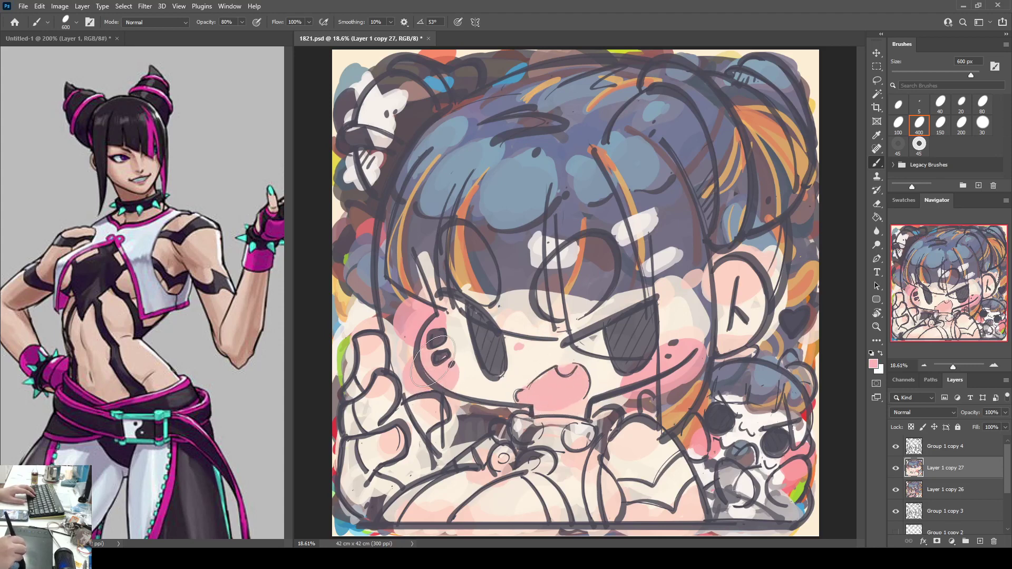
left_click_drag(571, 328, 563, 333)
left_click_drag(487, 298, 495, 309)
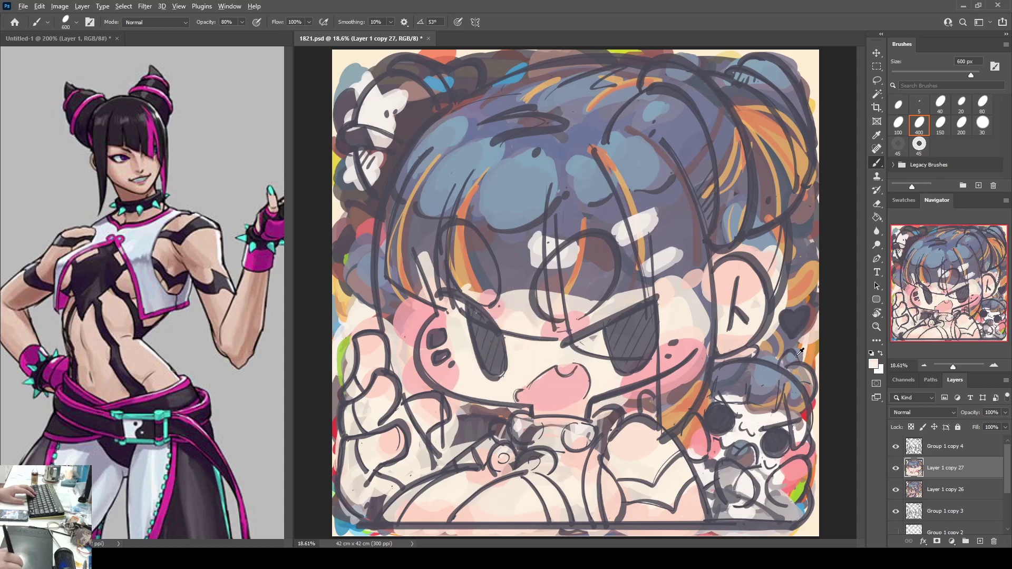
Step: Sample the blush pink from the cheek and repaint the small spot on the fighter's nose
left_click(685, 346, "alt")
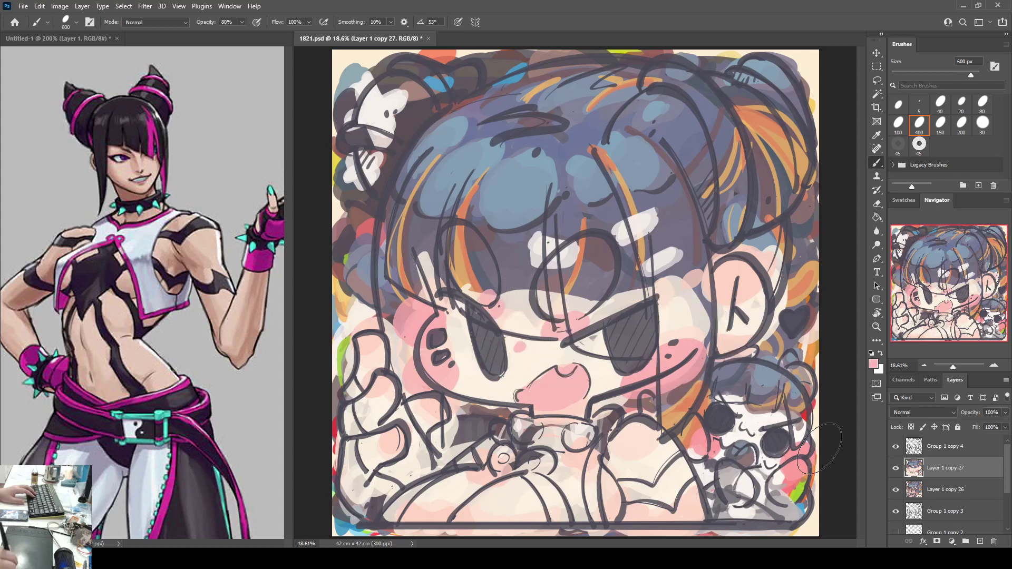
key("ctrl+z")
left_click_drag(516, 346, 525, 347)
key("ctrl+z")
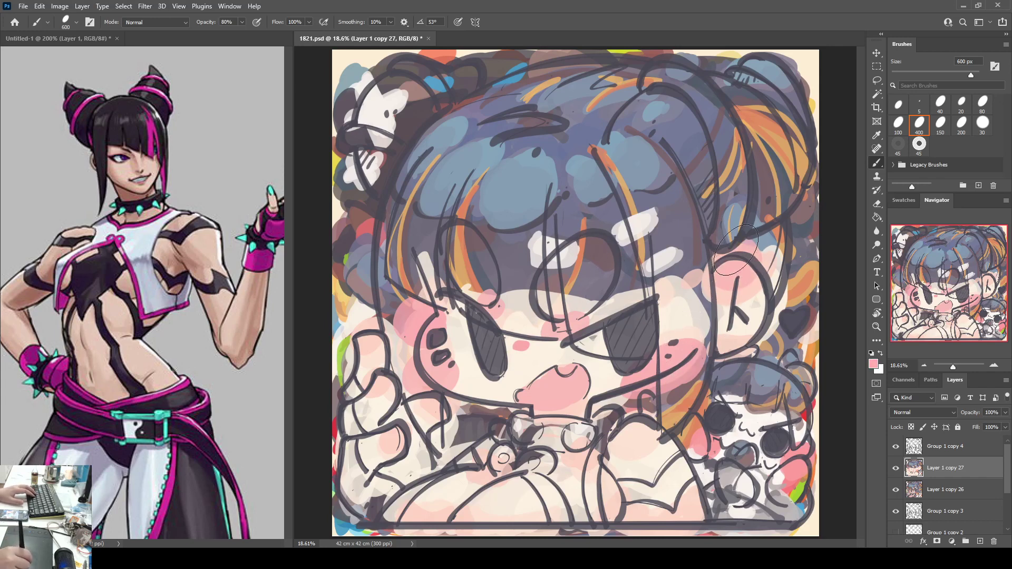
Step: Paint blush pink on the fighter's shoulder, raised hand and forearm, and soften the patches on the body with sampled skin colour
left_click_drag(641, 446, 657, 424)
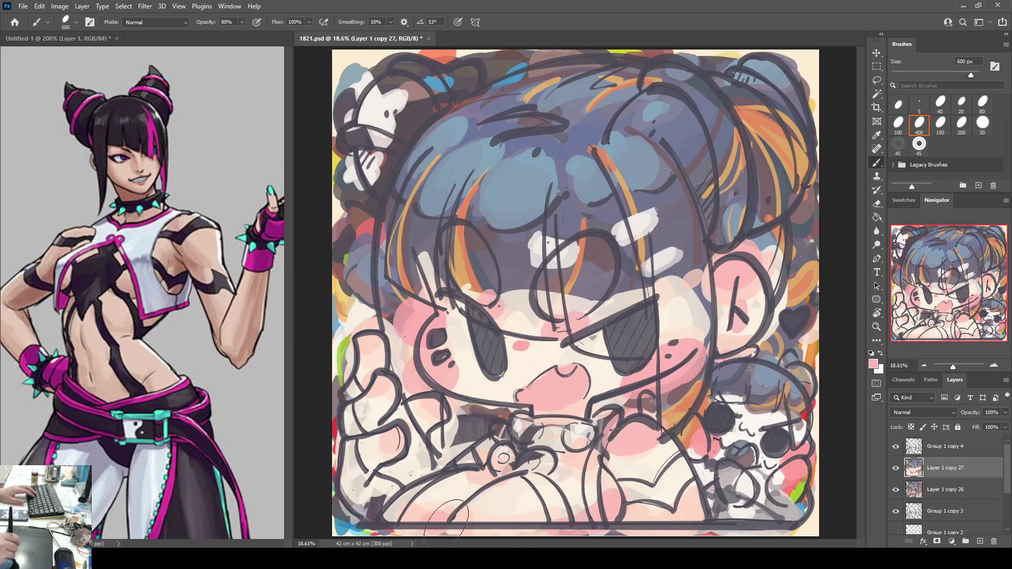
mouse_move(363, 366)
left_mouse_down()
mouse_move(384, 434)
mouse_move(446, 417)
left_mouse_up()
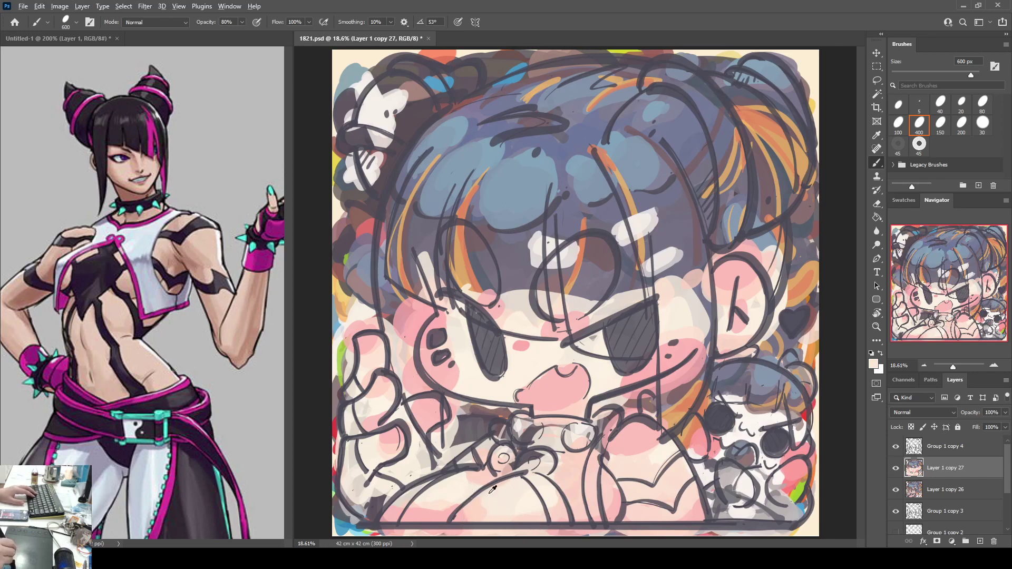
left_click(524, 515, "alt")
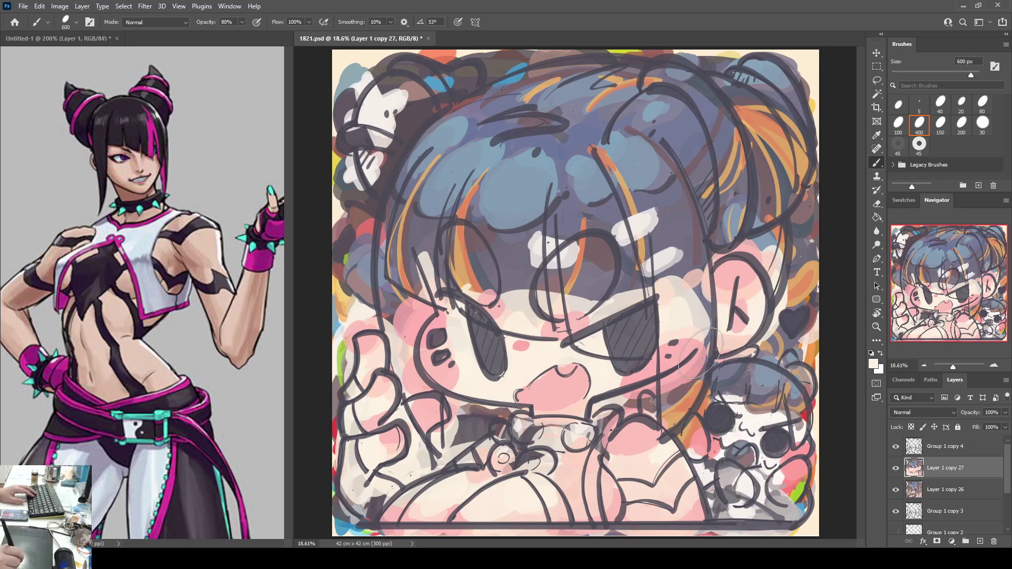
Step: Pick a deeper pink and shade the cheeks, mouth corner, skin below the fringe, ear edge and shoulder
key("alt")
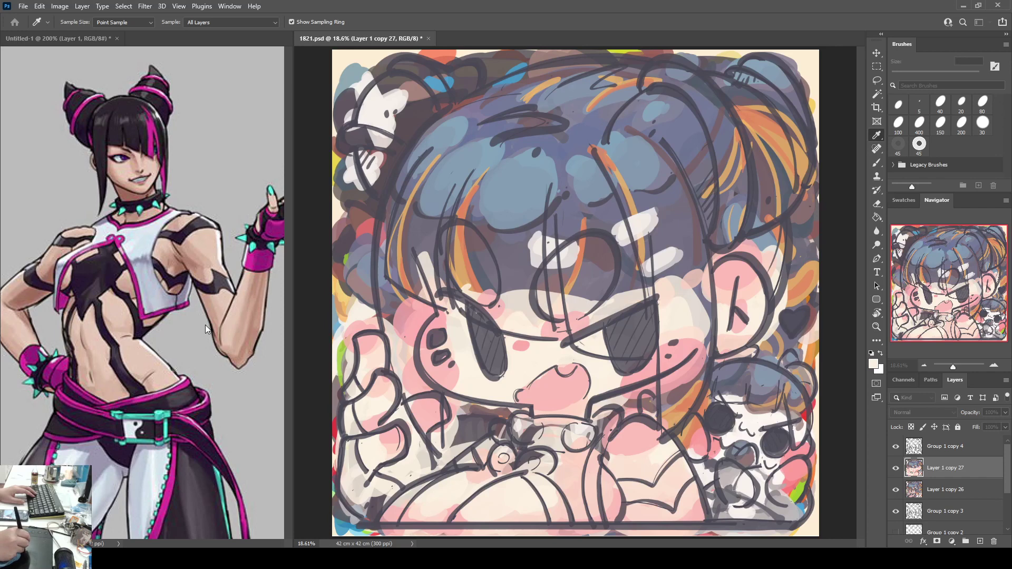
left_click(308, 321)
left_click_drag(451, 365, 420, 366)
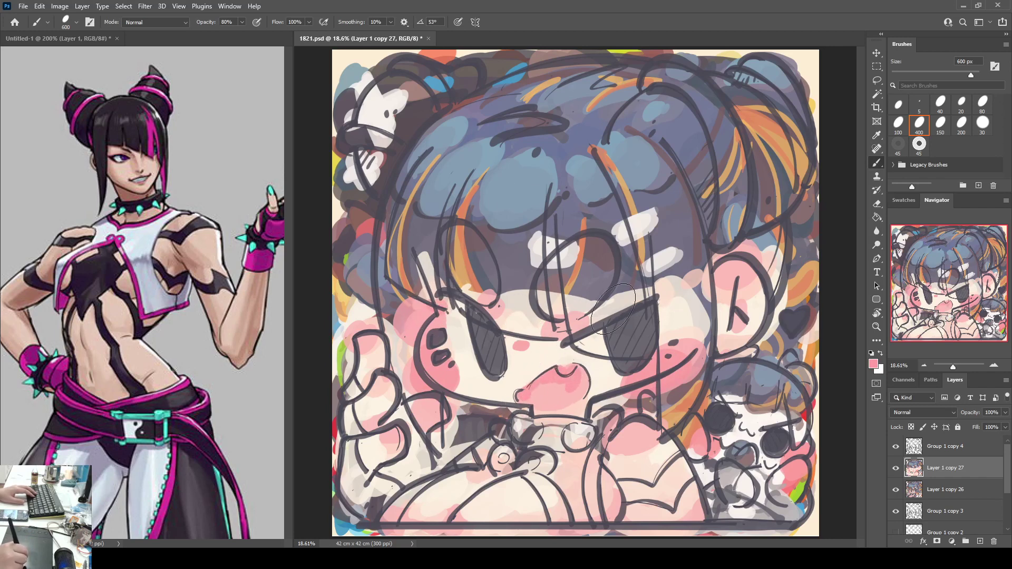
left_click_drag(613, 309, 667, 284)
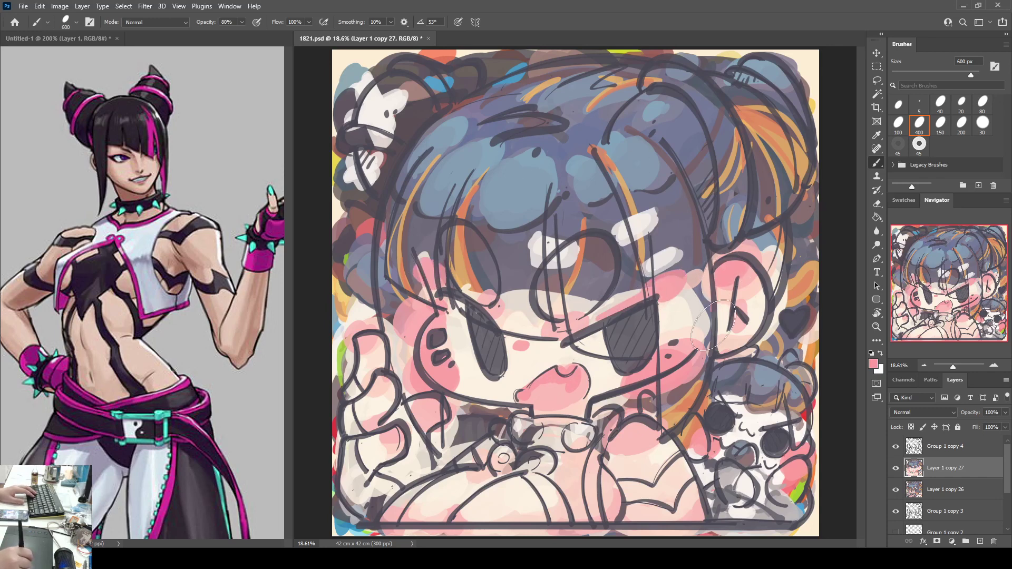
left_click_drag(713, 325, 714, 329)
mouse_move(639, 430)
left_mouse_down()
mouse_move(636, 454)
mouse_move(620, 468)
mouse_move(605, 455)
mouse_move(626, 525)
mouse_move(694, 523)
left_mouse_up()
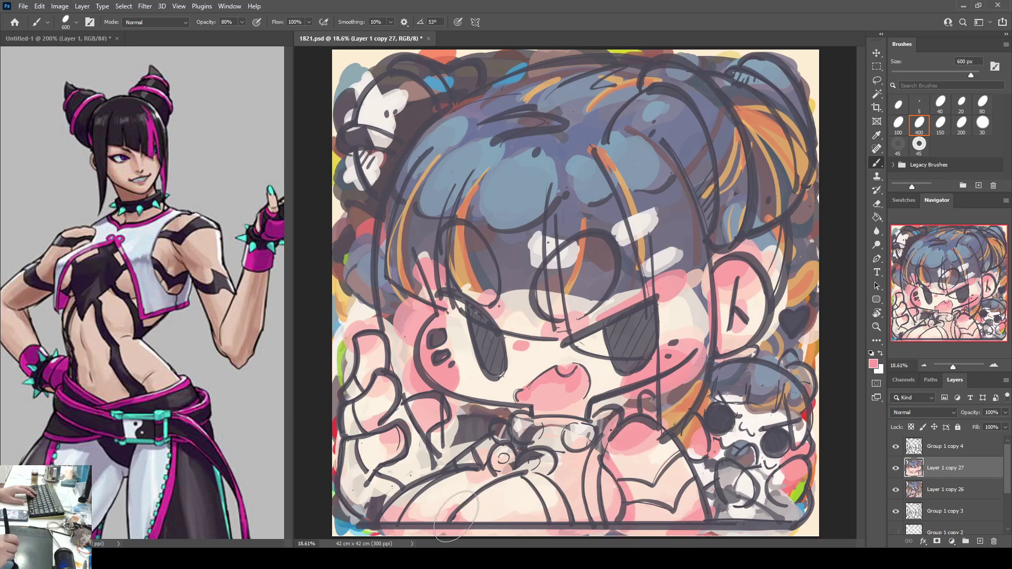
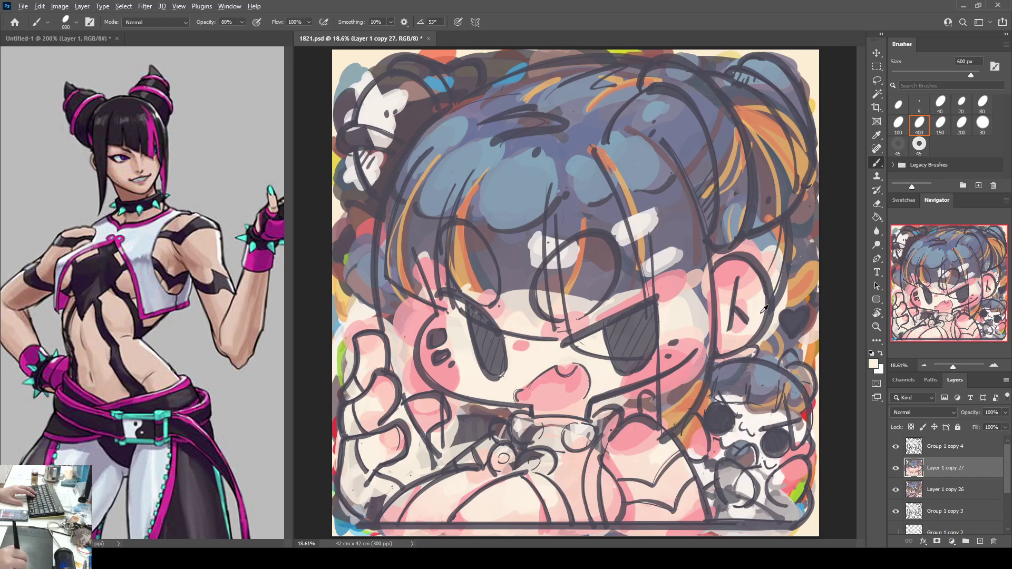
Step: Refine the mouth's lower edge and the neck using pale skin and light pink tones sampled from the painting
left_click(746, 304, "alt")
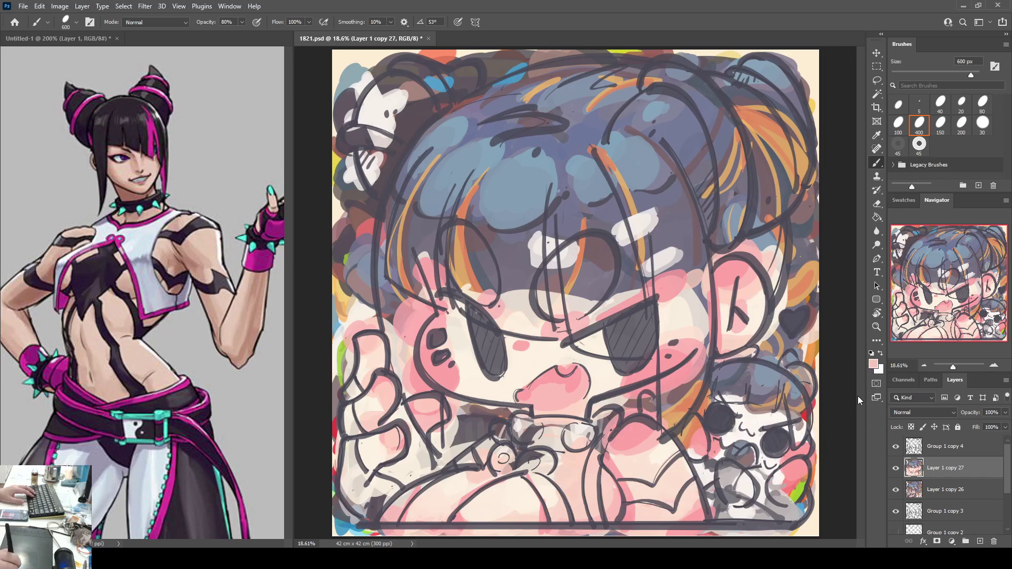
key("i")
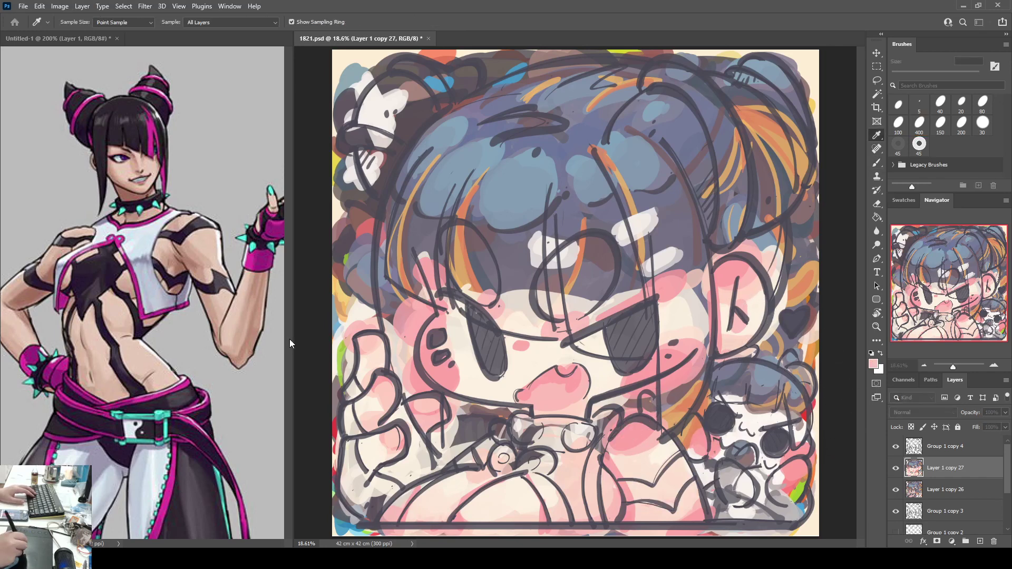
key("b")
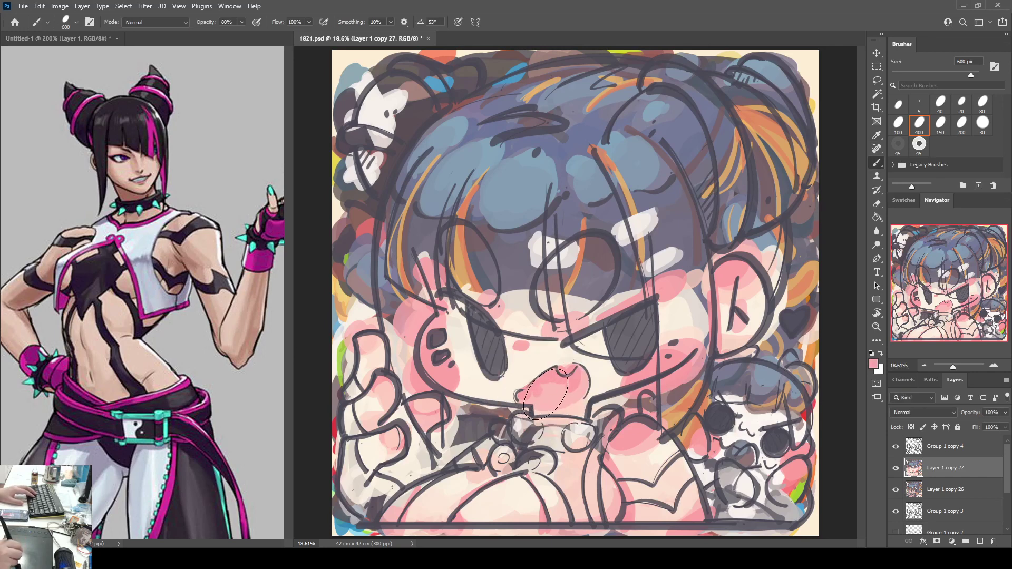
left_click(548, 391, "alt")
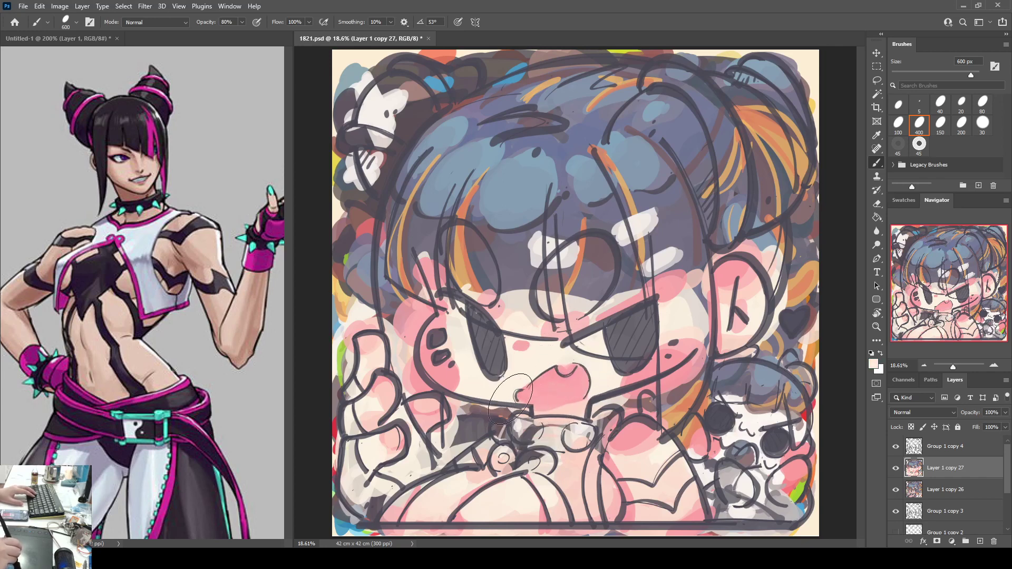
left_click(542, 409, "alt")
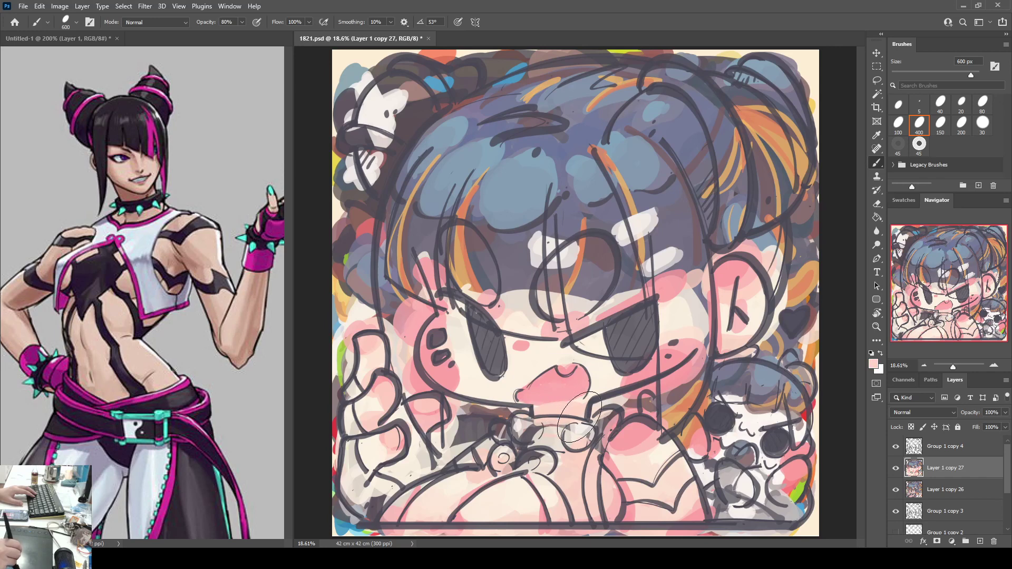
Step: Touch up the mouth with sampled pink, then shade the neck and the skin beneath the fringe with dusty mauve
key("i")
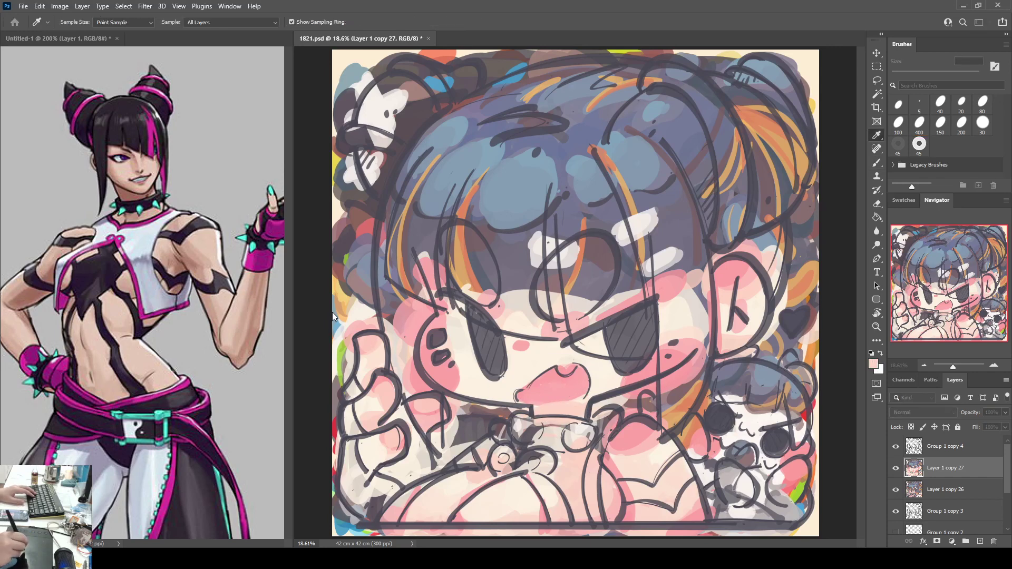
left_click(317, 322)
mouse_move(558, 398)
left_mouse_down()
mouse_move(538, 412)
mouse_move(581, 406)
left_mouse_up()
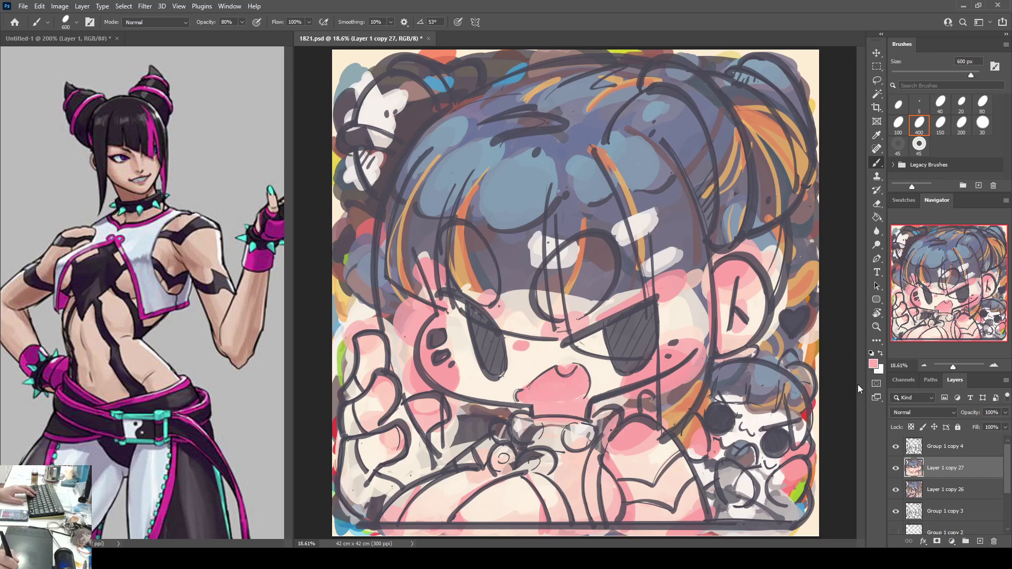
key("i")
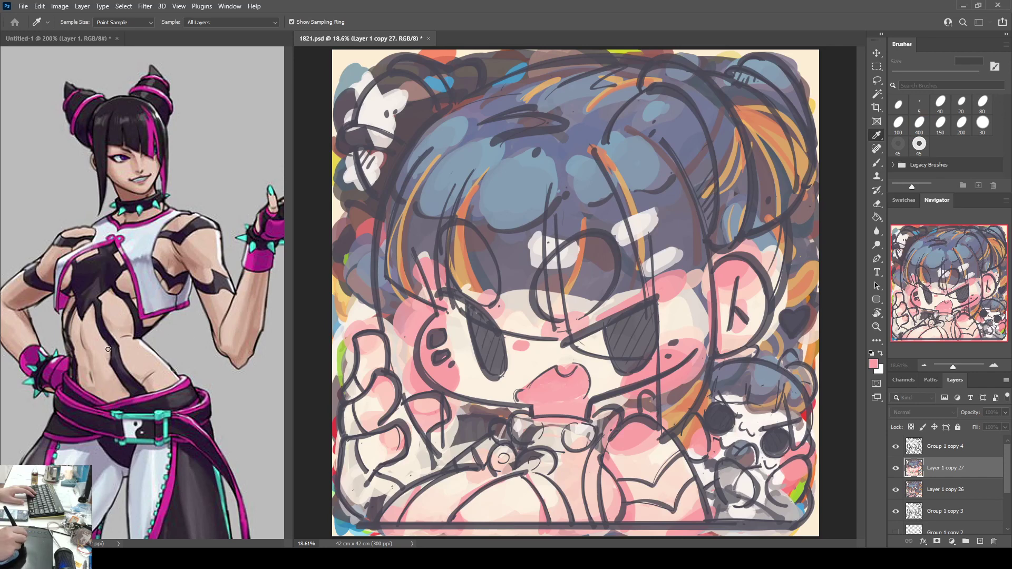
key("b")
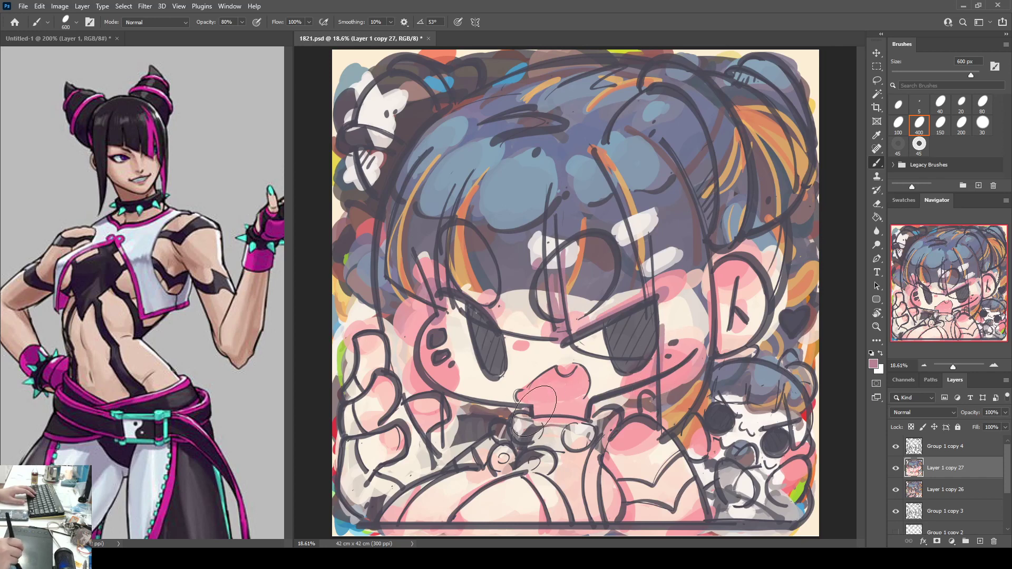
left_click_drag(534, 413, 590, 411)
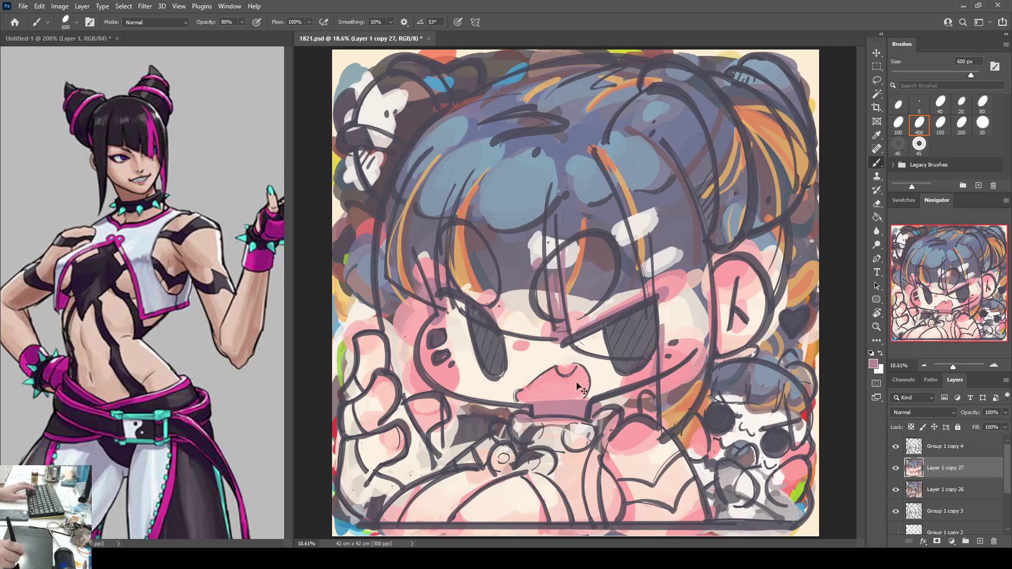
mouse_move(522, 398)
left_mouse_down()
mouse_move(594, 402)
mouse_move(585, 411)
left_mouse_up()
key("ctrl+z")
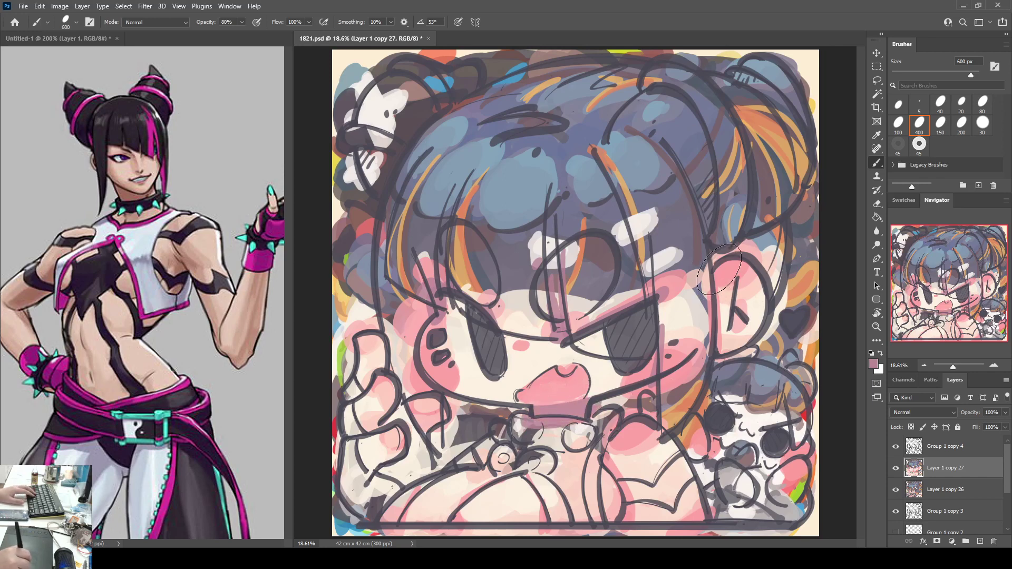
Step: Shade the inner ear, torso, fingers and arm edges with dusty mauve, and refine the mouth's upper edge with sampled pink
mouse_move(711, 282)
left_mouse_down()
mouse_move(748, 262)
mouse_move(738, 305)
mouse_move(735, 282)
mouse_move(736, 325)
mouse_move(738, 290)
mouse_move(740, 324)
mouse_move(739, 299)
left_mouse_up()
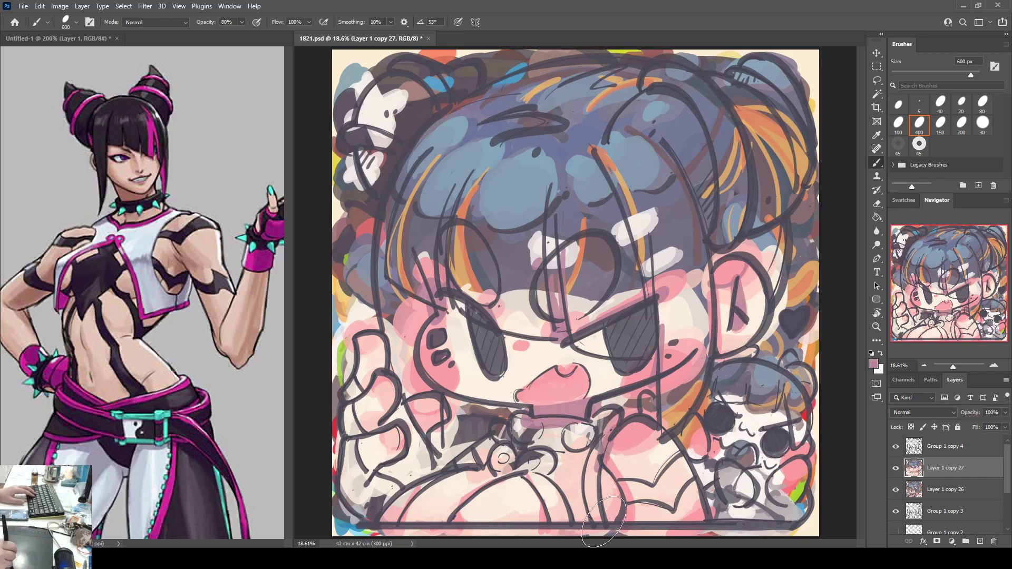
left_click_drag(604, 522, 617, 506)
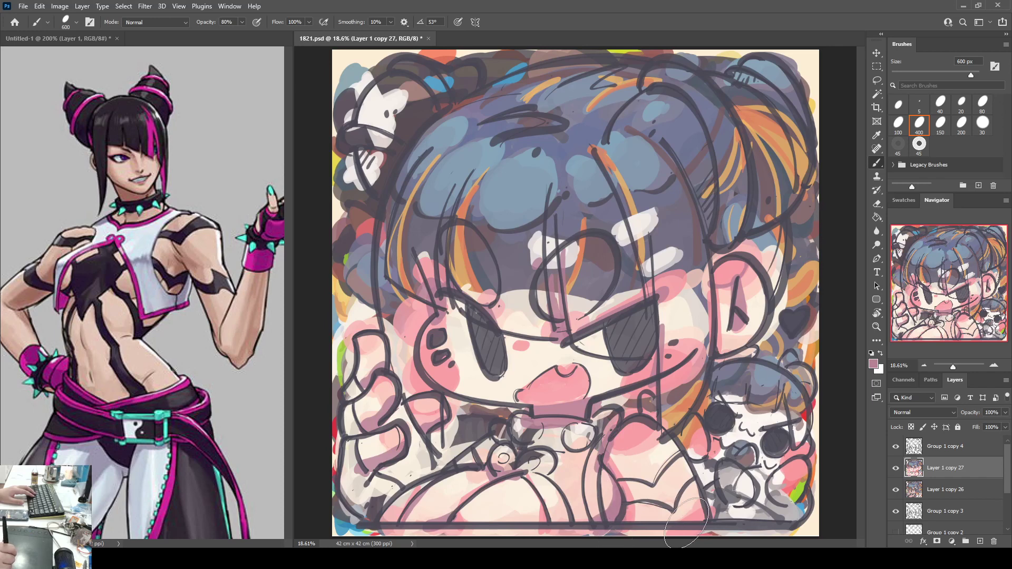
left_click_drag(674, 442, 701, 534)
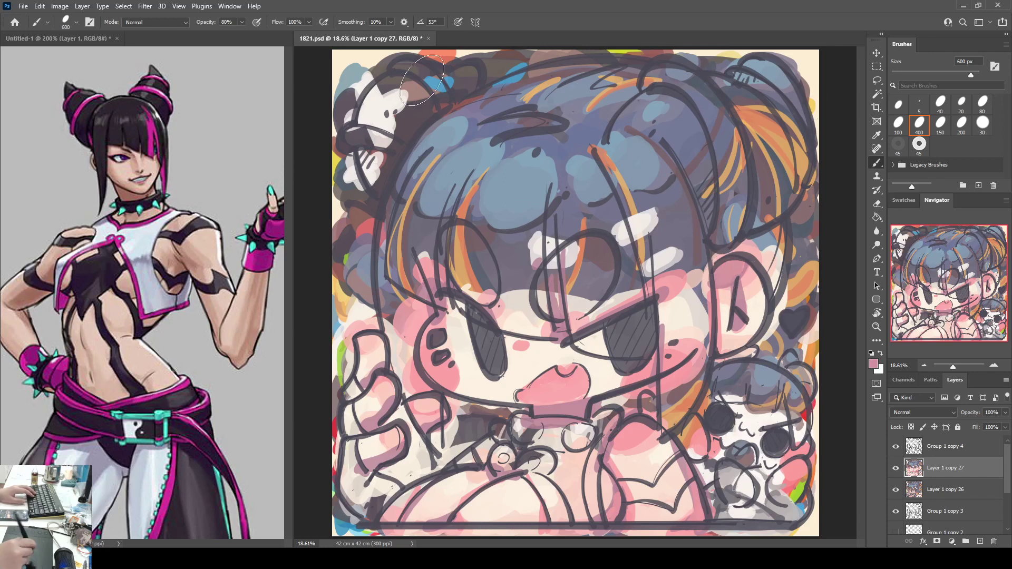
left_click(565, 356, "alt")
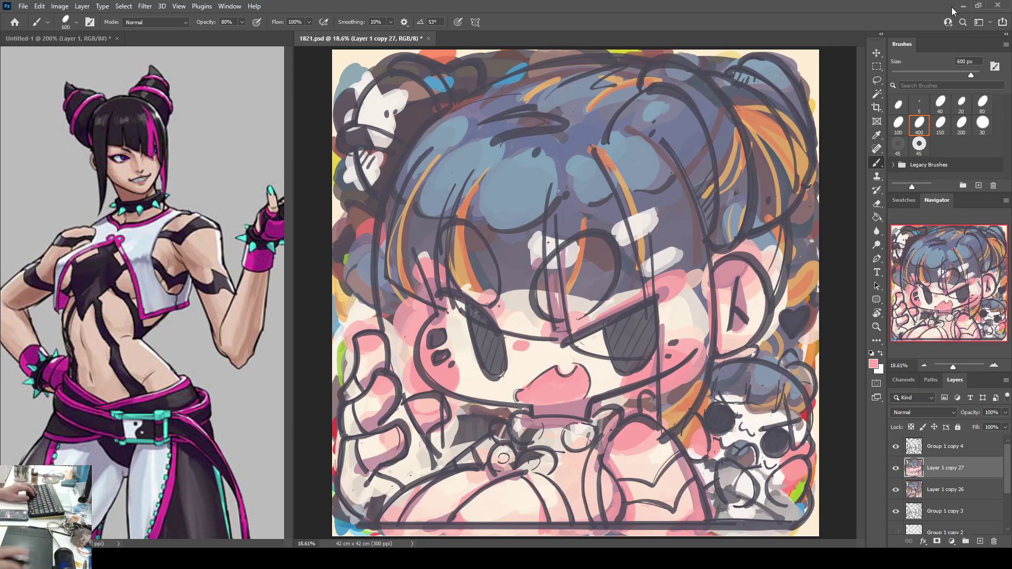
Step: Duplicate the current paint layer and begin covering the fighter's left hair bun with dark purple-grey
key("ctrl+j")
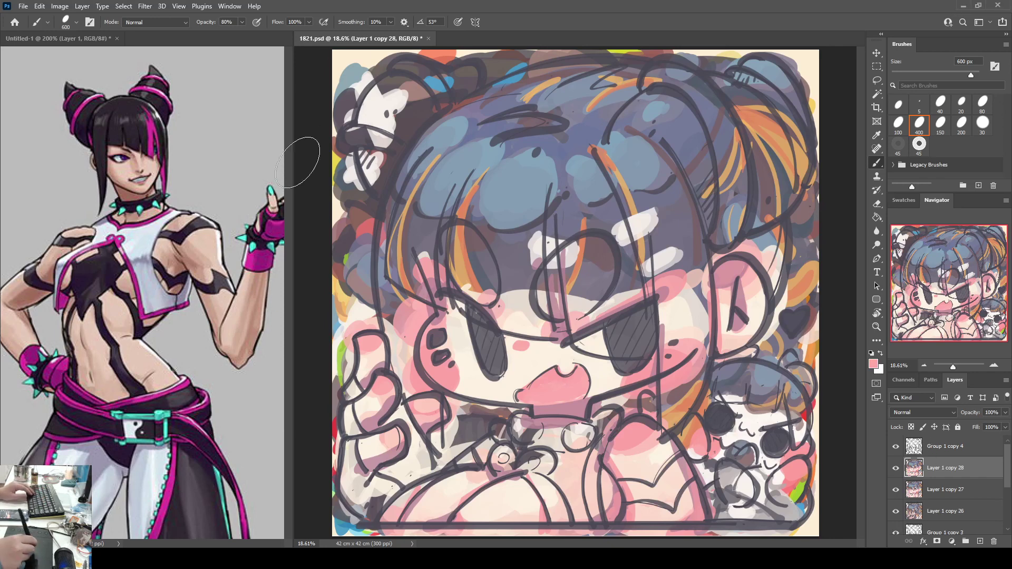
left_click_drag(401, 136, 417, 109)
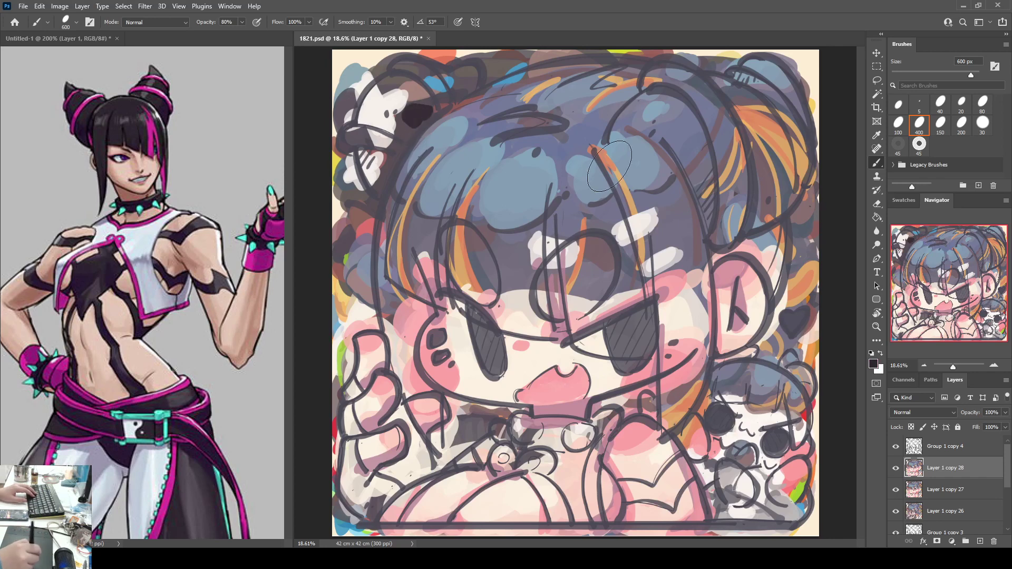
left_click(804, 312, "alt")
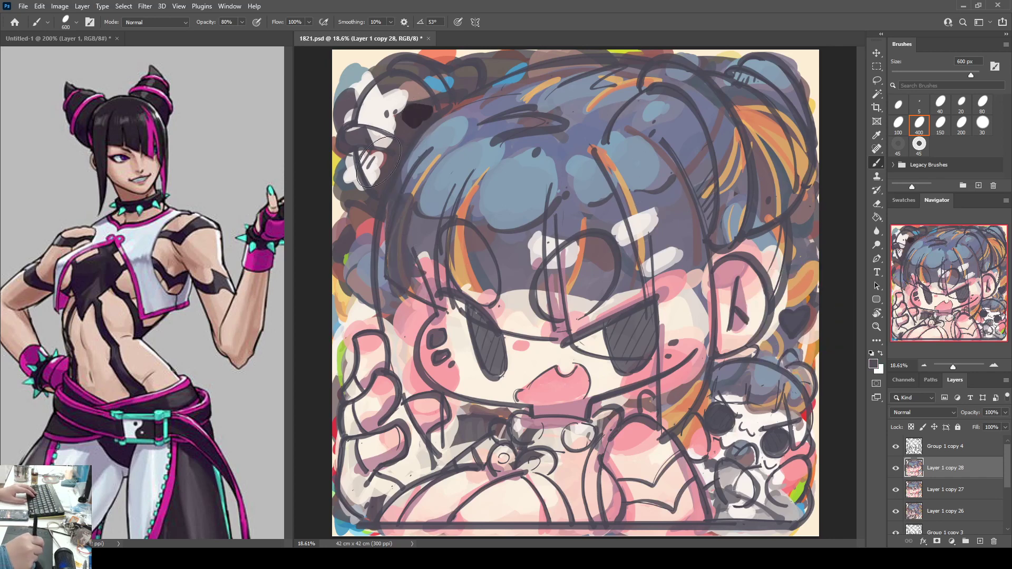
mouse_move(378, 162)
left_mouse_down()
mouse_move(392, 79)
mouse_move(401, 105)
left_mouse_up()
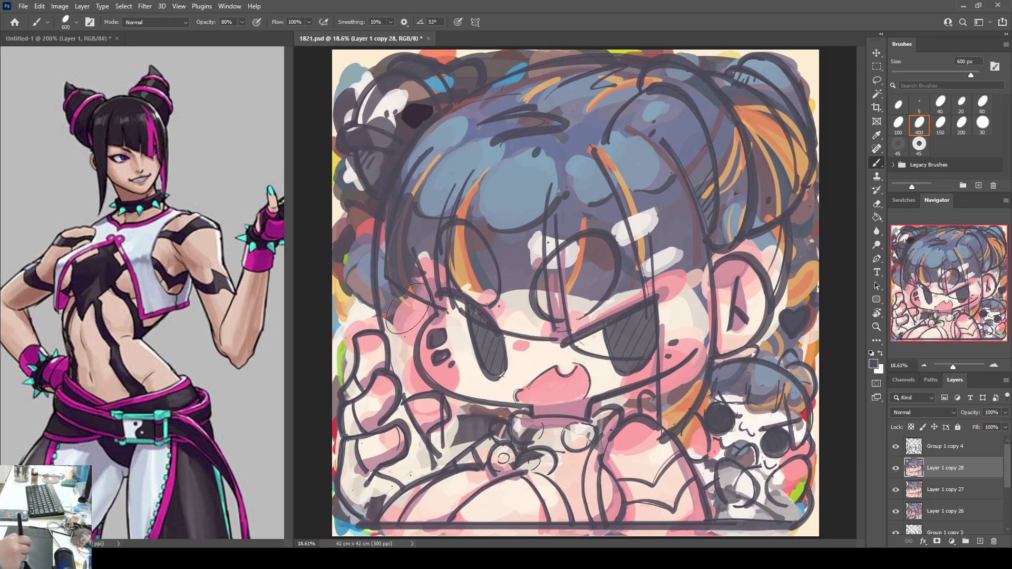
Step: Block in the side locks, fringe and right bun with broad dark purple-grey strokes, and extend the colour over the left bun
mouse_move(396, 331)
left_mouse_down()
mouse_move(412, 395)
mouse_move(407, 350)
mouse_move(432, 406)
mouse_move(423, 410)
mouse_move(407, 349)
left_mouse_up()
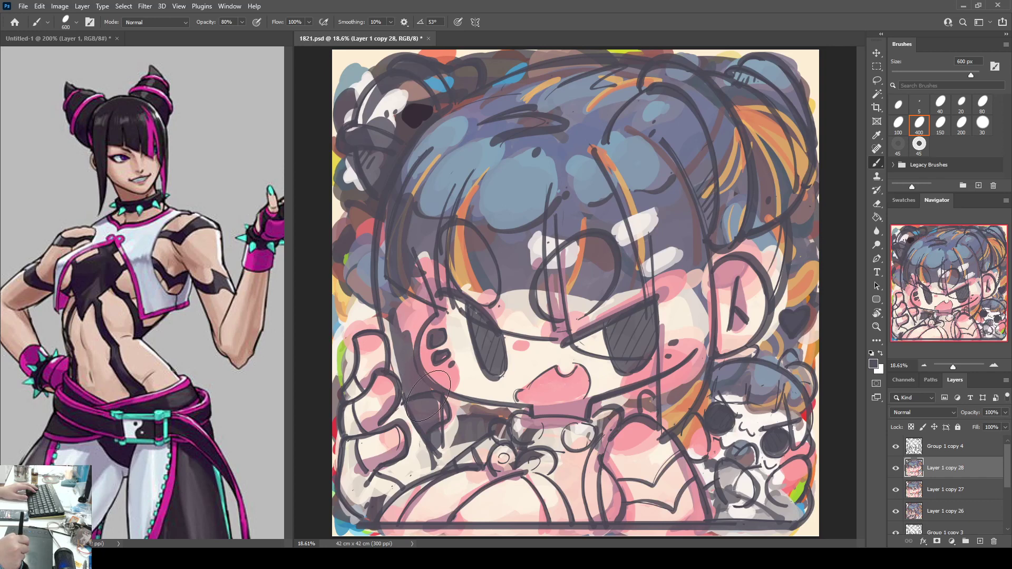
mouse_move(428, 395)
left_mouse_down()
mouse_move(399, 339)
mouse_move(407, 378)
mouse_move(392, 329)
mouse_move(389, 238)
mouse_move(399, 333)
mouse_move(423, 312)
mouse_move(408, 343)
mouse_move(420, 312)
mouse_move(405, 210)
left_mouse_up()
mouse_move(423, 292)
left_mouse_down()
mouse_move(447, 164)
mouse_move(481, 208)
mouse_move(454, 266)
mouse_move(458, 298)
mouse_move(530, 316)
mouse_move(498, 242)
mouse_move(473, 258)
mouse_move(475, 147)
mouse_move(544, 291)
mouse_move(524, 330)
mouse_move(522, 223)
mouse_move(538, 301)
mouse_move(537, 192)
mouse_move(550, 173)
mouse_move(580, 275)
mouse_move(559, 298)
mouse_move(593, 311)
mouse_move(572, 304)
mouse_move(581, 338)
mouse_move(626, 349)
mouse_move(596, 295)
mouse_move(603, 343)
mouse_move(604, 164)
mouse_move(646, 253)
mouse_move(634, 311)
mouse_move(625, 148)
mouse_move(664, 253)
mouse_move(673, 344)
mouse_move(659, 158)
mouse_move(702, 252)
mouse_move(687, 349)
mouse_move(668, 294)
mouse_move(668, 415)
mouse_move(686, 367)
mouse_move(688, 272)
mouse_move(694, 346)
mouse_move(635, 160)
mouse_move(655, 269)
mouse_move(686, 182)
mouse_move(710, 262)
mouse_move(711, 157)
mouse_move(771, 218)
mouse_move(762, 246)
mouse_move(770, 250)
mouse_move(754, 233)
mouse_move(767, 221)
mouse_move(768, 170)
mouse_move(738, 111)
mouse_move(763, 190)
mouse_move(775, 167)
mouse_move(780, 187)
left_mouse_up()
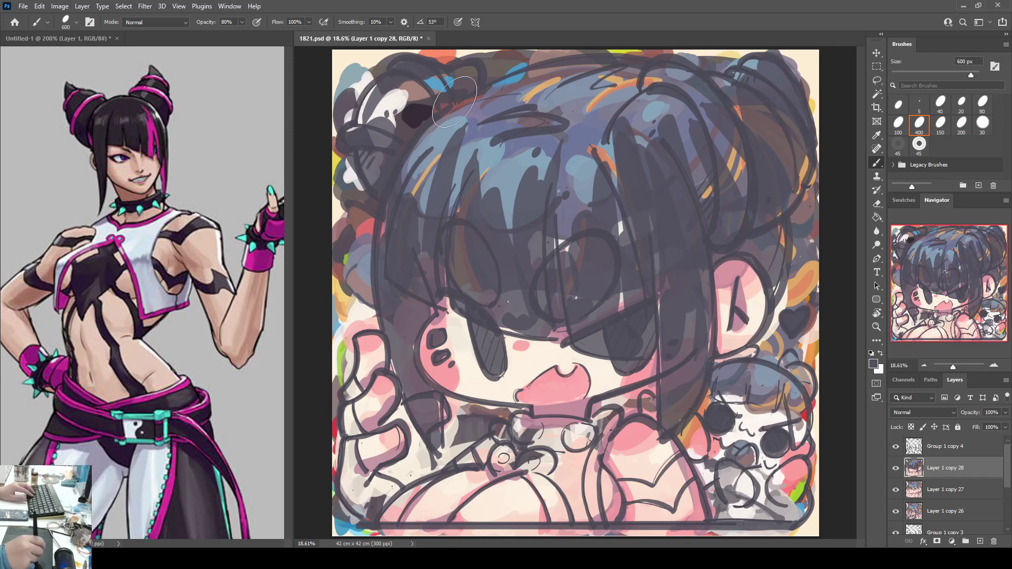
mouse_move(464, 96)
left_mouse_down()
mouse_move(422, 127)
mouse_move(445, 100)
left_mouse_up()
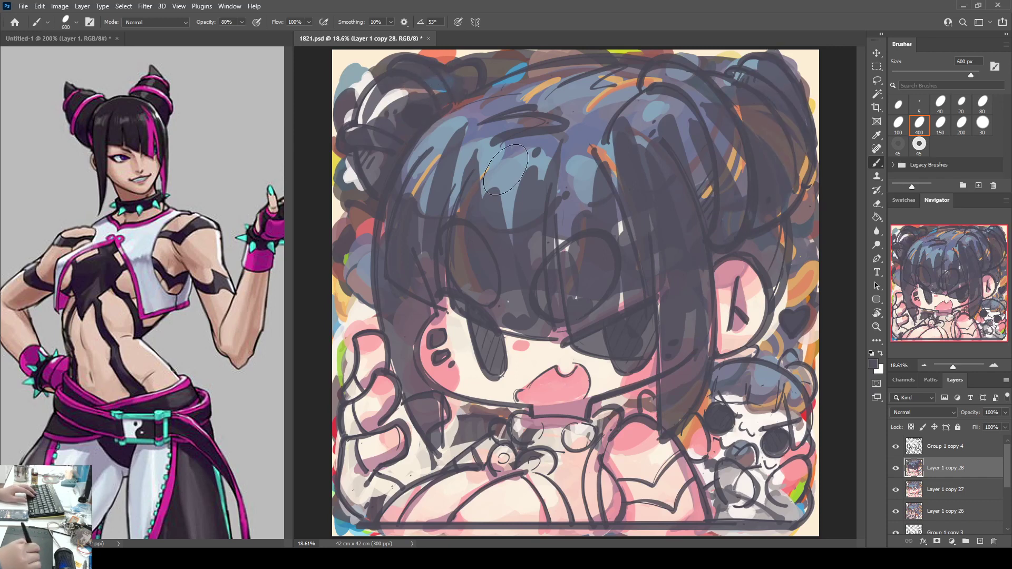
Step: Cover the blue and orange hair on the crown and buns with muted purple-grey, and repaint the left side lock
mouse_move(419, 150)
left_mouse_down()
mouse_move(413, 217)
mouse_move(460, 147)
mouse_move(514, 144)
mouse_move(531, 172)
mouse_move(622, 188)
mouse_move(487, 121)
mouse_move(526, 101)
mouse_move(583, 100)
mouse_move(623, 119)
mouse_move(637, 106)
mouse_move(629, 97)
mouse_move(577, 88)
mouse_move(711, 117)
mouse_move(700, 125)
mouse_move(706, 163)
mouse_move(759, 140)
mouse_move(772, 114)
mouse_move(745, 70)
left_mouse_up()
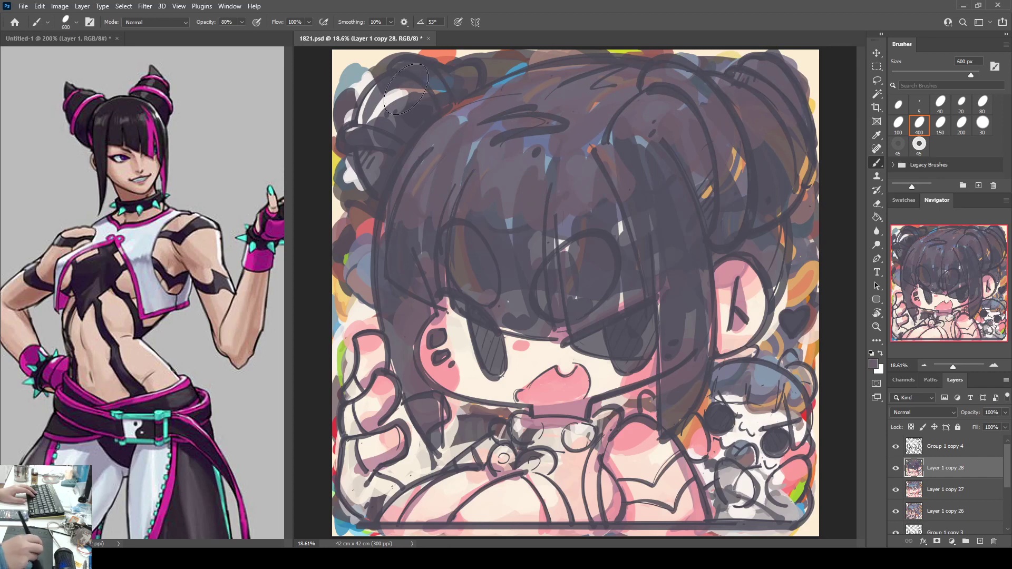
mouse_move(409, 98)
left_mouse_down()
mouse_move(432, 100)
mouse_move(381, 117)
mouse_move(376, 142)
mouse_move(455, 86)
mouse_move(415, 98)
mouse_move(378, 153)
mouse_move(386, 144)
mouse_move(366, 149)
mouse_move(386, 145)
mouse_move(371, 178)
mouse_move(495, 125)
mouse_move(475, 135)
mouse_move(503, 153)
mouse_move(554, 160)
left_mouse_up()
mouse_move(489, 100)
left_mouse_down()
mouse_move(458, 120)
mouse_move(563, 94)
mouse_move(568, 108)
mouse_move(585, 86)
mouse_move(588, 124)
mouse_move(632, 139)
mouse_move(616, 156)
mouse_move(656, 205)
mouse_move(630, 188)
mouse_move(673, 209)
mouse_move(668, 146)
mouse_move(635, 170)
mouse_move(612, 161)
mouse_move(631, 149)
mouse_move(685, 157)
mouse_move(651, 109)
mouse_move(753, 107)
mouse_move(796, 129)
left_mouse_up()
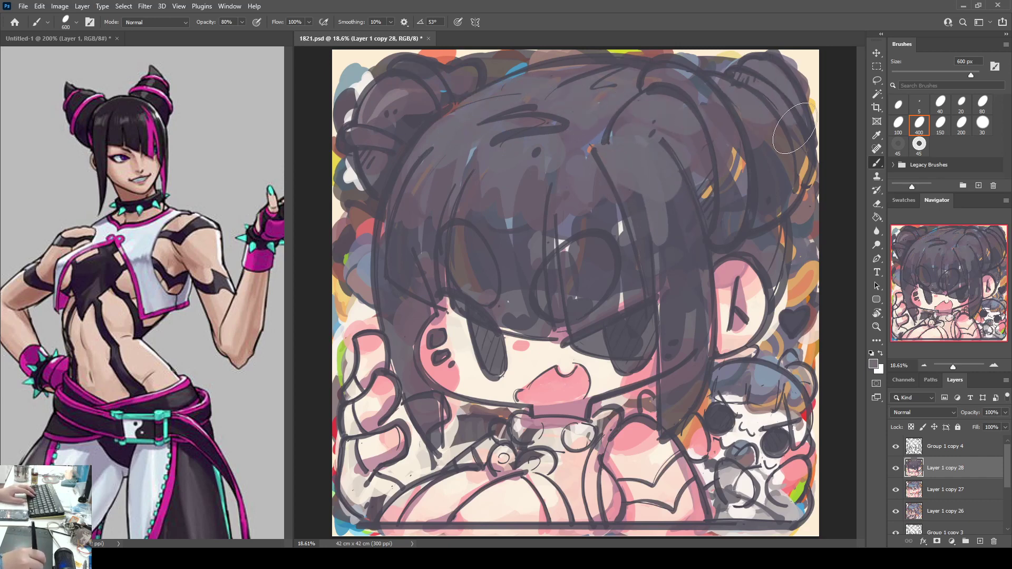
mouse_move(616, 205)
left_mouse_down()
mouse_move(643, 192)
mouse_move(714, 195)
left_mouse_up()
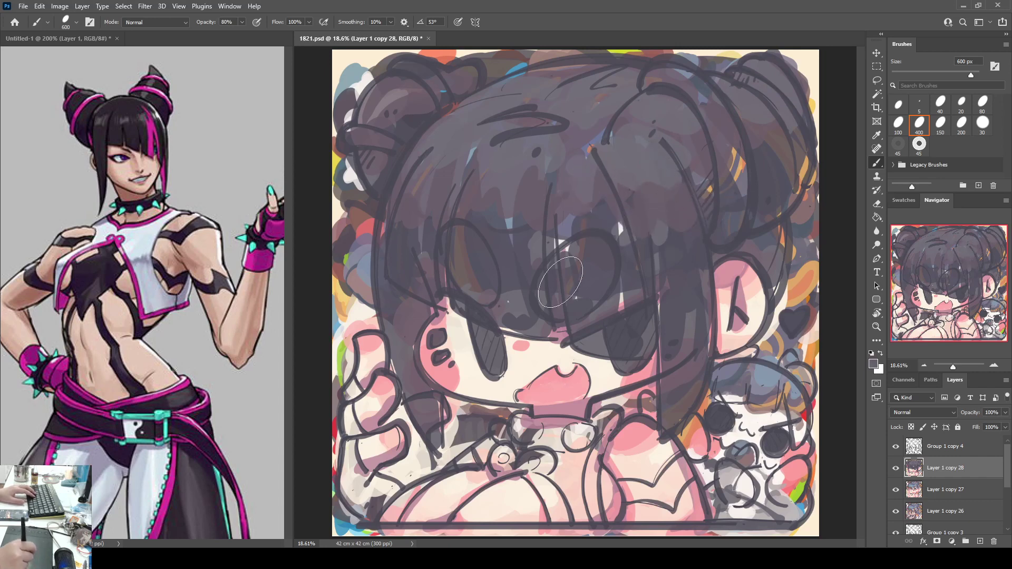
left_click_drag(511, 303, 526, 299)
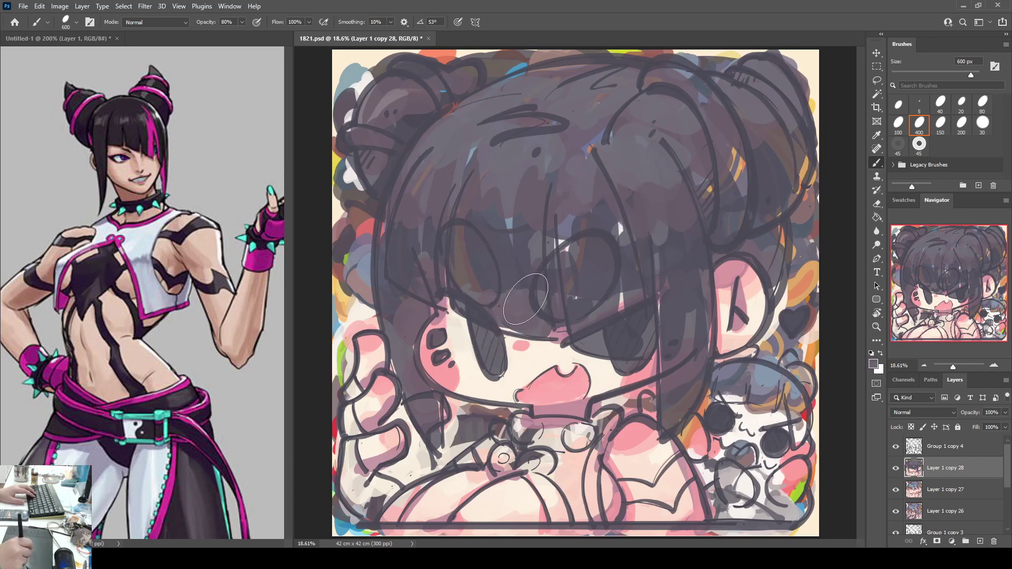
mouse_move(414, 271)
left_mouse_down()
mouse_move(399, 320)
mouse_move(398, 279)
mouse_move(411, 402)
left_mouse_up()
key("ctrl+z")
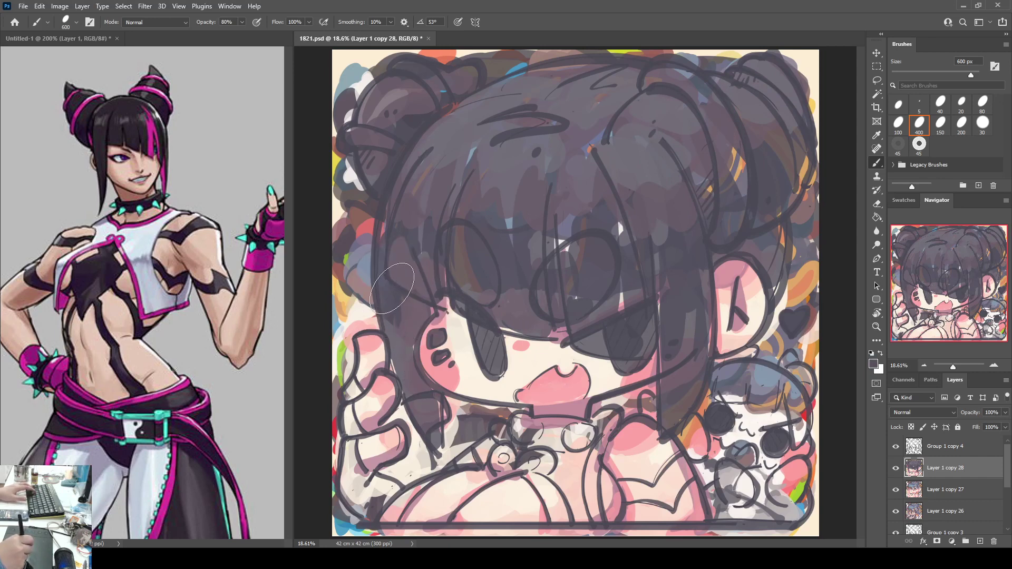
left_click_drag(392, 289, 418, 422)
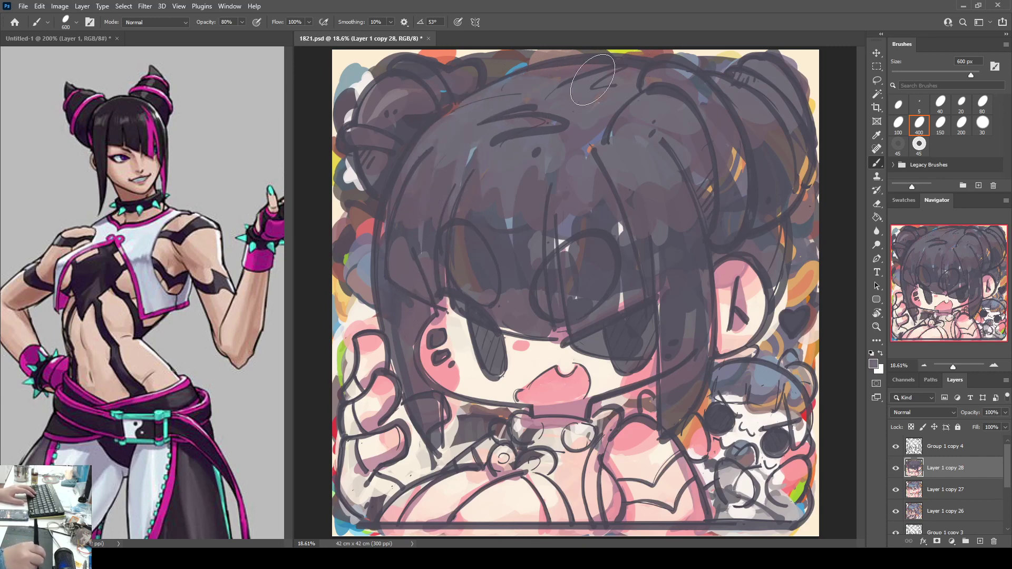
Step: Blend the crown and both buns with sampled purple-grey hair tones, covering the orange streaks on the right bun
left_click(563, 101, "alt")
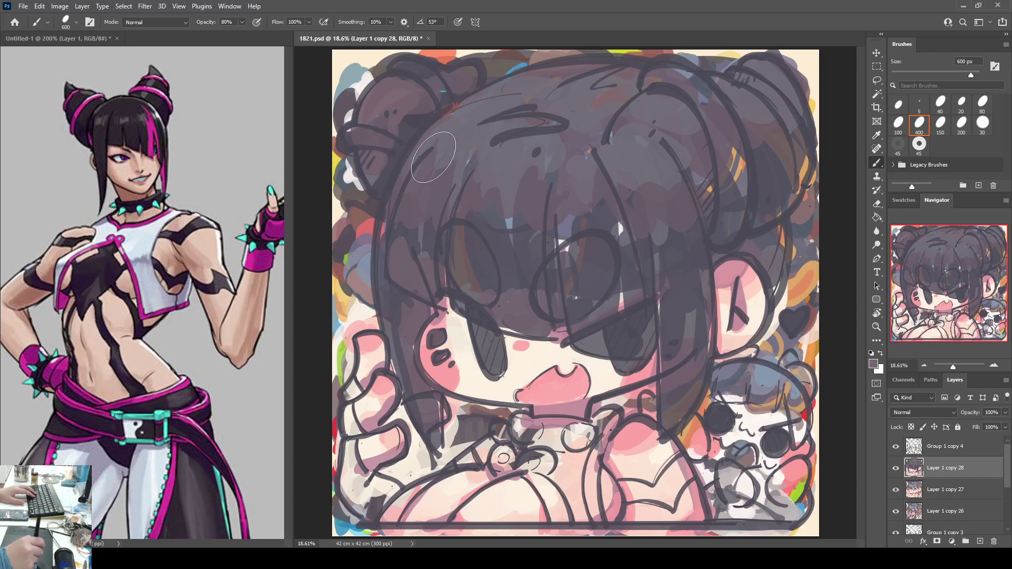
left_click(462, 137, "alt")
mouse_move(401, 112)
left_mouse_down()
mouse_move(375, 95)
mouse_move(377, 174)
left_mouse_up()
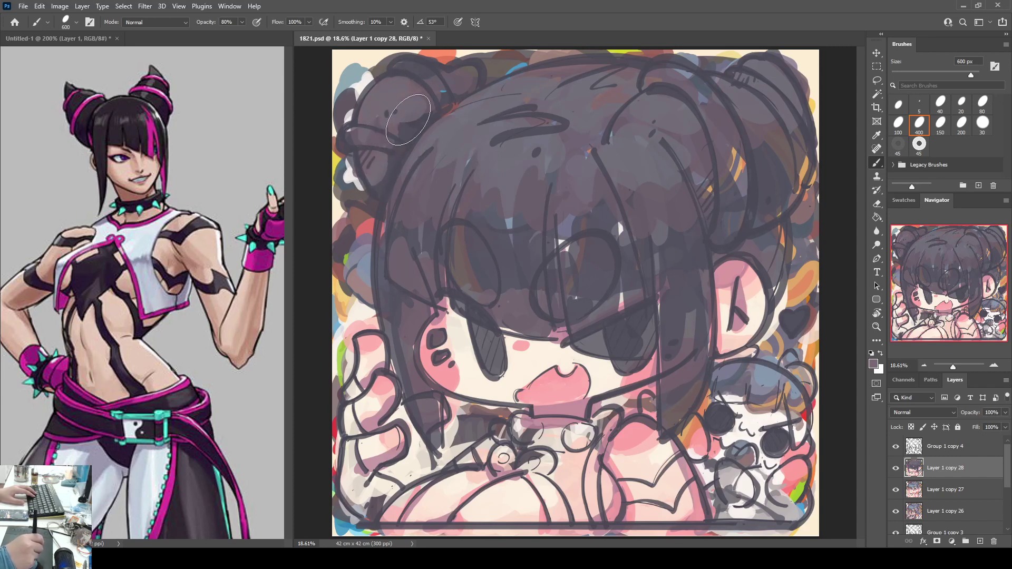
left_click(411, 118)
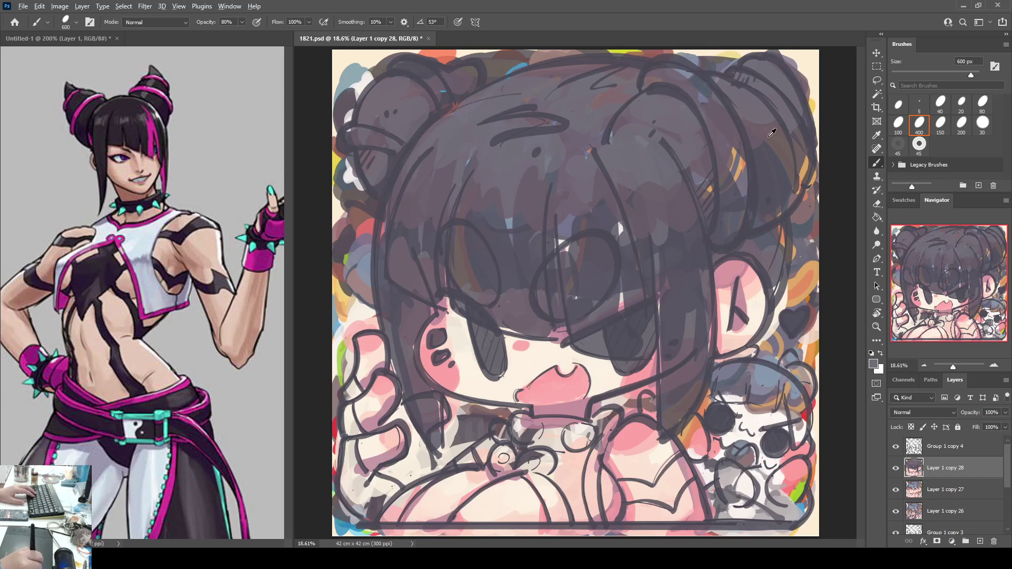
left_click_drag(700, 182, 730, 173)
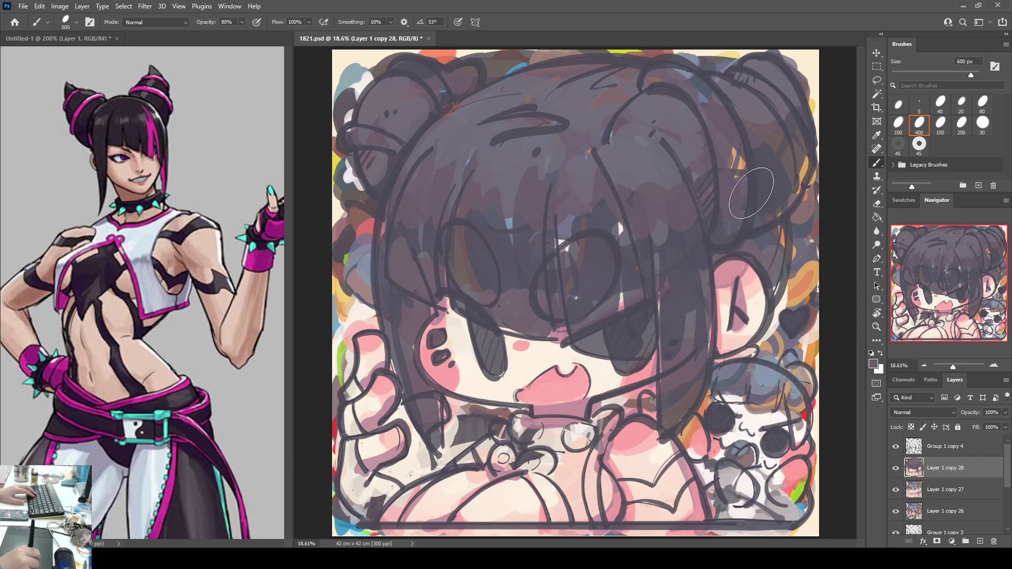
mouse_move(724, 214)
left_mouse_down()
mouse_move(784, 199)
mouse_move(813, 178)
left_mouse_up()
left_click(690, 138, "alt")
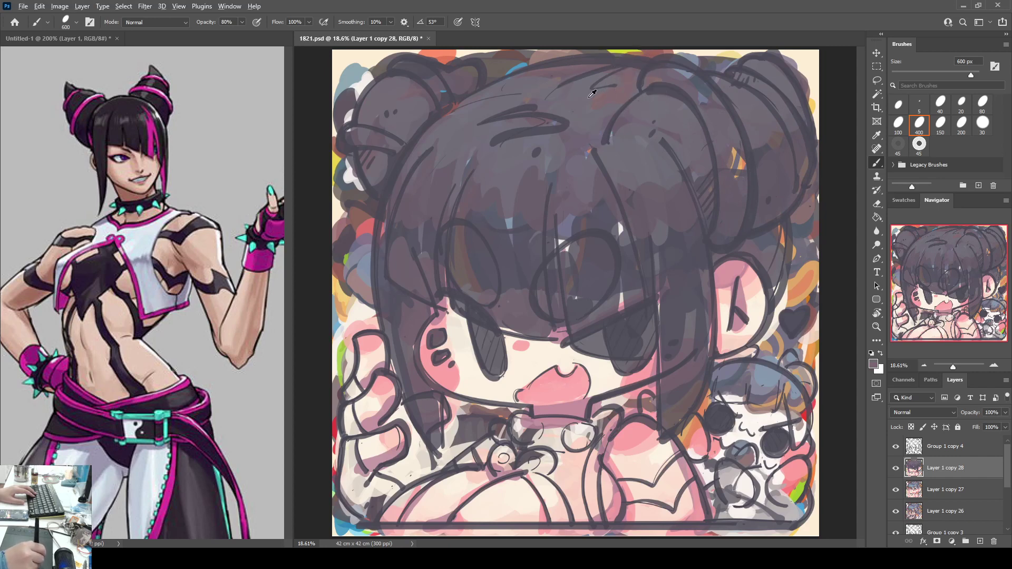
Step: Smooth the crown and fringe with sampled dark hair tones, covering the brown streaks and white patches over the forehead
left_click(516, 172, "alt")
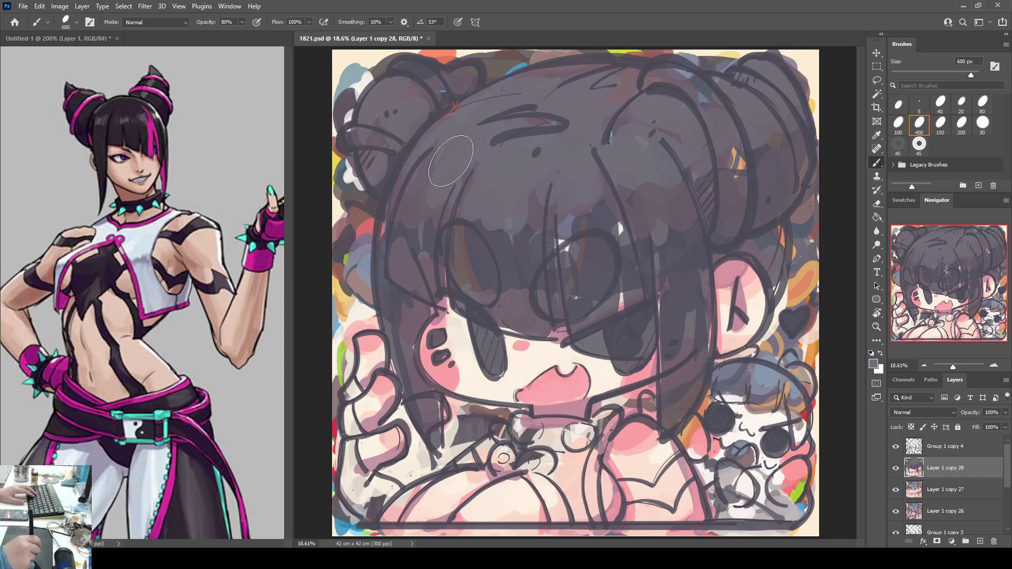
left_click(628, 176, "alt")
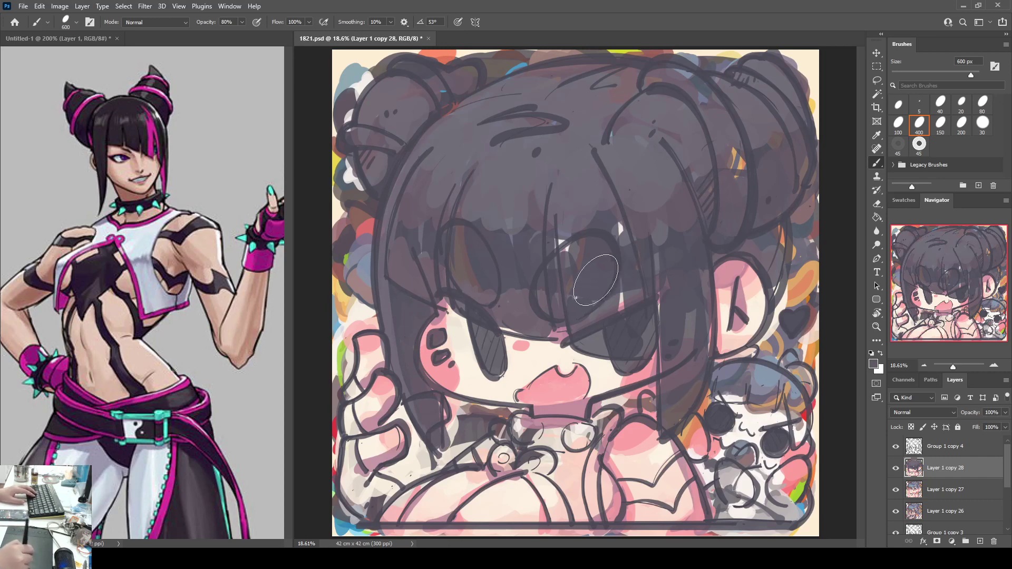
left_click(583, 298, "alt")
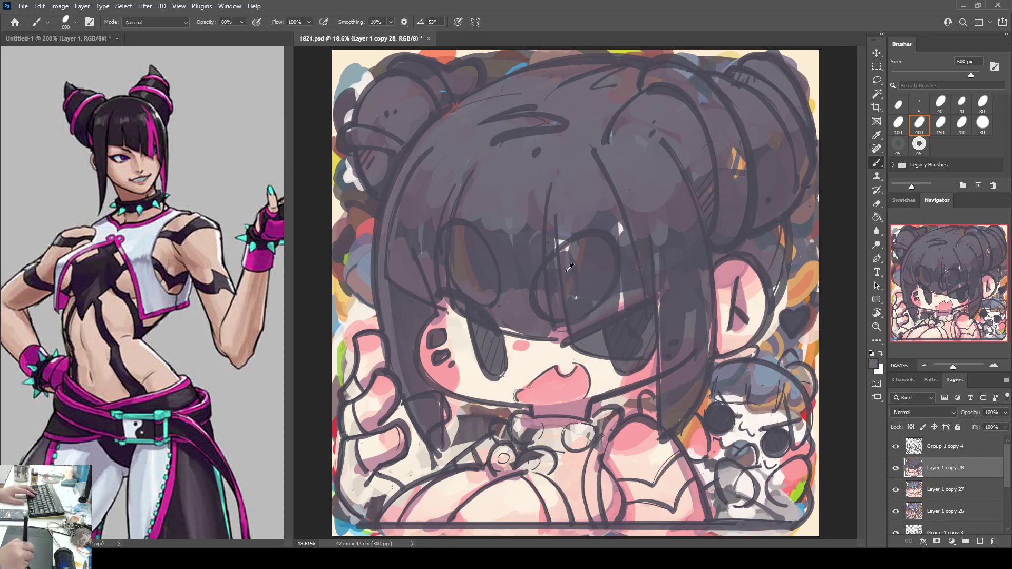
left_click(570, 255, "alt")
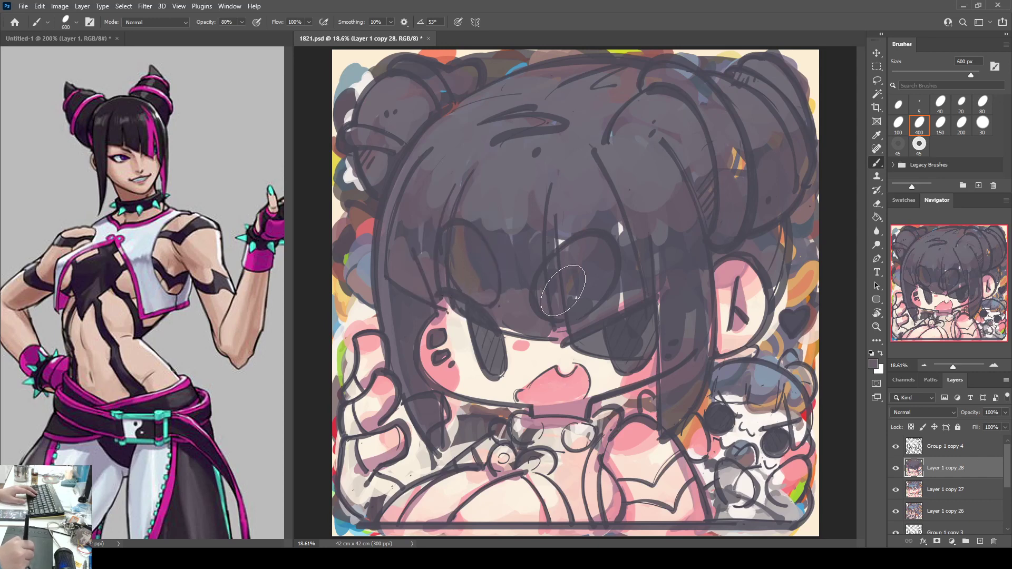
left_click(475, 262, "alt")
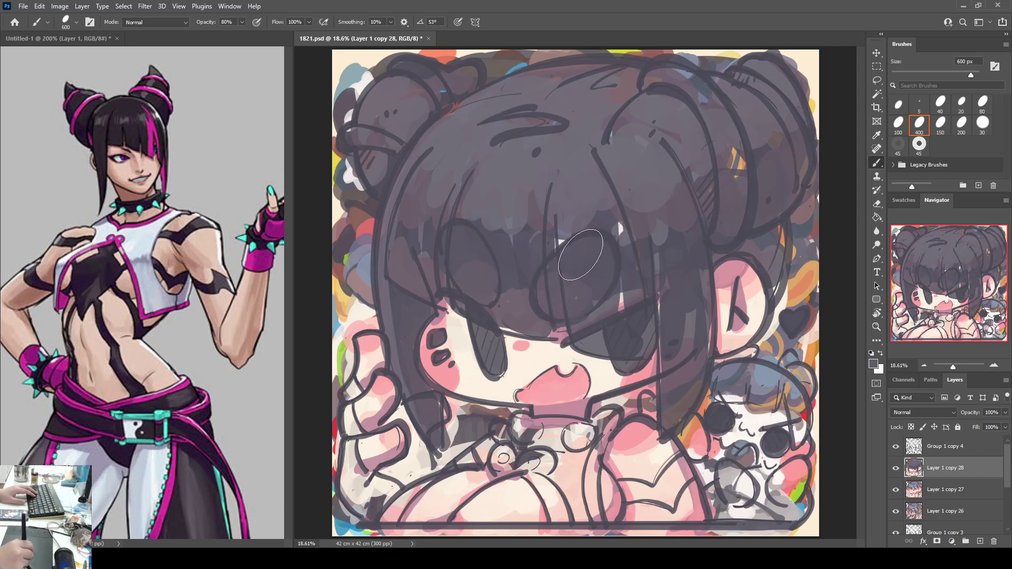
left_click(599, 314, "alt")
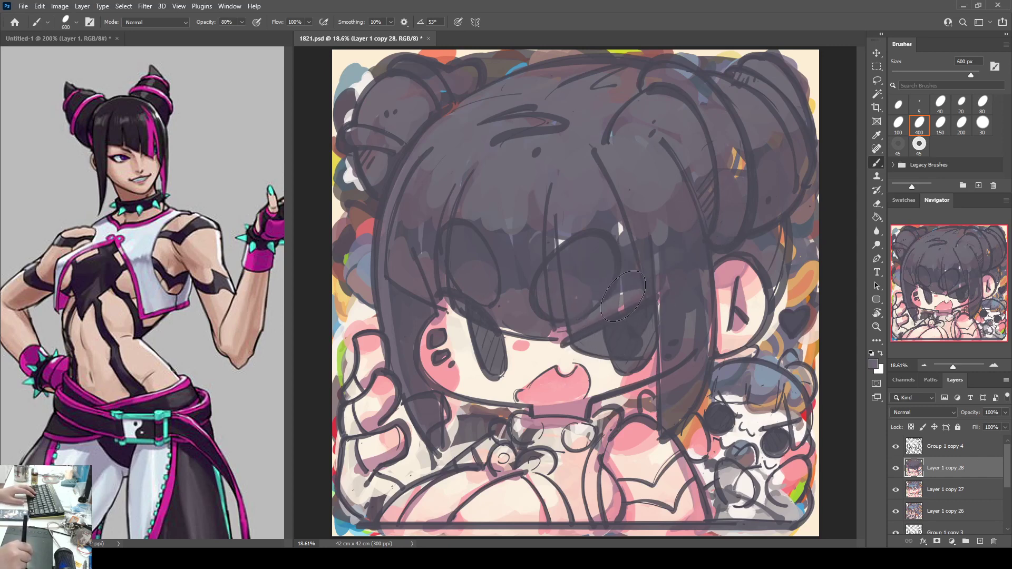
left_click(622, 230, "alt")
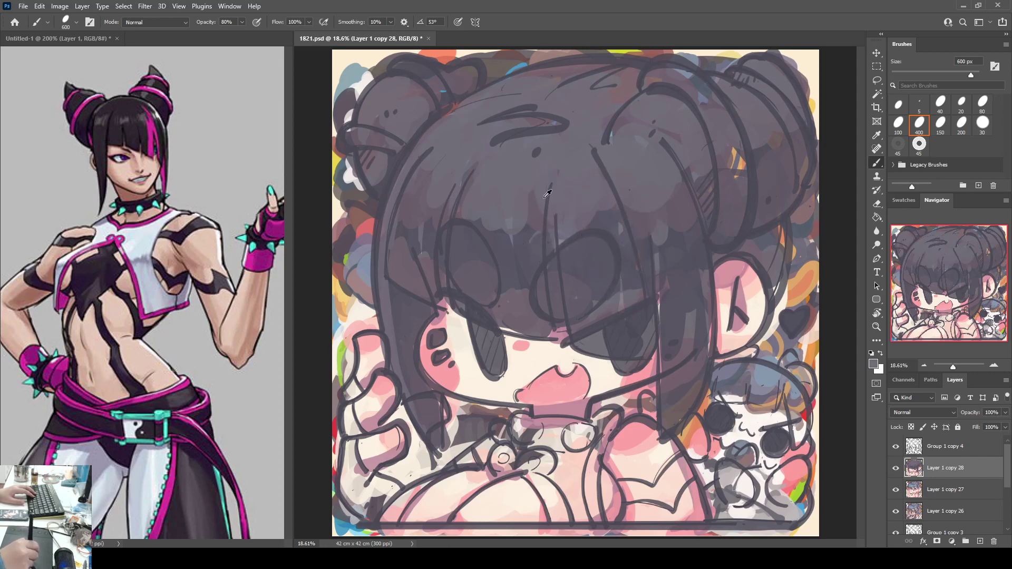
Step: Smooth the fringe and the hair above the right side lock with sampled dark purple-grey tones, covering the pale streaks
left_click_drag(557, 178, 553, 247)
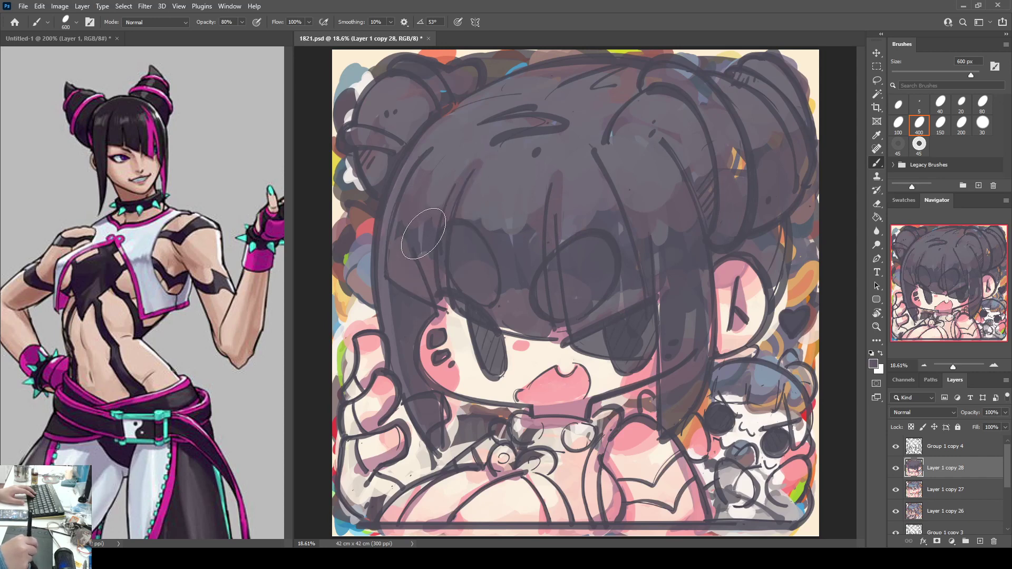
left_click_drag(423, 233, 415, 221)
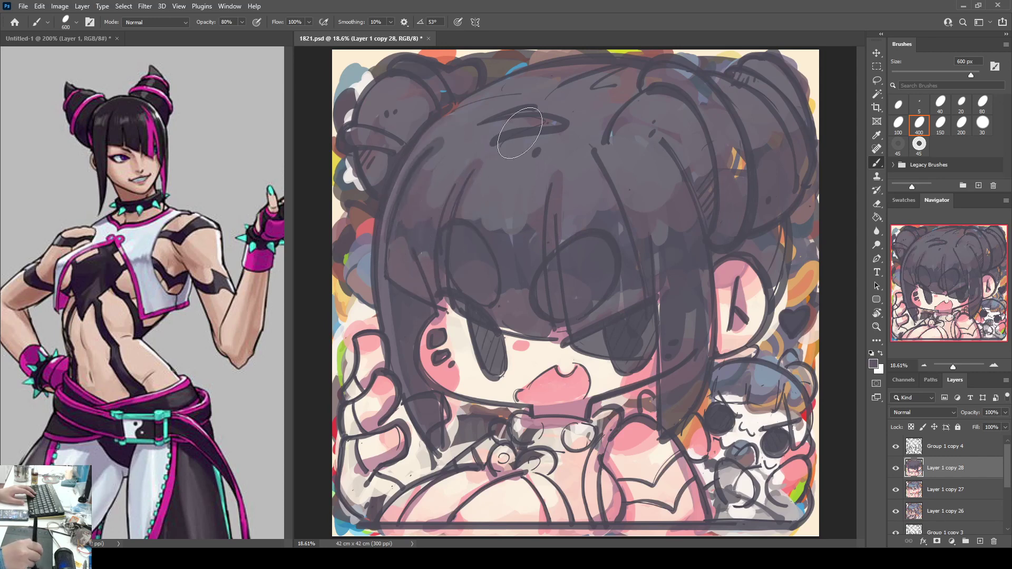
left_click(633, 86, "alt")
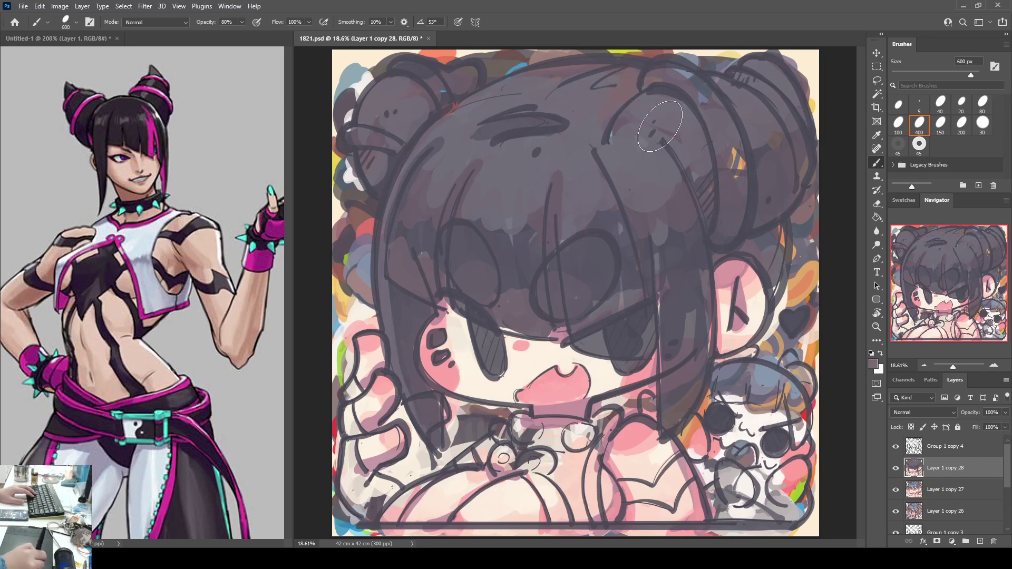
left_click(687, 345, "alt")
mouse_move(691, 328)
left_mouse_down()
mouse_move(677, 365)
mouse_move(667, 364)
mouse_move(686, 327)
left_mouse_up()
left_click(660, 244, "alt")
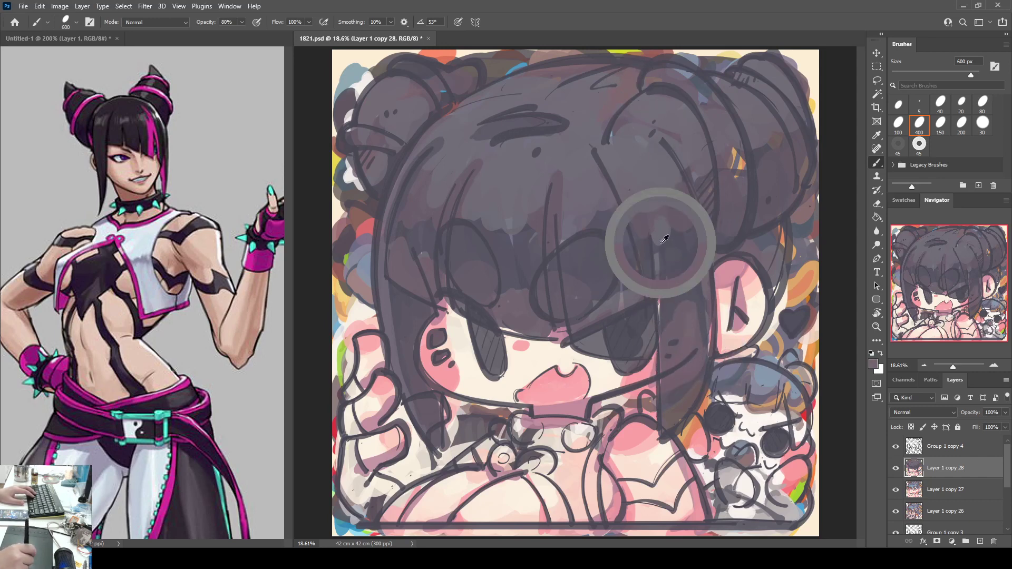
left_click(691, 234, "alt")
left_click_drag(663, 235, 656, 231)
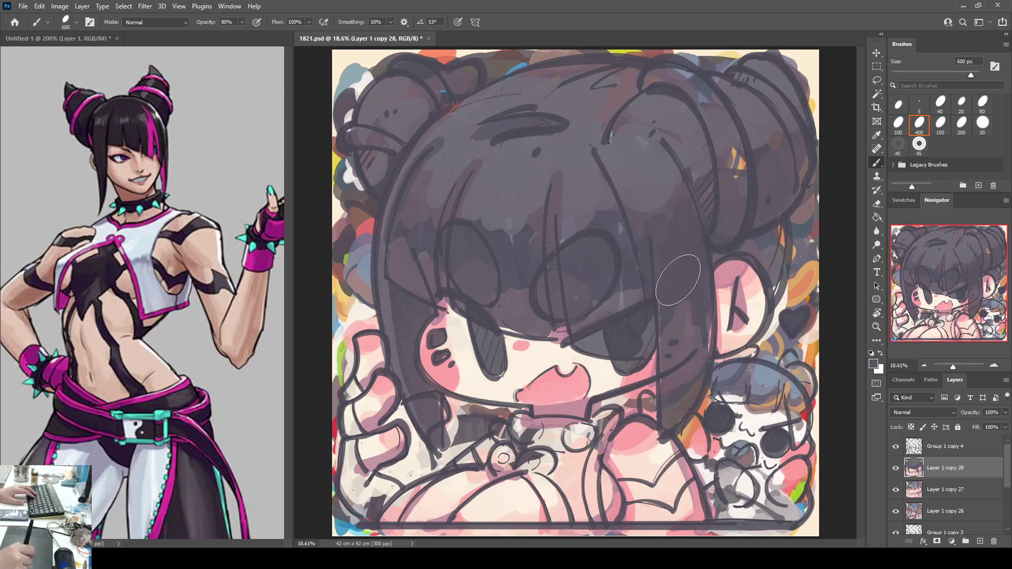
left_click_drag(630, 258, 630, 268)
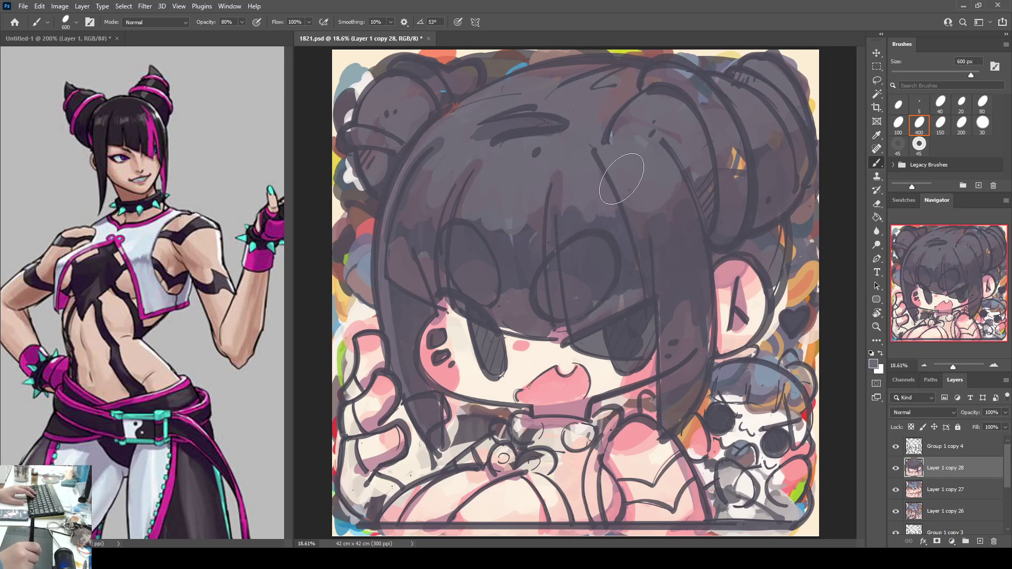
Step: Cover the orange streaks on the right bun with sampled dark purple-grey and blend its inner edge into the head
left_click(753, 156, "alt")
mouse_move(733, 159)
left_mouse_down()
mouse_move(771, 159)
mouse_move(711, 176)
left_mouse_up()
left_click_drag(764, 148, 789, 126)
left_click(773, 160, "alt")
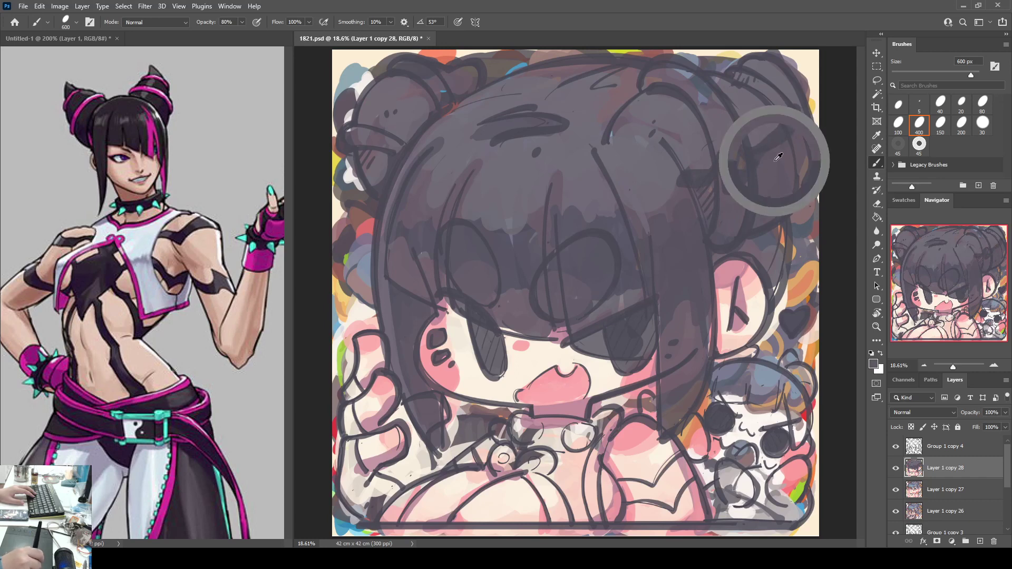
mouse_move(772, 178)
left_mouse_down()
mouse_move(736, 165)
mouse_move(709, 185)
mouse_move(695, 175)
mouse_move(678, 197)
mouse_move(687, 196)
mouse_move(695, 224)
left_mouse_up()
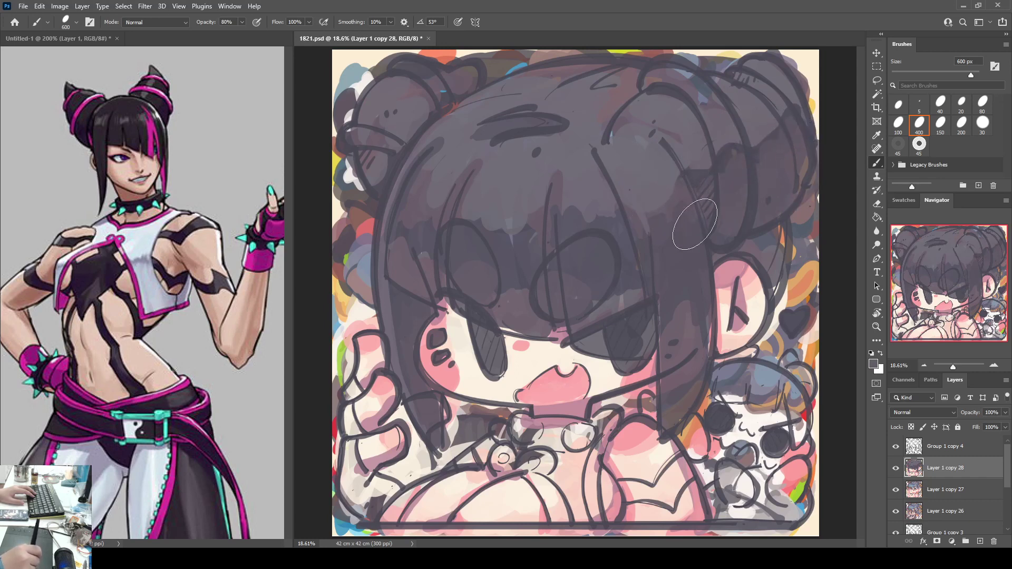
Step: Tint the crown with a sampled warm purple-grey and even out the colour down the right side lock to its tip
left_click(700, 167, "alt")
left_click_drag(659, 134, 675, 152)
left_click_drag(597, 136, 644, 93)
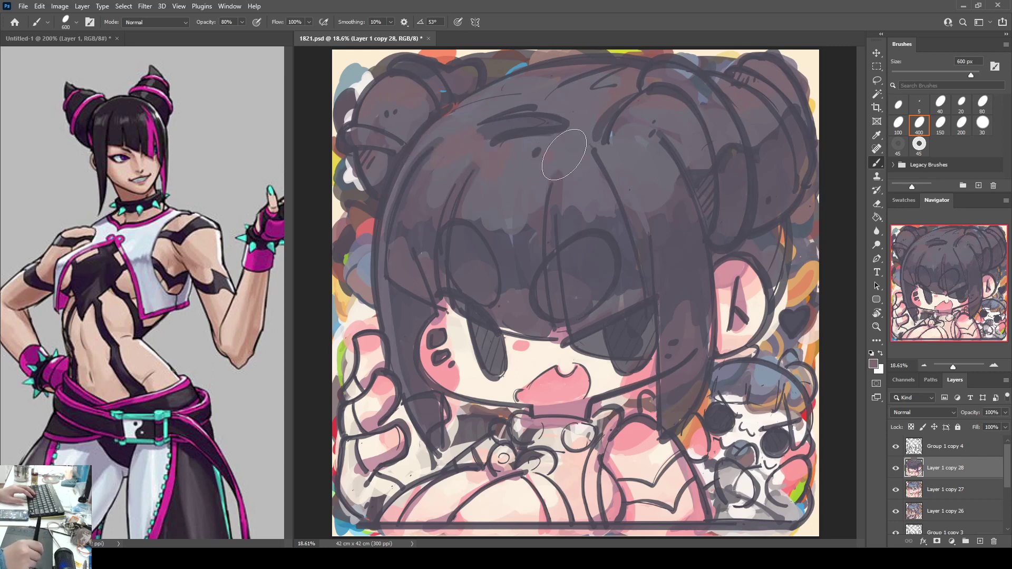
key("alt")
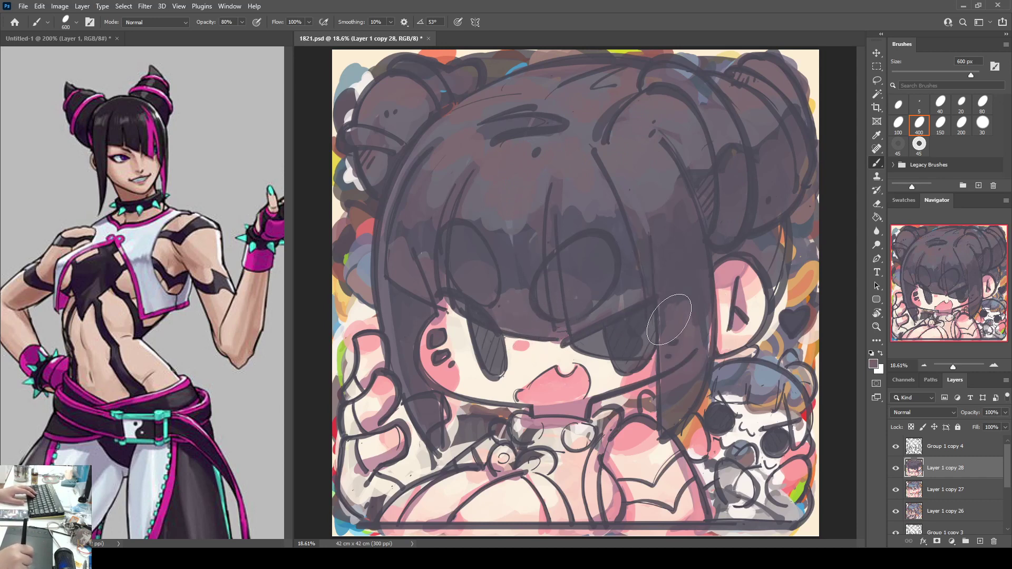
left_click(692, 298, "alt")
left_click_drag(693, 281, 696, 329)
left_click_drag(678, 391, 672, 411)
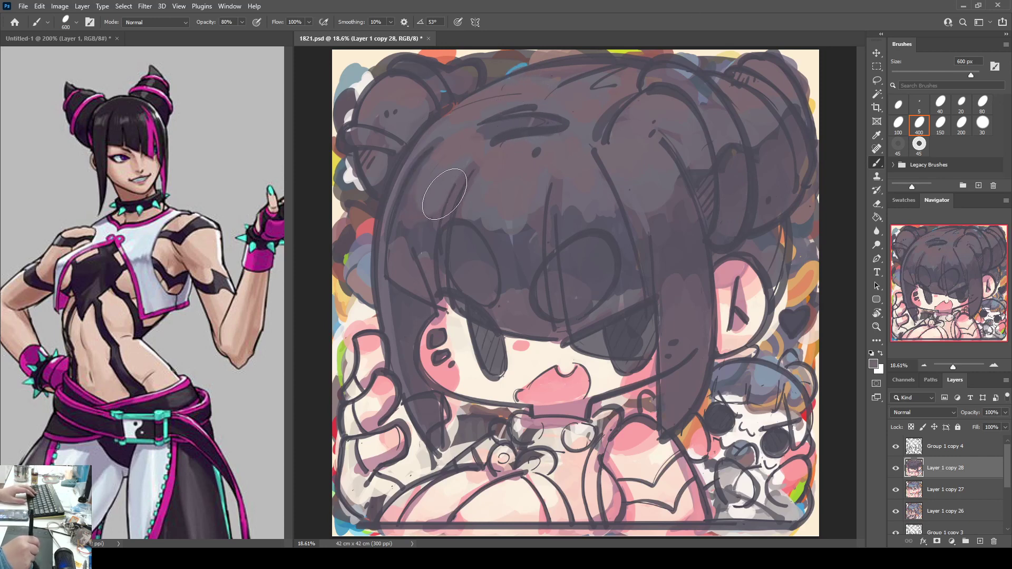
Step: Blend the centre of the fringe over the forehead with sampled dark hair tones, softening the uneven patches
left_click(472, 201, "alt")
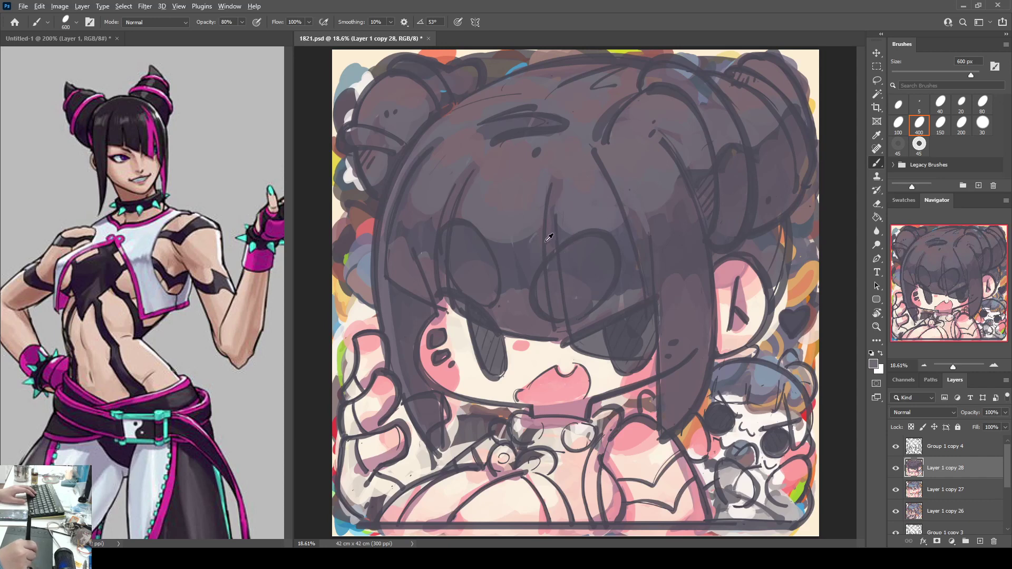
left_click_drag(549, 185, 557, 322)
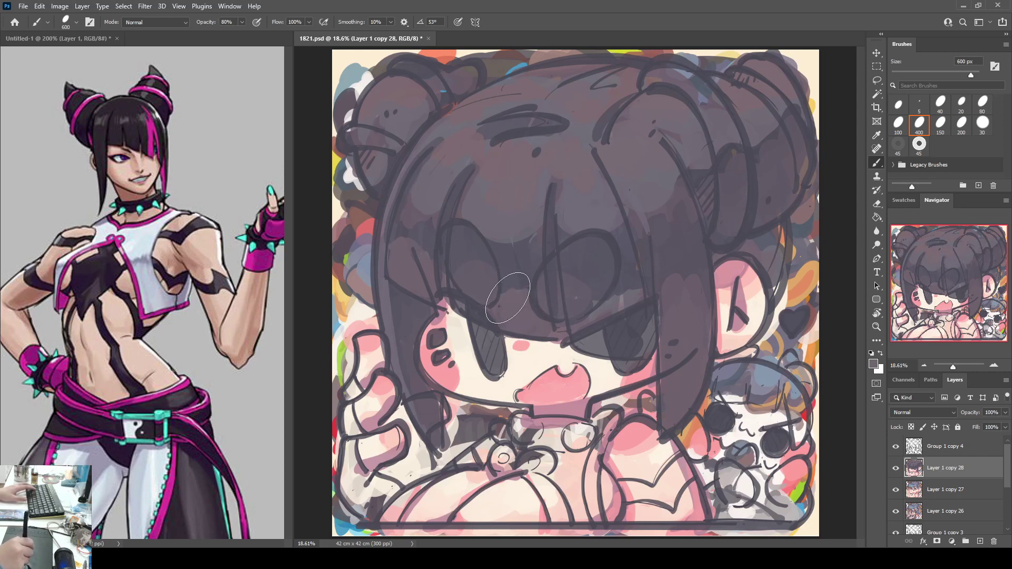
left_click(613, 302, "alt")
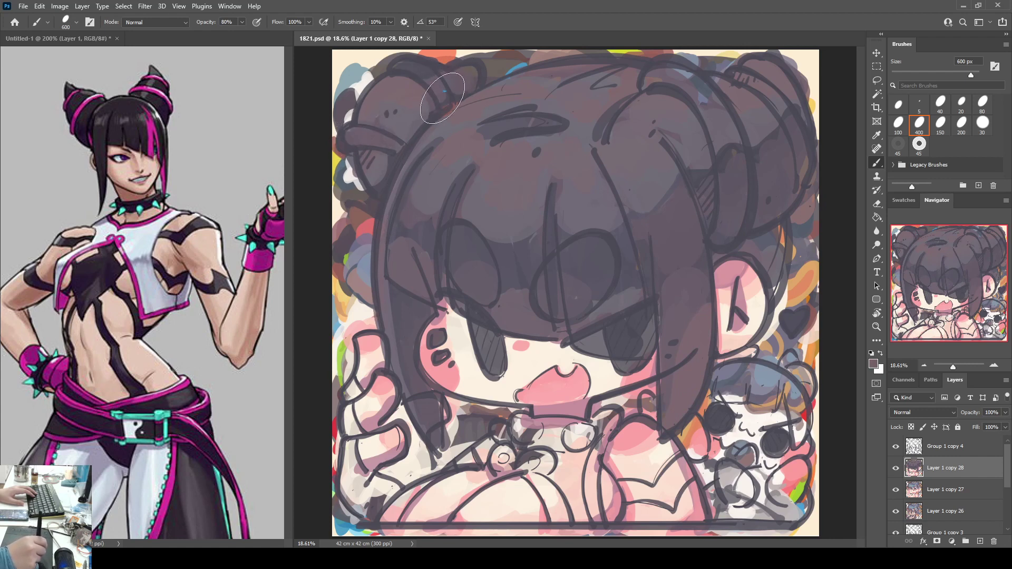
Step: Cover the blue patches along the right bun's upper edge with sampled purple-grey hair tones
left_click(732, 154, "alt")
left_click(722, 122, "alt")
mouse_move(722, 135)
left_mouse_down()
mouse_move(725, 151)
mouse_move(724, 140)
left_mouse_up()
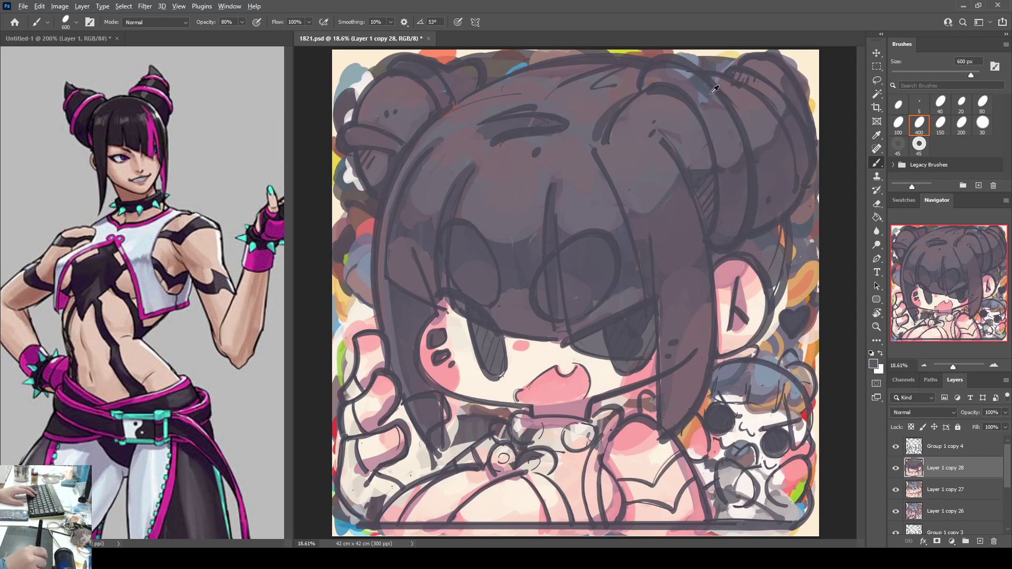
mouse_move(714, 107)
left_mouse_down()
mouse_move(675, 70)
mouse_move(646, 74)
mouse_move(668, 72)
mouse_move(730, 100)
mouse_move(709, 75)
mouse_move(760, 88)
left_mouse_up()
Step: Blend the top of the crown between the buns with sampled purple-grey tones, and save the drawing
left_click(573, 65, "alt")
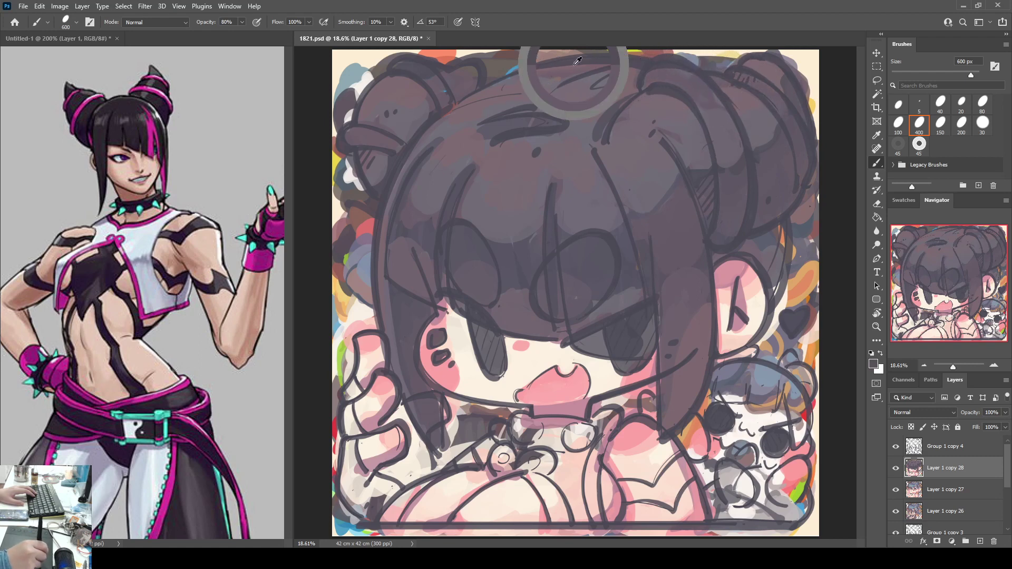
left_click_drag(547, 70, 580, 70)
left_click(579, 70, "alt")
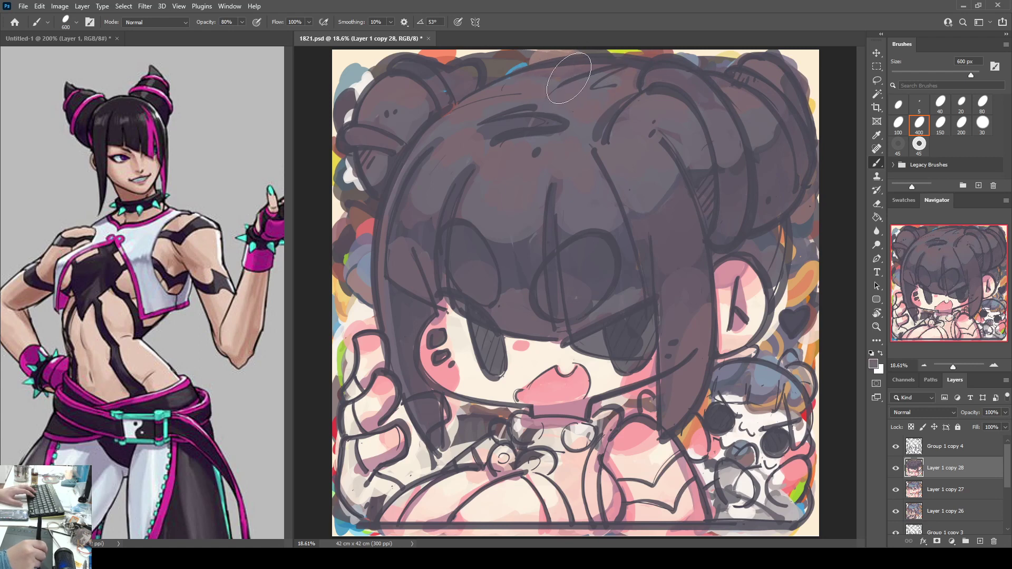
left_click(527, 272, "alt")
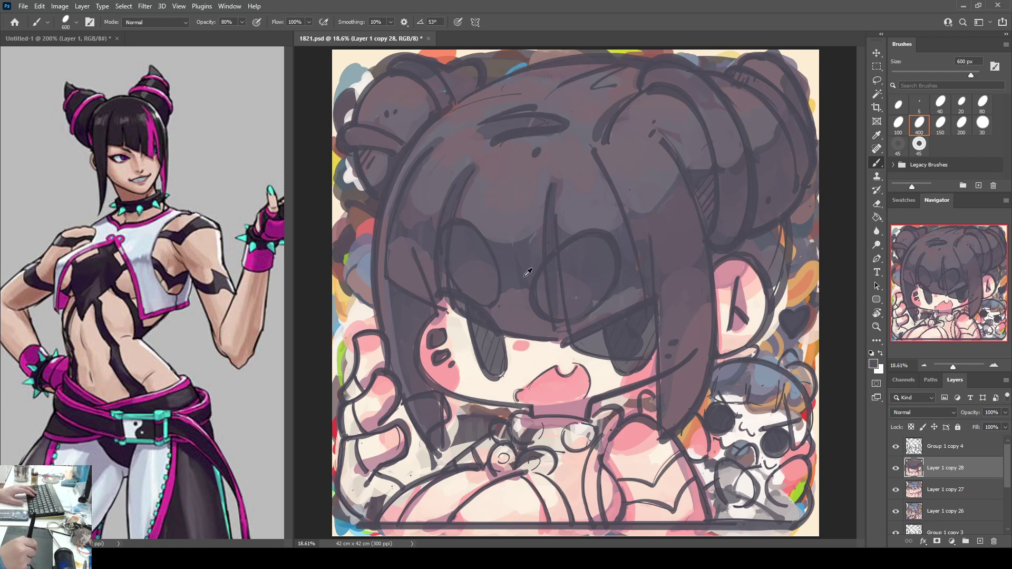
left_click_drag(464, 113, 448, 104)
left_click_drag(601, 63, 558, 86)
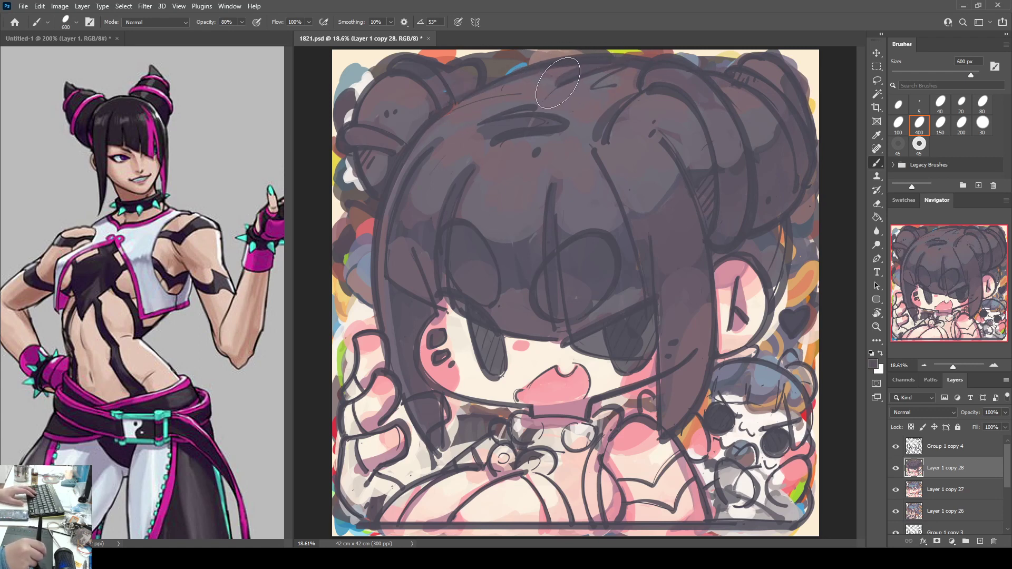
mouse_move(641, 75)
left_mouse_down()
mouse_move(600, 144)
mouse_move(583, 109)
mouse_move(486, 117)
mouse_move(558, 131)
mouse_move(481, 148)
mouse_move(499, 117)
mouse_move(596, 86)
left_mouse_up()
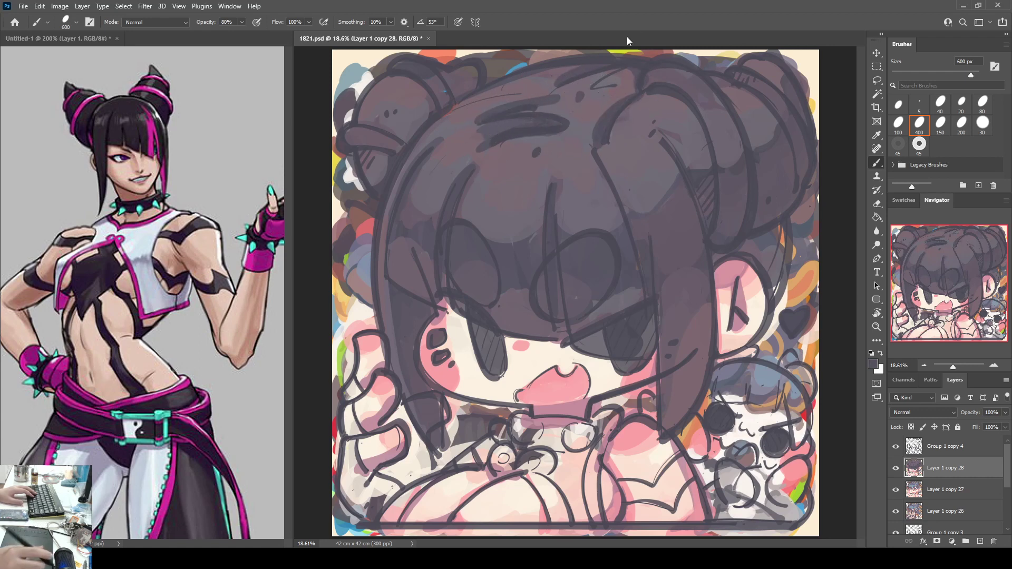
key("ctrl+s")
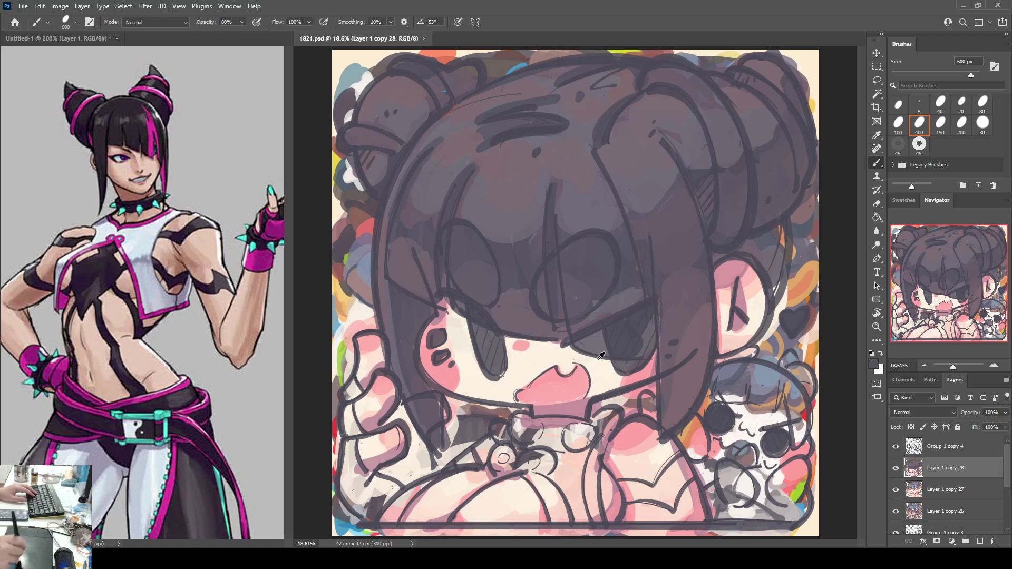
Step: Touch up the pale skin beside the right side lock, and paint the fighter's collar dark purple-grey
left_click(515, 363, "alt")
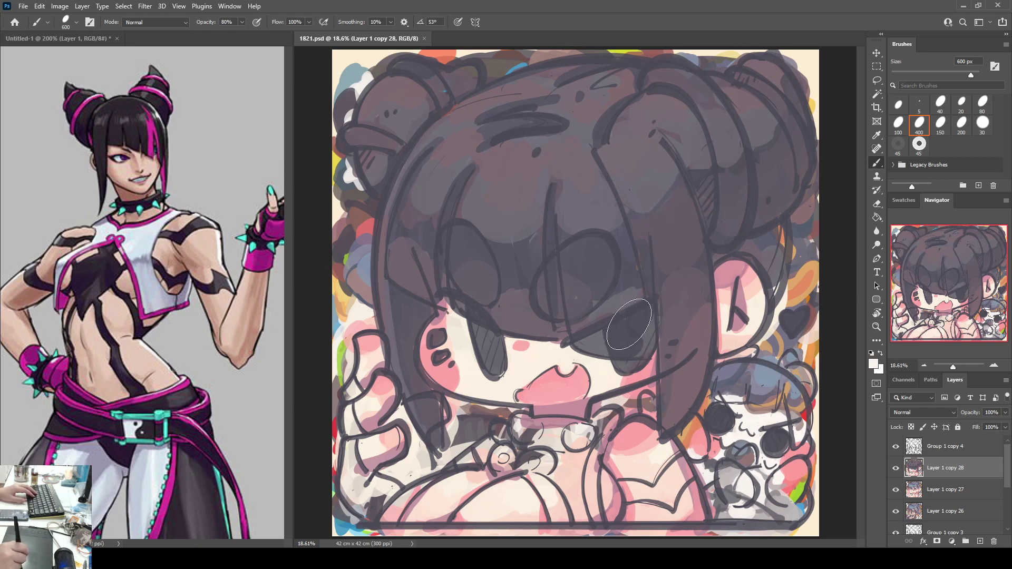
left_click_drag(631, 364, 668, 411)
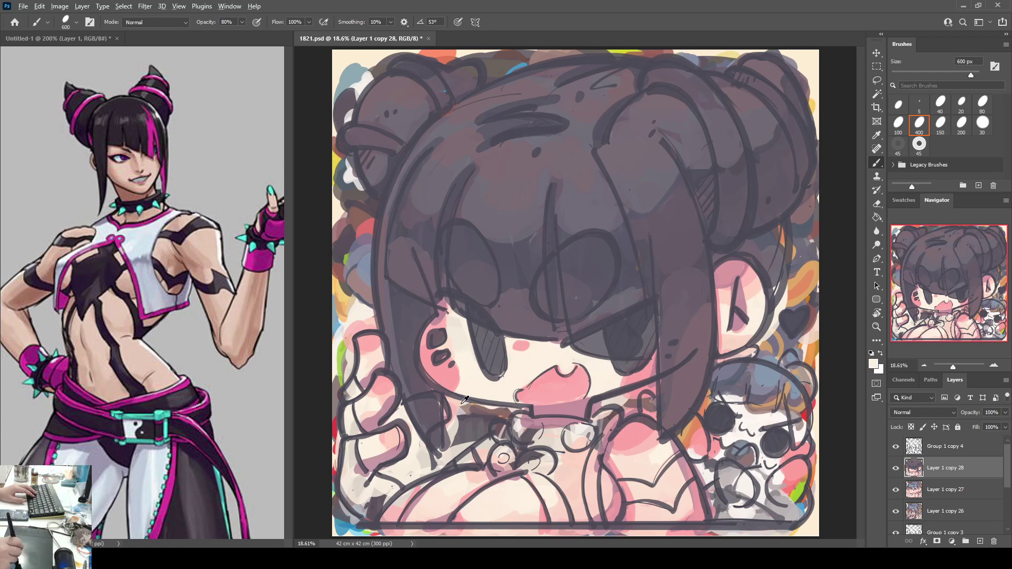
left_click(415, 381, "alt")
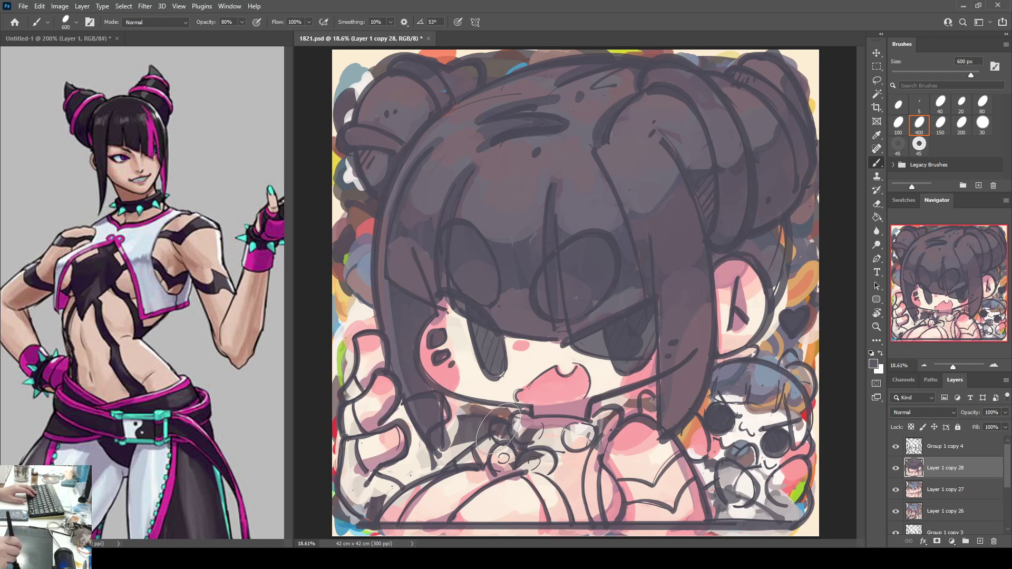
mouse_move(519, 431)
left_mouse_down()
mouse_move(582, 431)
mouse_move(576, 444)
mouse_move(611, 426)
mouse_move(646, 395)
left_mouse_up()
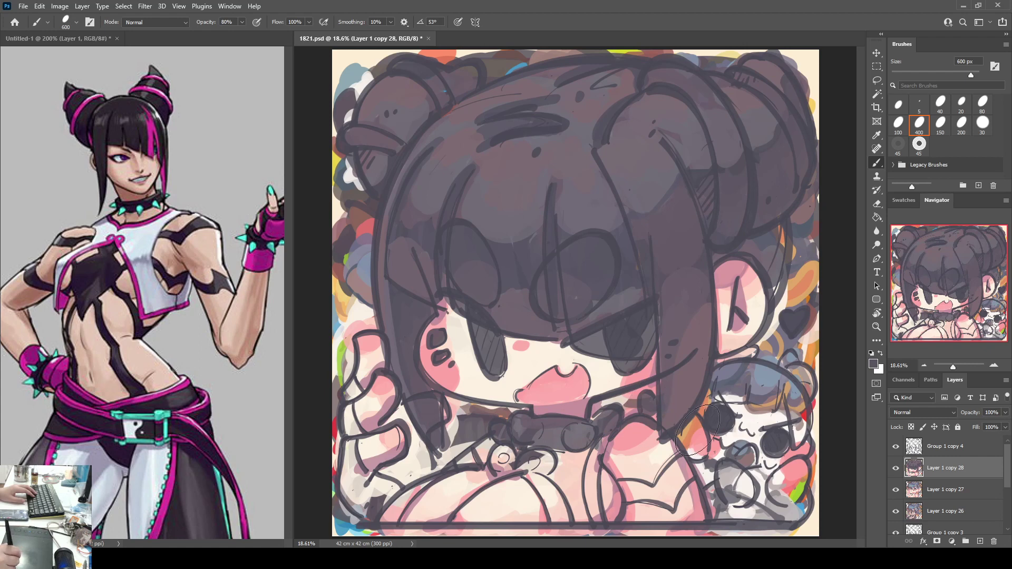
Step: Fill the companion's body and the gap beside the fighter's shoulder with dark purple-grey, and save the drawing
mouse_move(681, 433)
left_mouse_down()
mouse_move(698, 450)
mouse_move(701, 430)
mouse_move(708, 468)
mouse_move(699, 457)
mouse_move(735, 509)
mouse_move(715, 501)
mouse_move(733, 495)
mouse_move(723, 473)
mouse_move(739, 508)
mouse_move(775, 518)
mouse_move(762, 488)
mouse_move(761, 506)
mouse_move(779, 510)
mouse_move(811, 491)
left_mouse_up()
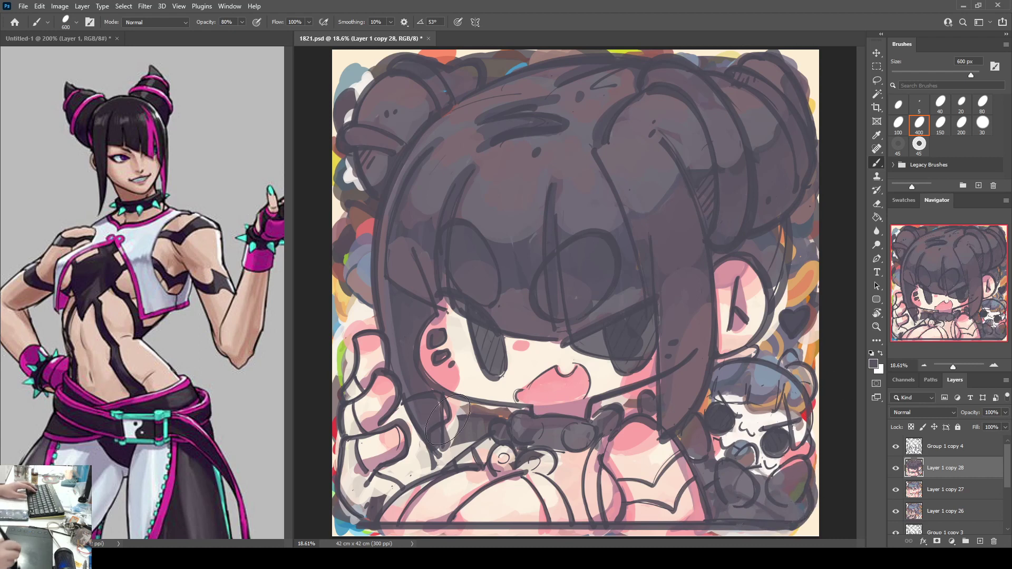
key("ctrl+s")
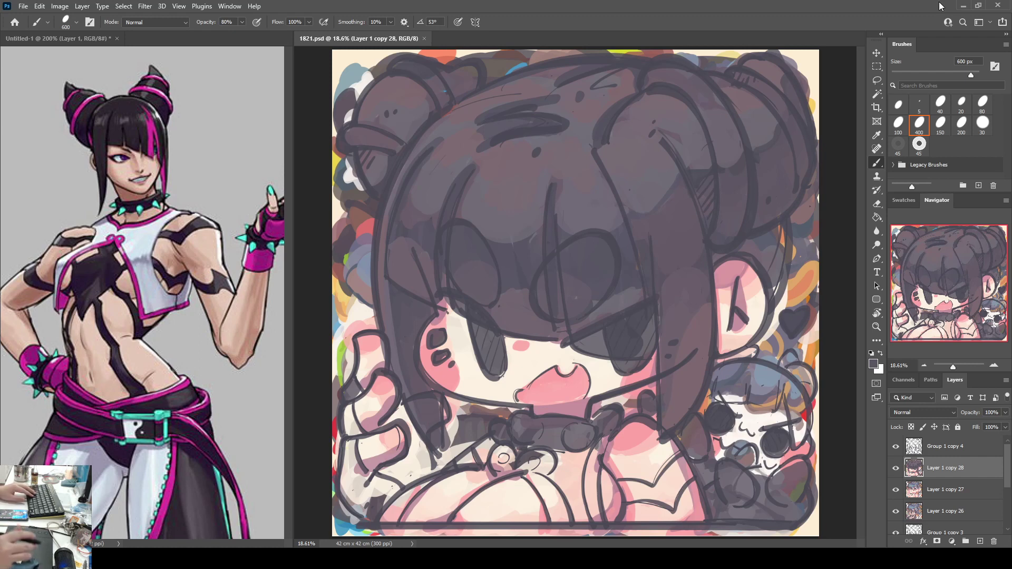
mouse_move(749, 506)
left_mouse_down()
mouse_move(763, 486)
mouse_move(805, 463)
left_mouse_up()
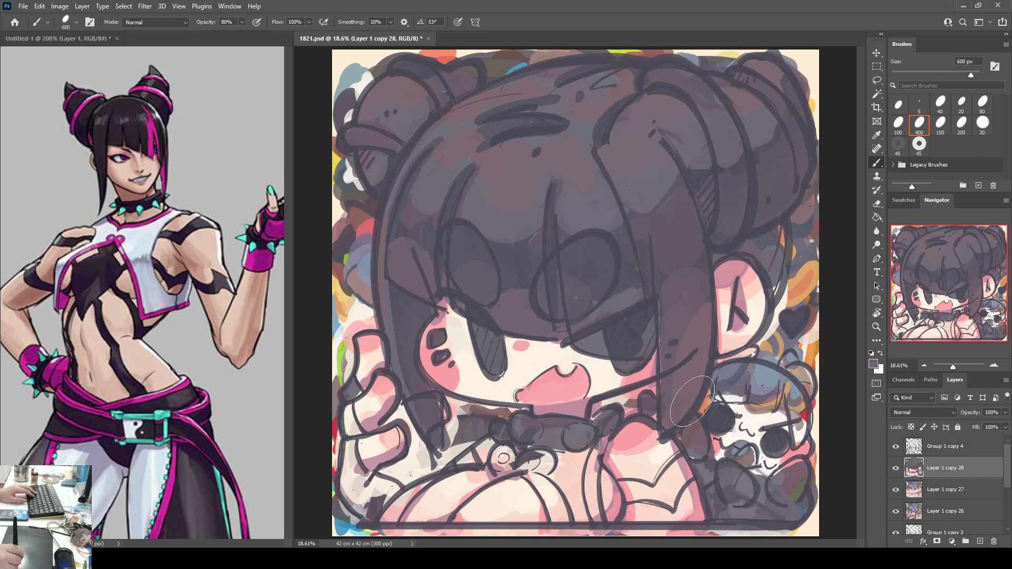
Step: Paint the fighter's top and the round chest ornaments below the collar with sampled near-white tones
left_click(691, 429, "alt")
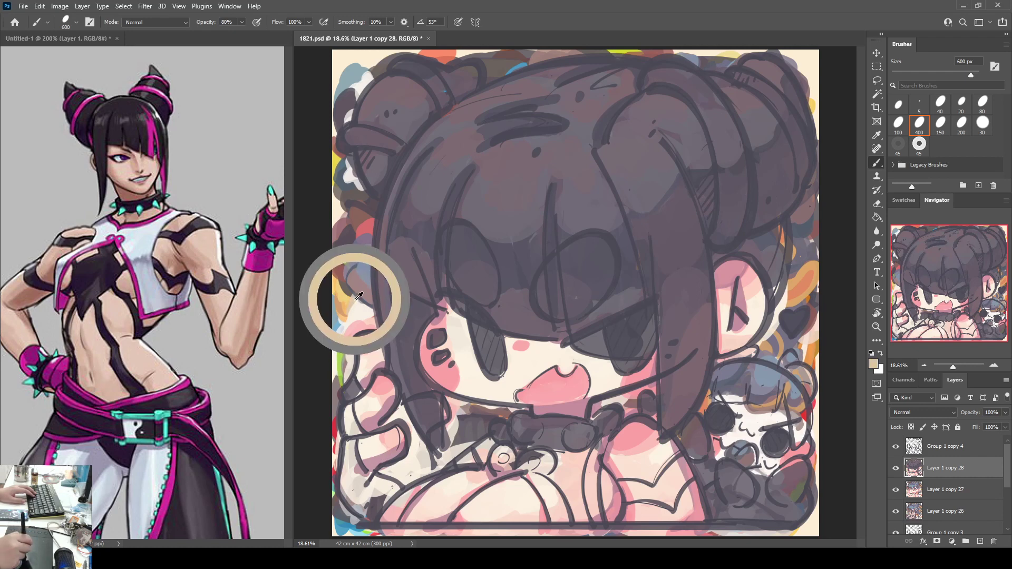
left_click(353, 82, "alt")
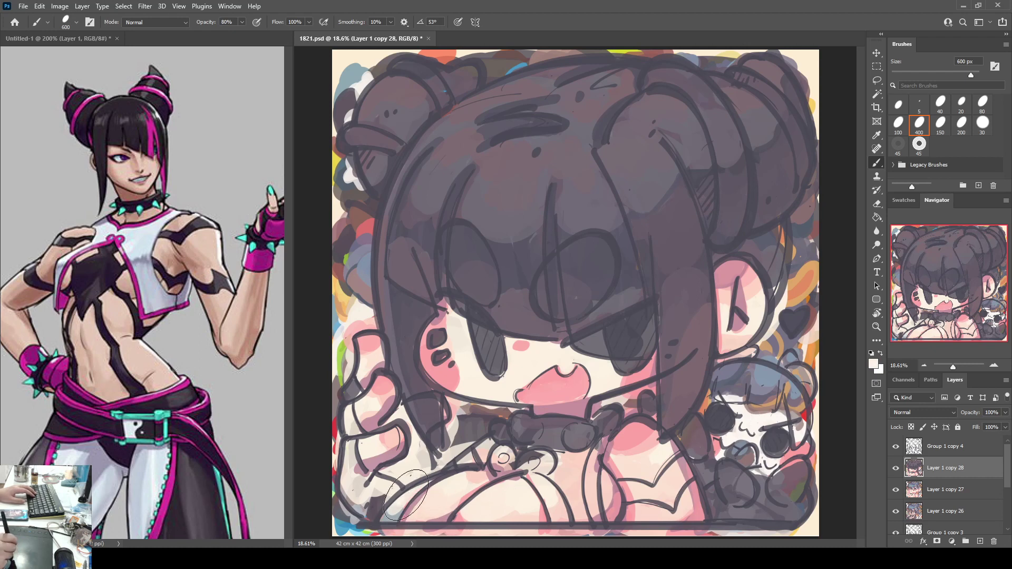
left_click(637, 432, "alt")
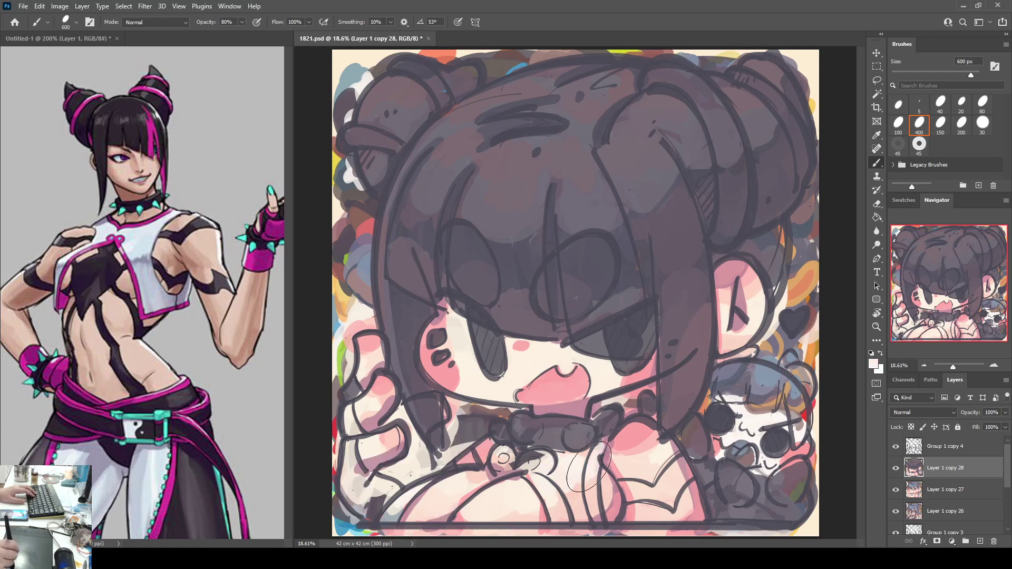
left_click(577, 484, "alt")
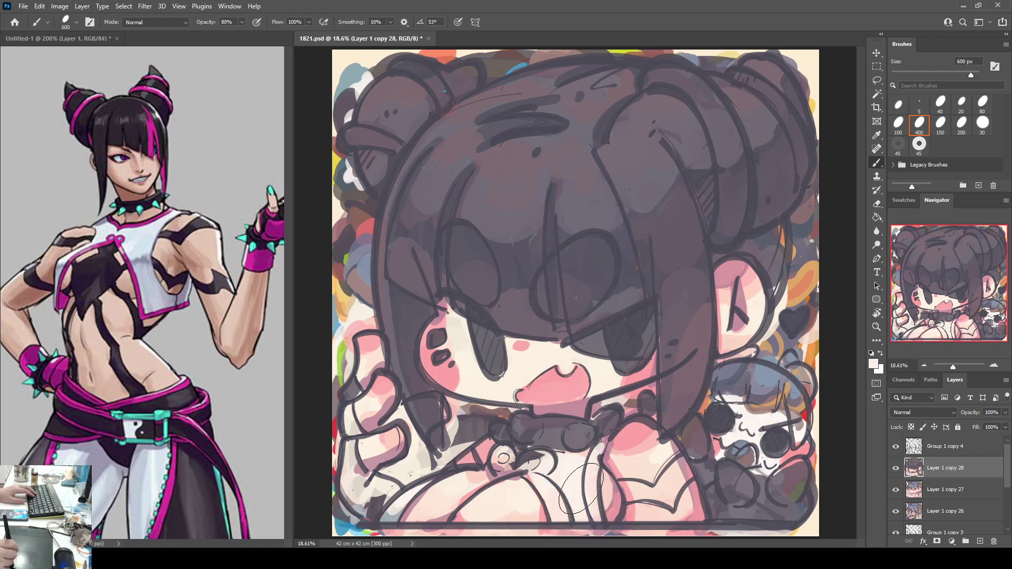
mouse_move(531, 475)
left_mouse_down()
mouse_move(542, 463)
mouse_move(502, 454)
left_mouse_up()
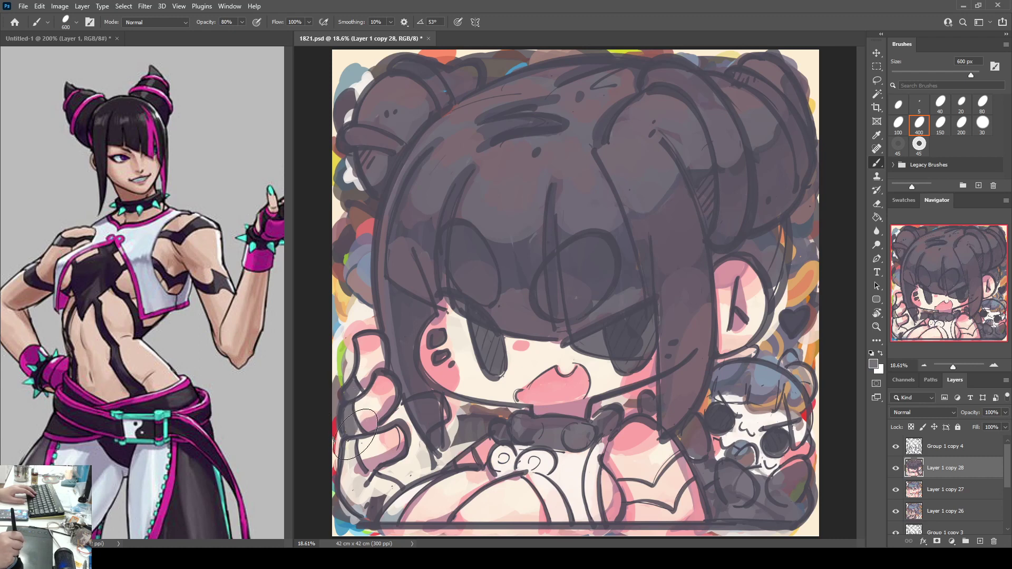
Step: Fill the fighter's raised glove and wrist with sampled dark purple-grey around the pale fingers, and save the drawing
left_click(347, 392, "alt")
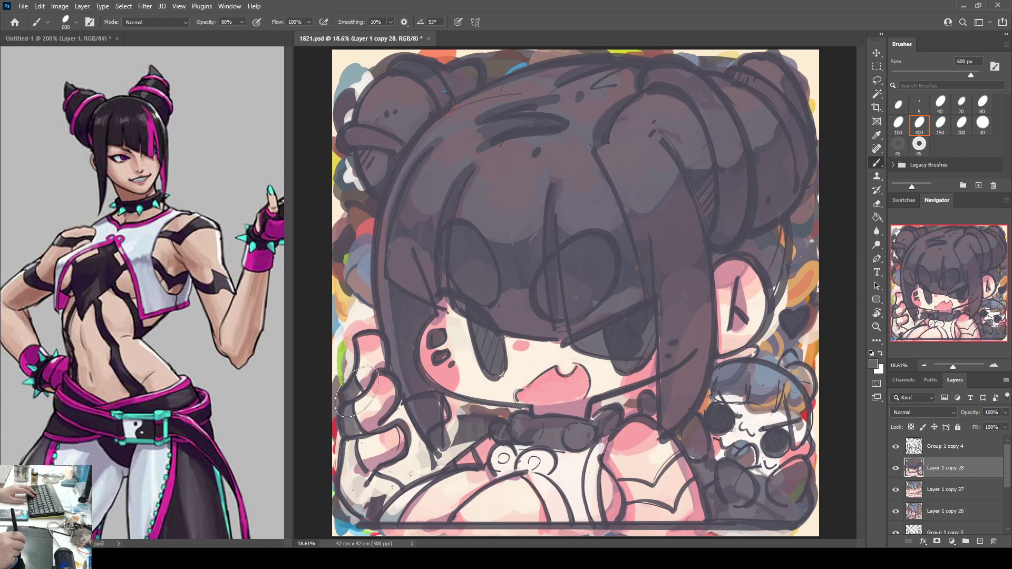
left_click_drag(349, 399, 362, 442)
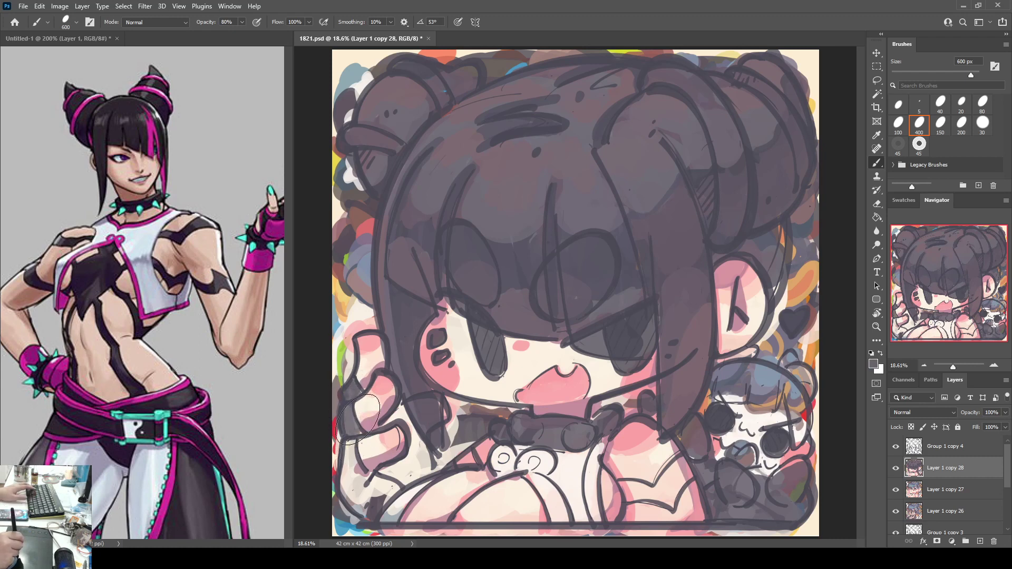
mouse_move(349, 461)
left_mouse_down()
mouse_move(367, 474)
mouse_move(347, 473)
mouse_move(355, 495)
mouse_move(367, 485)
mouse_move(369, 502)
mouse_move(372, 472)
left_mouse_up()
left_click(361, 484, "alt")
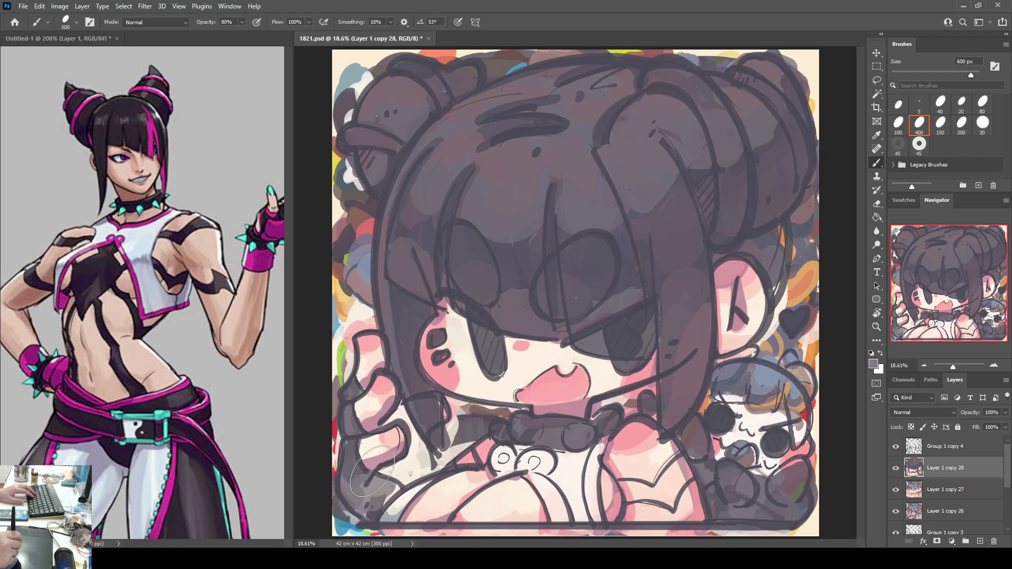
left_click(501, 426, "alt")
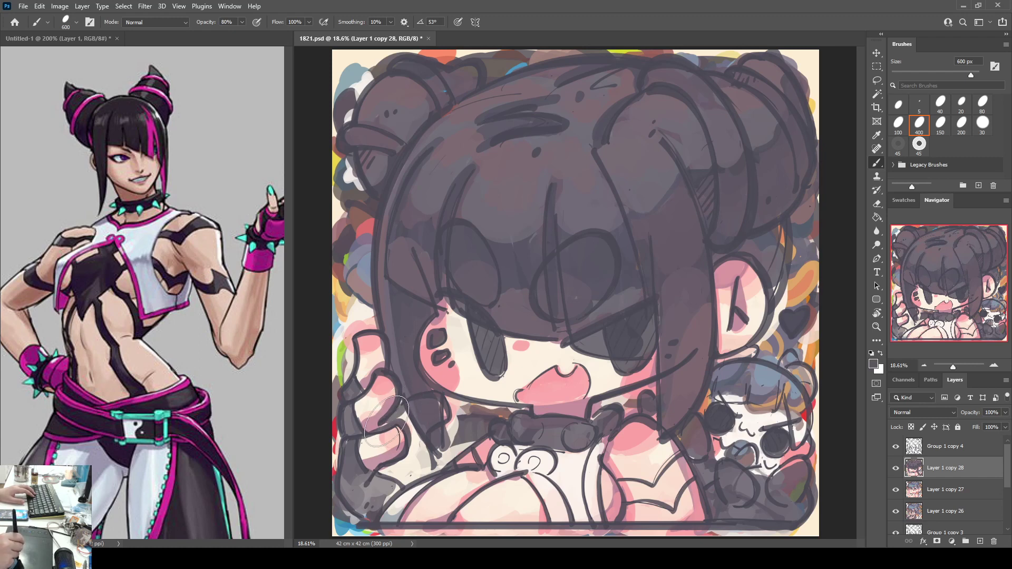
mouse_move(386, 421)
left_mouse_down()
mouse_move(418, 439)
mouse_move(383, 471)
mouse_move(418, 448)
mouse_move(428, 463)
mouse_move(398, 470)
mouse_move(410, 475)
mouse_move(414, 459)
mouse_move(425, 465)
mouse_move(395, 476)
mouse_move(403, 480)
mouse_move(404, 468)
mouse_move(424, 469)
mouse_move(380, 496)
left_mouse_up()
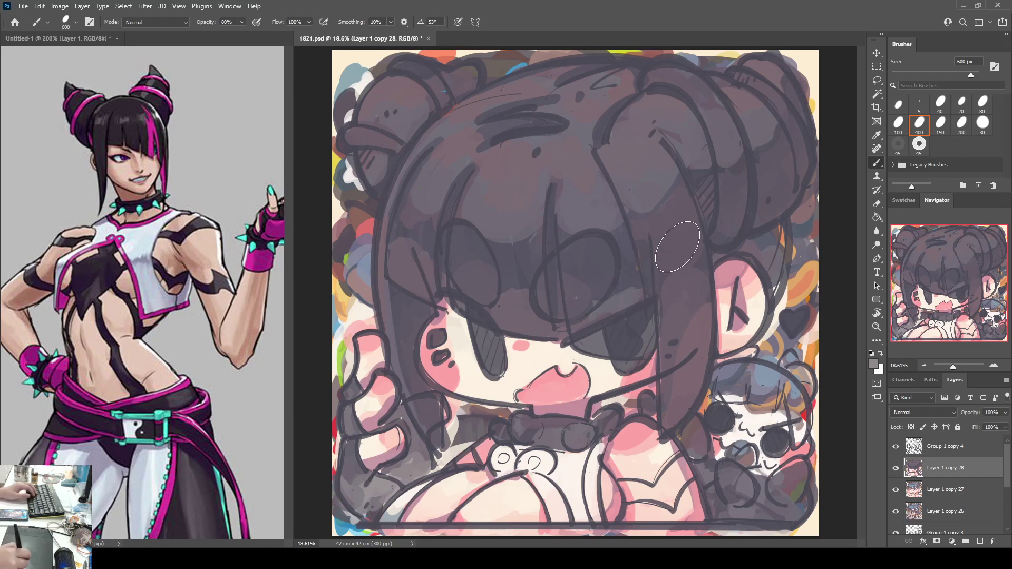
key("ctrl+s")
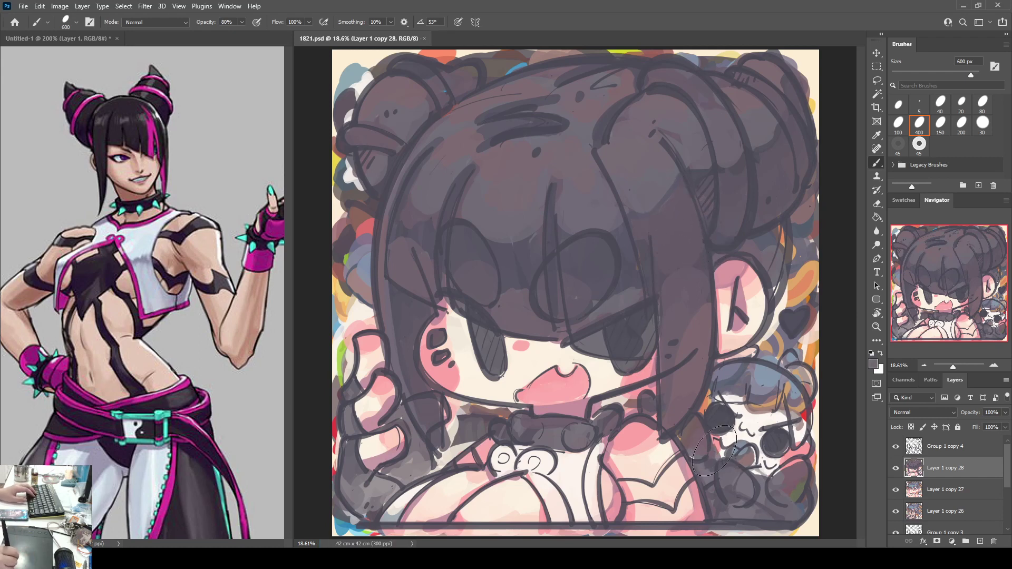
Step: Touch up the dark purple-grey of the companion's body and the area around its face with sampled tones
mouse_move(736, 454)
left_mouse_down()
mouse_move(766, 479)
mouse_move(769, 480)
left_mouse_up()
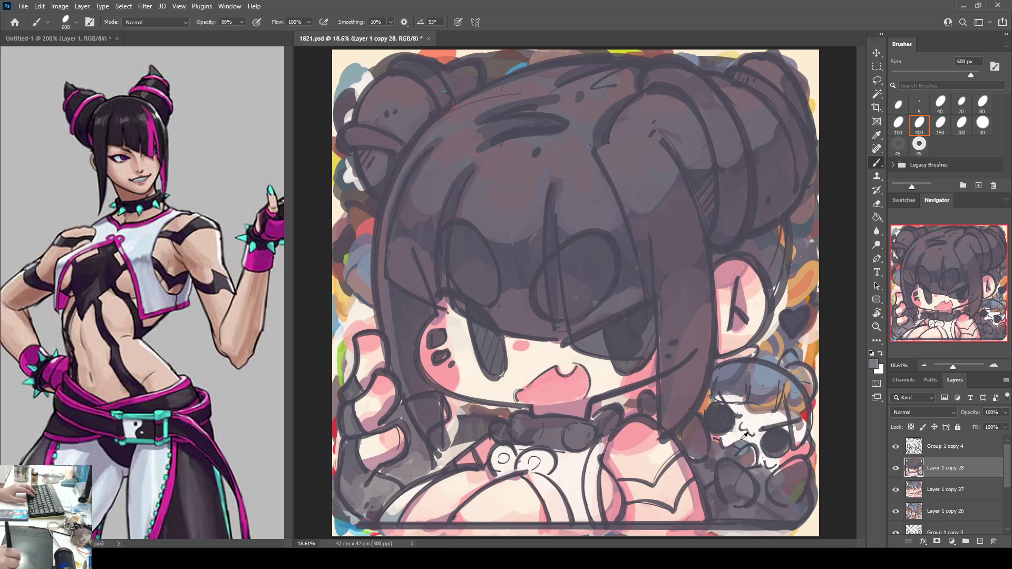
left_click(800, 426, "alt")
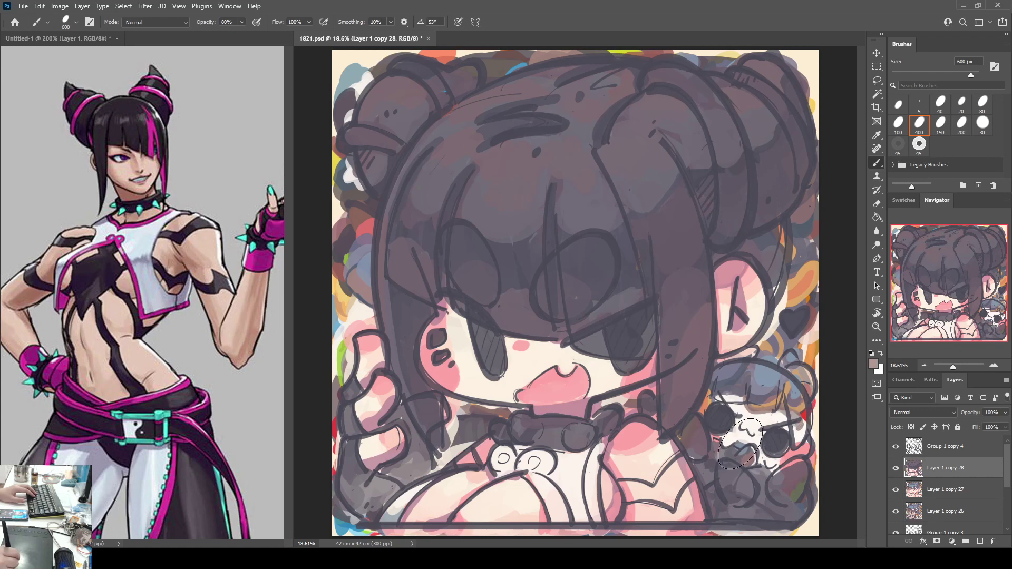
left_click(735, 452, "alt")
mouse_move(712, 440)
left_mouse_down()
mouse_move(721, 444)
mouse_move(696, 417)
left_mouse_up()
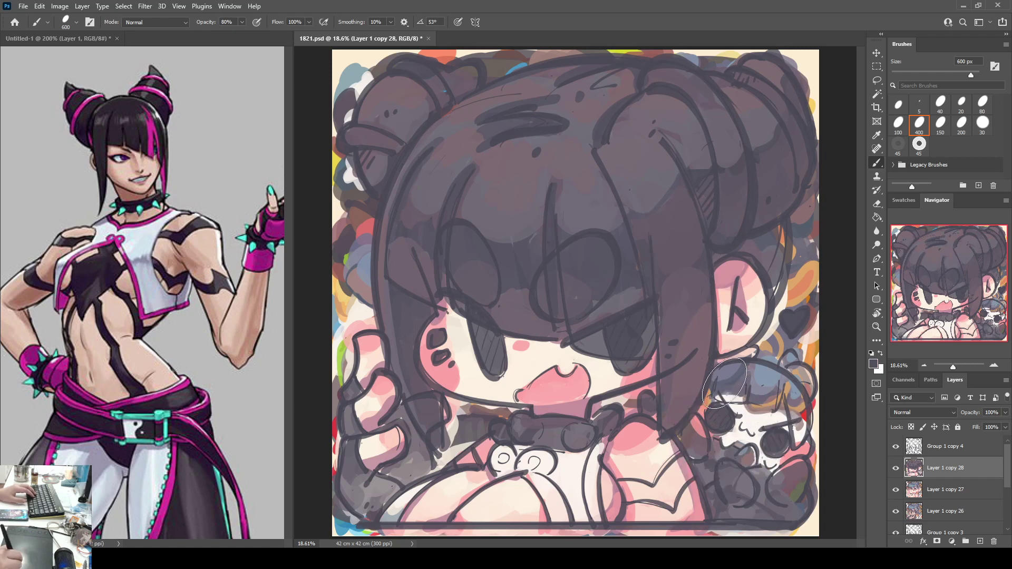
Step: Paint the companion's hair dark purple-grey with a red accent under the fringe, clean up its pale face, and sample turquoise from the reference's collar spikes
mouse_move(736, 397)
left_mouse_down()
mouse_move(697, 404)
mouse_move(730, 371)
mouse_move(759, 381)
mouse_move(755, 391)
mouse_move(796, 397)
left_mouse_up()
left_click(793, 388, "alt")
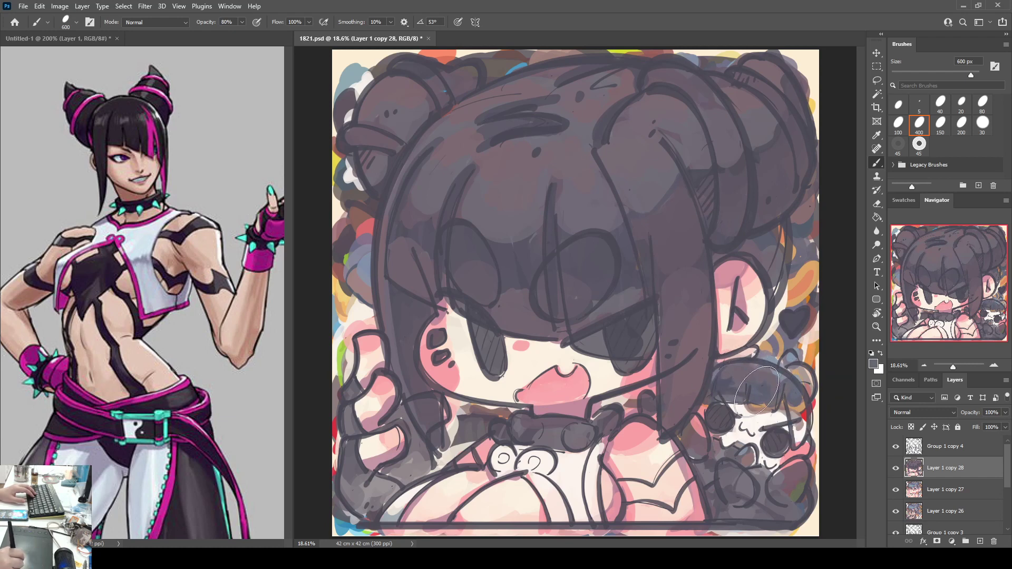
mouse_move(737, 387)
left_mouse_down()
mouse_move(786, 387)
mouse_move(805, 403)
mouse_move(767, 391)
mouse_move(753, 404)
mouse_move(793, 405)
mouse_move(802, 417)
mouse_move(794, 400)
mouse_move(799, 432)
mouse_move(802, 408)
mouse_move(790, 435)
mouse_move(799, 434)
mouse_move(792, 405)
mouse_move(799, 441)
mouse_move(767, 400)
mouse_move(731, 395)
left_mouse_up()
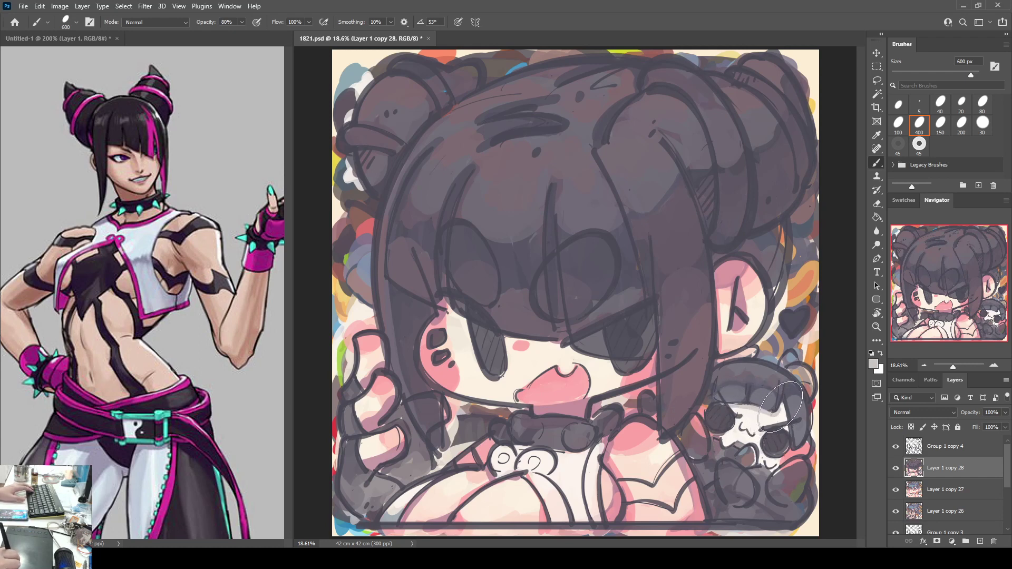
left_click_drag(767, 431, 801, 420)
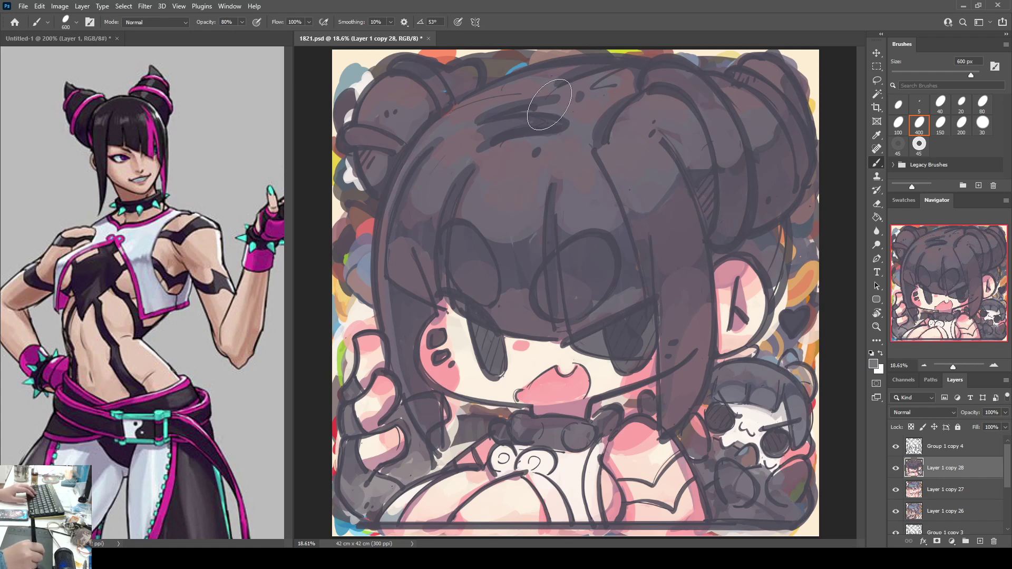
left_click(375, 209, "alt")
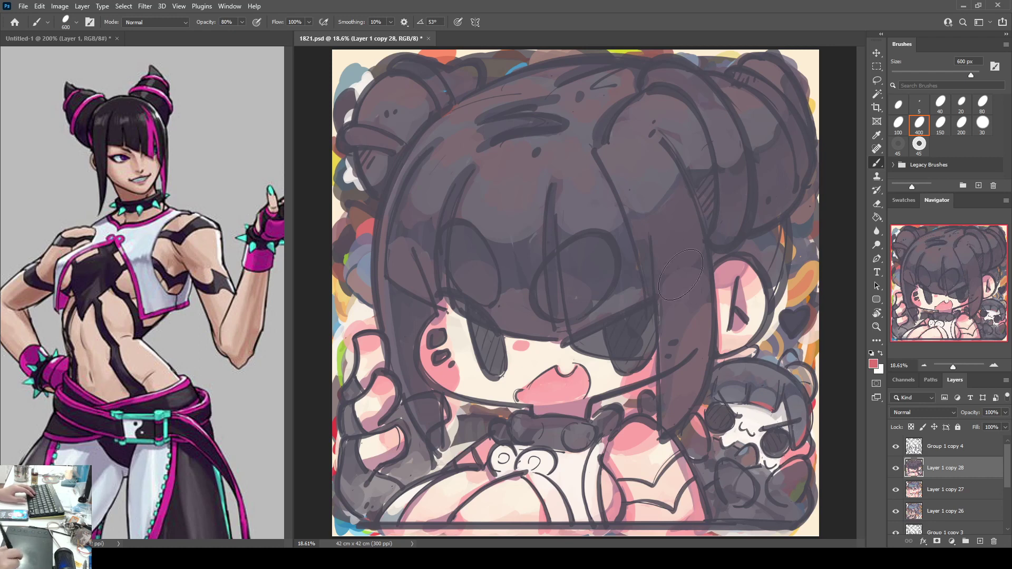
left_click(145, 205, "alt")
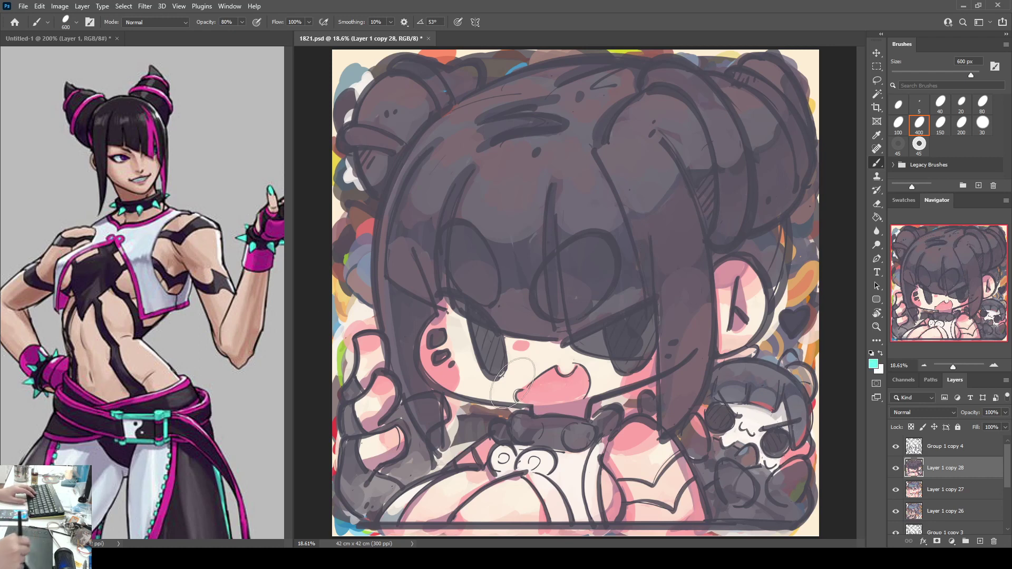
mouse_move(519, 421)
left_mouse_down()
mouse_move(522, 436)
mouse_move(529, 431)
mouse_move(499, 435)
left_mouse_up()
left_click_drag(577, 435, 606, 425)
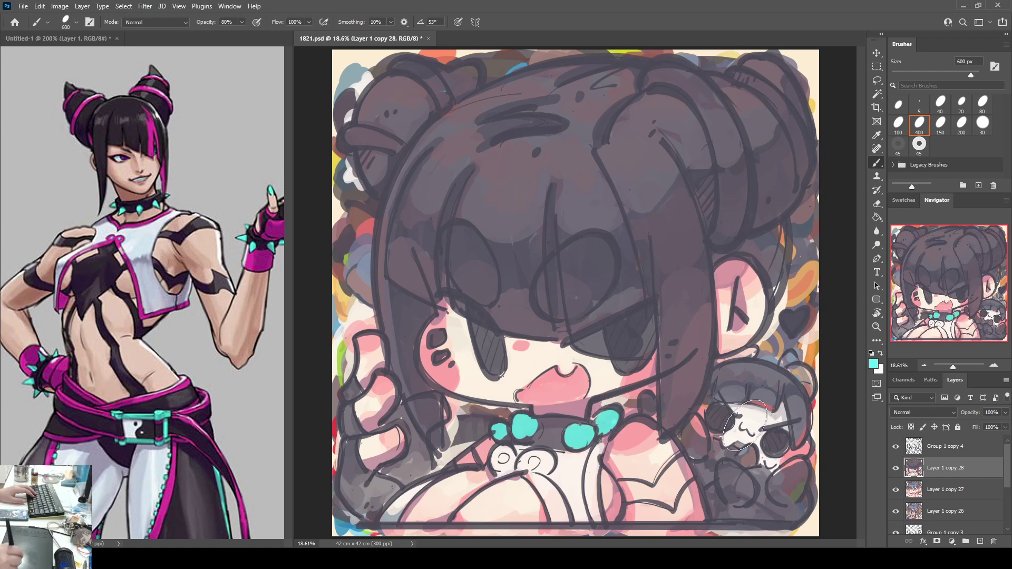
mouse_move(726, 470)
left_mouse_down()
mouse_move(749, 485)
mouse_move(734, 490)
mouse_move(746, 491)
mouse_move(743, 477)
mouse_move(743, 496)
mouse_move(727, 468)
mouse_move(749, 493)
mouse_move(795, 477)
left_mouse_up()
key("ctrl+z")
left_click_drag(711, 427, 708, 386)
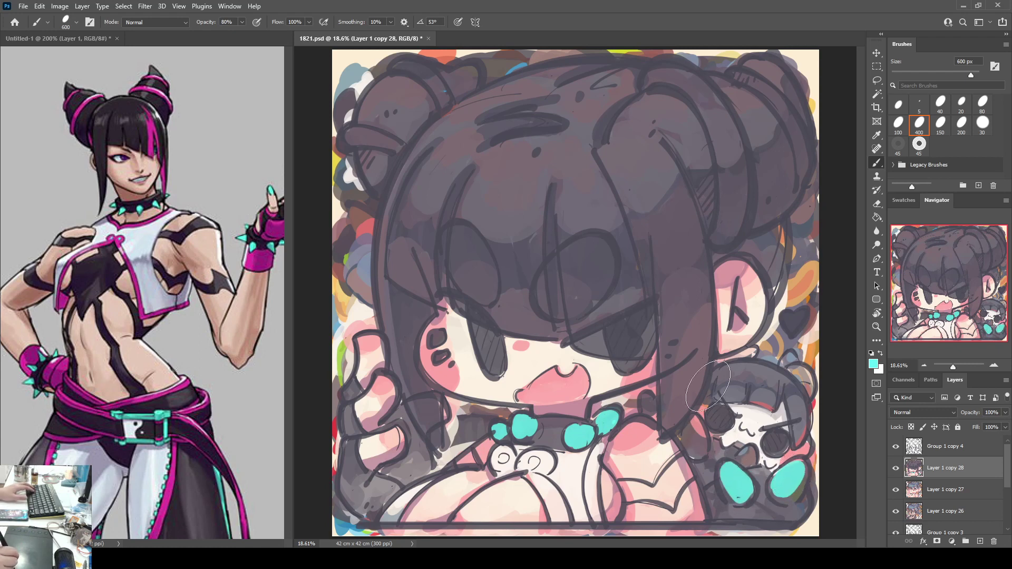
key("ctrl+z")
key("ctrl+z")
key("ctrl+z")
key("ctrl+z")
key("ctrl+z")
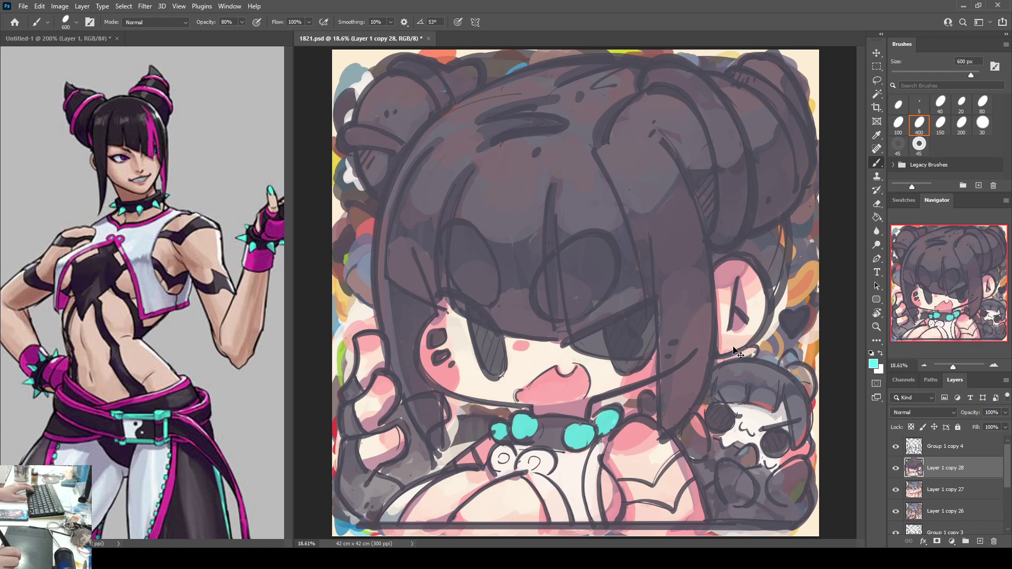
key("ctrl+z")
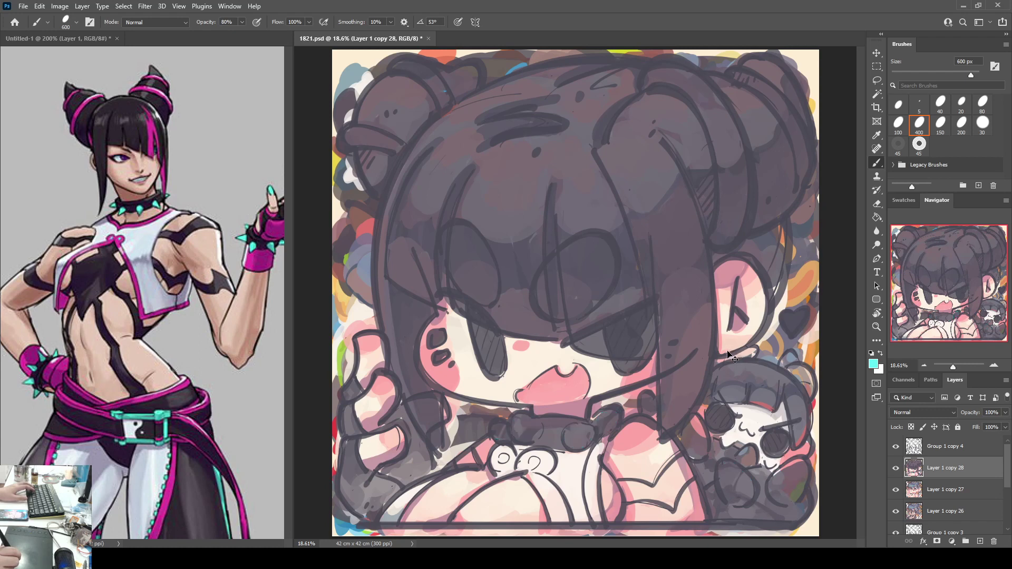
Step: Paint the fighter's collar spikes, the spikes beside her shoulder and the companion's rounded ornaments turquoise
mouse_move(501, 427)
left_mouse_down()
mouse_move(501, 436)
mouse_move(516, 421)
left_mouse_up()
left_click(527, 427)
left_click(580, 435)
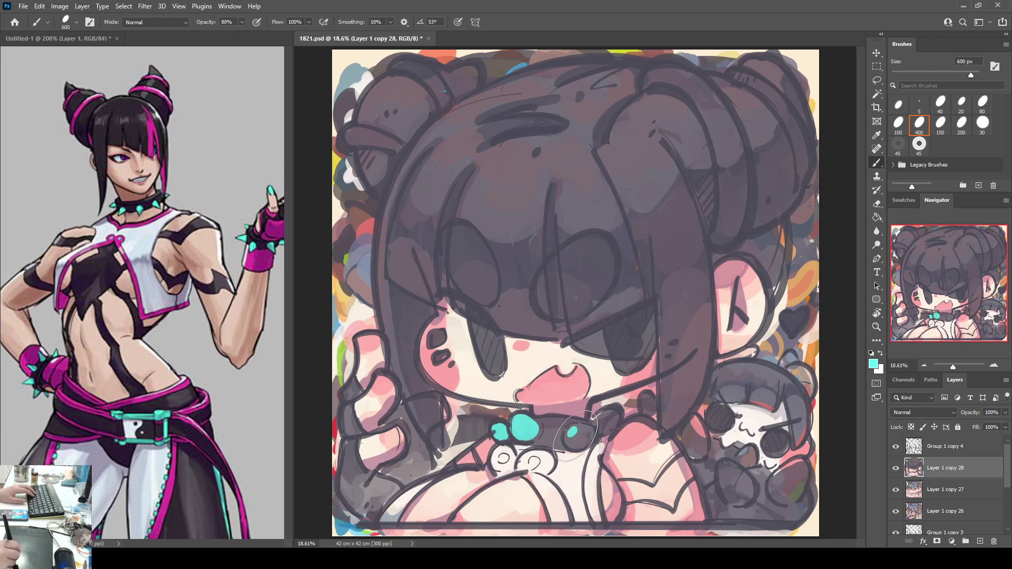
left_click(606, 421)
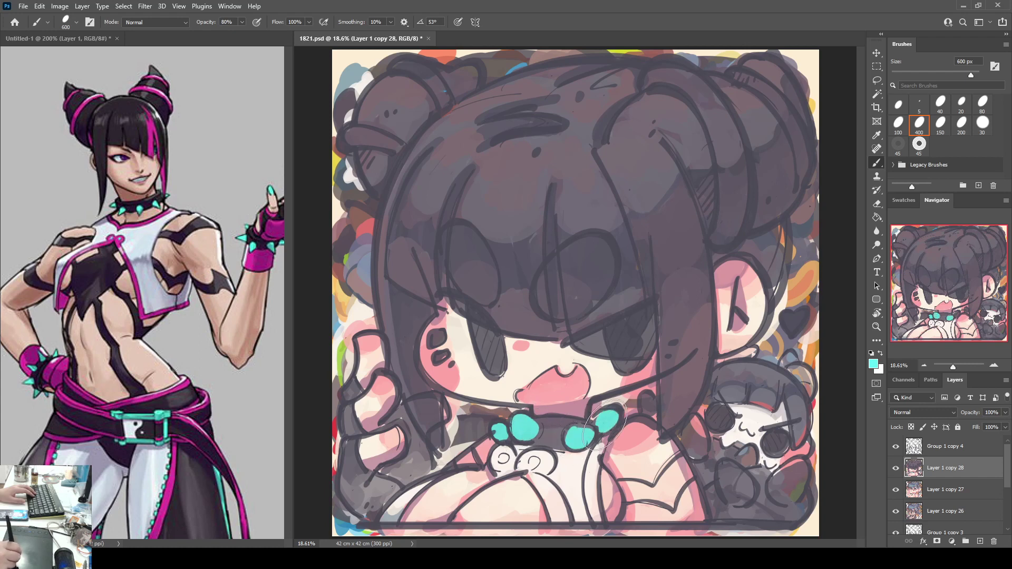
left_click(648, 406)
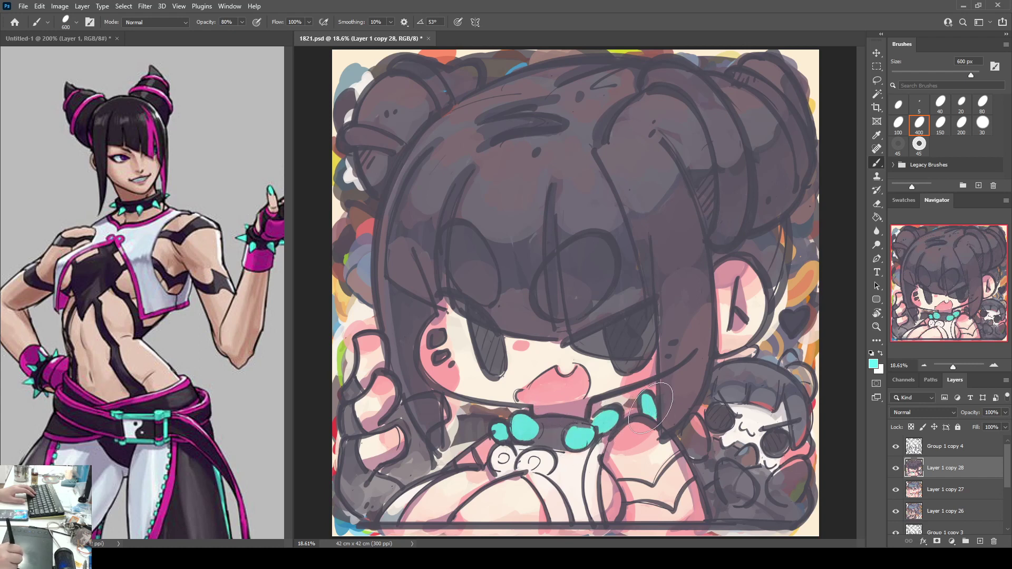
mouse_move(690, 421)
left_mouse_down()
mouse_move(698, 454)
mouse_move(696, 430)
left_mouse_up()
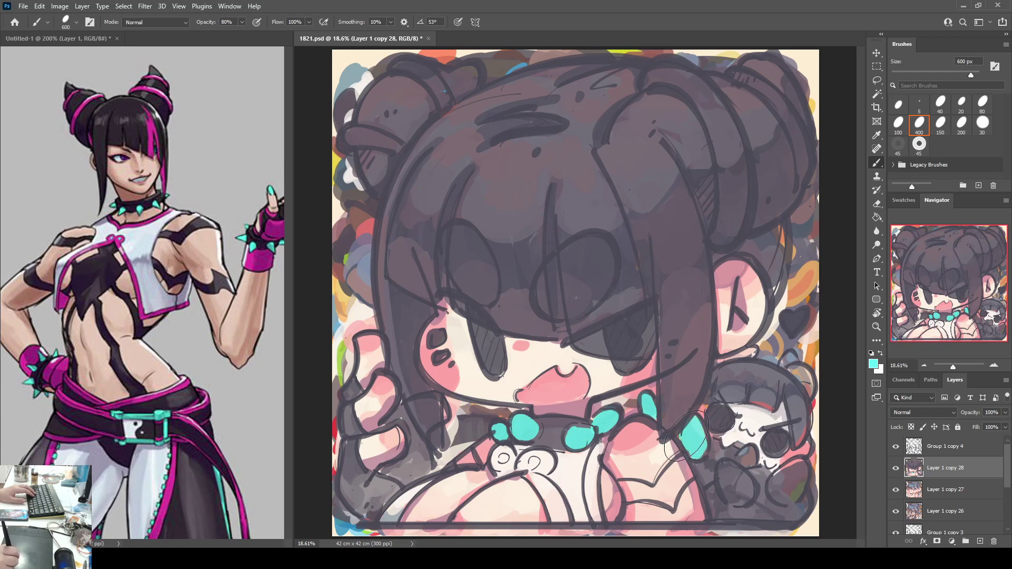
mouse_move(730, 474)
left_mouse_down()
mouse_move(737, 499)
mouse_move(747, 455)
mouse_move(737, 461)
mouse_move(751, 454)
mouse_move(748, 464)
mouse_move(789, 478)
mouse_move(791, 466)
mouse_move(787, 493)
mouse_move(795, 465)
mouse_move(791, 493)
left_mouse_up()
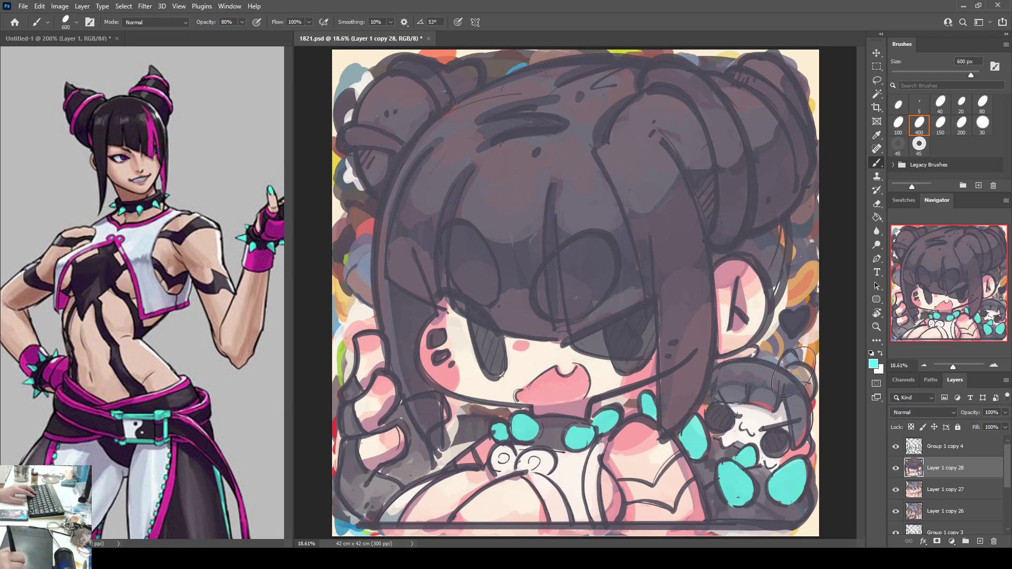
Step: Fill the companion's side bun and upper hair with sampled dark purple-grey, and touch up its face with near-white
left_click(791, 377, "alt")
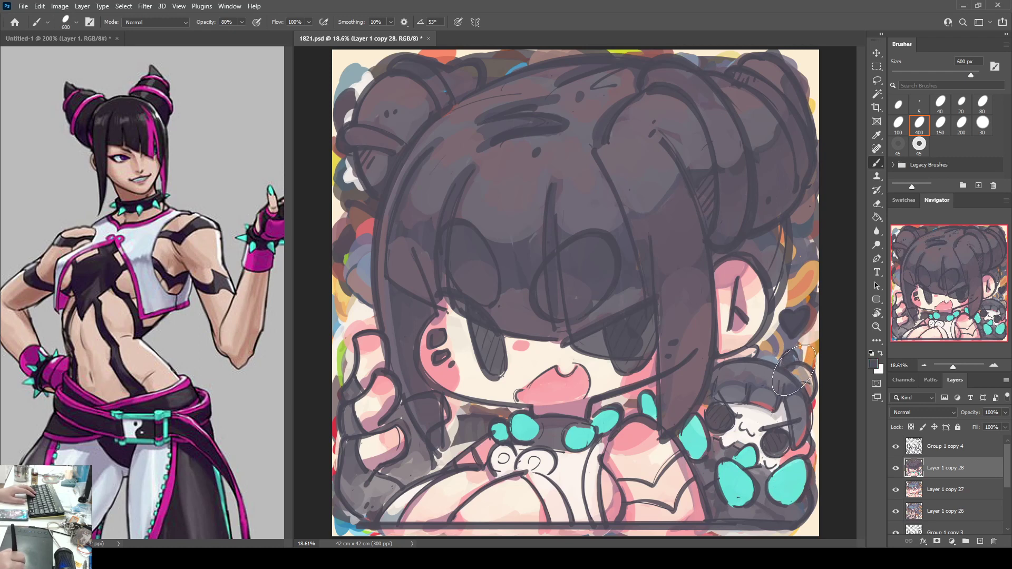
left_click_drag(809, 388, 805, 399)
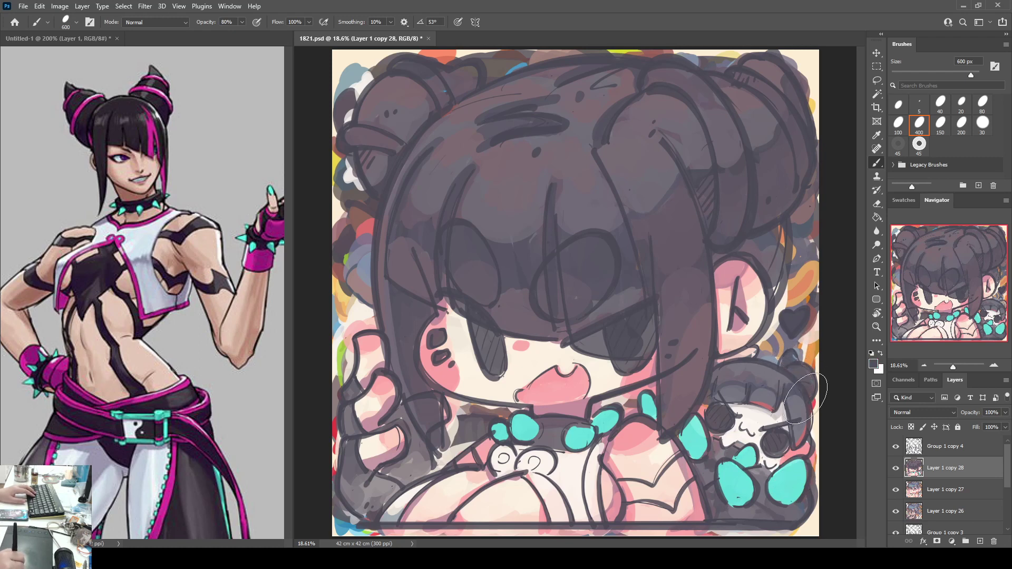
left_click(760, 373, "alt")
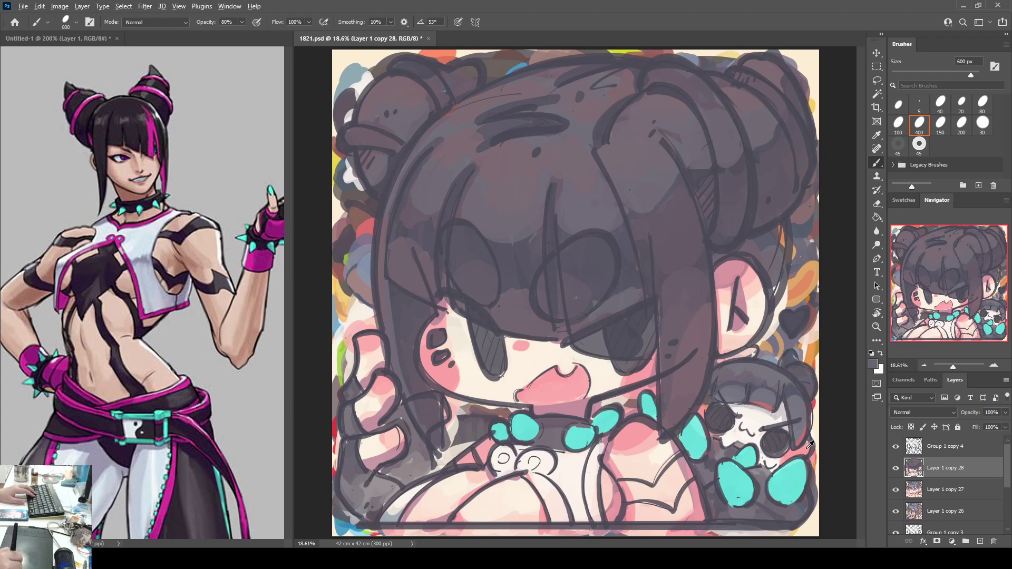
mouse_move(738, 340)
left_mouse_down()
mouse_move(719, 361)
mouse_move(753, 351)
mouse_move(745, 340)
mouse_move(797, 360)
mouse_move(794, 379)
mouse_move(804, 374)
mouse_move(785, 354)
mouse_move(733, 362)
mouse_move(770, 377)
left_mouse_up()
left_click(799, 215, "alt")
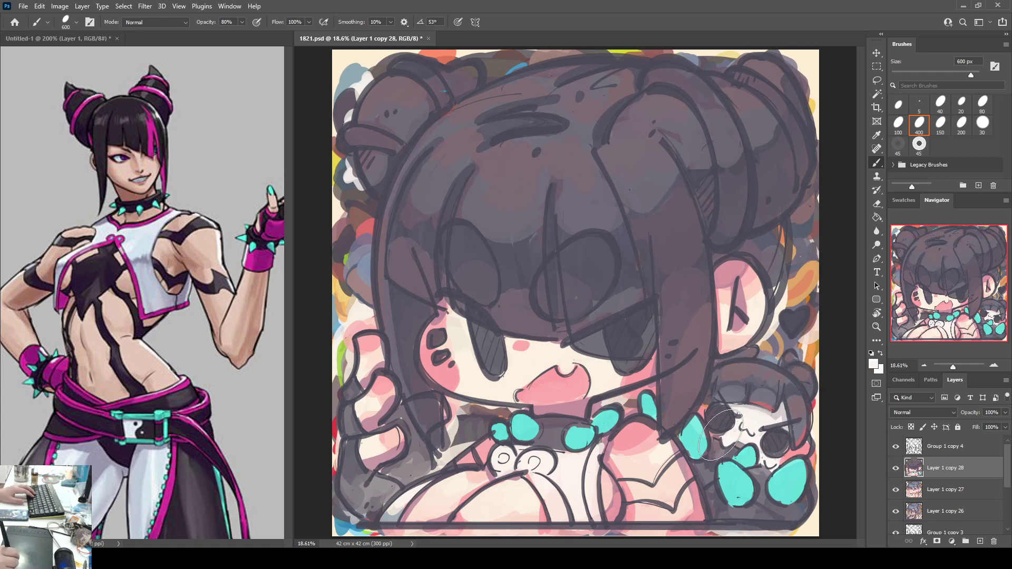
left_click_drag(720, 434, 715, 435)
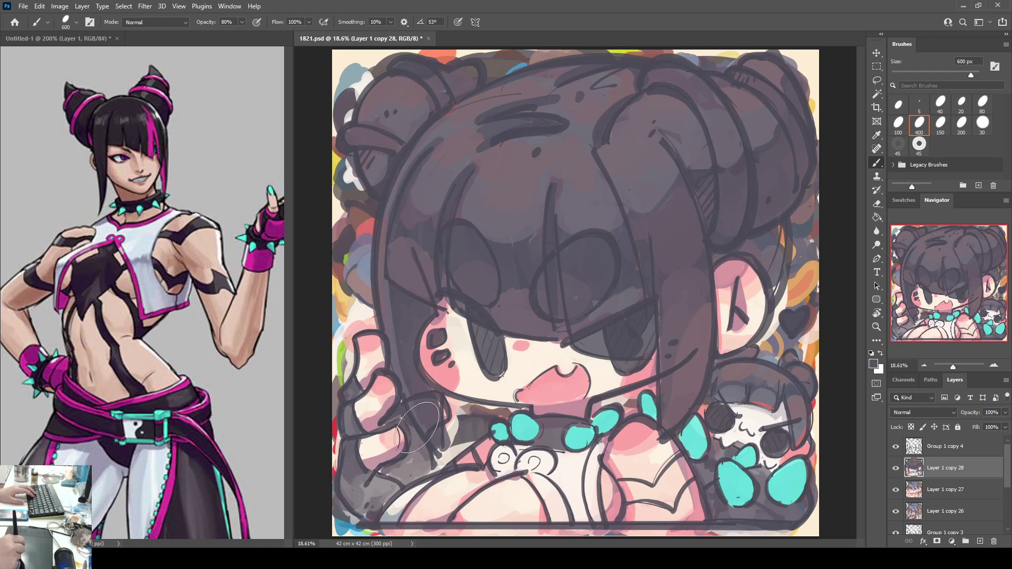
Step: Even out the lower part of the fighter's glove and its cuff with sampled dark grey and purple-grey tones
left_click_drag(411, 448, 389, 473)
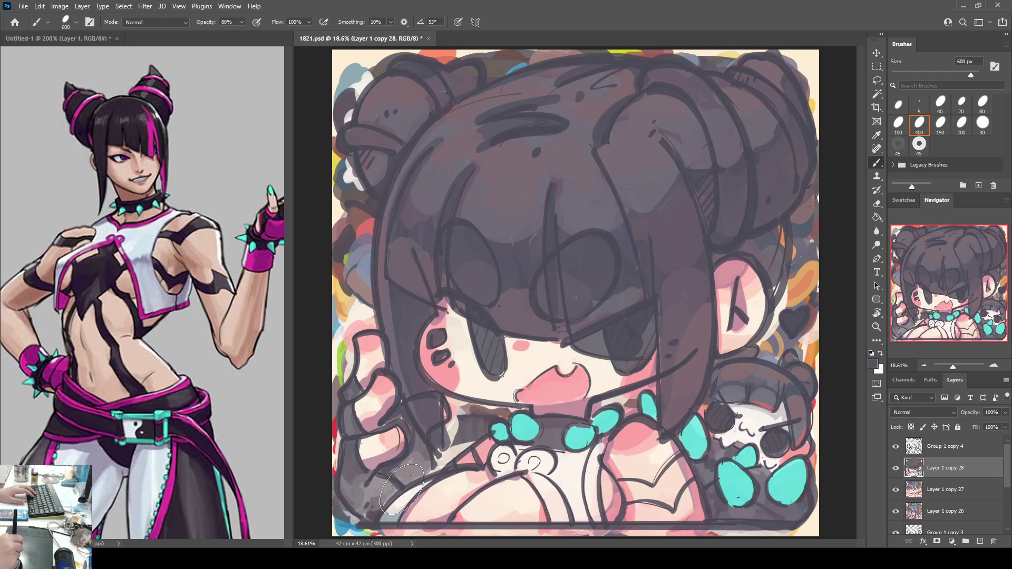
left_click(417, 456, "alt")
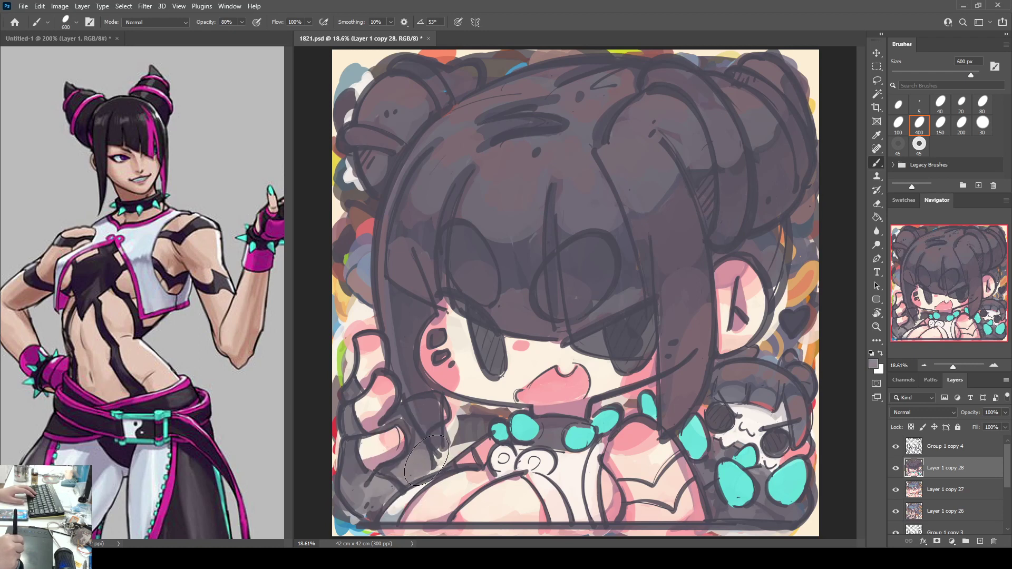
mouse_move(414, 419)
left_mouse_down()
mouse_move(346, 435)
mouse_move(358, 427)
mouse_move(352, 474)
mouse_move(345, 467)
mouse_move(366, 471)
mouse_move(358, 474)
mouse_move(371, 506)
left_mouse_up()
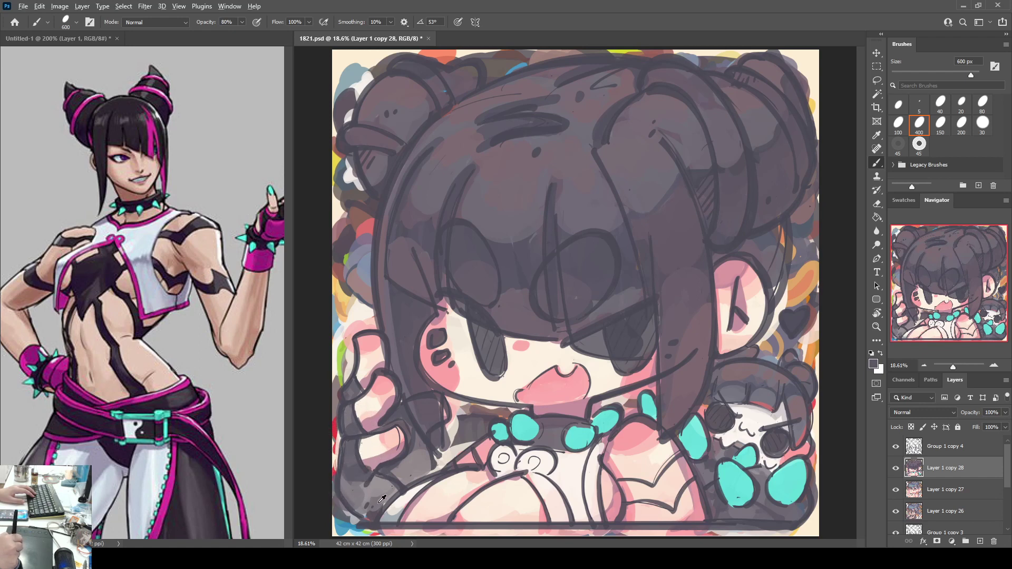
left_click(379, 503, "alt")
left_click(382, 485, "alt")
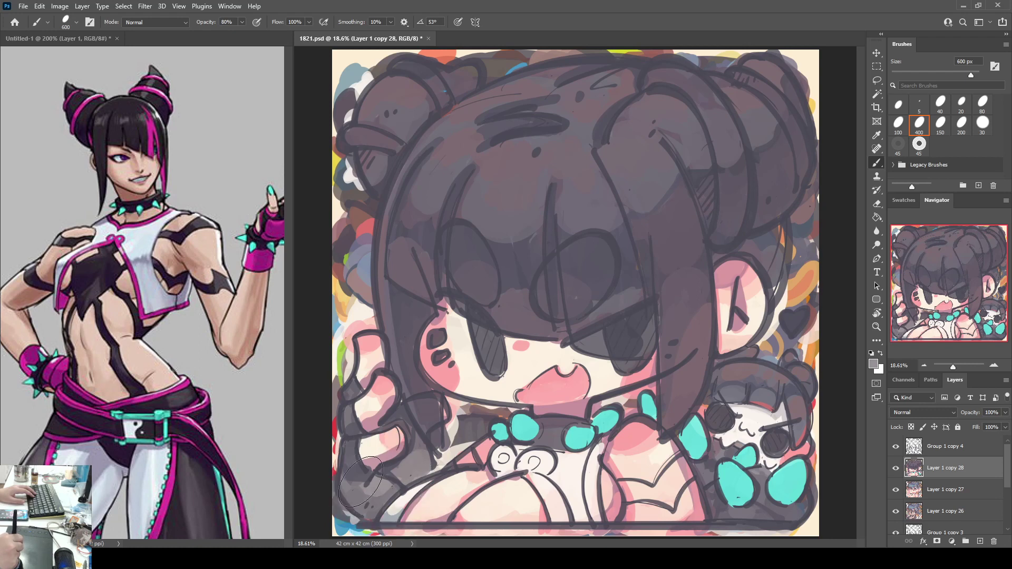
mouse_move(360, 482)
left_mouse_down()
mouse_move(388, 494)
mouse_move(362, 484)
mouse_move(351, 452)
mouse_move(351, 473)
mouse_move(349, 430)
mouse_move(342, 491)
mouse_move(357, 516)
mouse_move(343, 484)
mouse_move(364, 506)
mouse_move(358, 499)
mouse_move(383, 505)
left_mouse_up()
left_click(350, 459, "alt")
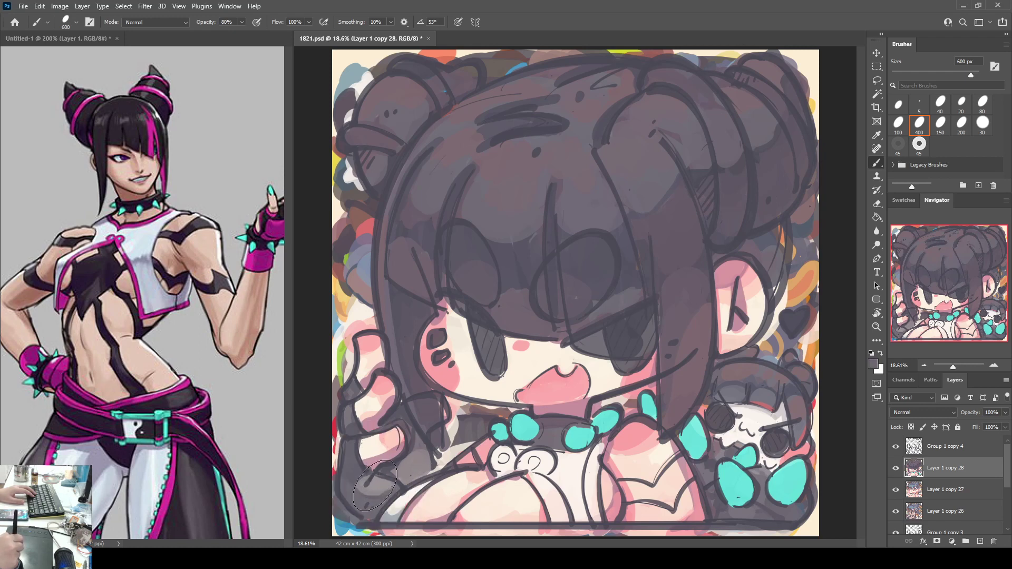
Step: Blend the glove's palm and the gaps around the fingers with sampled purple-grey tones
left_click(419, 448, "alt")
mouse_move(417, 450)
left_mouse_down()
mouse_move(398, 477)
mouse_move(430, 460)
mouse_move(411, 477)
left_mouse_up()
left_click_drag(366, 398, 384, 467)
mouse_move(358, 424)
left_mouse_down()
mouse_move(354, 383)
mouse_move(347, 390)
mouse_move(362, 404)
mouse_move(346, 456)
left_mouse_up()
left_click(352, 452, "alt")
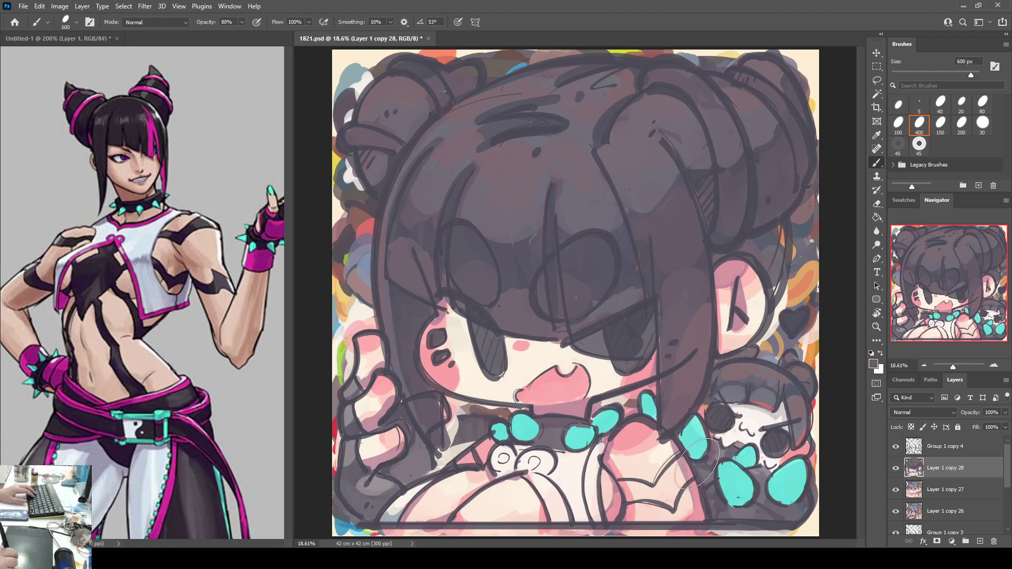
Step: Darken the companion's body around the turquoise ornaments with sampled blue-grey tones
left_click(719, 456, "alt")
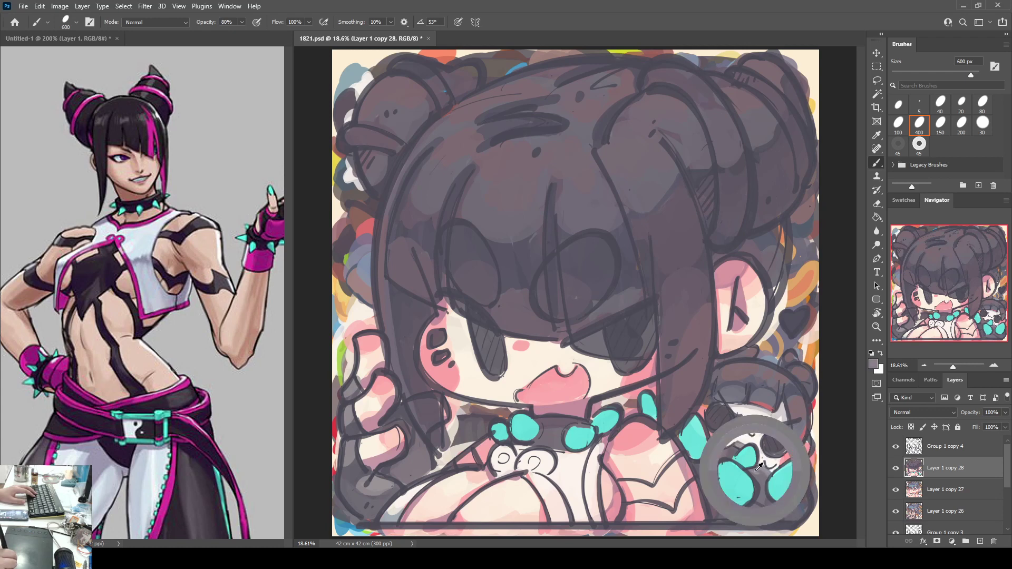
left_click(802, 509, "alt")
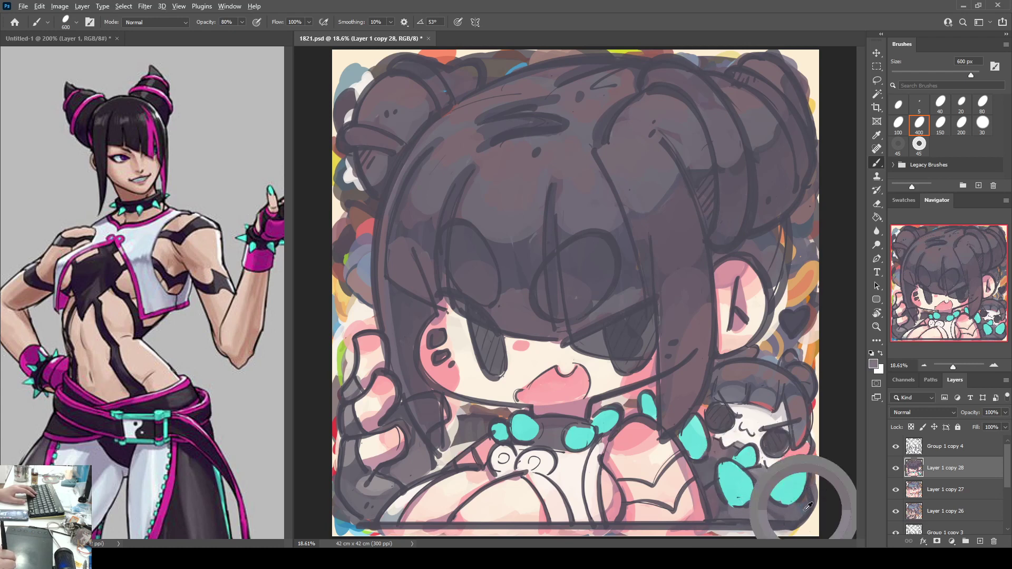
mouse_move(801, 514)
left_mouse_down()
mouse_move(754, 524)
mouse_move(732, 518)
mouse_move(777, 523)
mouse_move(719, 512)
mouse_move(716, 470)
left_mouse_up()
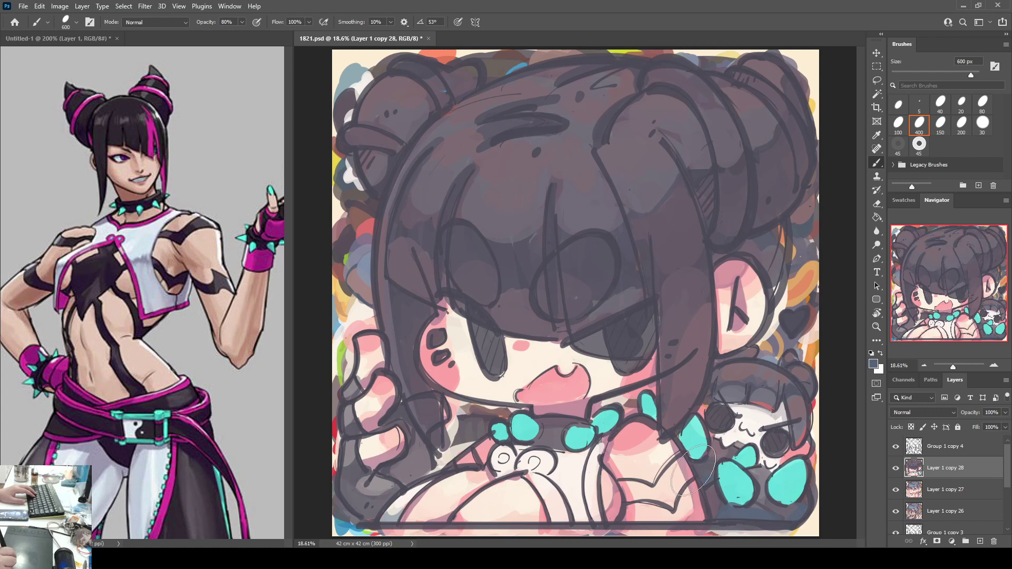
Step: Fill the fighter's collar between the turquoise spikes with sampled dark grey, and clean up the adjoining top with near-white
left_click_drag(542, 444, 559, 438)
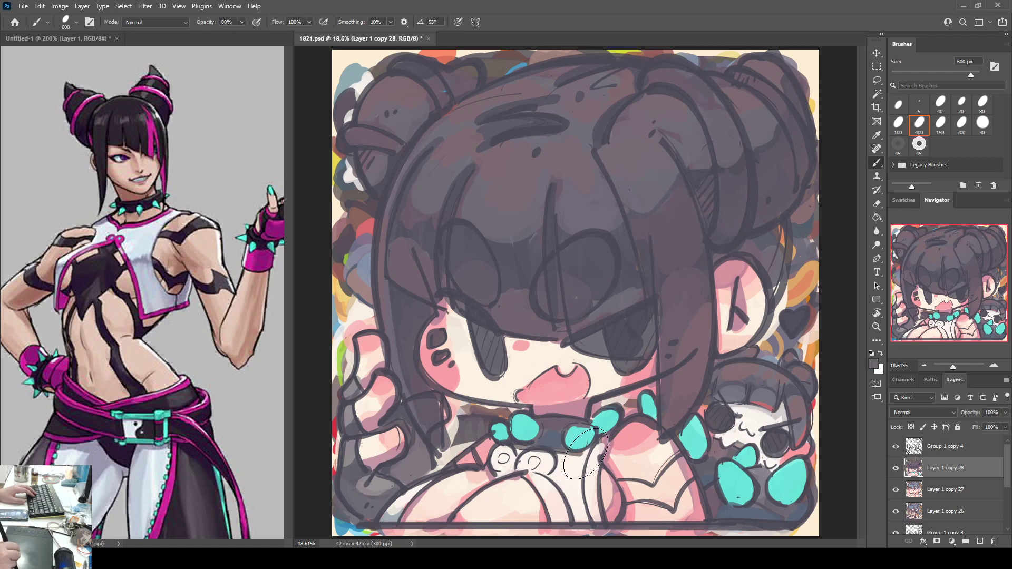
left_click(460, 448, "alt")
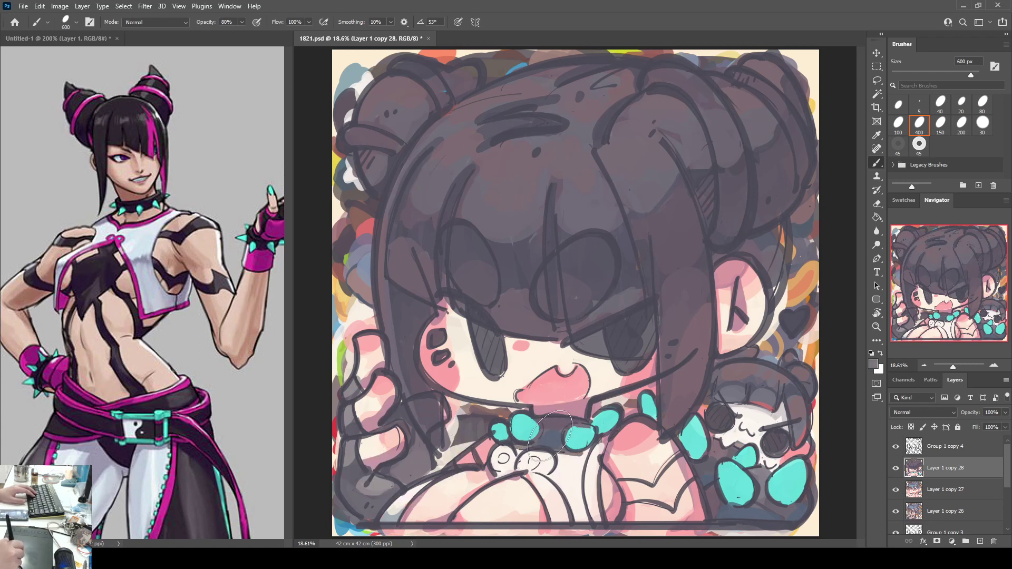
left_click_drag(546, 441, 565, 448)
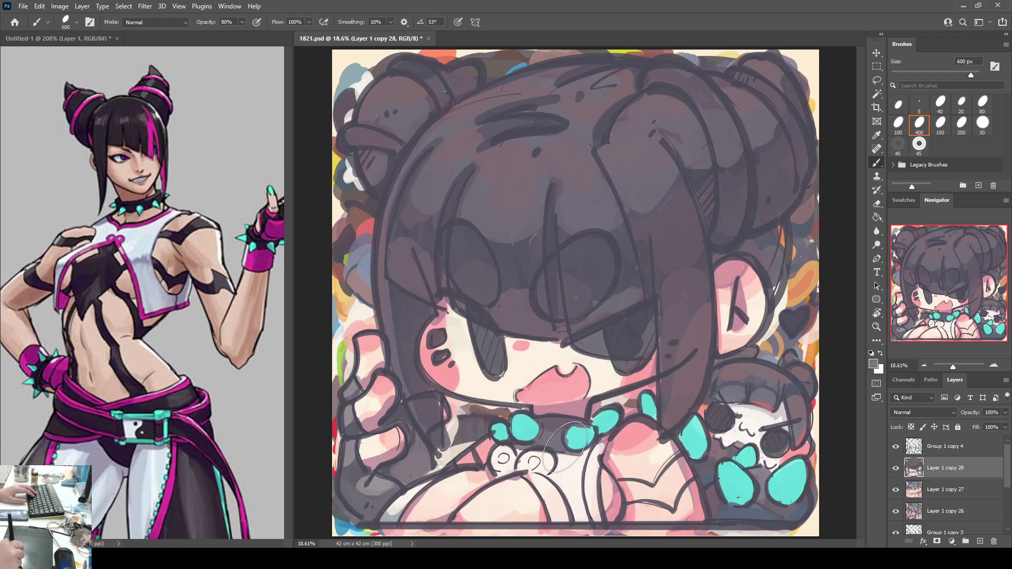
left_click(633, 308, "alt")
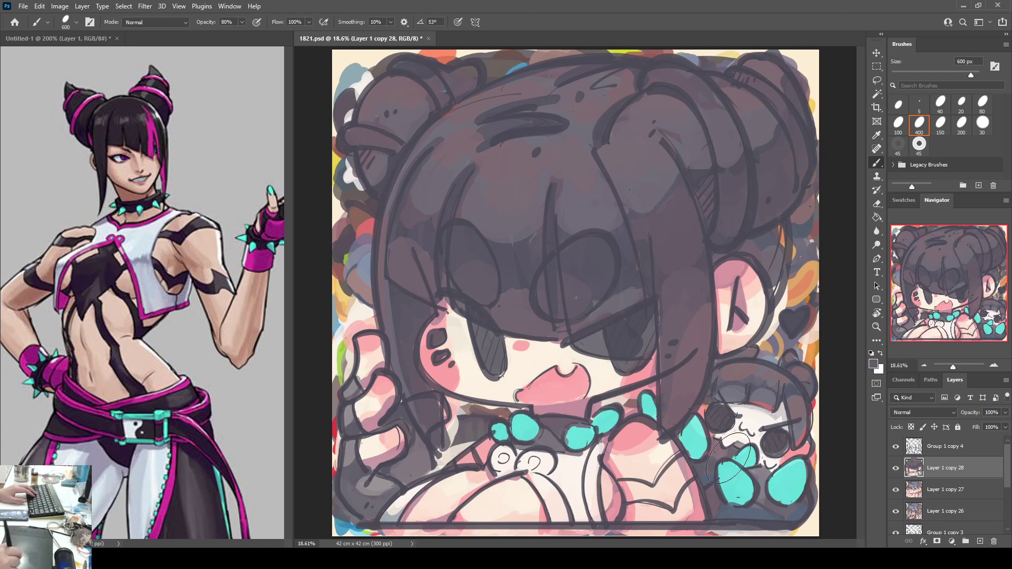
left_click(568, 461, "alt")
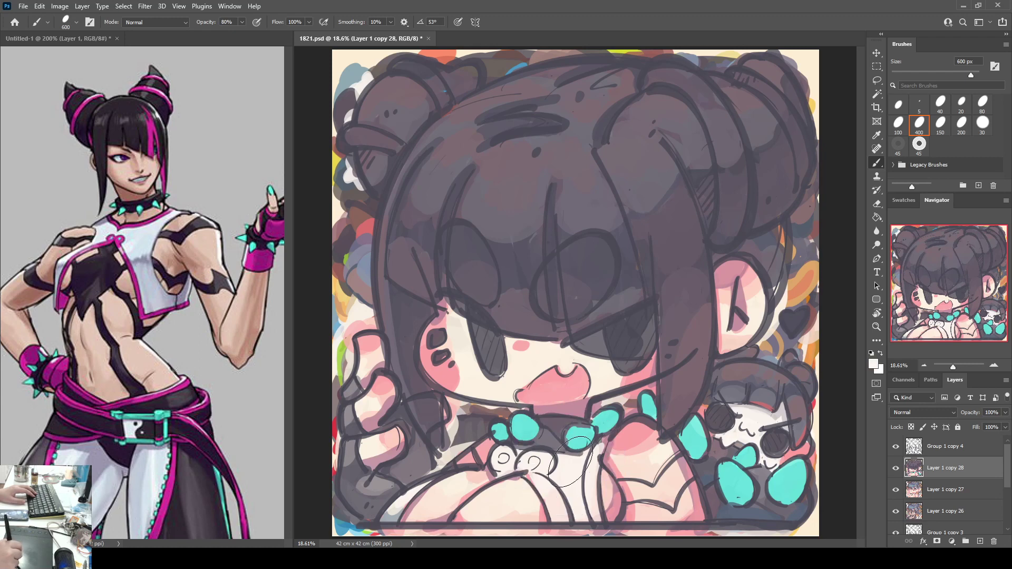
left_click(712, 460, "alt")
left_click(544, 423, "alt")
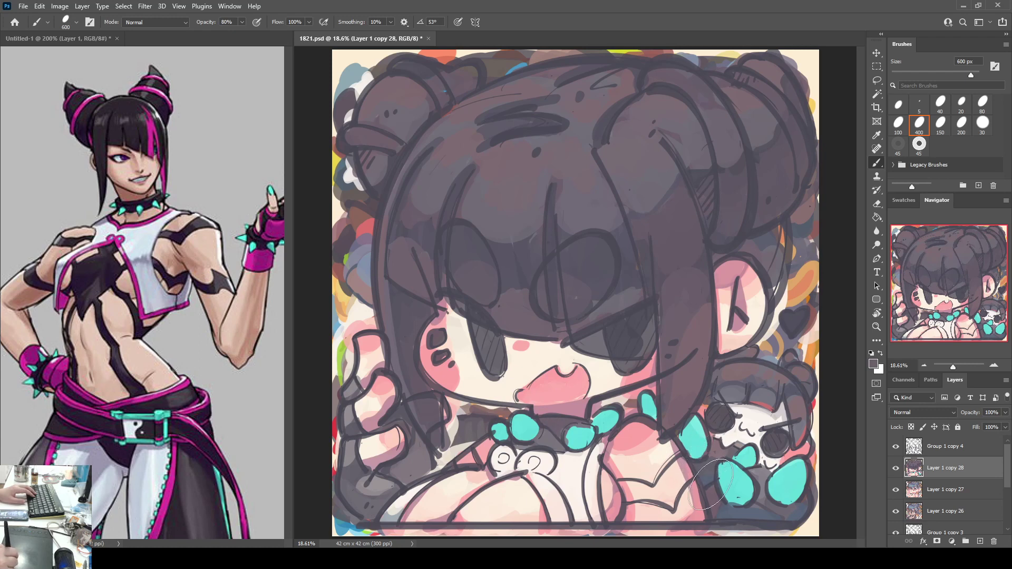
Step: Blend the companion's lower body and the gap beside the fighter's shoulder spike with sampled dark purple-grey tones
left_click(709, 452, "alt")
left_click(717, 459, "alt")
left_click(714, 454, "alt")
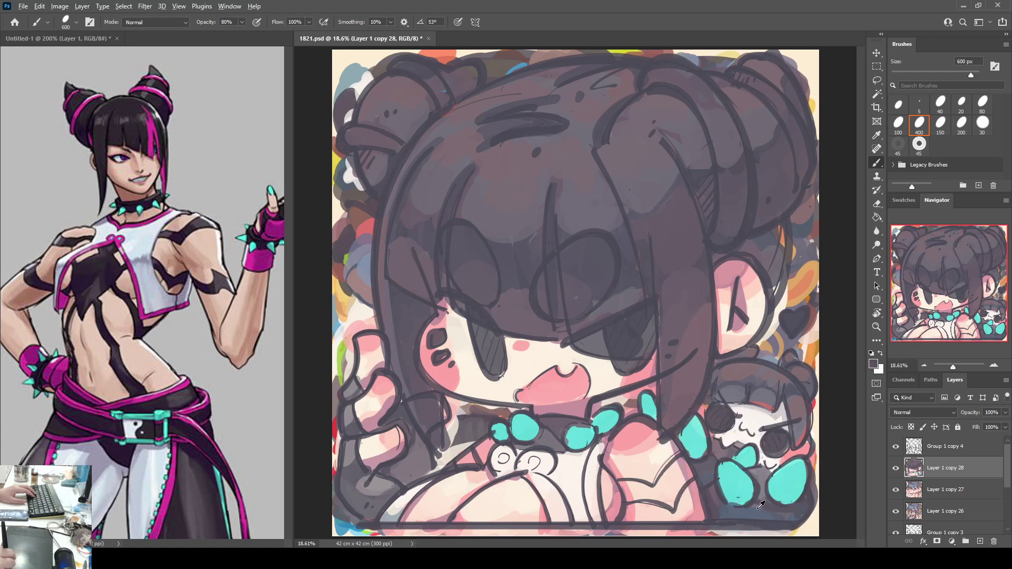
left_click(786, 513, "alt")
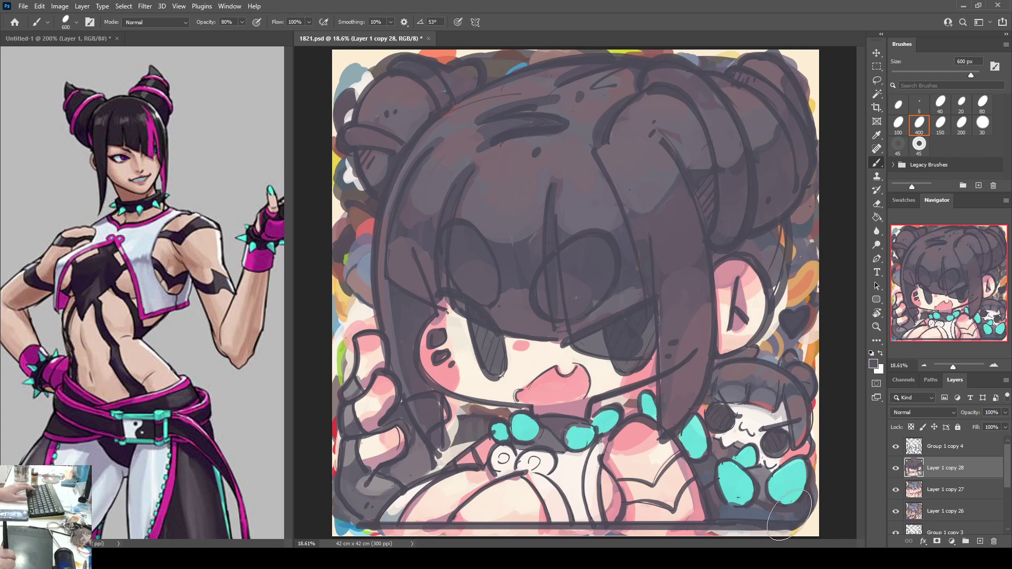
left_click(785, 514, "alt")
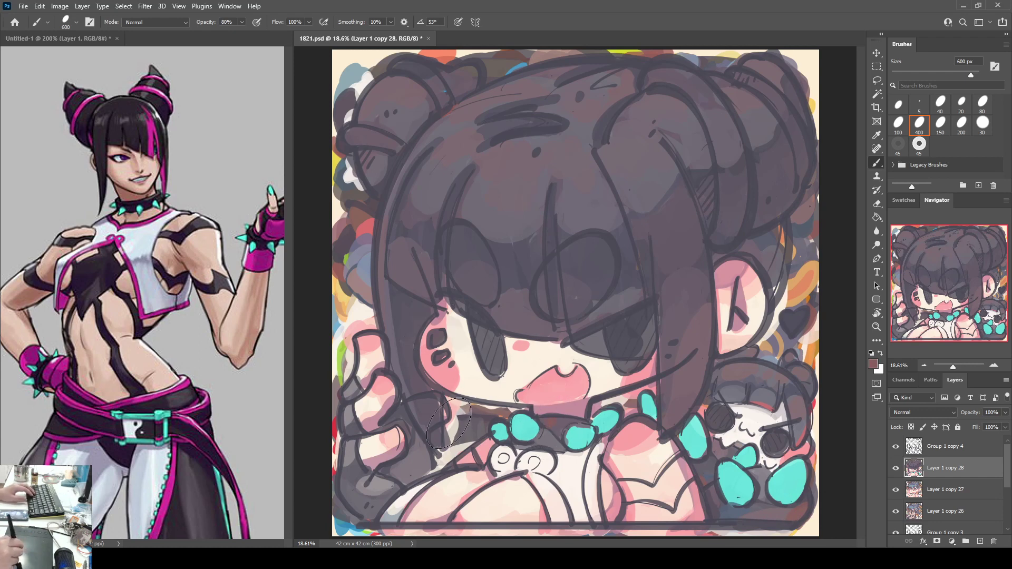
Step: Touch up the fighter's white top with a sampled light grey and save the document
left_click(578, 452, "alt")
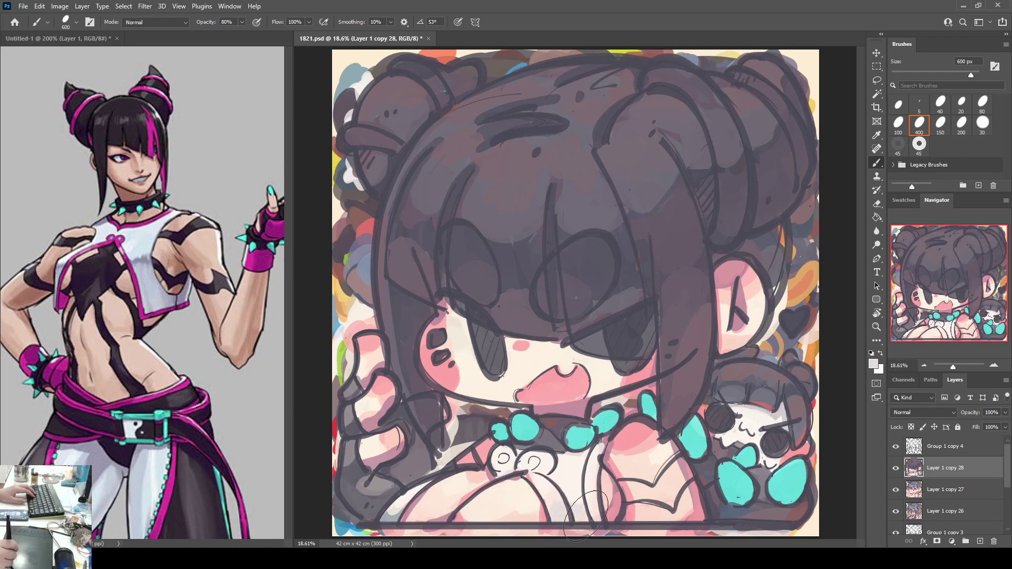
key("ctrl+s")
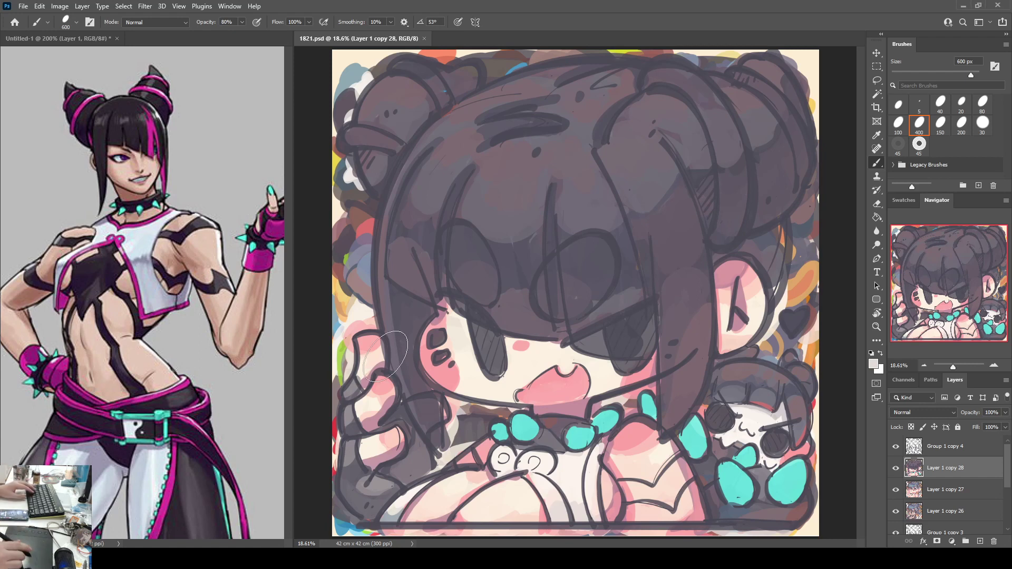
Step: Shade the fighter's white top with blue-grey on a duplicate of the paint layer, and sample skin tones for the chest
left_click(896, 468)
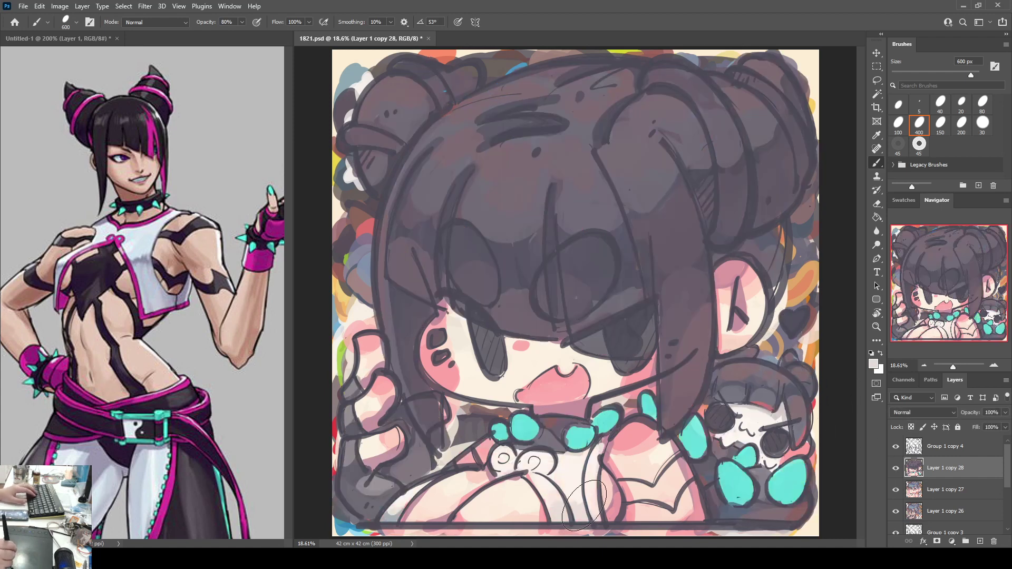
key("ctrl+j")
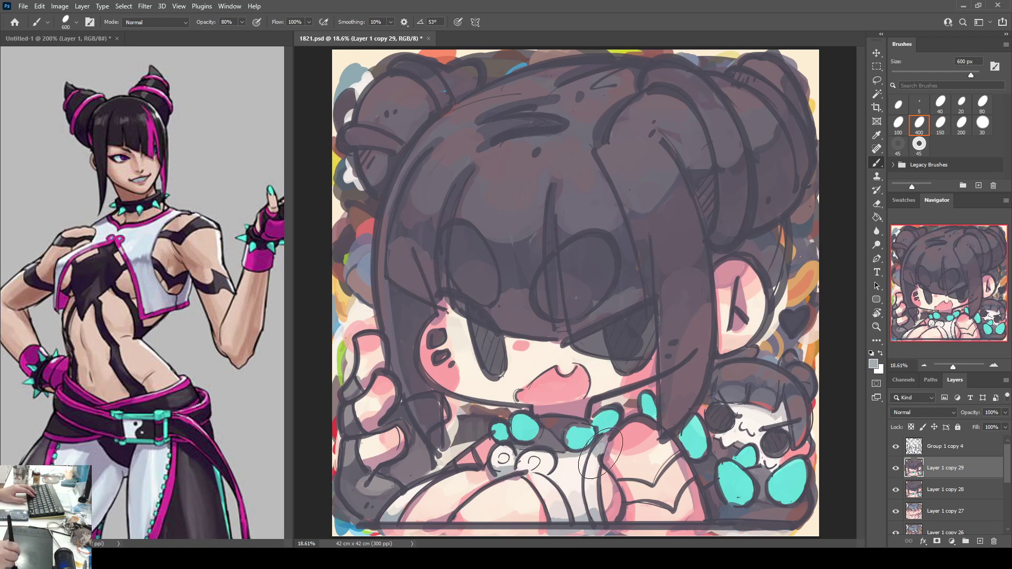
left_click(406, 505, "alt")
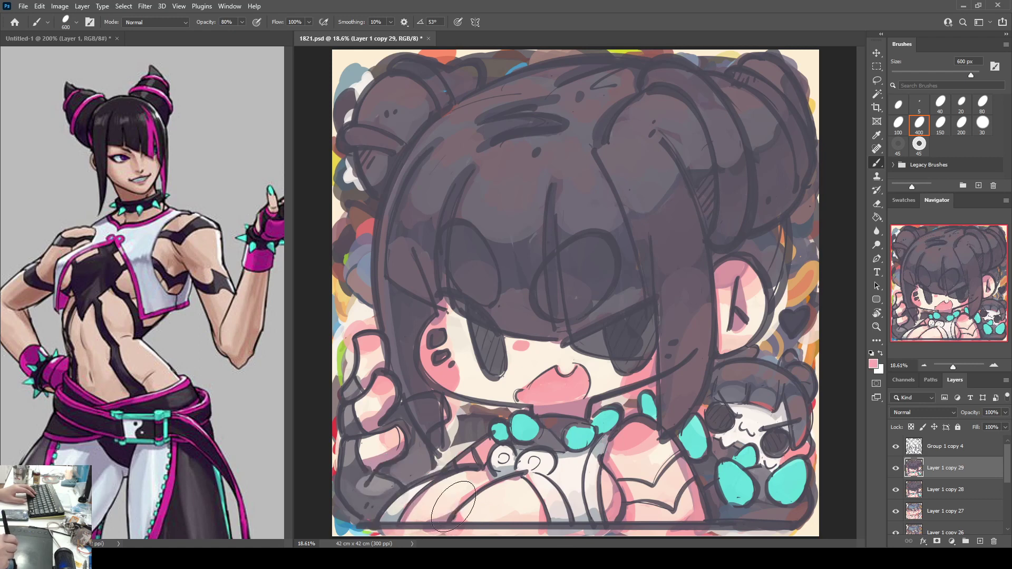
left_click(533, 482, "alt")
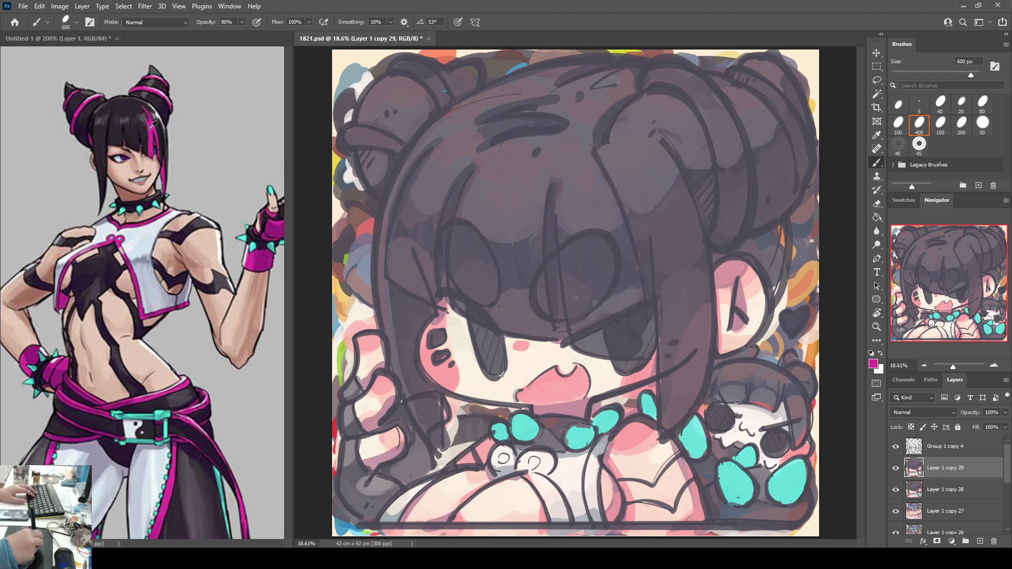
Step: Paint a thin magenta trim, sampled from the reference, along the top's outer edge near the glove on a new duplicate layer
key("i")
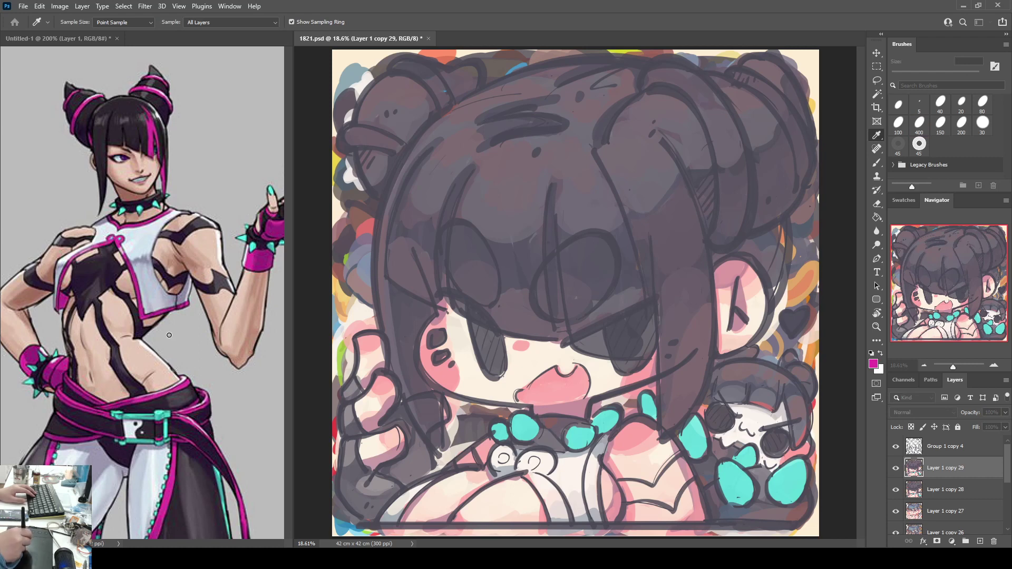
key("b")
key("ctrl+j")
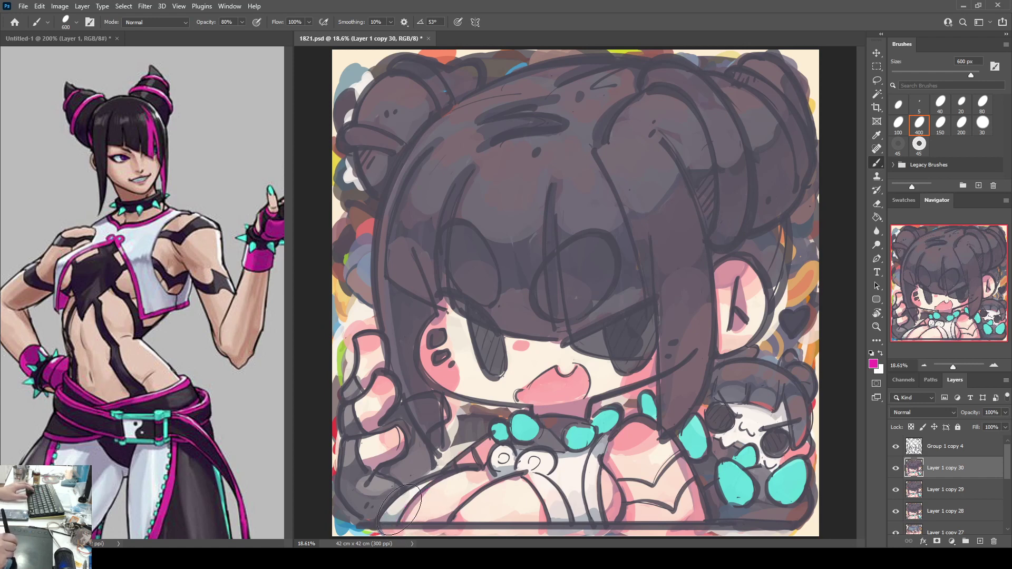
mouse_move(391, 520)
left_mouse_down()
mouse_move(417, 488)
mouse_move(385, 519)
left_mouse_up()
left_click_drag(422, 485, 381, 519)
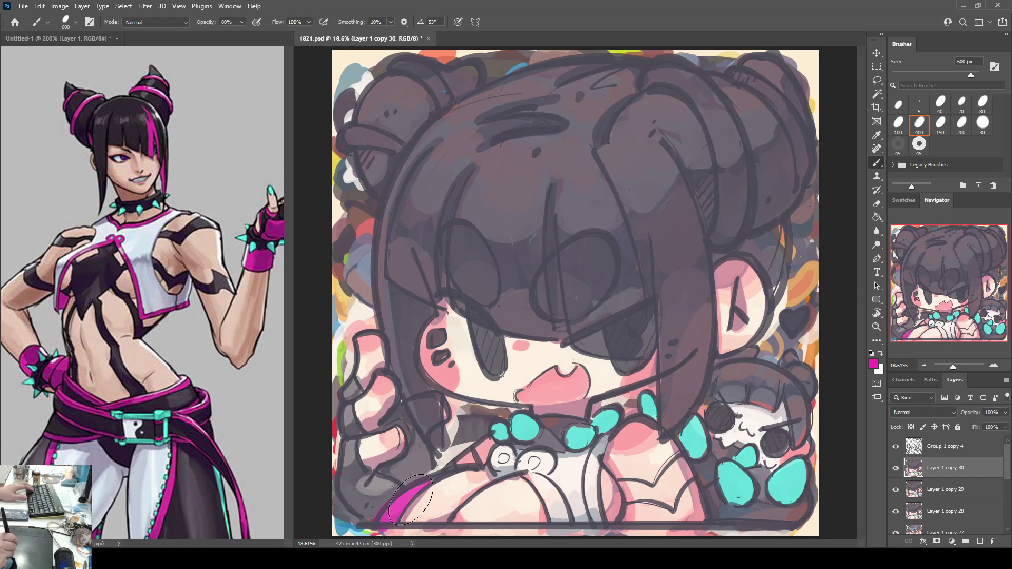
key("ctrl+z")
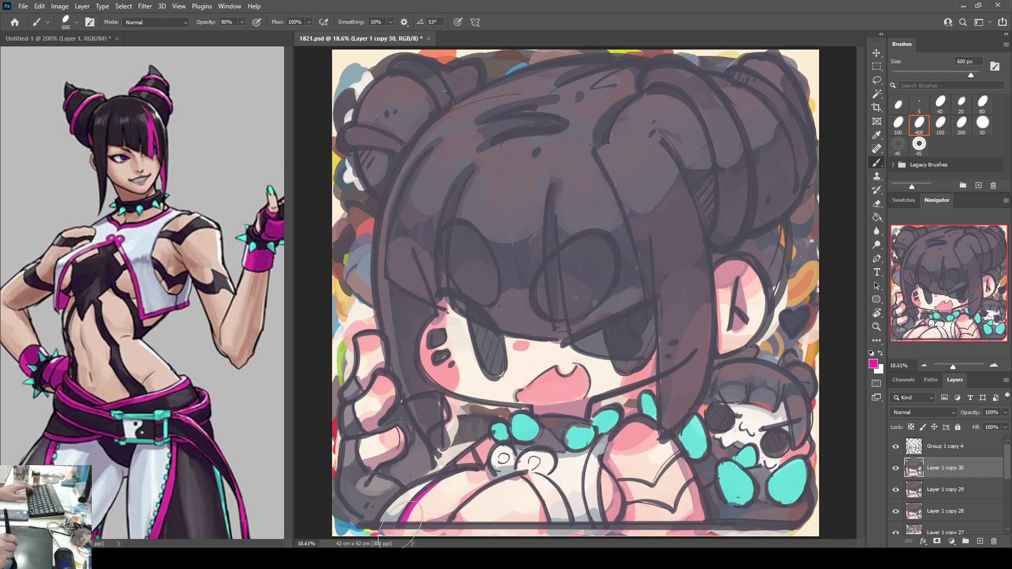
left_click_drag(403, 519, 468, 449)
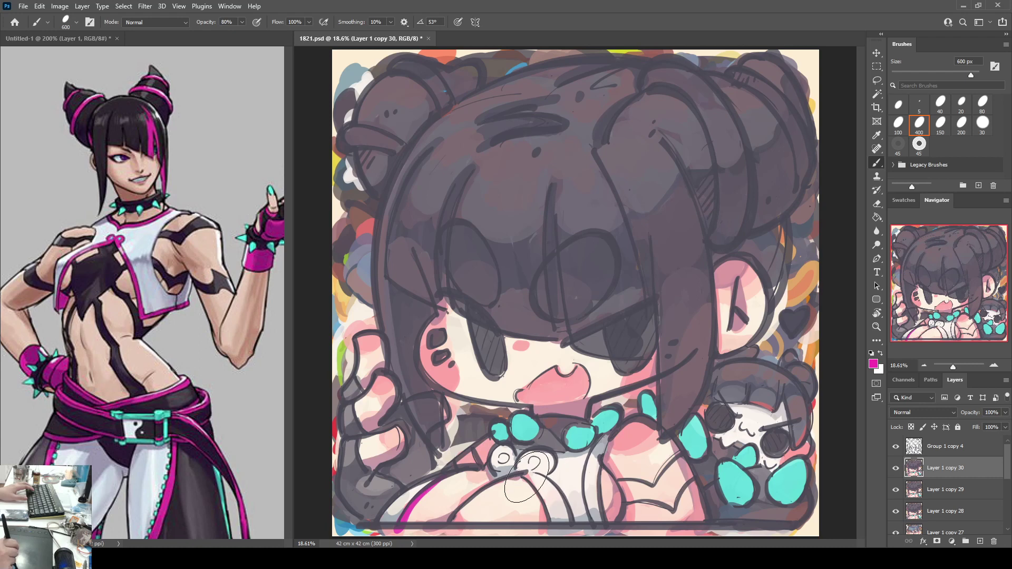
Step: Paint the top's front stripe, its armhole strap and the knotted chest fastening magenta
left_click_drag(525, 477, 558, 515)
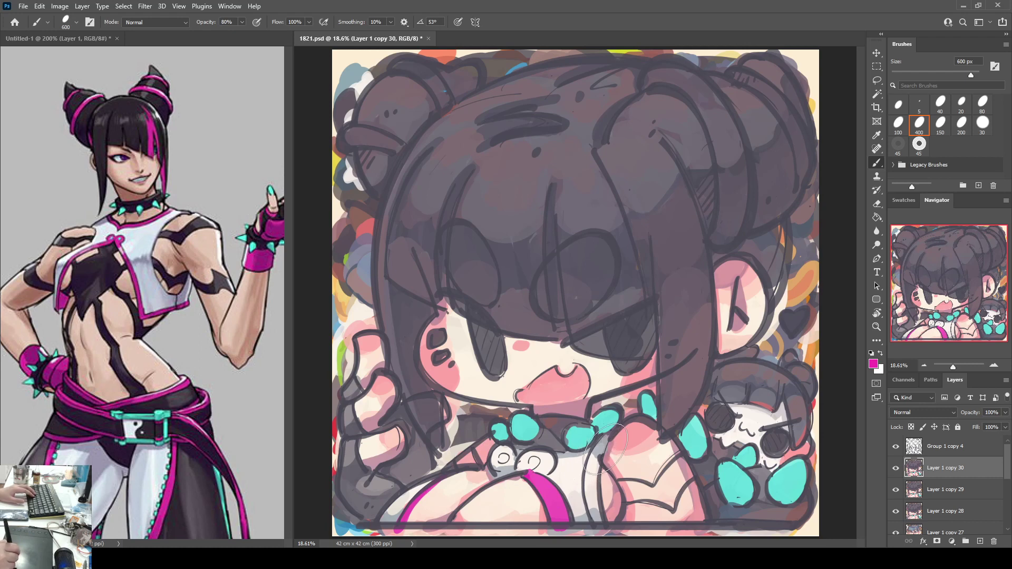
mouse_move(606, 432)
left_mouse_down()
mouse_move(592, 466)
mouse_move(596, 514)
left_mouse_up()
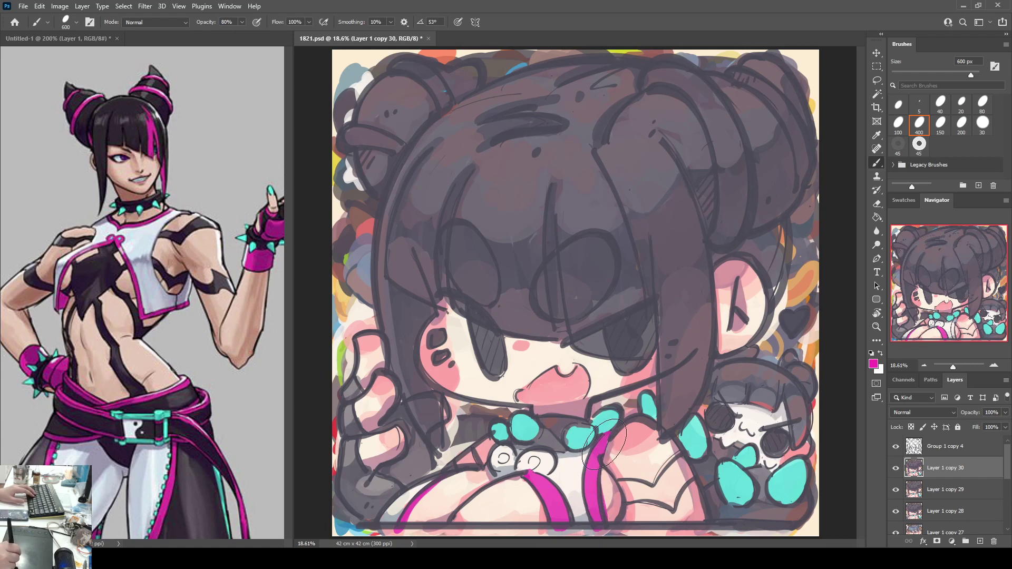
left_click_drag(500, 466, 543, 460)
left_click_drag(599, 445, 606, 445)
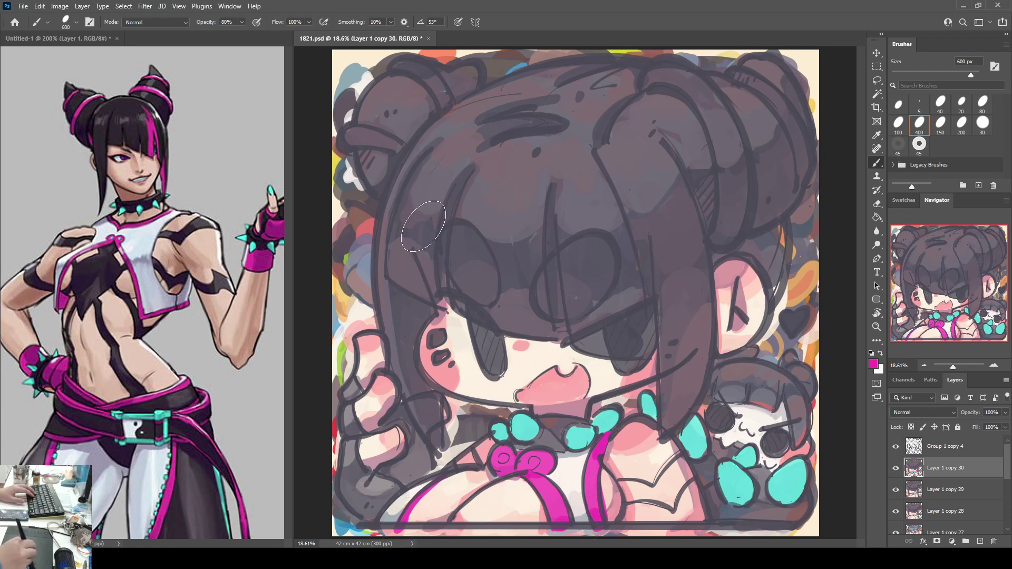
Step: Paint the curved bands around both of the fighter's hair buns magenta
left_click_drag(350, 136, 401, 150)
mouse_move(393, 64)
left_mouse_down()
mouse_move(415, 69)
mouse_move(445, 106)
left_mouse_up()
mouse_move(643, 86)
left_mouse_down()
mouse_move(704, 112)
mouse_move(646, 83)
mouse_move(675, 75)
mouse_move(700, 93)
mouse_move(722, 124)
mouse_move(734, 166)
mouse_move(724, 238)
mouse_move(742, 205)
mouse_move(733, 73)
mouse_move(768, 94)
mouse_move(804, 188)
mouse_move(725, 68)
mouse_move(788, 121)
mouse_move(804, 185)
left_mouse_up()
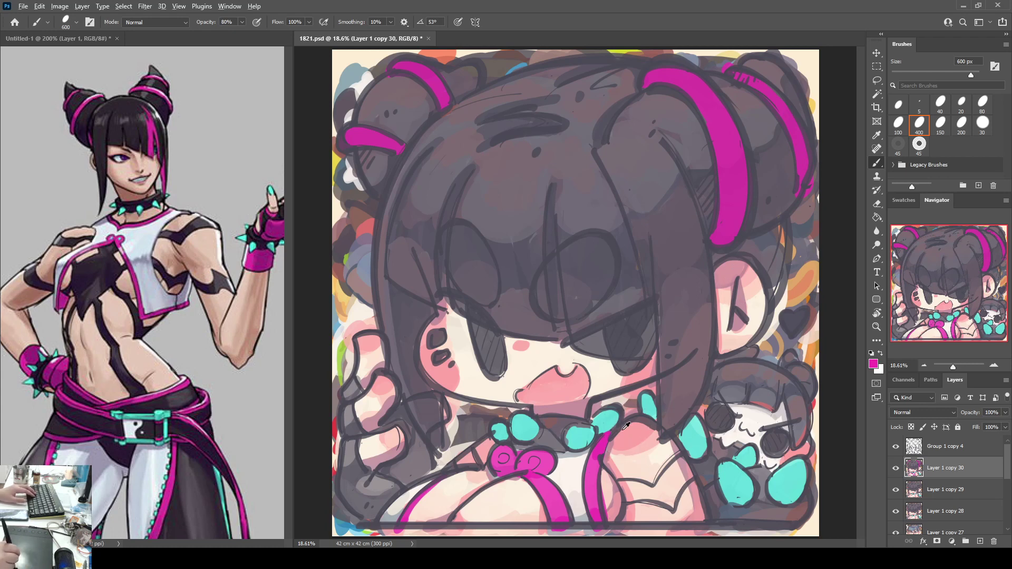
Step: Repaint the armhole strap of the fighter's top with a sampled dark purple
left_click_drag(603, 442, 601, 495)
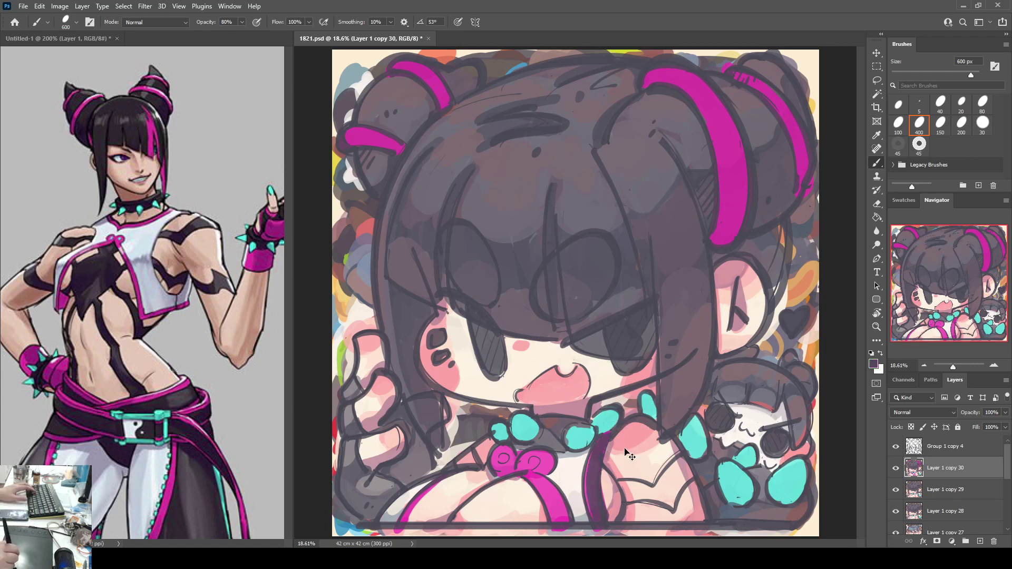
key("ctrl+z")
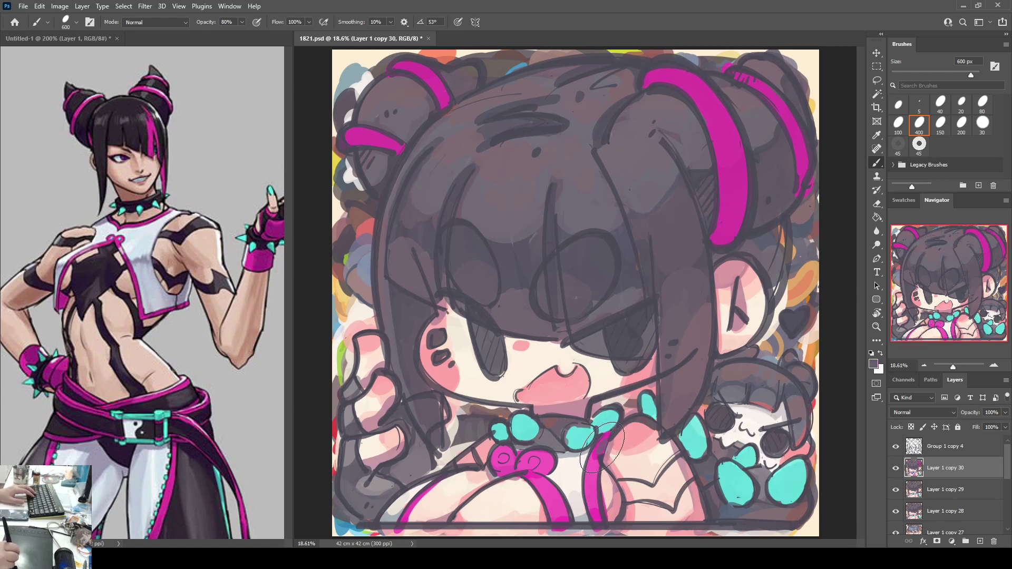
left_click_drag(602, 448, 595, 506)
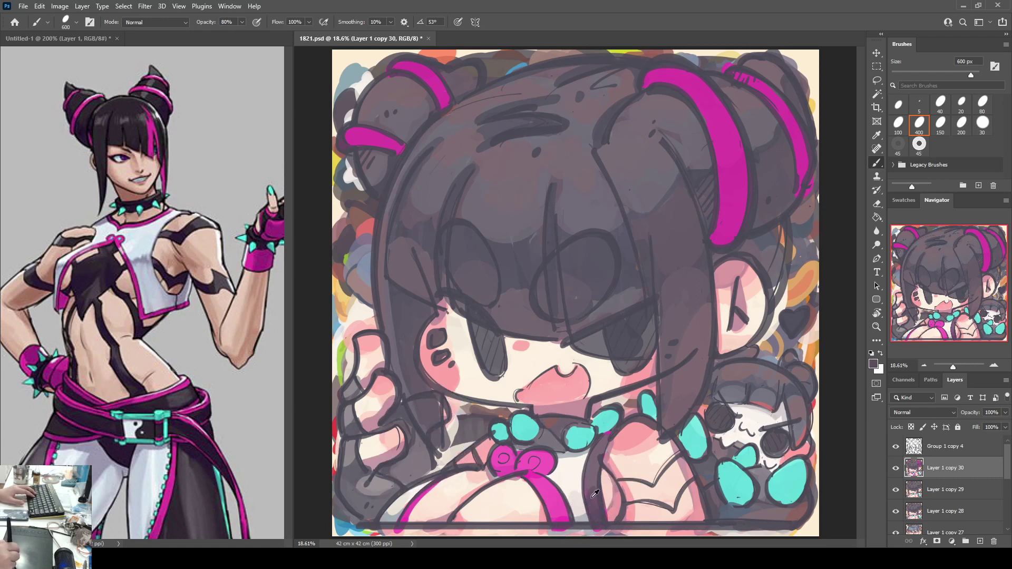
left_click_drag(594, 469, 598, 490)
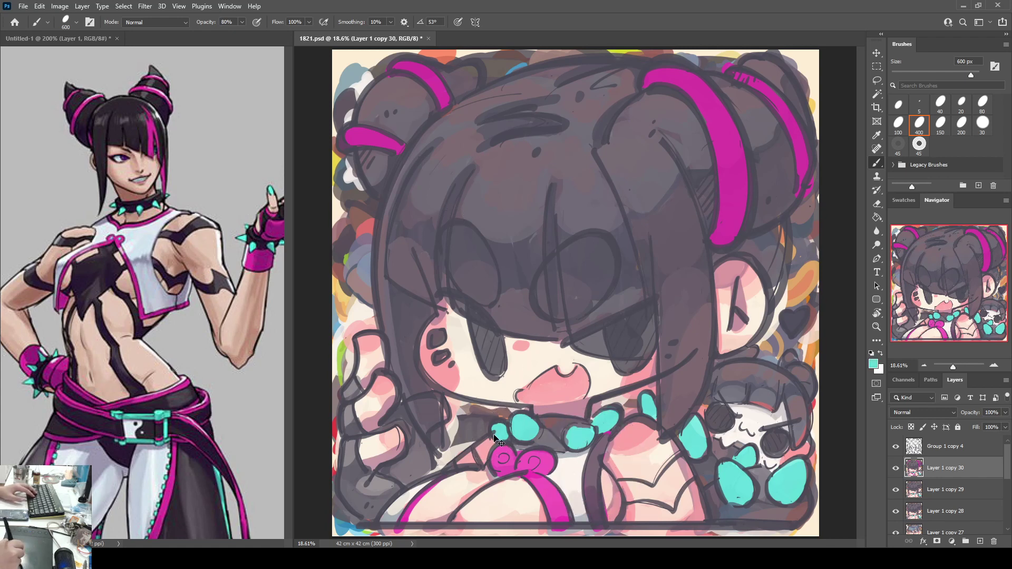
Step: Go over the hair bun bands and the top's front stripe with a brighter magenta on the current paint layer
key("alt+bracketright")
key("e")
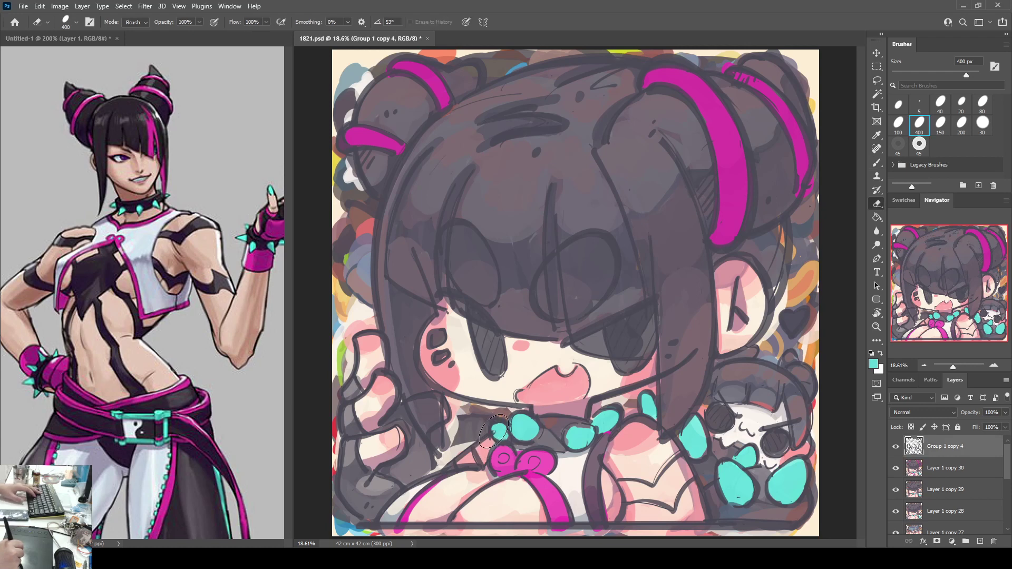
key("alt+bracketleft")
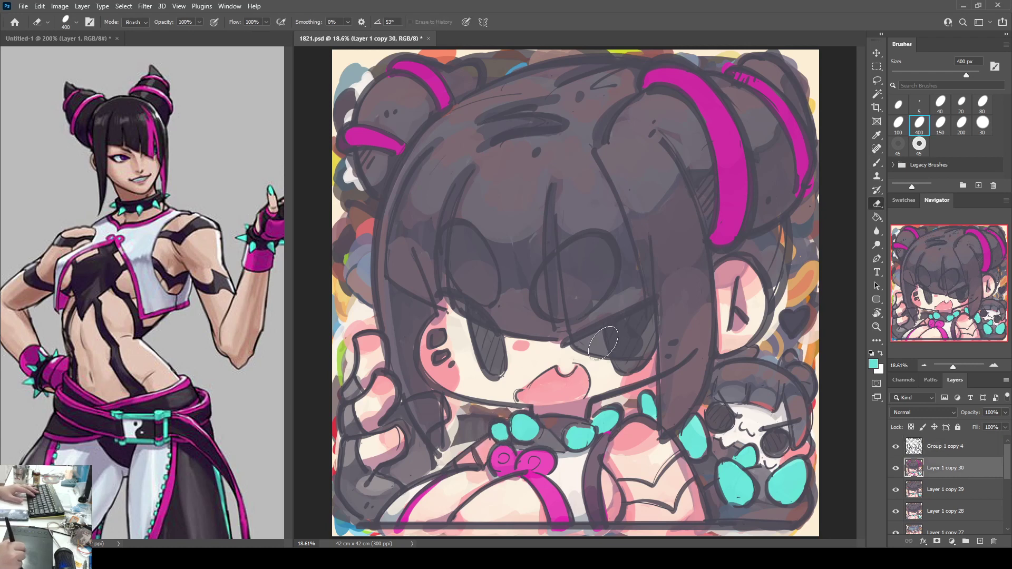
key("b")
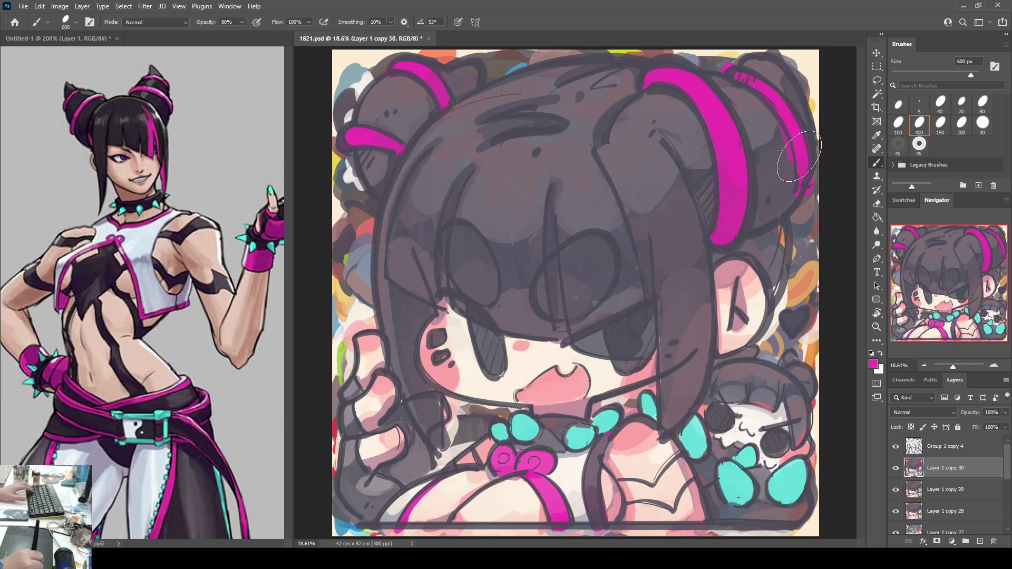
left_click_drag(543, 486, 557, 500)
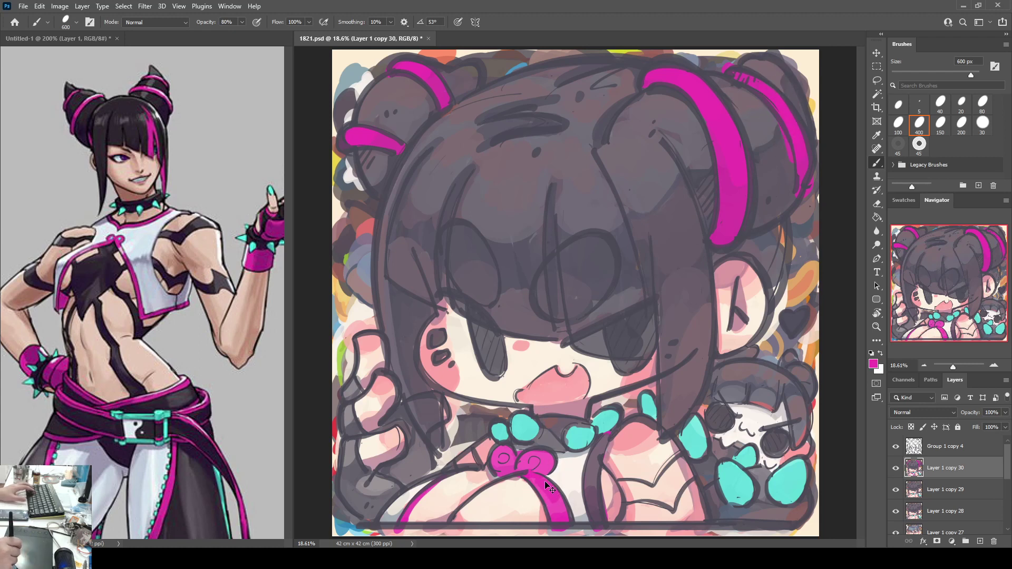
Step: Sample a lighter pink and paint highlights along the magenta bands of the fighter's larger hair bun
left_click_drag(533, 460, 529, 461)
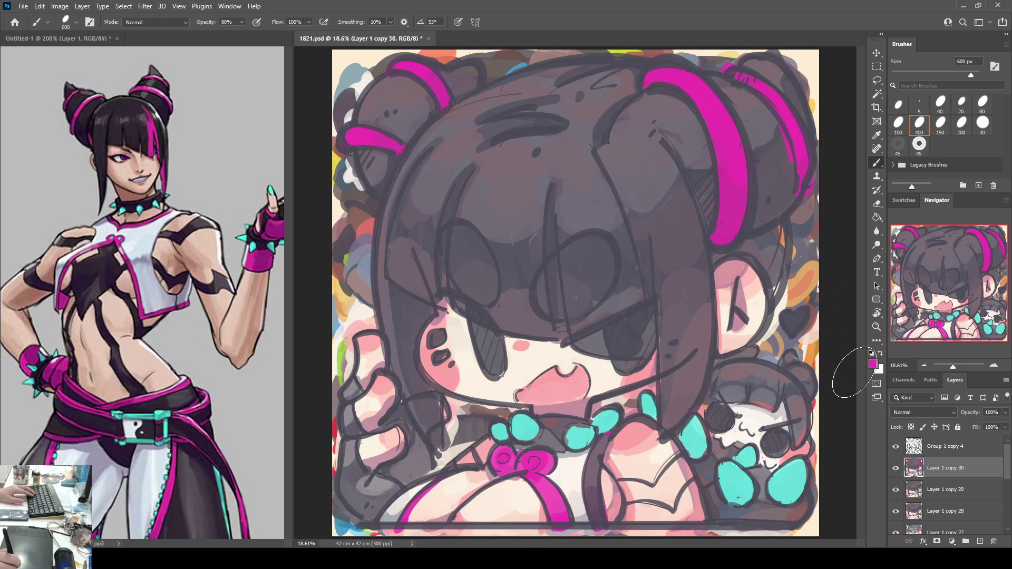
key("i")
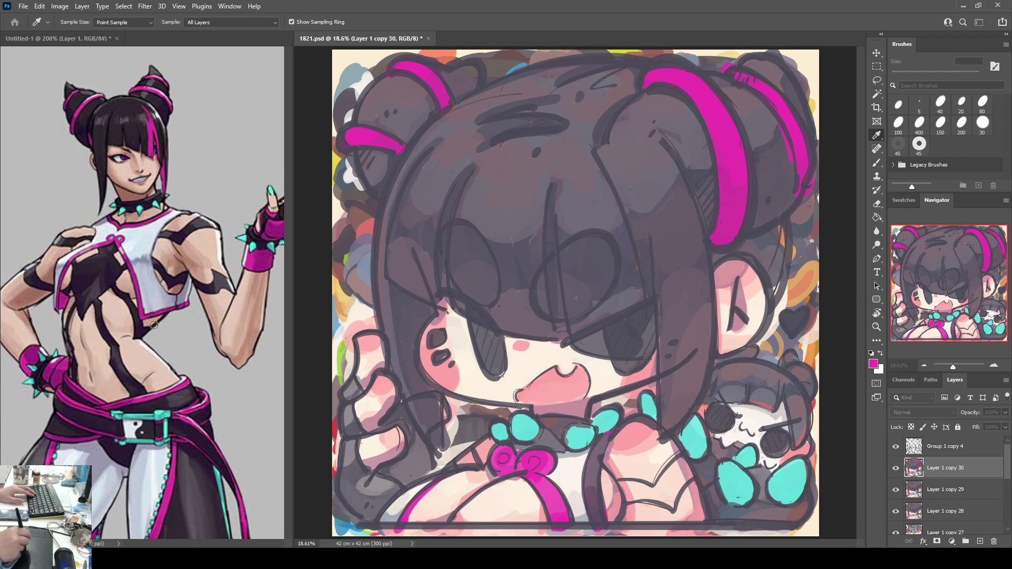
key("b")
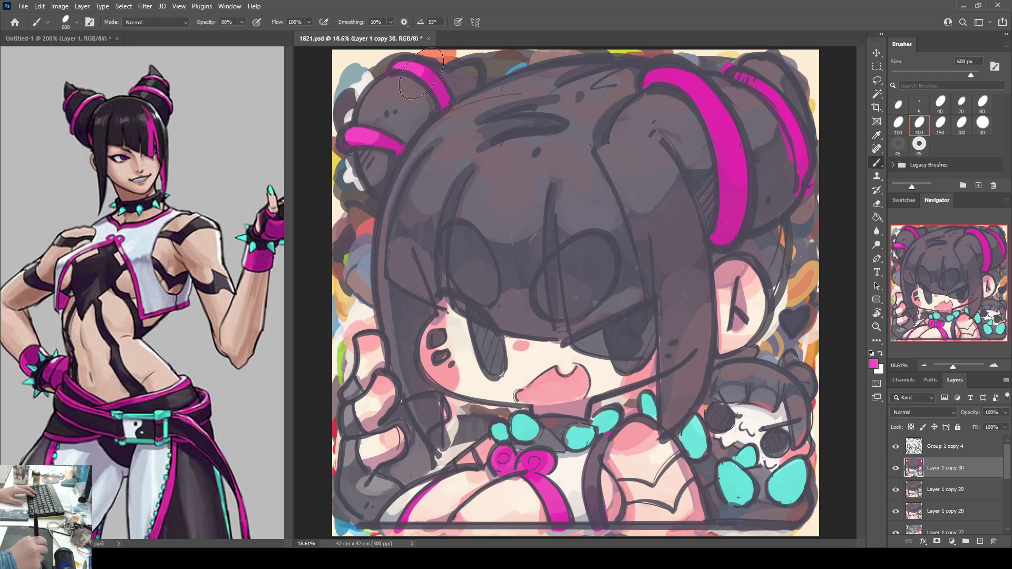
left_click_drag(685, 82, 733, 158)
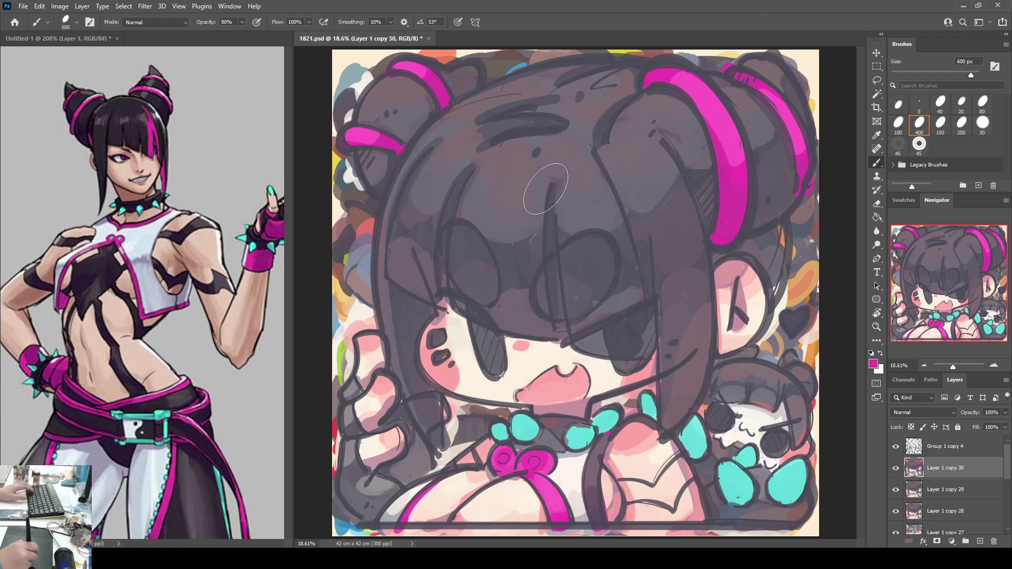
mouse_move(545, 189)
left_mouse_down()
mouse_move(538, 247)
mouse_move(547, 328)
mouse_move(554, 202)
mouse_move(543, 205)
mouse_move(539, 250)
mouse_move(553, 332)
left_mouse_up()
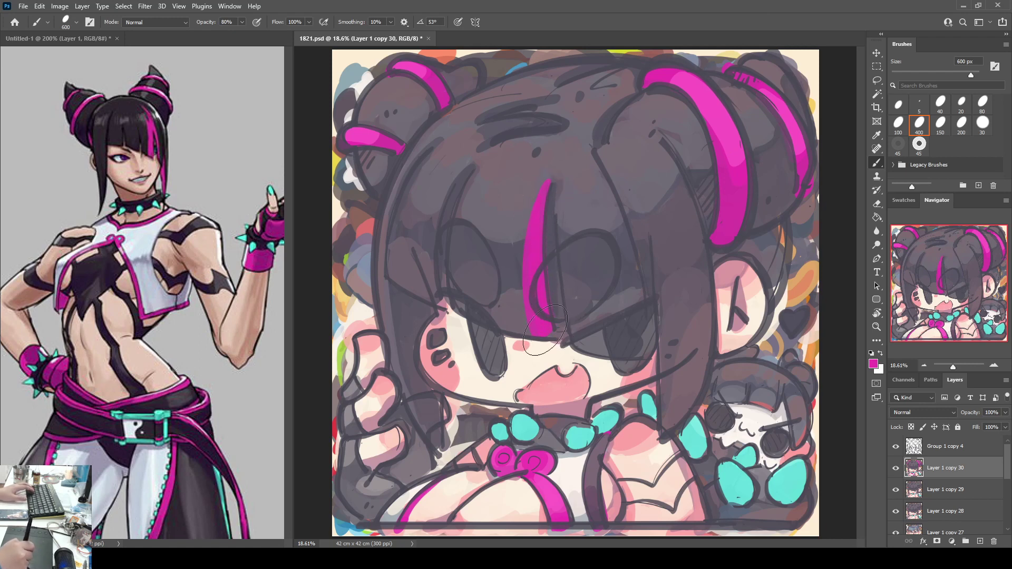
left_click_drag(560, 171, 572, 243)
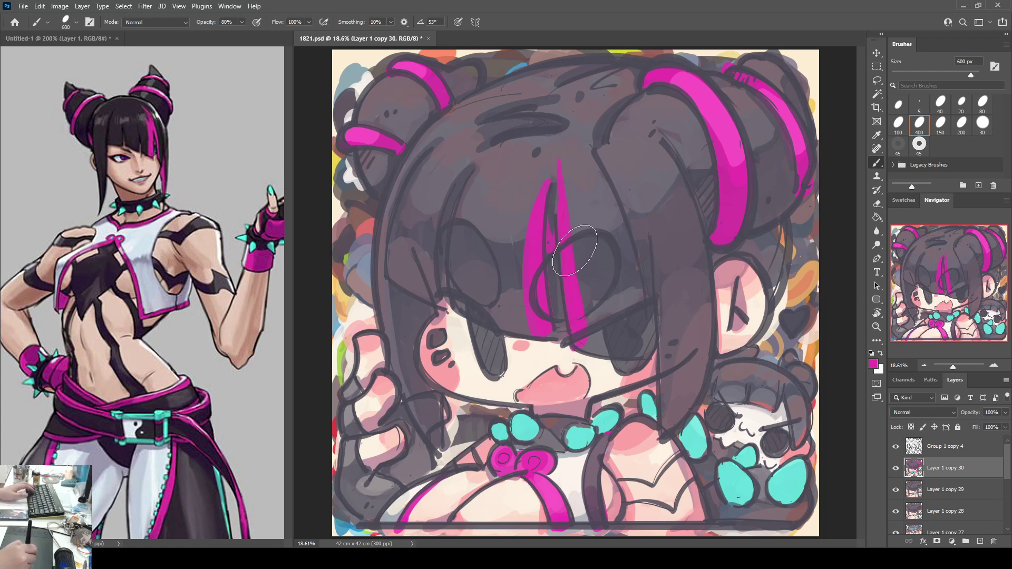
key("ctrl+z")
key("ctrl+z")
key("ctrl+z")
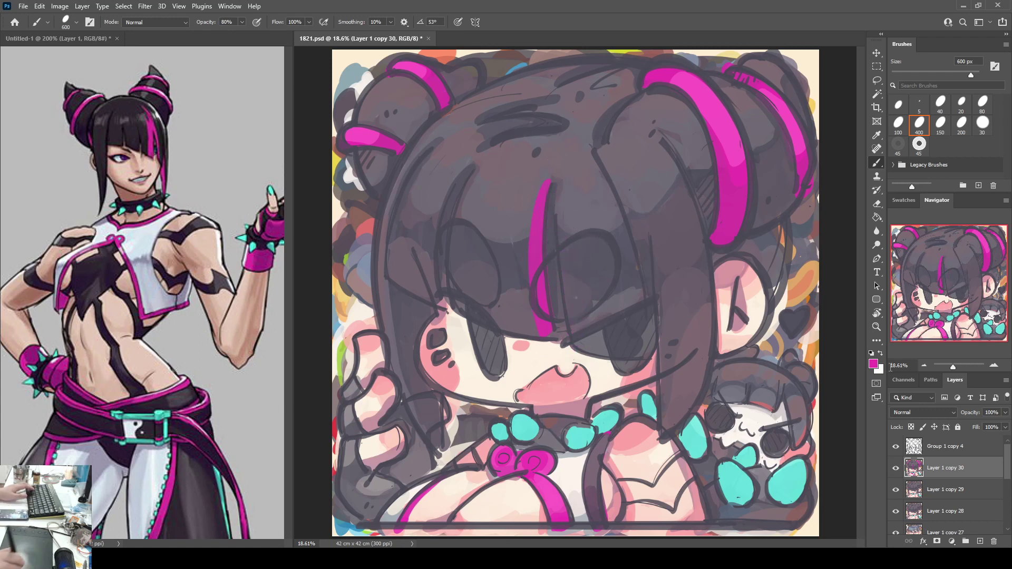
key("ctrl+z")
Step: Add a new layer above the paint layer and paint two tapering magenta streaks down the centre of the fighter's bangs
left_click(979, 541)
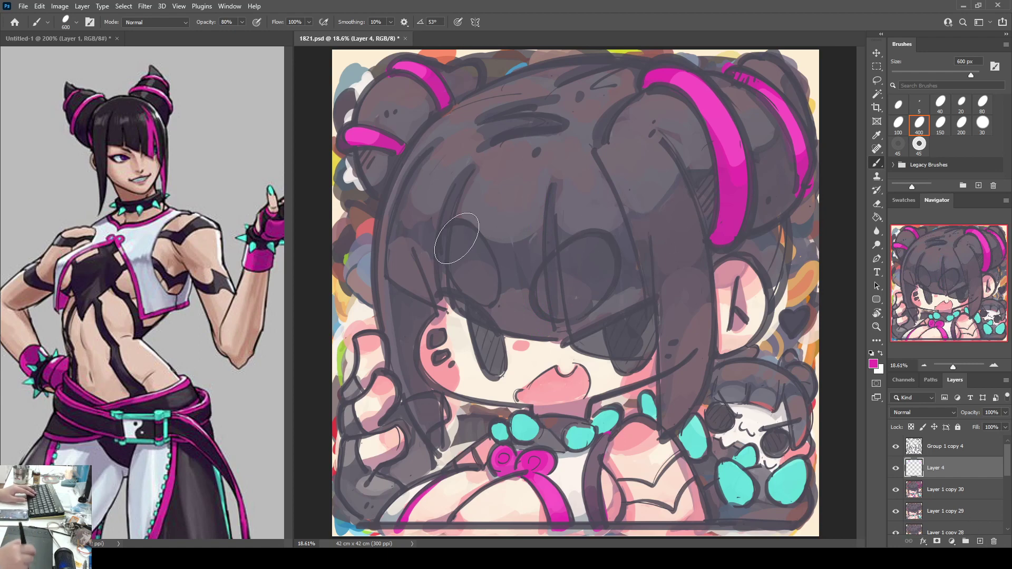
left_click(217, 259)
left_click_drag(931, 286, 966, 281)
left_click(723, 252)
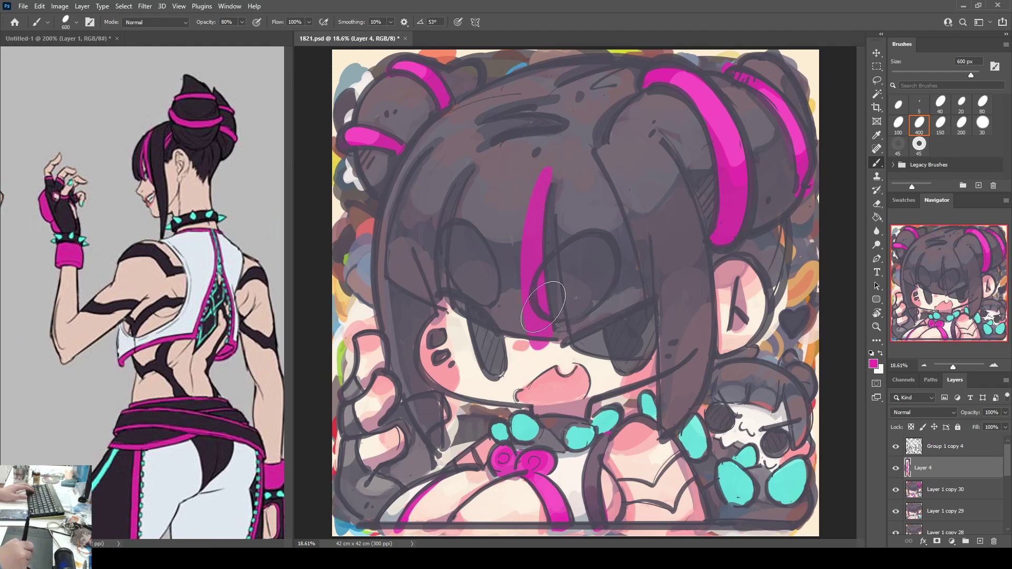
left_click_drag(553, 170, 545, 331)
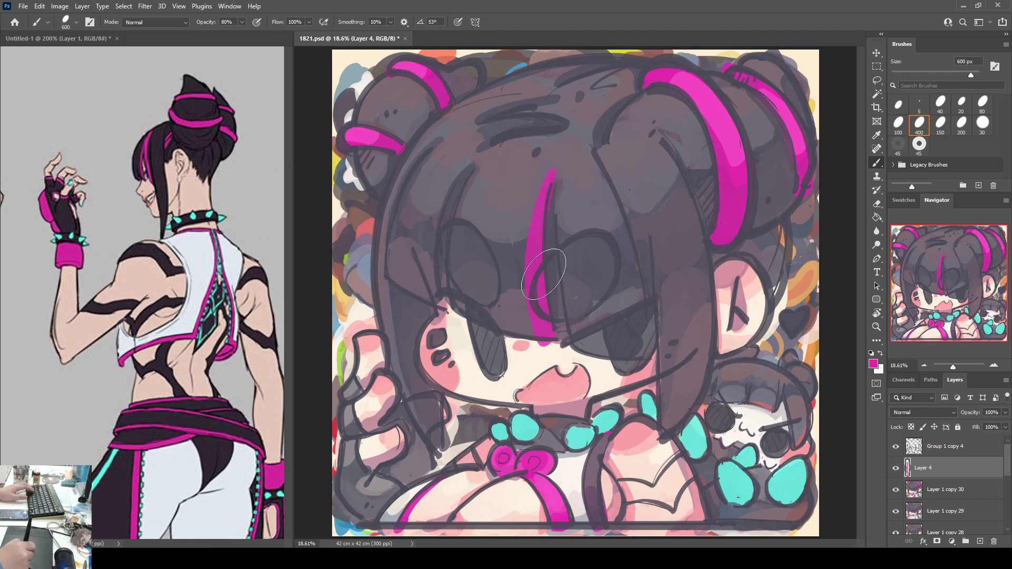
key("ctrl+z")
left_click_drag(554, 167, 547, 332)
mouse_move(559, 177)
left_mouse_down()
mouse_move(565, 169)
mouse_move(590, 349)
mouse_move(570, 255)
mouse_move(566, 336)
mouse_move(555, 347)
left_mouse_up()
Step: Reset the canvas rotation and erase the end of the magenta streak that spills past the bangs onto the face
key("r")
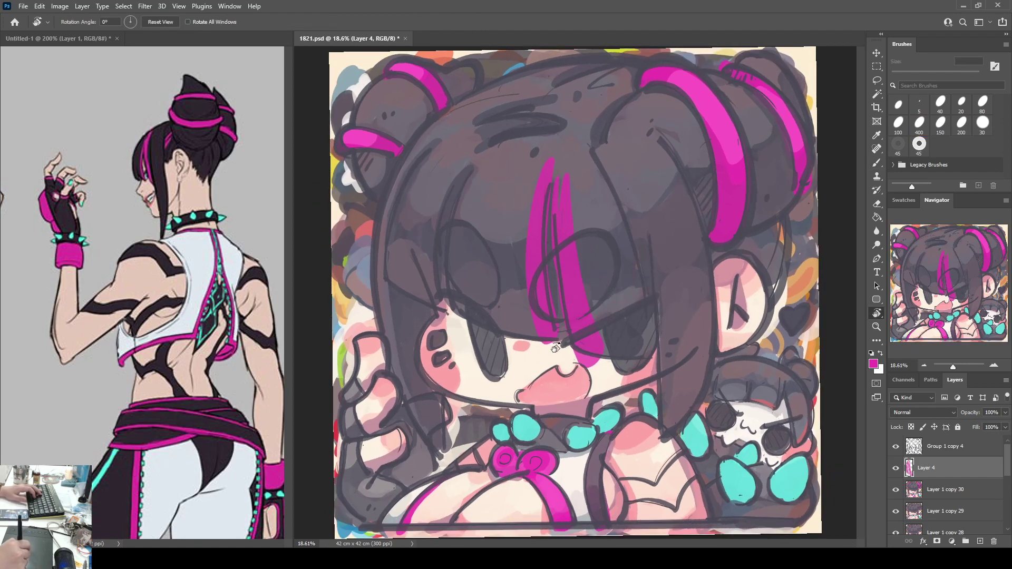
left_click(166, 22)
key("e")
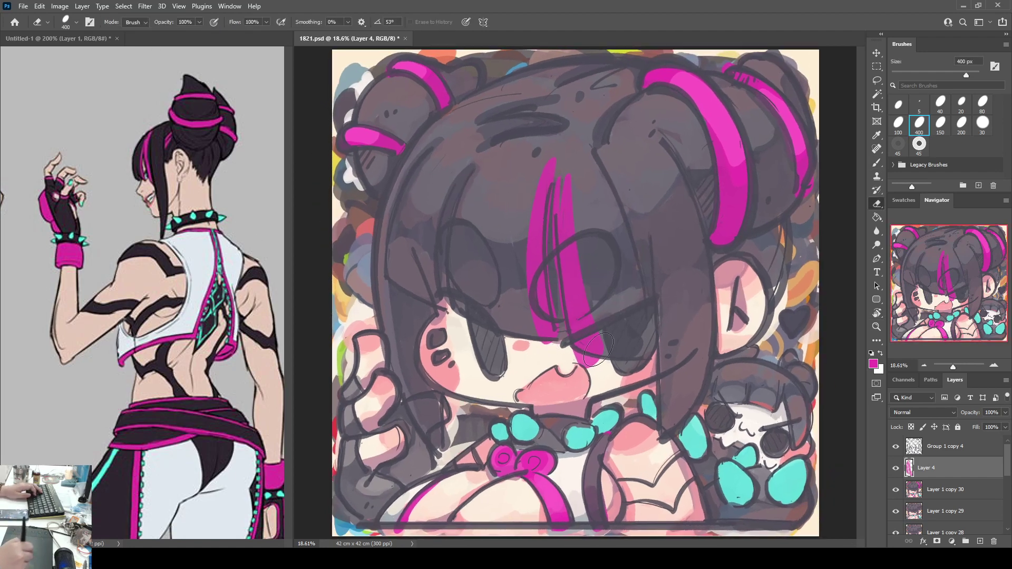
left_click_drag(557, 349, 602, 367)
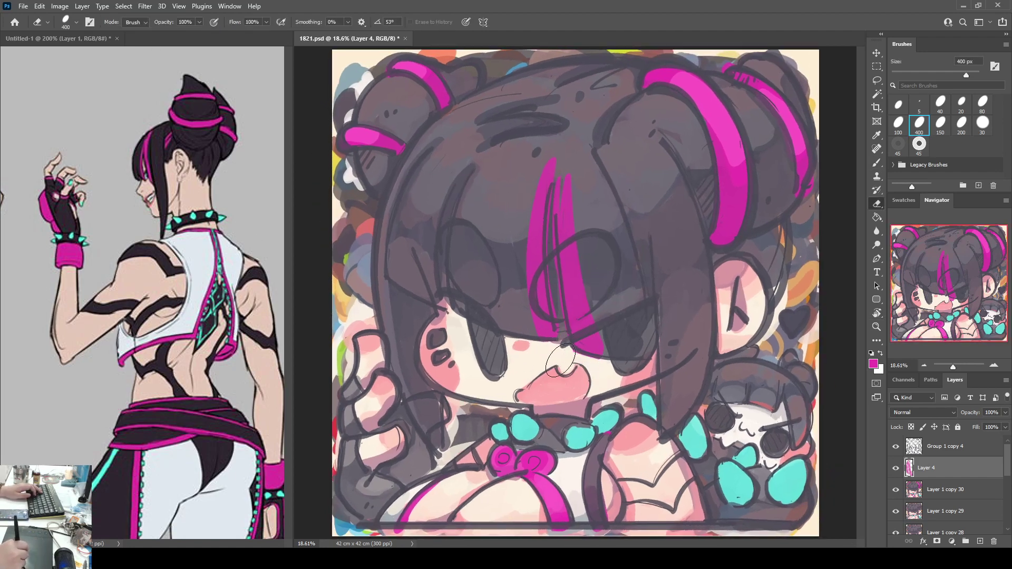
Step: Check the streak against the reference character's front view and make Layer 1 copy 30 the active paint layer
key("b")
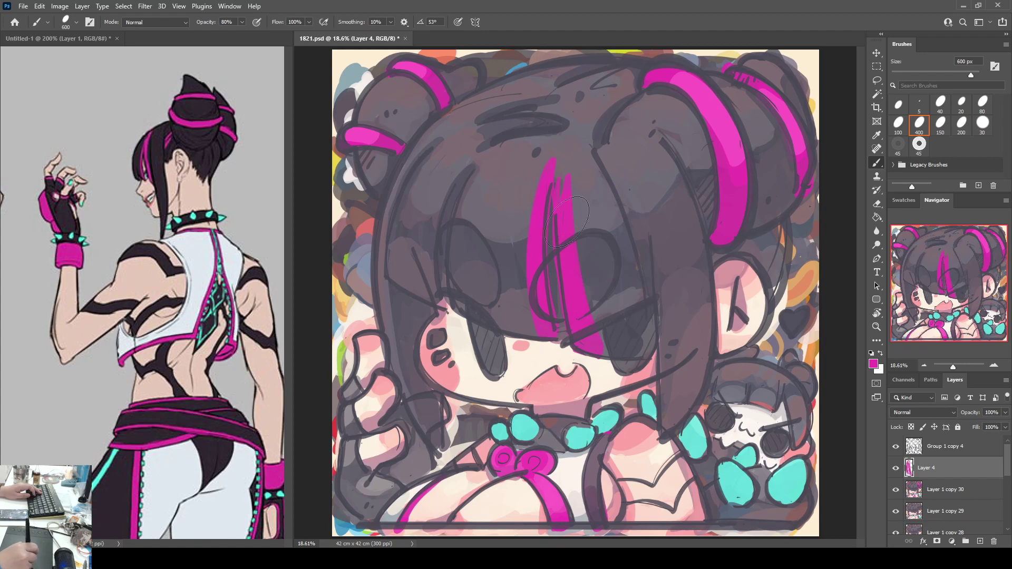
left_click(264, 322)
left_click_drag(264, 322, 540, 325)
key("ctrl+Tab")
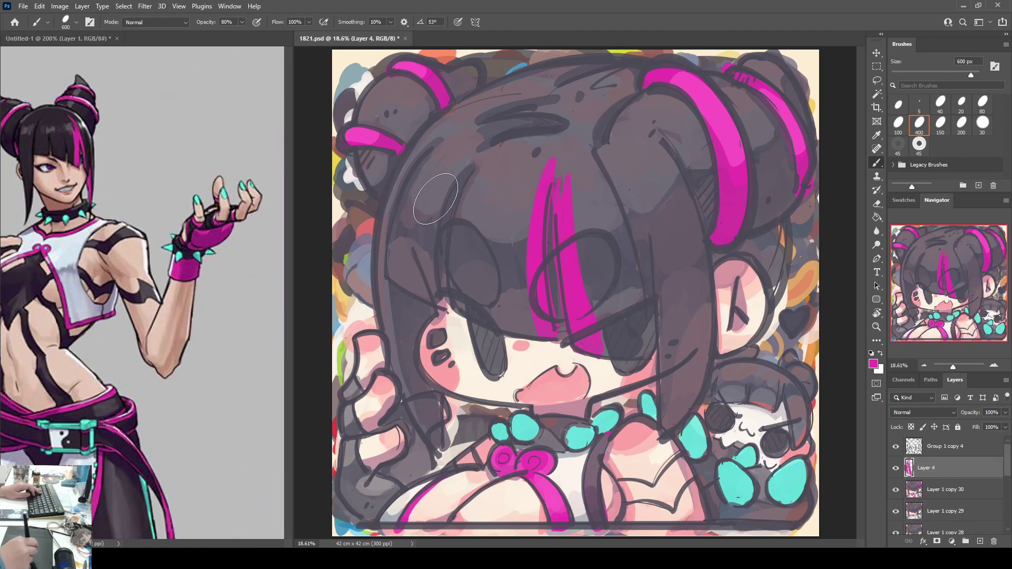
left_click_drag(524, 181, 526, 332)
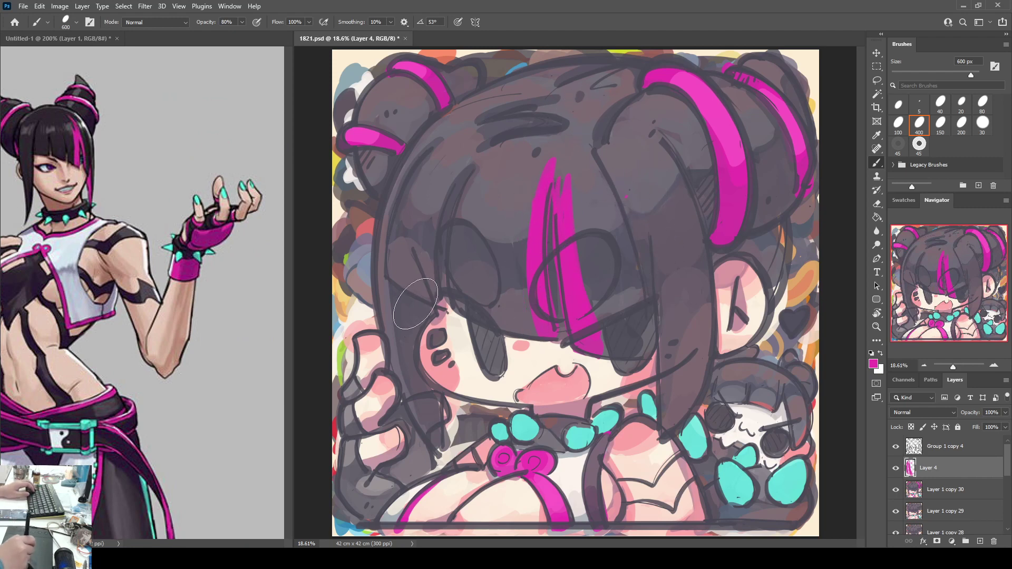
key("alt+bracketleft")
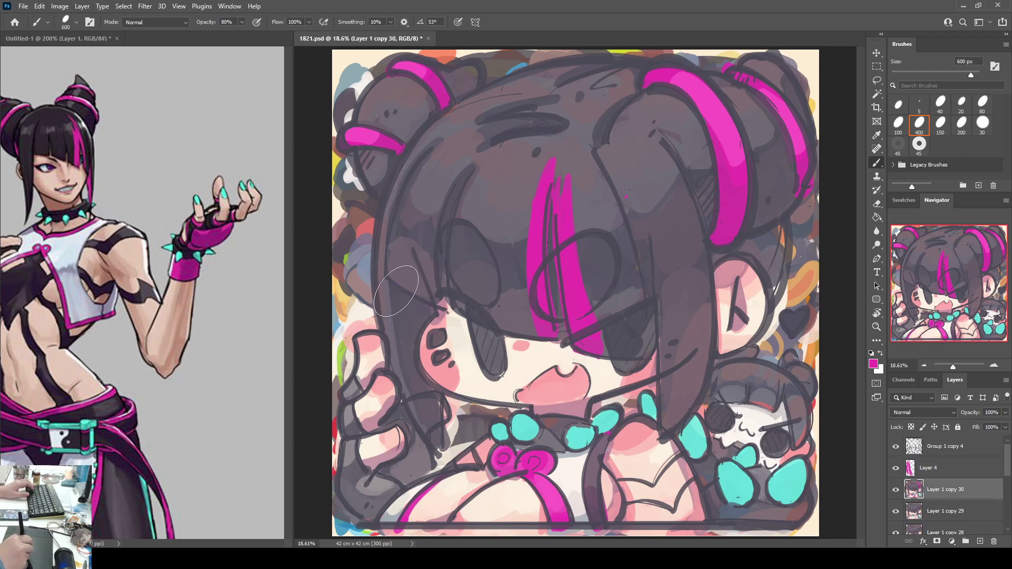
Step: Paint the lower part of the side lock beside the patterned cheek magenta and tidy its edges with sampled hair grey
left_click_drag(394, 289, 436, 441)
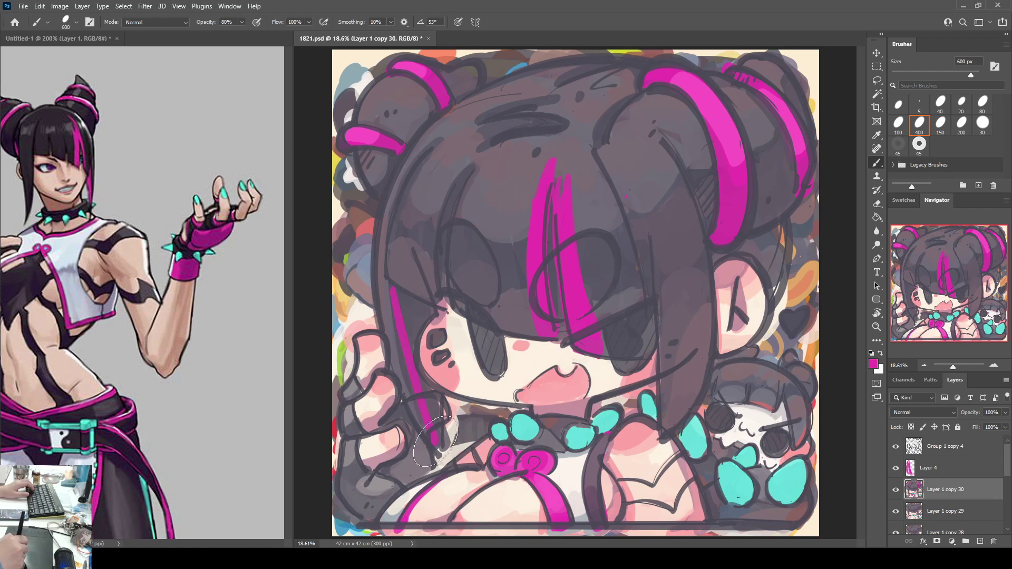
key("ctrl+z")
left_click_drag(393, 288, 437, 451)
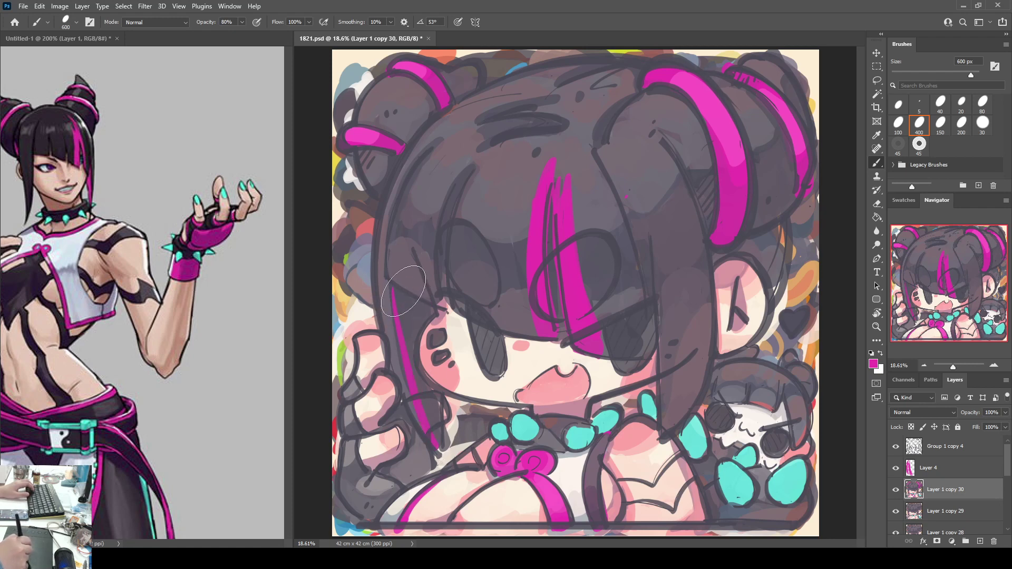
mouse_move(396, 290)
left_mouse_down()
mouse_move(427, 308)
mouse_move(407, 298)
mouse_move(408, 320)
mouse_move(428, 312)
mouse_move(410, 322)
mouse_move(437, 448)
mouse_move(430, 408)
left_mouse_up()
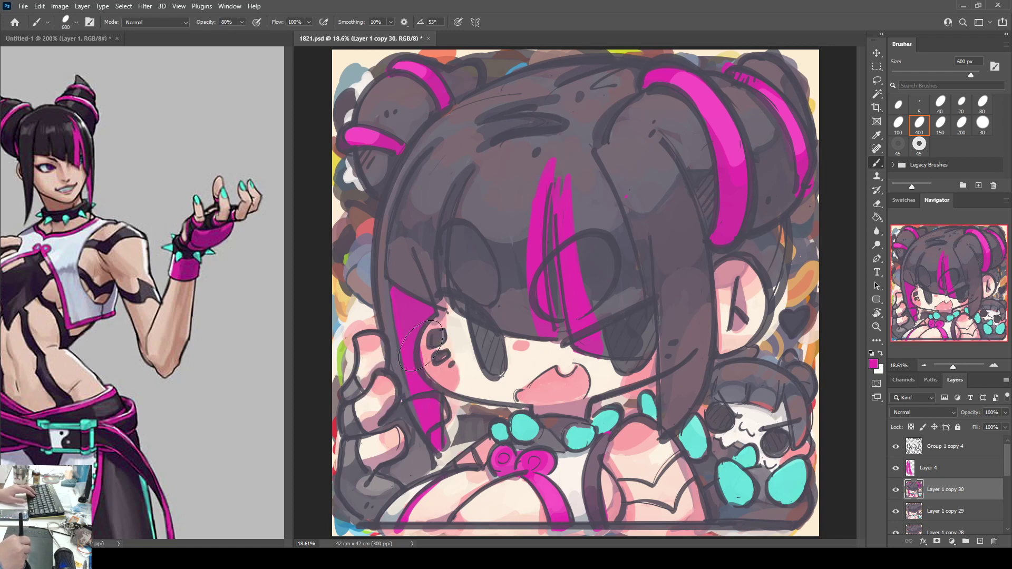
left_click(424, 356, "alt")
left_click(392, 285, "alt")
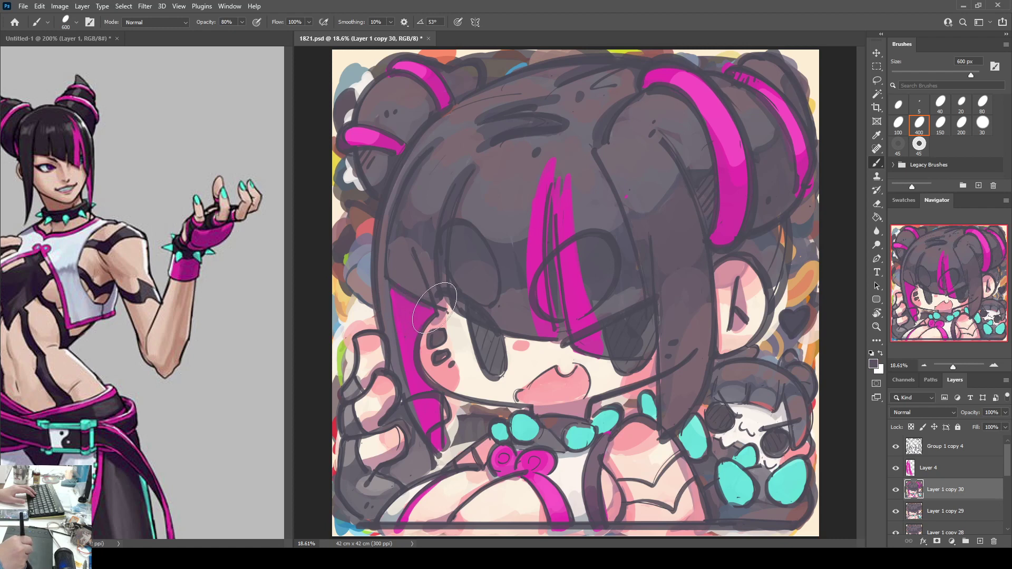
mouse_move(421, 331)
left_mouse_down()
mouse_move(438, 450)
mouse_move(430, 430)
left_mouse_up()
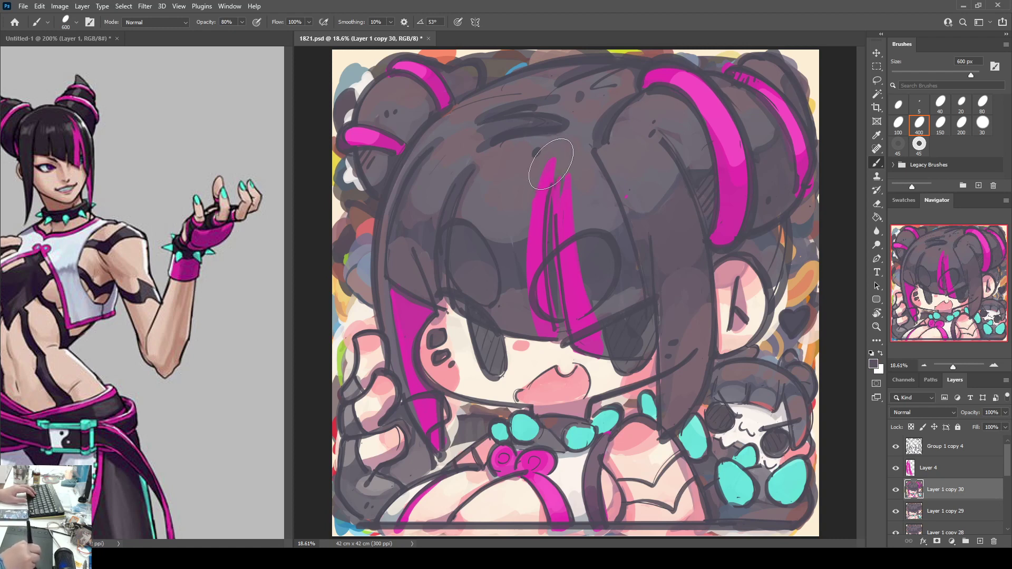
Step: Merge Layer 4 into Layer 1 copy 30 and reshape the magenta streak in the bangs with a higher pointed tip
left_click(917, 473)
key("ctrl+e")
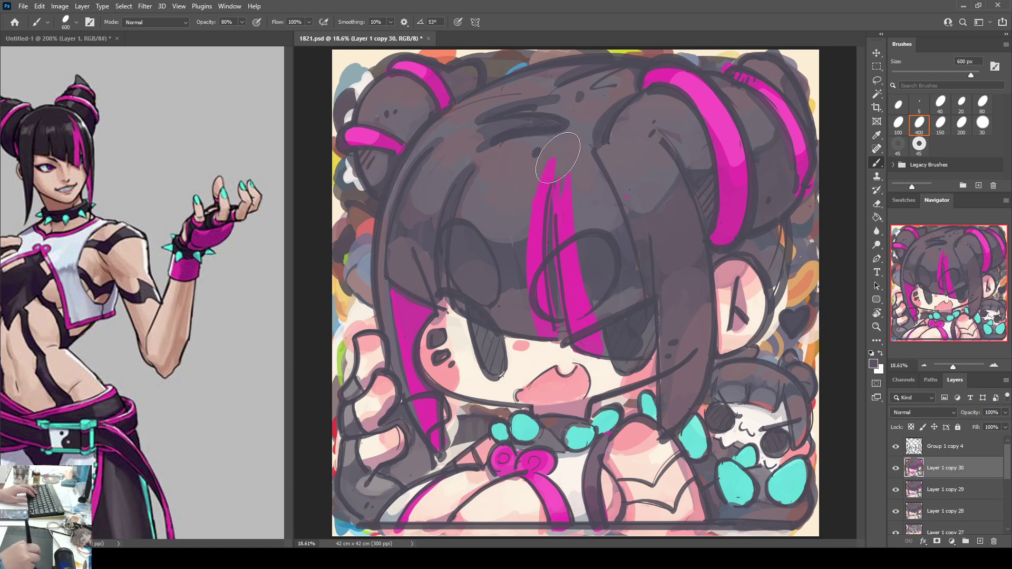
mouse_move(551, 157)
left_mouse_down()
mouse_move(529, 281)
mouse_move(540, 336)
mouse_move(554, 332)
mouse_move(554, 174)
mouse_move(561, 182)
mouse_move(568, 170)
mouse_move(578, 254)
mouse_move(610, 350)
left_mouse_up()
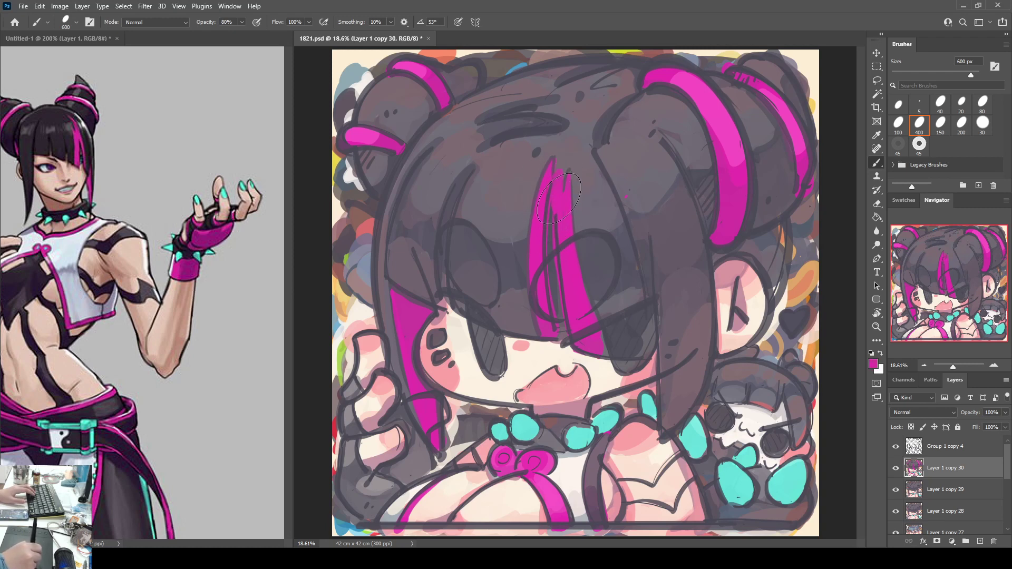
left_click_drag(558, 208, 570, 128)
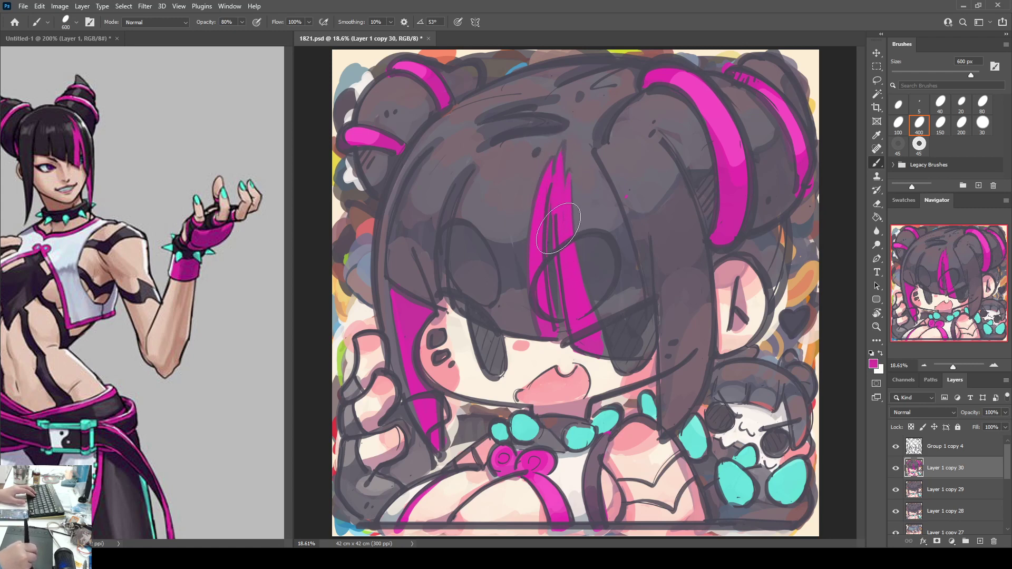
Step: Separate the bangs' magenta streak into two strands with a sampled dark hair colour and touch up its magenta tip
left_click(552, 238, "alt")
left_click_drag(557, 203, 560, 316)
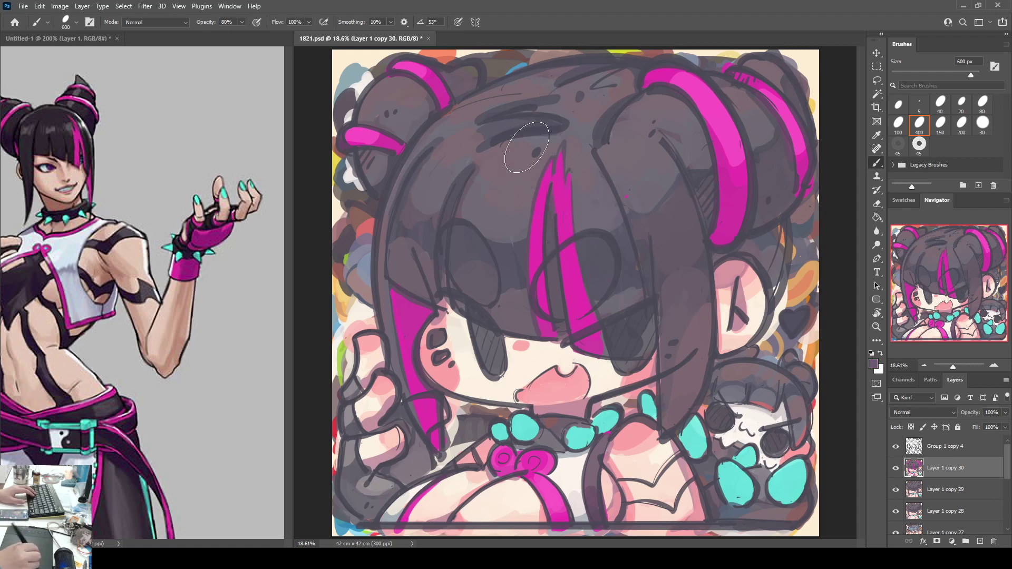
left_click(561, 191, "alt")
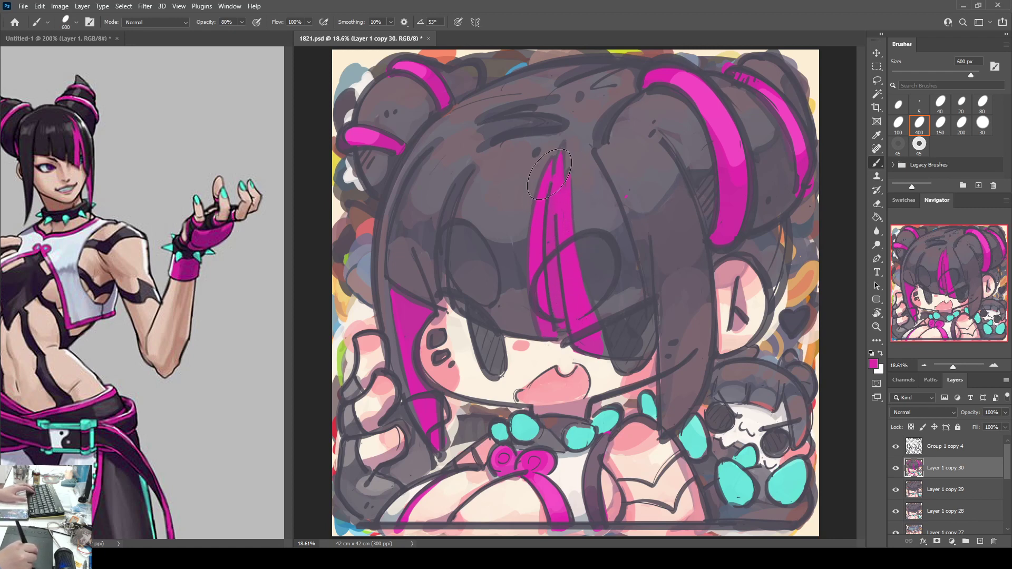
key("ctrl+z")
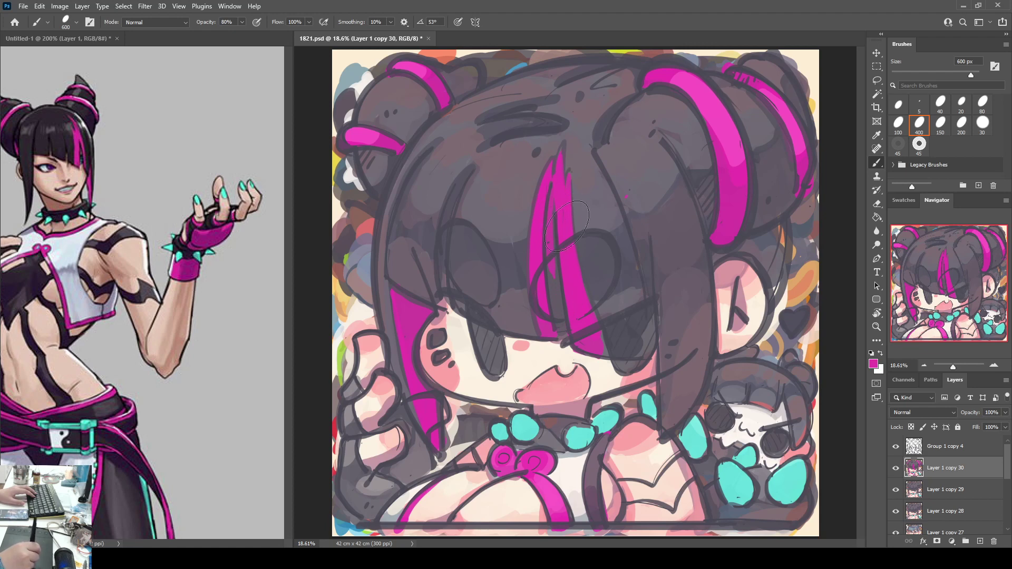
left_click_drag(561, 167, 566, 147)
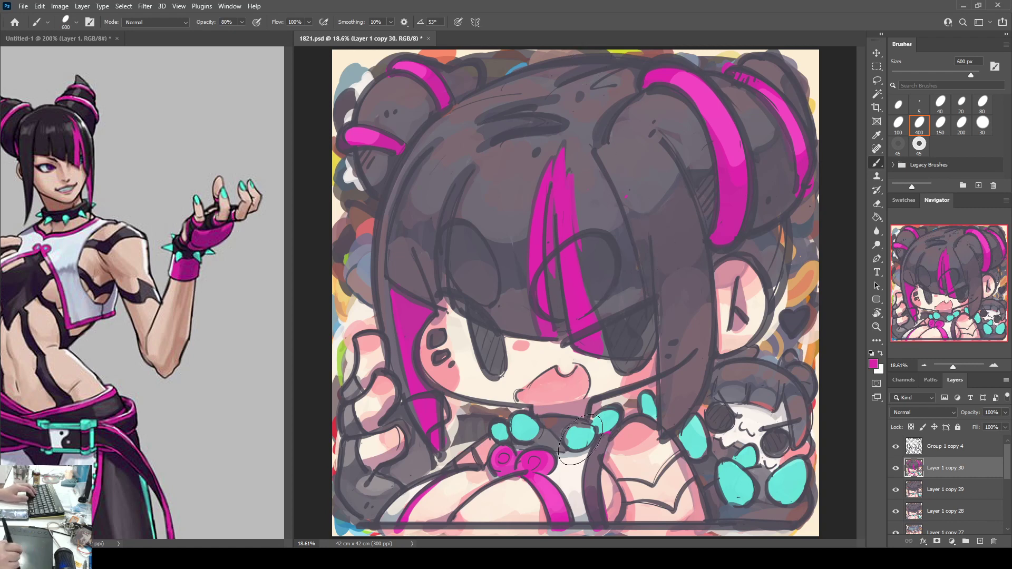
Step: Add lighter pink strokes to the bow on the chest and the ribbon trim below it
left_click(602, 331, "alt")
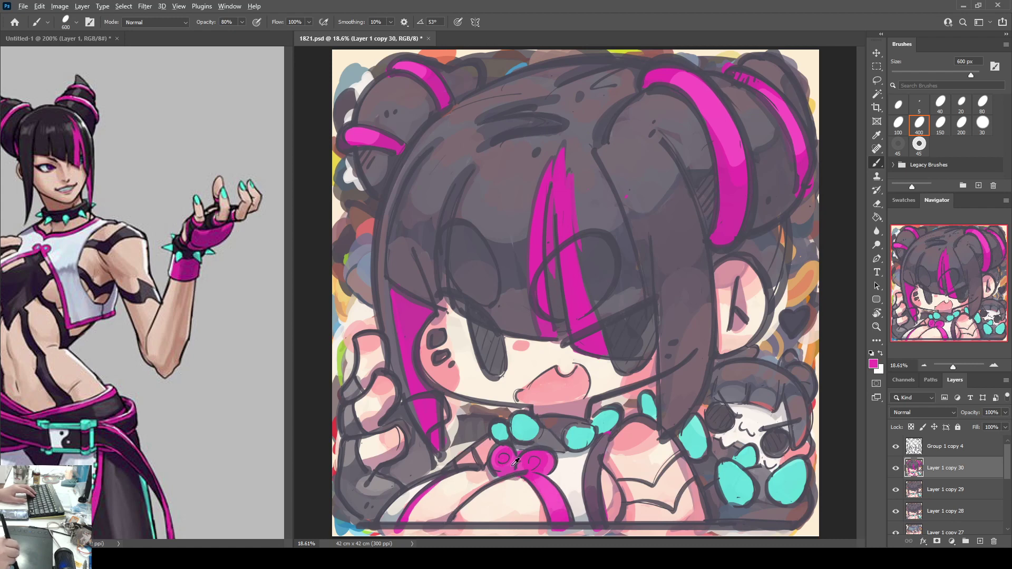
mouse_move(516, 456)
left_mouse_down()
mouse_move(543, 474)
mouse_move(532, 501)
mouse_move(559, 505)
left_mouse_up()
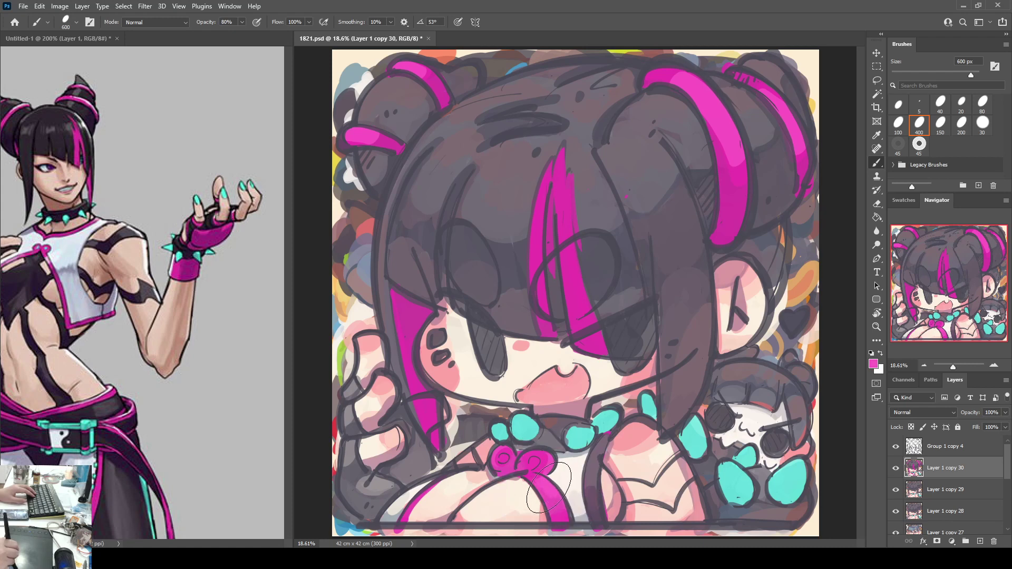
Step: Shade the teal spikes on the collar and around the small doll with a bluer teal
left_click(789, 481, "alt")
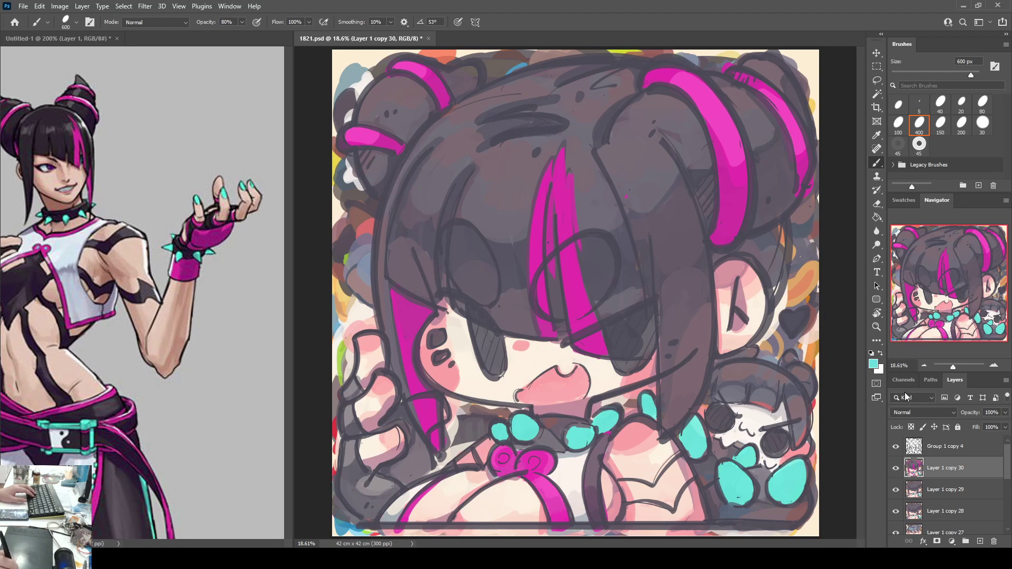
key("i")
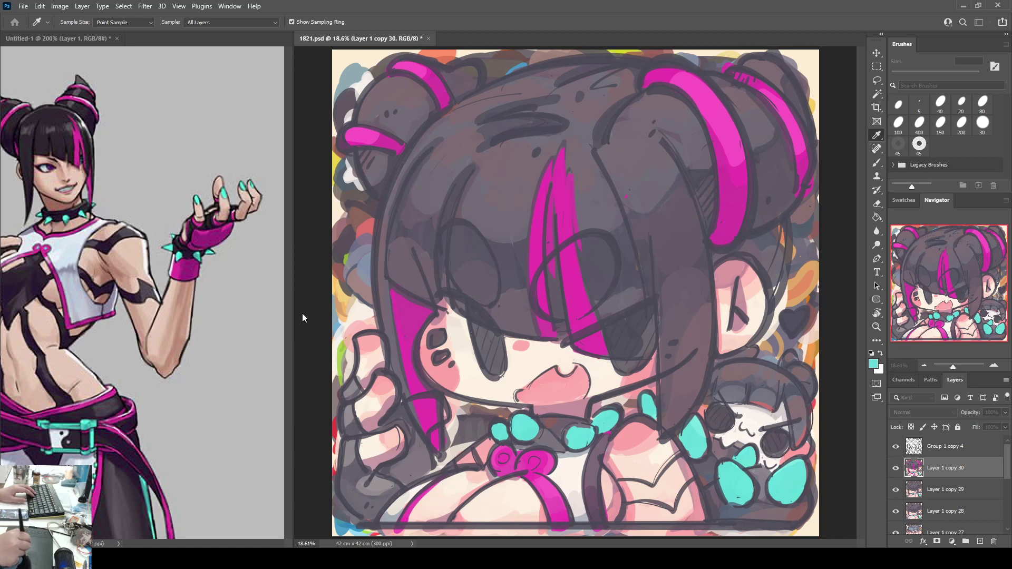
key("b")
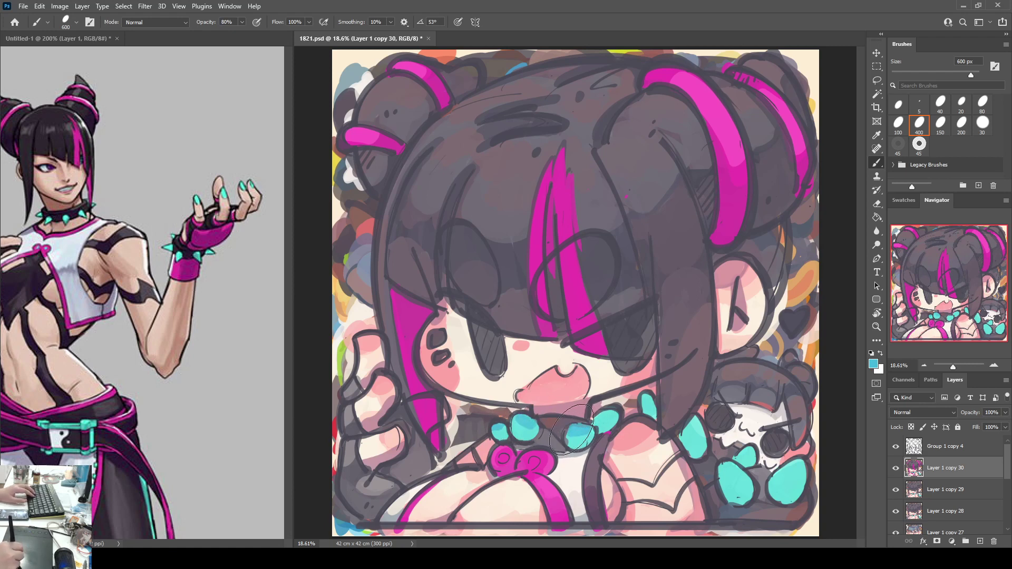
left_click(570, 437, "alt")
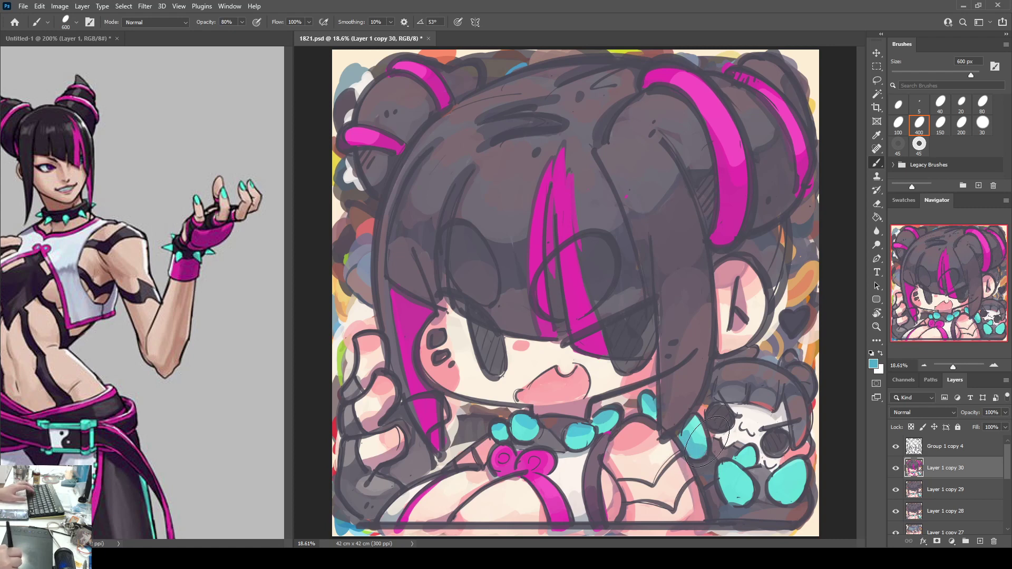
left_click_drag(686, 443, 692, 455)
left_click_drag(737, 482, 728, 490)
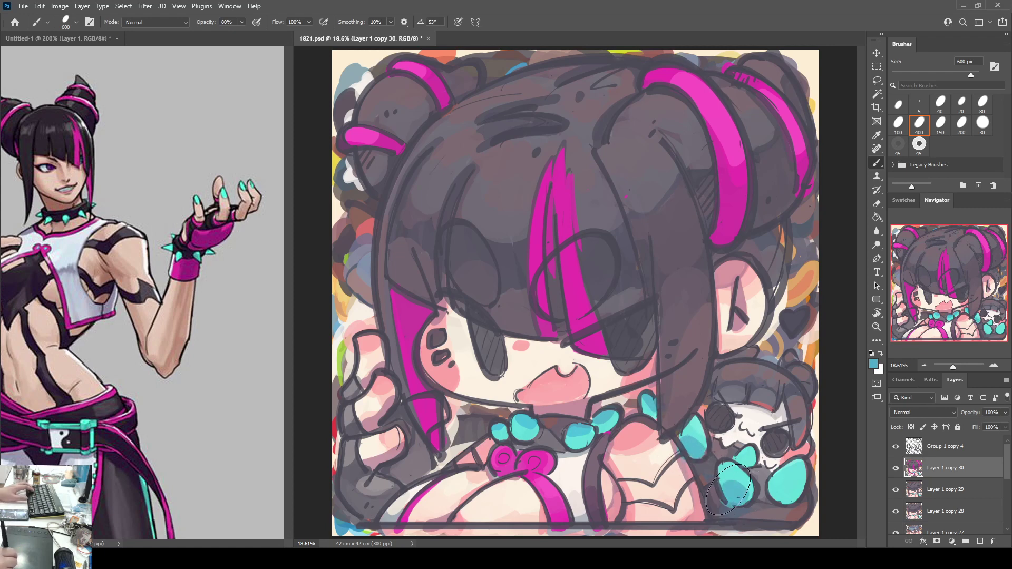
left_click_drag(793, 494, 787, 490)
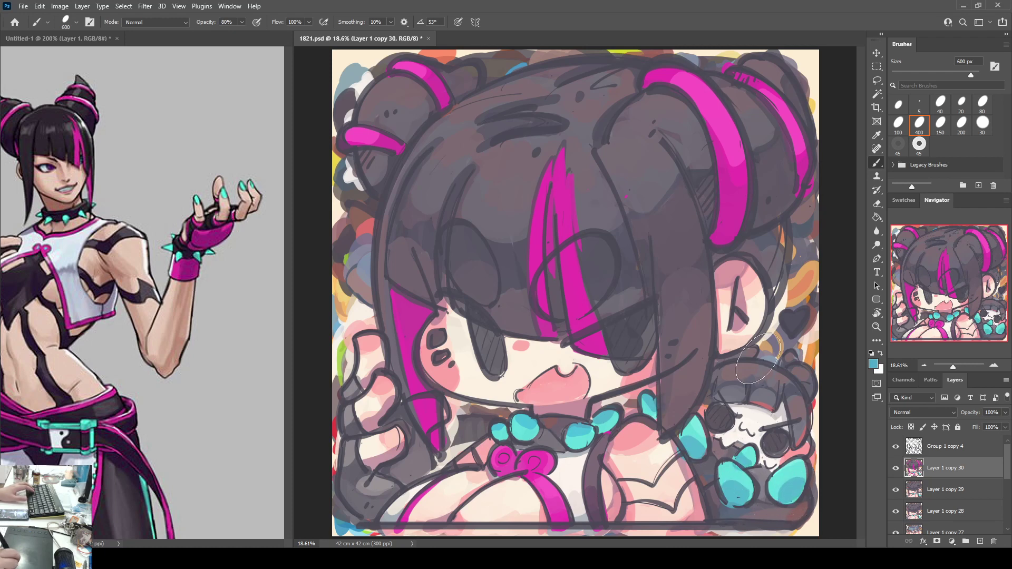
Step: Add darker slate-blue shadows to the teal spikes with a 250 px brush and blend them with sampled blue
key("i")
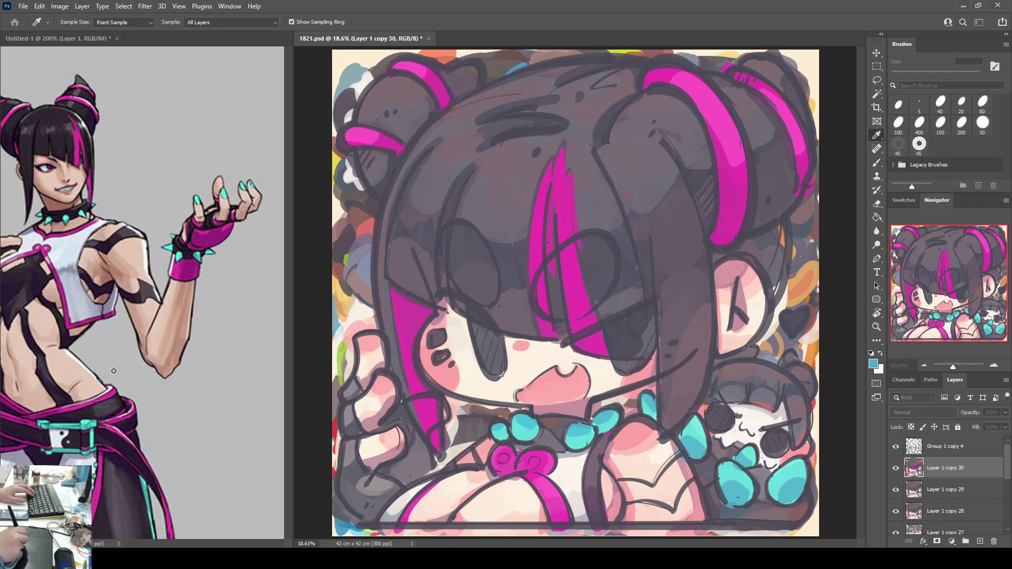
left_click(295, 317)
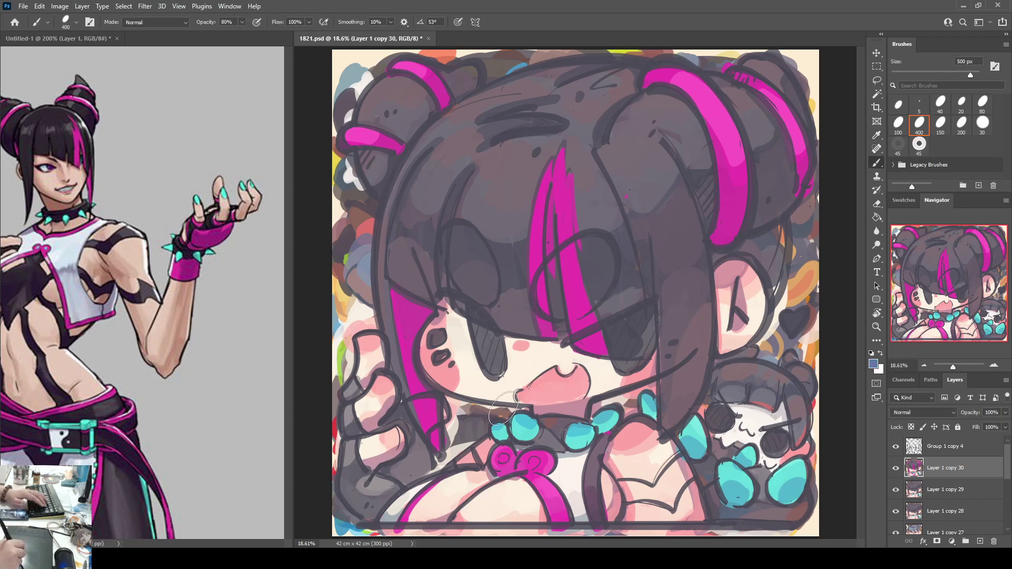
key("bracketleft")
key("bracketleft")
key("bracketleft")
key("bracketleft")
key("bracketleft")
key("bracketleft")
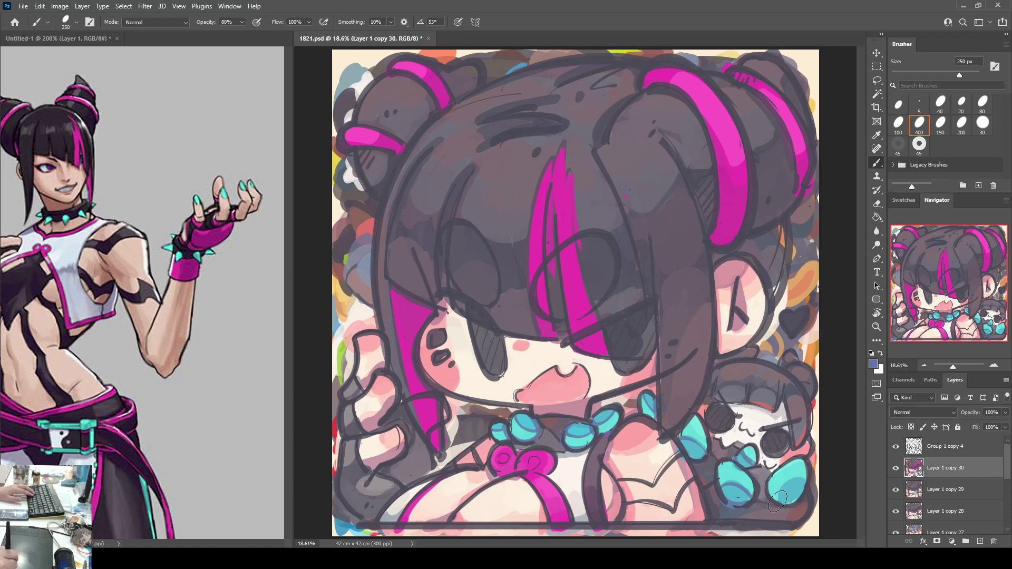
left_click(745, 463, "alt")
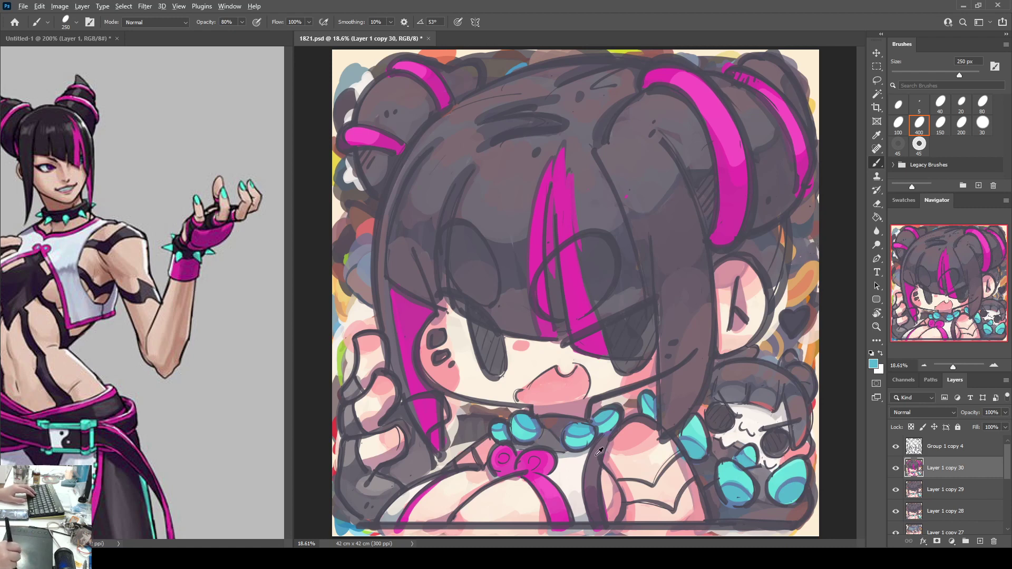
Step: Fill the pointed strap on the upper arm with dark purple-grey using a 400 px brush and clean its edges
key("]")
key("]")
key("]")
key("]")
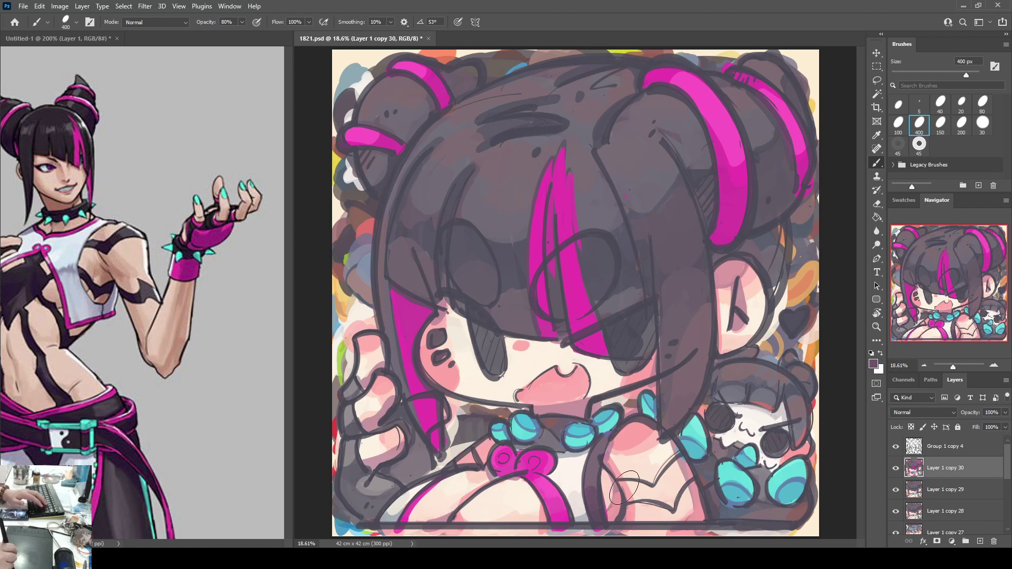
mouse_move(623, 486)
left_mouse_down()
mouse_move(651, 494)
mouse_move(636, 497)
mouse_move(671, 496)
mouse_move(677, 462)
mouse_move(666, 499)
mouse_move(685, 475)
mouse_move(671, 503)
mouse_move(681, 468)
mouse_move(688, 477)
mouse_move(618, 483)
mouse_move(657, 486)
mouse_move(674, 464)
left_mouse_up()
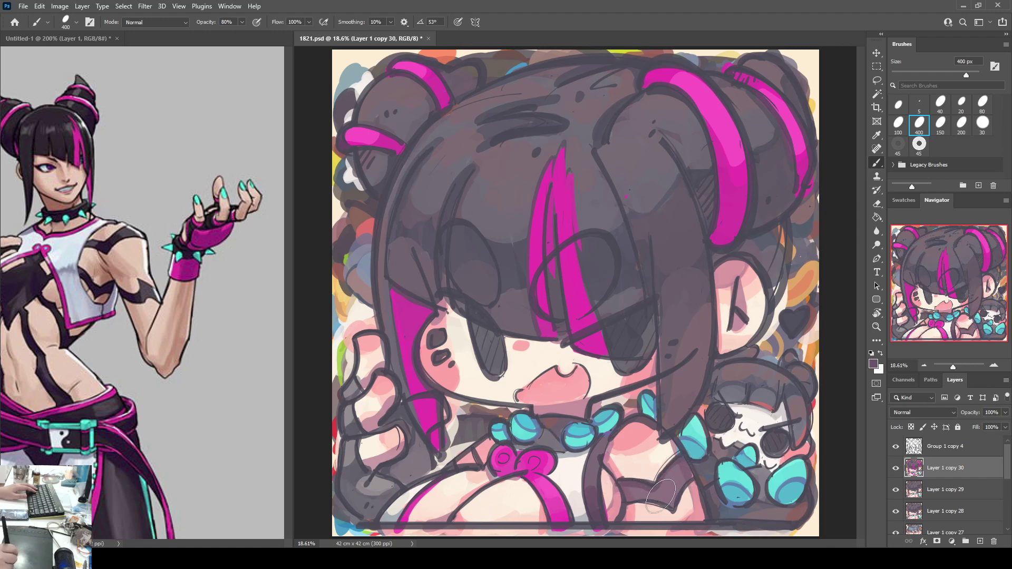
left_click_drag(627, 488, 634, 490)
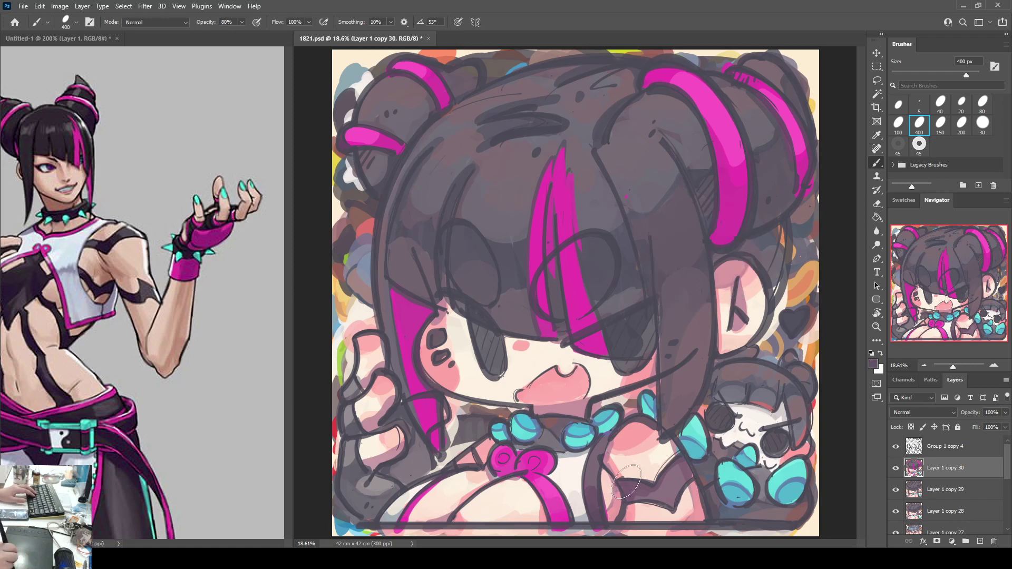
left_click_drag(633, 496, 661, 496)
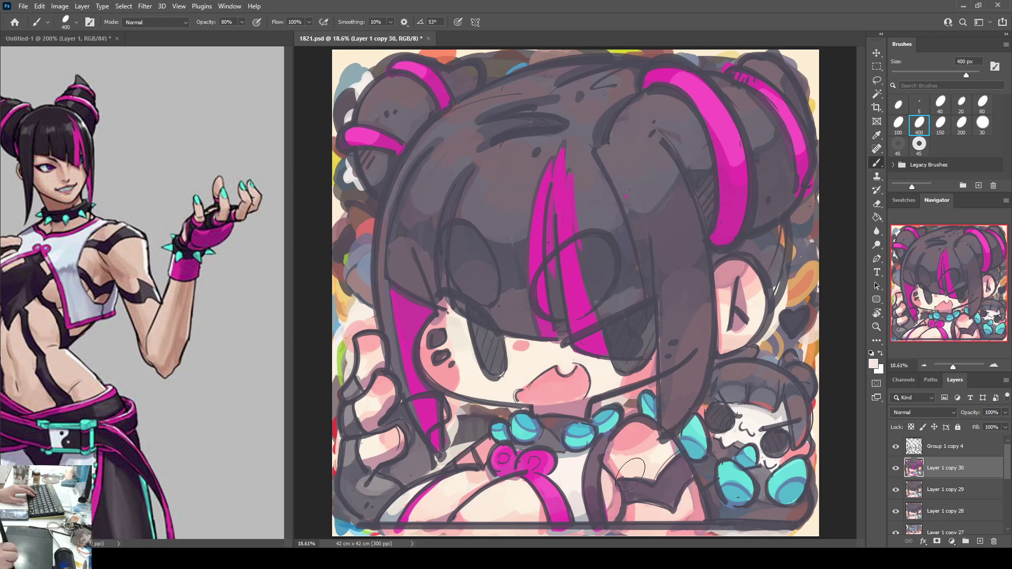
left_click(641, 492, "alt")
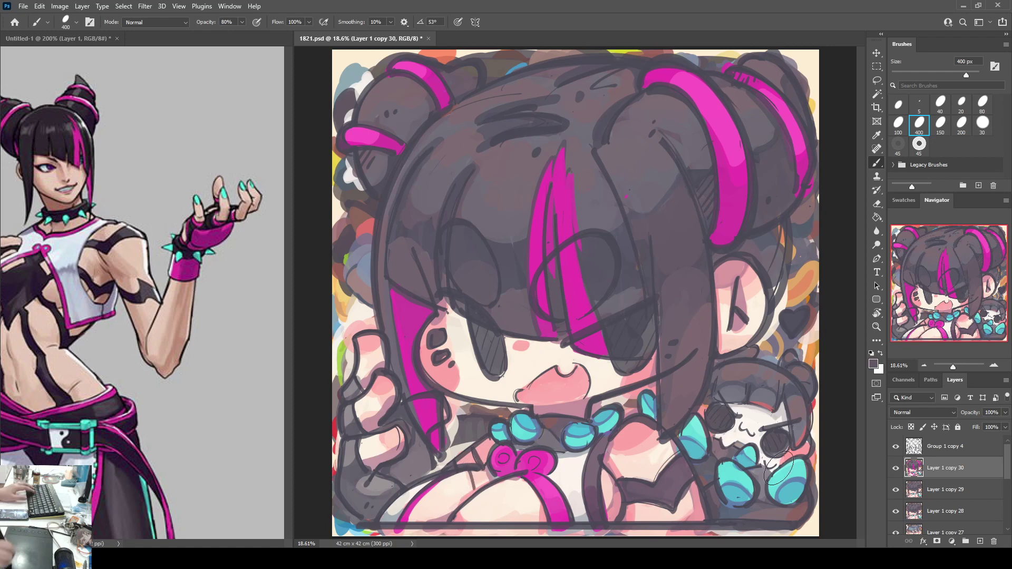
Step: Add a new empty layer above Layer 1 copy 30, duplicate Layer 1 copy 30, and make the empty layer active
left_click(982, 541)
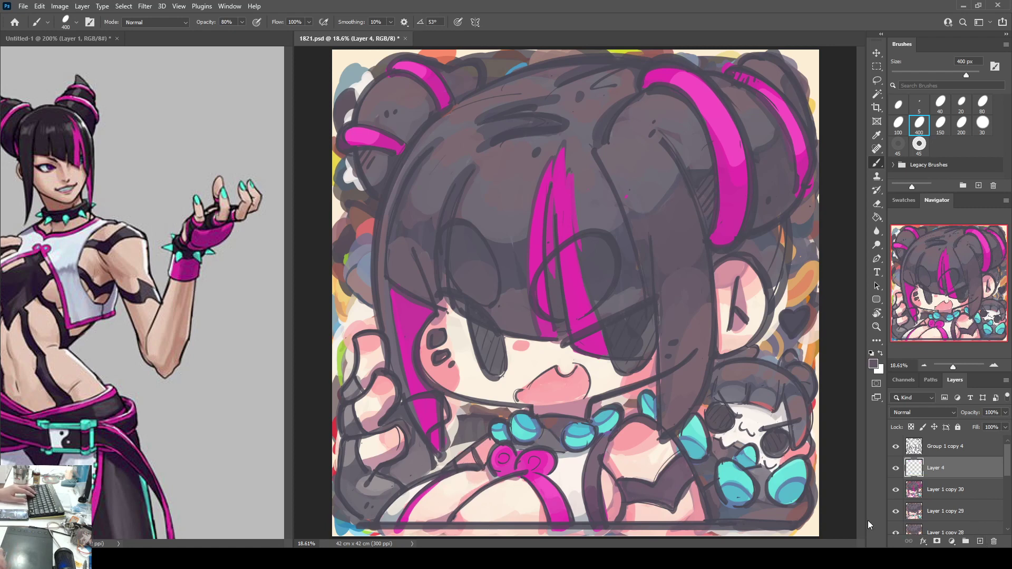
left_click(936, 491)
key("ctrl+j")
left_click(926, 474)
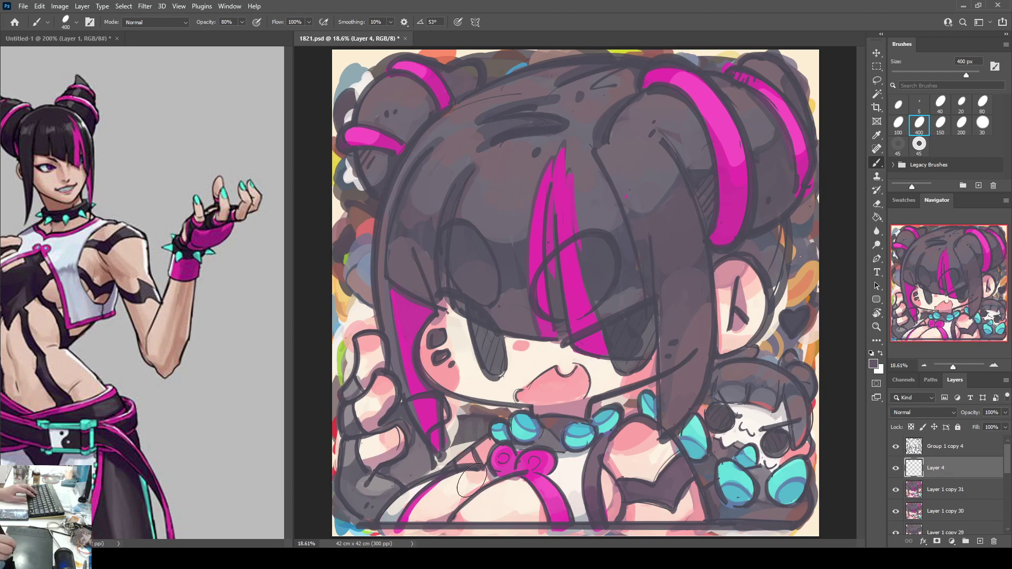
Step: Paint a dark purple-grey strap across the chest below the bow, checking the reference figure's outfit, and refine it with sampled colours
left_click(112, 420)
left_click_drag(111, 420, 204, 398)
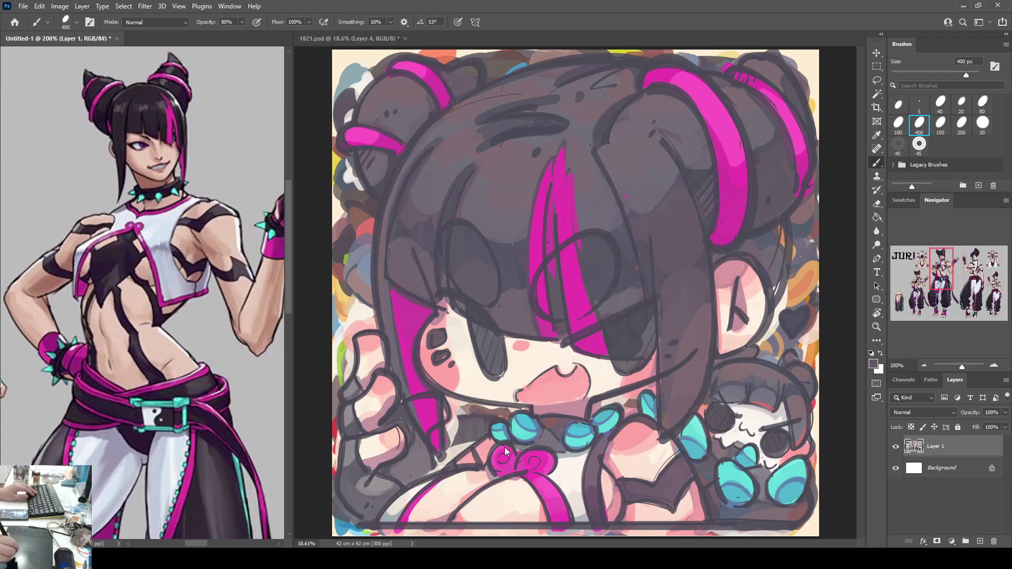
left_click(504, 446)
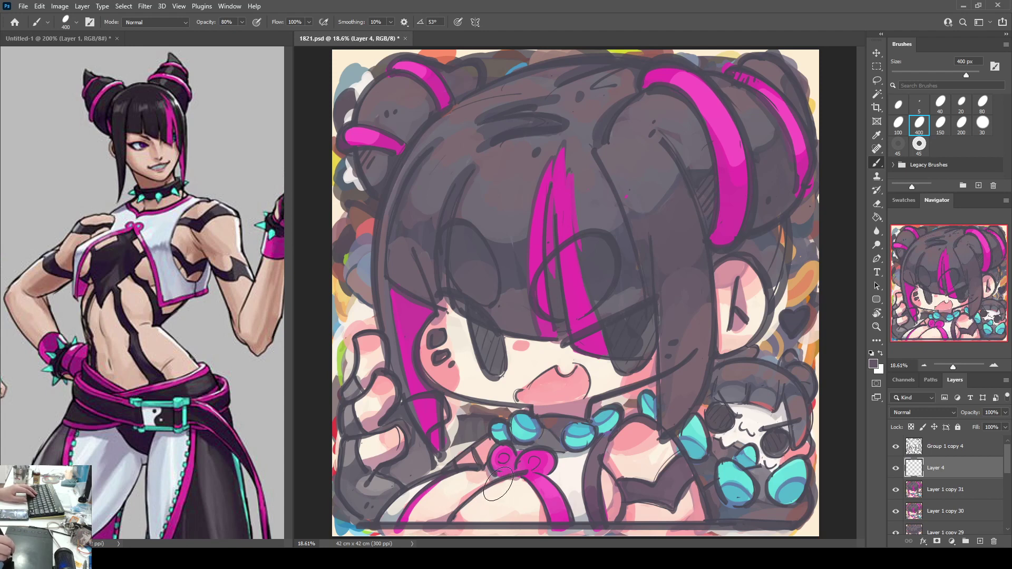
mouse_move(475, 486)
left_mouse_down()
mouse_move(449, 493)
mouse_move(436, 515)
mouse_move(507, 486)
mouse_move(499, 486)
mouse_move(512, 495)
mouse_move(470, 530)
mouse_move(462, 496)
mouse_move(472, 491)
mouse_move(445, 496)
mouse_move(443, 519)
mouse_move(470, 504)
mouse_move(483, 516)
mouse_move(503, 488)
mouse_move(484, 518)
mouse_move(503, 504)
left_mouse_up()
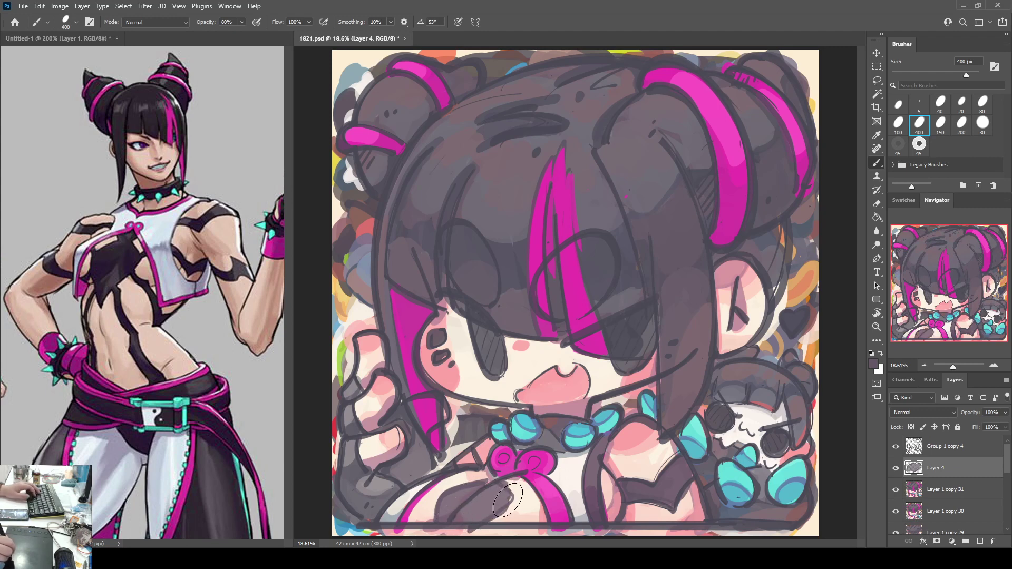
left_click(494, 503, "alt")
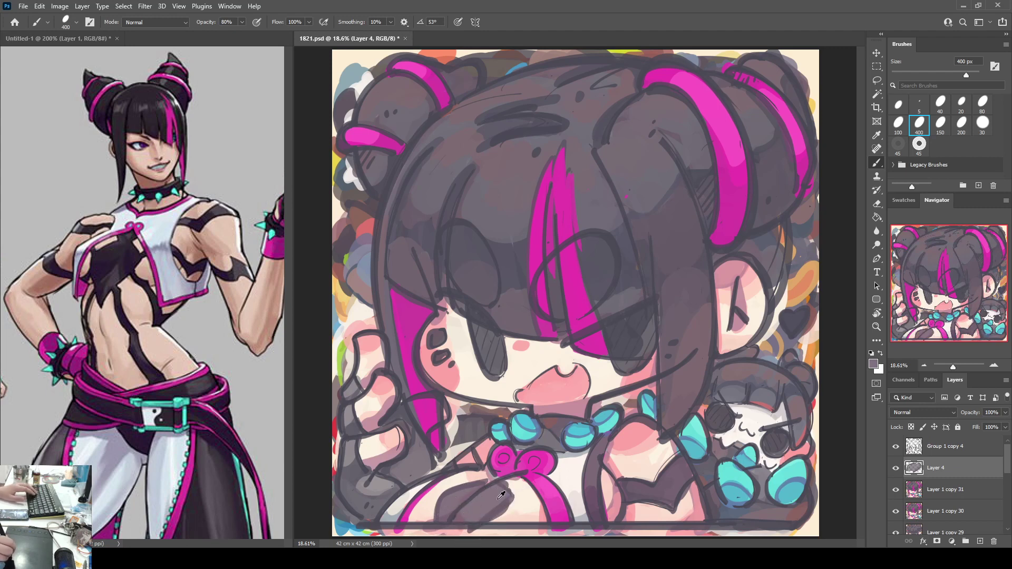
mouse_move(482, 517)
left_mouse_down()
mouse_move(509, 496)
mouse_move(488, 514)
mouse_move(509, 507)
left_mouse_up()
left_click(518, 484, "alt")
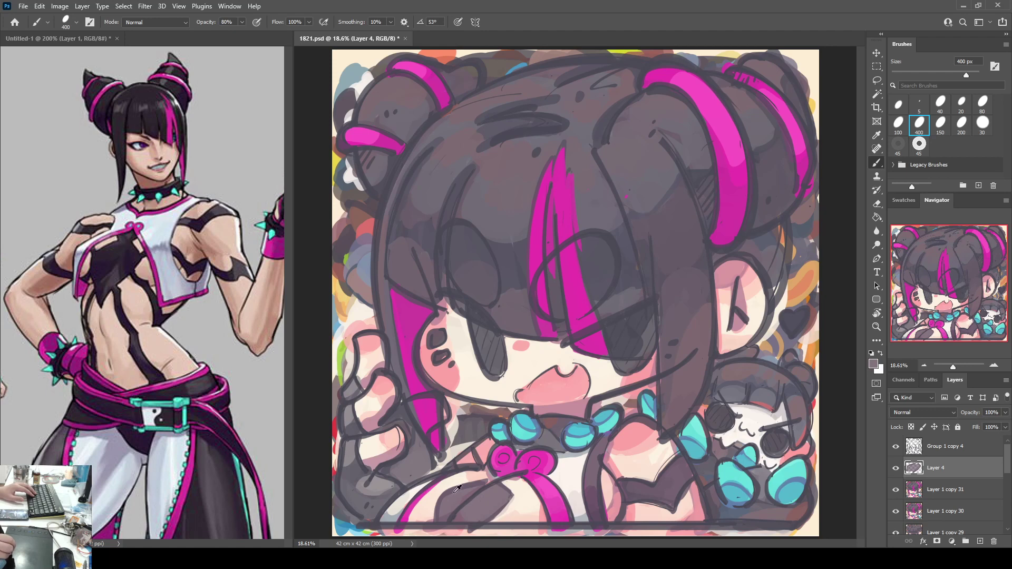
left_click_drag(468, 490, 476, 488)
left_click(454, 488, "alt")
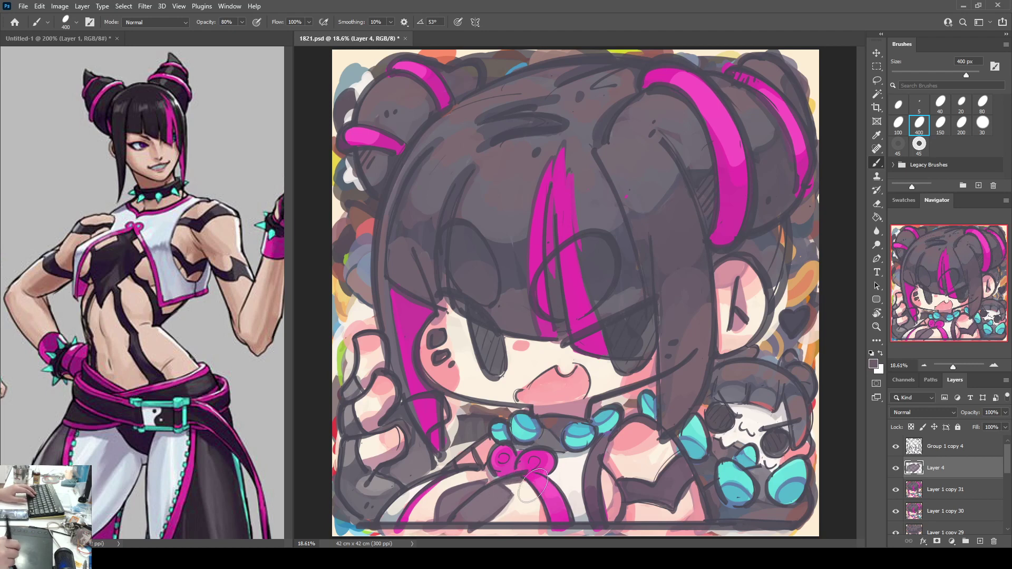
Step: Extend the dark strap across the white top towards the upper arm and erase the paint that spills over its edges
mouse_move(505, 509)
left_mouse_down()
mouse_move(598, 498)
mouse_move(634, 506)
left_mouse_up()
key("ctrl+z")
mouse_move(502, 504)
left_mouse_down()
mouse_move(544, 484)
mouse_move(611, 495)
left_mouse_up()
mouse_move(506, 500)
left_mouse_down()
mouse_move(551, 484)
mouse_move(616, 499)
left_mouse_up()
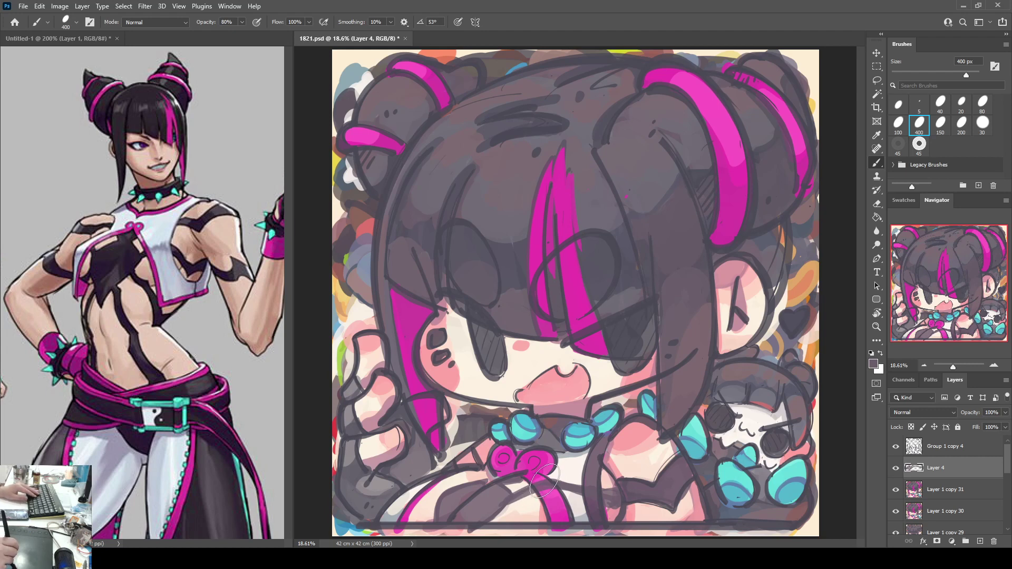
key("e")
mouse_move(565, 481)
left_mouse_down()
mouse_move(572, 473)
mouse_move(588, 508)
mouse_move(609, 484)
left_mouse_up()
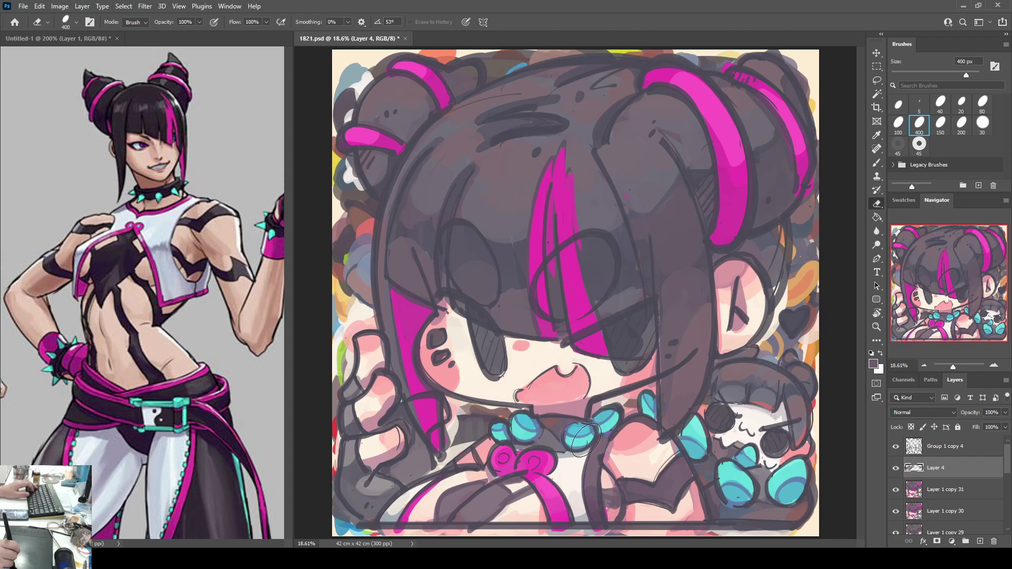
mouse_move(597, 485)
left_mouse_down()
mouse_move(617, 494)
mouse_move(606, 508)
mouse_move(625, 490)
mouse_move(606, 514)
mouse_move(623, 501)
left_mouse_up()
key("b")
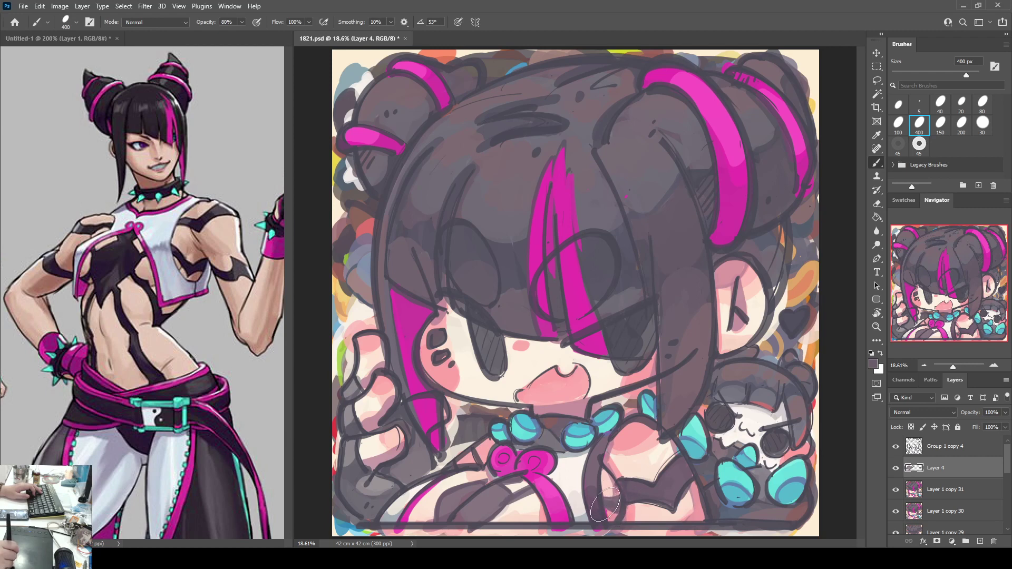
Step: Refine the chest straps by alternately painting and erasing, and add the crossing dark strap sections below the bow
key("e")
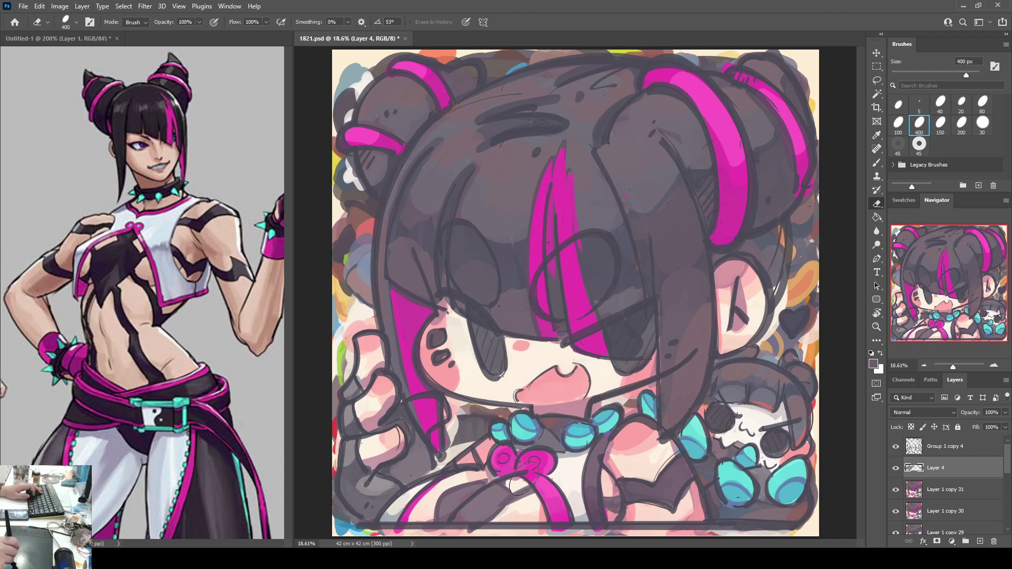
key("b")
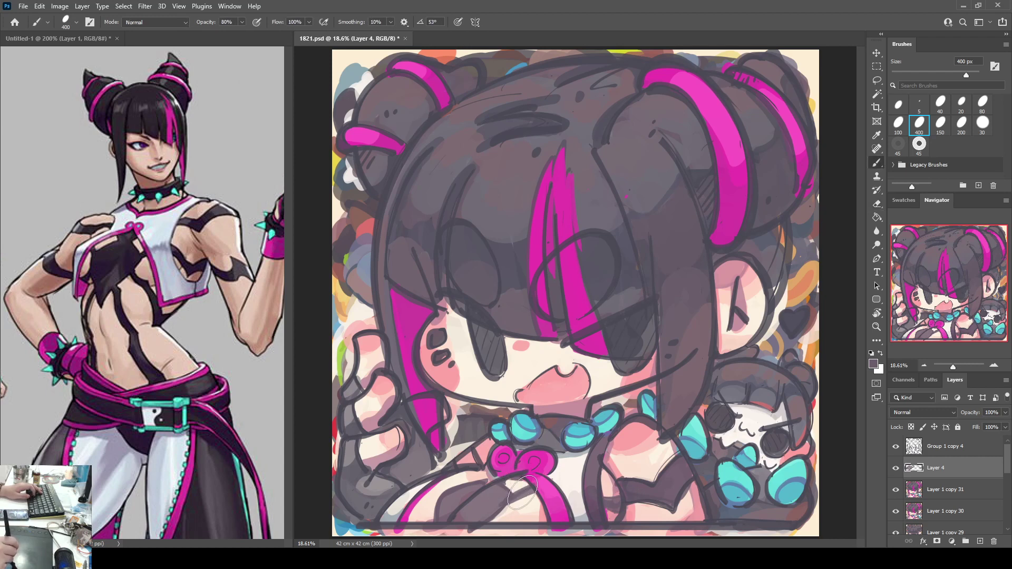
key("e")
key("b")
key("e")
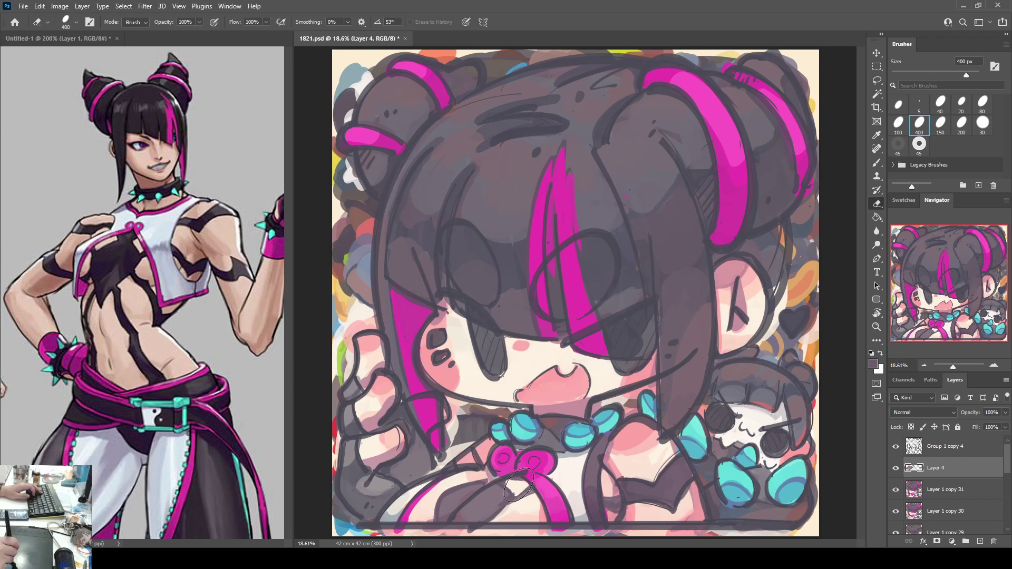
key("b")
key("e")
key("b")
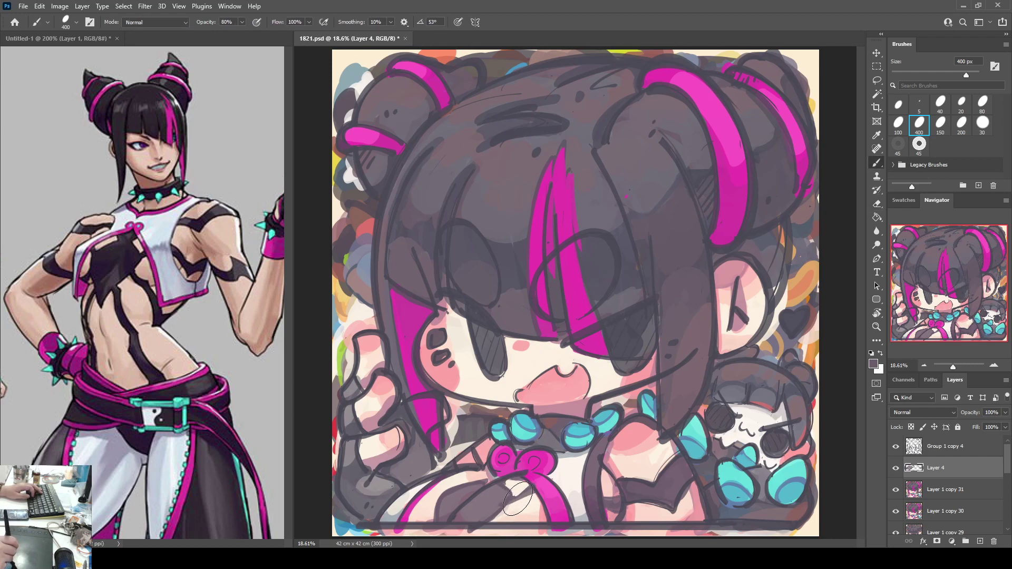
key("b")
key("e")
key("b")
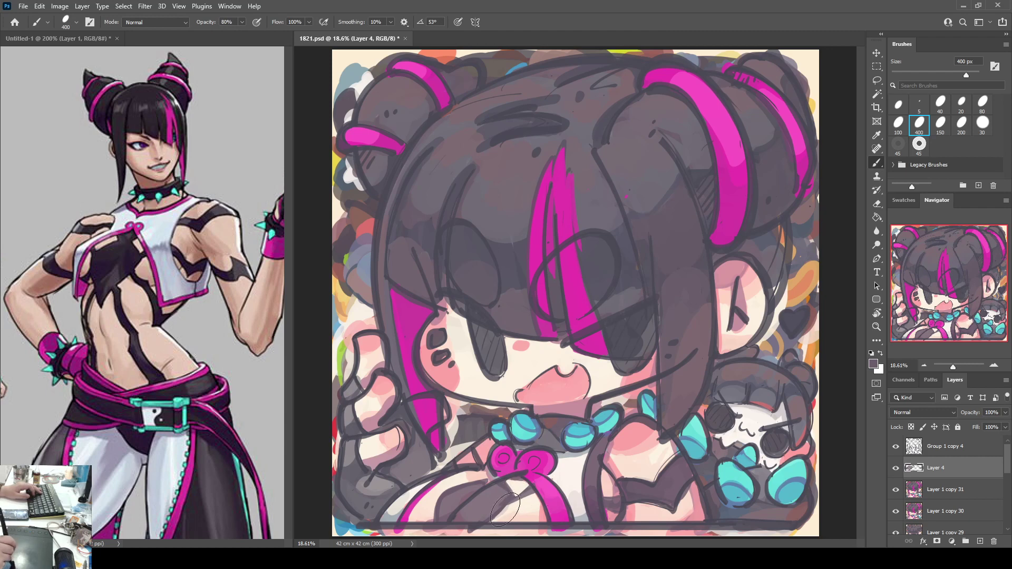
key("e")
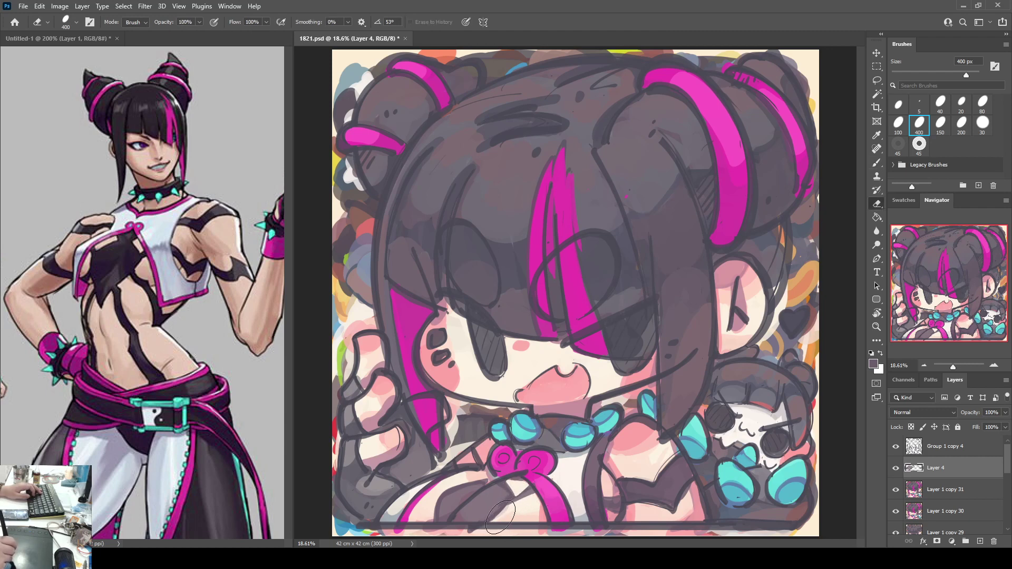
key("b")
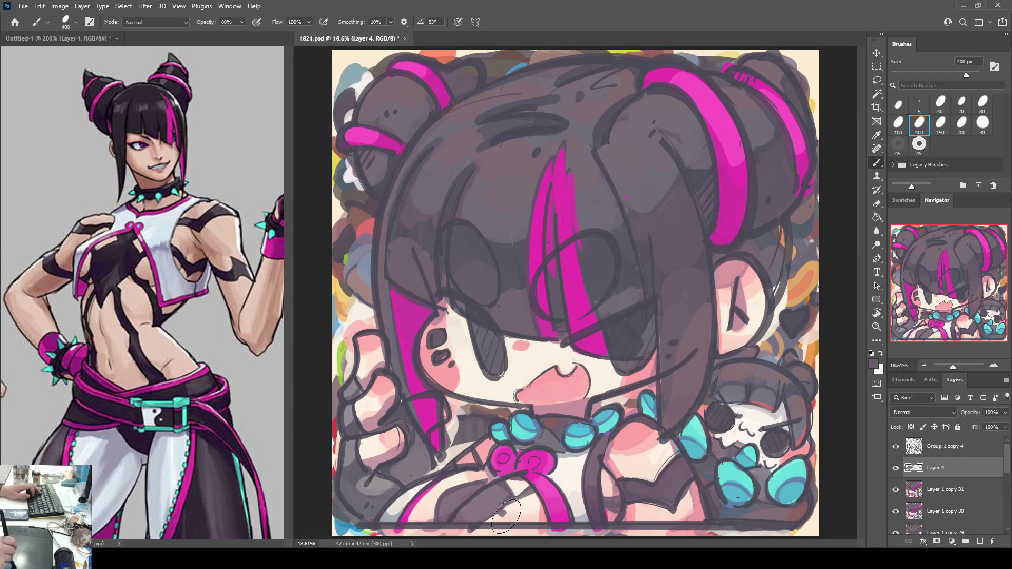
left_click_drag(507, 507, 533, 524)
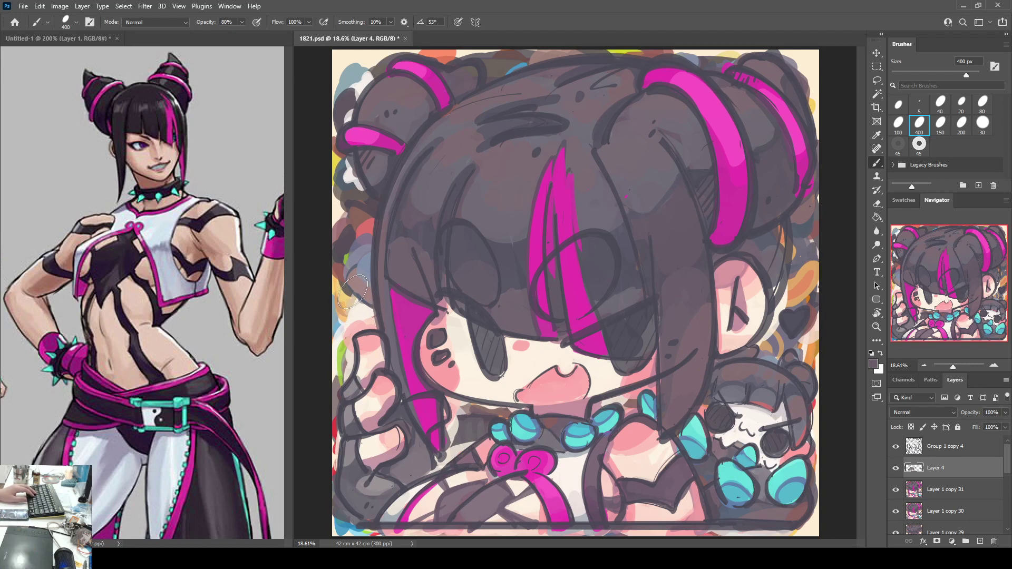
Step: Merge Layer 4 into Layer 1 copy 31 and shade the magenta hair bands, side streak and front trim with purple
left_click(728, 195, "alt")
key("i")
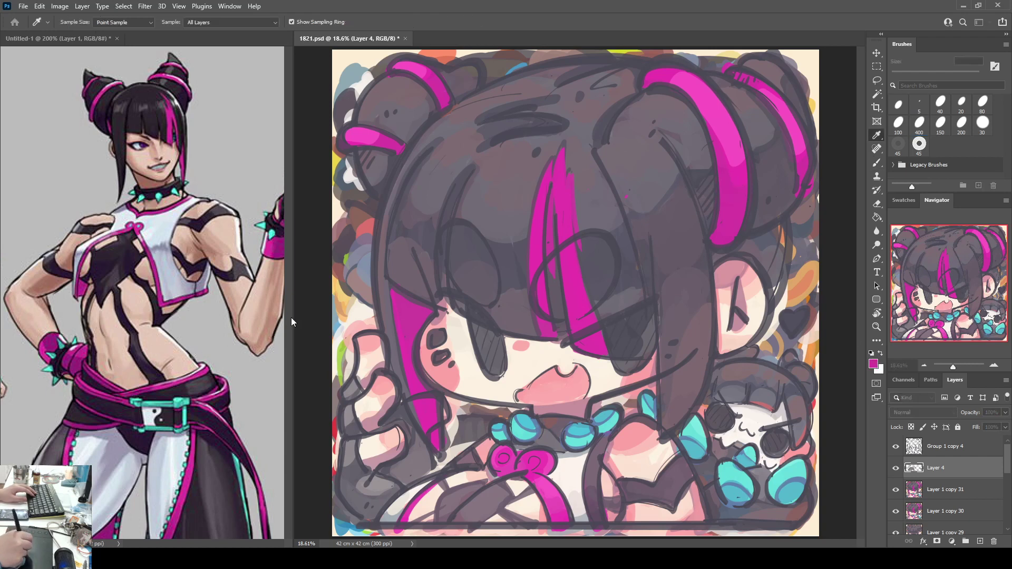
key("b")
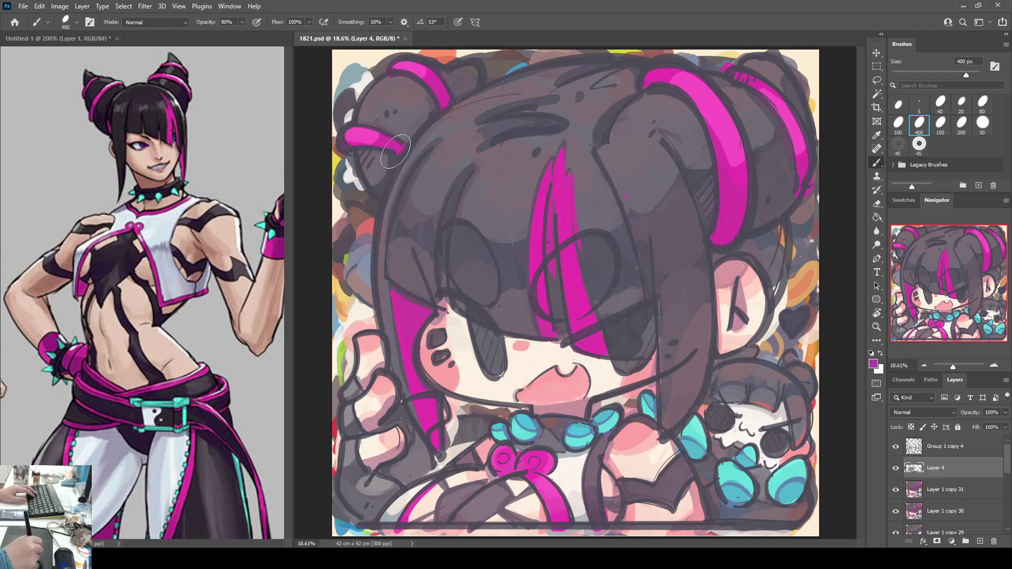
left_click_drag(395, 151, 388, 147)
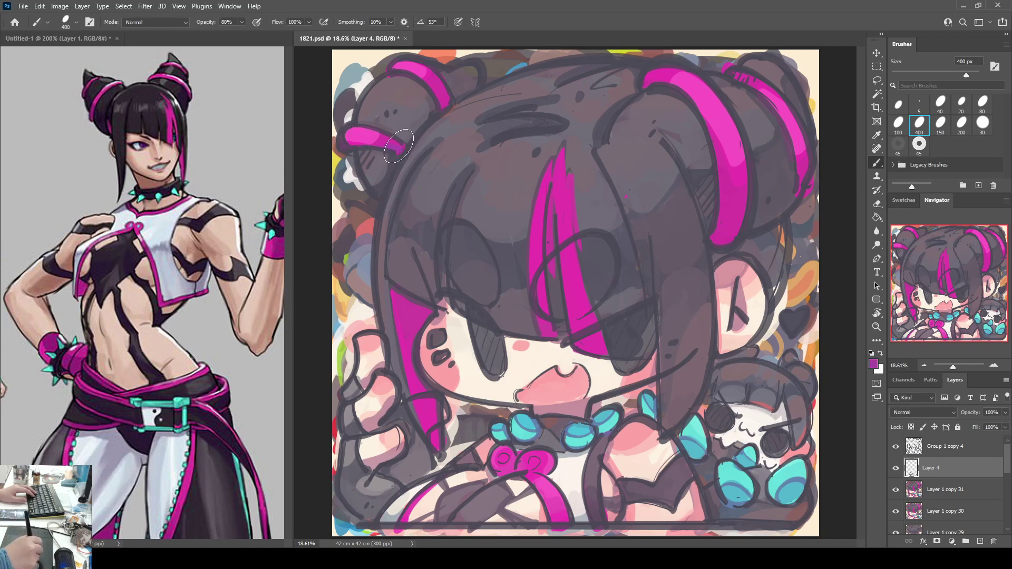
left_click(464, 84, "ctrl")
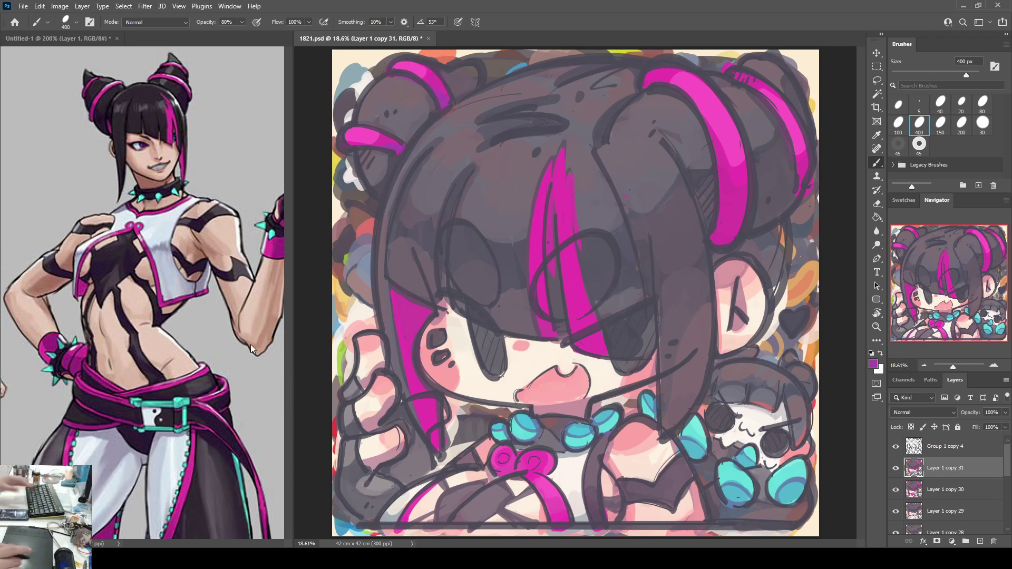
left_click_drag(808, 395, 810, 393)
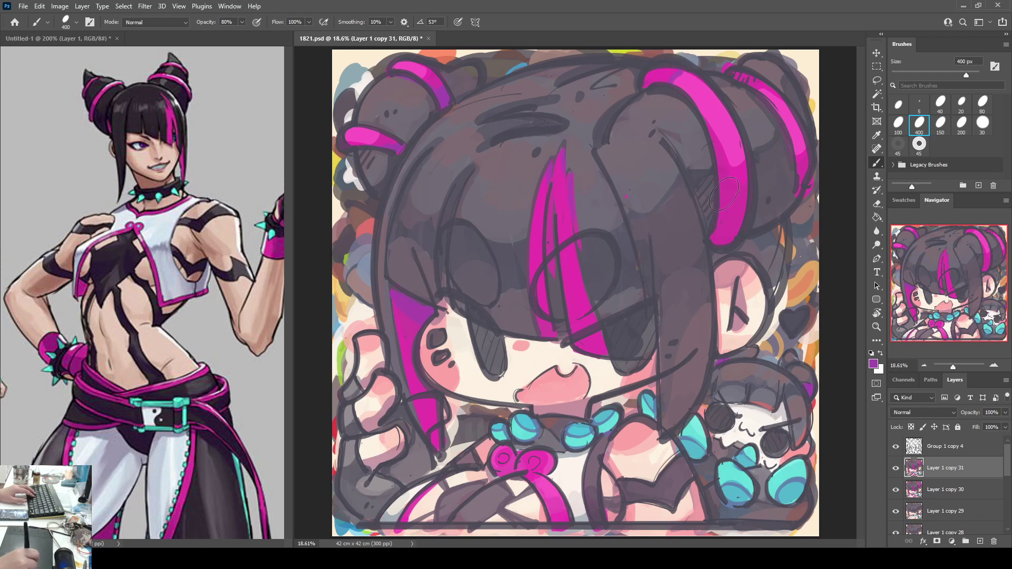
mouse_move(724, 193)
left_mouse_down()
mouse_move(719, 241)
mouse_move(734, 231)
left_mouse_up()
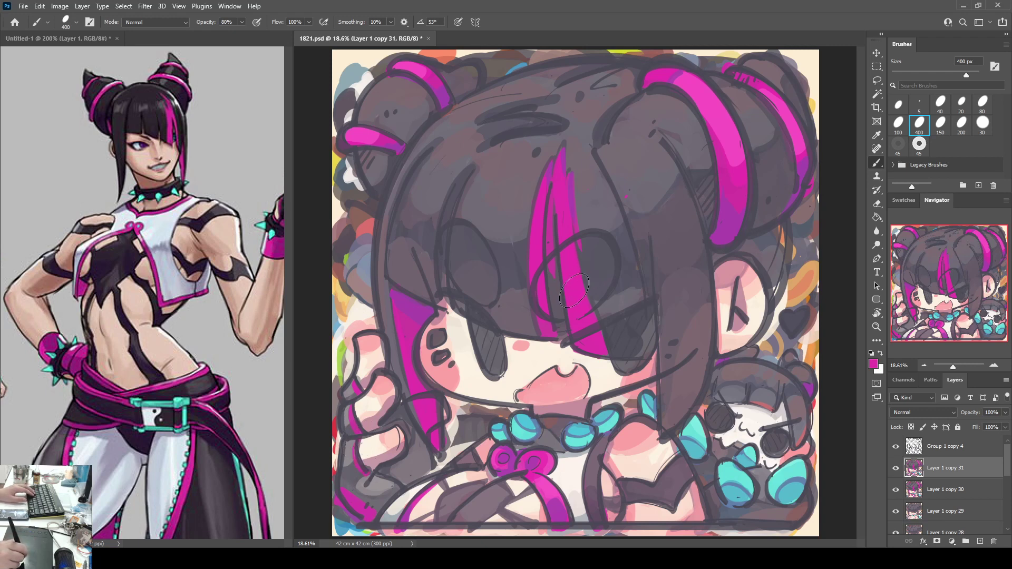
Step: Touch up the bow area with sampled colours and add a light turquoise line along the magenta trim below it
left_click(619, 482, "alt")
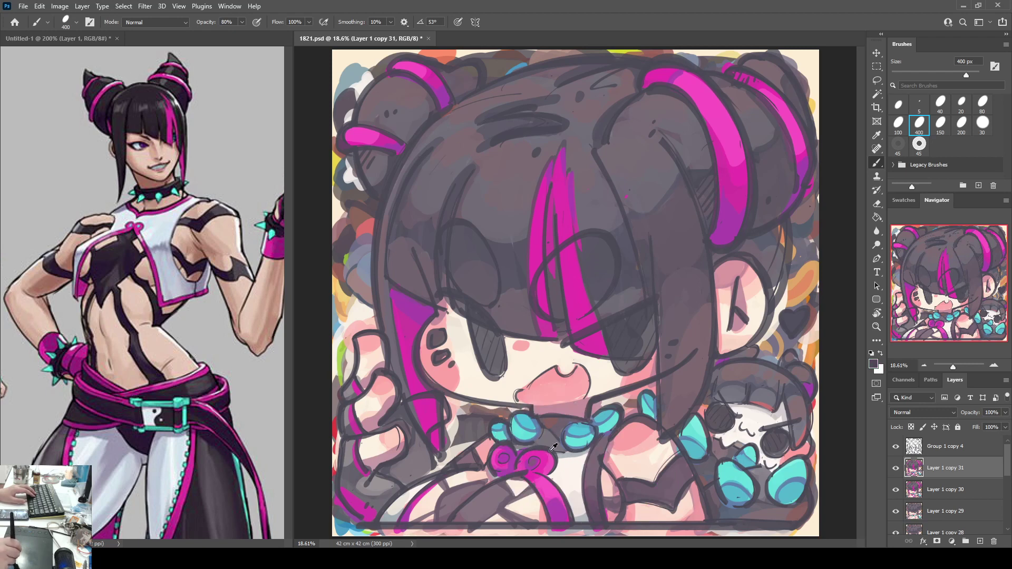
left_click(549, 420, "alt")
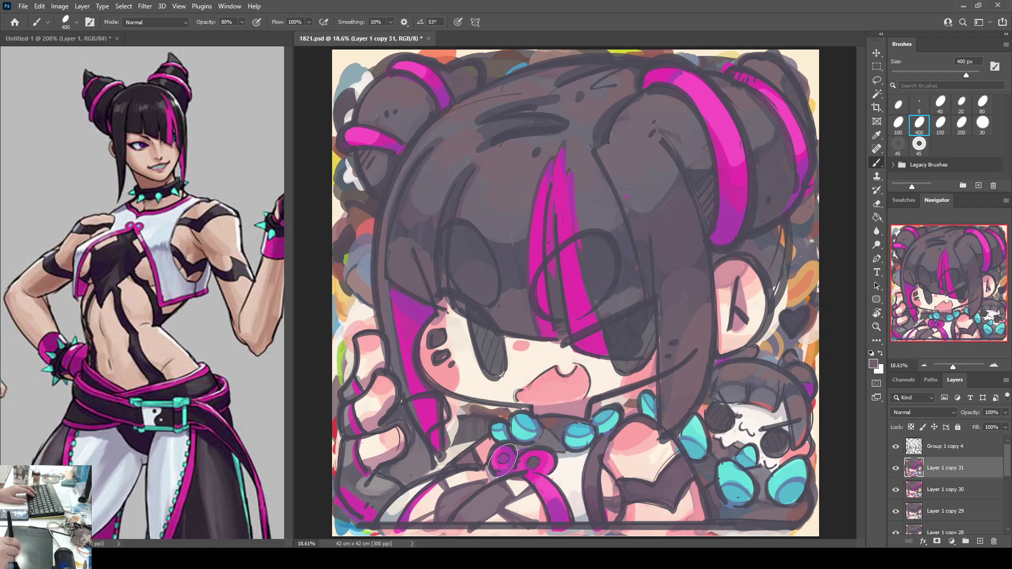
left_click(542, 505, "alt")
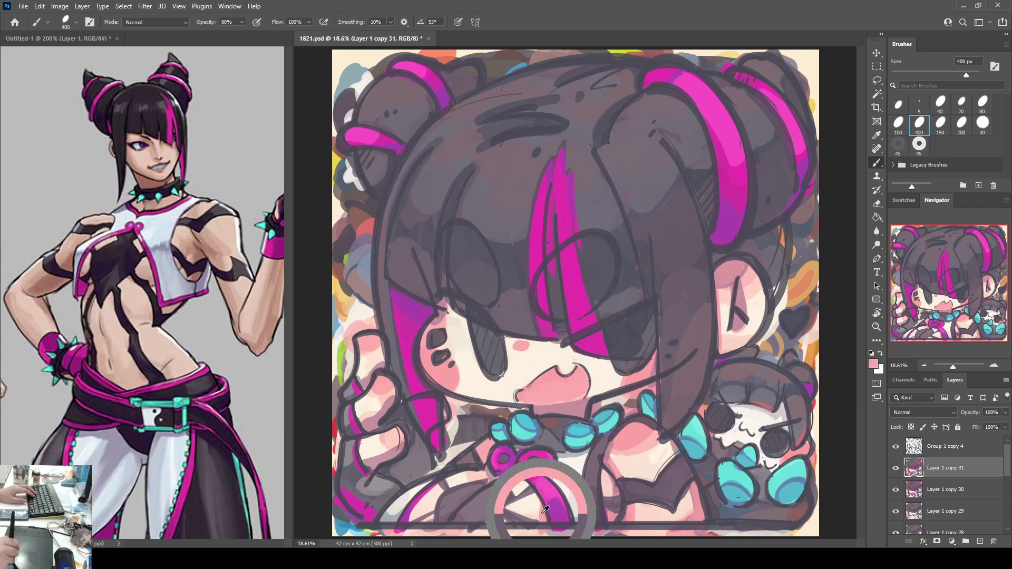
left_click(533, 483, "alt")
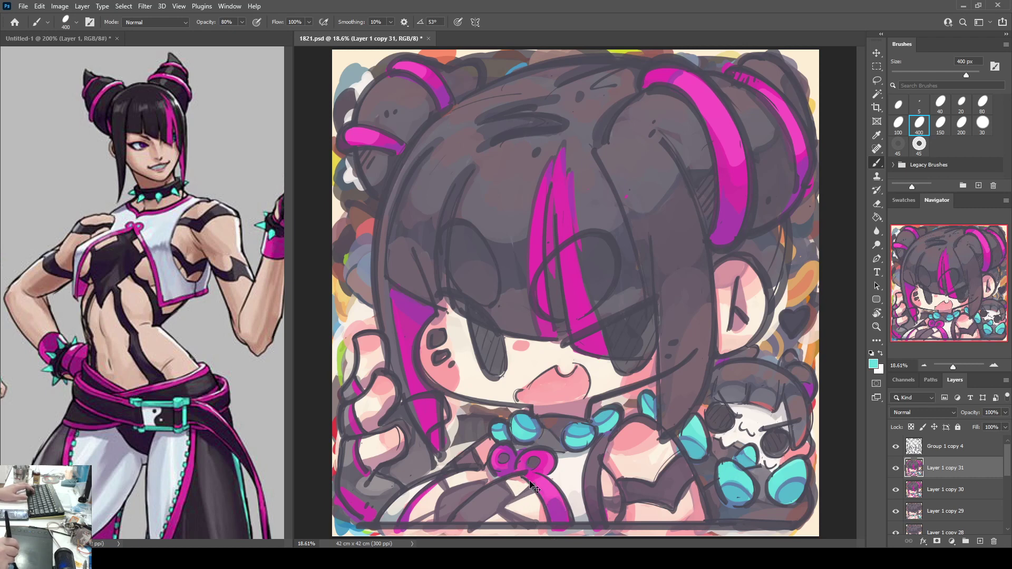
mouse_move(533, 487)
left_mouse_down()
mouse_move(550, 503)
mouse_move(548, 530)
left_mouse_up()
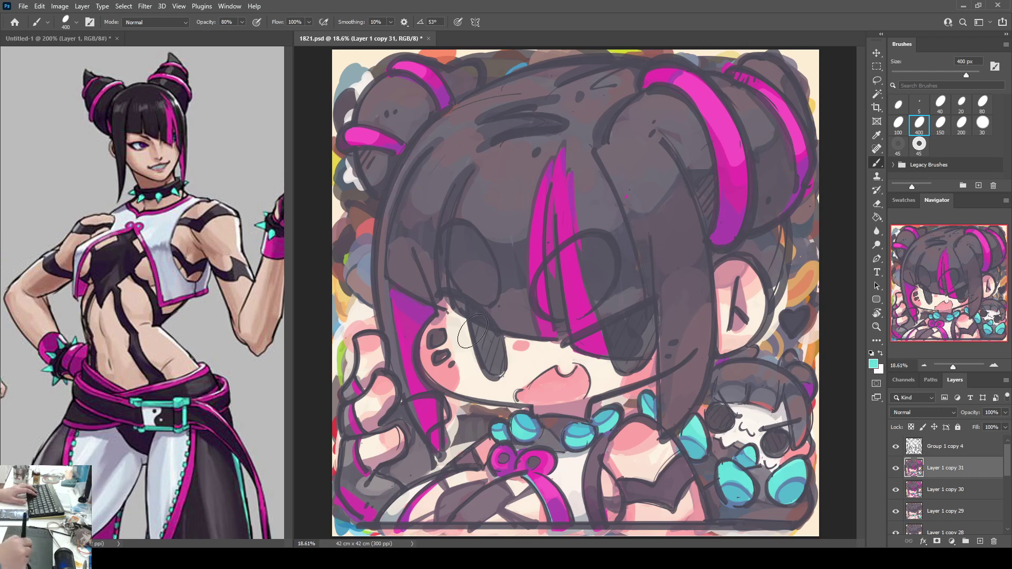
Step: Paint white beside the eye, fill both eyes with sampled dark grey, and touch up the hair beside the large magenta band
key("d")
key("x")
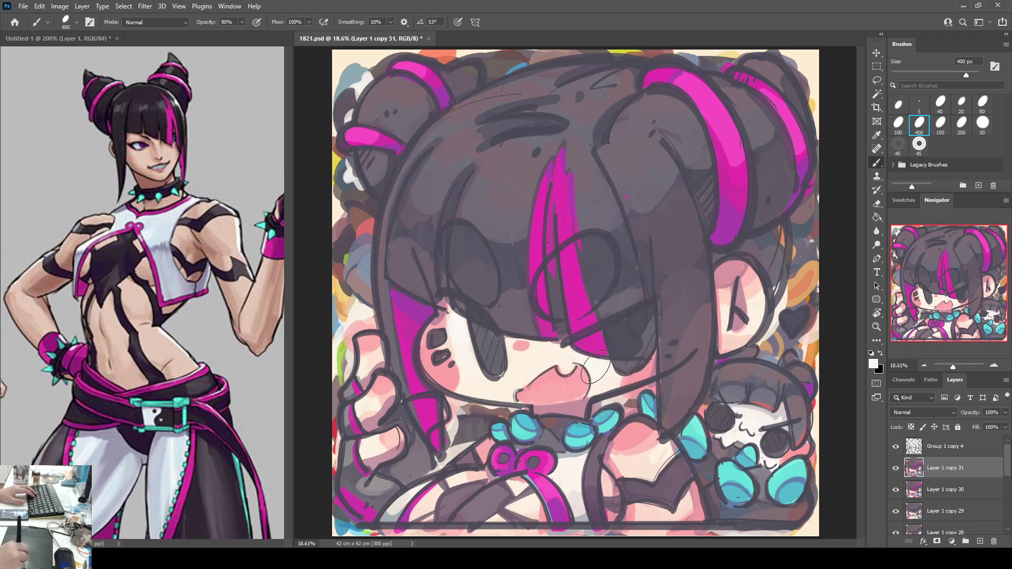
left_click(503, 317, "alt")
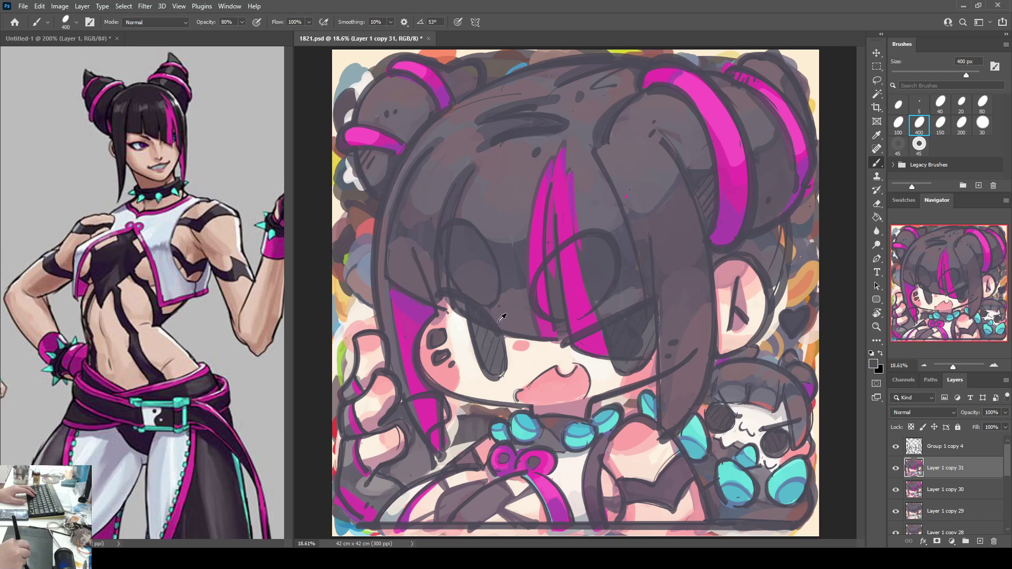
mouse_move(499, 333)
left_mouse_down()
mouse_move(483, 349)
mouse_move(488, 328)
mouse_move(496, 373)
left_mouse_up()
mouse_move(645, 340)
left_mouse_down()
mouse_move(612, 331)
mouse_move(631, 366)
mouse_move(646, 336)
mouse_move(638, 358)
left_mouse_up()
left_click(718, 203, "alt")
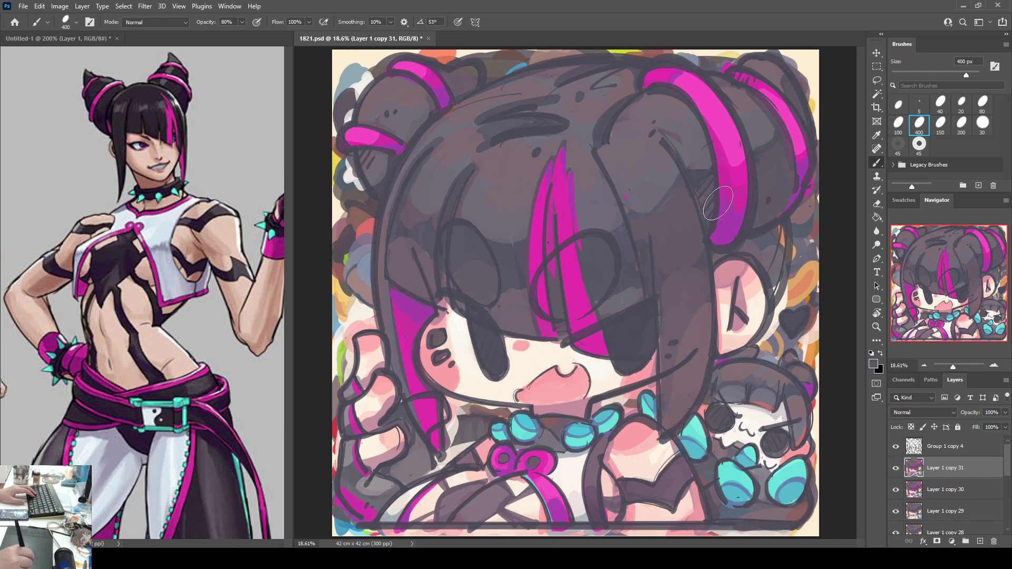
left_click_drag(717, 176, 699, 186)
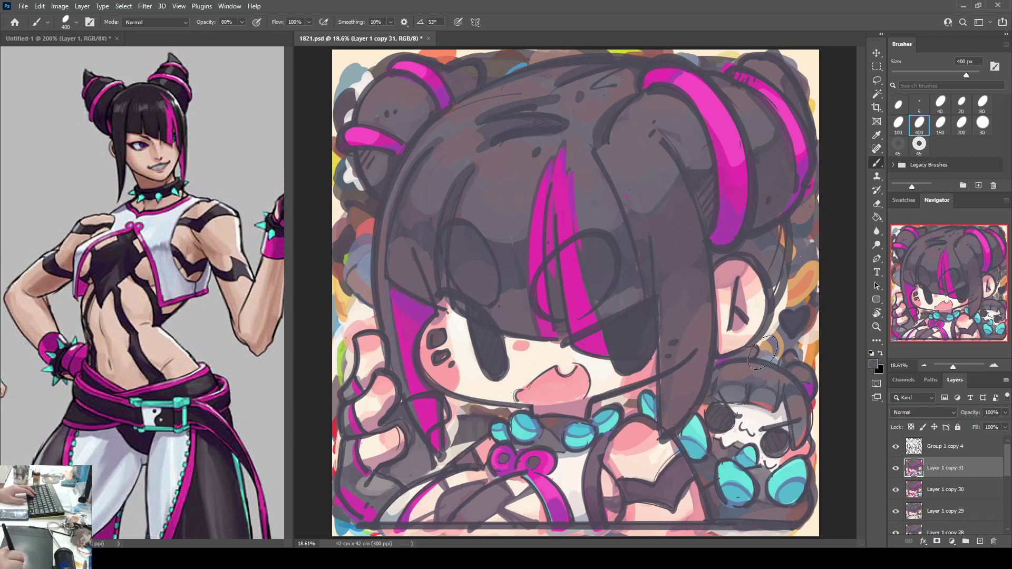
Step: Paint a magenta strip below the small doll using the sampled hair-streak colour and save the document
left_click(578, 282, "alt")
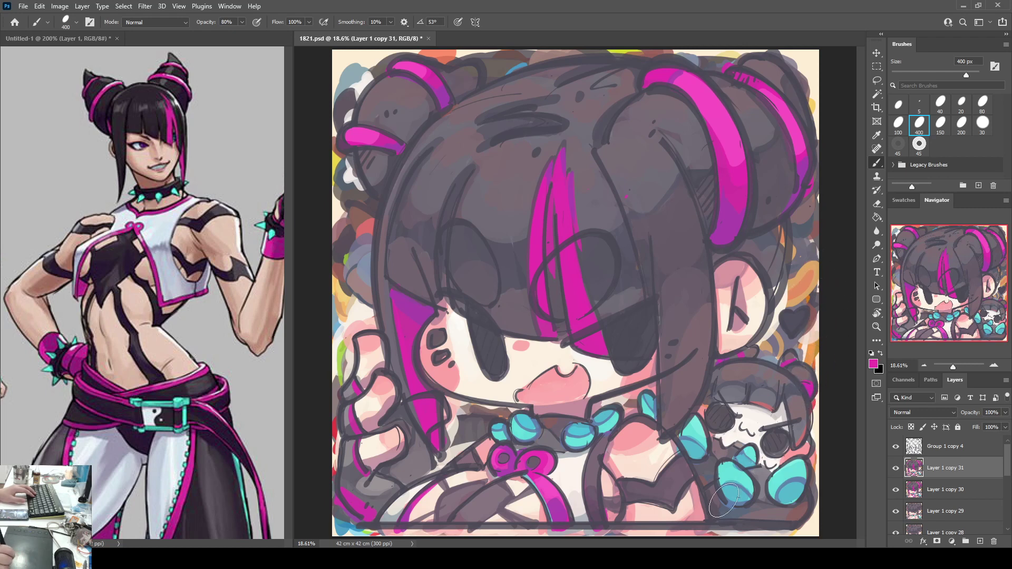
mouse_move(744, 517)
left_mouse_down()
mouse_move(793, 515)
mouse_move(733, 520)
mouse_move(803, 514)
left_mouse_up()
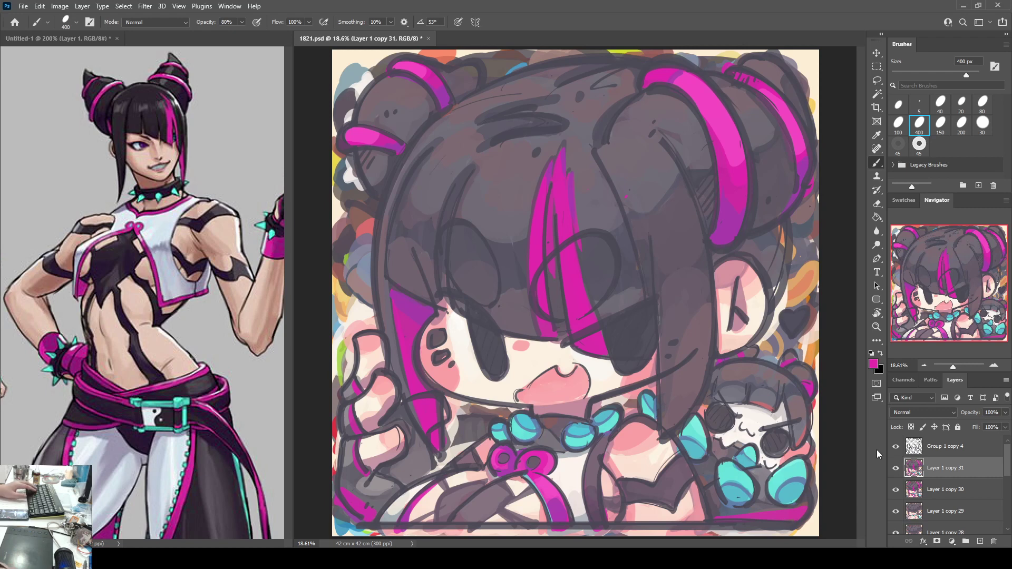
key("ctrl+s")
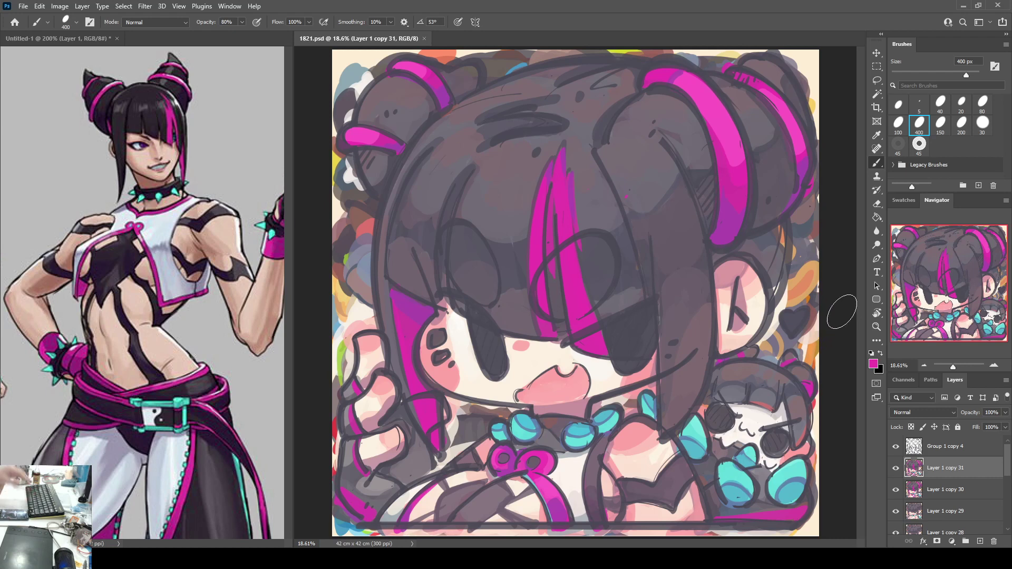
Step: Paint sampled background grey-blue over the white patch beside the left bun and duplicate Layer 1 copy 31
left_click(377, 222, "alt")
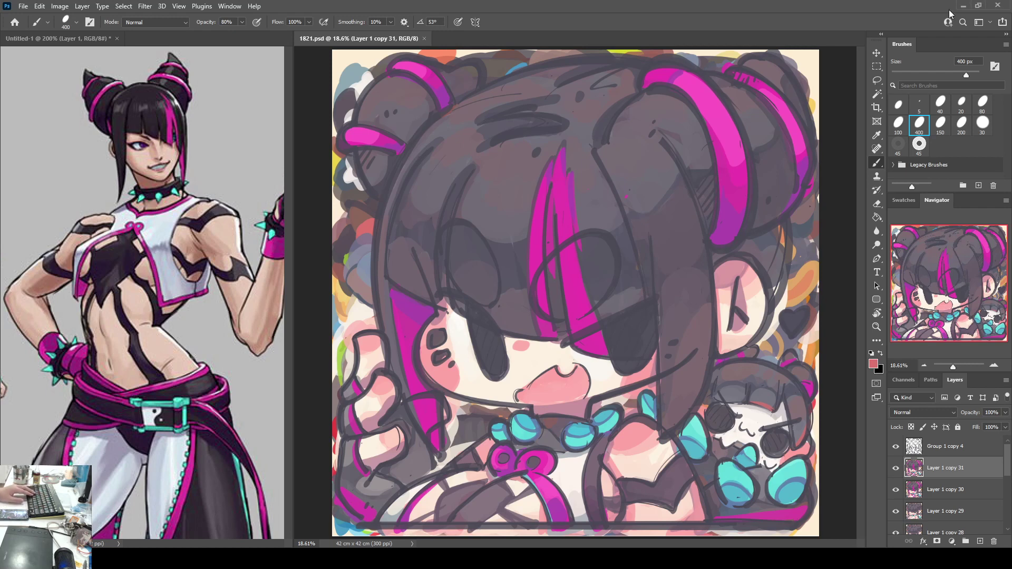
left_click(363, 267, "alt")
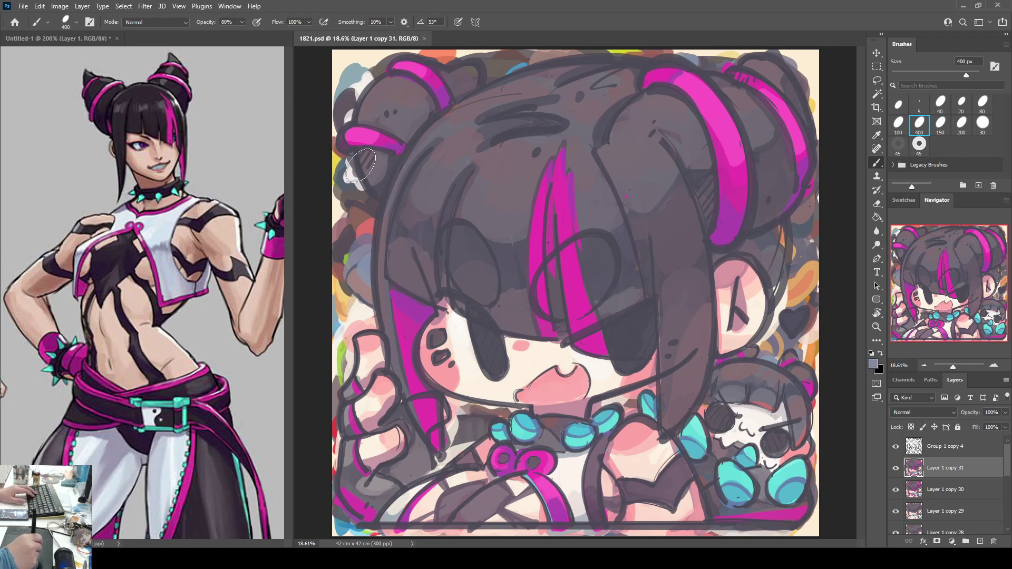
left_click_drag(365, 182, 380, 192)
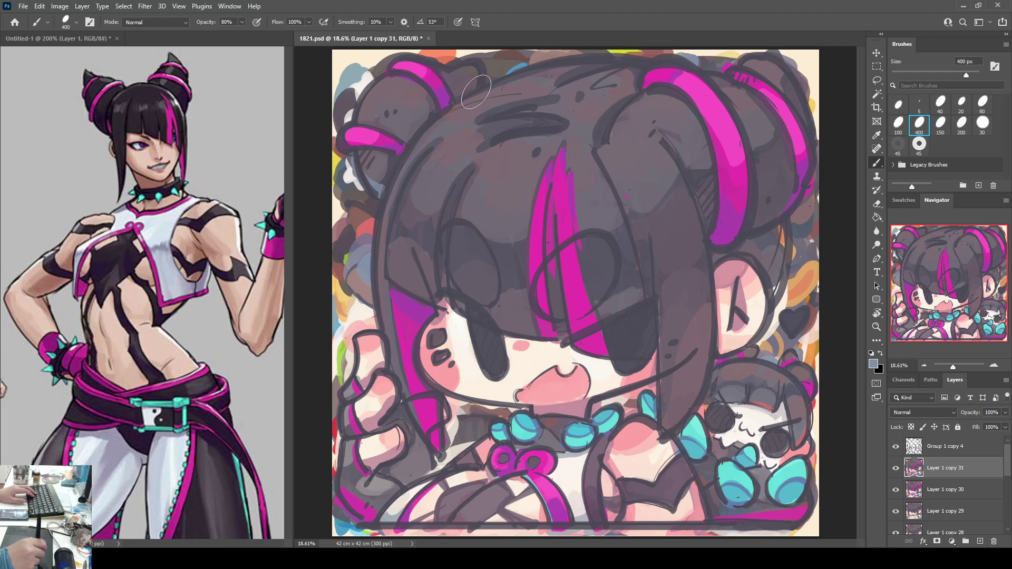
key("ctrl+j")
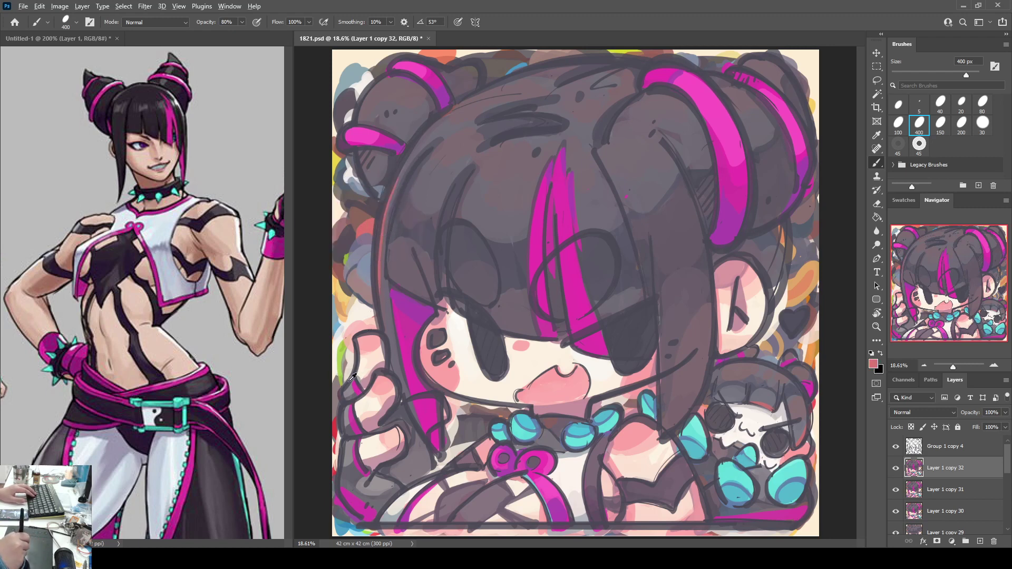
Step: Add sampled background accents: green beside the raised hand, yellow-green along the crown, and orange beside the left bun
left_click(341, 359, "alt")
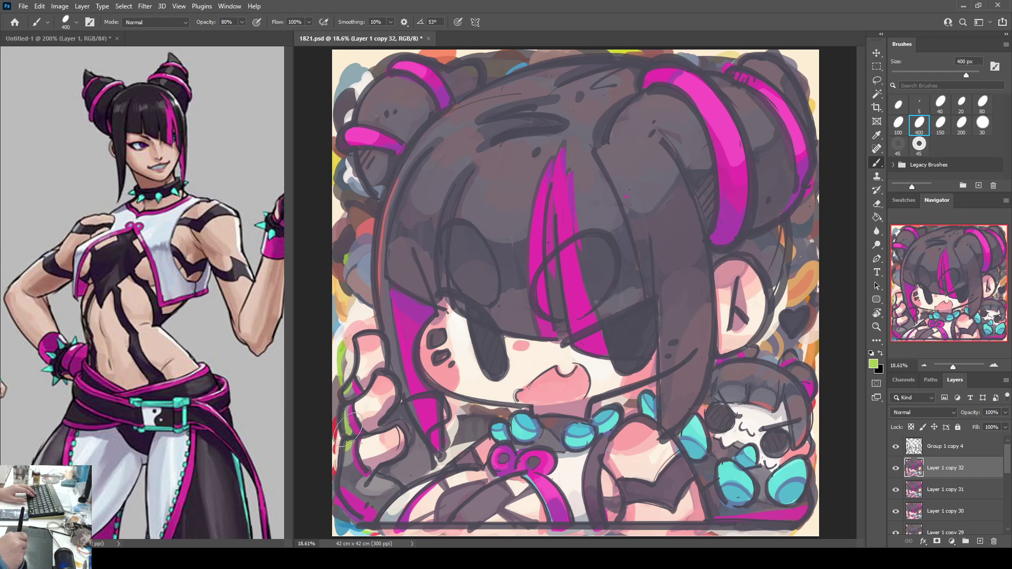
left_click(627, 50, "alt")
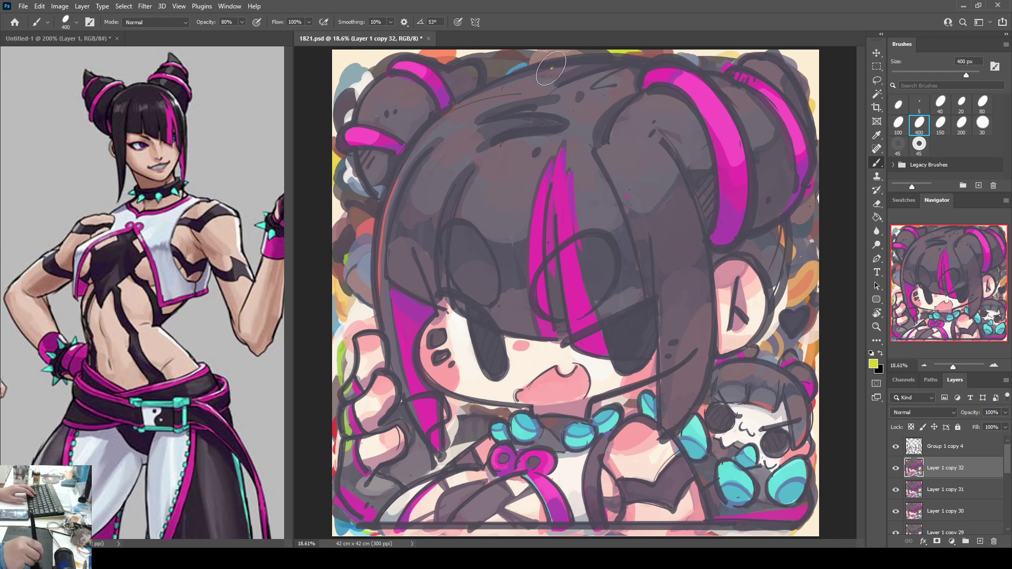
left_click_drag(551, 67, 616, 65)
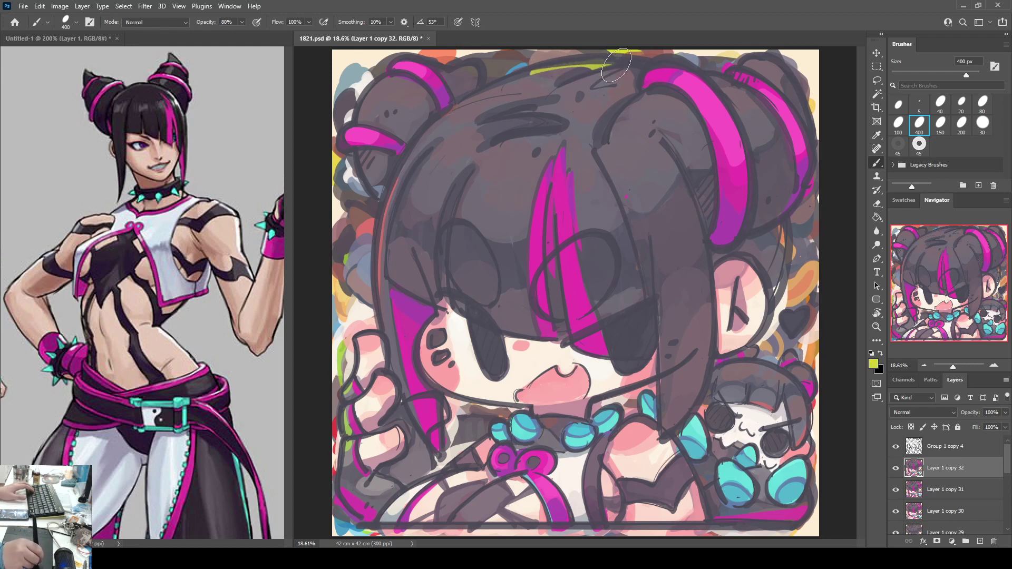
left_click(447, 51, "alt")
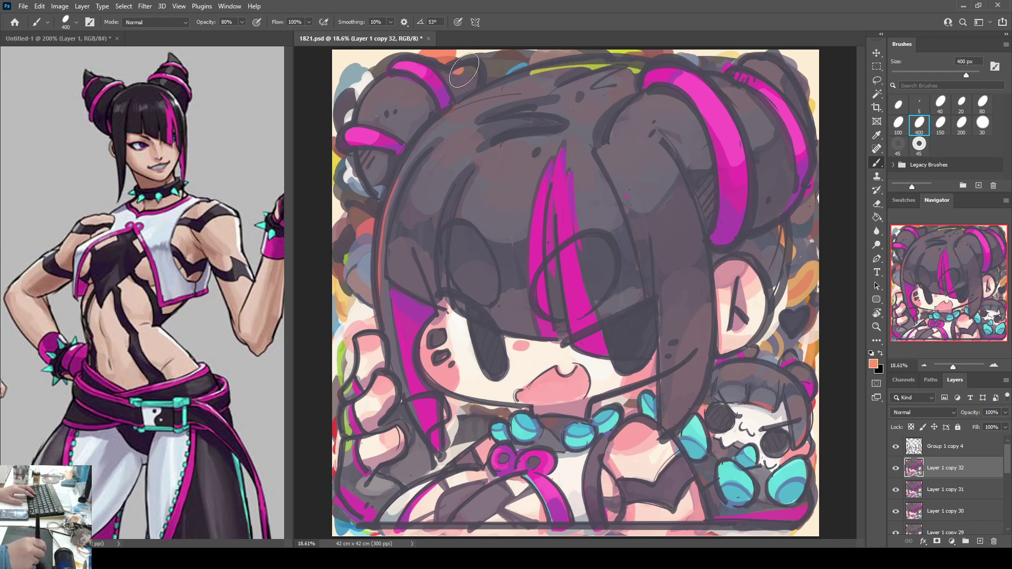
left_click_drag(455, 60, 459, 68)
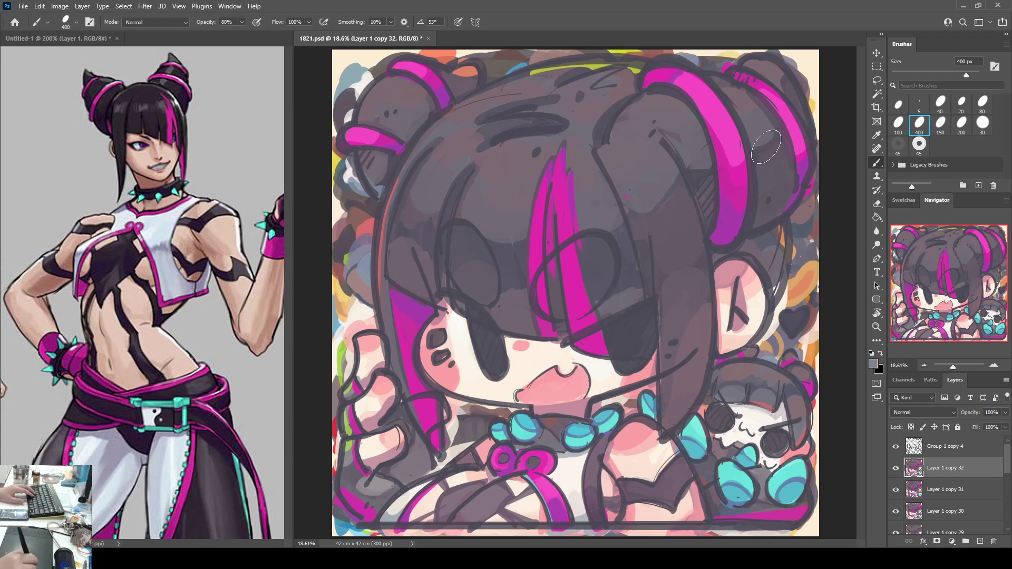
Step: Paint sampled grey-blue reflections on the side lock beside the small doll and on the hair behind the ear
left_click(813, 208, "alt")
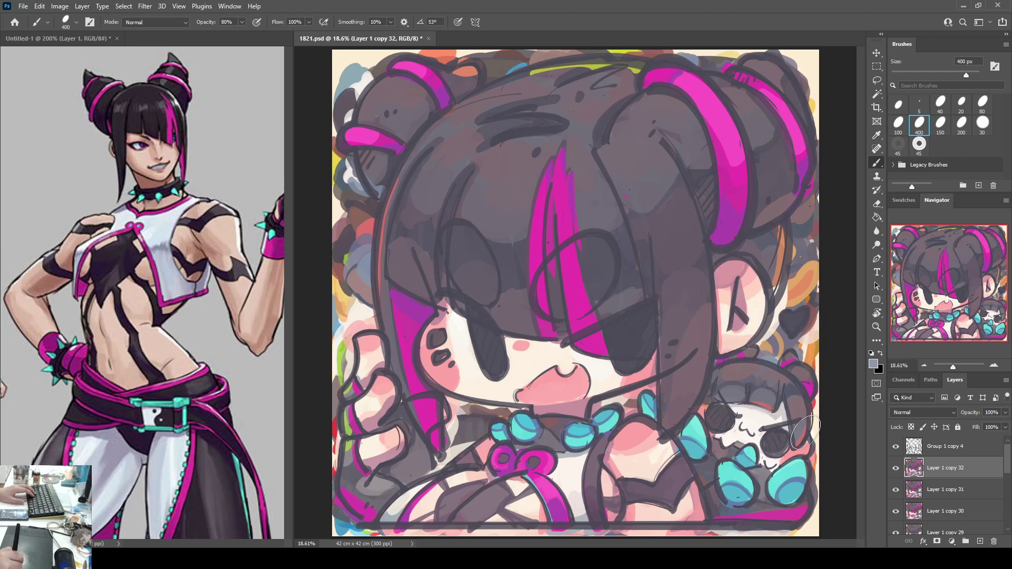
mouse_move(683, 402)
left_mouse_down()
mouse_move(670, 430)
mouse_move(698, 376)
left_mouse_up()
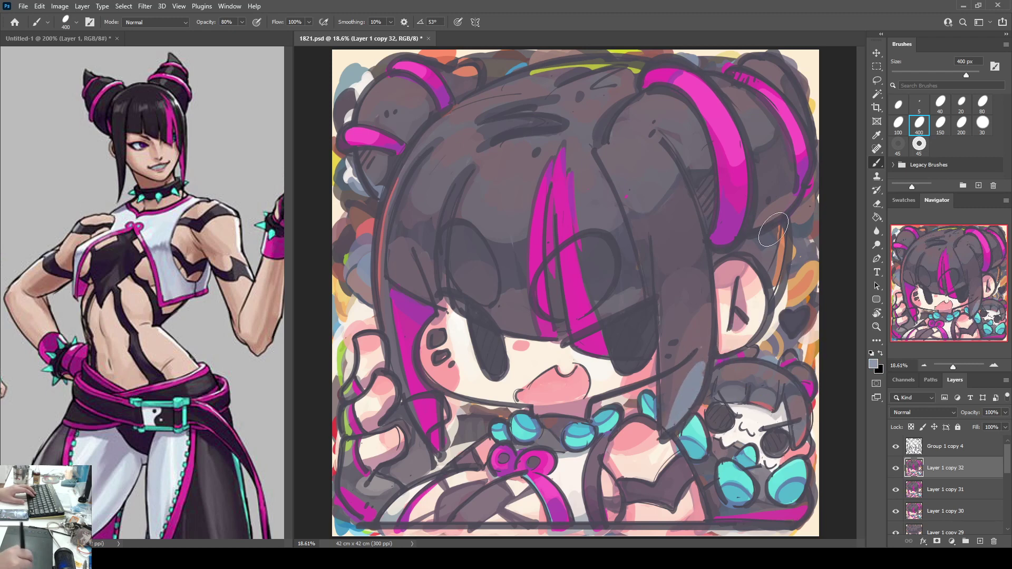
left_click_drag(780, 276, 782, 268)
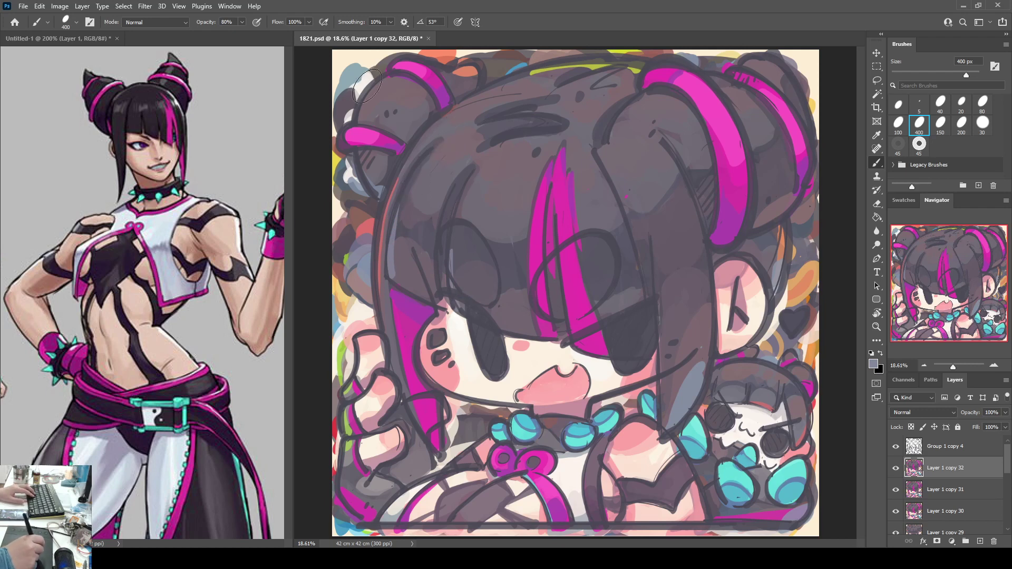
left_click_drag(455, 147, 442, 160)
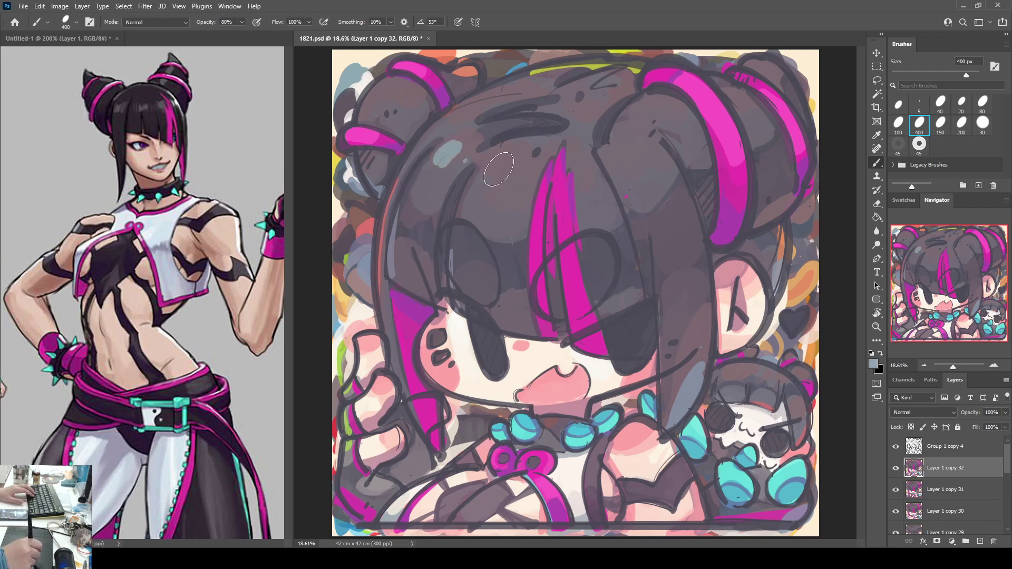
mouse_move(503, 167)
left_mouse_down()
mouse_move(482, 187)
mouse_move(511, 187)
left_mouse_up()
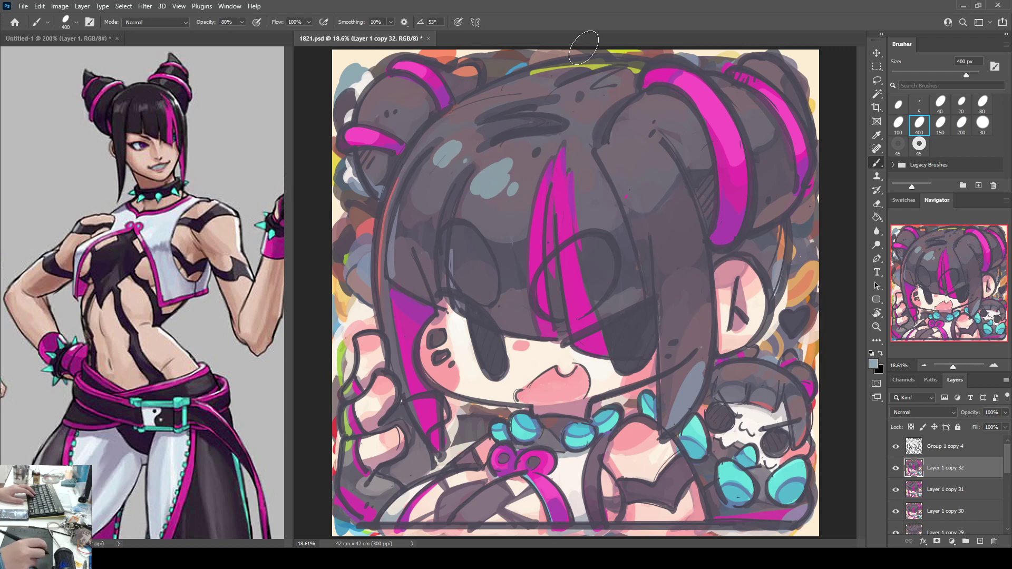
left_click_drag(435, 134, 428, 141)
left_click(580, 186)
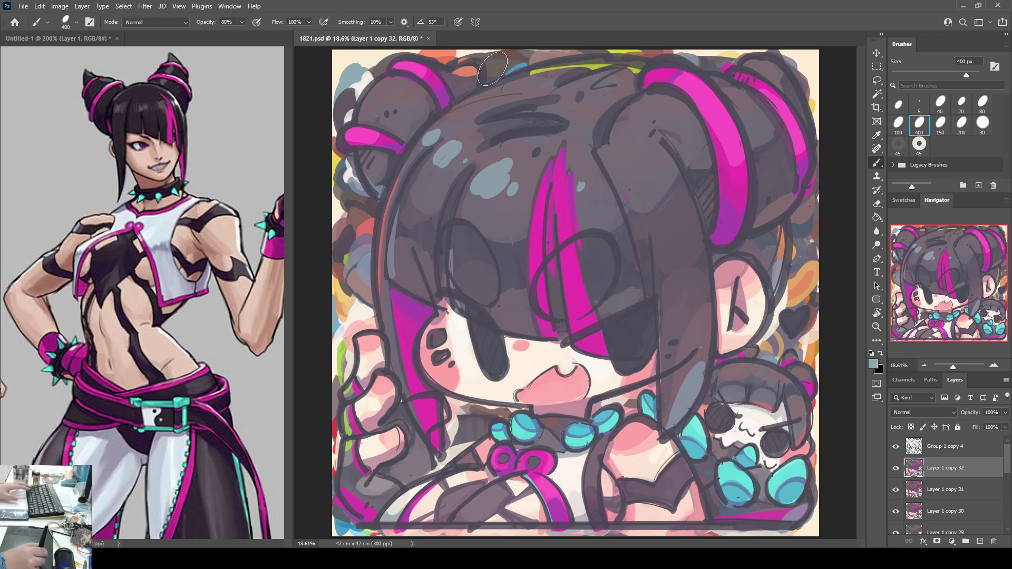
key("ctrl+z")
key("ctrl+z")
key("ctrl+z")
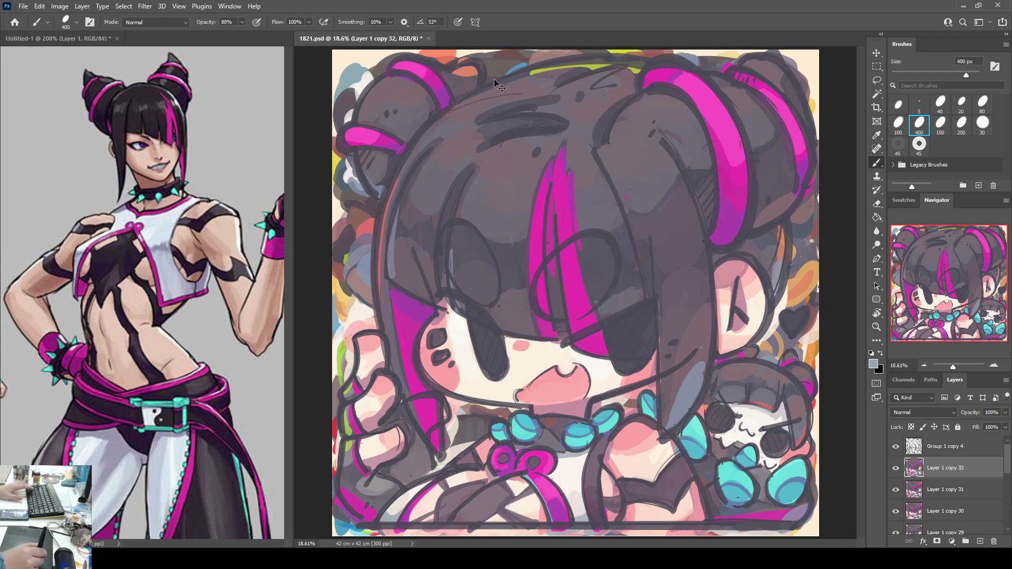
Step: Paint grey-blue highlight patches and small dots across the front hair on both sides of the magenta streak
mouse_move(454, 145)
left_mouse_down()
mouse_move(441, 179)
mouse_move(438, 170)
left_mouse_up()
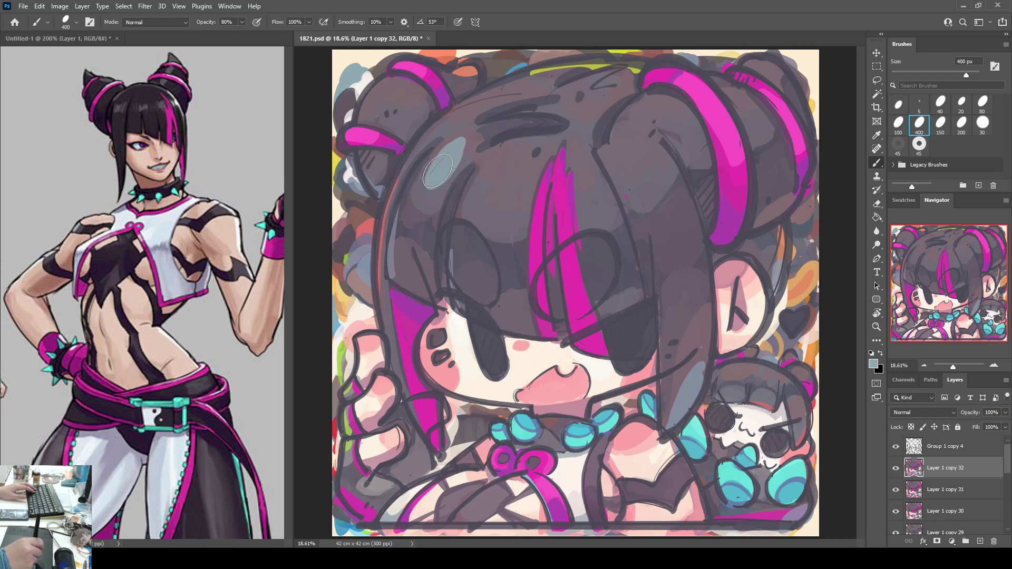
left_click(433, 142)
left_click_drag(501, 165, 493, 182)
left_click(518, 180)
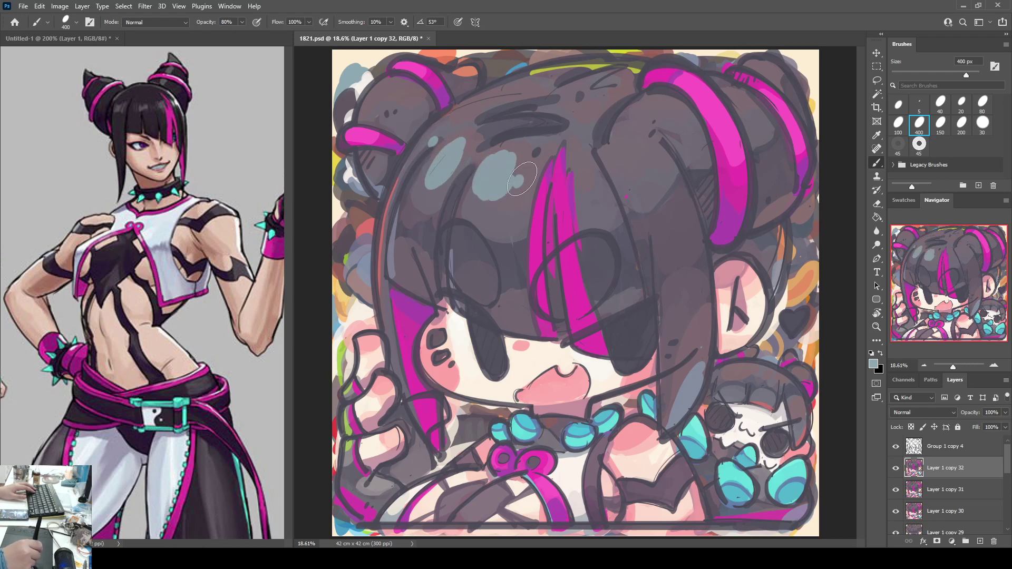
left_click(584, 169)
left_click_drag(617, 150, 630, 161)
left_click(642, 142)
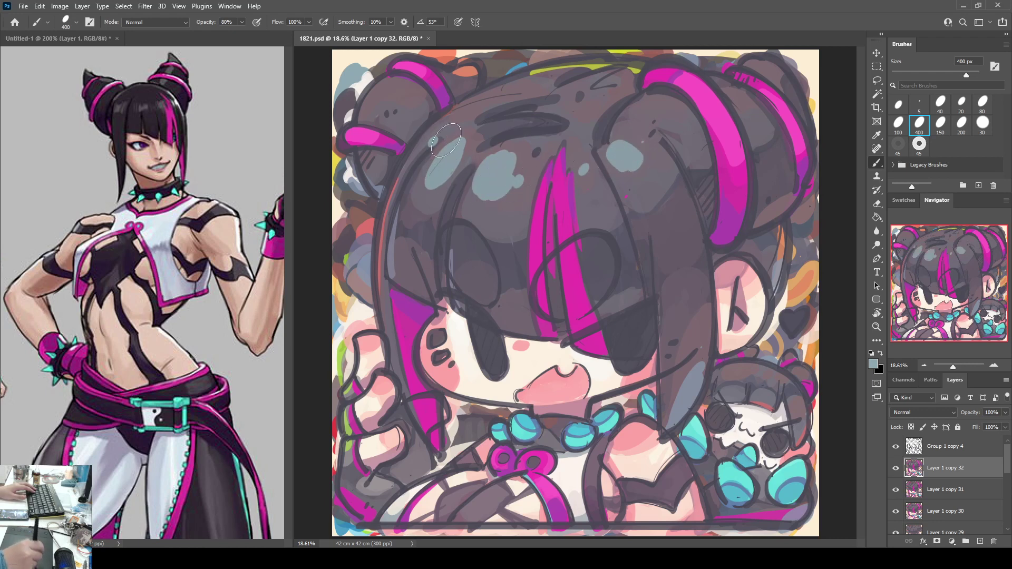
left_click(384, 94)
left_click_drag(381, 94, 390, 101)
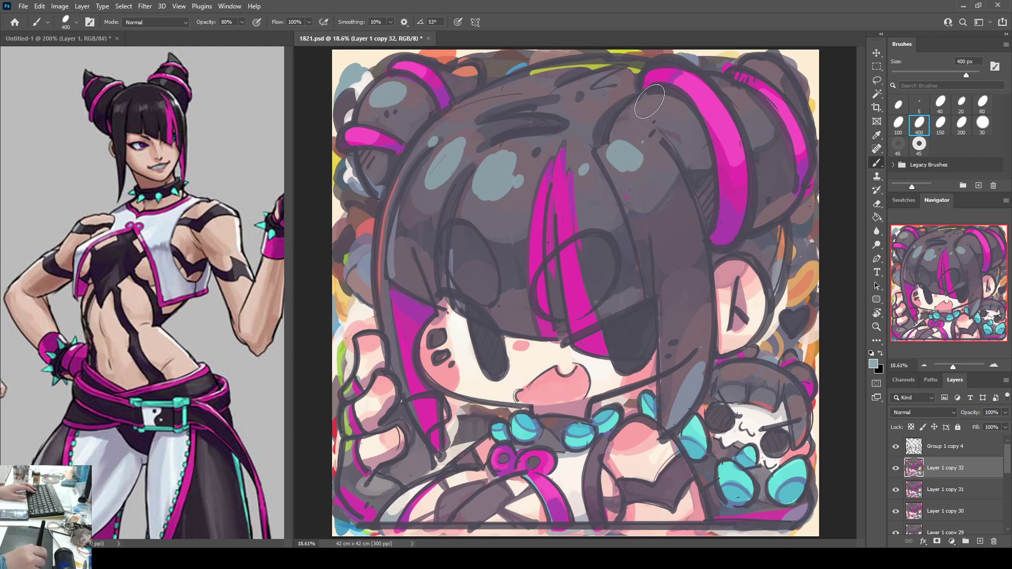
mouse_move(651, 105)
left_mouse_down()
mouse_move(660, 108)
mouse_move(643, 113)
left_mouse_up()
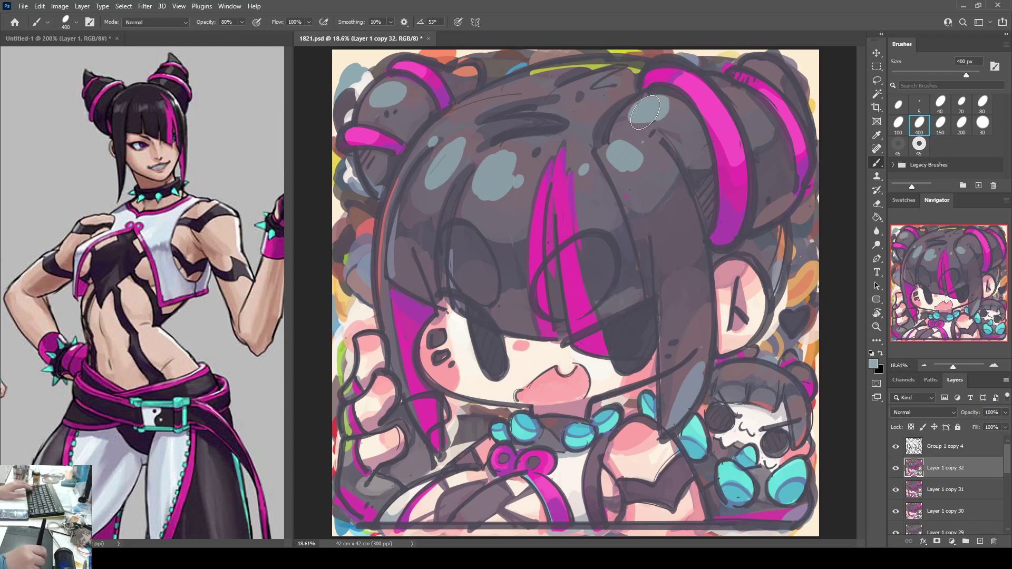
left_click(678, 124)
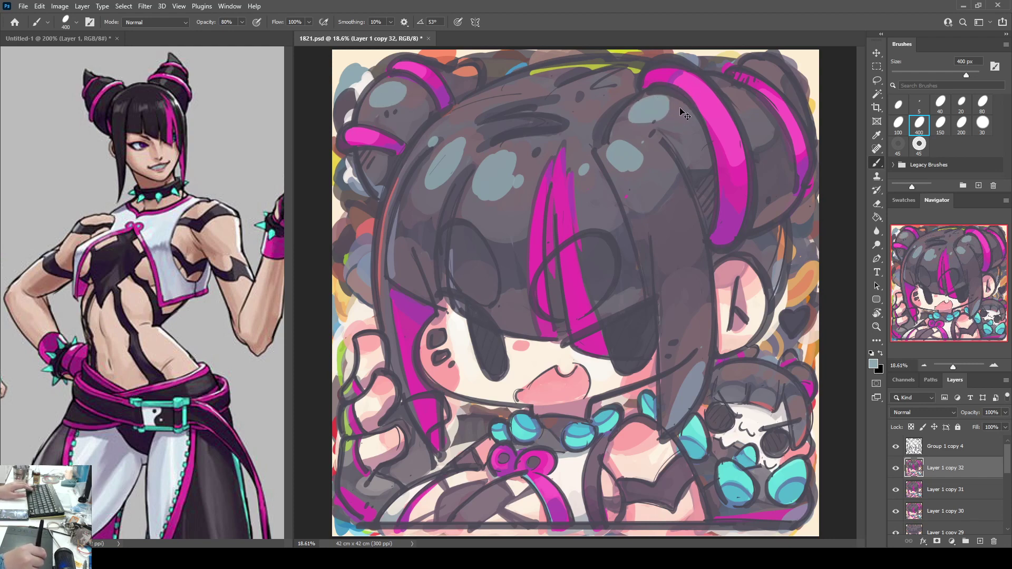
key("ctrl+z")
key("ctrl+z")
key("ctrl+z")
key("ctrl+z")
key("ctrl+z")
key("ctrl+z")
key("ctrl+z")
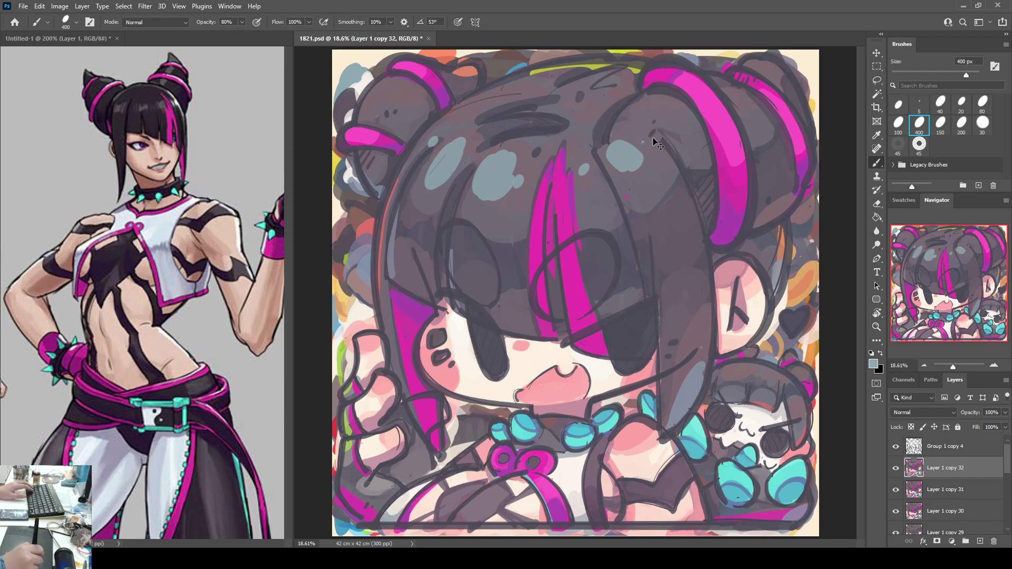
key("ctrl+z")
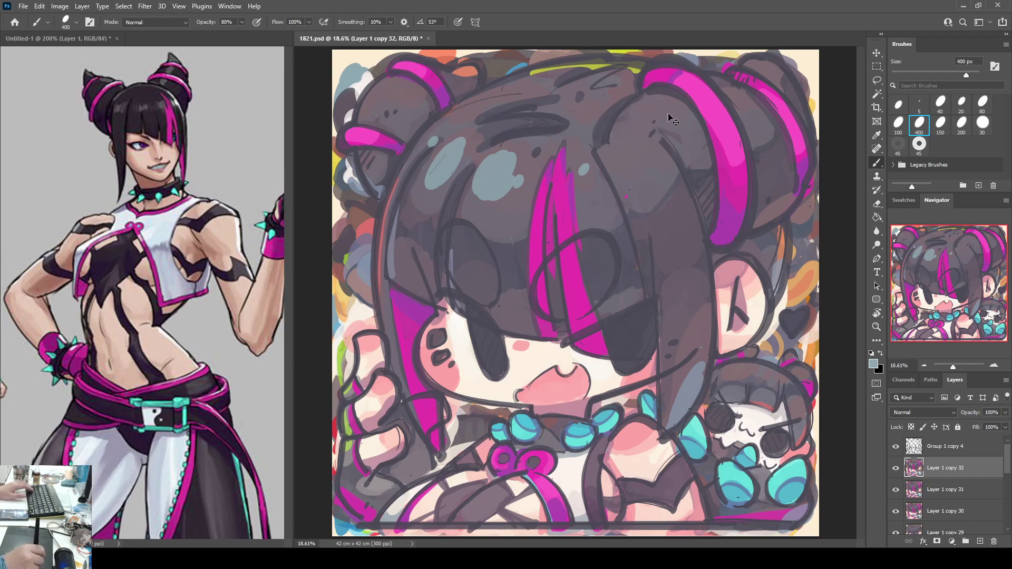
Step: Paint grey-blue highlights on both hair buns and a longer one just right of the magenta fringe streak
mouse_move(657, 105)
left_mouse_down()
mouse_move(645, 110)
mouse_move(662, 108)
left_mouse_up()
mouse_move(396, 111)
left_mouse_down()
mouse_move(382, 95)
mouse_move(411, 103)
mouse_move(426, 74)
left_mouse_up()
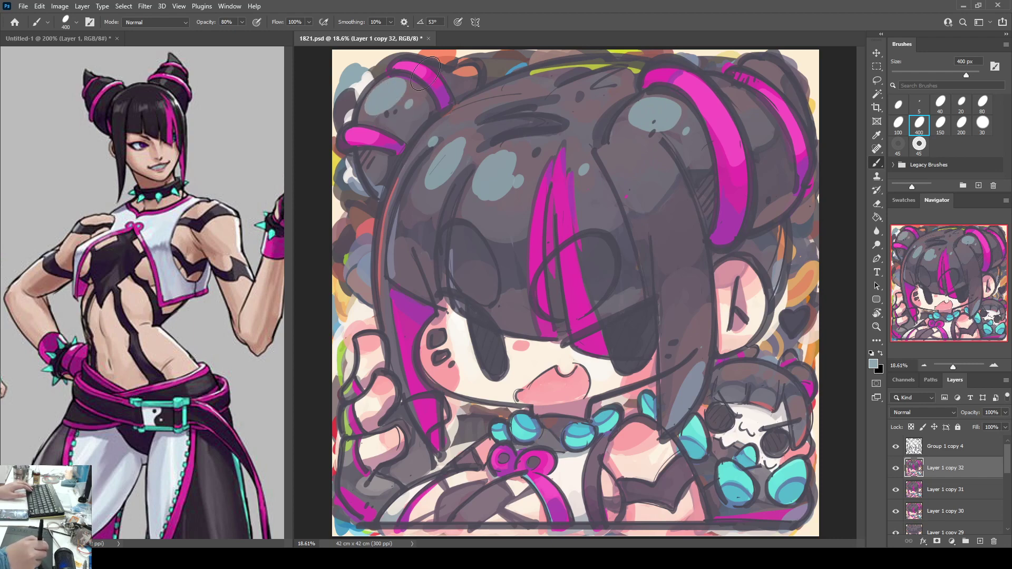
mouse_move(585, 167)
left_mouse_down()
mouse_move(577, 151)
mouse_move(599, 199)
left_mouse_up()
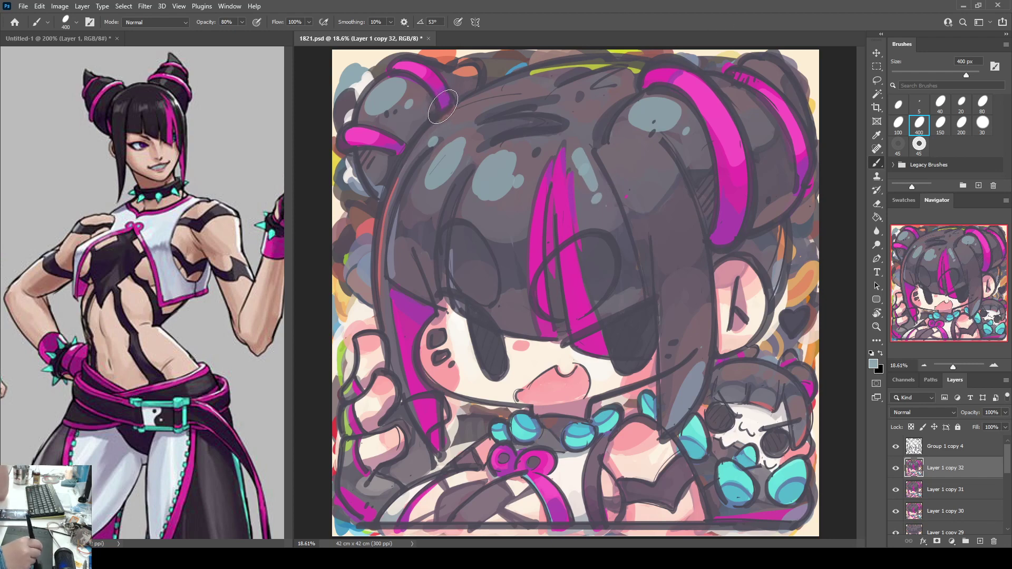
Step: Touch up the crown hair with a sampled muted mauve and save the document
left_click(371, 235, "alt")
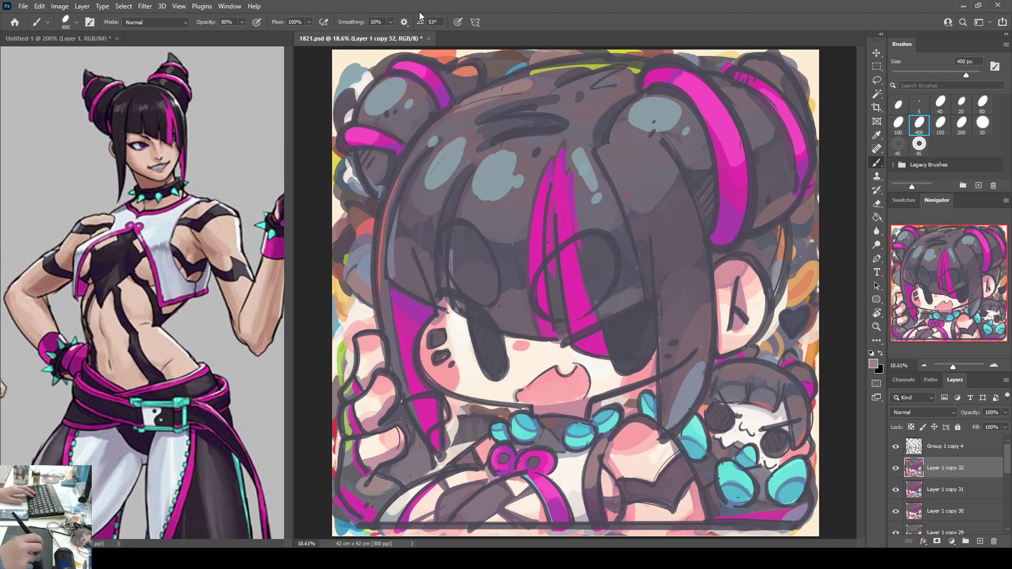
key("ctrl+s")
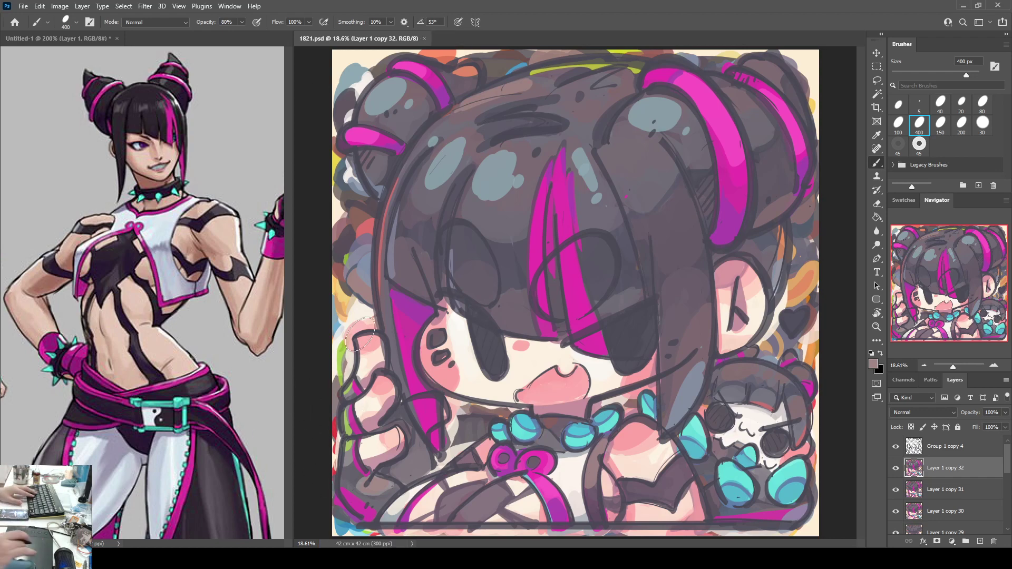
Step: Paint the tooth in the open mouth with white sampled beside the eye, and save the document
left_click(469, 332, "alt")
left_click_drag(552, 374, 562, 366)
key("ctrl+z")
key("ctrl+z")
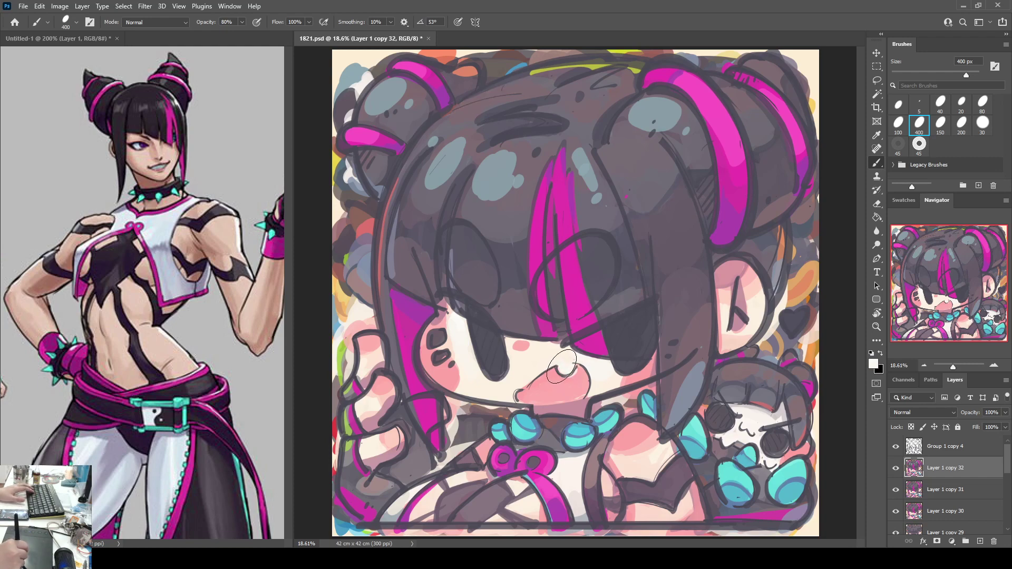
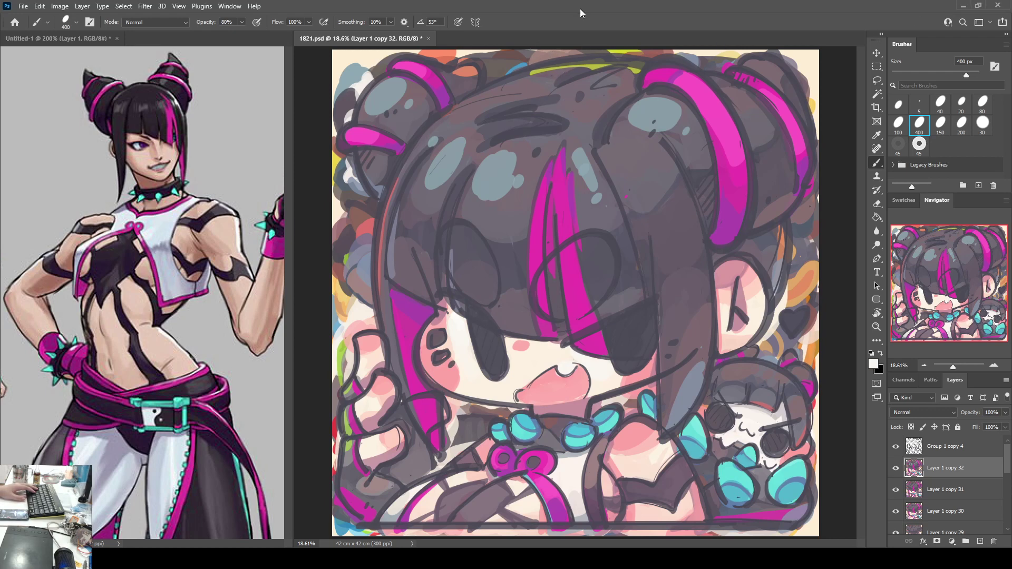
key("ctrl+s")
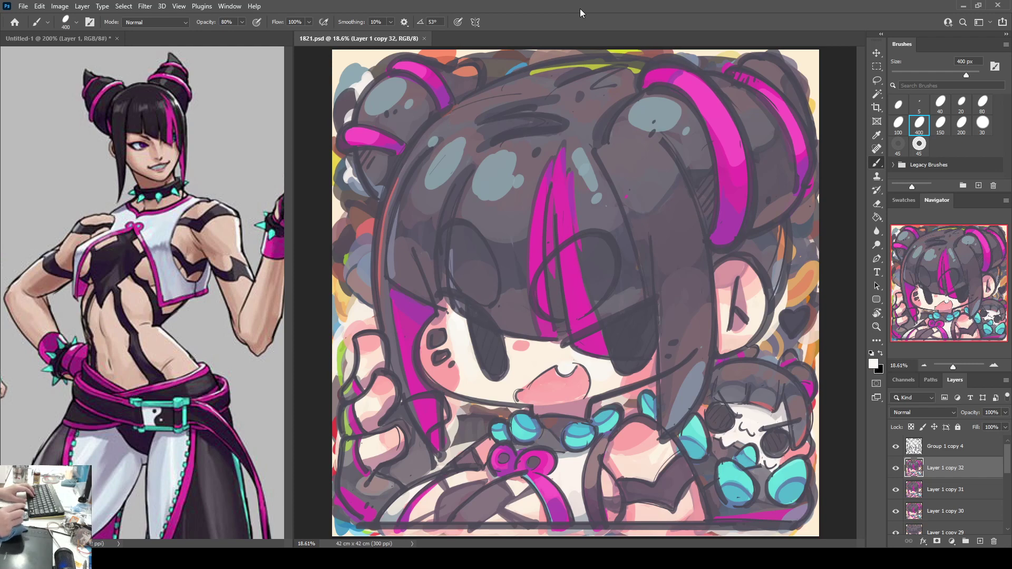
Step: Duplicate the line-art layer Group 1 copy 4 and hide the original
left_click(907, 439)
key("ctrl+j")
left_click(895, 468)
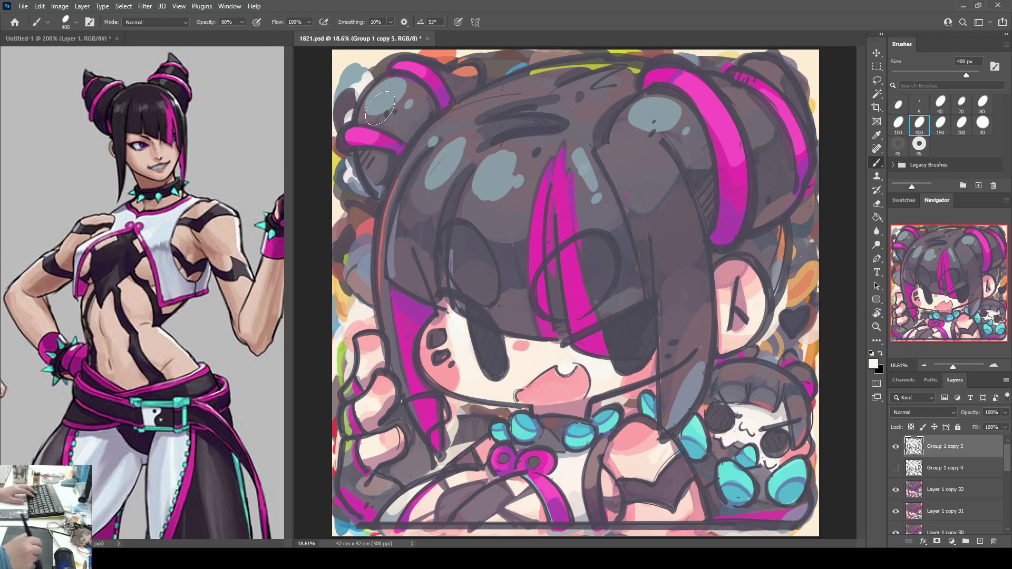
Step: With a 200 px brush at 100% opacity, recolour the left bun's band outlines purple and trace the left side lock's edge in muted purple
left_click(401, 146, "alt")
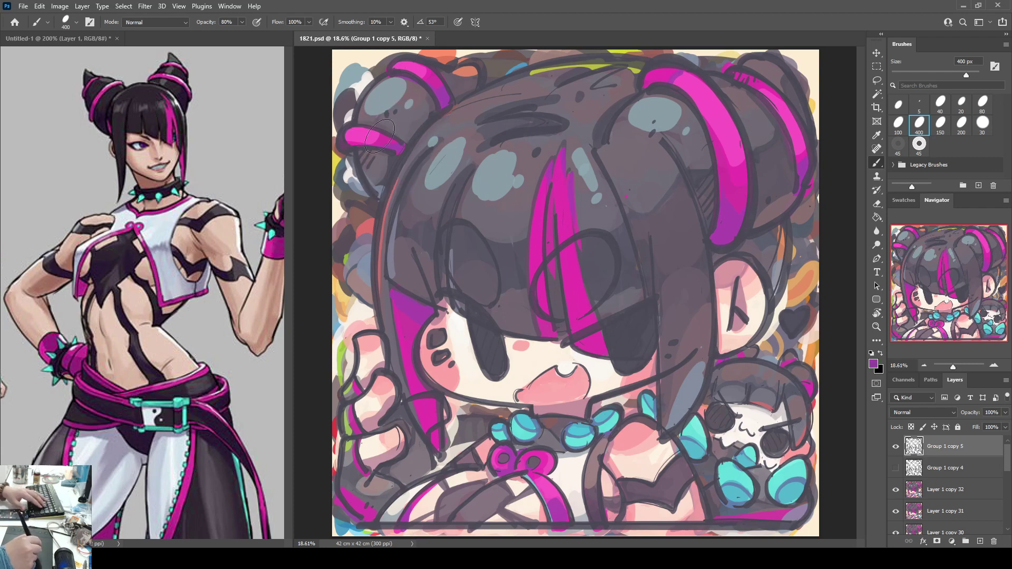
key("bracketleft")
key("bracketleft")
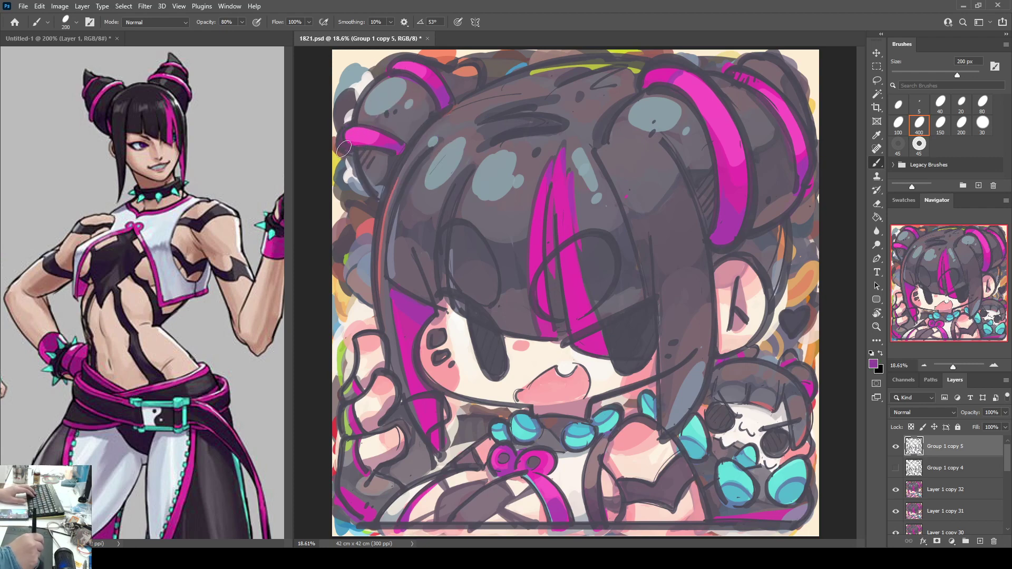
key("0")
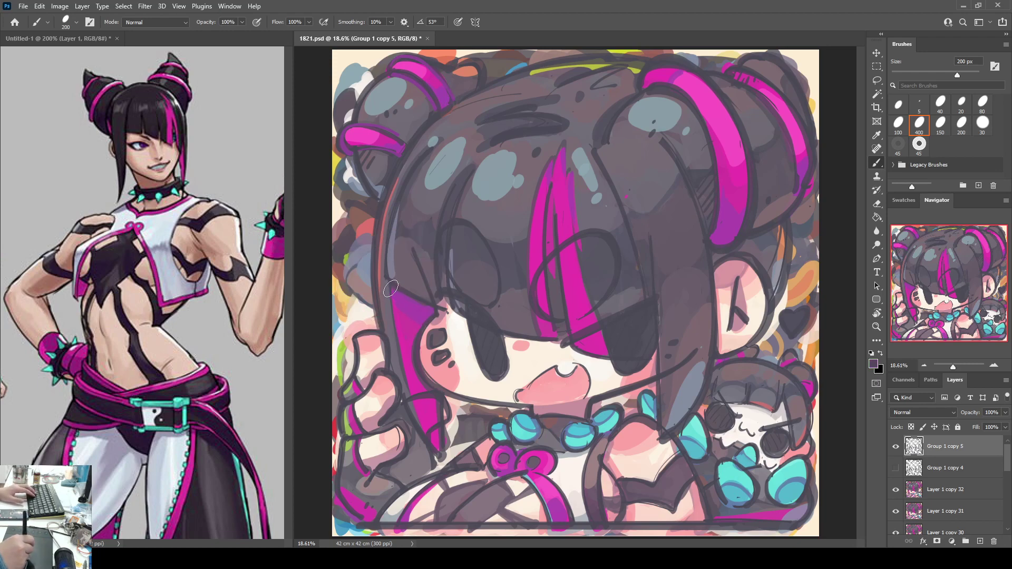
left_click_drag(390, 288, 404, 377)
key("ctrl+z")
left_click_drag(391, 285, 404, 373)
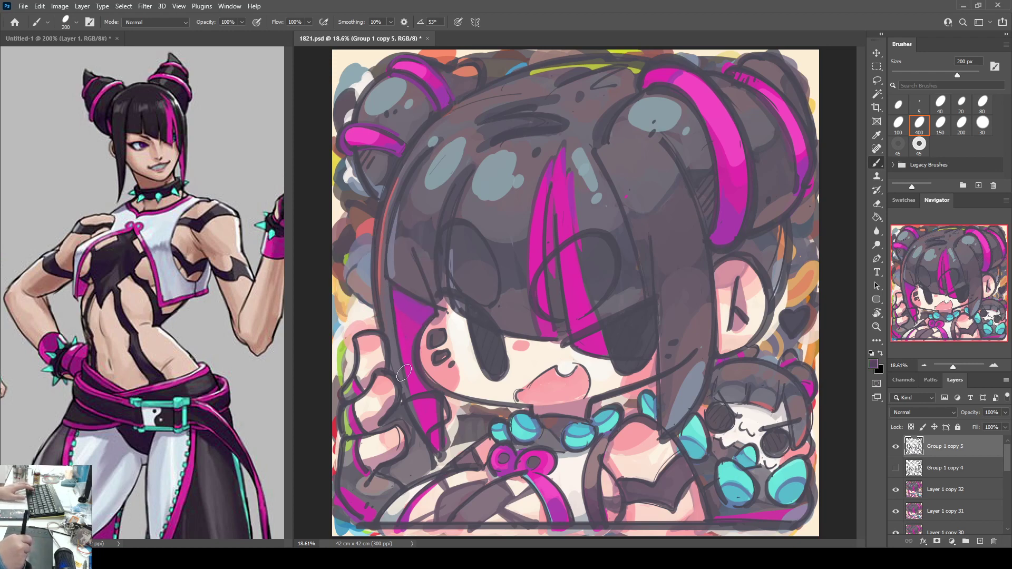
Step: Recolour the outlines of the right bun's two magenta bands and of the chest ribbon in purple-magenta
left_click(563, 160, "alt")
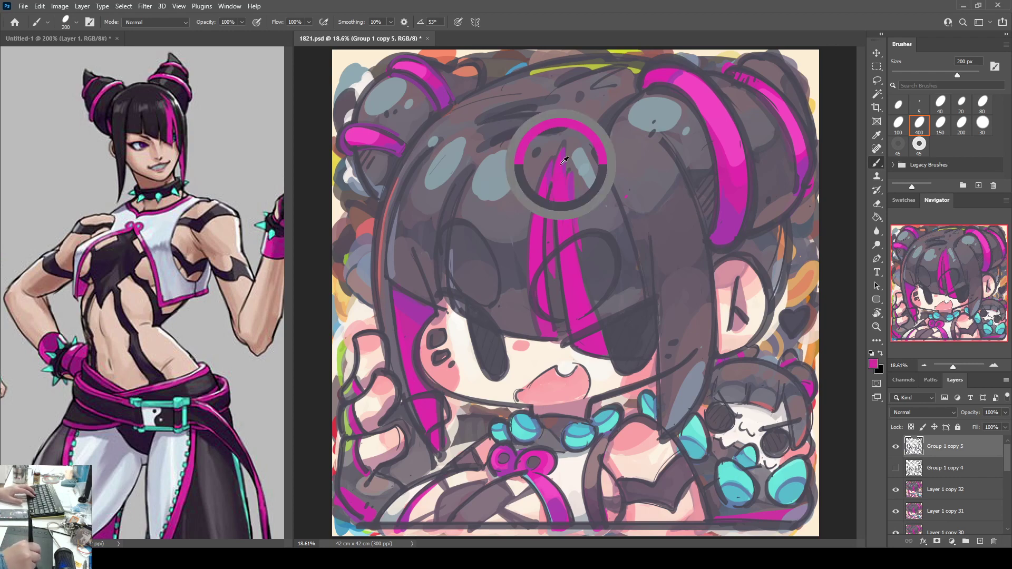
mouse_move(650, 90)
left_mouse_down()
mouse_move(673, 97)
mouse_move(696, 124)
left_mouse_up()
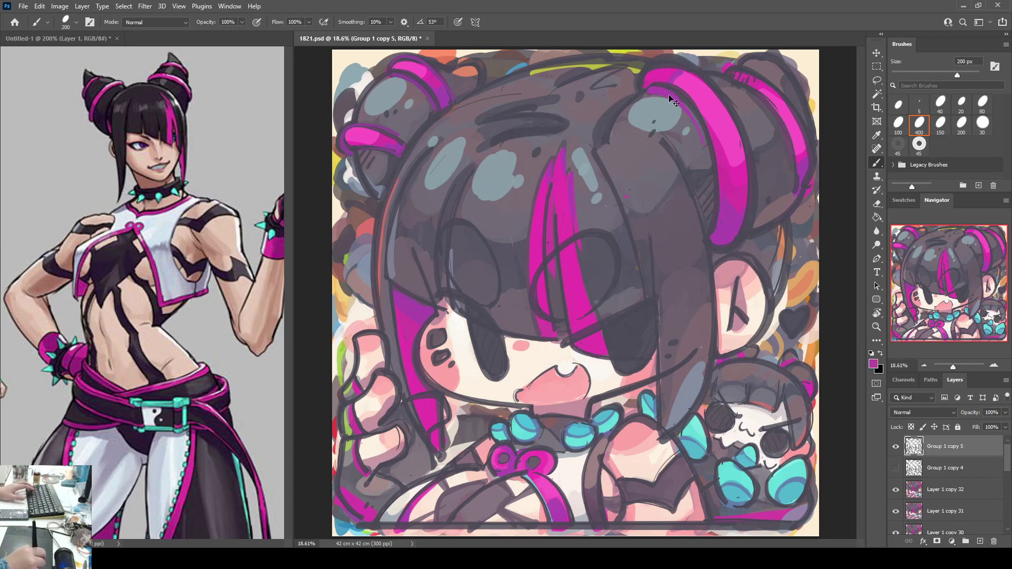
key("ctrl+z")
mouse_move(673, 80)
left_mouse_down()
mouse_move(711, 194)
mouse_move(711, 233)
left_mouse_up()
mouse_move(640, 82)
left_mouse_down()
mouse_move(660, 60)
mouse_move(687, 67)
mouse_move(722, 105)
mouse_move(742, 152)
mouse_move(754, 208)
left_mouse_up()
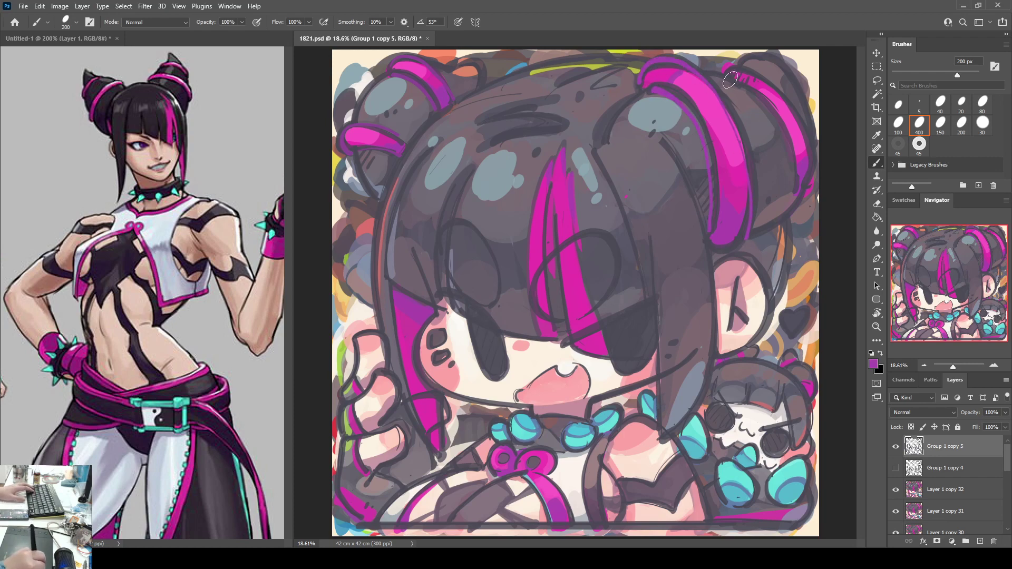
mouse_move(732, 80)
left_mouse_down()
mouse_move(784, 137)
mouse_move(795, 195)
left_mouse_up()
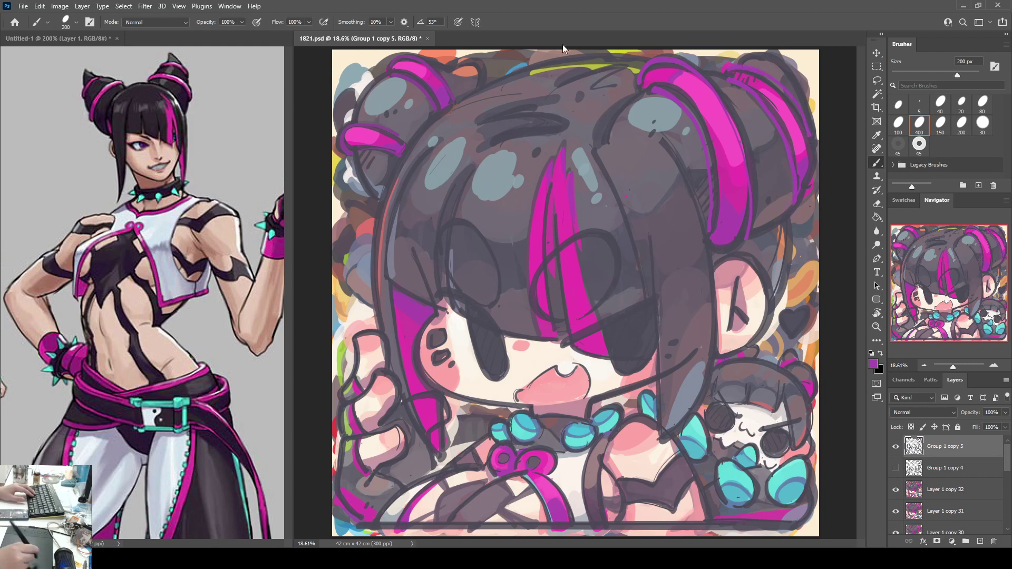
left_click_drag(536, 470, 575, 516)
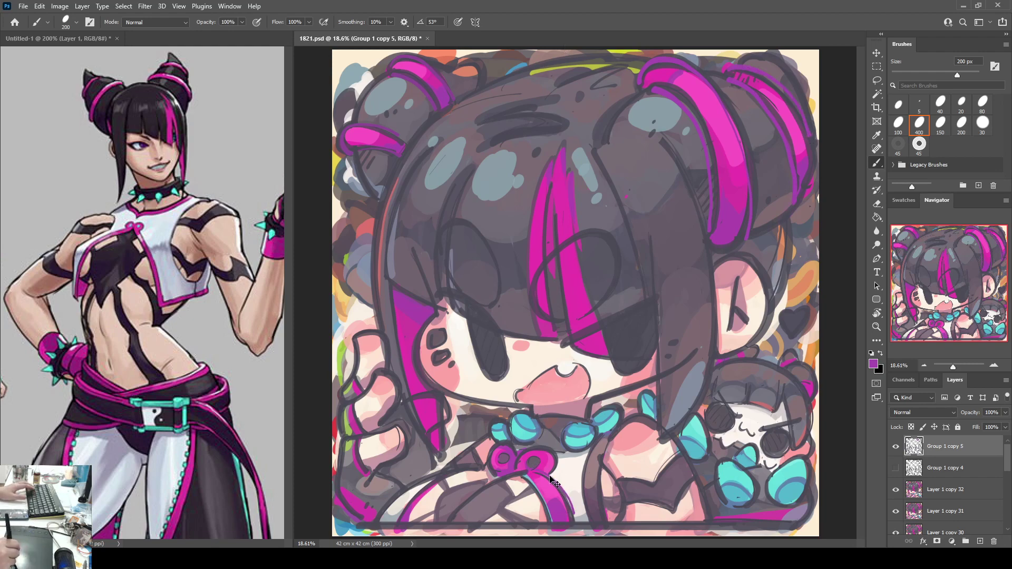
left_click_drag(542, 476, 571, 522)
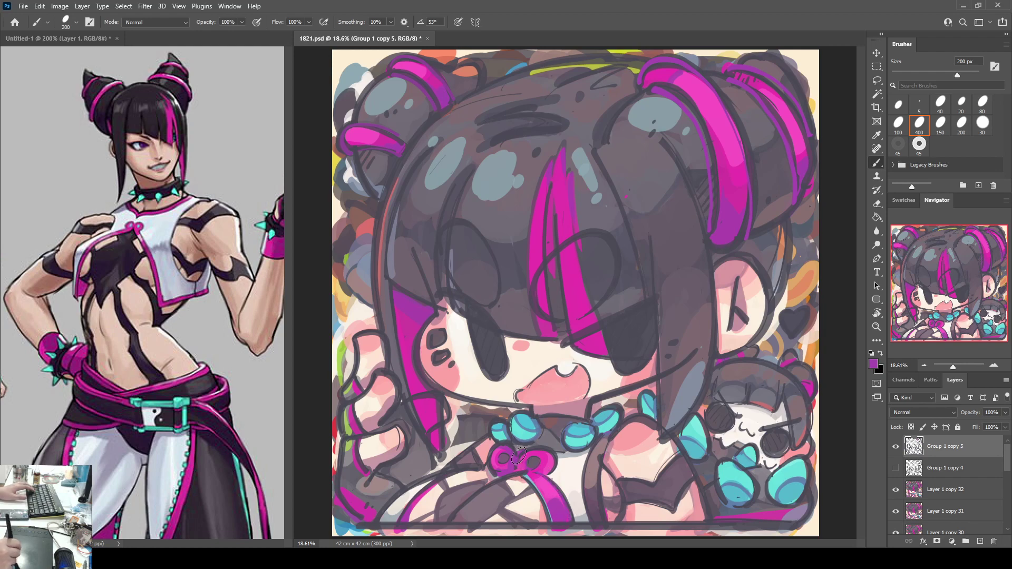
mouse_move(534, 459)
left_mouse_down()
mouse_move(546, 448)
mouse_move(554, 464)
mouse_move(551, 453)
mouse_move(546, 477)
left_mouse_up()
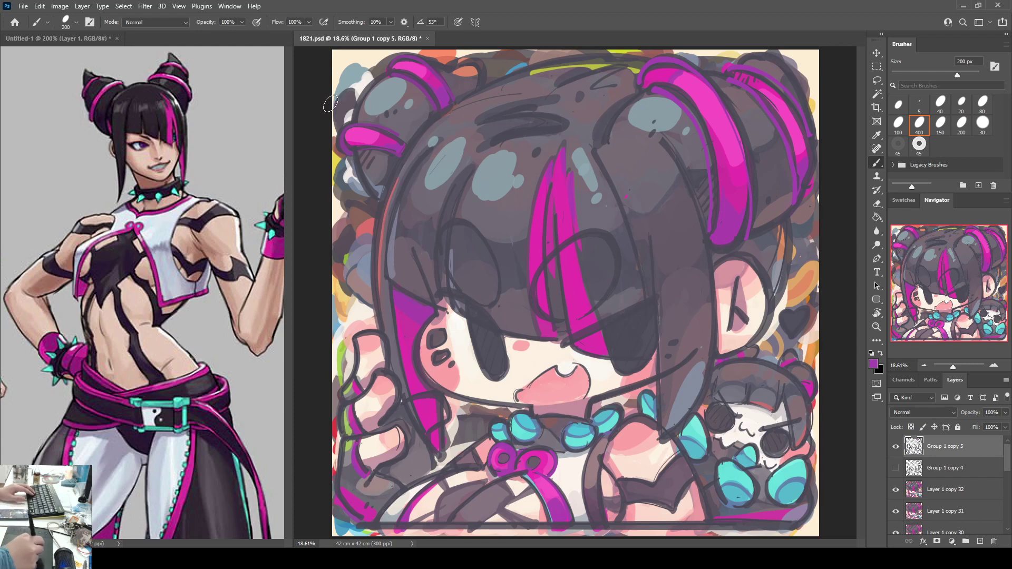
Step: Tint the left bun's outline with sampled grey-blue, and the head's upper-left contour and the fringe strand lines in salmon orange
left_click(390, 99, "alt")
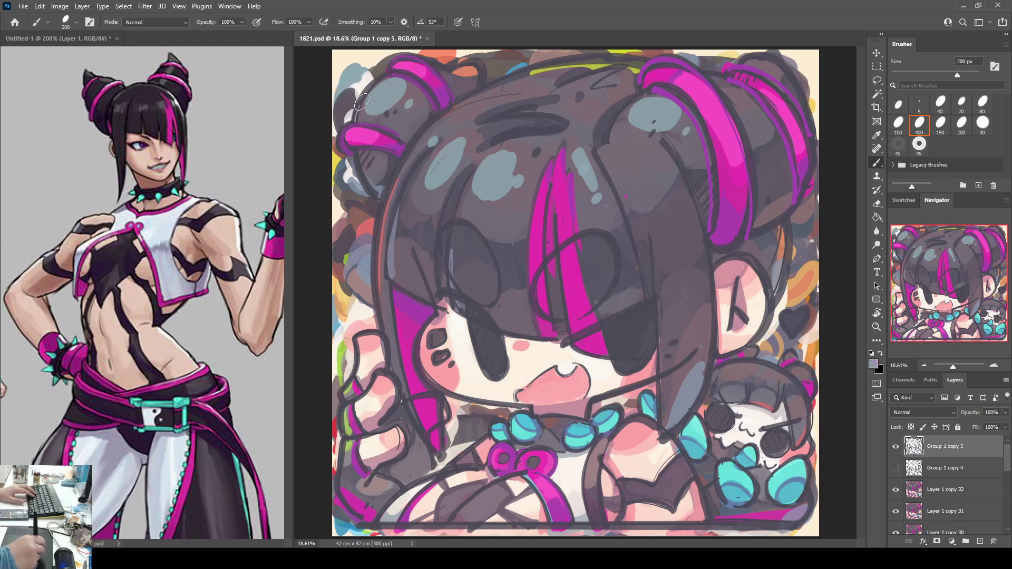
left_click_drag(361, 102, 386, 77)
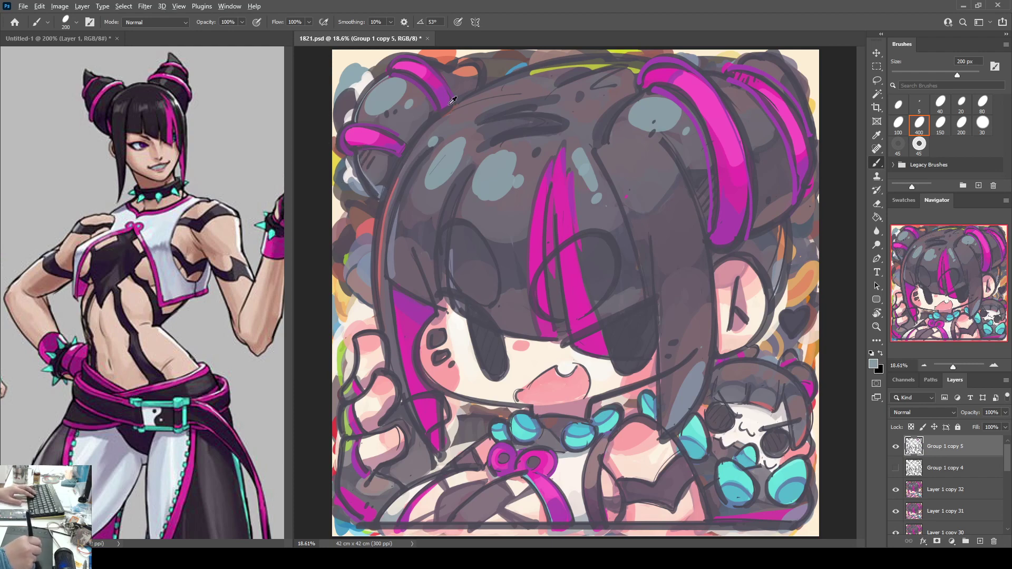
mouse_move(394, 185)
left_mouse_down()
mouse_move(466, 103)
mouse_move(552, 67)
left_mouse_up()
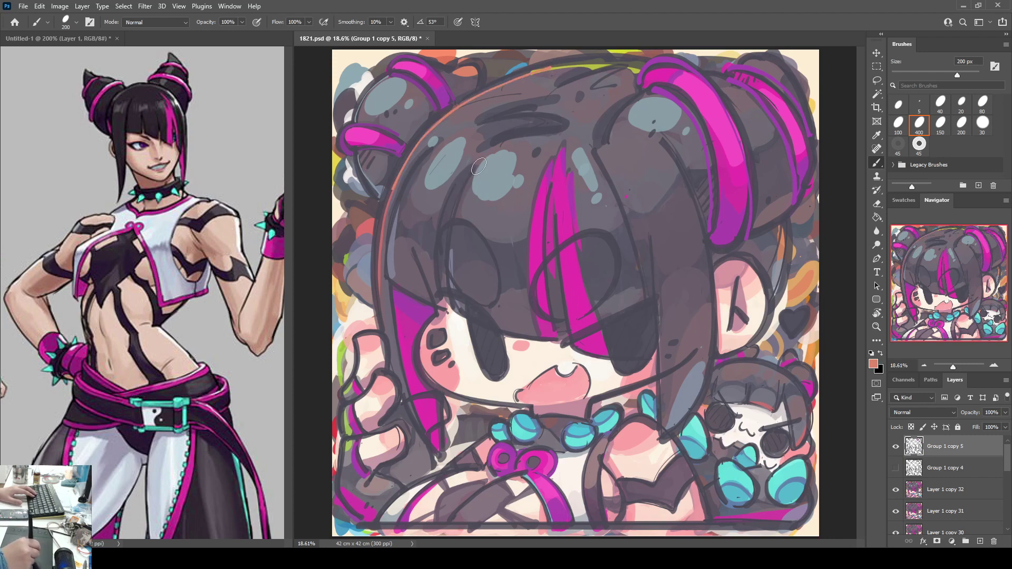
mouse_move(478, 166)
left_mouse_down()
mouse_move(459, 199)
mouse_move(449, 296)
left_mouse_up()
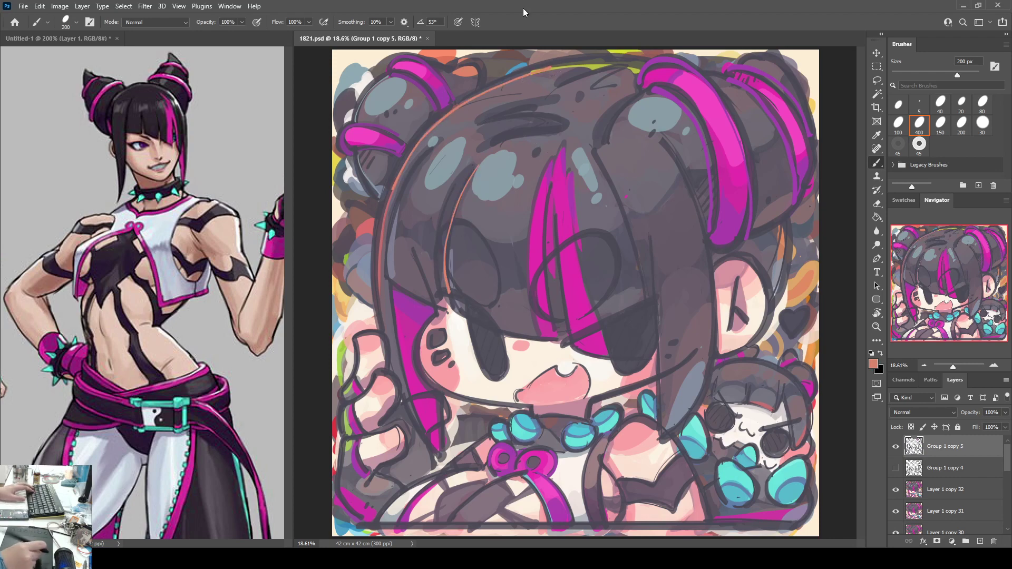
key("ctrl+z")
mouse_move(435, 148)
left_mouse_down()
mouse_move(408, 188)
mouse_move(391, 277)
left_mouse_up()
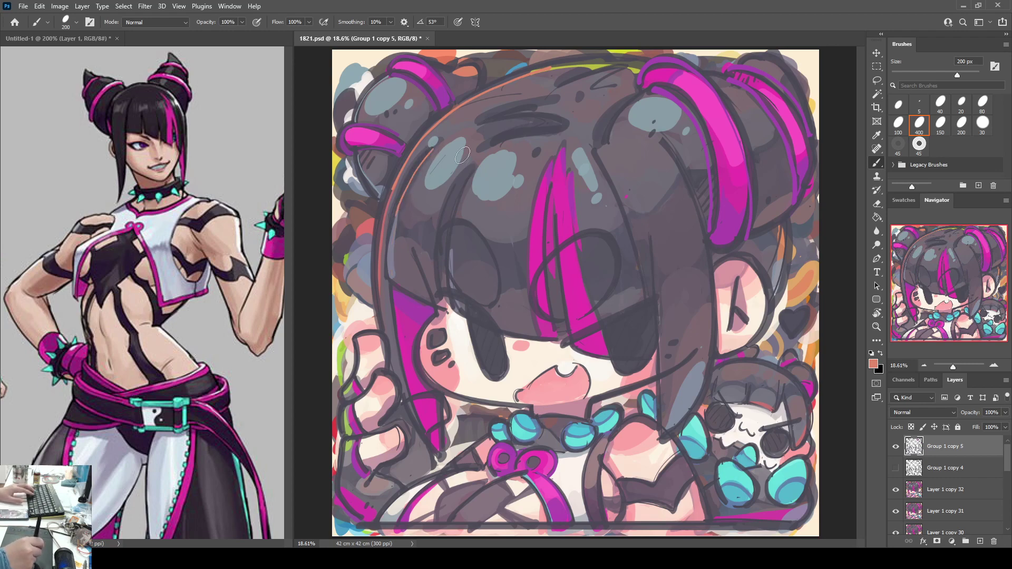
mouse_move(474, 173)
left_mouse_down()
mouse_move(450, 219)
mouse_move(445, 282)
left_mouse_up()
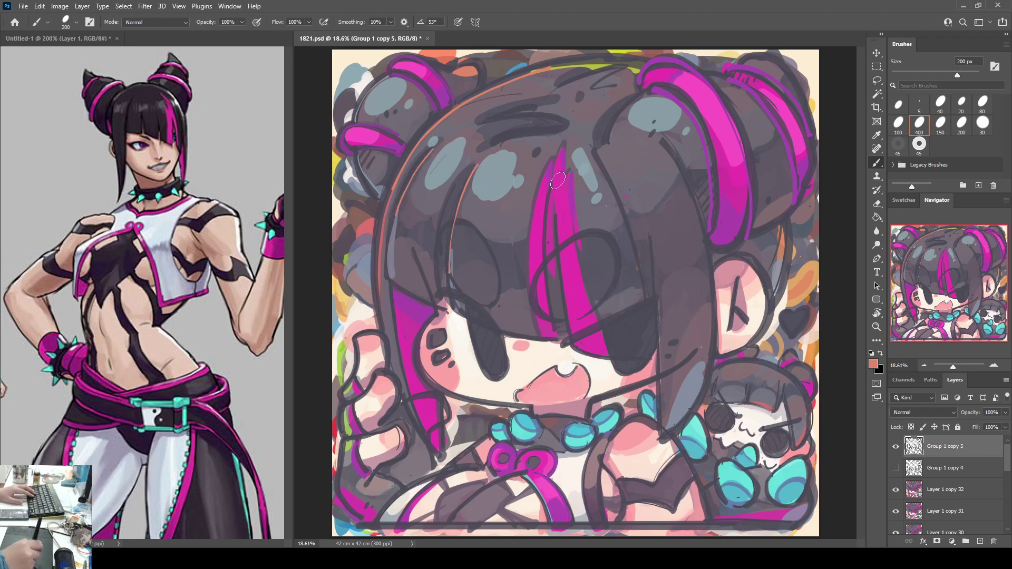
left_click(600, 156)
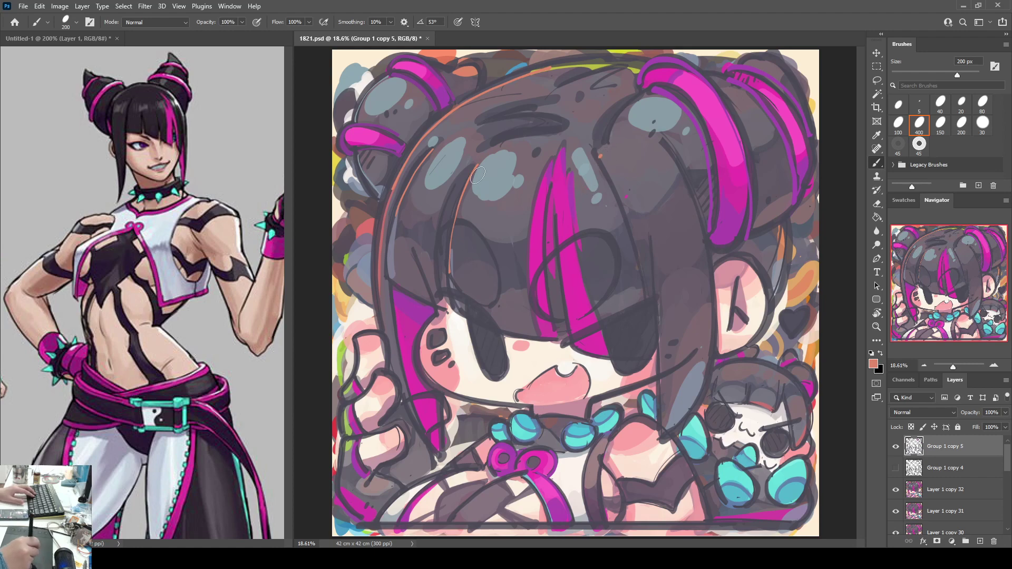
Step: Extend thin drips below the two left fringe highlights using their sampled grey-blue
left_click(497, 171, "alt")
left_click_drag(476, 196, 475, 215)
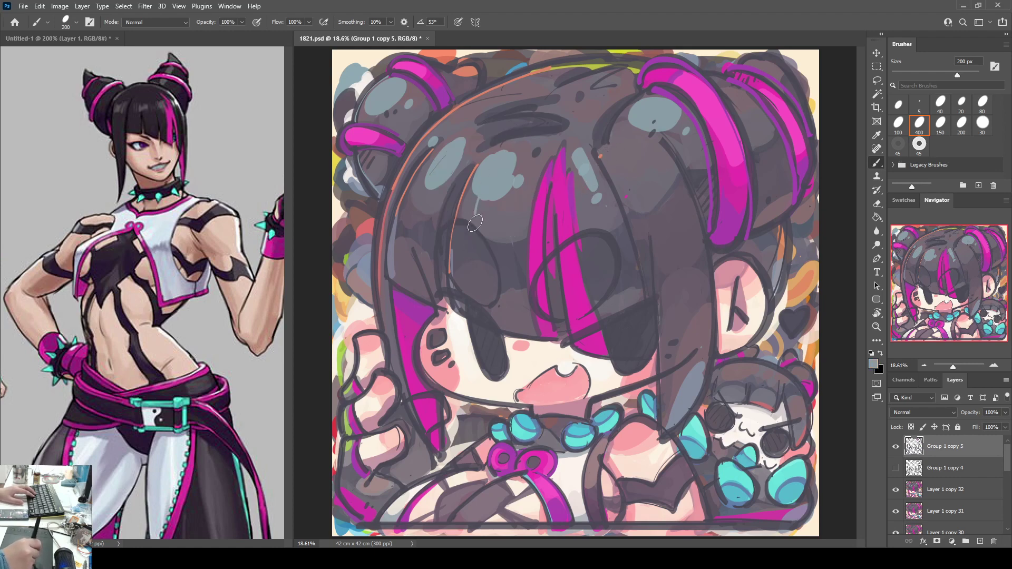
left_click_drag(430, 173, 420, 216)
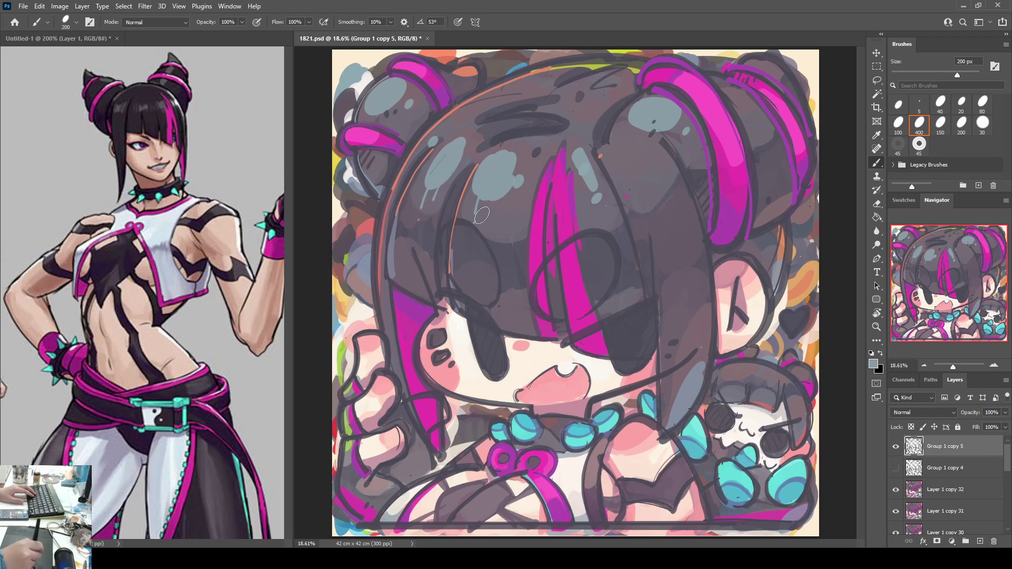
Step: Trace the fringe's lower edge and its long right-hand strand line in sampled muted grey-purple
left_click(395, 261, "alt")
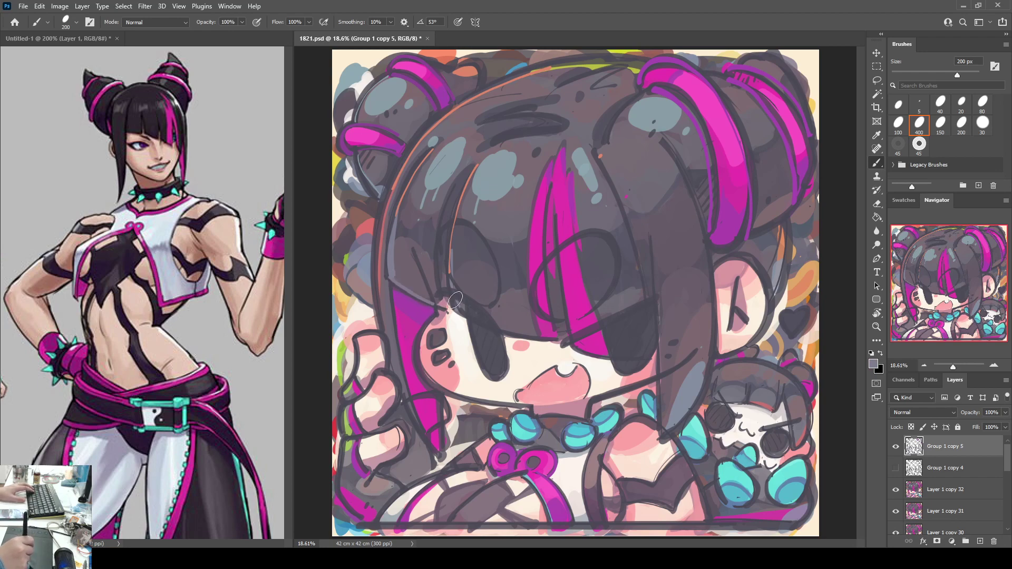
left_click_drag(455, 303, 525, 334)
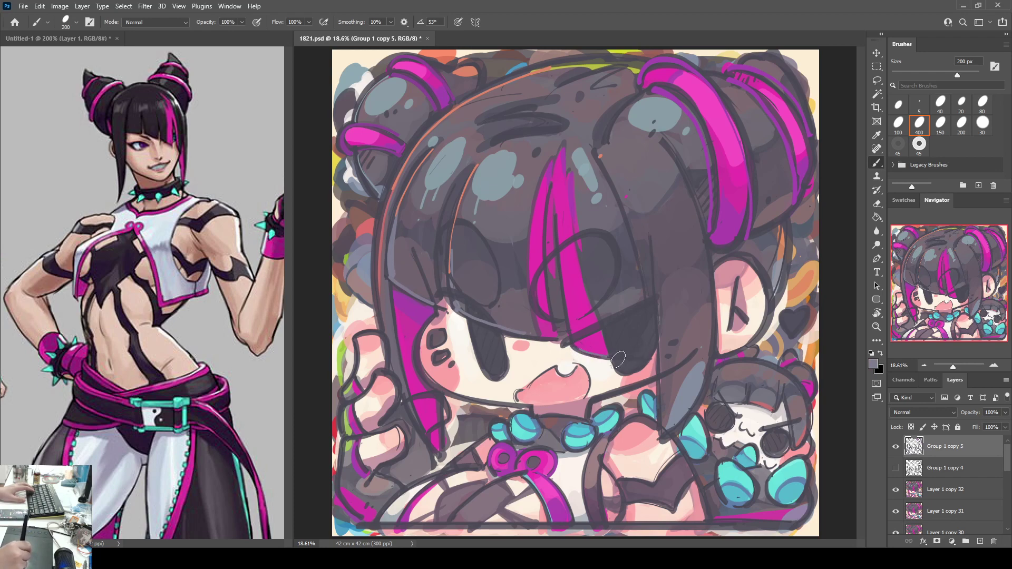
left_click_drag(593, 170, 632, 274)
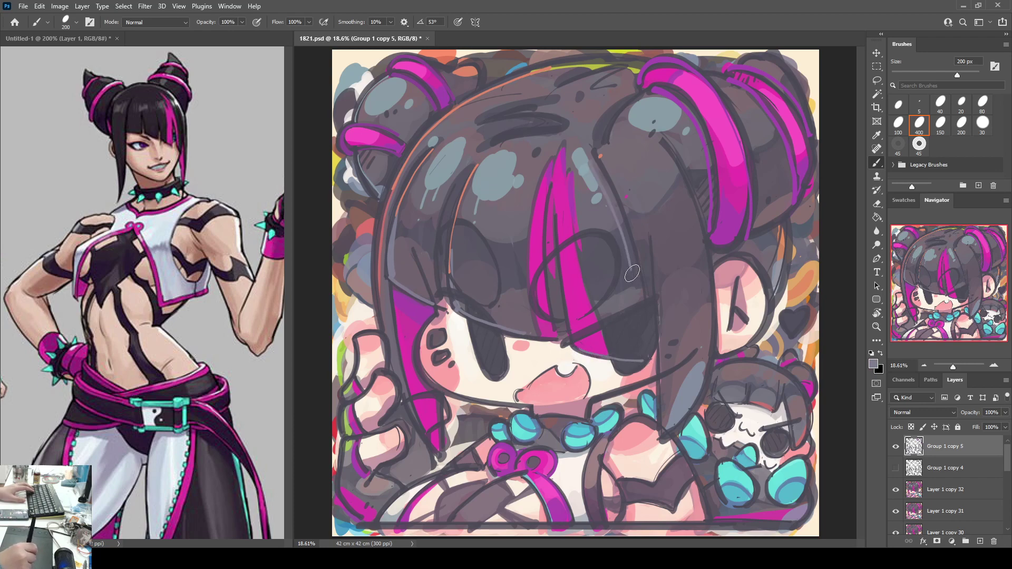
key("ctrl+z")
left_click_drag(596, 157, 639, 329)
key("ctrl+z")
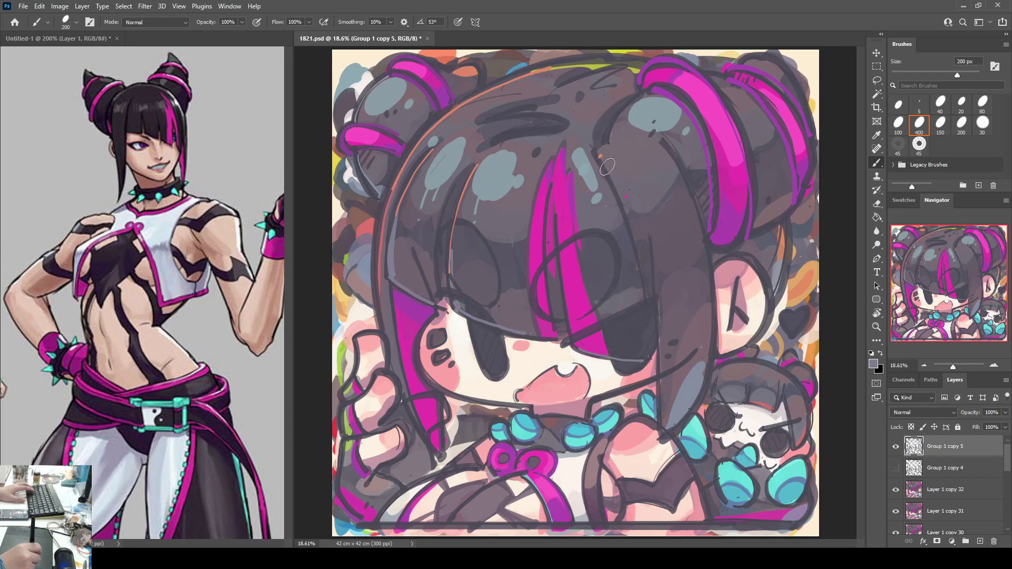
mouse_move(594, 157)
left_mouse_down()
mouse_move(639, 273)
mouse_move(647, 348)
left_mouse_up()
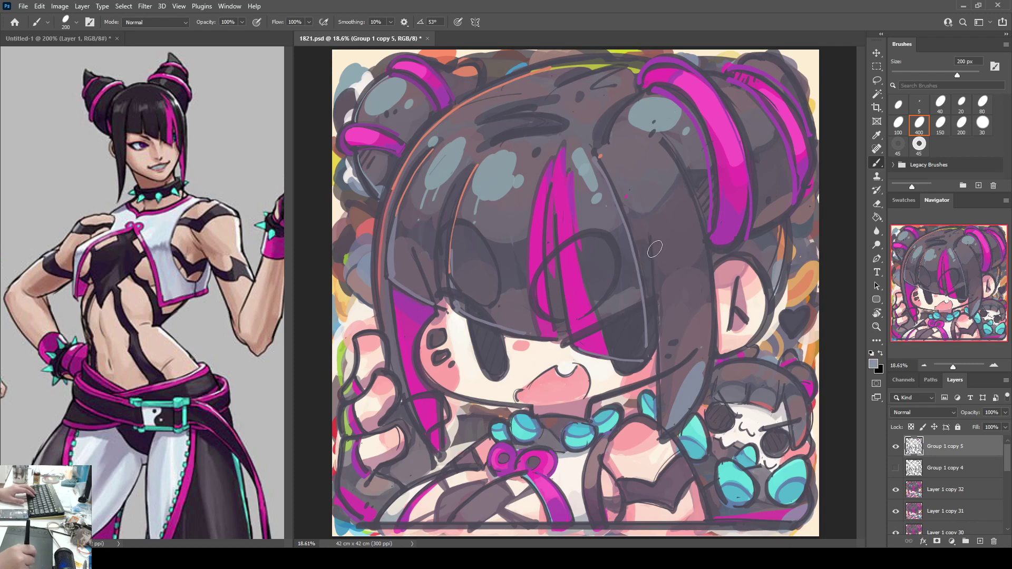
Step: Draw one long grey-blue line down the inner edge of the right side lock to its tip, redoing it until clean
left_click_drag(653, 235, 662, 411)
key("ctrl+z")
left_click_drag(651, 241, 657, 427)
key("ctrl+z")
left_click_drag(652, 237, 658, 432)
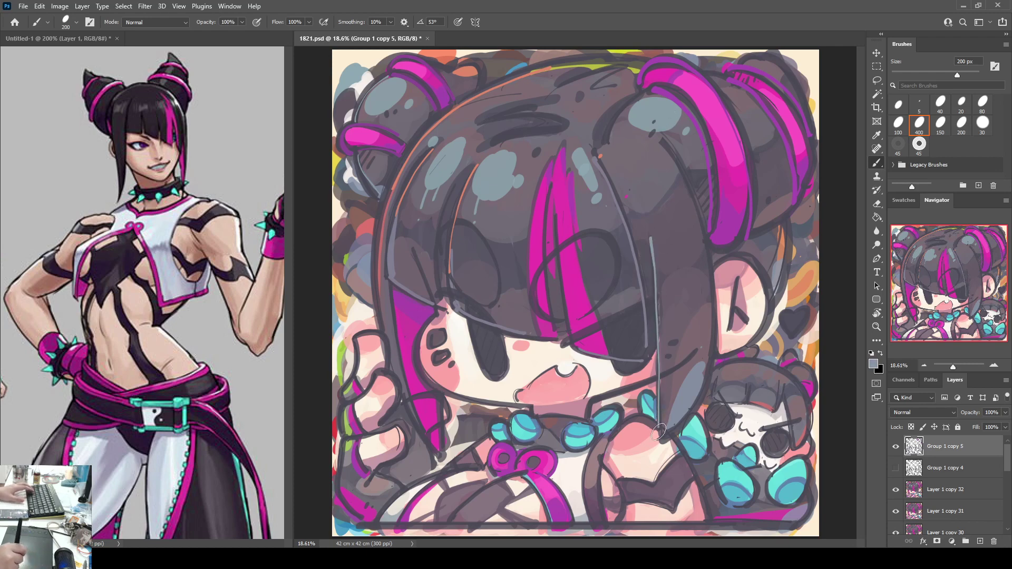
key("ctrl+z")
left_click_drag(652, 237, 660, 435)
key("ctrl+z")
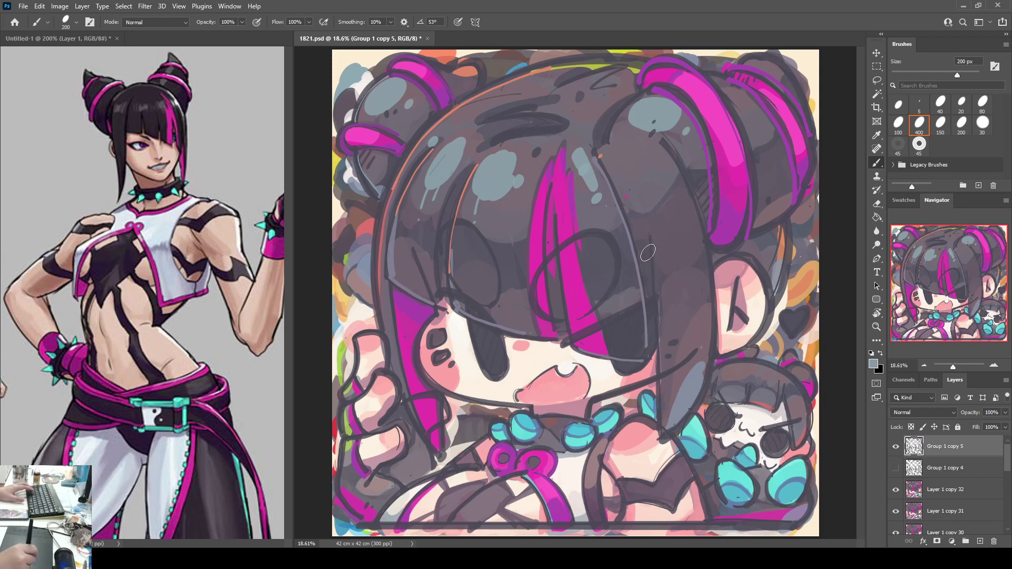
left_click_drag(652, 234, 659, 430)
key("ctrl+z")
left_click_drag(652, 235, 665, 431)
key("ctrl+z")
left_click_drag(650, 233, 661, 428)
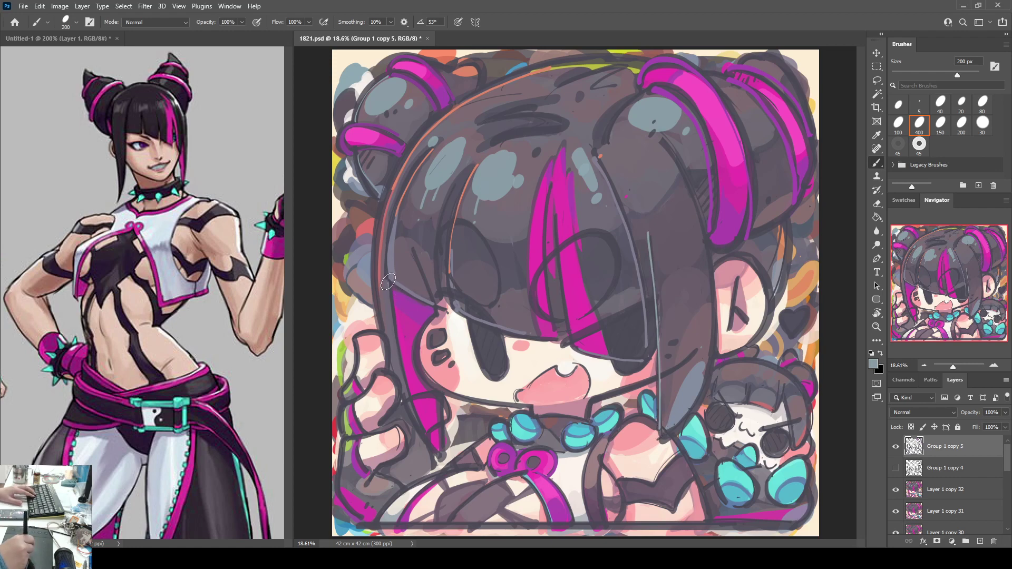
Step: Trace the left side lock's edge in grey-blue and outline the dark crown strokes in salmon orange
left_click_drag(389, 285, 427, 443)
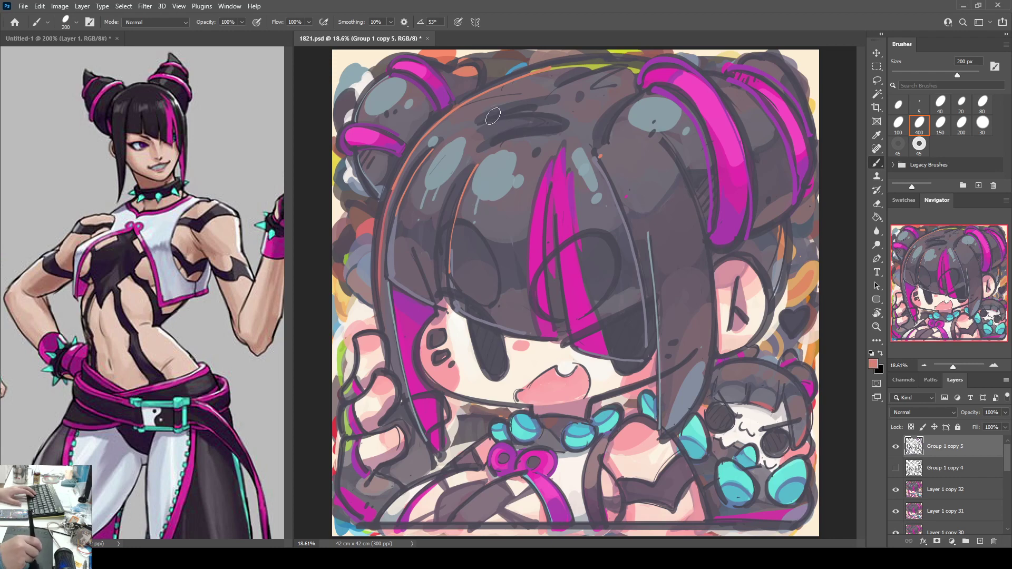
mouse_move(477, 117)
left_mouse_down()
mouse_move(555, 94)
mouse_move(485, 114)
mouse_move(560, 120)
mouse_move(493, 139)
left_mouse_up()
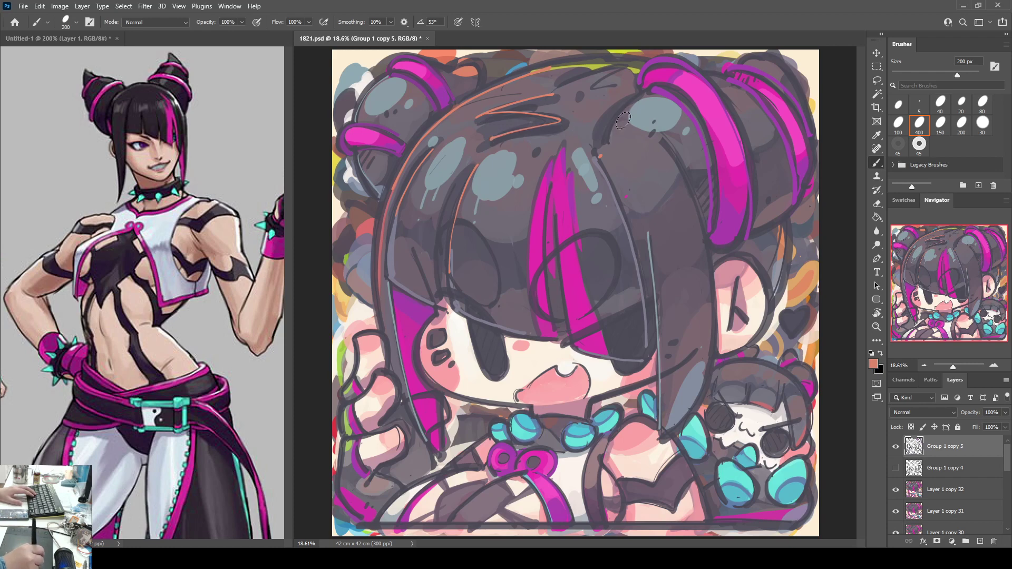
Step: Trace the outer edges of both side locks and the lines at the fringe's left end with pink sampled from the right bun's band
left_click(703, 90, "alt")
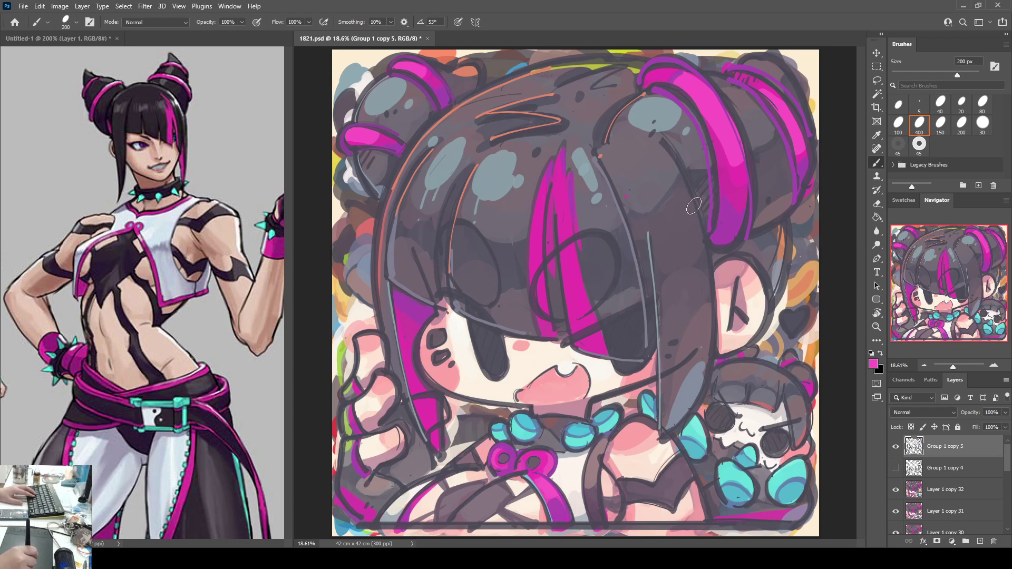
mouse_move(685, 174)
left_mouse_down()
mouse_move(711, 283)
mouse_move(708, 357)
mouse_move(672, 432)
left_mouse_up()
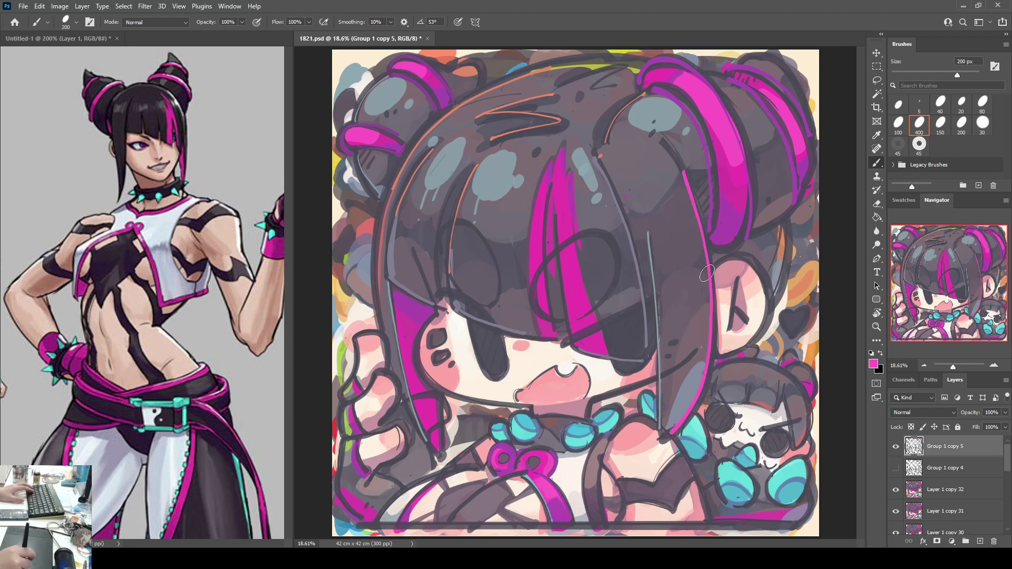
key("ctrl+z")
mouse_move(695, 199)
left_mouse_down()
mouse_move(711, 310)
mouse_move(701, 387)
mouse_move(670, 432)
left_mouse_up()
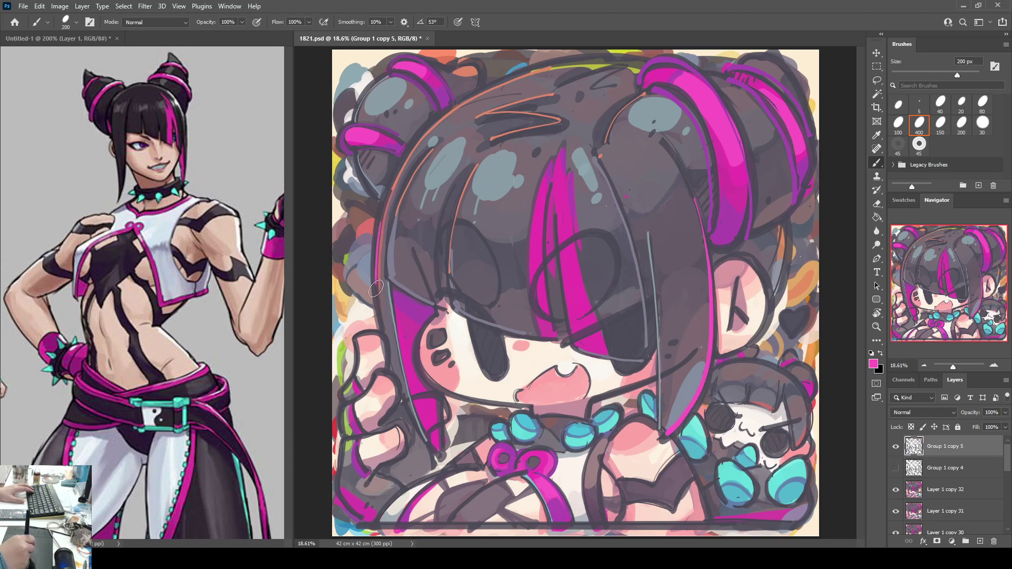
mouse_move(399, 175)
left_mouse_down()
mouse_move(380, 239)
mouse_move(379, 309)
mouse_move(438, 453)
left_mouse_up()
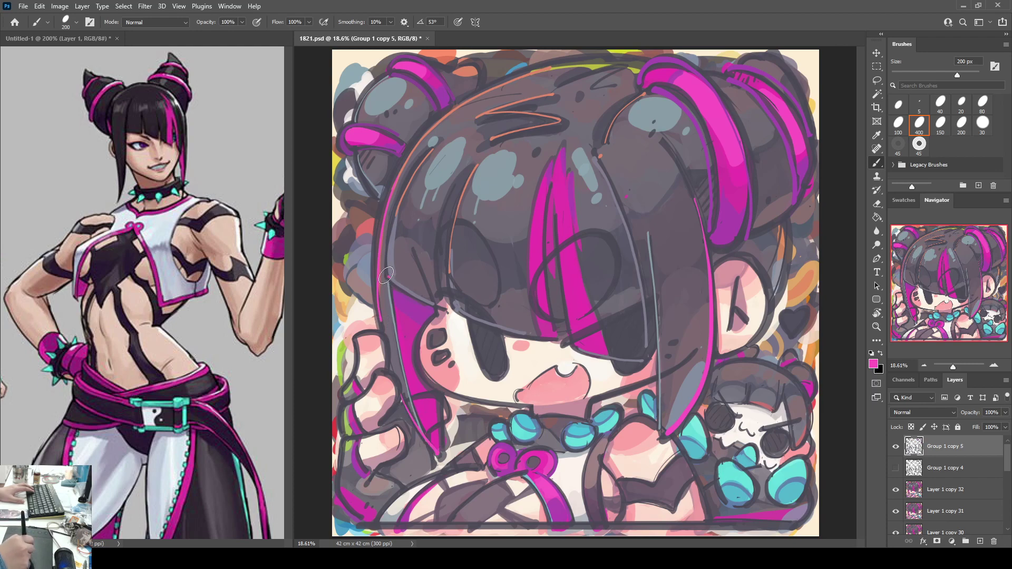
mouse_move(387, 276)
left_mouse_down()
mouse_move(436, 306)
mouse_move(438, 251)
left_mouse_up()
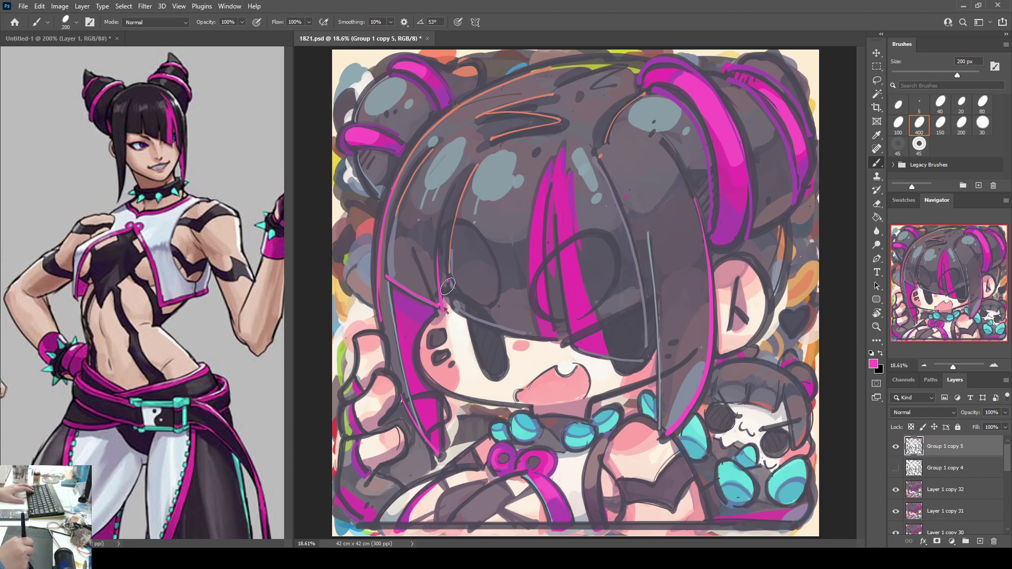
Step: Trace the fringe's lower edge in bright pink and outline the raised hand's fingers in dusty pink sampled near the hand
mouse_move(446, 282)
left_mouse_down()
mouse_move(457, 314)
mouse_move(536, 337)
left_mouse_up()
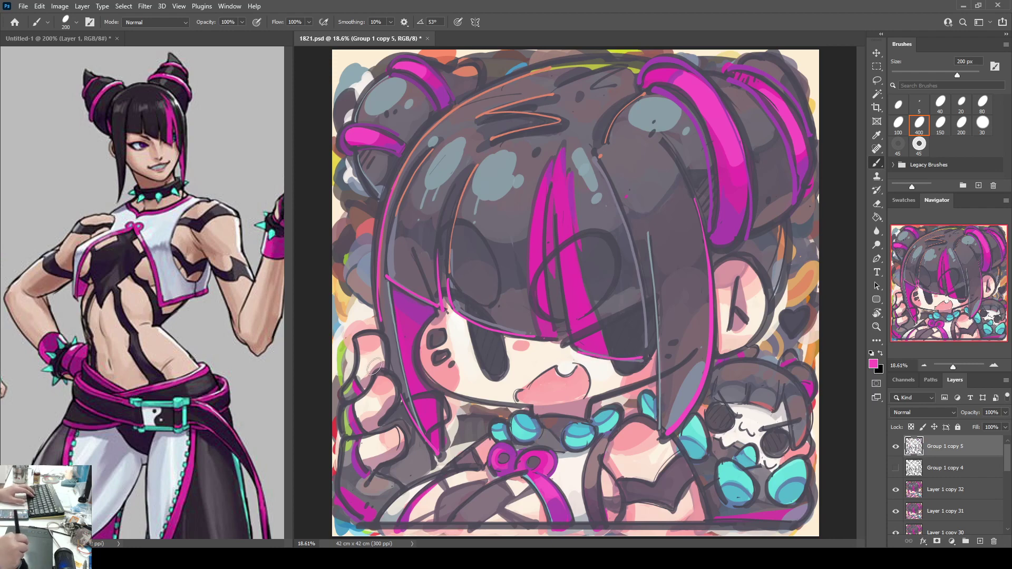
left_click(391, 357, "alt")
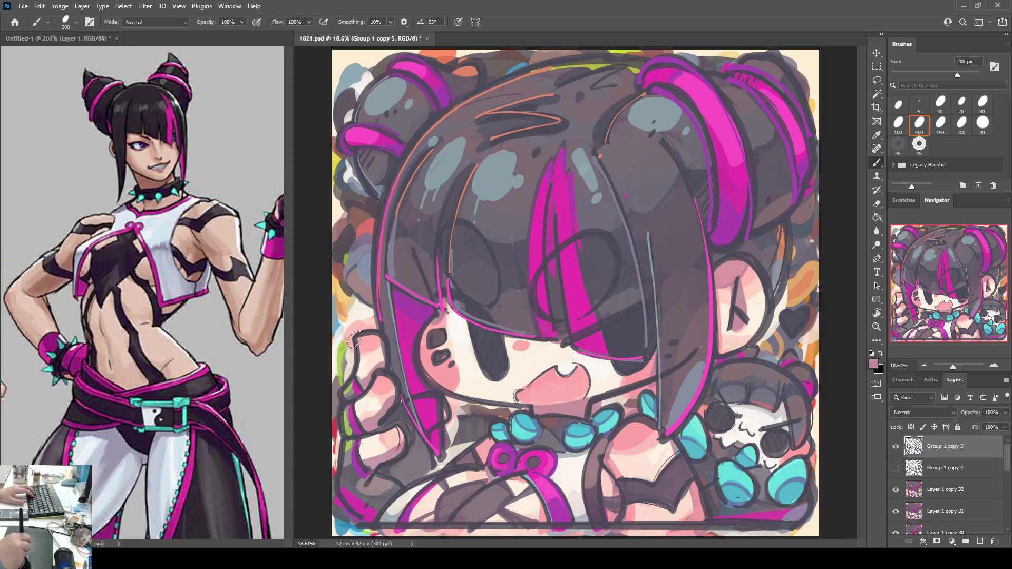
left_click_drag(354, 336, 357, 375)
mouse_move(358, 337)
left_mouse_down()
mouse_move(391, 362)
mouse_move(361, 396)
mouse_move(378, 370)
mouse_move(390, 376)
mouse_move(394, 447)
mouse_move(367, 435)
mouse_move(398, 422)
mouse_move(404, 450)
mouse_move(386, 464)
mouse_move(397, 437)
left_mouse_up()
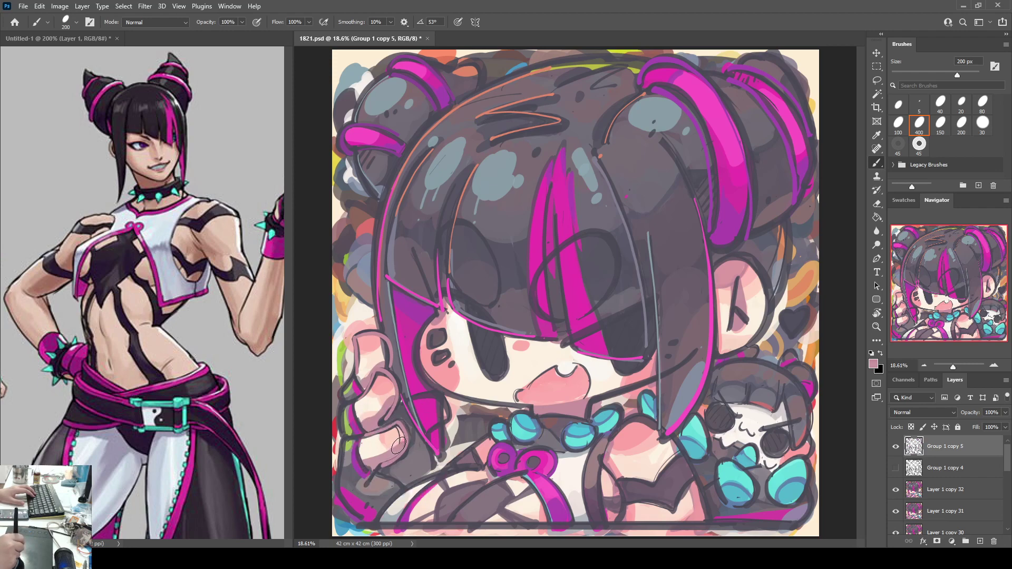
Step: Touch up the fingers with sampled skin pinks and draw pale cream contour lines around their edges, redoing the first contour stroke
left_click(394, 434, "alt")
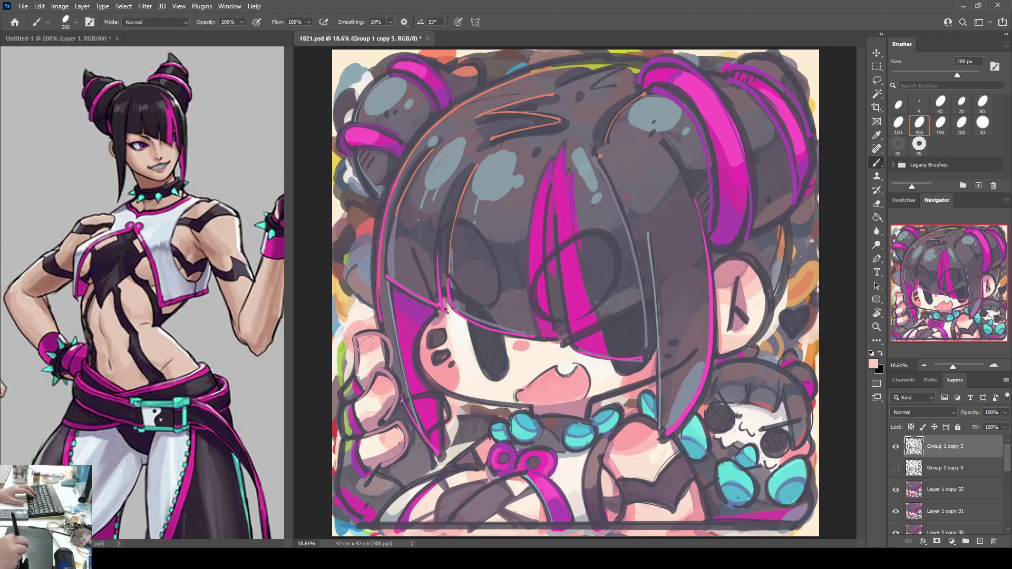
left_click(459, 361, "alt")
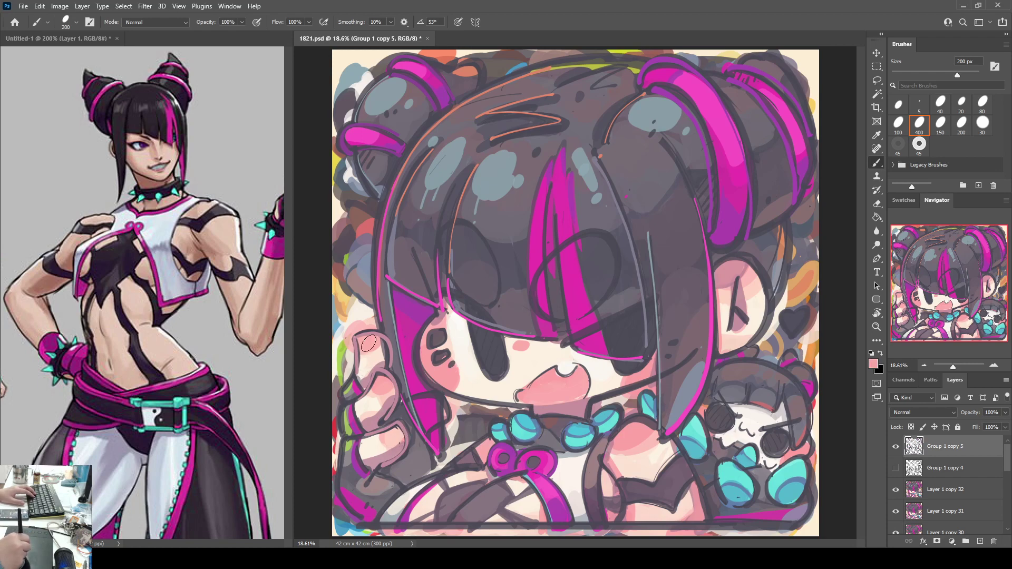
left_click(369, 379, "alt")
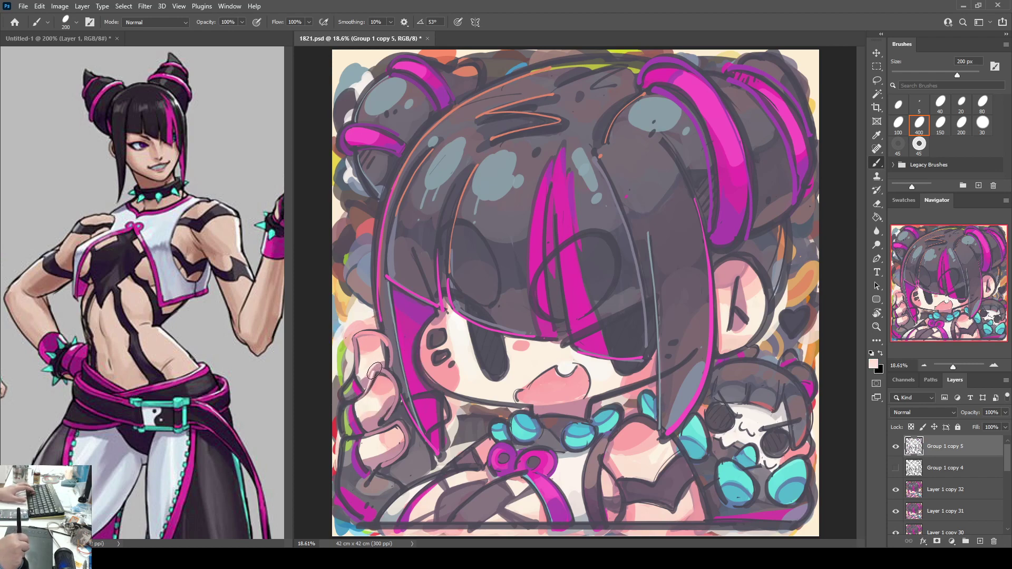
left_click_drag(388, 370, 399, 387)
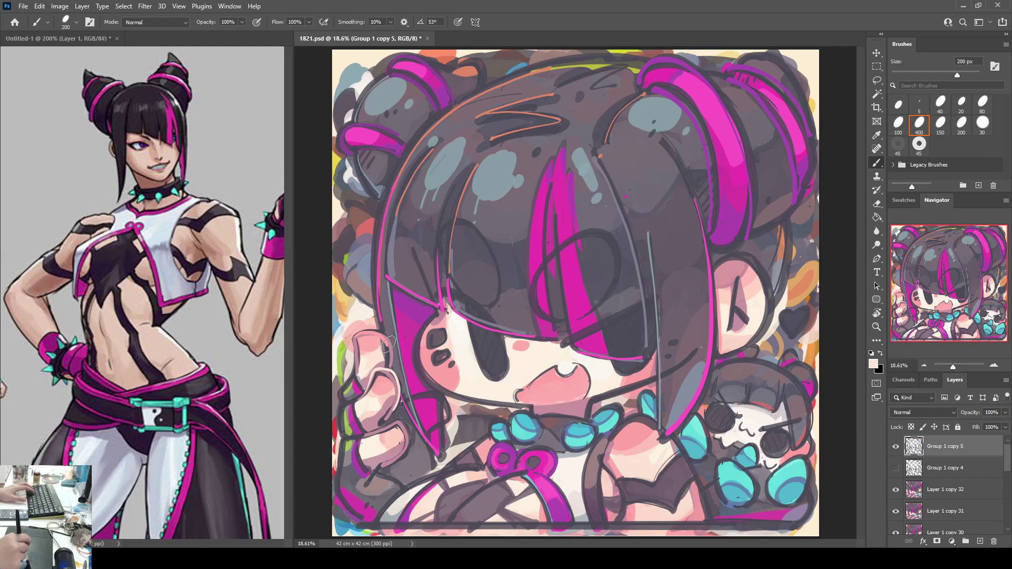
key("ctrl+z")
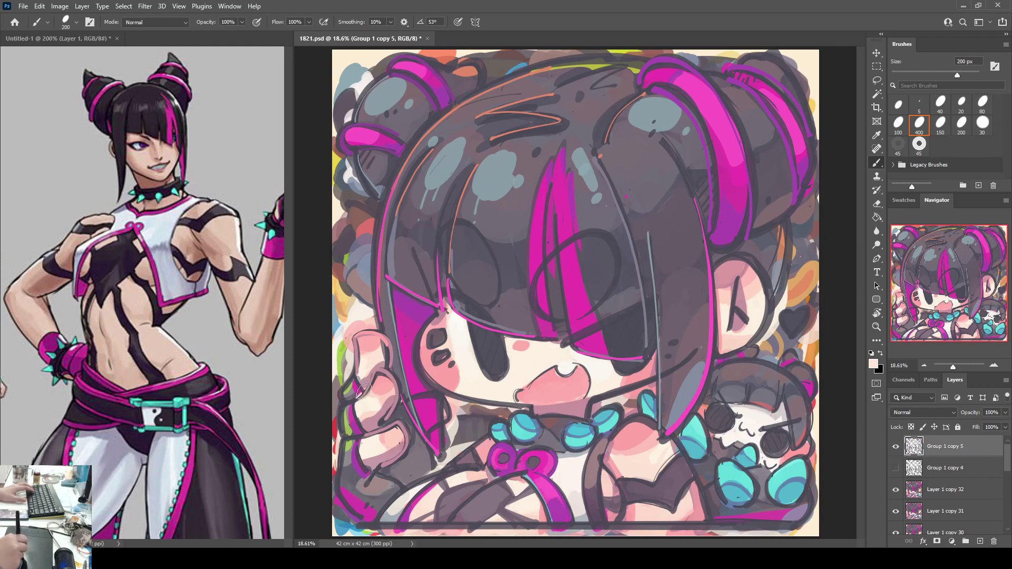
mouse_move(372, 371)
left_mouse_down()
mouse_move(398, 405)
mouse_move(363, 433)
mouse_move(403, 418)
mouse_move(412, 436)
mouse_move(410, 455)
mouse_move(372, 480)
left_mouse_up()
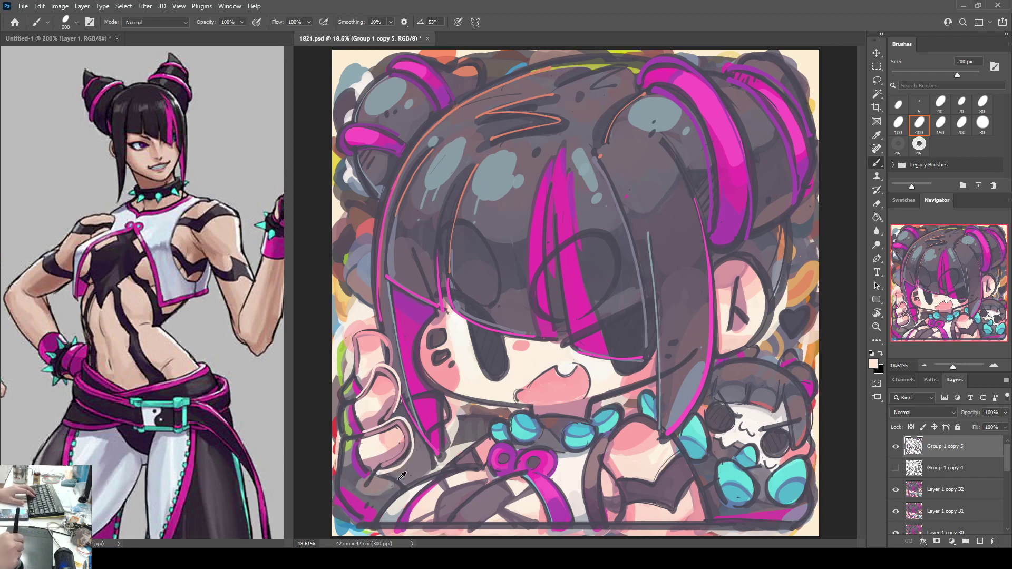
Step: Trace the left cheek and the jaw line across the right side lock in sampled dusty pink, redoing the cheek stroke
left_click(450, 372, "alt")
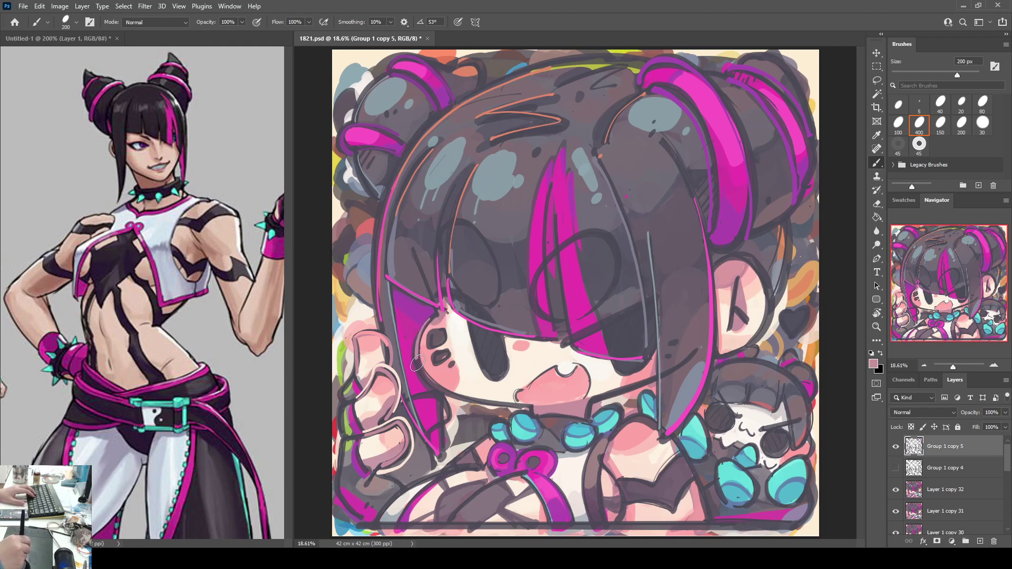
left_click_drag(418, 363, 433, 388)
mouse_move(433, 319)
left_mouse_down()
mouse_move(416, 352)
mouse_move(426, 380)
mouse_move(466, 398)
left_mouse_up()
key("ctrl+z")
mouse_move(432, 318)
left_mouse_down()
mouse_move(419, 360)
mouse_move(433, 382)
left_mouse_up()
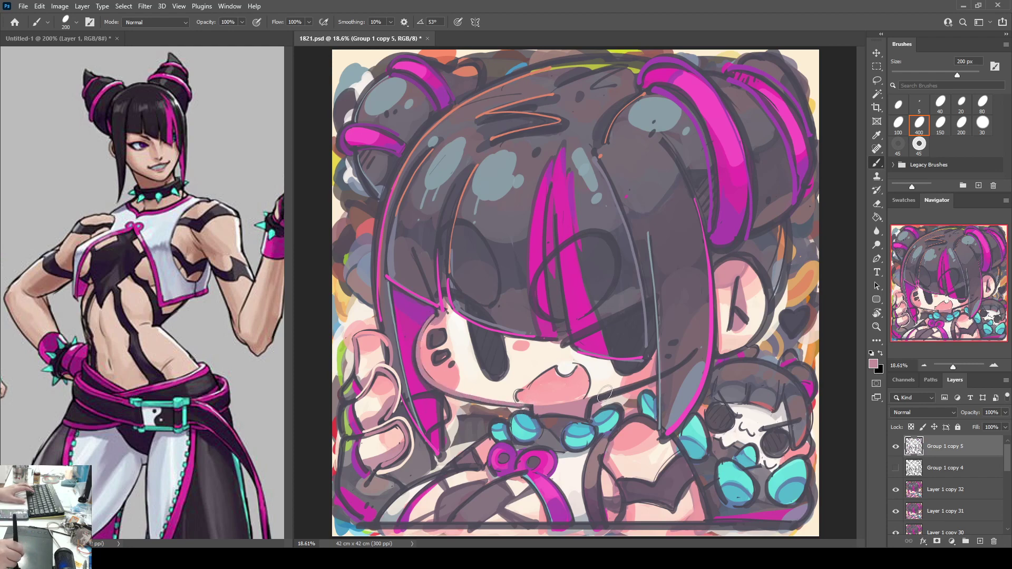
left_click_drag(605, 392, 716, 339)
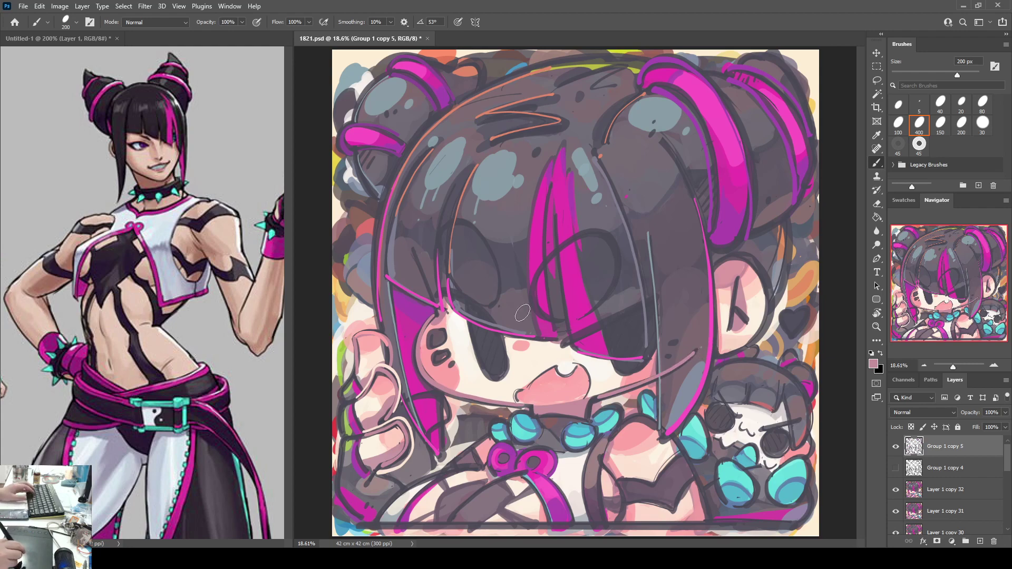
left_click(458, 342, "alt")
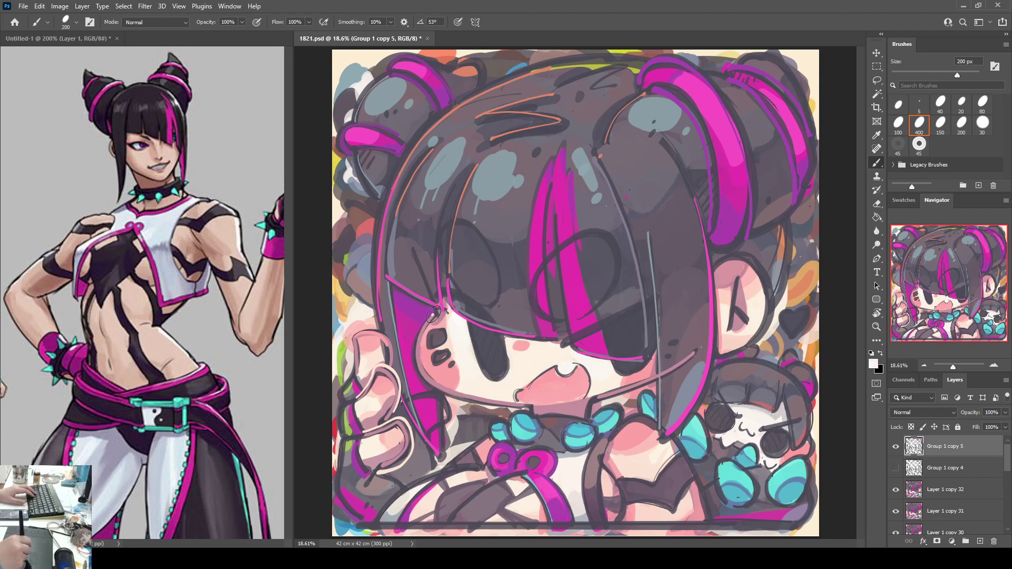
mouse_move(434, 315)
left_mouse_down()
mouse_move(417, 332)
mouse_move(419, 366)
mouse_move(443, 387)
left_mouse_up()
key("ctrl+z")
mouse_move(435, 313)
left_mouse_down()
mouse_move(417, 364)
mouse_move(442, 391)
mouse_move(530, 413)
left_mouse_up()
key("ctrl+z")
mouse_move(432, 314)
left_mouse_down()
mouse_move(419, 331)
mouse_move(417, 371)
mouse_move(452, 393)
mouse_move(522, 407)
left_mouse_up()
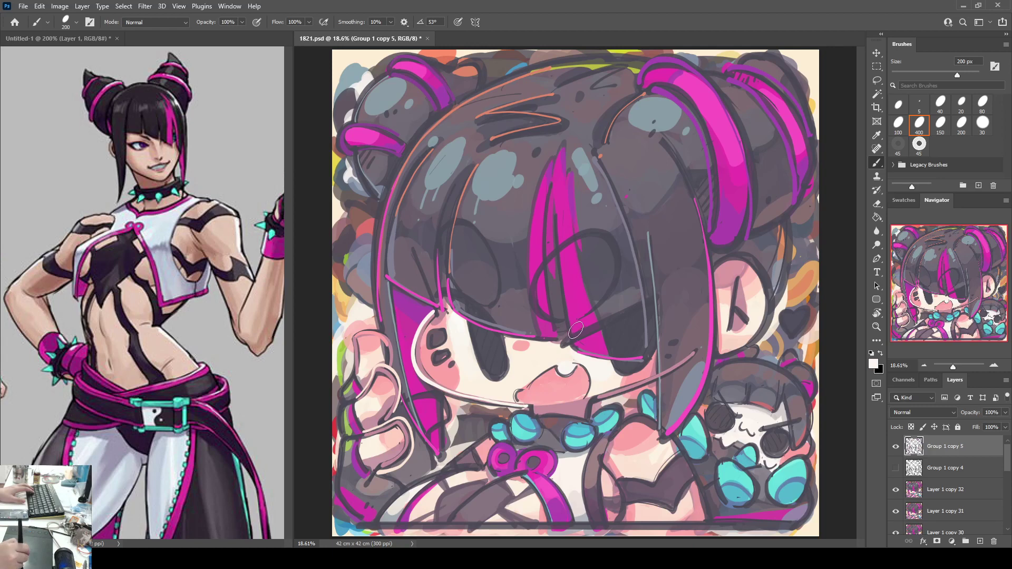
key("ctrl+z")
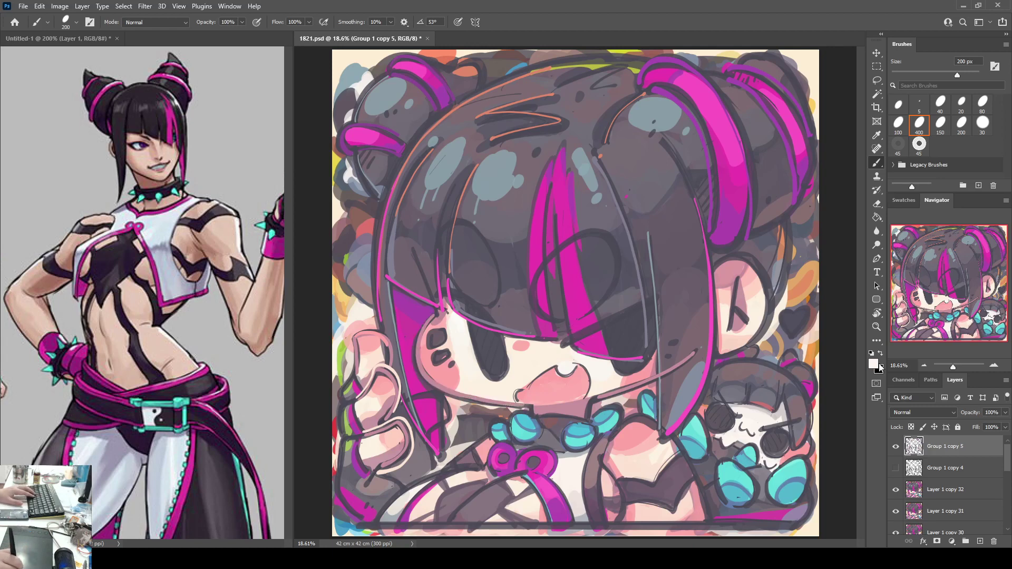
Step: Retrace the cheek and jaw contour in coral pink and outline the ear with its inner fold in the same colour
key("i")
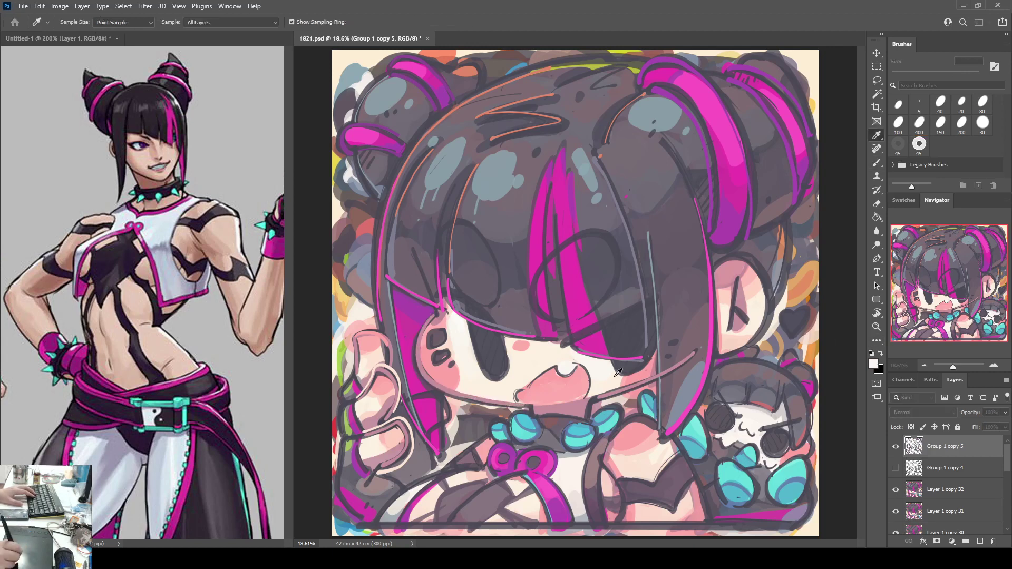
left_click(205, 324)
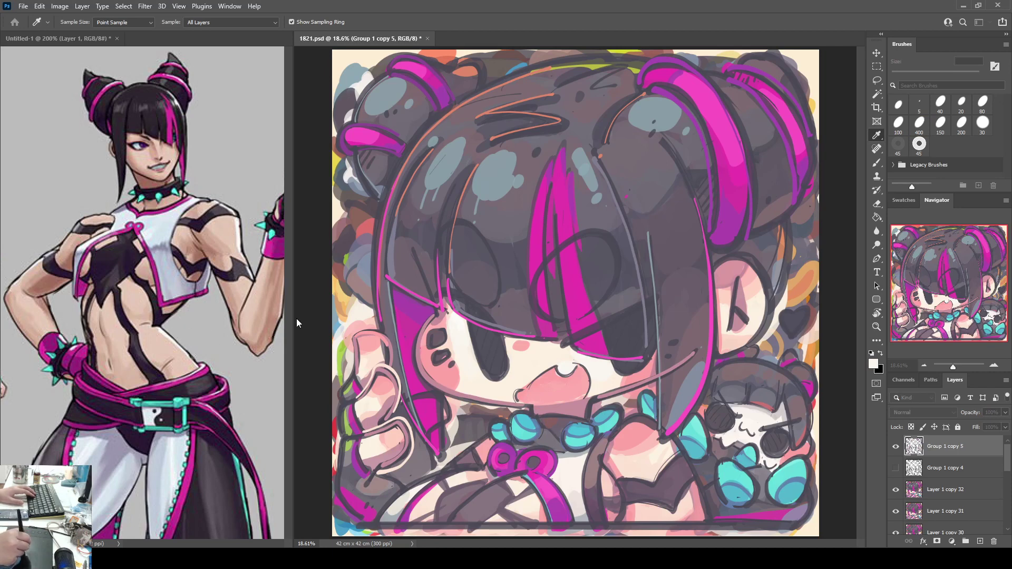
key("b")
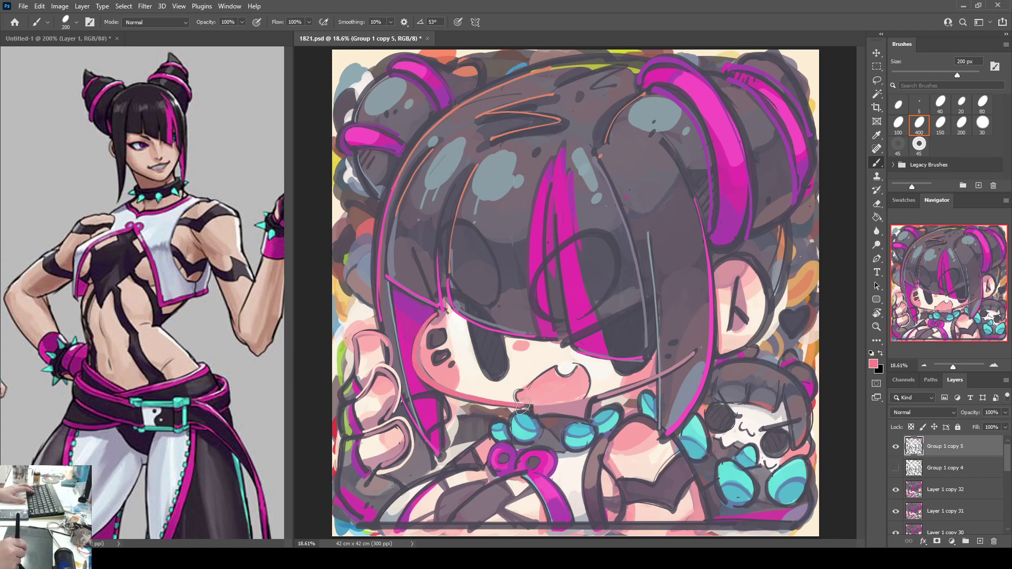
mouse_move(421, 332)
left_mouse_down()
mouse_move(419, 366)
mouse_move(461, 395)
mouse_move(534, 410)
left_mouse_up()
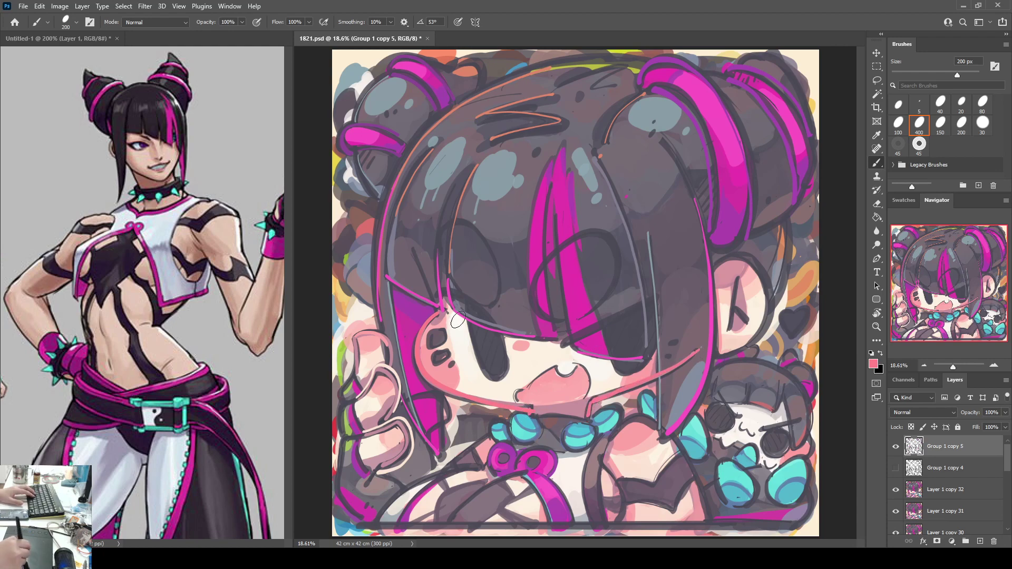
mouse_move(714, 272)
left_mouse_down()
mouse_move(744, 258)
mouse_move(762, 274)
mouse_move(765, 313)
mouse_move(724, 350)
left_mouse_up()
left_click_drag(741, 283, 732, 322)
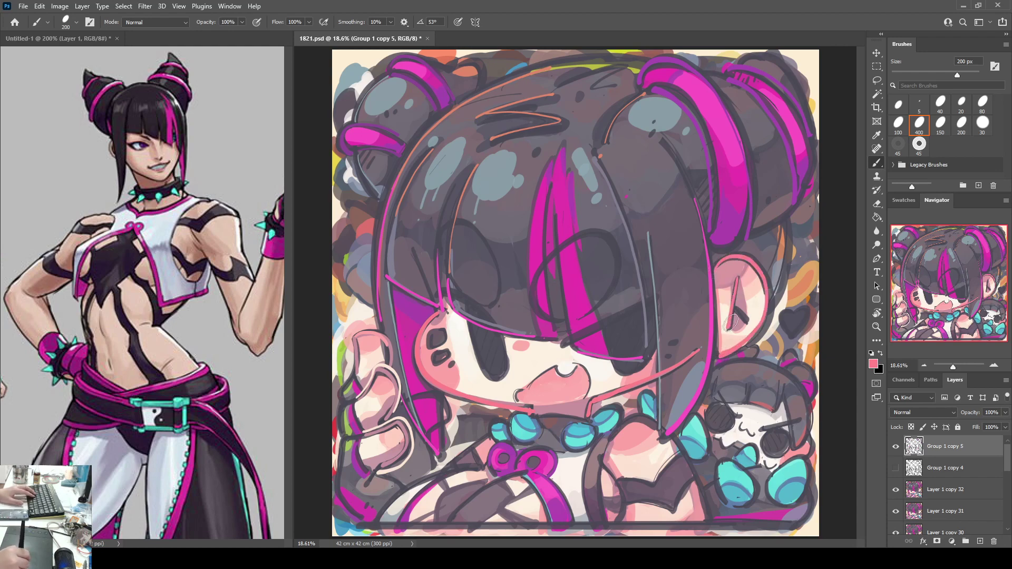
Step: Paint over the mouth's dark outline with sampled mouth pink and skin cream, and clean up the tooth in white
left_click(525, 395, "alt")
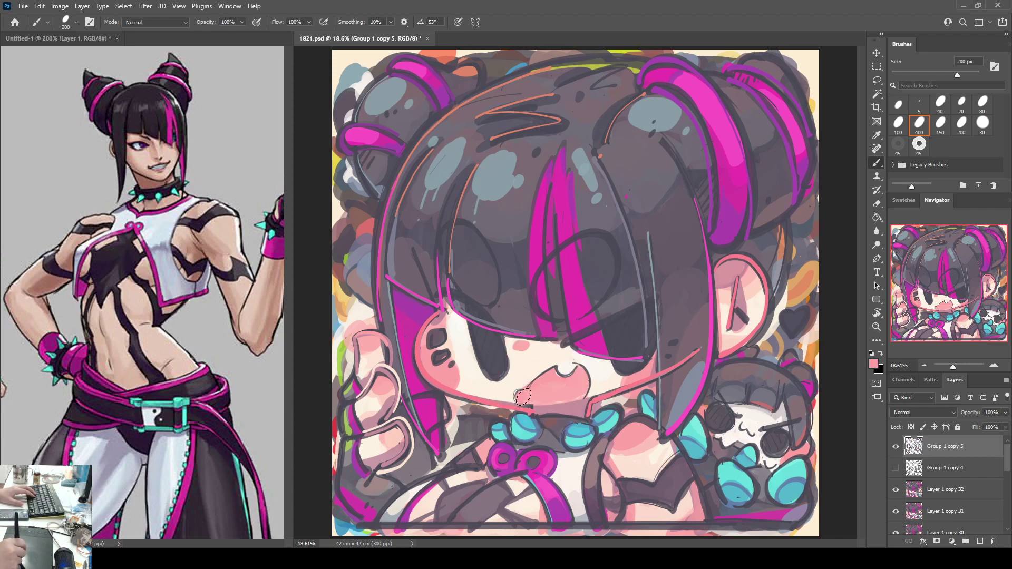
left_click(522, 385, "alt")
left_click(528, 394, "alt")
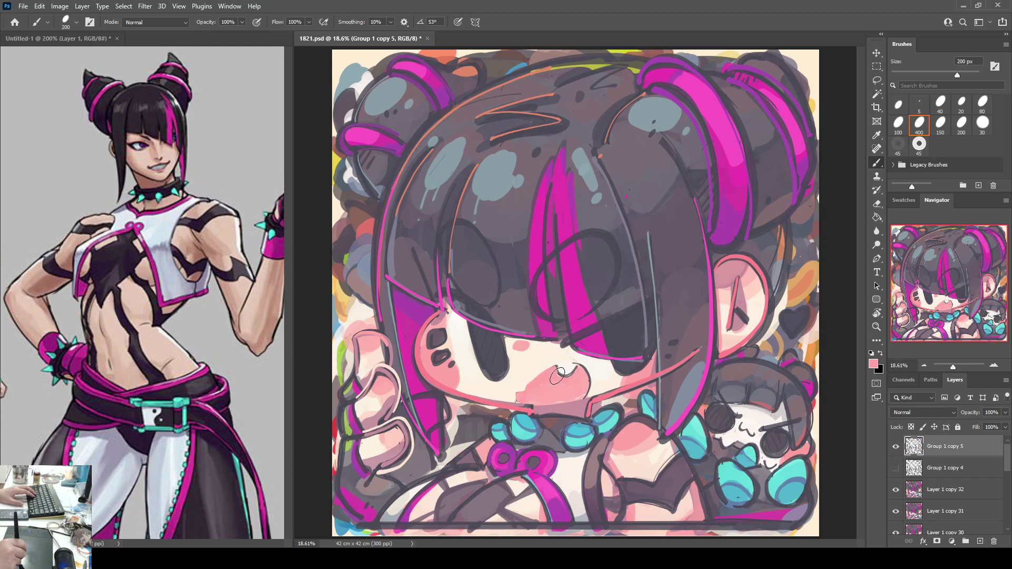
left_click(559, 367, "alt")
left_click(585, 369, "alt")
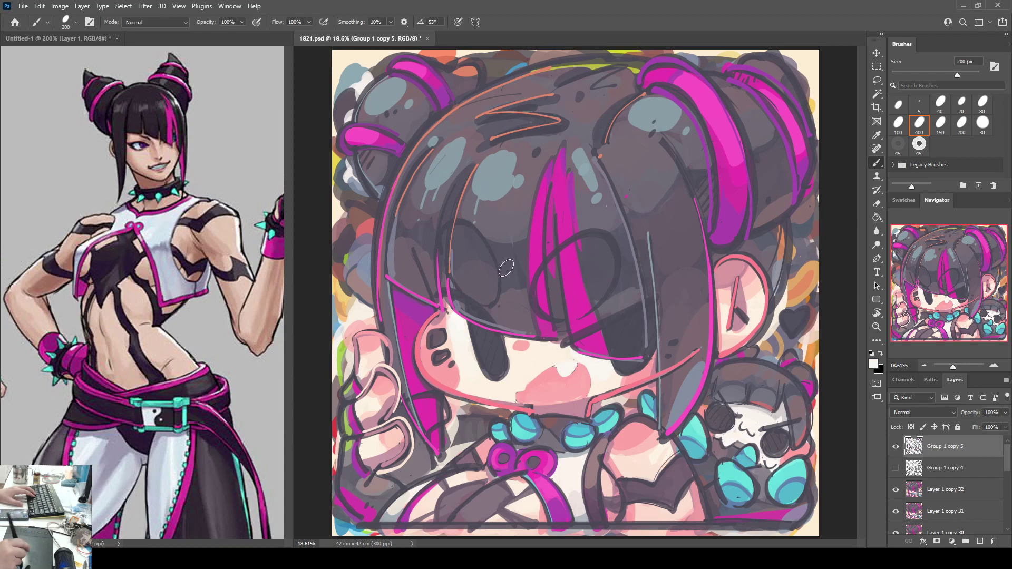
left_click(523, 398, "alt")
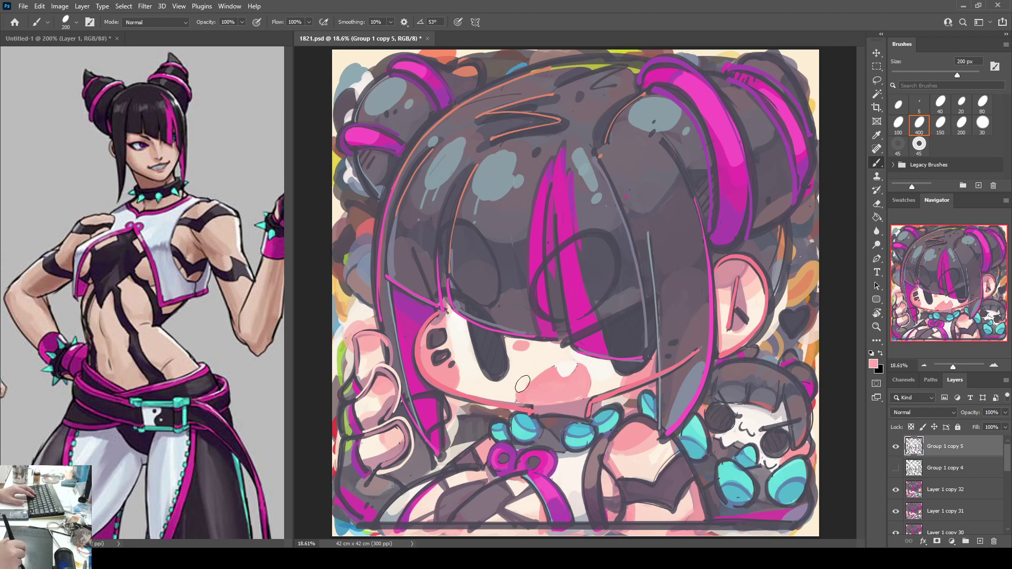
left_click(514, 399, "alt")
Step: Draw a thin cream highlight line along the left cheek and right jaw contour, redoing strokes until clean
left_click(488, 375, "alt")
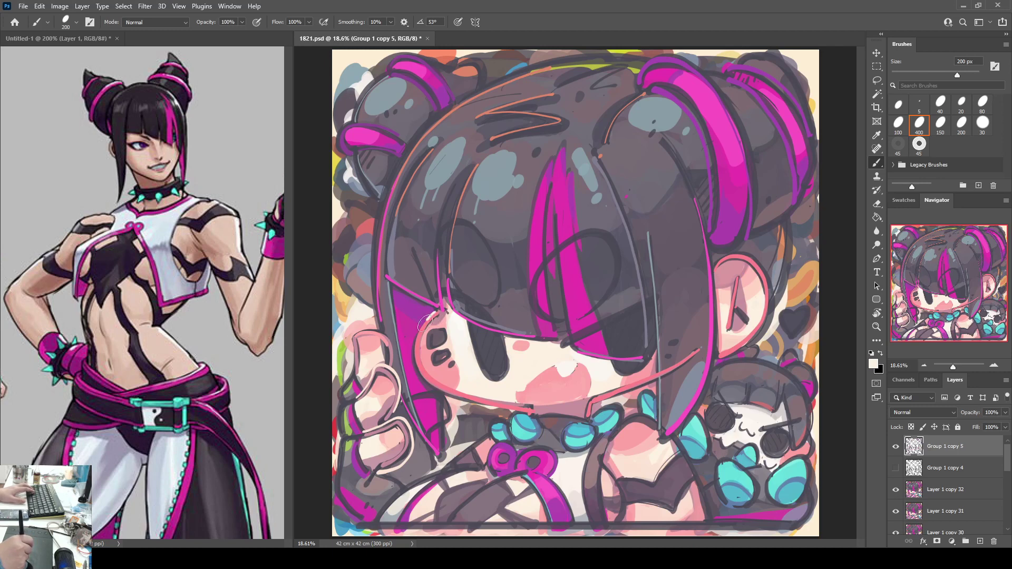
mouse_move(426, 323)
left_mouse_down()
mouse_move(415, 359)
mouse_move(432, 388)
mouse_move(521, 407)
left_mouse_up()
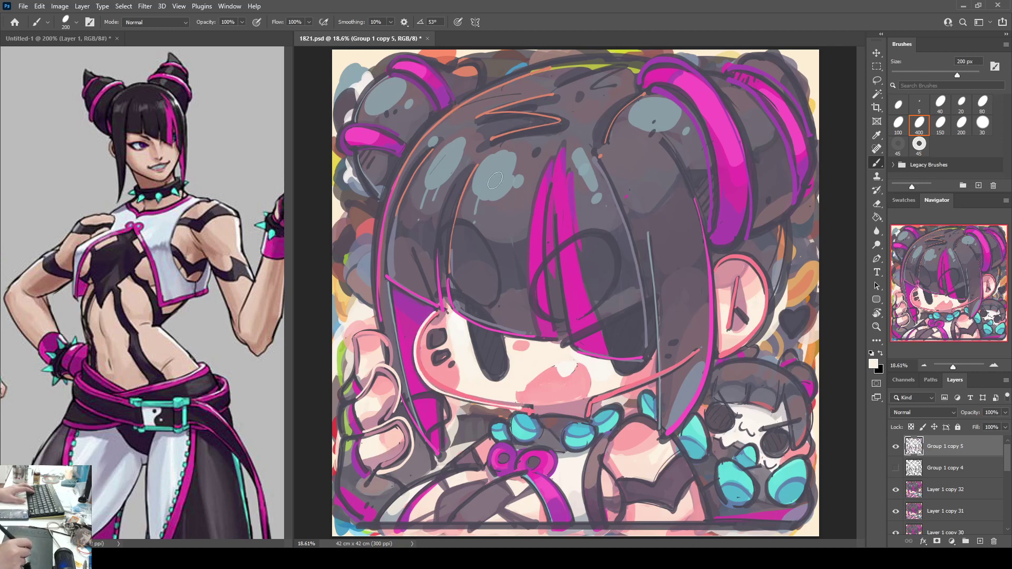
key("ctrl+z")
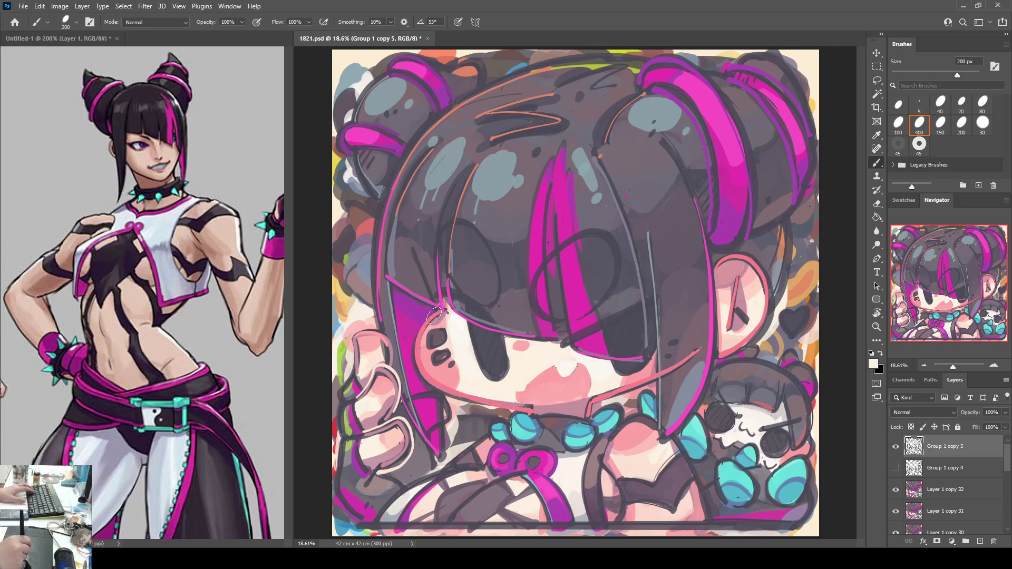
mouse_move(435, 312)
left_mouse_down()
mouse_move(413, 346)
mouse_move(426, 379)
mouse_move(527, 408)
left_mouse_up()
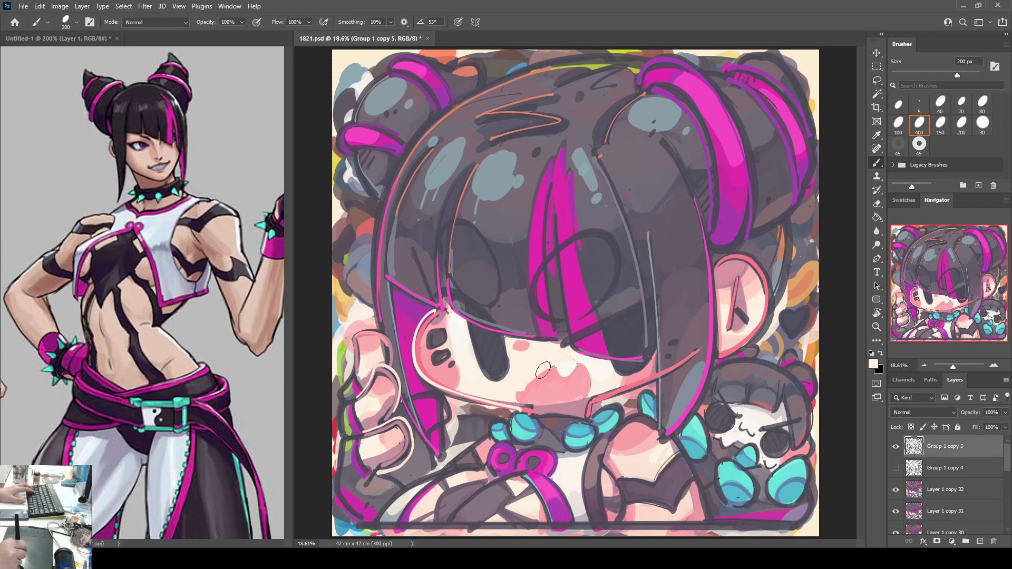
key("ctrl+z")
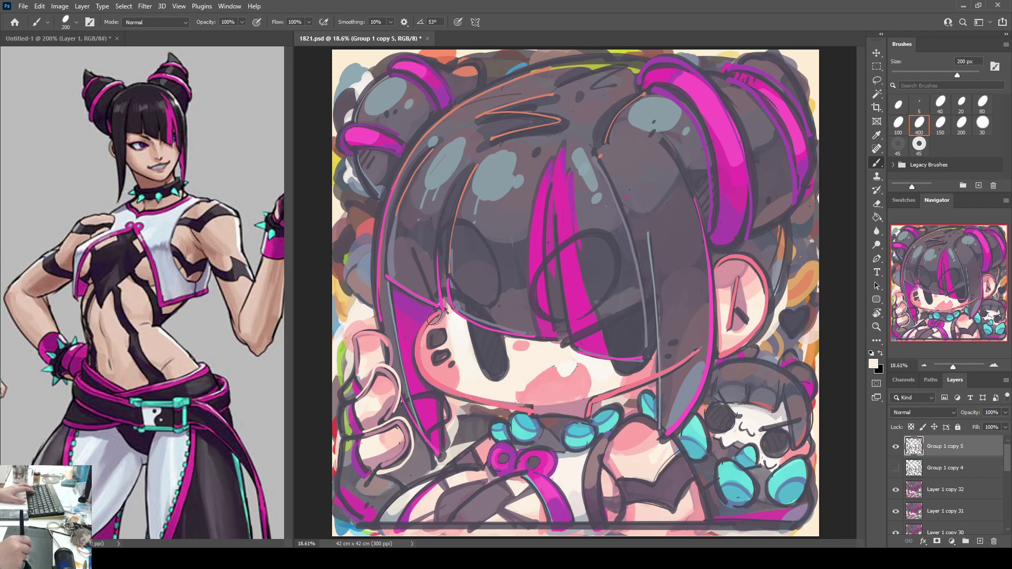
mouse_move(436, 312)
left_mouse_down()
mouse_move(418, 339)
mouse_move(426, 378)
mouse_move(532, 407)
left_mouse_up()
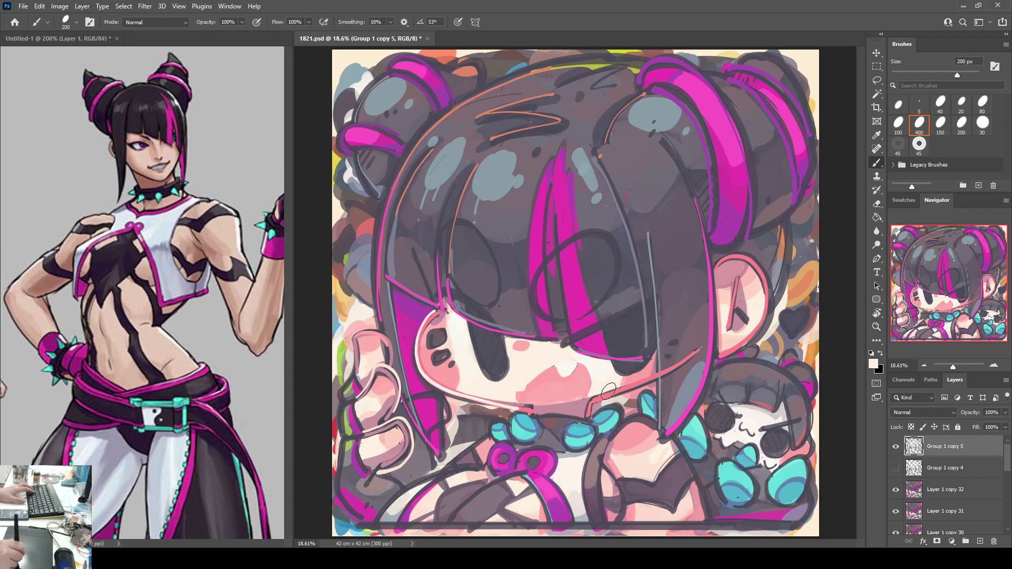
left_click_drag(691, 355, 587, 402)
key("ctrl+z")
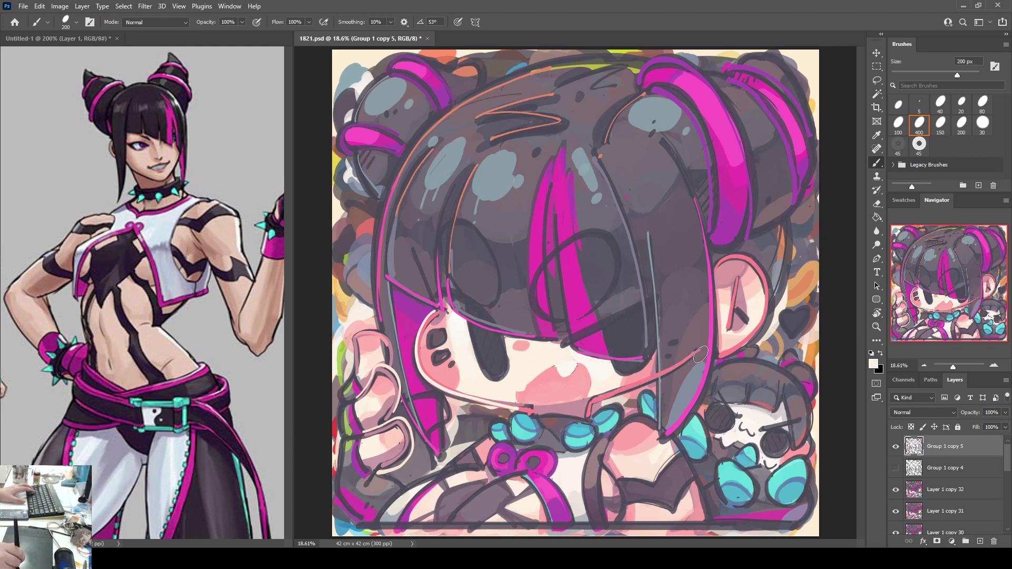
left_click_drag(700, 351, 601, 396)
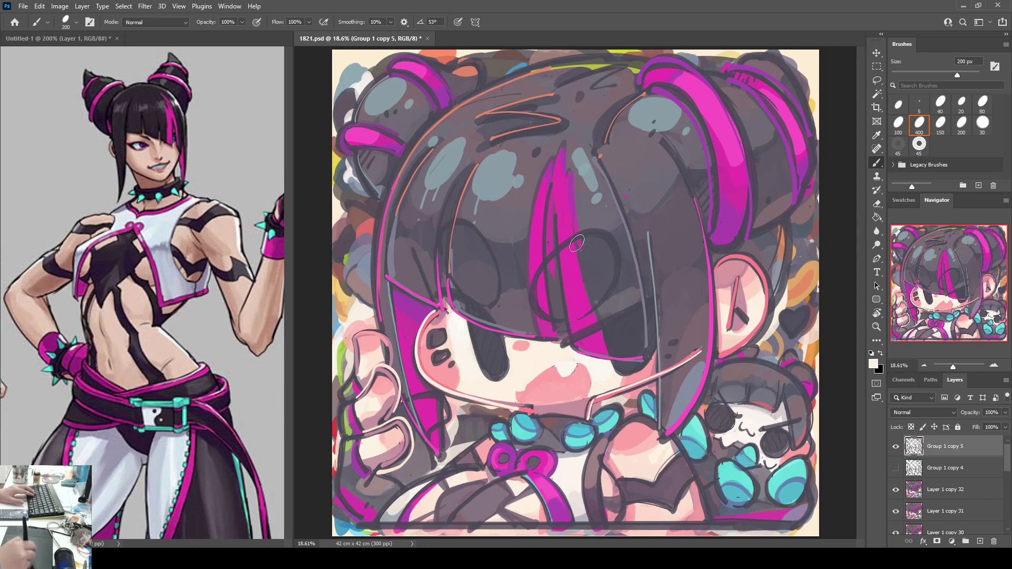
Step: Trace the ear's edge and outline the small dark marks on the left cheek and right side lock in cream
mouse_move(716, 267)
left_mouse_down()
mouse_move(755, 260)
mouse_move(766, 306)
mouse_move(725, 360)
left_mouse_up()
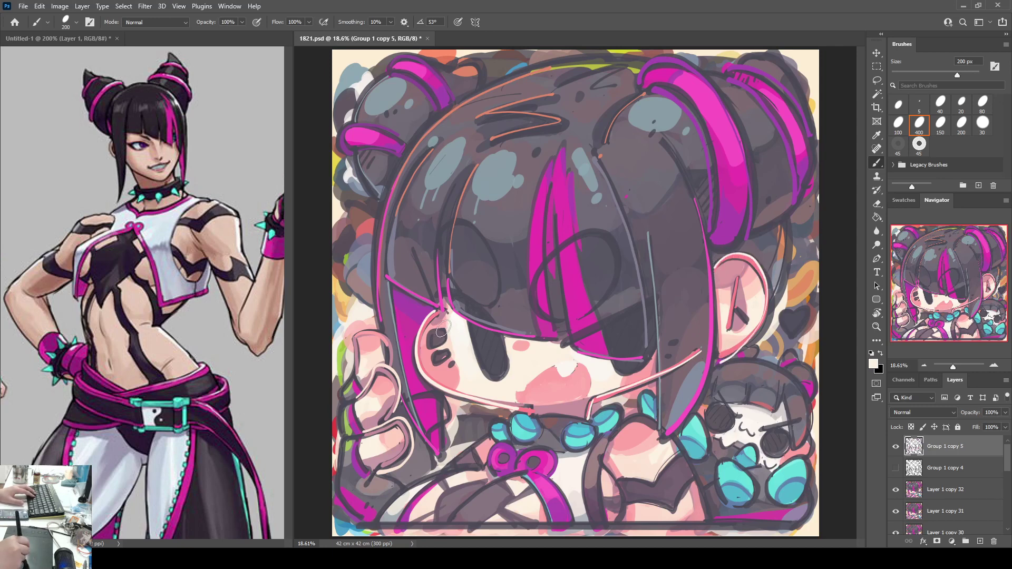
mouse_move(442, 331)
left_mouse_down()
mouse_move(428, 334)
mouse_move(437, 348)
mouse_move(447, 329)
mouse_move(434, 362)
mouse_move(441, 369)
mouse_move(452, 355)
mouse_move(446, 365)
mouse_move(455, 362)
left_mouse_up()
left_click_drag(679, 339, 670, 360)
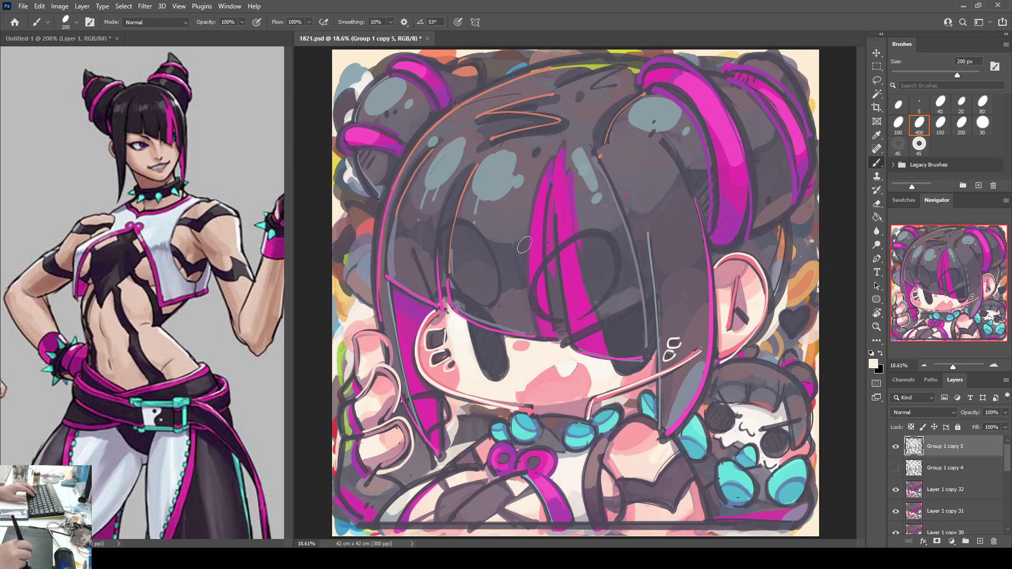
Step: Line the magenta fringe streak and the inner edge of the side lock near the ear in bright pink
left_click(680, 90, "alt")
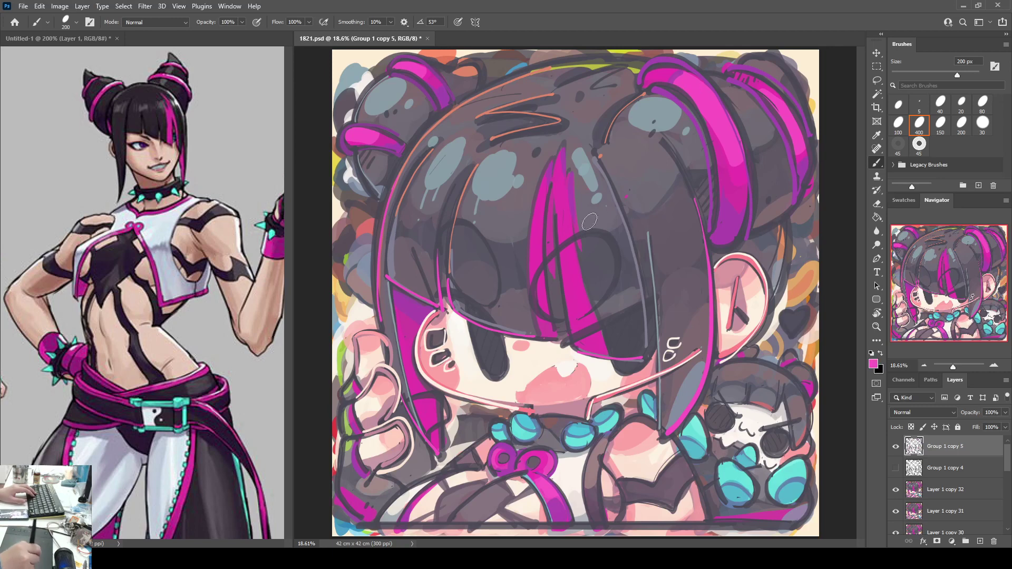
left_click_drag(559, 190, 575, 323)
key("ctrl+z")
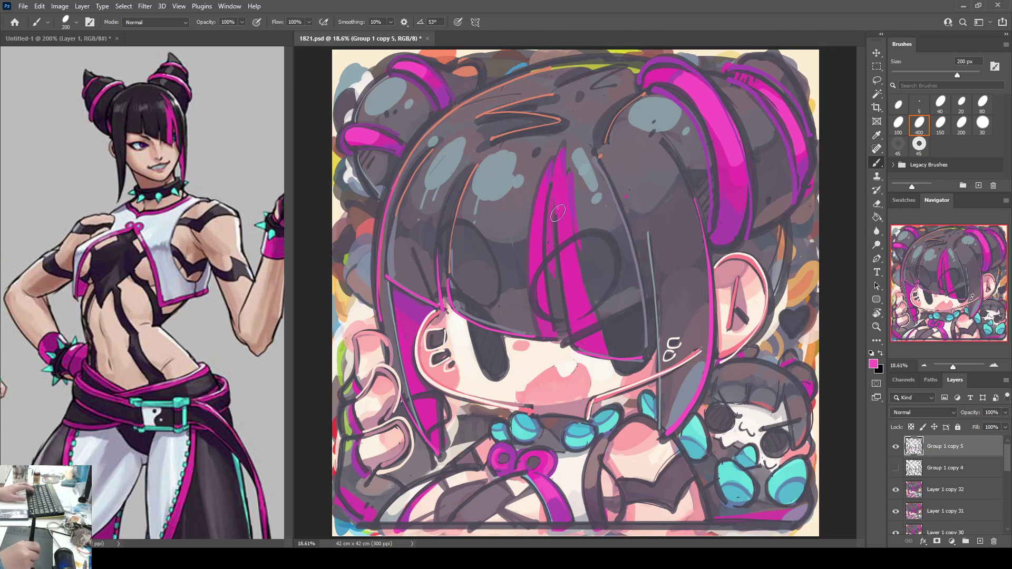
left_click_drag(557, 207, 579, 350)
left_click_drag(552, 185, 555, 345)
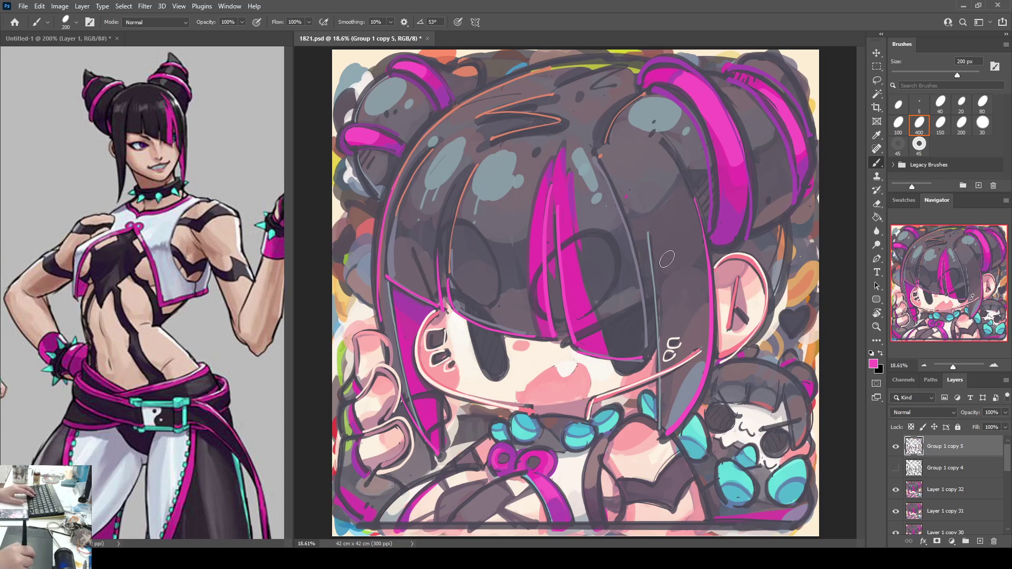
left_click_drag(643, 222, 663, 429)
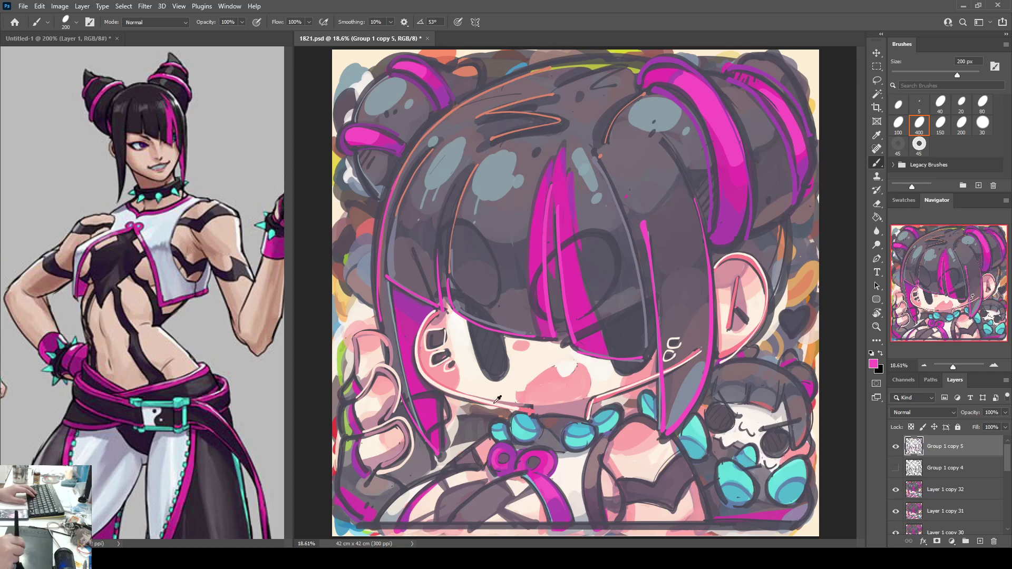
Step: Trace the outer contour of the arm beside the small doll in a sampled muted pink
left_click(574, 408, "alt")
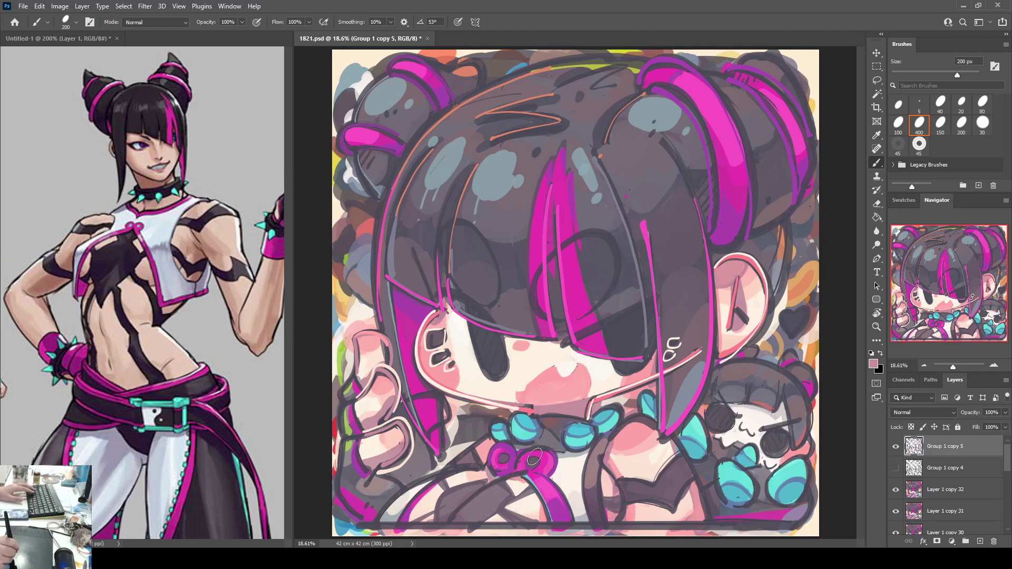
left_click_drag(677, 443, 708, 520)
key("ctrl+z")
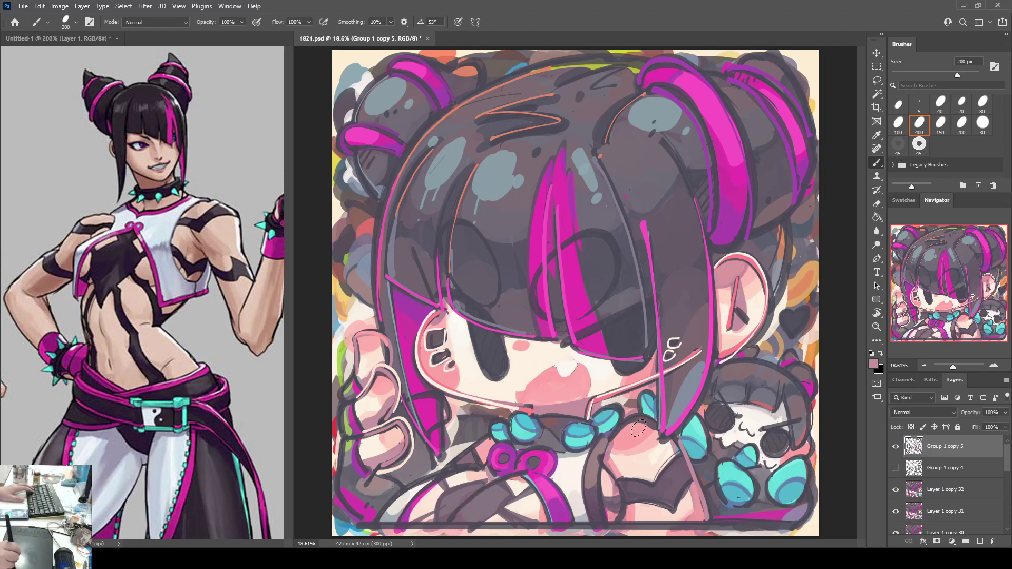
Step: Repaint the border line under the figure in three sampled sections: magenta, turquoise and dark grey
left_click(421, 408, "alt")
left_click_drag(367, 522, 796, 532)
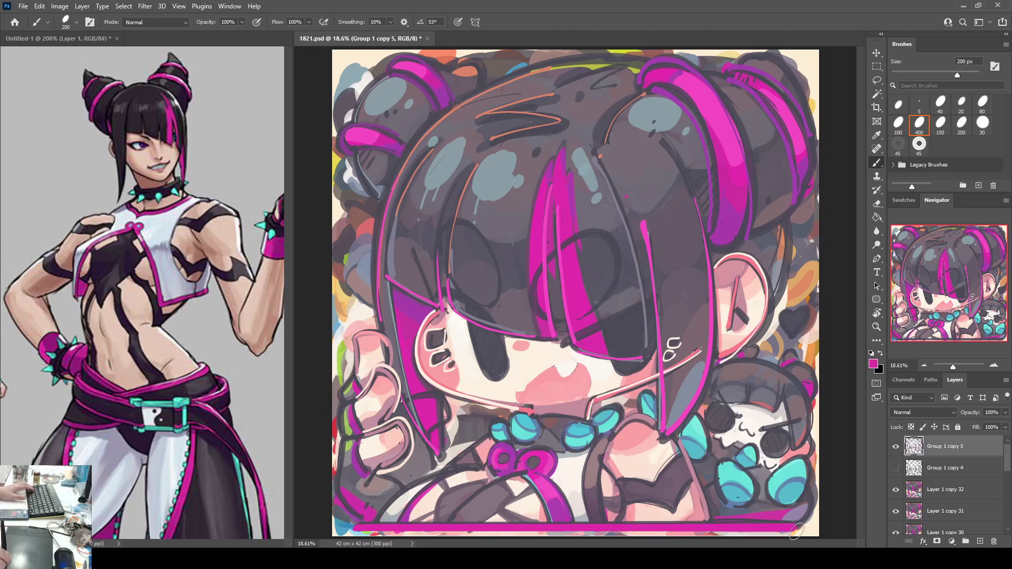
left_click(609, 421, "alt")
mouse_move(468, 526)
left_mouse_down()
mouse_move(701, 538)
mouse_move(671, 527)
mouse_move(805, 524)
left_mouse_up()
left_click(798, 386, "alt")
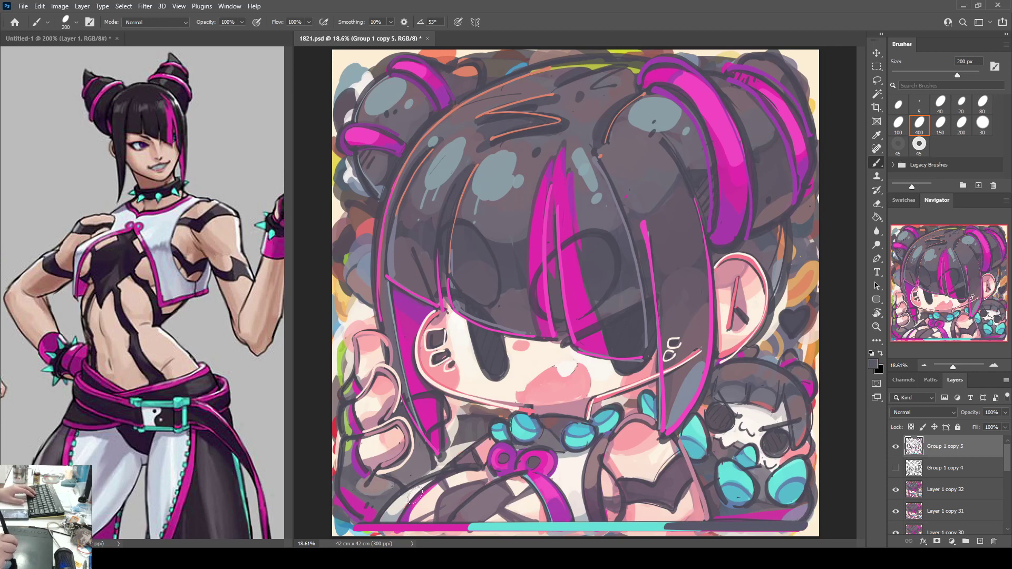
Step: Draw a white highlight along the edge of the magenta sash below the chest knot, redoing the stroke until clean
left_click(559, 475, "alt")
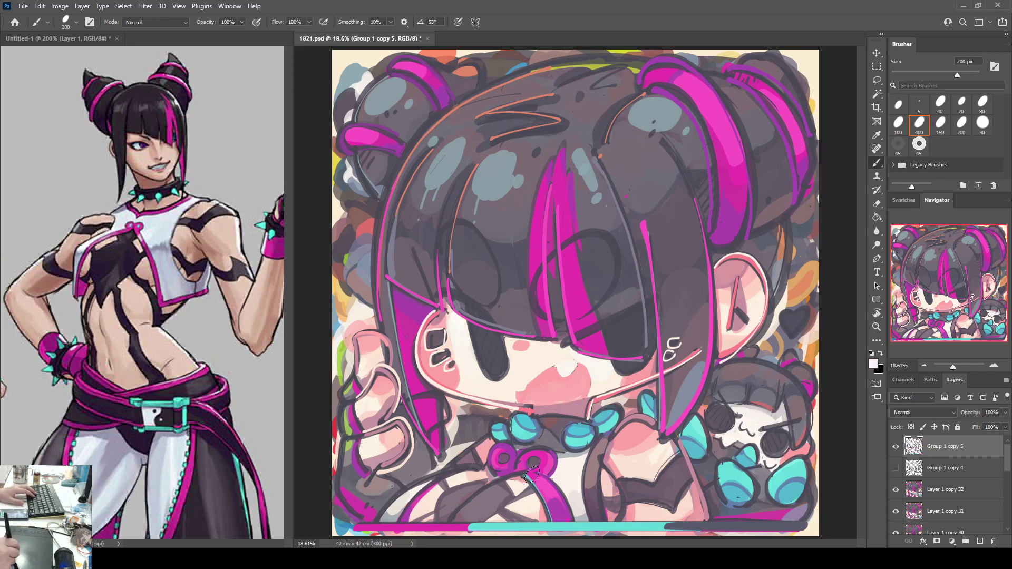
left_click_drag(526, 477, 546, 511)
key("ctrl+z")
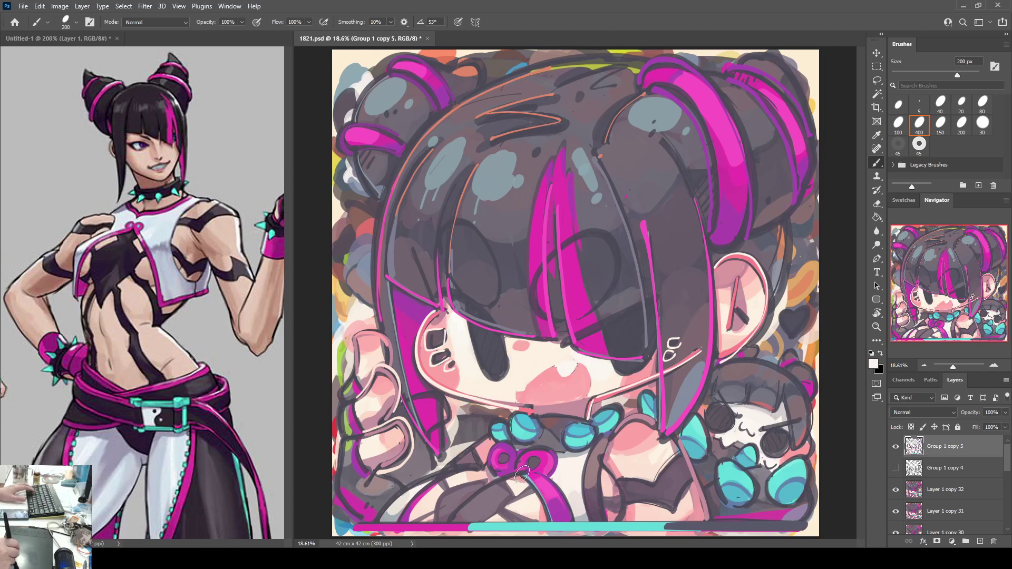
mouse_move(523, 475)
left_mouse_down()
mouse_move(551, 513)
mouse_move(532, 484)
mouse_move(553, 515)
left_mouse_up()
key("ctrl+z")
key("ctrl+z")
left_click_drag(523, 476, 551, 522)
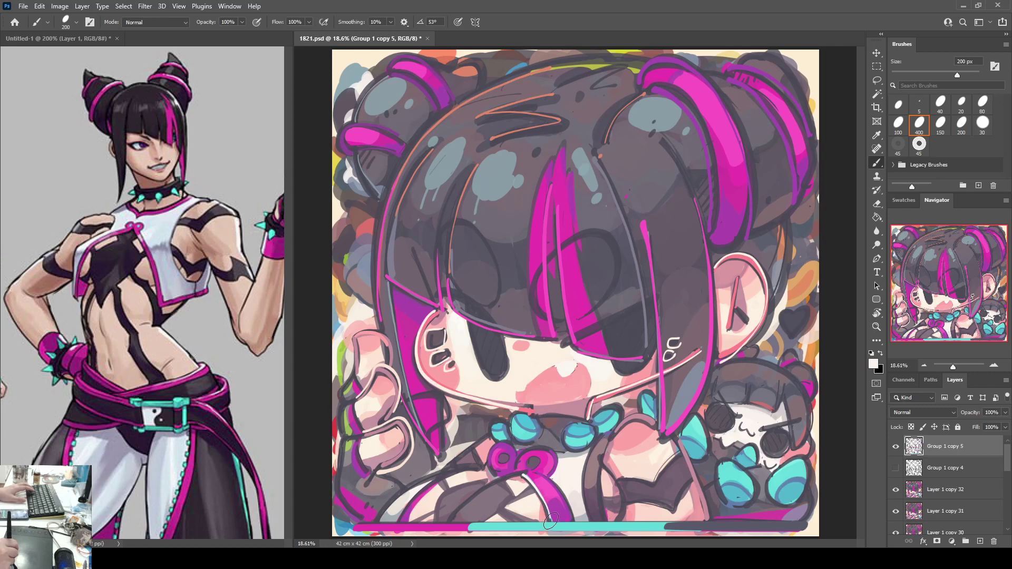
Step: Trace the white garment's sleeve edge below the raised hand in white, redoing unclean strokes
left_click_drag(407, 525, 452, 470)
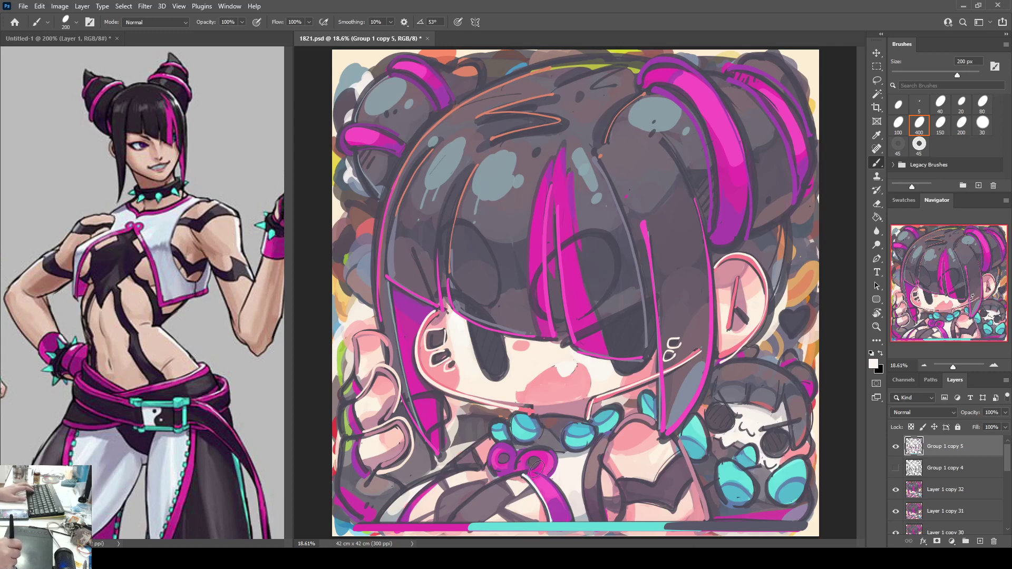
left_click_drag(374, 518, 441, 467)
key("ctrl+z")
left_click_drag(371, 523, 389, 500)
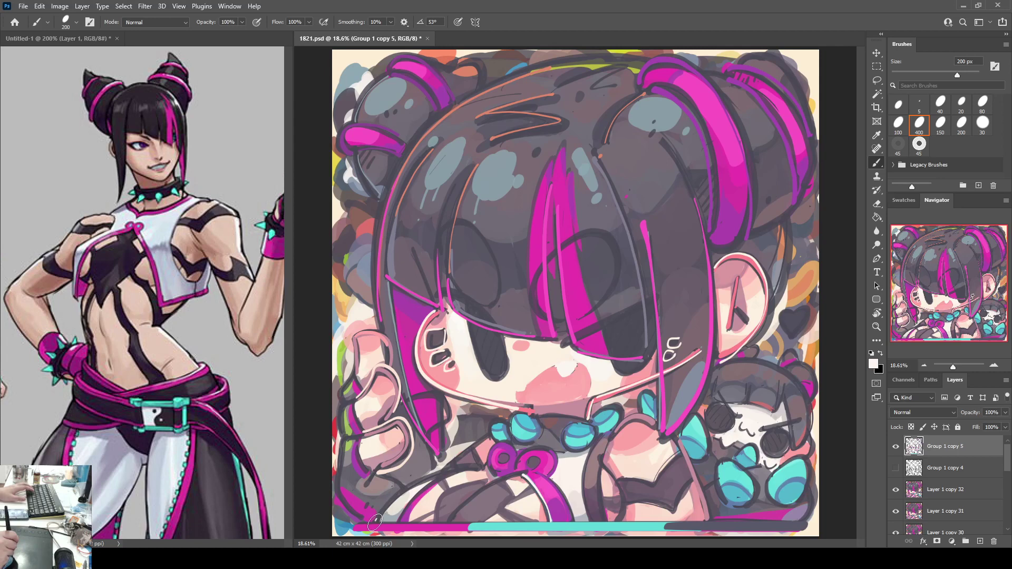
mouse_move(375, 522)
left_mouse_down()
mouse_move(389, 500)
mouse_move(446, 472)
mouse_move(375, 516)
mouse_move(402, 488)
mouse_move(435, 477)
mouse_move(390, 497)
mouse_move(424, 475)
mouse_move(545, 462)
mouse_move(481, 441)
left_mouse_up()
key("ctrl+z")
key("ctrl+z")
Step: Sample the knot's magenta and line the garment edge from the sleeve up to the collar
left_click(543, 466, "alt")
key("ctrl+z")
left_click_drag(438, 471, 510, 422)
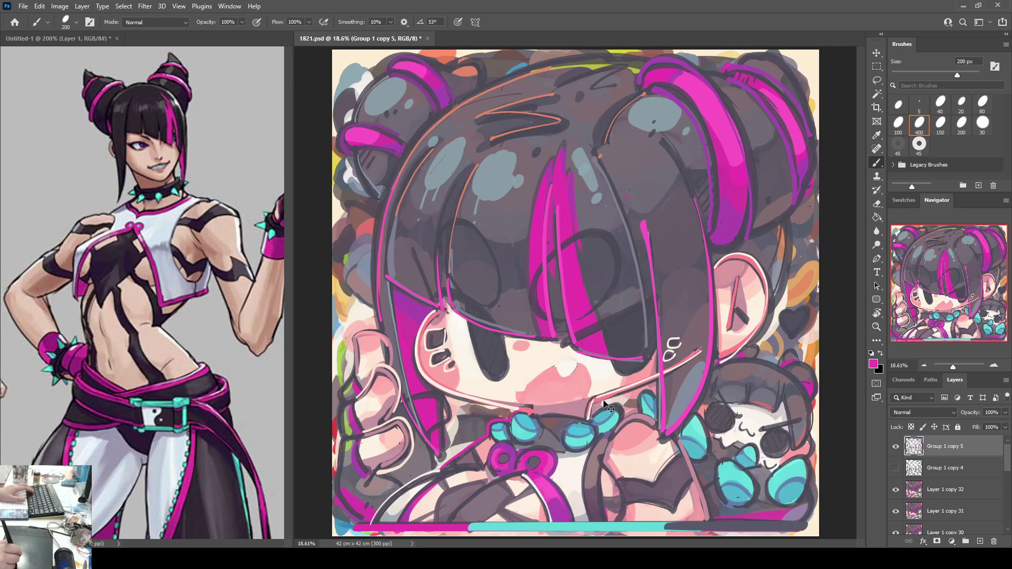
Step: Outline the collar spikes and chest knot in turquoise, and add matching lines along the sleeve and sash edges
left_click(509, 426, "alt")
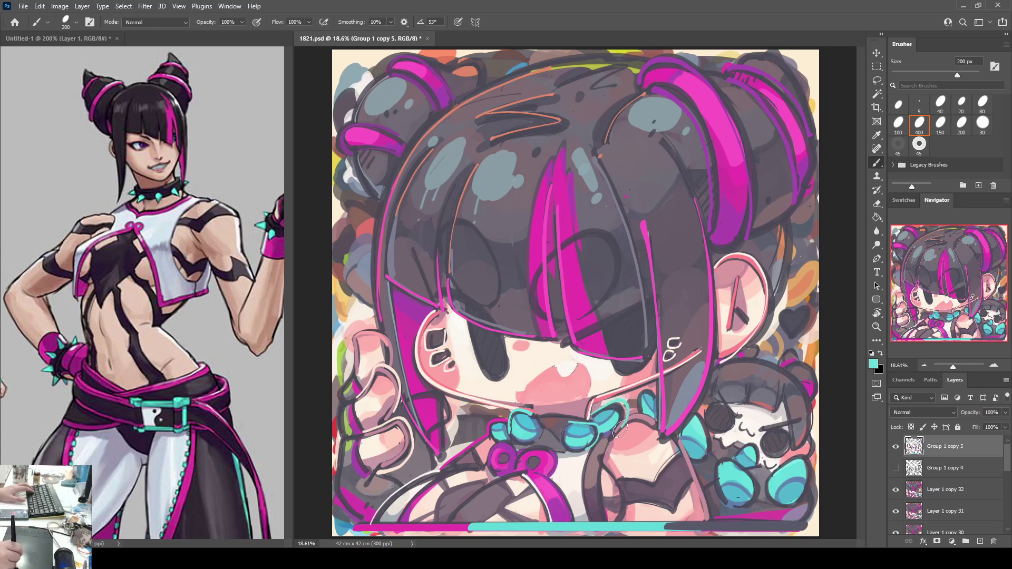
left_click_drag(620, 429, 610, 435)
key("ctrl+z")
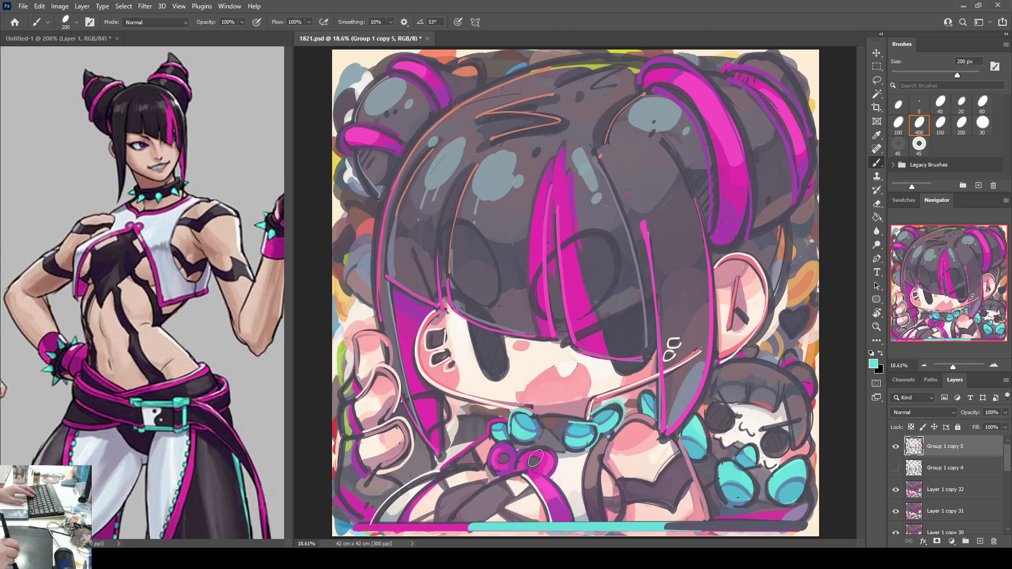
mouse_move(535, 460)
left_mouse_down()
mouse_move(528, 470)
mouse_move(541, 470)
mouse_move(532, 458)
mouse_move(500, 466)
mouse_move(505, 453)
left_mouse_up()
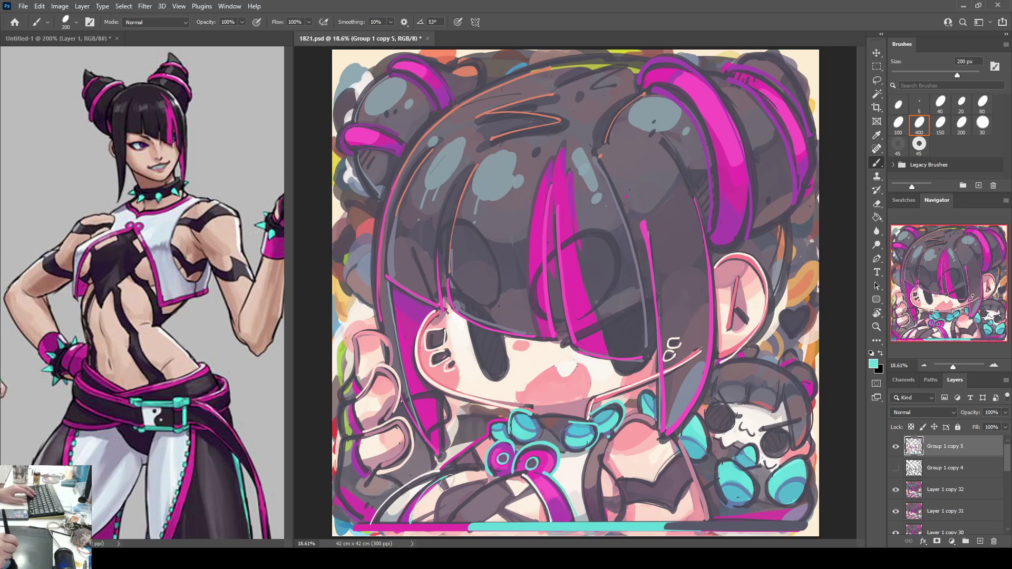
left_click_drag(417, 503, 447, 481)
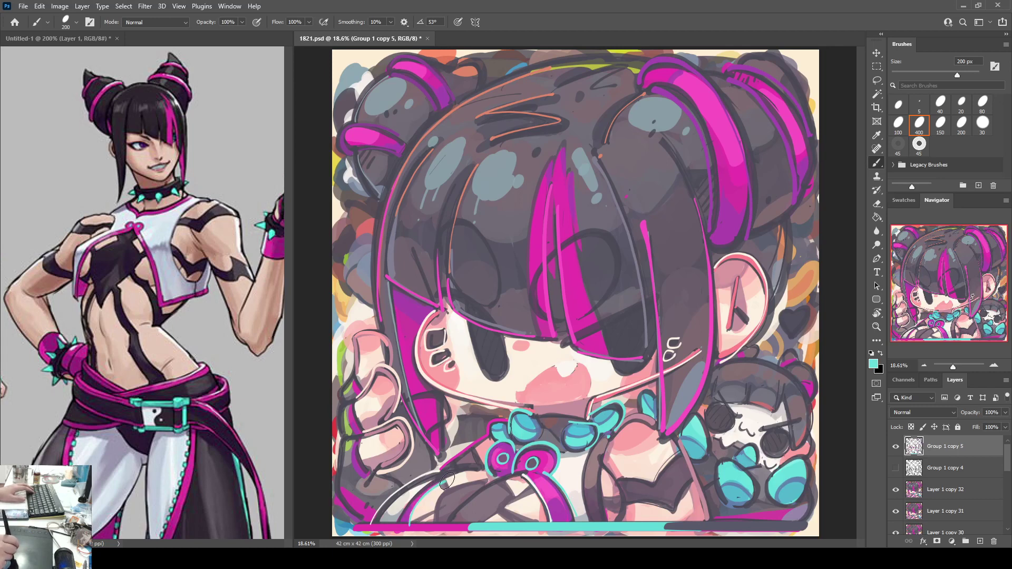
left_click_drag(526, 481, 545, 521)
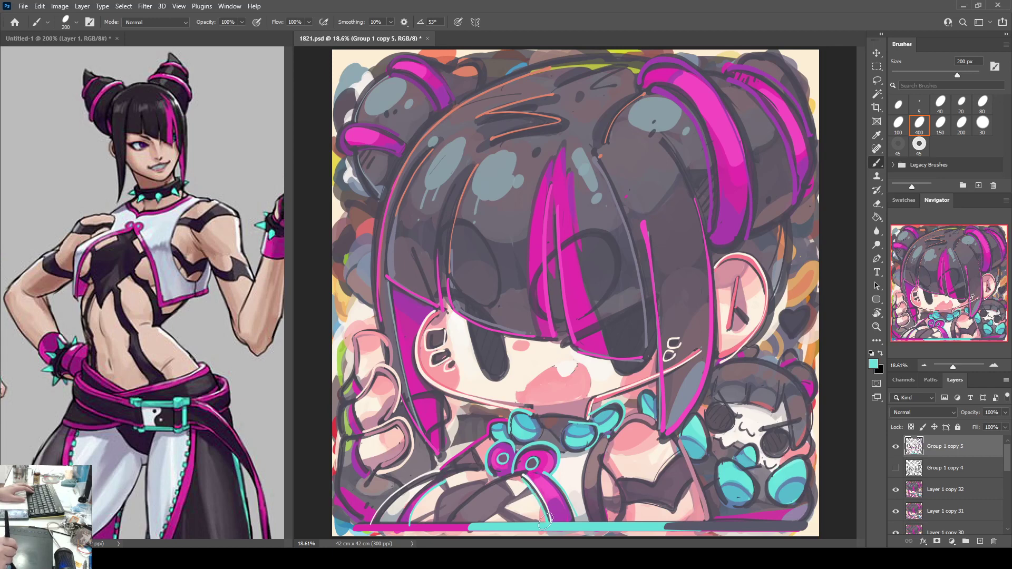
Step: Add turquoise rim lines to the raised fingers and outline the turquoise spikes around the small doll
left_click_drag(356, 403, 358, 420)
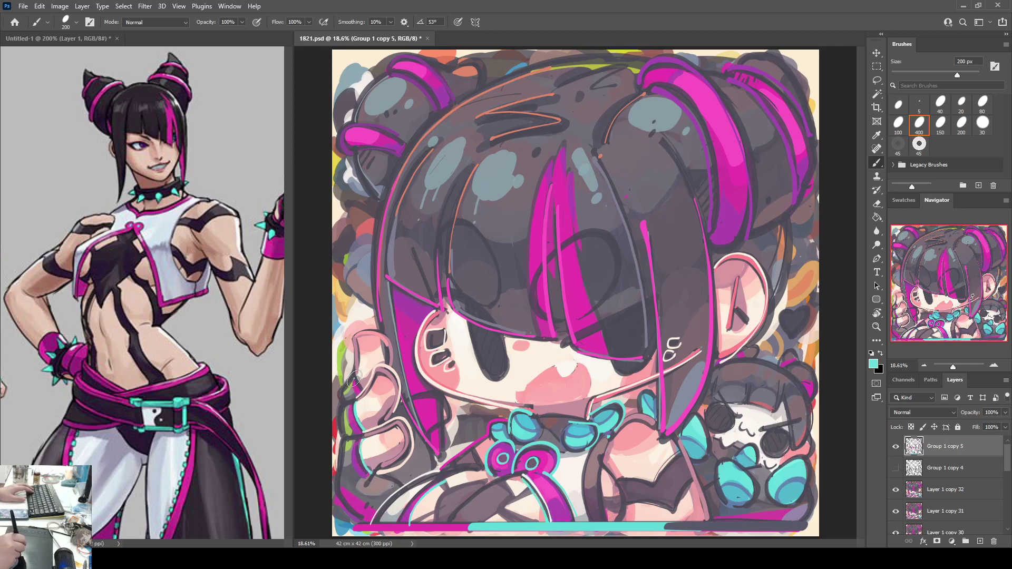
left_click_drag(357, 375, 361, 389)
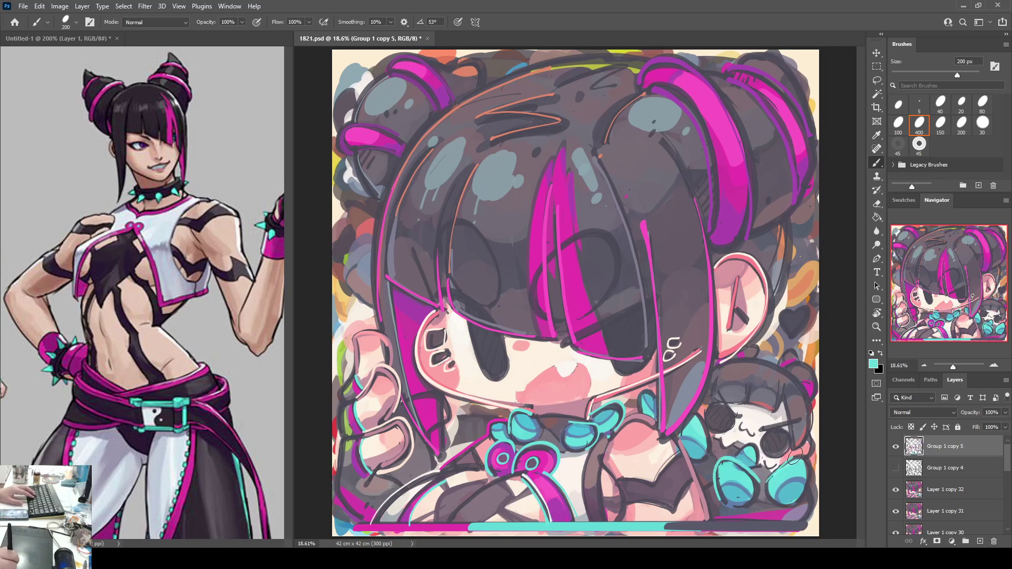
mouse_move(800, 452)
left_mouse_down()
mouse_move(810, 488)
mouse_move(792, 512)
left_mouse_up()
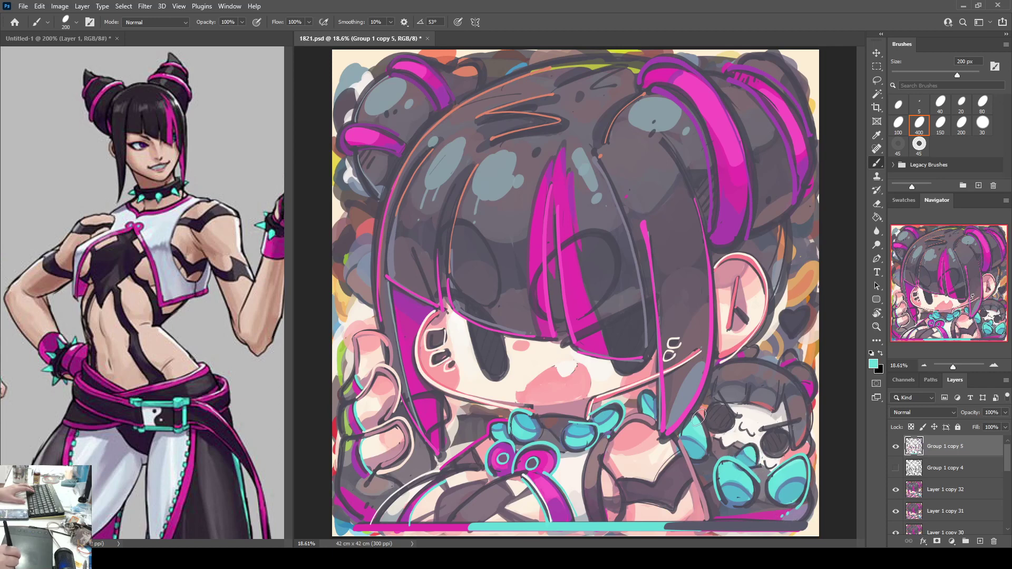
left_click_drag(702, 412, 708, 467)
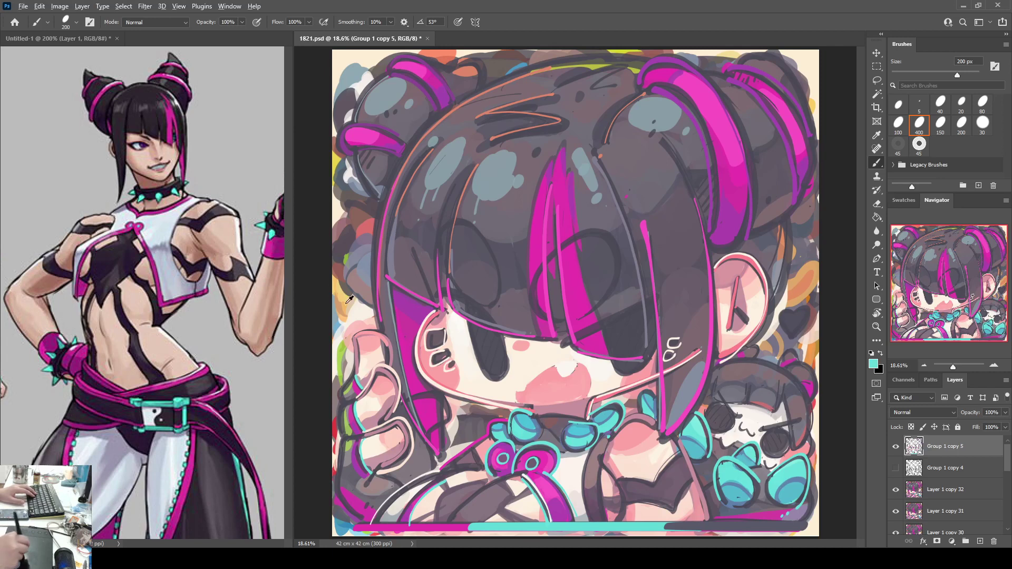
Step: Duplicate the Group 1 copy 5 layer and hide the original, with the streak's magenta sampled for painting
left_click(541, 231, "alt")
key("ctrl+j")
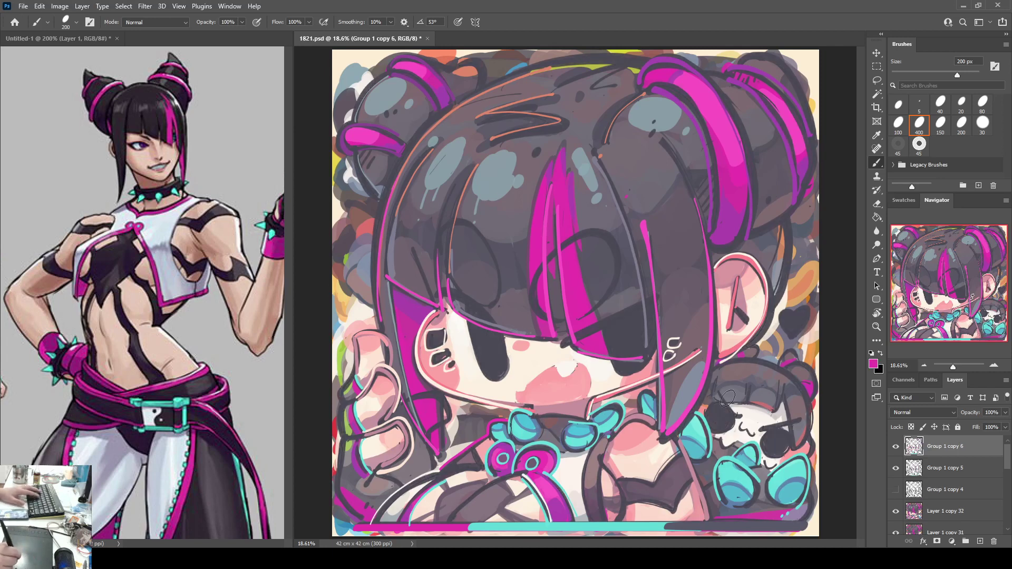
left_click(896, 468)
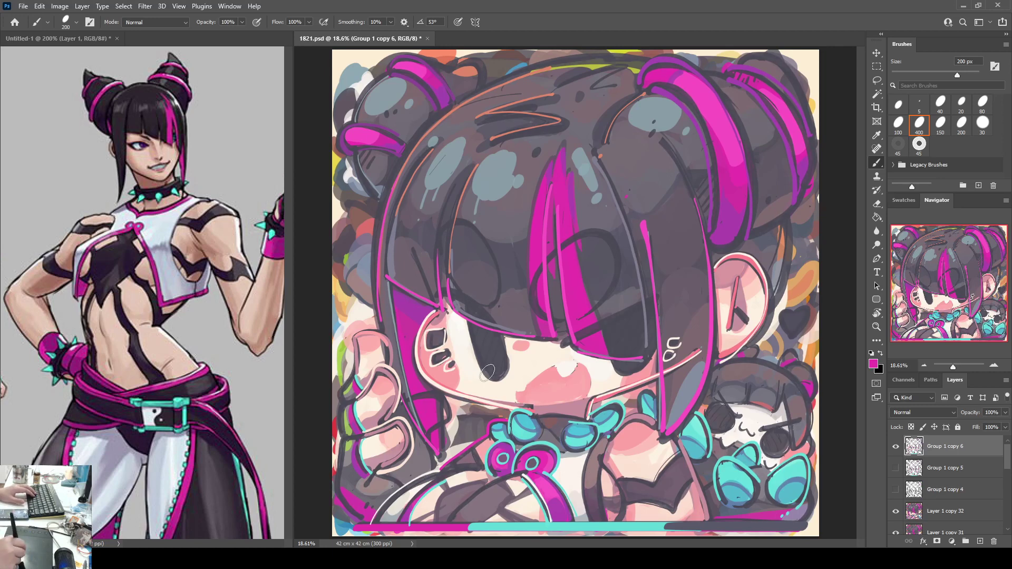
mouse_move(491, 358)
left_mouse_down()
mouse_move(496, 369)
mouse_move(498, 356)
mouse_move(486, 352)
mouse_move(502, 362)
left_mouse_up()
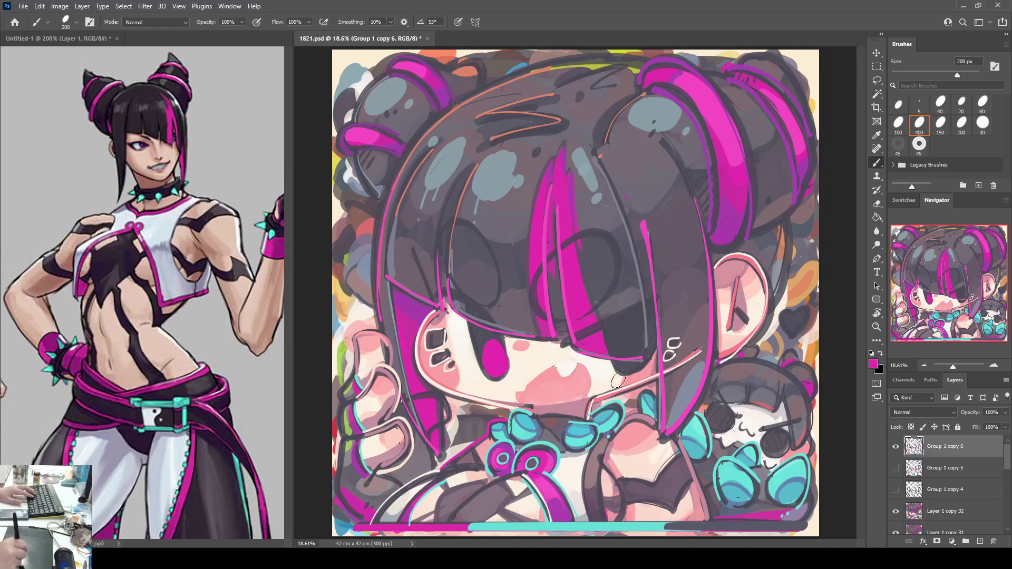
left_click(699, 421, "alt")
mouse_move(638, 355)
left_mouse_down()
mouse_move(634, 335)
mouse_move(645, 356)
left_mouse_up()
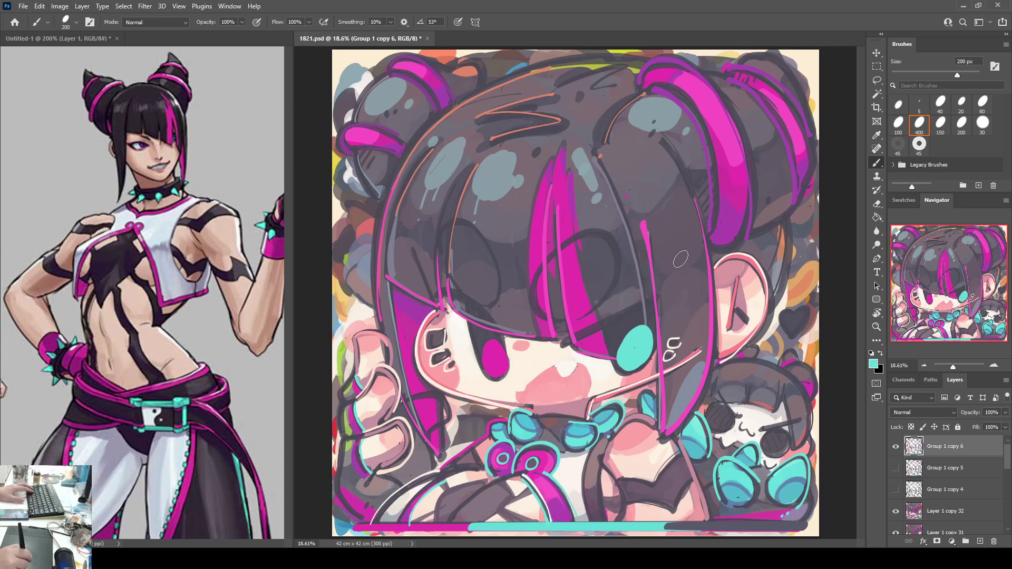
key("ctrl+z")
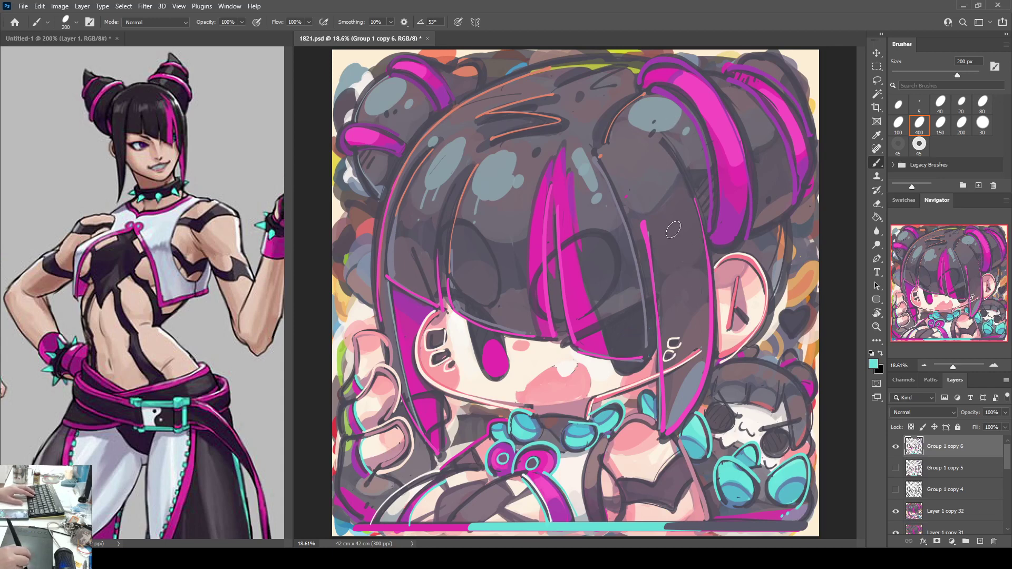
key("ctrl+z")
Step: Fill the inside of the visible dark eye with sampled magenta using a 300 px brush
left_click(579, 274, "alt")
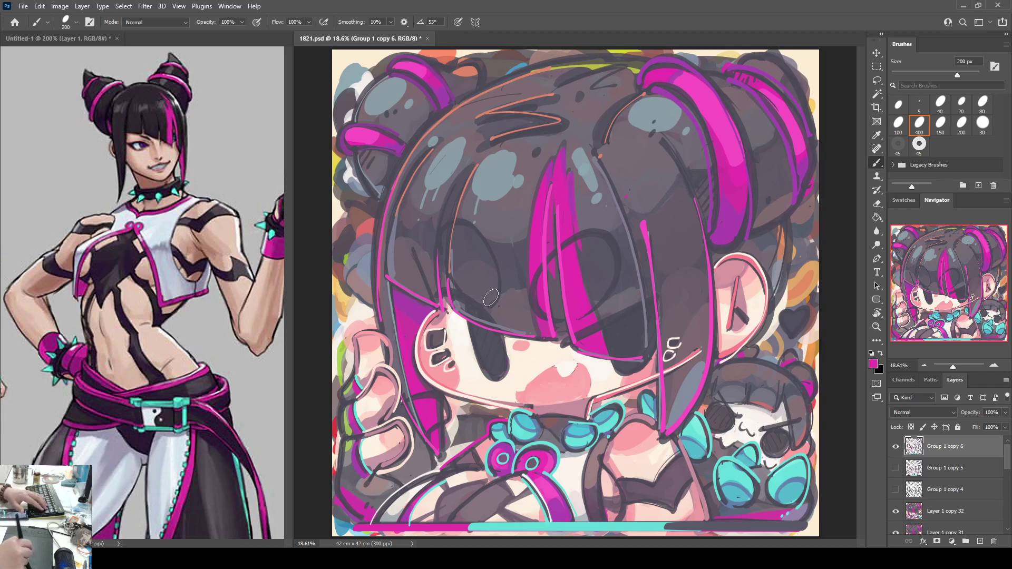
key("bracketright")
key("bracketright")
left_click_drag(495, 362, 485, 355)
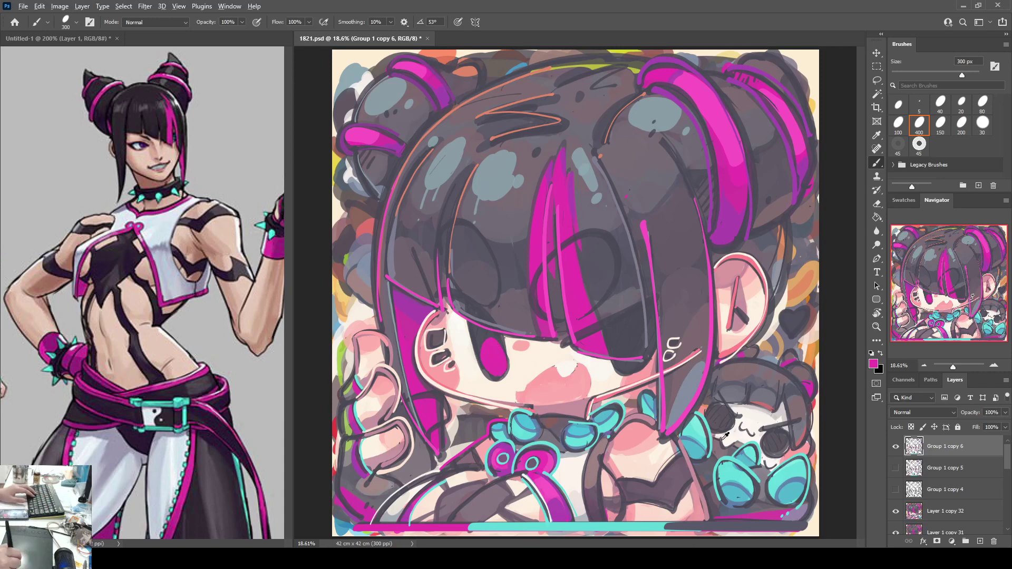
Step: Try small turquoise accents on the magenta eye with a 150 px brush and check the painting mirrored
left_click(727, 459, "alt")
key("bracketleft")
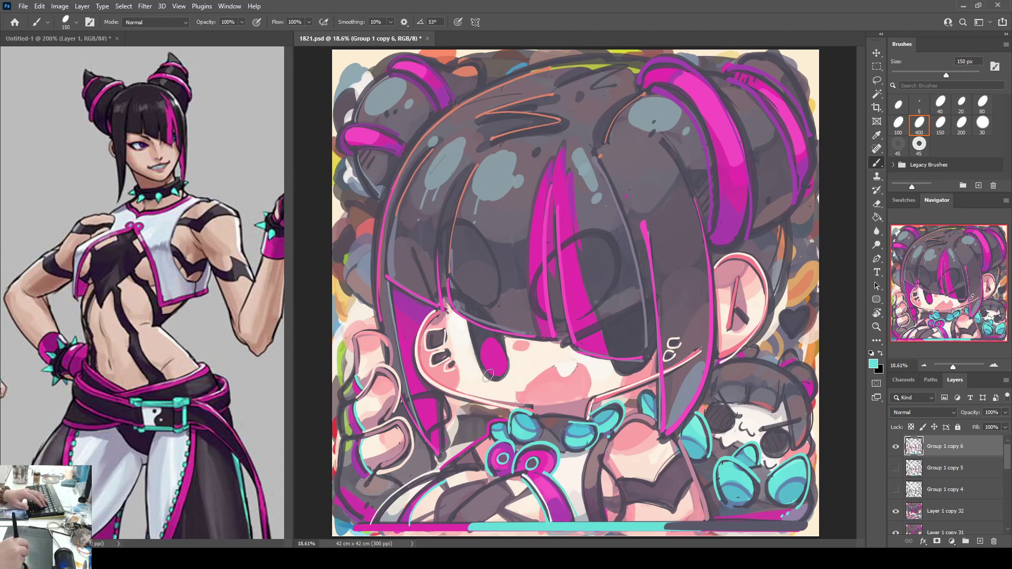
left_click_drag(488, 375, 486, 340)
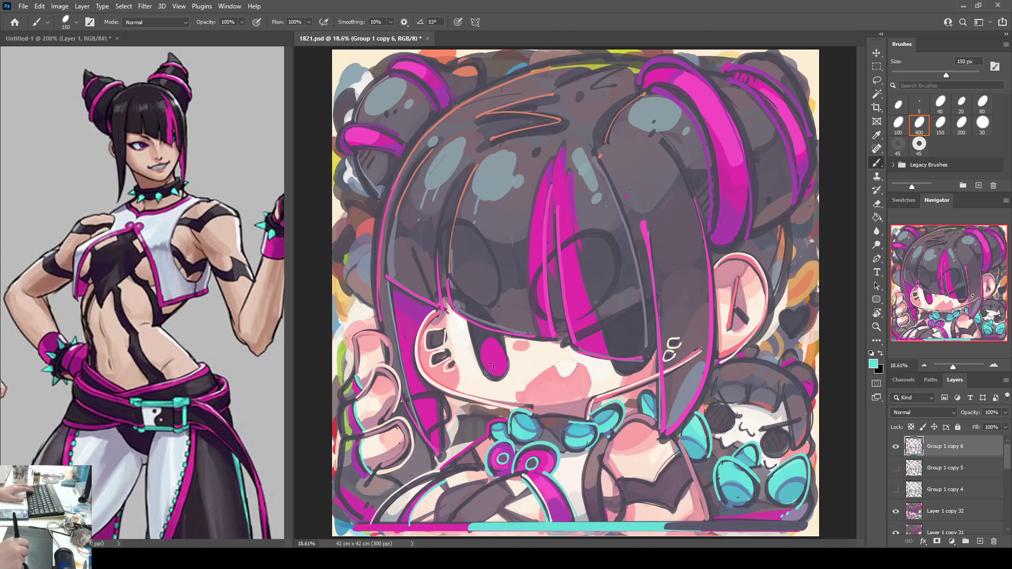
left_click_drag(488, 371, 483, 343)
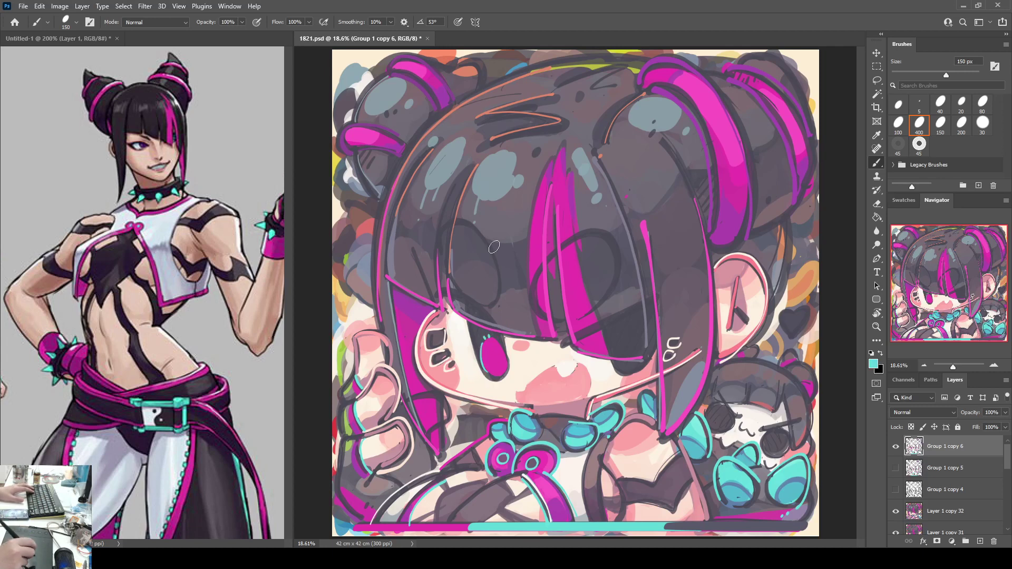
key("ctrl+shift+h")
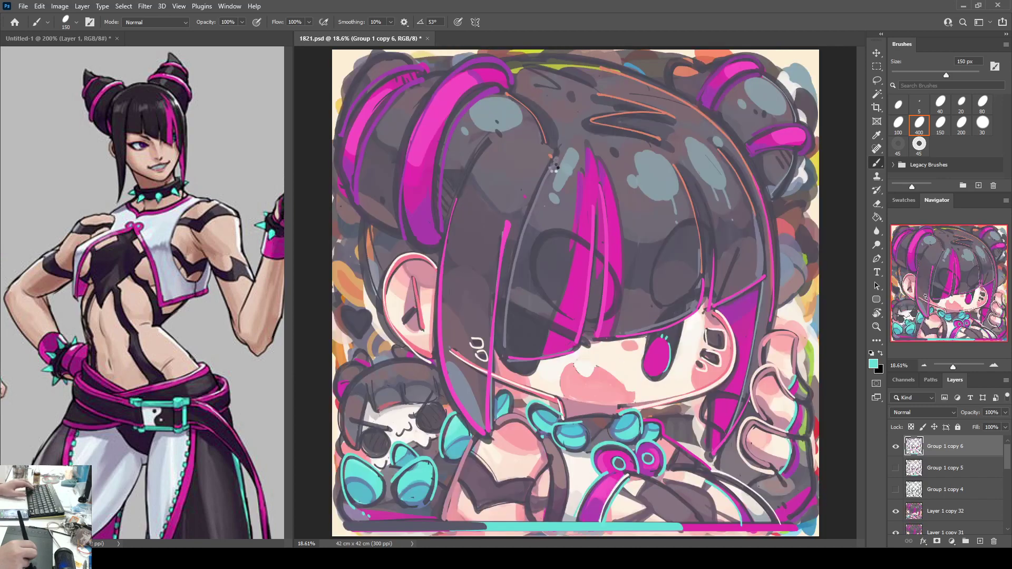
key("h")
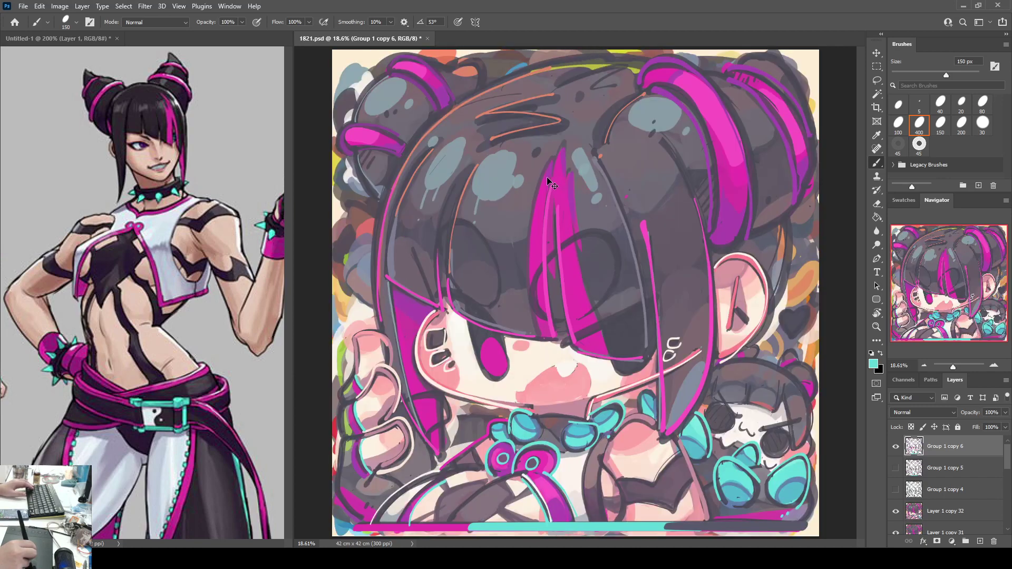
Step: Undo the magenta eye fill and try thin brow lines in sampled skin pink above both eyes
key("ctrl+z")
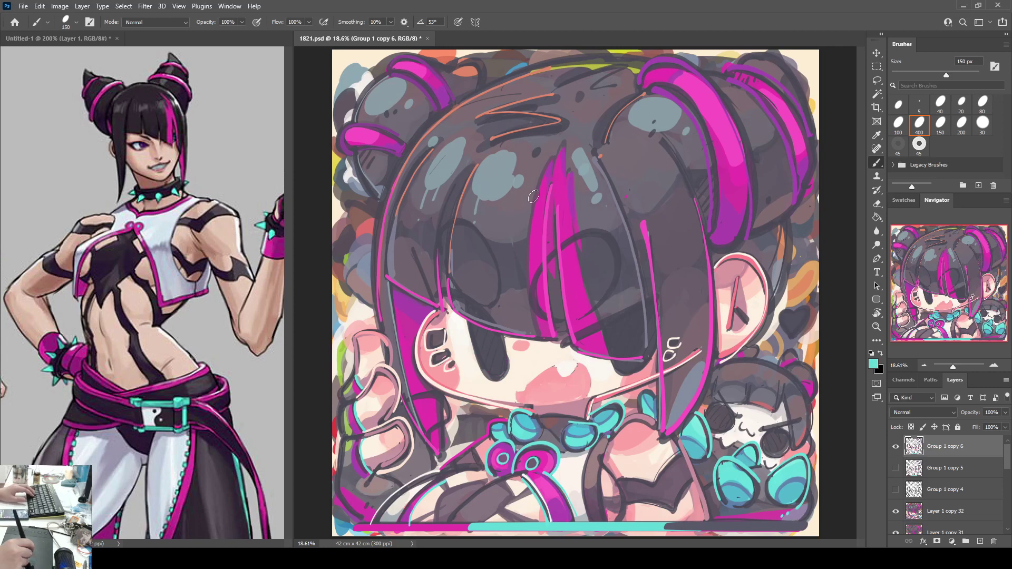
left_click(628, 377, "alt")
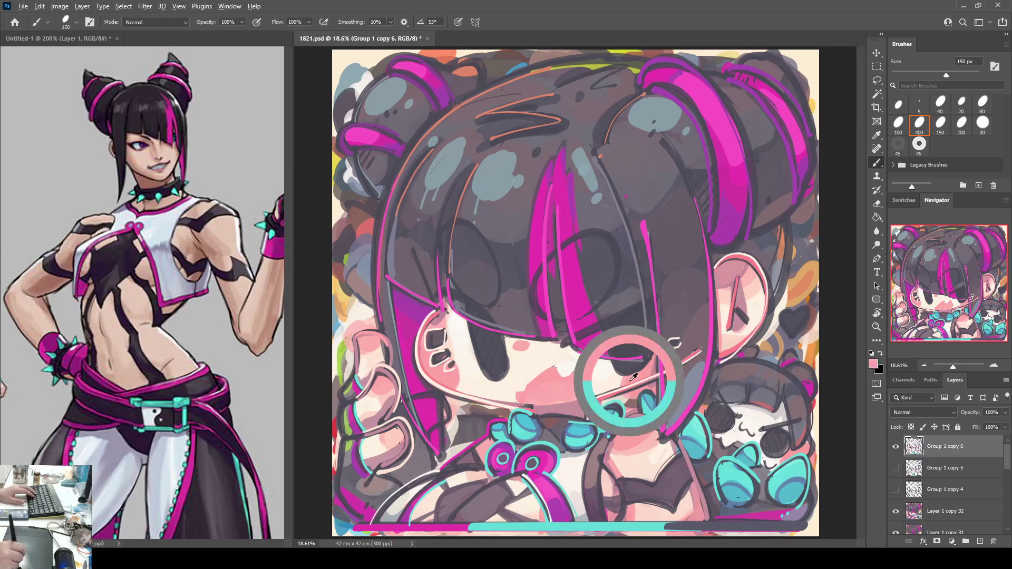
left_click_drag(561, 346, 650, 297)
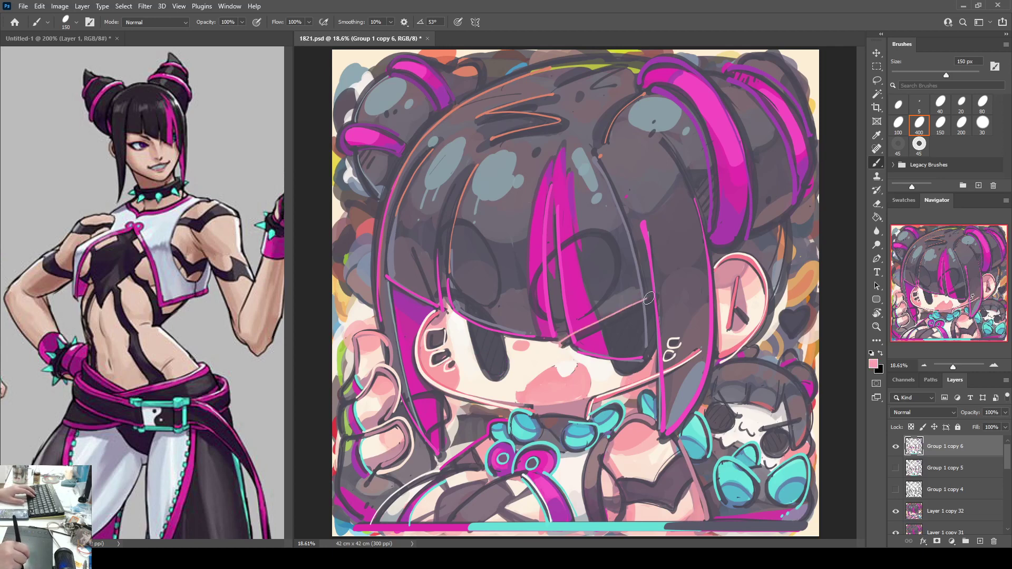
key("ctrl+z")
left_click_drag(561, 345, 601, 323)
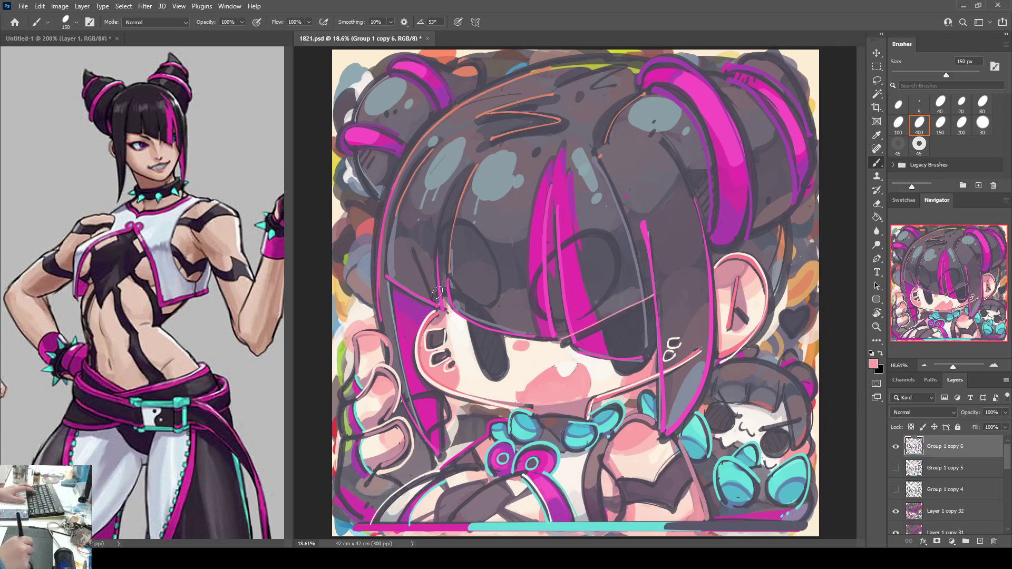
mouse_move(437, 293)
left_mouse_down()
mouse_move(464, 293)
mouse_move(497, 324)
left_mouse_up()
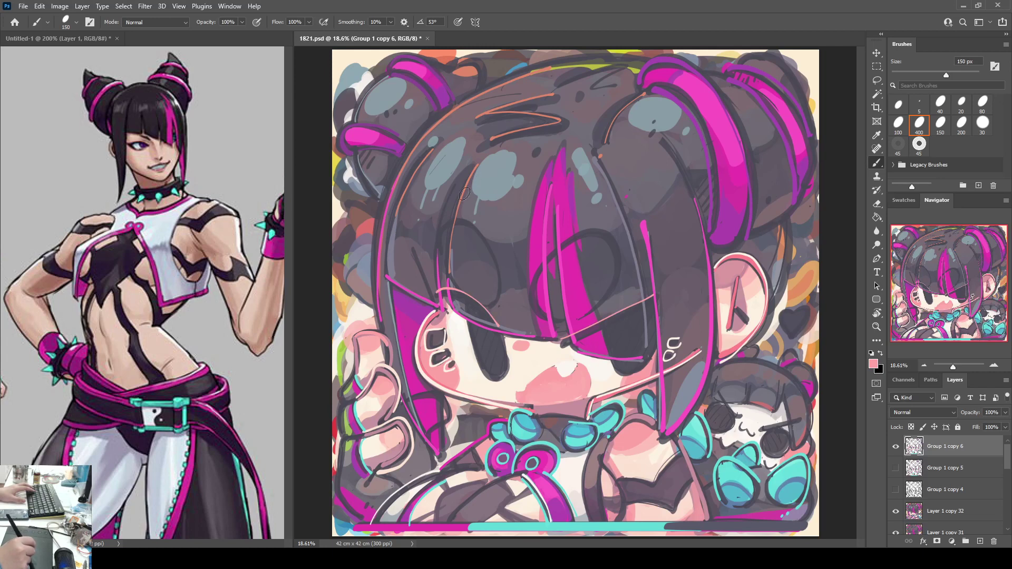
key("ctrl+z")
mouse_move(438, 293)
left_mouse_down()
mouse_move(496, 324)
mouse_move(465, 296)
mouse_move(493, 319)
left_mouse_up()
key("ctrl+z")
key("ctrl+z")
key("ctrl+z")
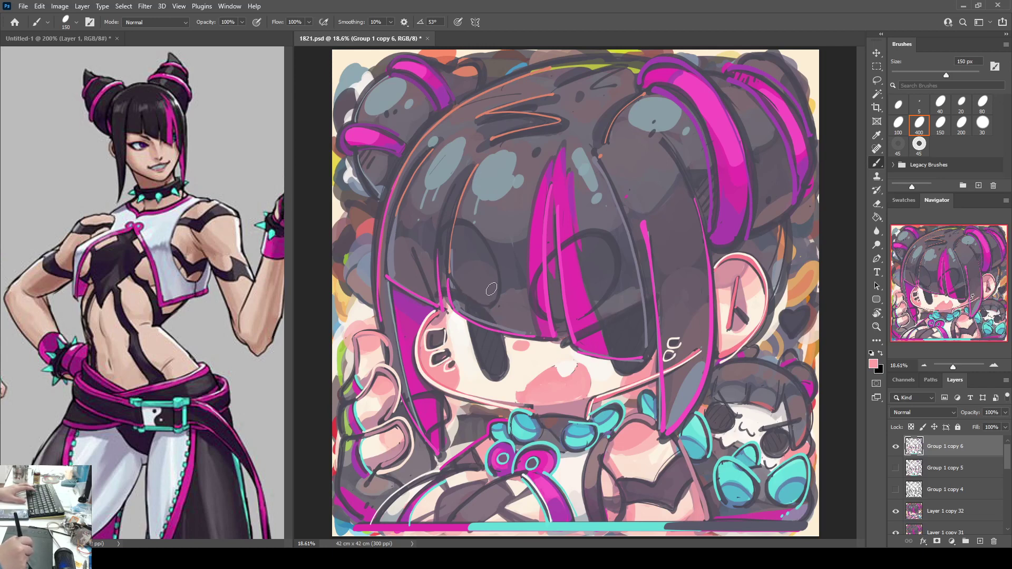
Step: Draw a slanted thin pink brow line above each eye across the fringe, redoing strokes until both angle toward the nose
left_click_drag(562, 343, 645, 295)
key("ctrl+z")
left_click_drag(563, 342, 650, 295)
key("ctrl+z")
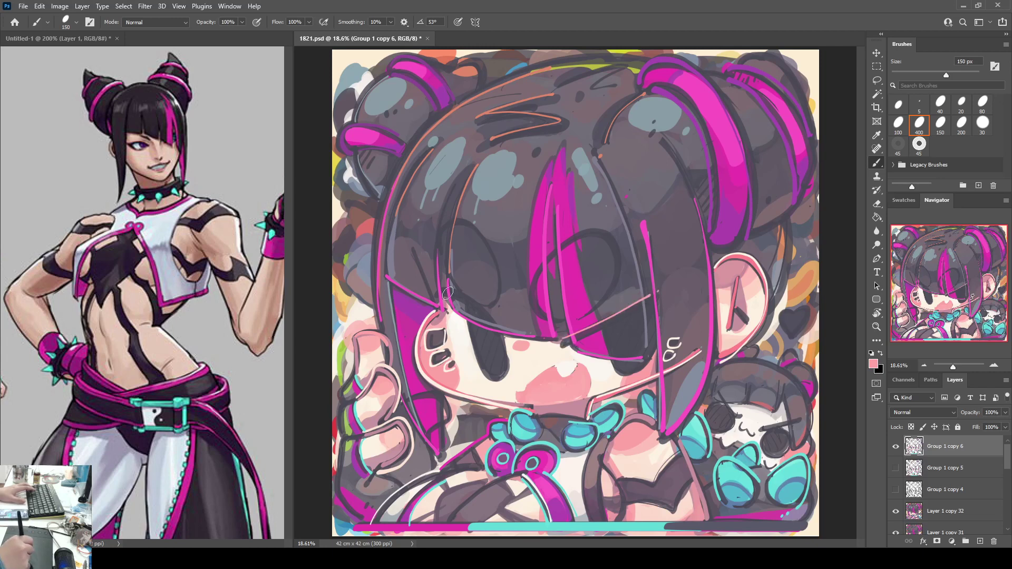
left_click_drag(441, 290, 498, 328)
key("ctrl+z")
mouse_move(433, 291)
left_mouse_down()
mouse_move(483, 310)
mouse_move(500, 331)
mouse_move(437, 291)
mouse_move(507, 332)
left_mouse_up()
key("ctrl+z")
key("ctrl+z")
mouse_move(434, 289)
left_mouse_down()
mouse_move(455, 288)
mouse_move(506, 333)
left_mouse_up()
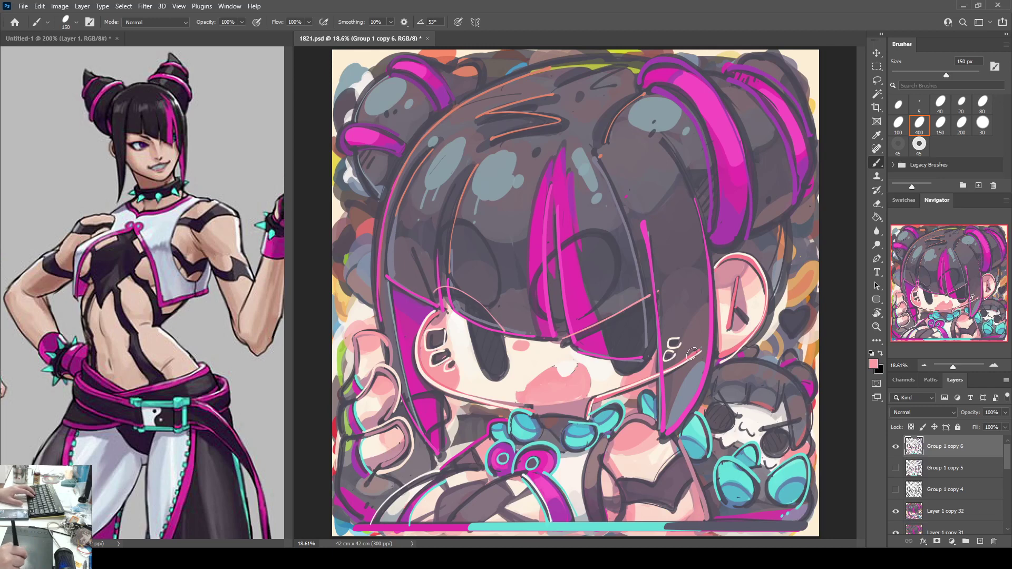
Step: Fill the visible eye with sampled magenta and the half-hidden eye with sampled turquoise, using a 250 px brush
left_click(708, 98, "alt")
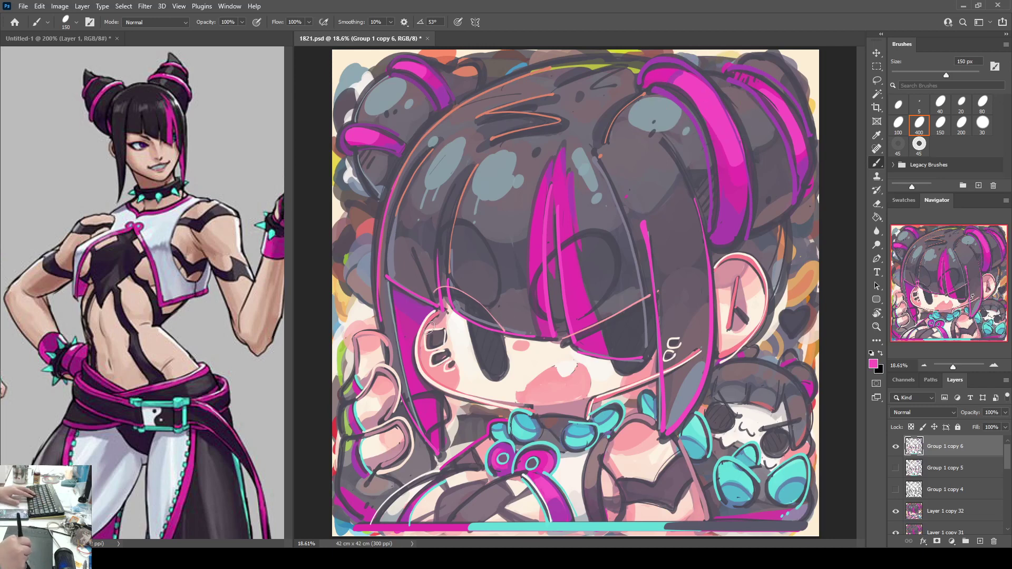
key("bracketright")
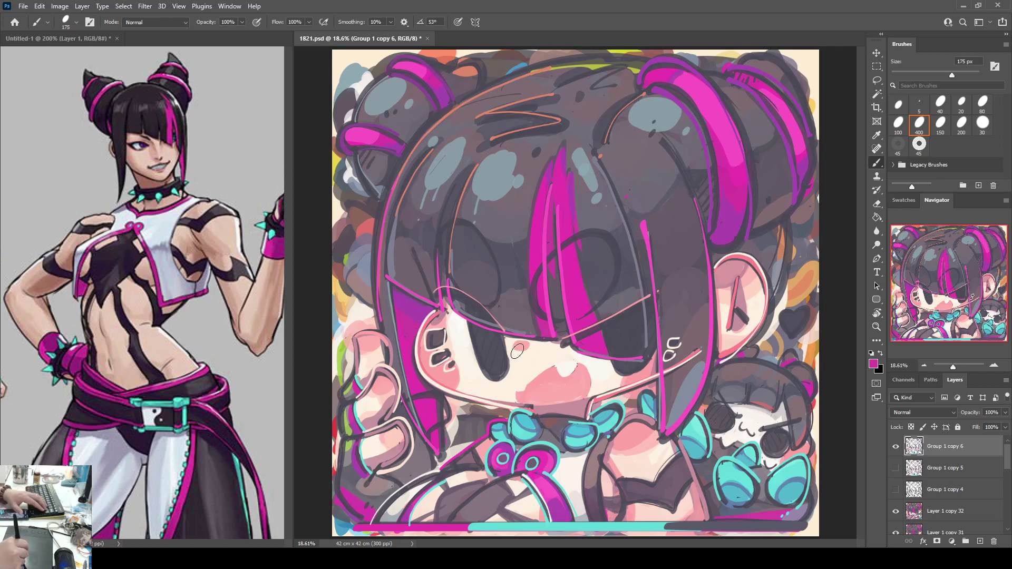
key("bracketright")
key("bracketright")
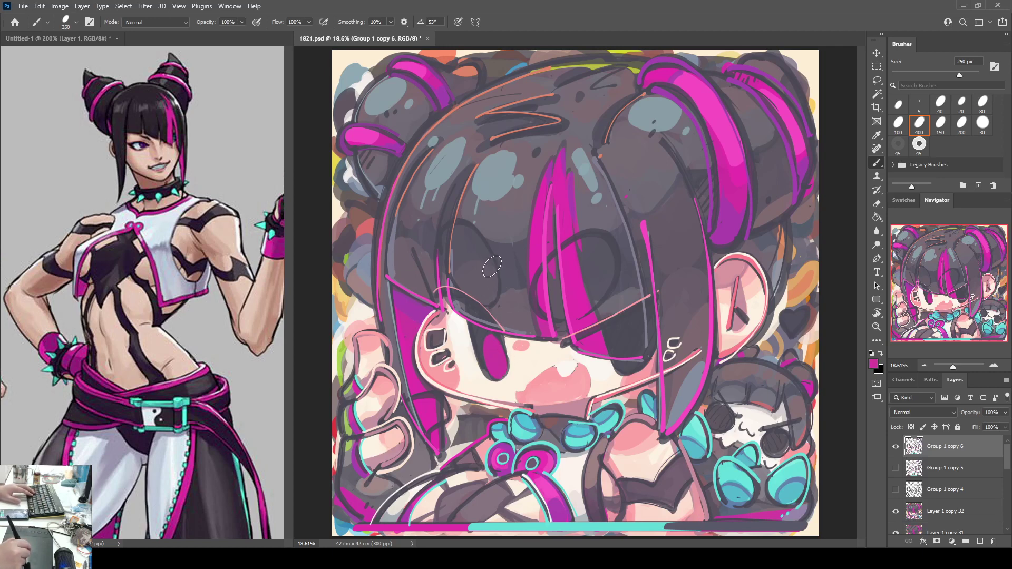
mouse_move(494, 357)
left_mouse_down()
mouse_move(492, 345)
mouse_move(506, 372)
left_mouse_up()
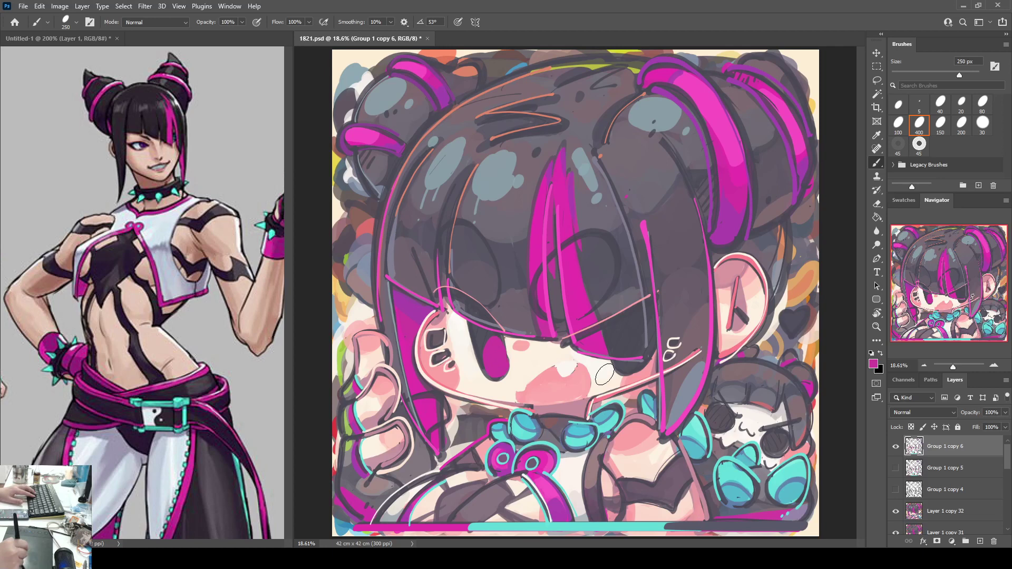
left_click(701, 427, "alt")
left_click_drag(632, 355, 644, 331)
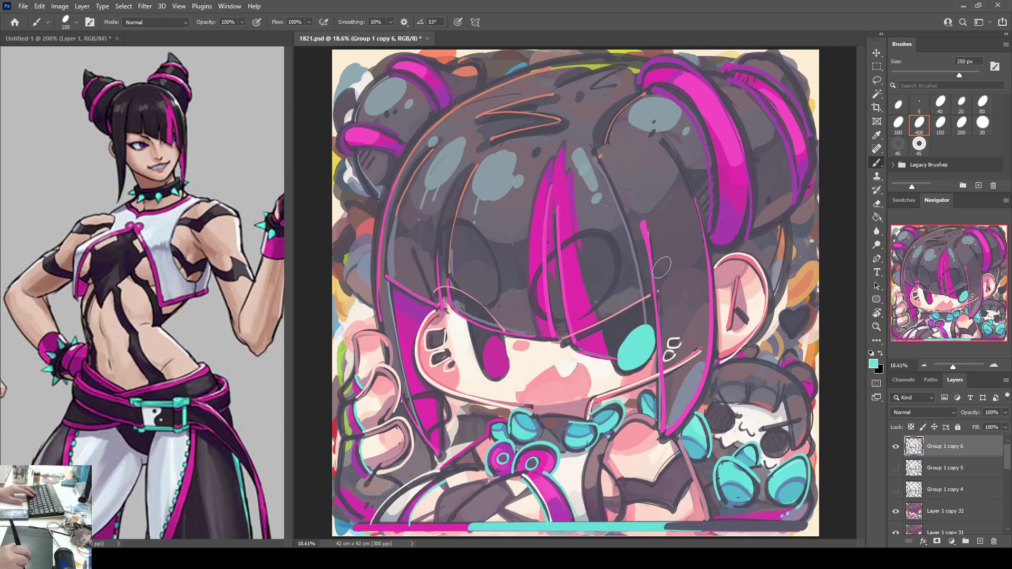
Step: Paint brighter pink and lighter turquoise highlights inside the two coloured eyes and check the painting mirrored
left_click(511, 351, "alt")
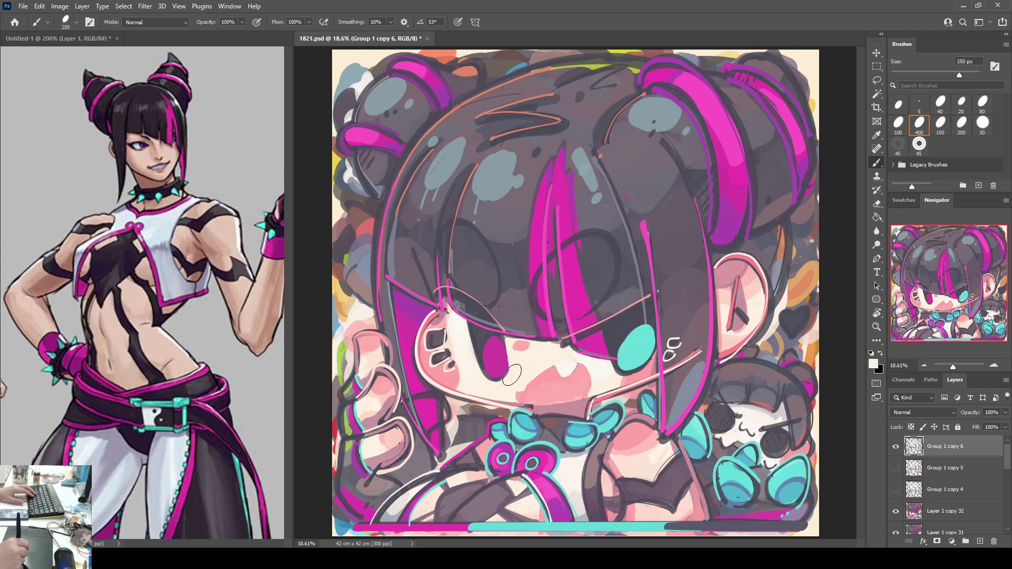
left_click(371, 136, "alt")
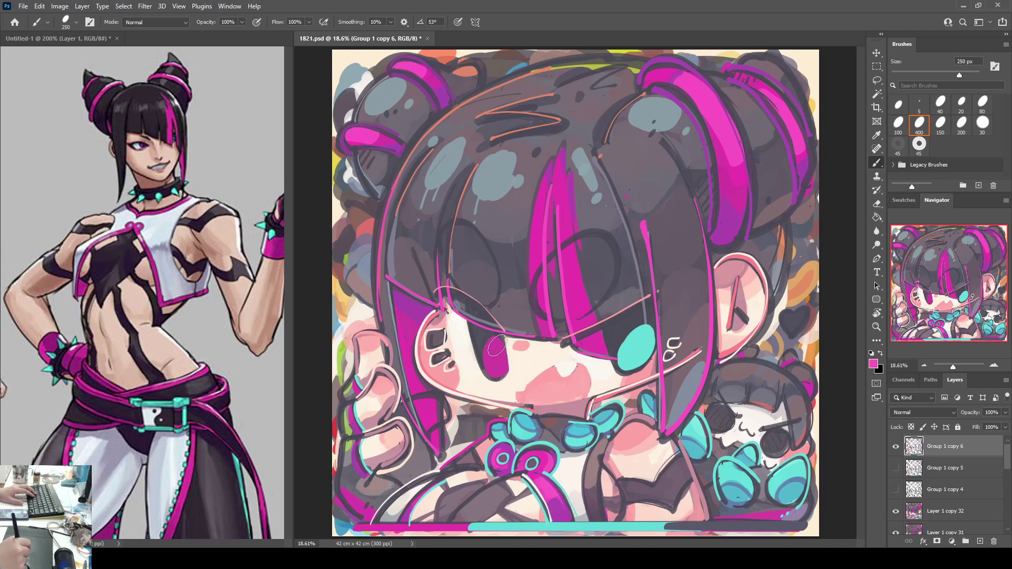
left_click_drag(501, 366, 497, 360)
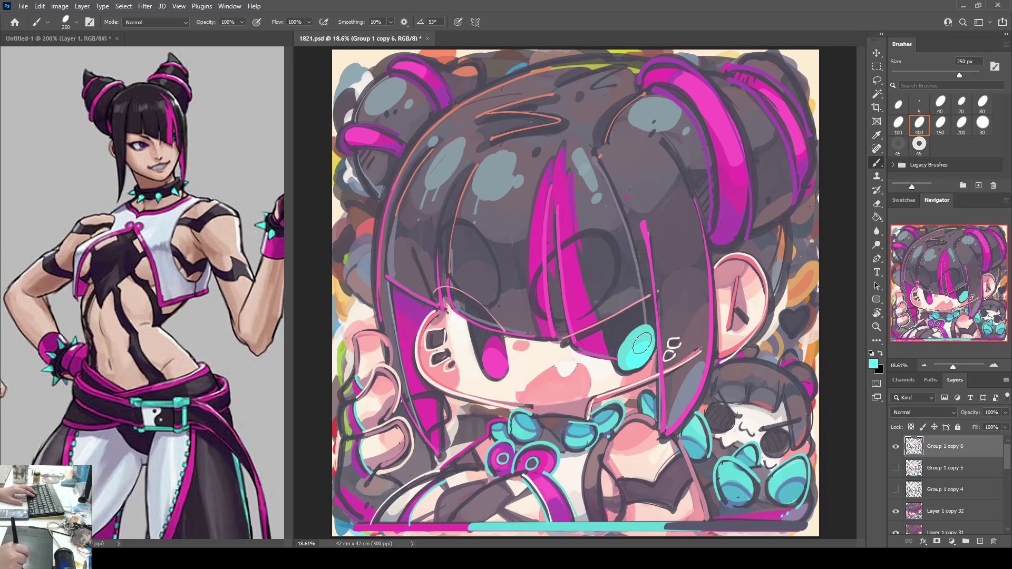
left_click_drag(641, 343, 633, 362)
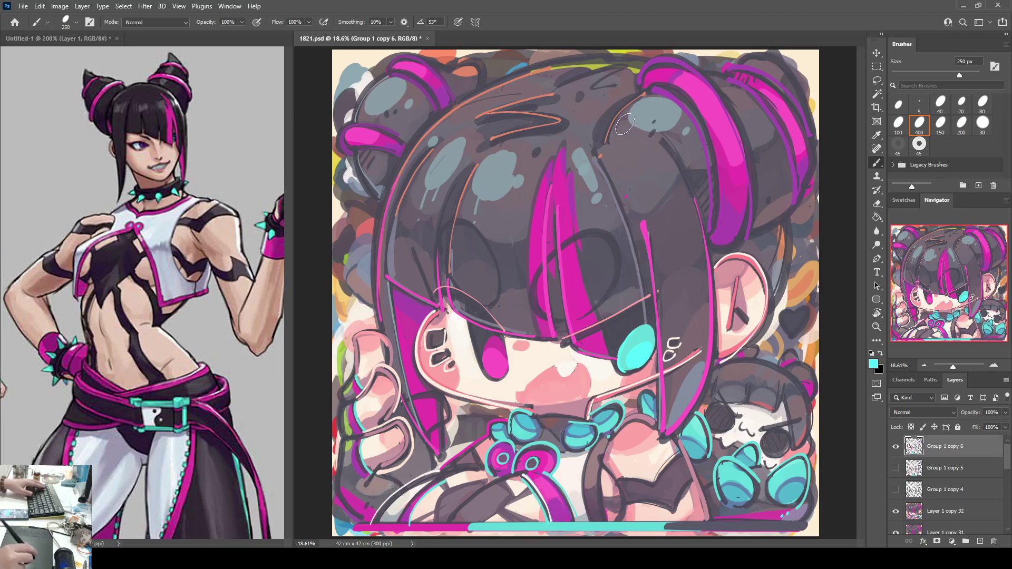
key("ctrl+shift+h")
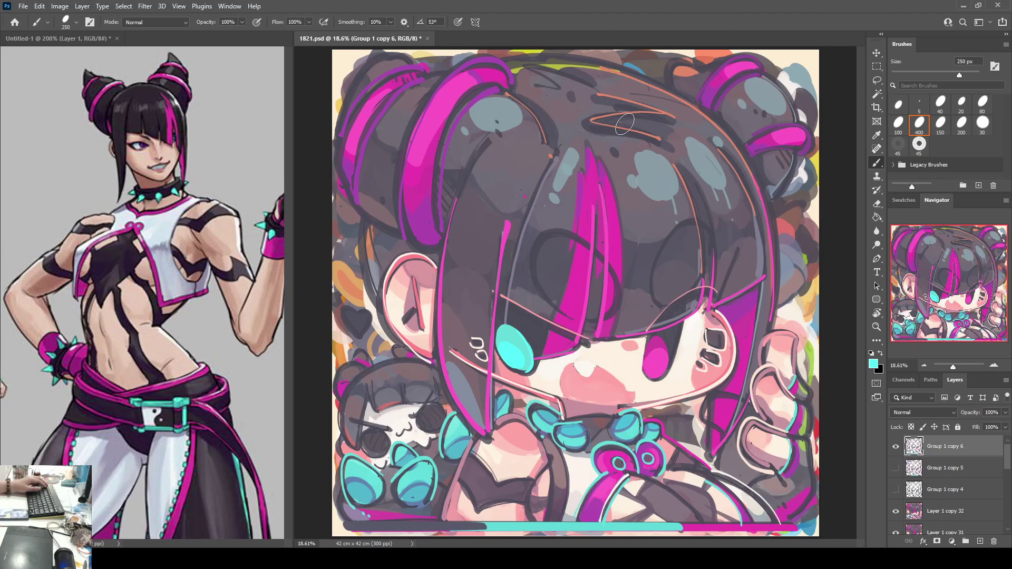
key("ctrl+shift+h")
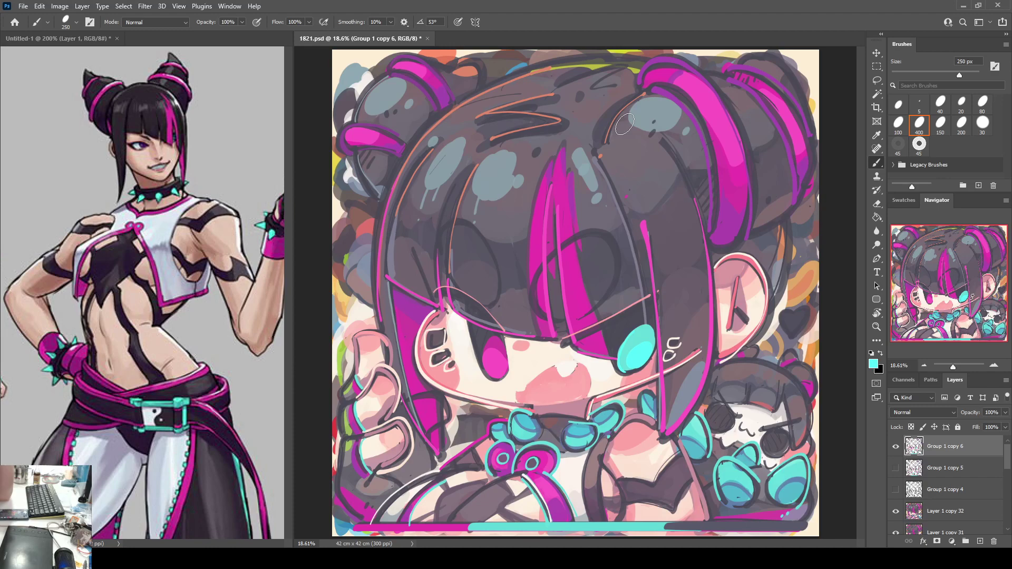
Step: Undo the highlights and the magenta and turquoise fills in both eyes
key("ctrl+z")
key("ctrl+z")
key("ctrl+z")
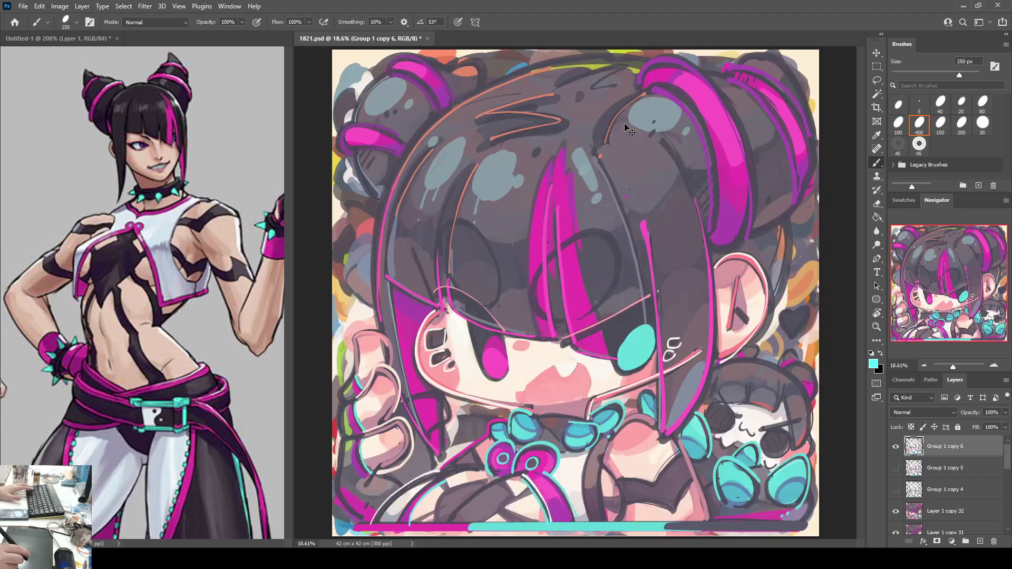
key("ctrl+z")
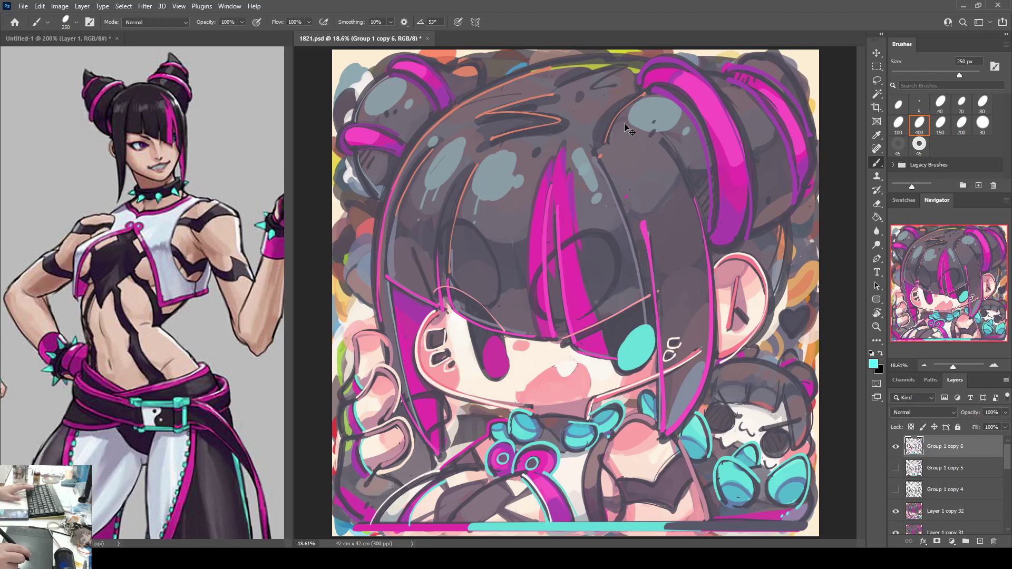
key("ctrl+z")
key("ctrl+z")
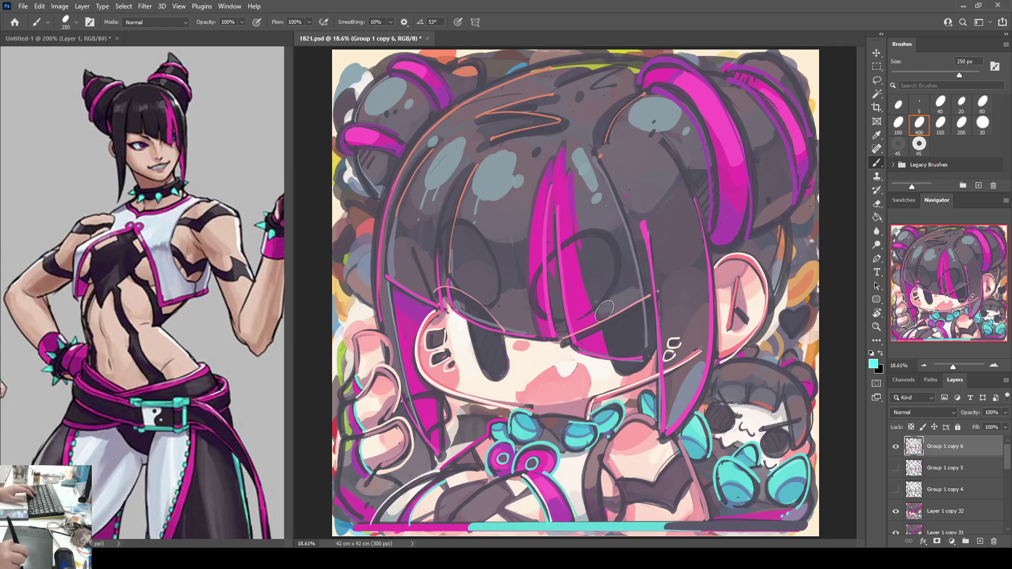
Step: Refill the visible eye with the streak's magenta, paint a turquoise iris in the half-hidden eye, and check the painting mirrored
left_click(567, 292, "alt")
mouse_move(478, 346)
left_mouse_down()
mouse_move(497, 346)
mouse_move(488, 361)
mouse_move(483, 354)
mouse_move(496, 353)
mouse_move(498, 369)
mouse_move(488, 370)
mouse_move(480, 349)
mouse_move(497, 372)
mouse_move(481, 350)
mouse_move(493, 348)
mouse_move(484, 348)
mouse_move(497, 371)
mouse_move(482, 354)
mouse_move(500, 372)
left_mouse_up()
key("ctrl+z")
key("ctrl+z")
key("ctrl+z")
key("ctrl+z")
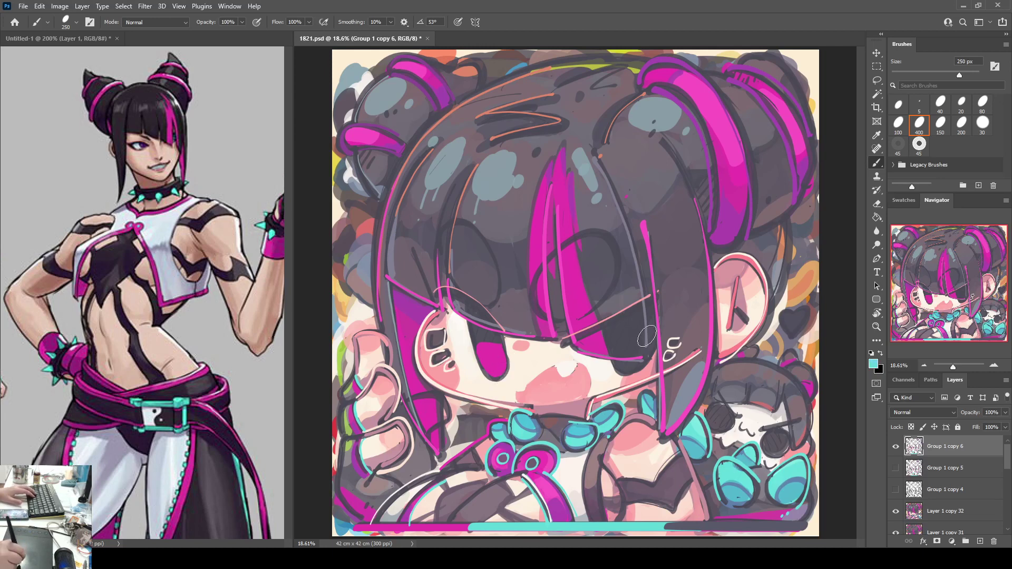
mouse_move(616, 343)
left_mouse_down()
mouse_move(644, 333)
mouse_move(616, 343)
mouse_move(625, 363)
mouse_move(641, 338)
mouse_move(645, 357)
mouse_move(627, 354)
left_mouse_up()
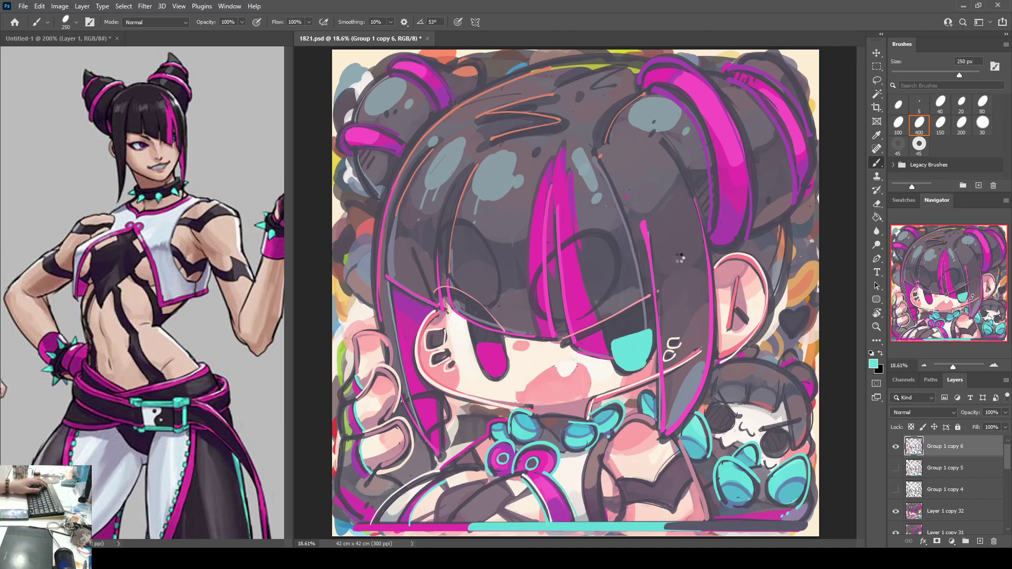
key("ctrl+shift+h")
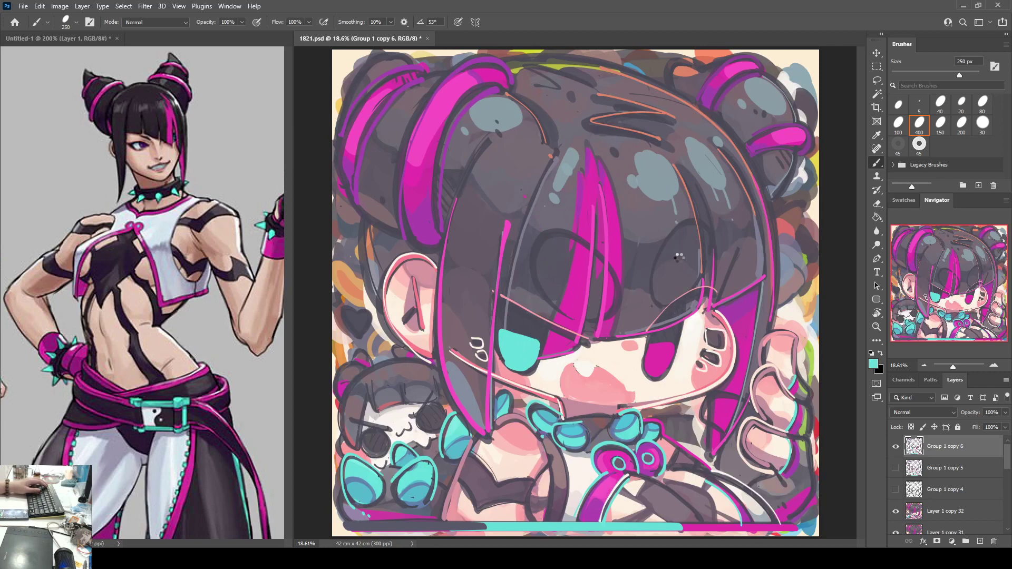
key("ctrl+shift+h")
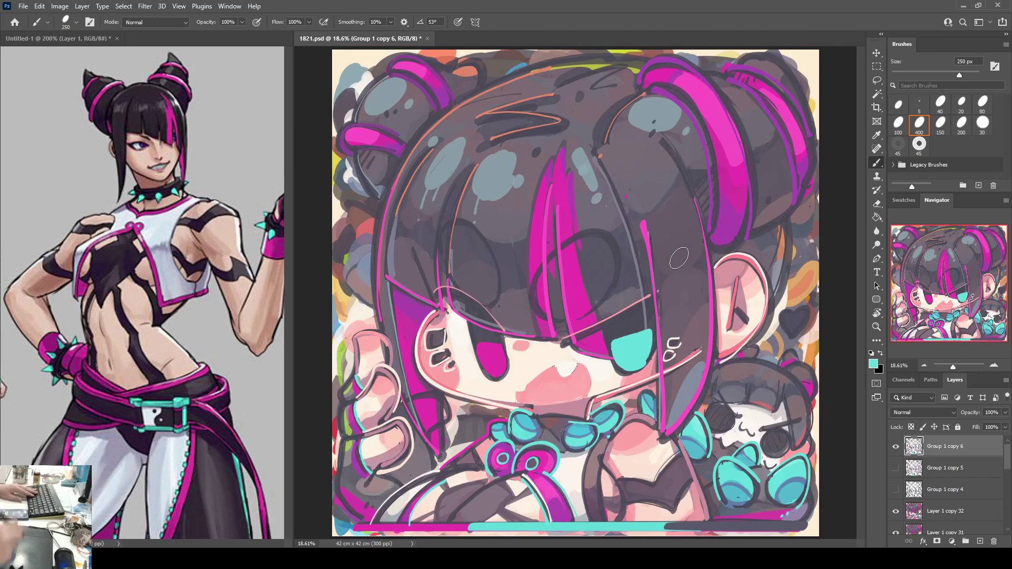
Step: Hide Group 1 copy 6, duplicate the Group 1 copy 5 layer and hide its original
left_click(895, 468)
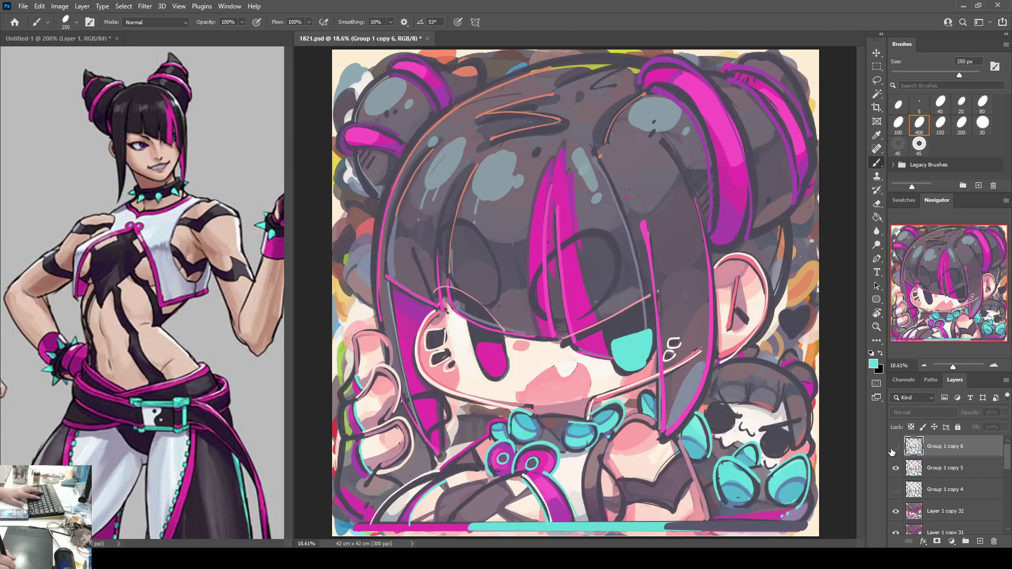
left_click(896, 446)
key("ctrl+j")
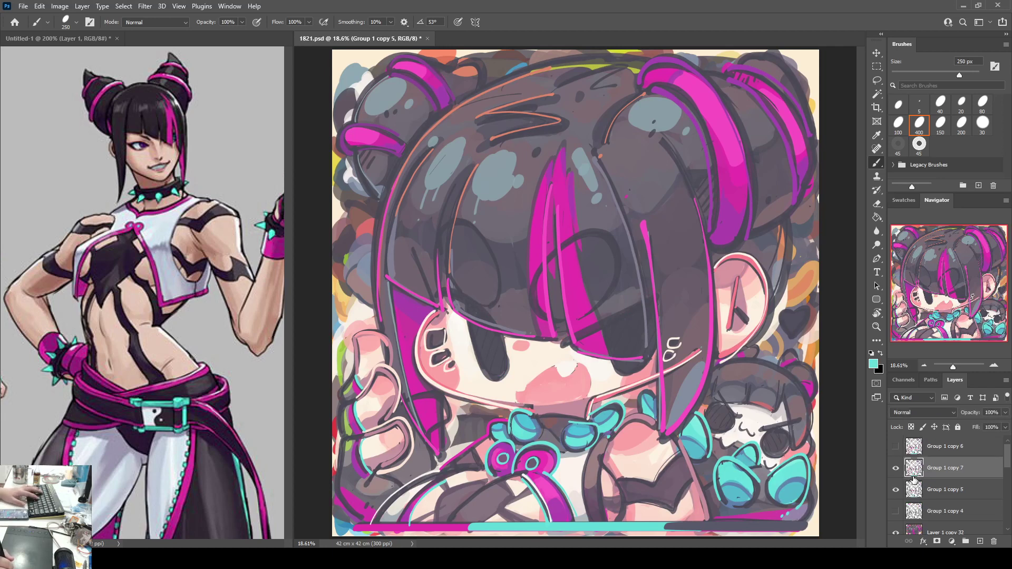
left_click(896, 490)
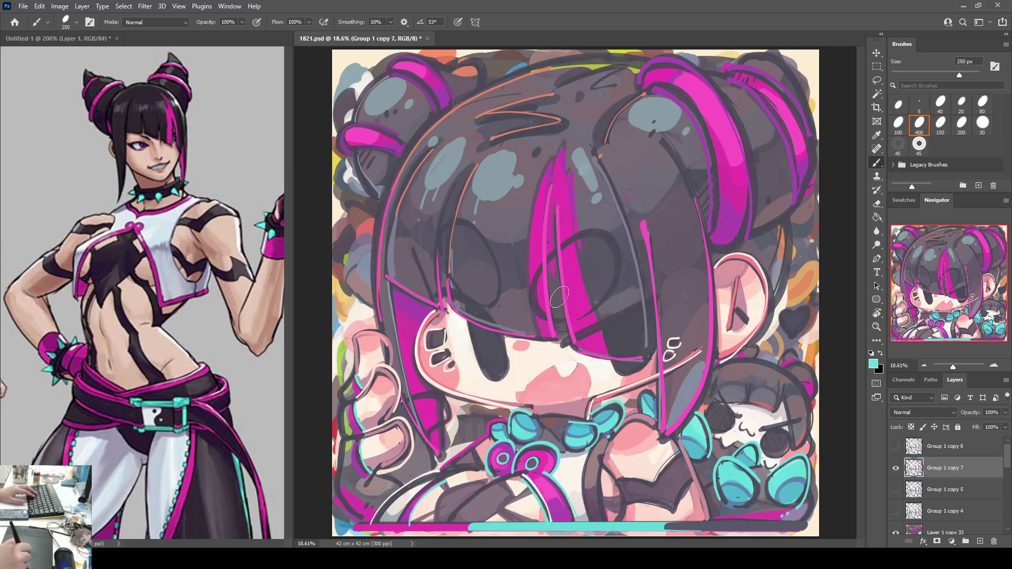
Step: Fill the visible eye with the streak's magenta and paint a turquoise iris in the half-hidden eye on Group 1 copy 7
left_click(564, 280, "alt")
mouse_move(493, 340)
left_mouse_down()
mouse_move(498, 374)
mouse_move(491, 350)
mouse_move(483, 352)
left_mouse_up()
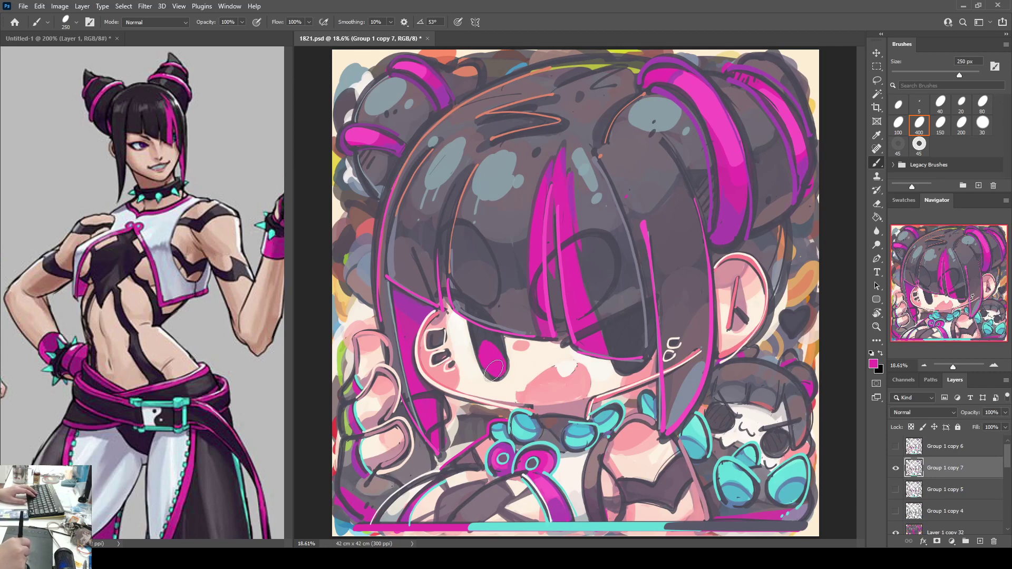
left_click(704, 430, "alt")
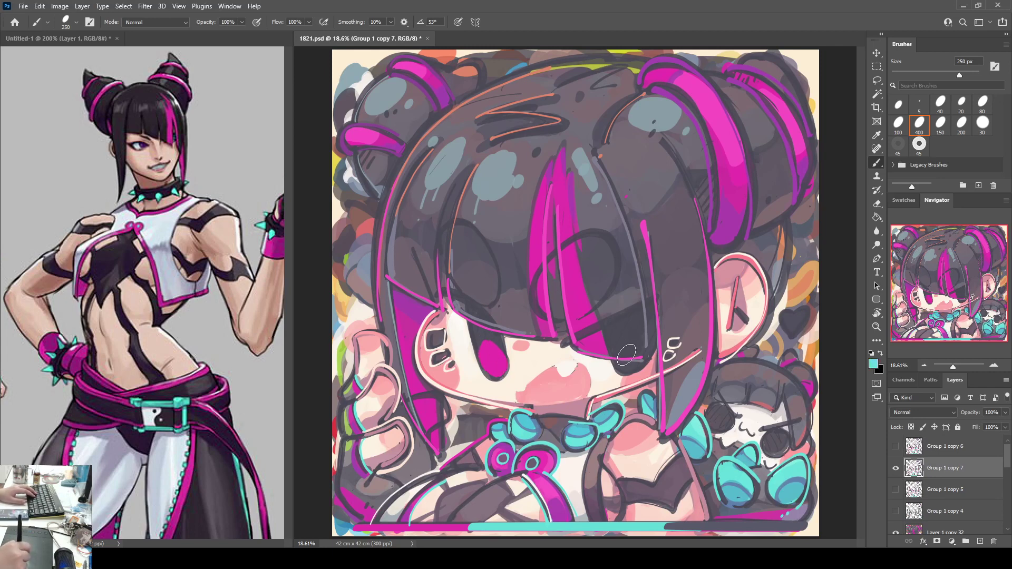
left_click_drag(626, 354, 635, 361)
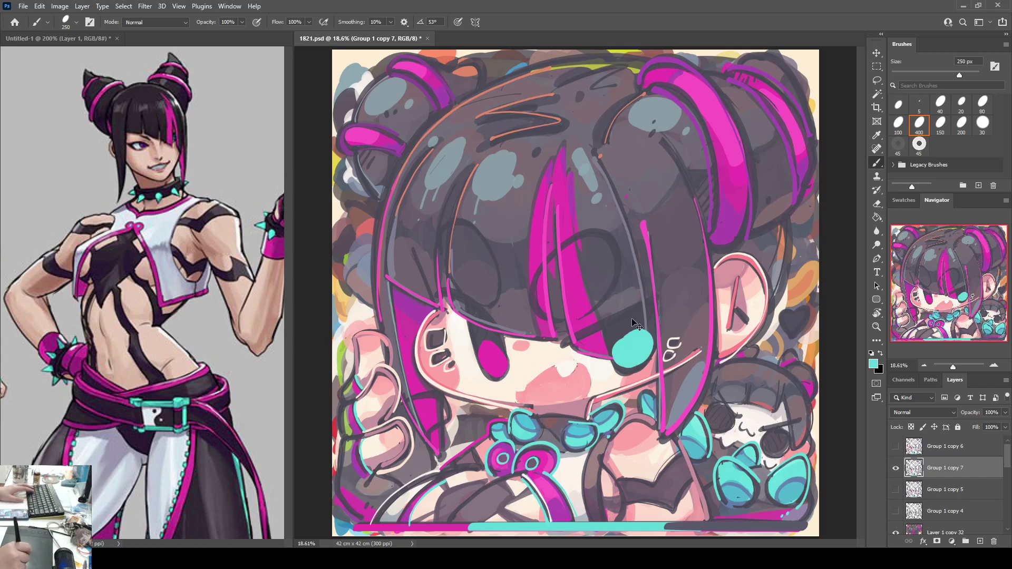
key("ctrl+z")
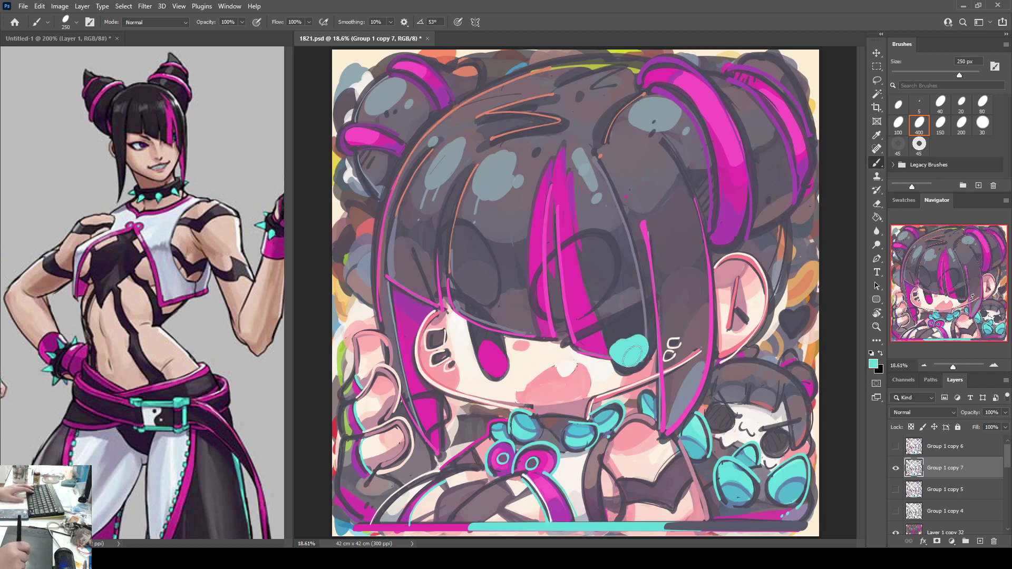
left_click_drag(633, 356, 640, 355)
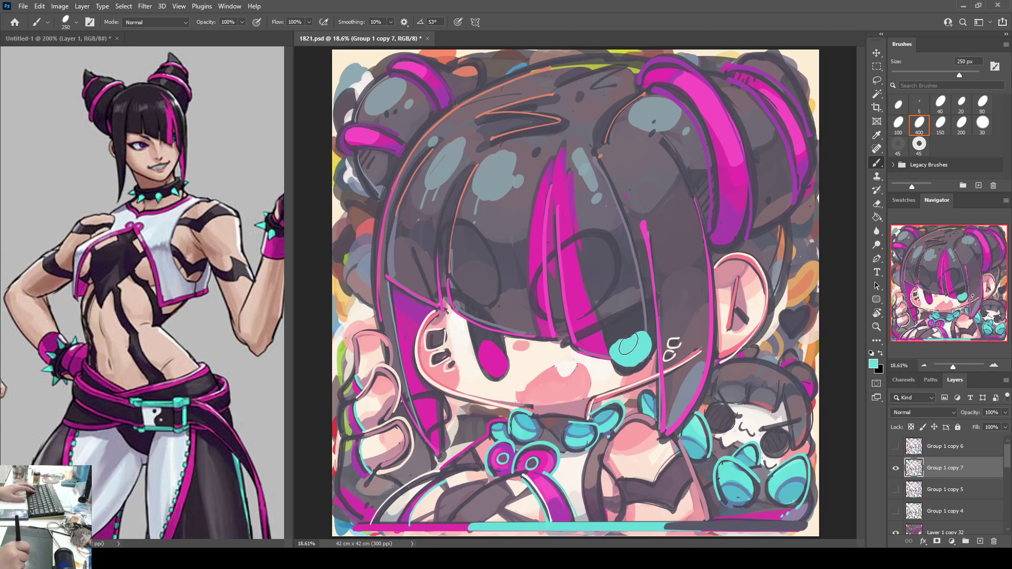
key("ctrl+z")
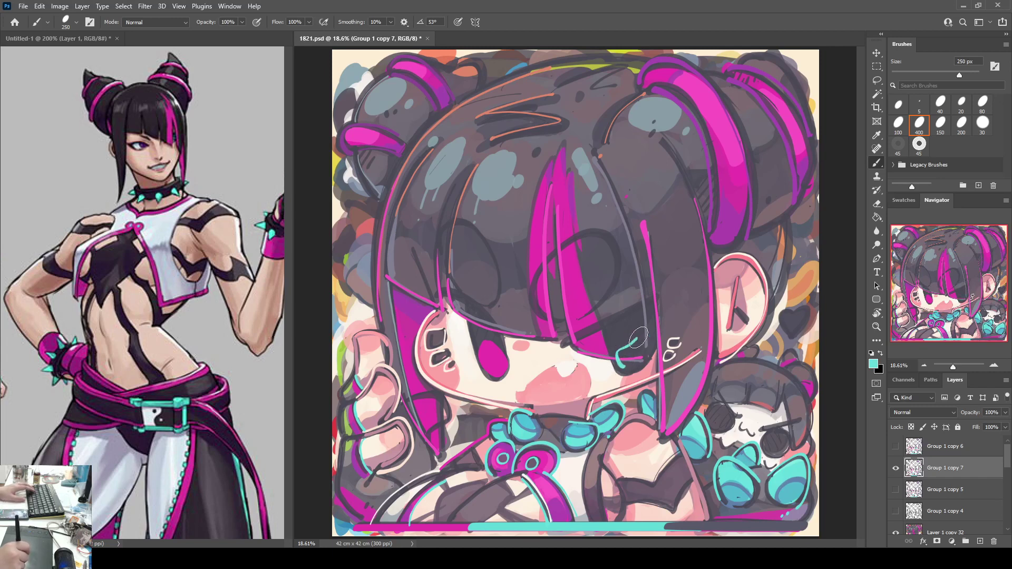
mouse_move(637, 337)
left_mouse_down()
mouse_move(626, 357)
mouse_move(638, 355)
left_mouse_up()
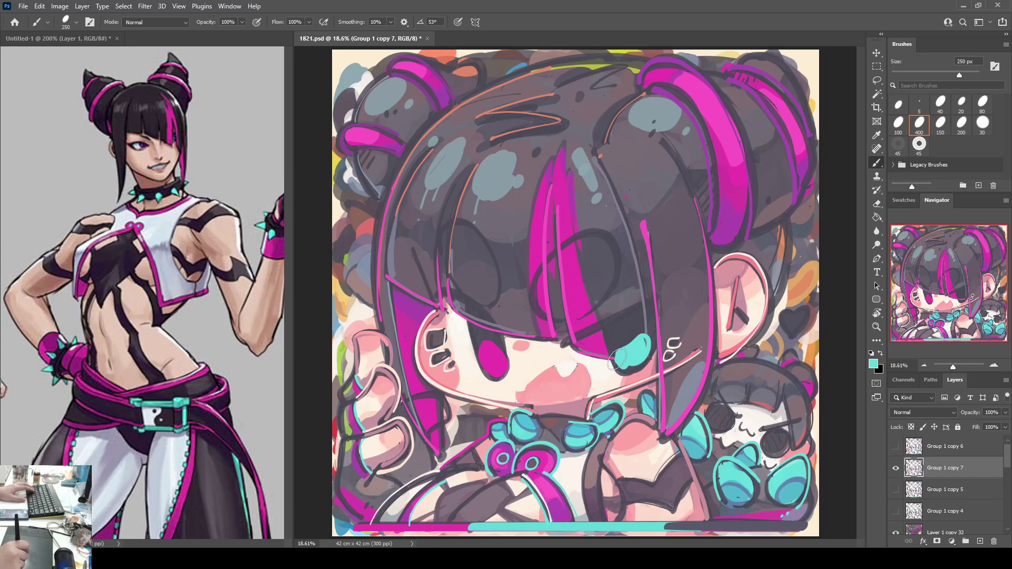
left_click_drag(618, 360, 644, 349)
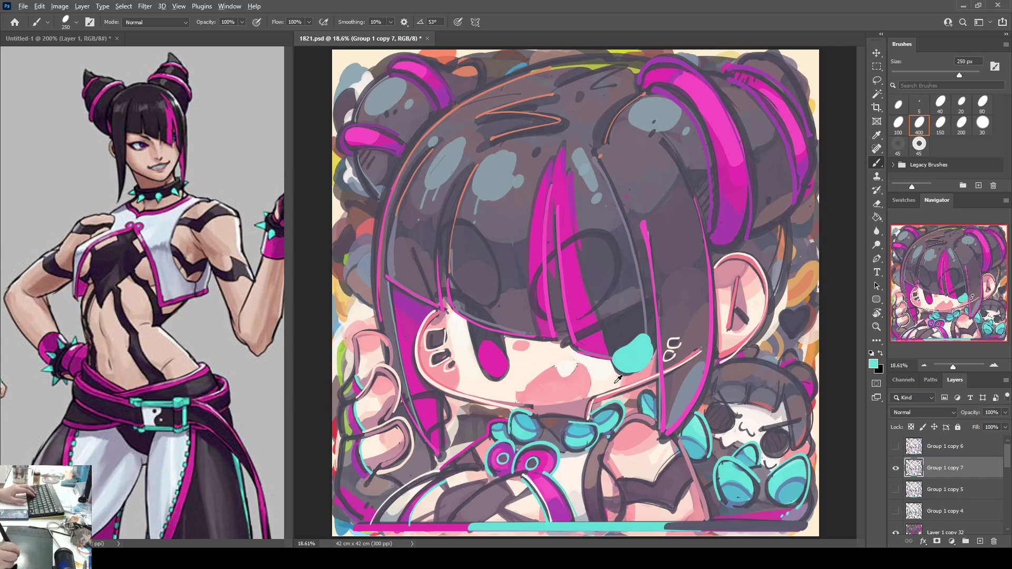
Step: Try thin white brow lines above both eyes, a straight slanted one and a curved one, and undo them
left_click(599, 369, "alt")
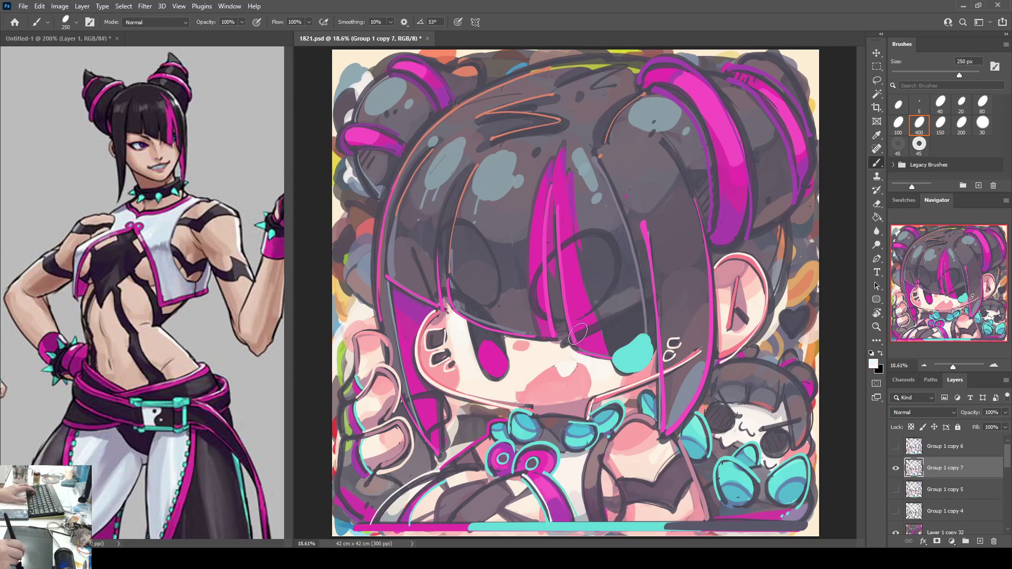
left_click(658, 293, "shift")
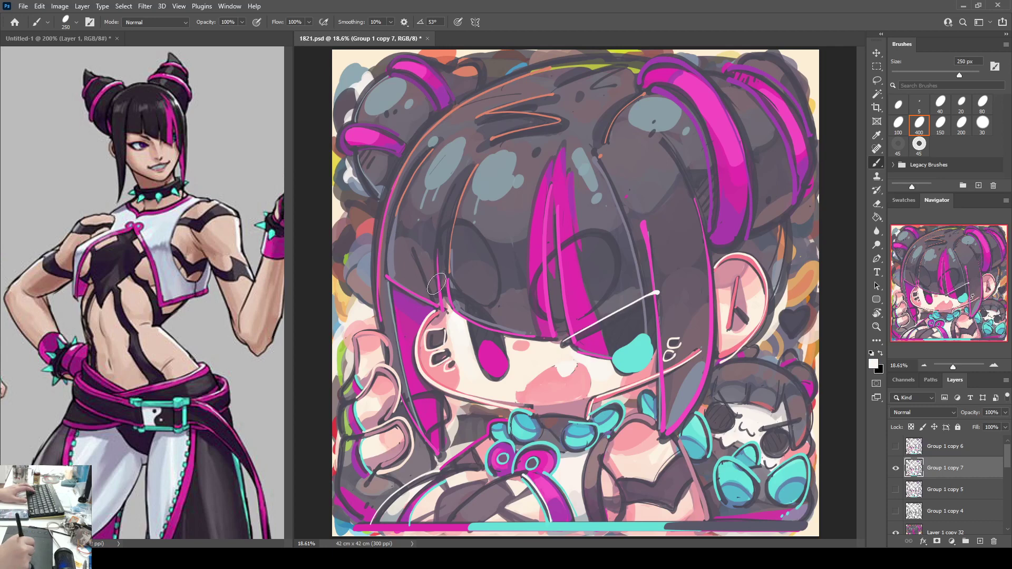
mouse_move(437, 292)
left_mouse_down()
mouse_move(479, 308)
mouse_move(503, 335)
left_mouse_up()
key("ctrl+z")
mouse_move(435, 291)
left_mouse_down()
mouse_move(476, 303)
mouse_move(502, 330)
left_mouse_up()
key("ctrl+z")
mouse_move(435, 291)
left_mouse_down()
mouse_move(484, 307)
mouse_move(502, 327)
left_mouse_up()
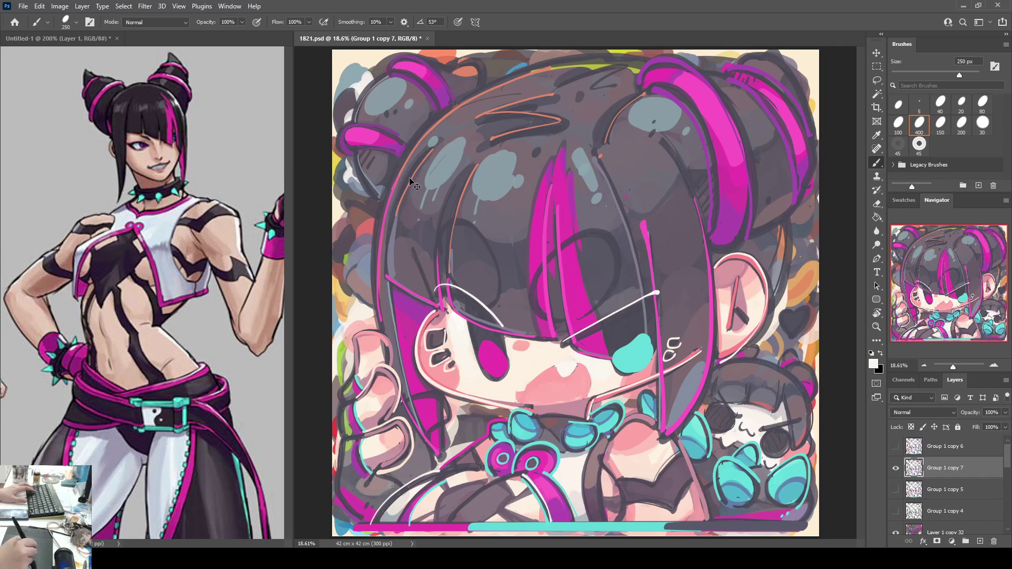
key("ctrl+z")
key("ctrl+z")
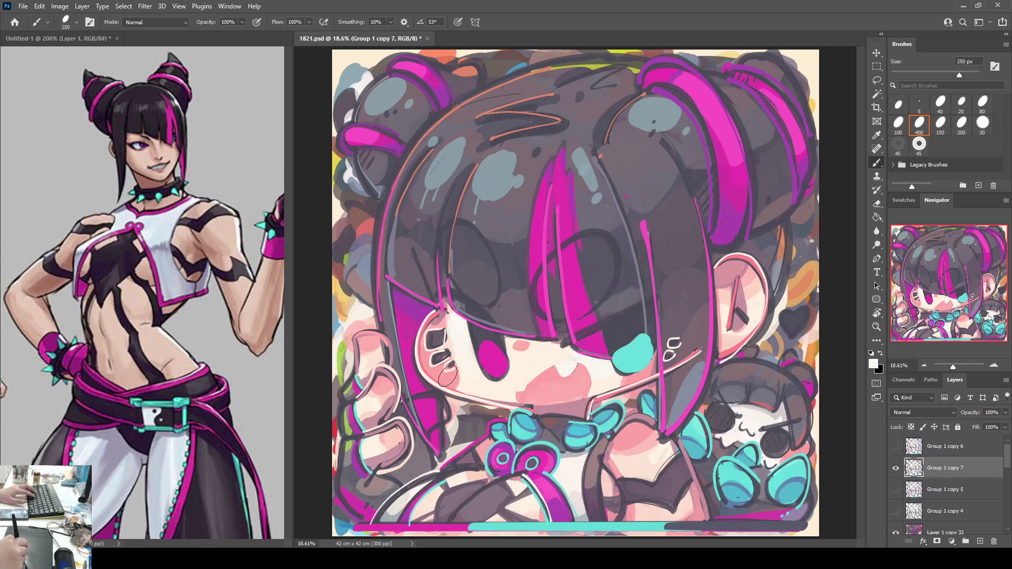
Step: Try the brow lines above both eyes in the cheek's pink, check the painting mirrored, and undo them
left_click(436, 330, "alt")
mouse_move(434, 285)
left_mouse_down()
mouse_move(495, 329)
mouse_move(453, 282)
mouse_move(503, 329)
left_mouse_up()
key("ctrl+z")
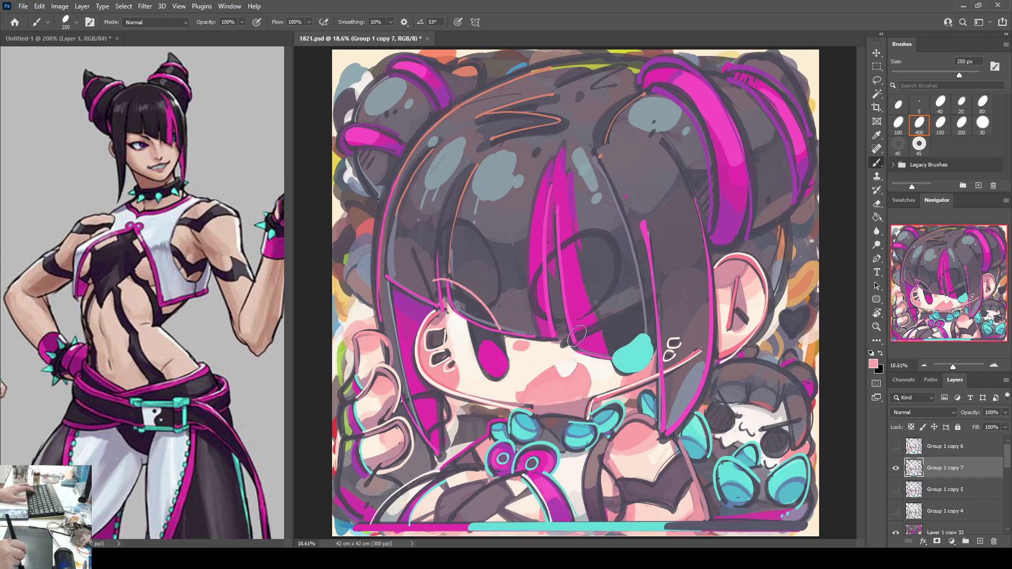
left_click_drag(567, 340, 656, 285)
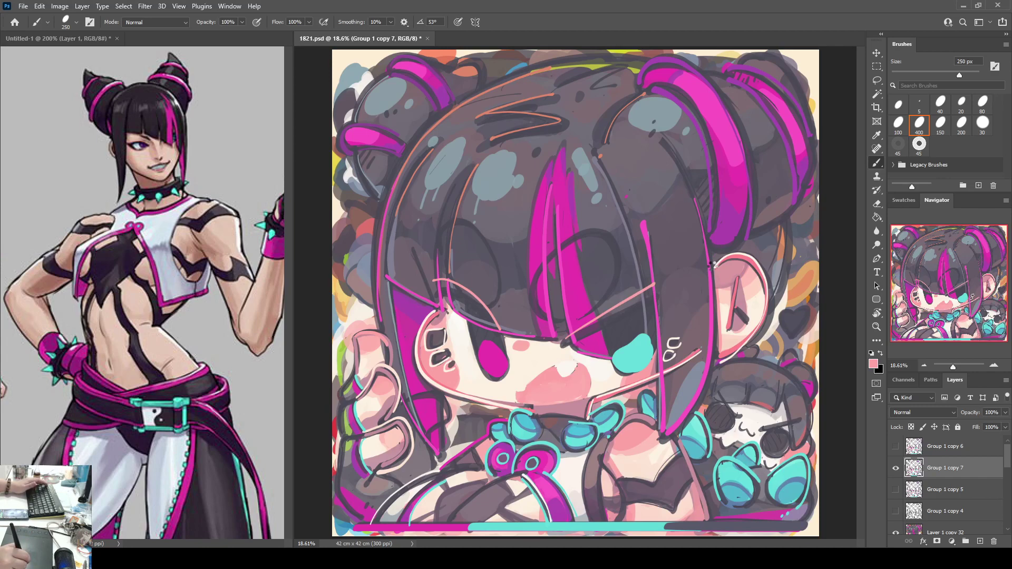
key("F2")
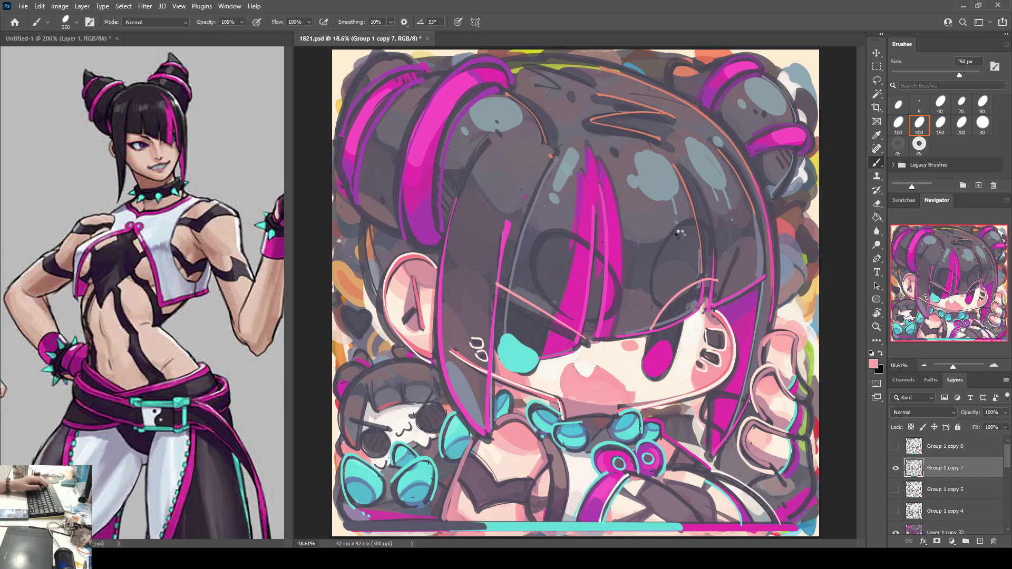
key("h")
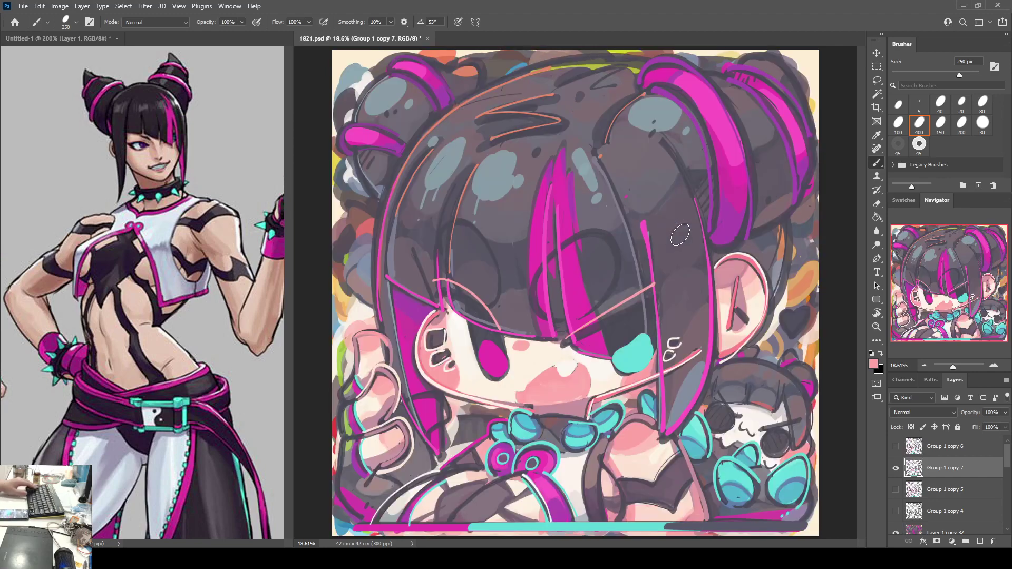
key("h")
key("h")
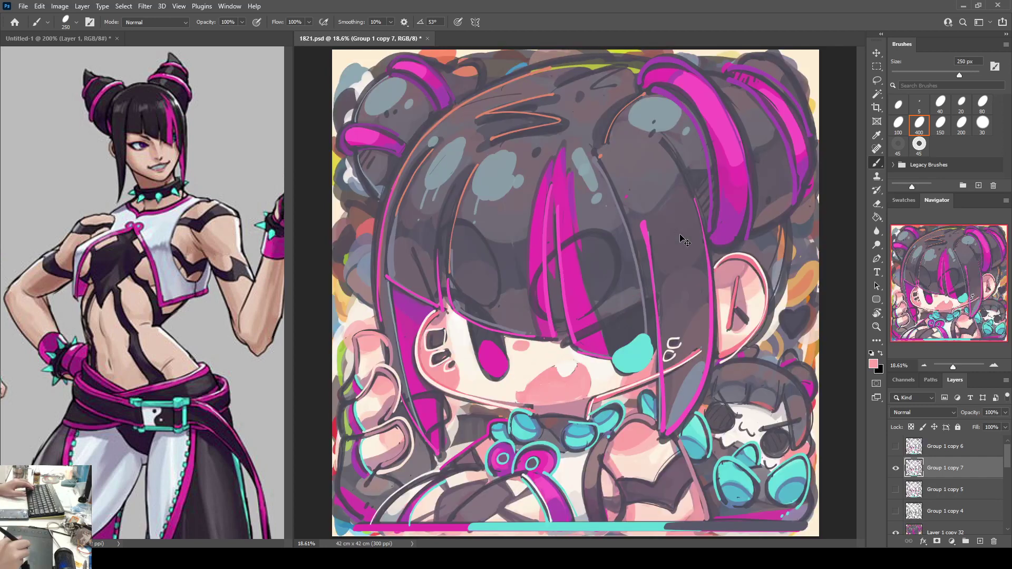
Step: Redraw a curved pink brow line above the visible eye and a straight slanted one above the half-hidden eye
mouse_move(434, 291)
left_mouse_down()
mouse_move(477, 299)
mouse_move(492, 315)
left_mouse_up()
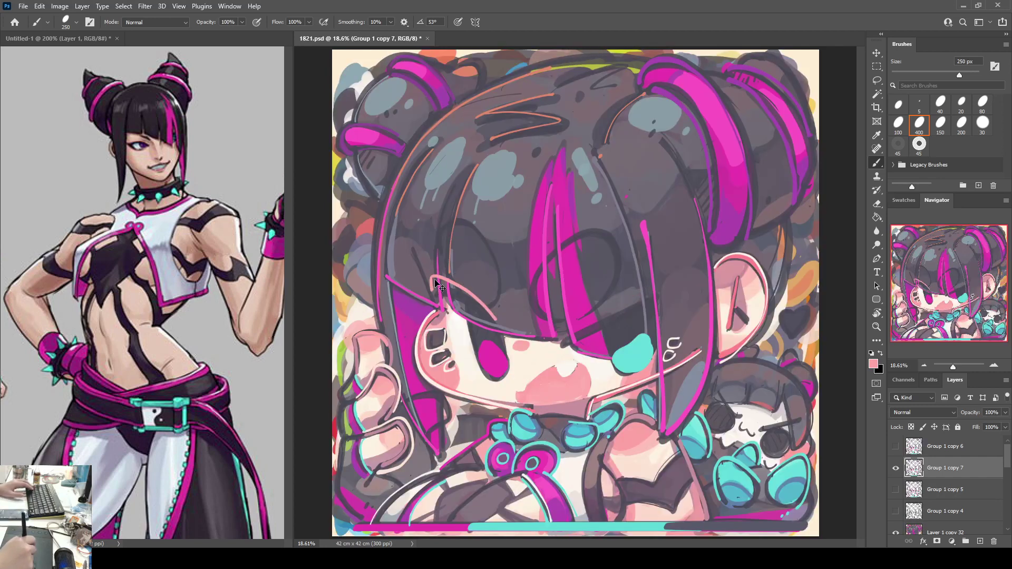
key("ctrl+z")
left_click_drag(434, 291, 491, 316)
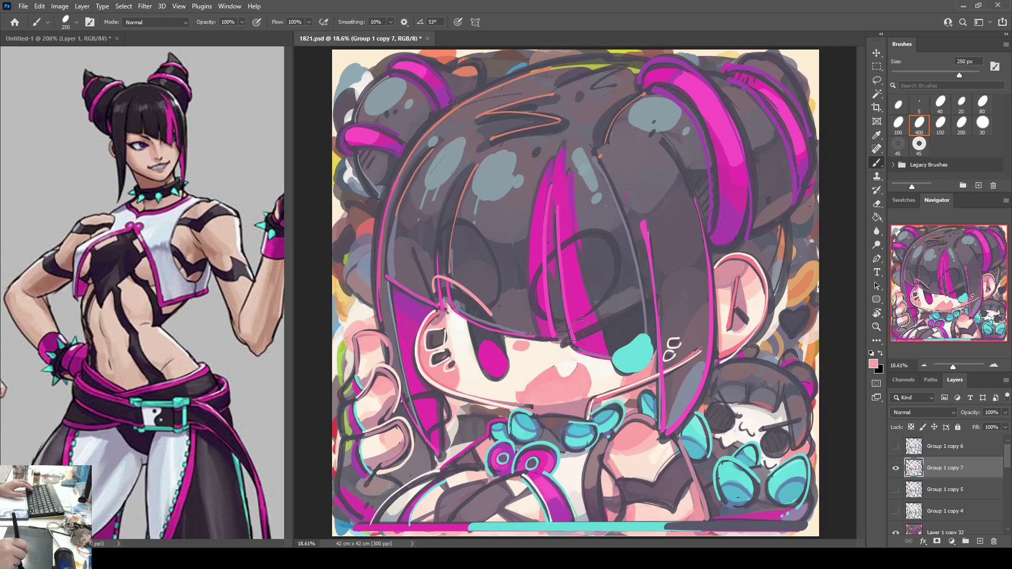
left_click_drag(561, 345, 661, 288)
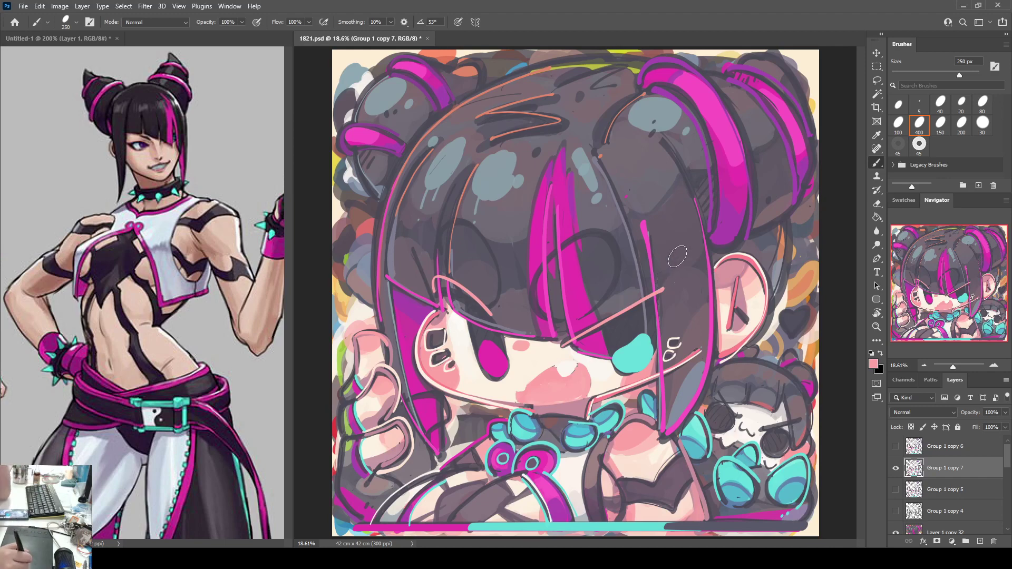
Step: Compare the eye versions on Group 1 copy 7 and Group 1 copy 6, and delete the Group 1 copy 7 layer
left_click(895, 468)
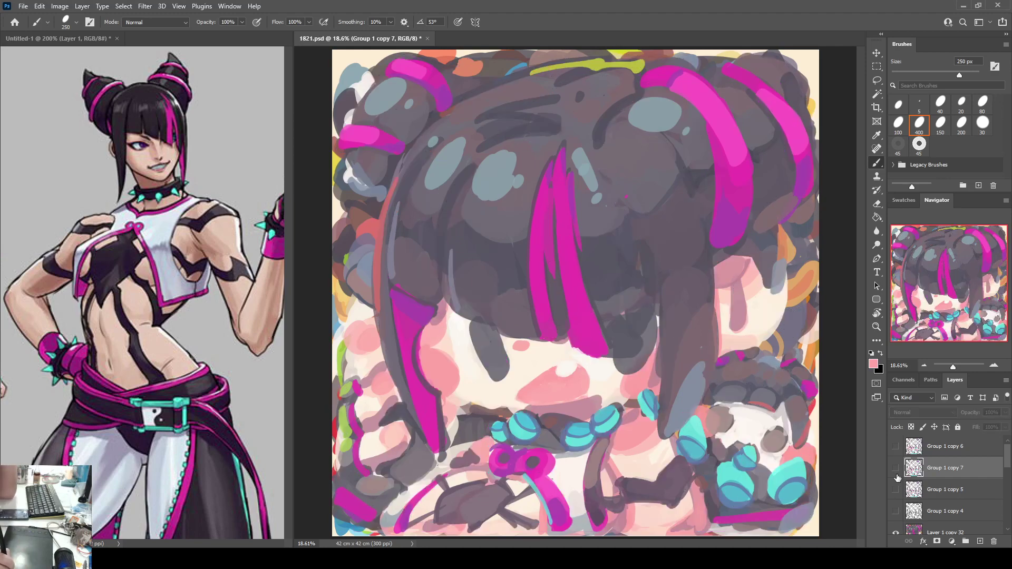
left_click(895, 446)
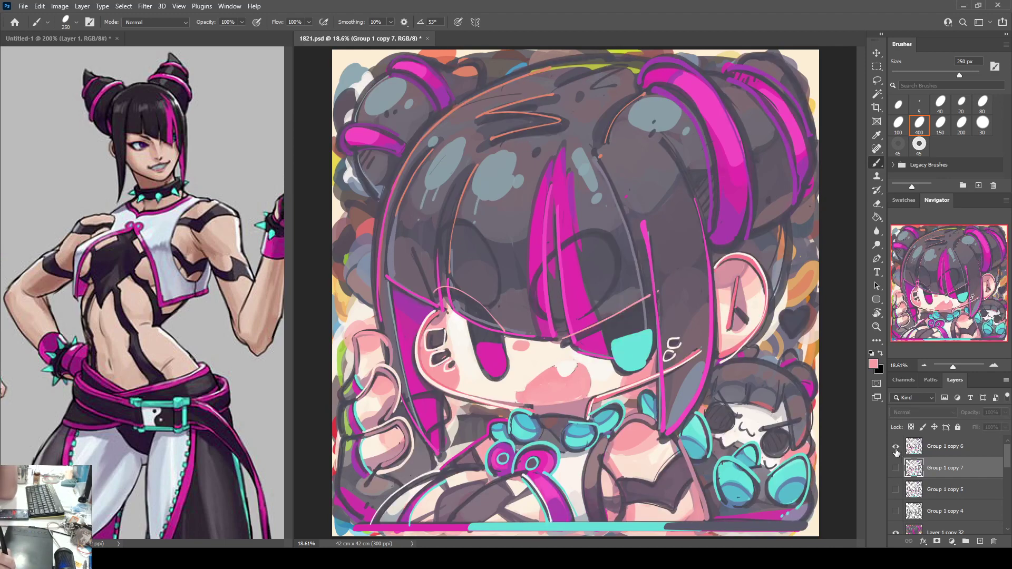
left_click(895, 447)
left_click(894, 467)
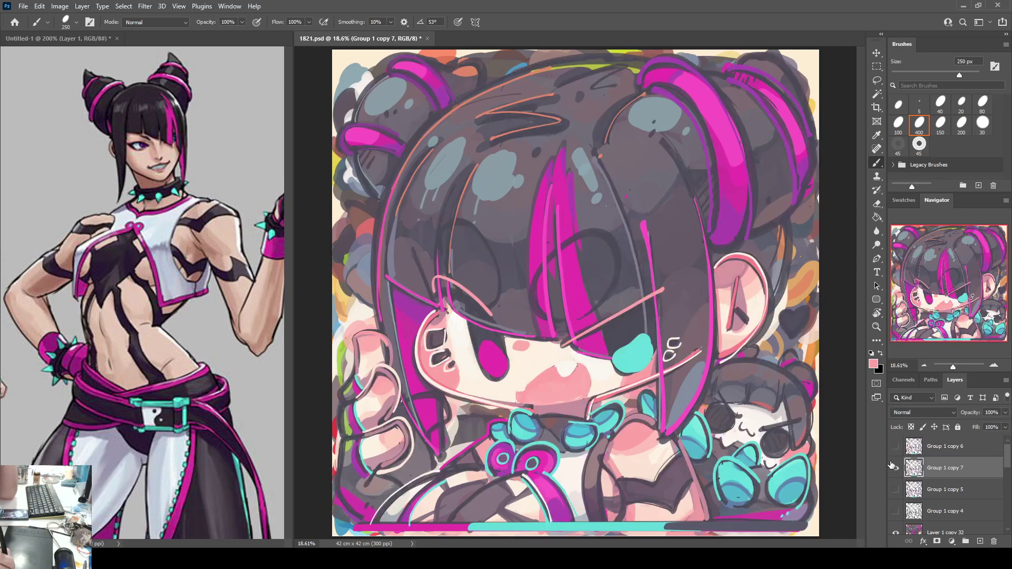
left_click(993, 541)
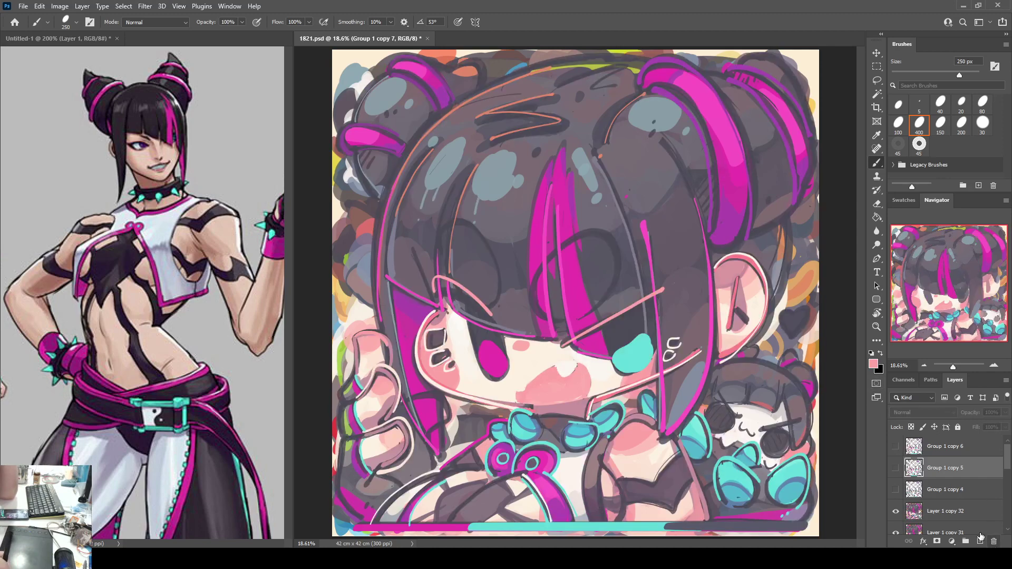
Step: Compare Group 1 copy 6 with the plain dark-eyed version, hide copy 6, and make Group 1 copy 5 the visible active layer
left_click(896, 446)
left_click(926, 451)
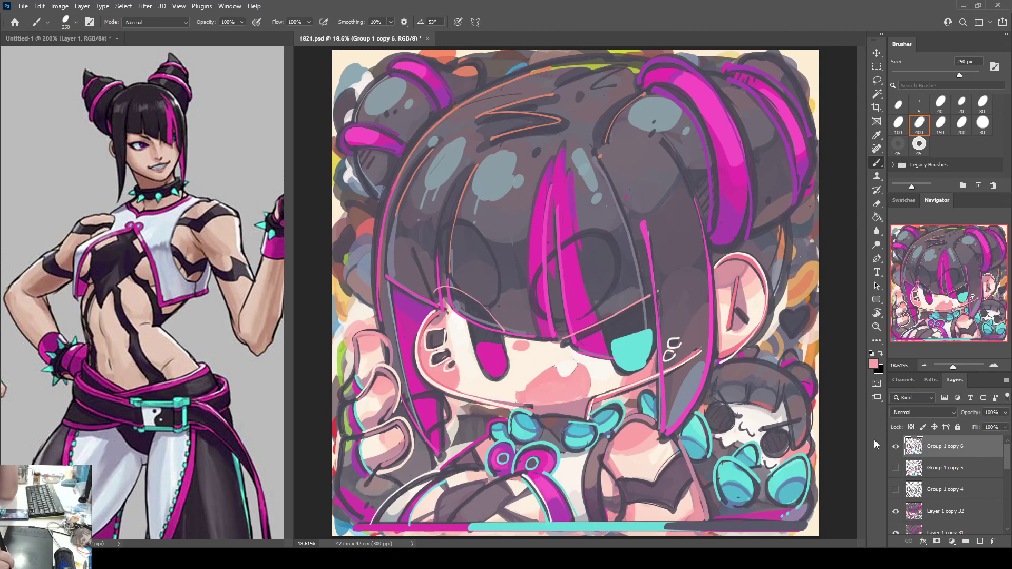
left_click(895, 447)
left_click(896, 468)
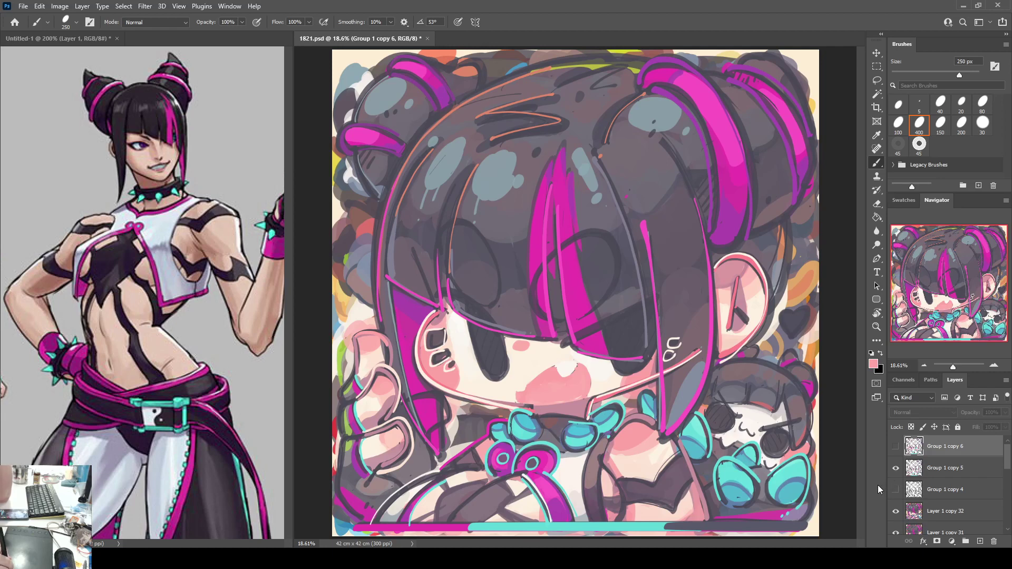
left_click(925, 471)
Step: Test a Magic Wand selection of the area around the character, clear it, and touch up the outline's lower-left corner in dark purple
key("w")
left_click(359, 308)
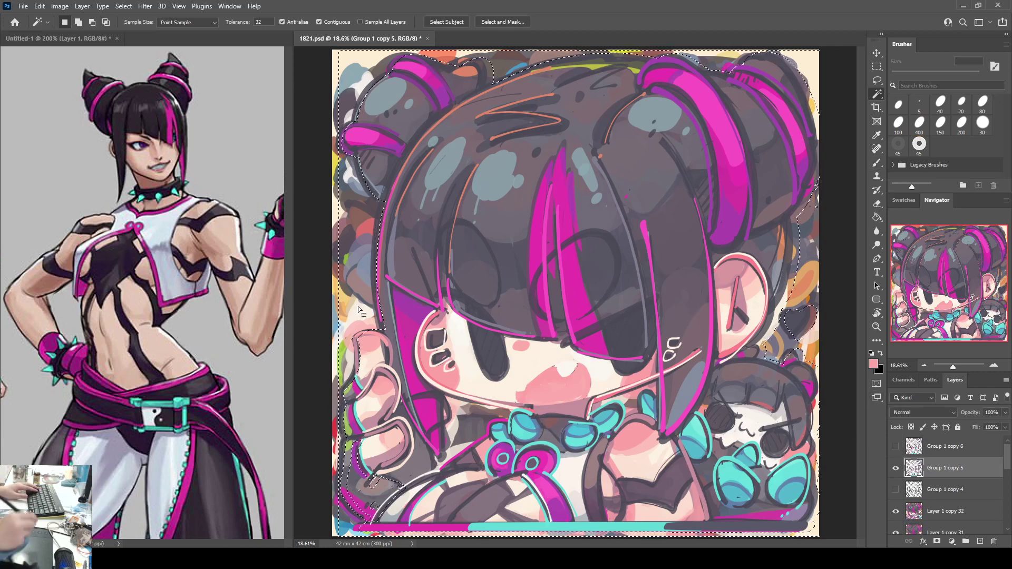
key("ctrl+d")
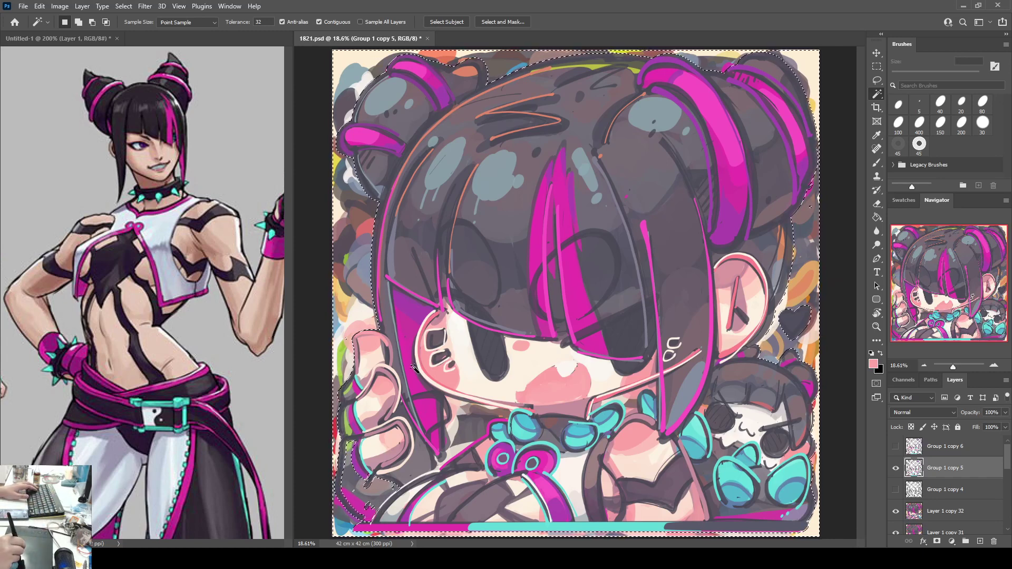
key("ctrl+d")
key("b")
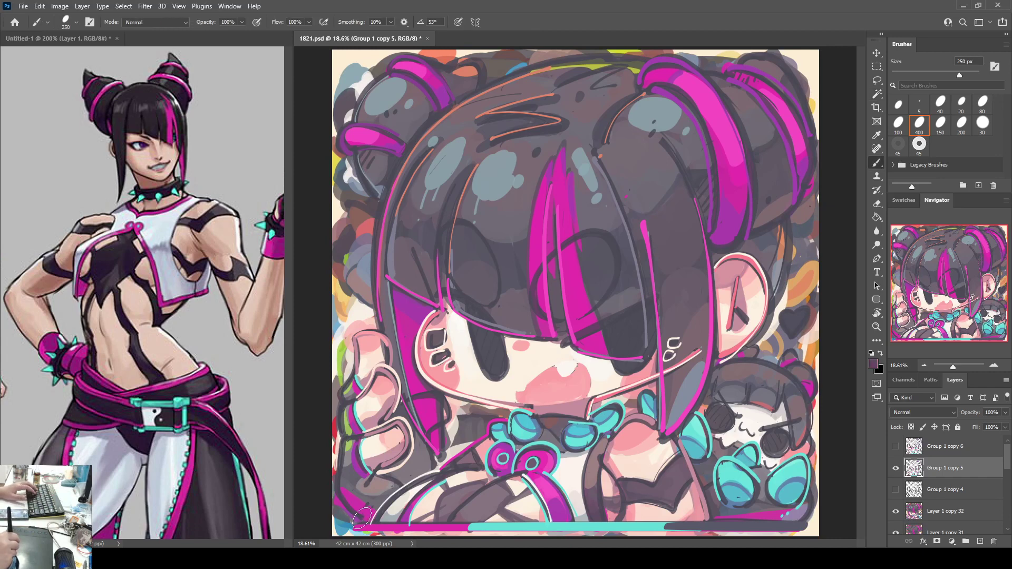
Step: Delete the hidden Group 1 copy 6 layer
key("w")
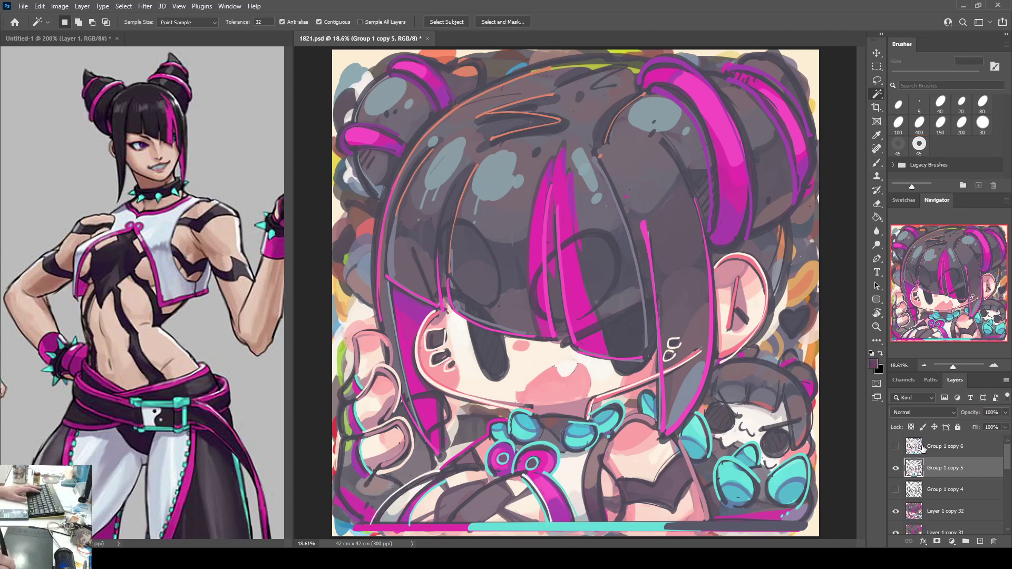
key("alt+bracketright")
left_click(994, 539)
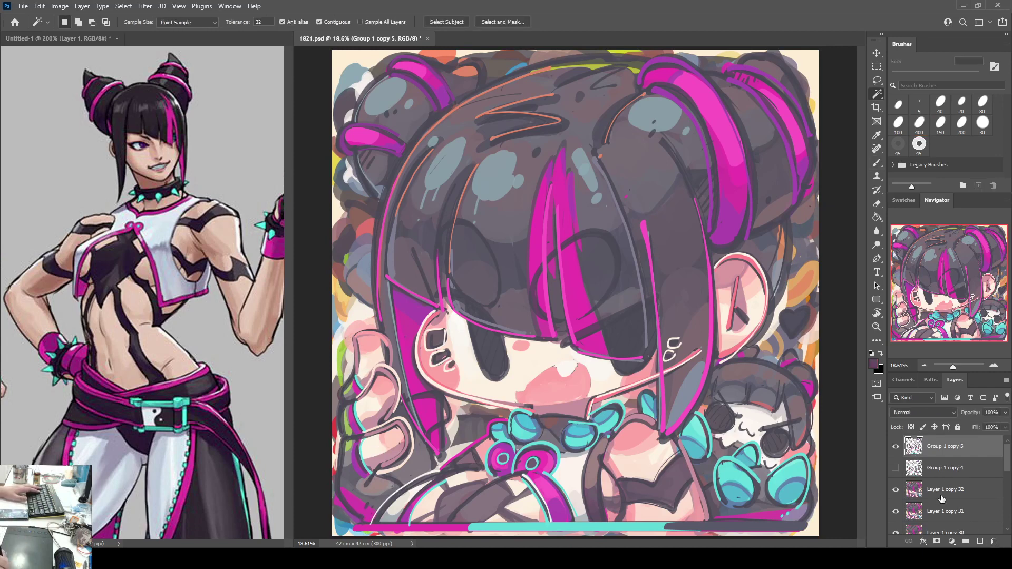
Step: Magic Wand-select the area outside the character on Group 1 copy 5, invert it, and copy the character from Layer 1 copy 32 to a new layer
left_click(365, 295)
key("ctrl+d")
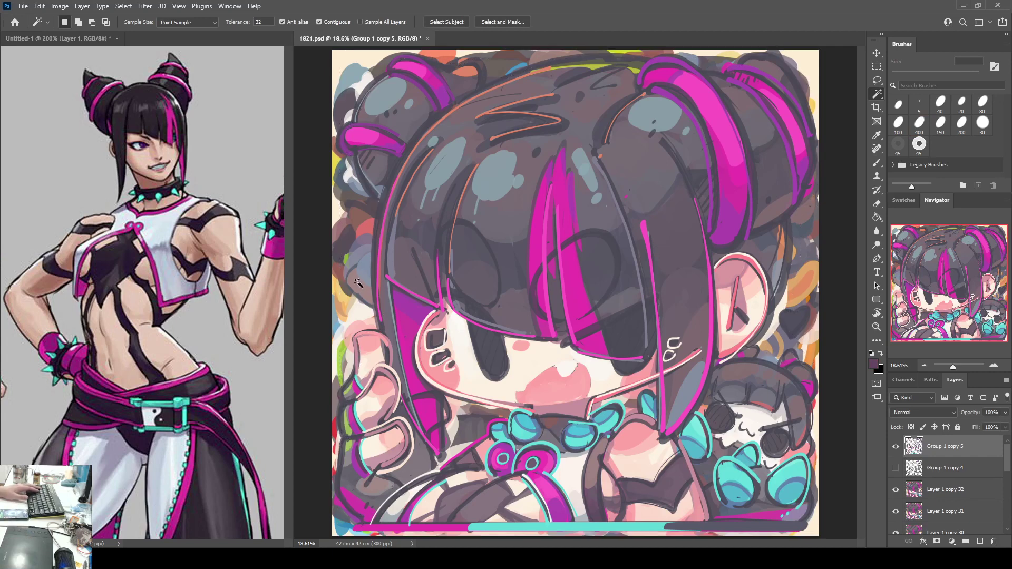
left_click(352, 285)
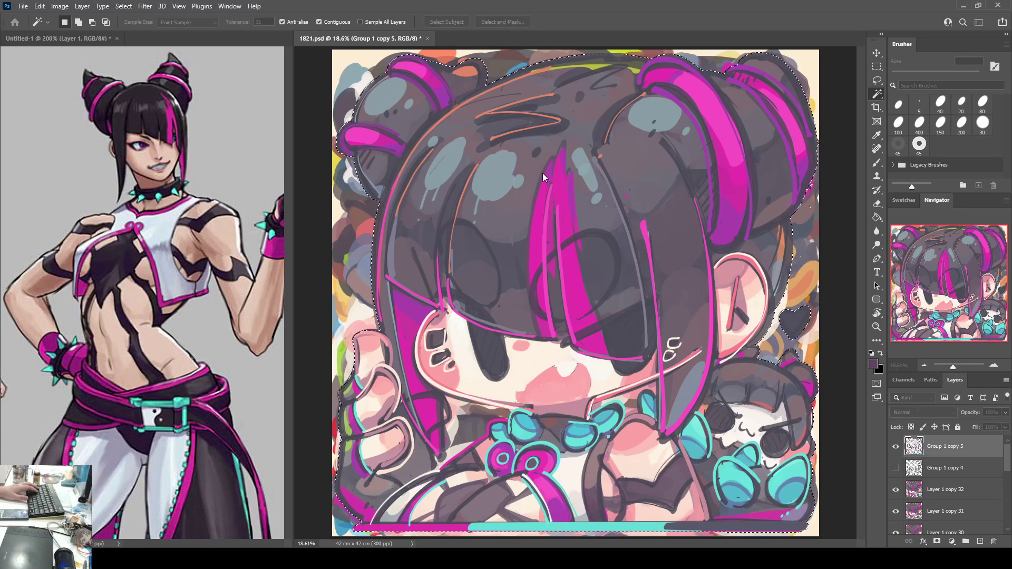
left_click(927, 493)
key("ctrl+j")
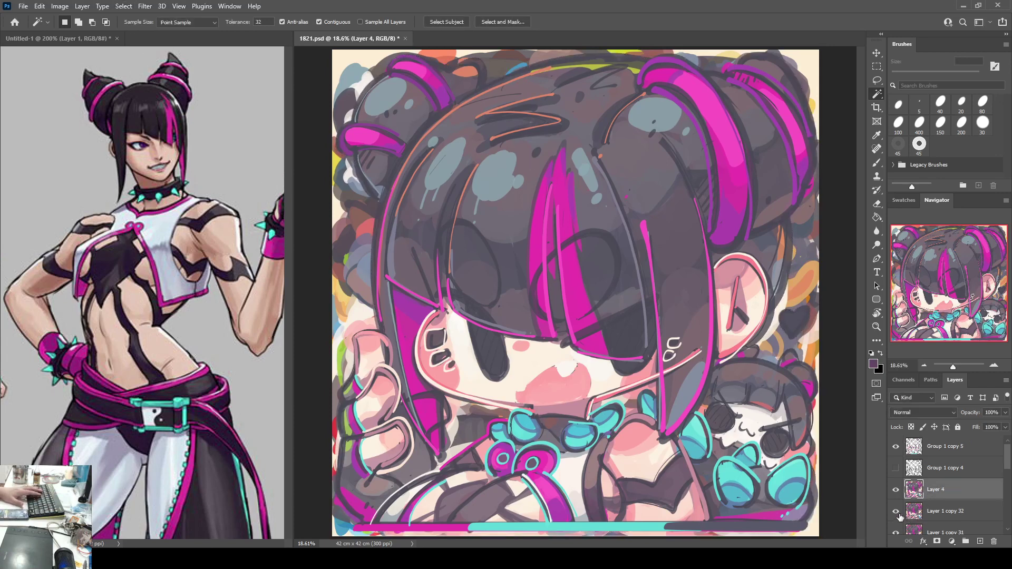
Step: Hide the paint layers beneath the cut-out, from Layer 1 copy 32 down to Layer 1 copy 26
scroll(905, 498, "down", 2)
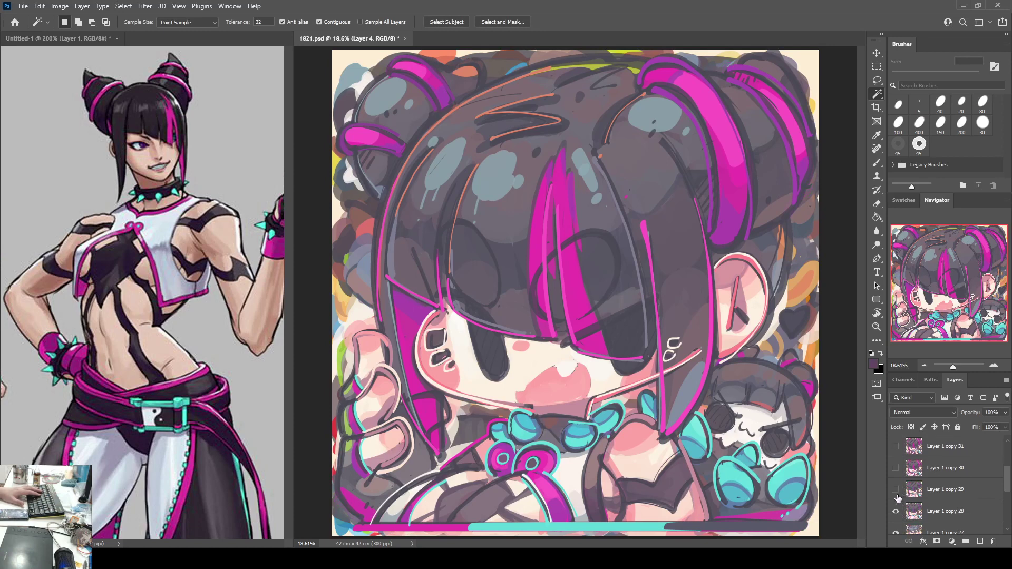
left_click(895, 493)
left_click(896, 511)
scroll(896, 510, "down", 2)
left_click(896, 491)
scroll(899, 496, "down", 2)
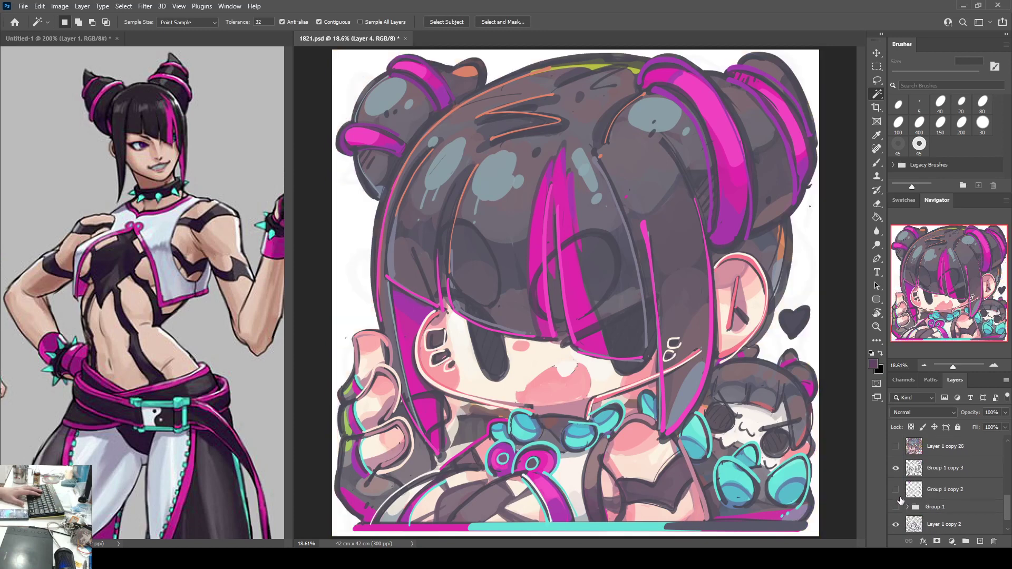
scroll(913, 506, "up", 5)
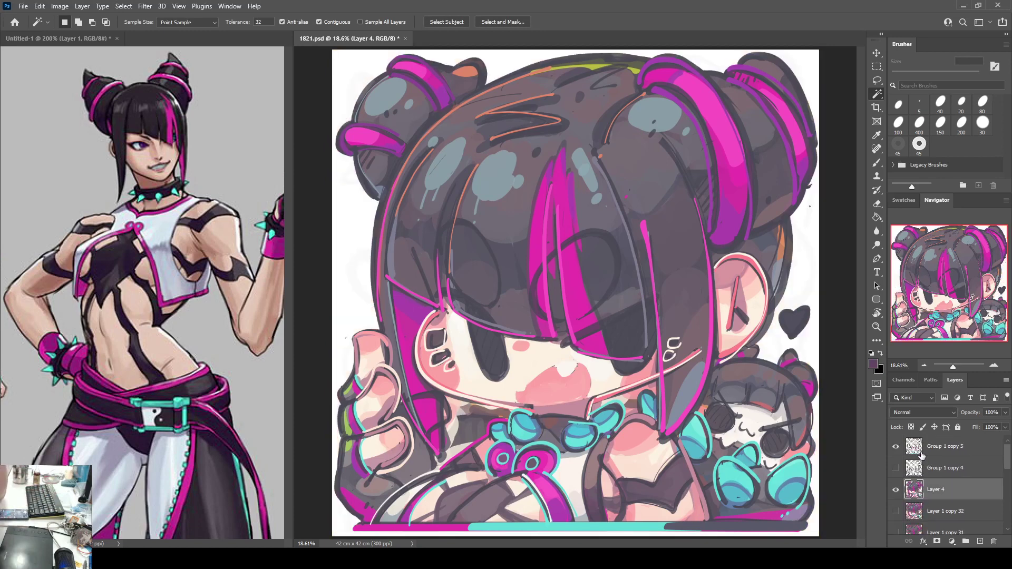
Step: Test a Magic Wand selection of the neck gaps on Group 1 copy 5, clear it, and patch the outline near the left hair lock's tip
left_click(944, 446)
left_click(625, 400)
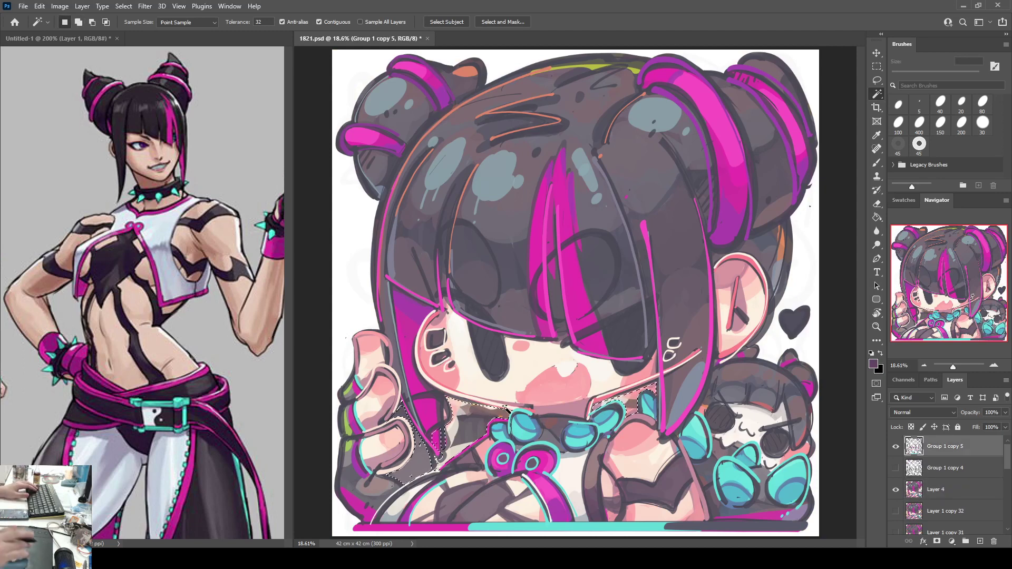
key("ctrl+d")
key("b")
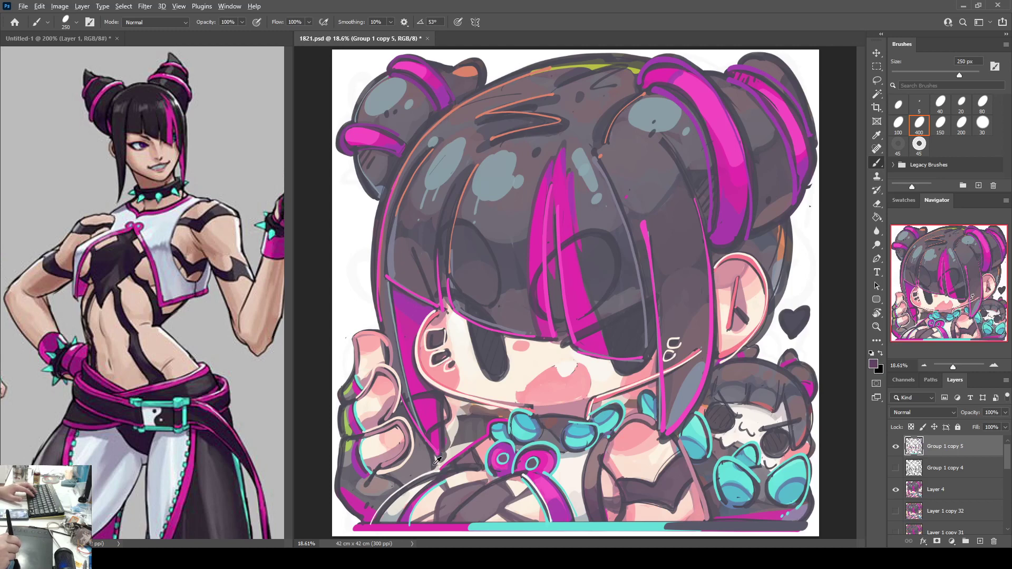
Step: Try to clear the gaps on both sides of the neck from Layer 4 with a Magic Wand selection of the line art
key("w")
left_click(466, 437)
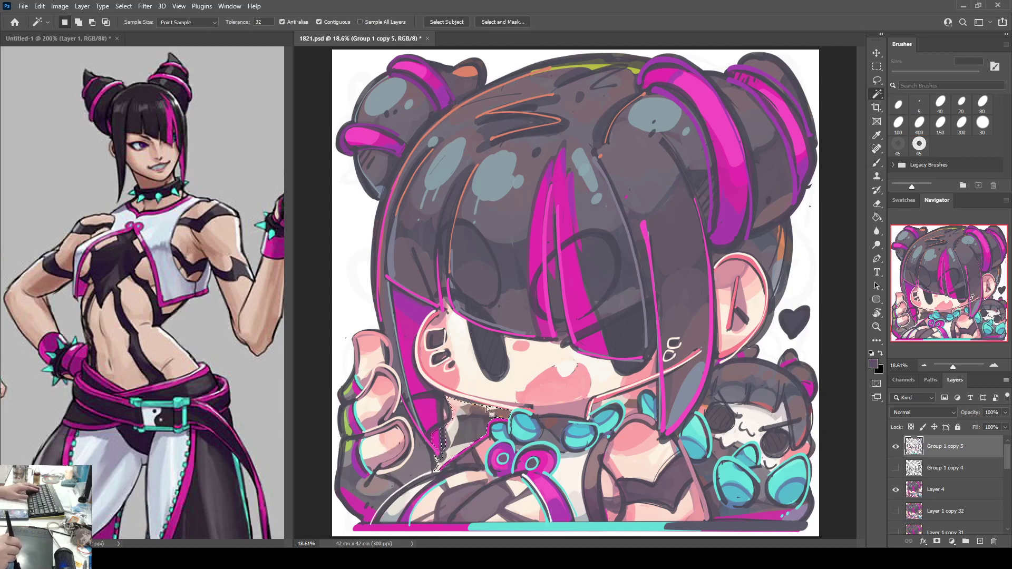
left_click(651, 402, "shift")
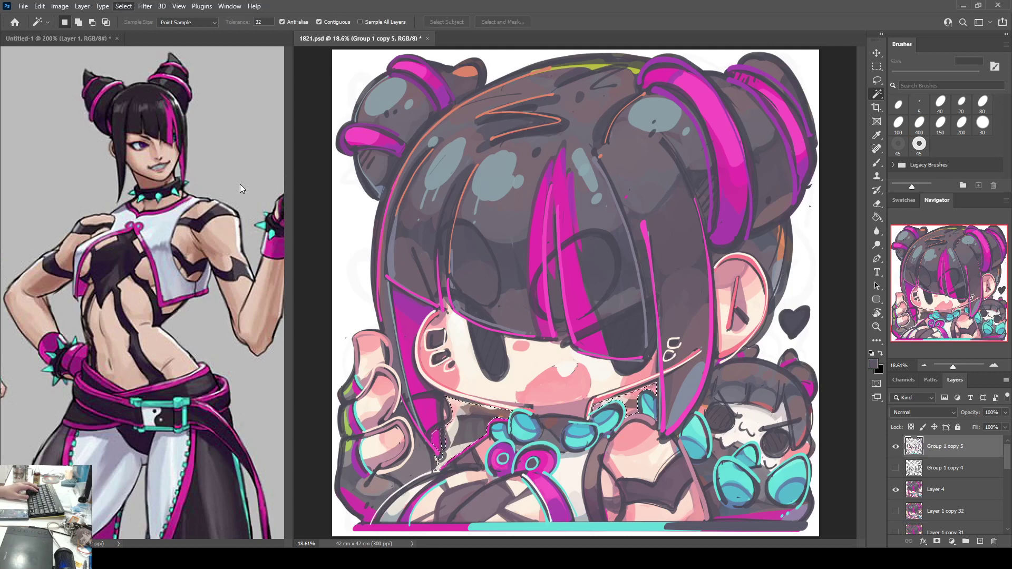
left_click(931, 489)
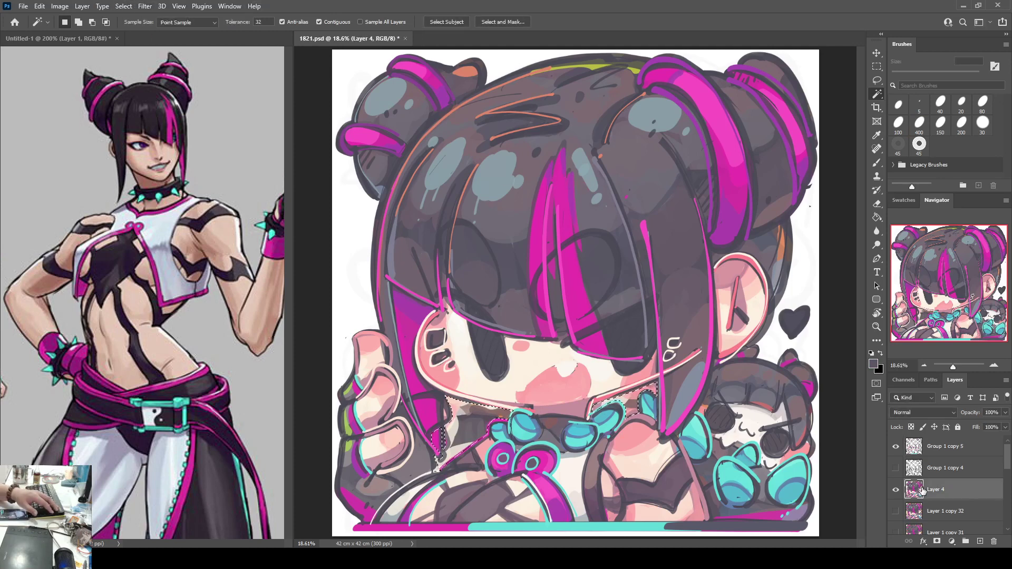
key("z")
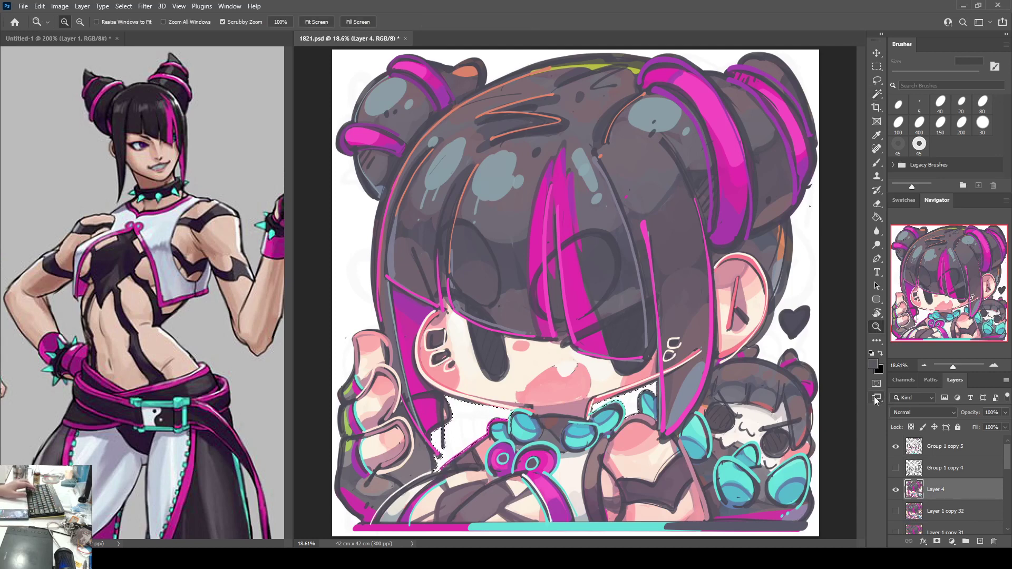
key("ctrl+d")
key("b")
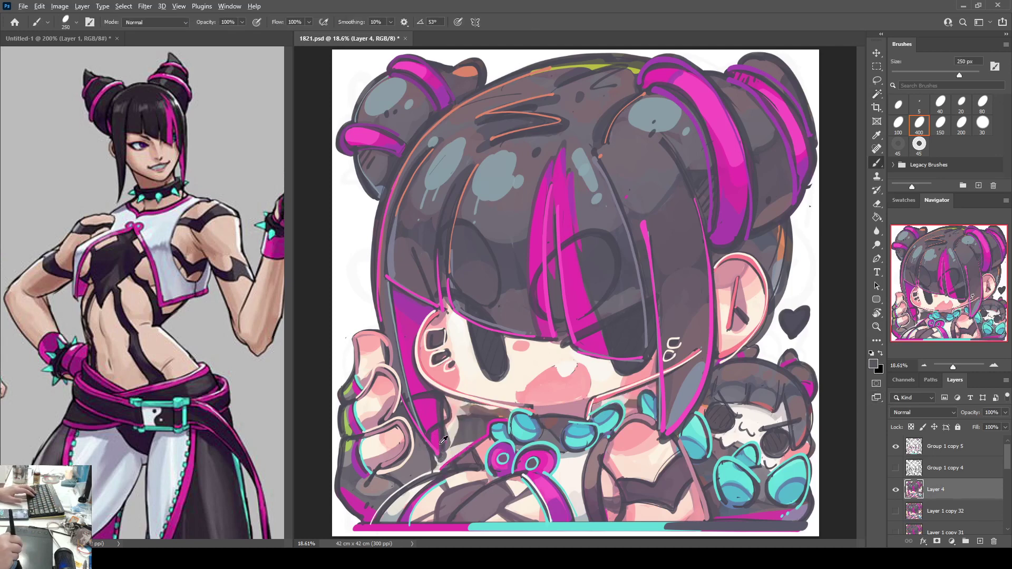
Step: Sample the dark outline colour and close the line-art opening at the left hair lock's tip on Group 1 copy 5
left_click(442, 446, "alt")
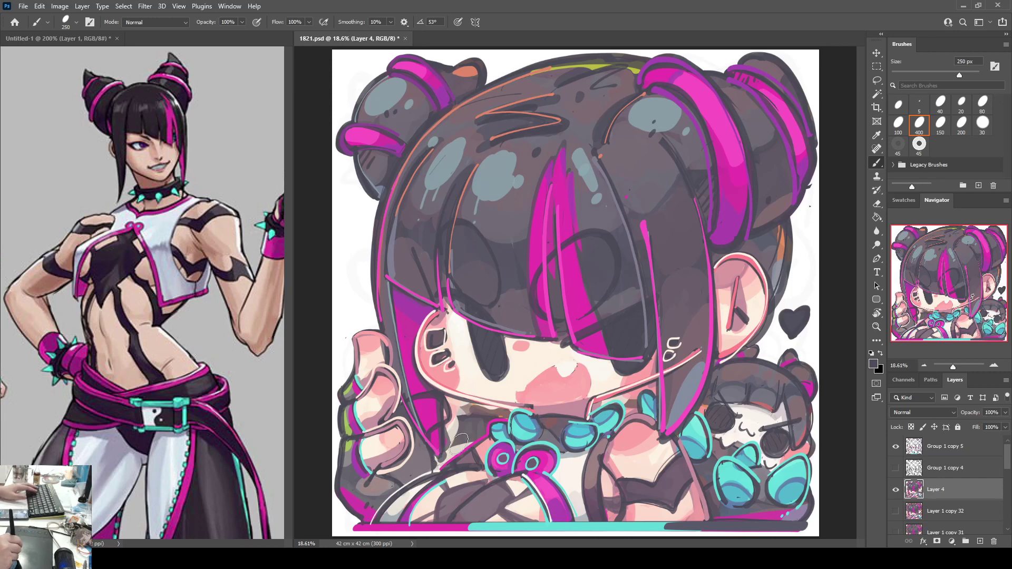
key("w")
left_click(465, 435)
key("ctrl+d")
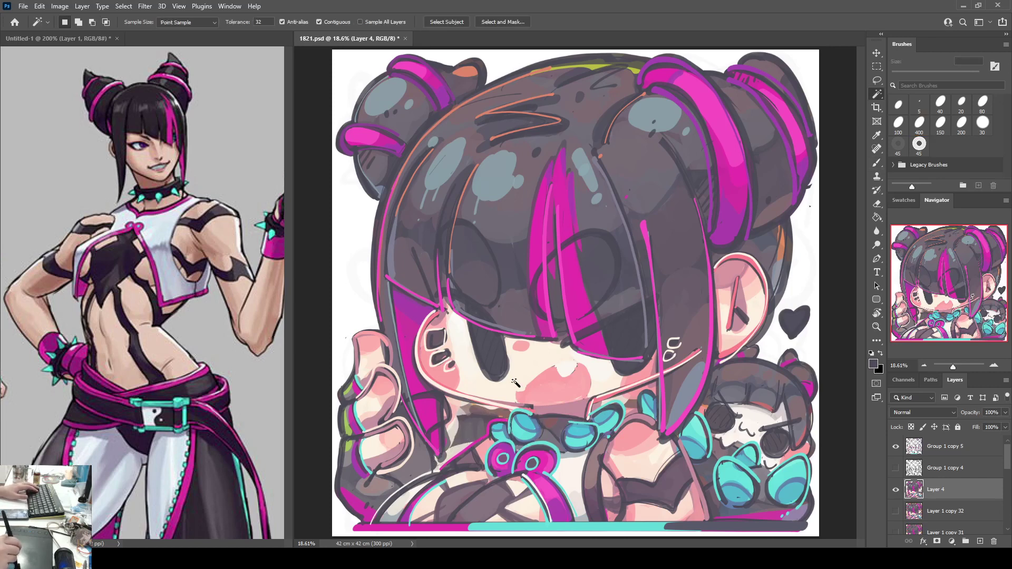
left_click(944, 464)
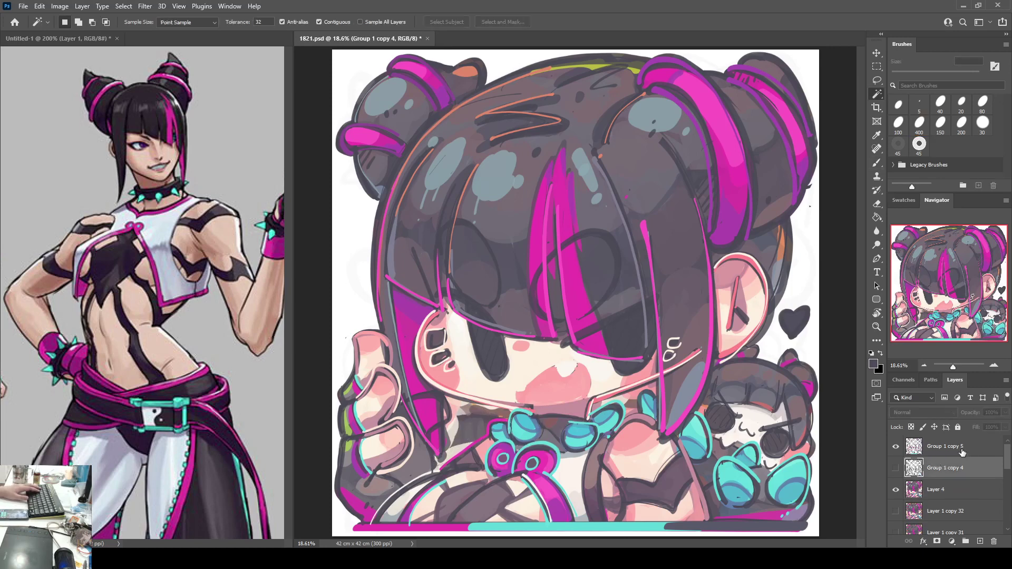
left_click(961, 448)
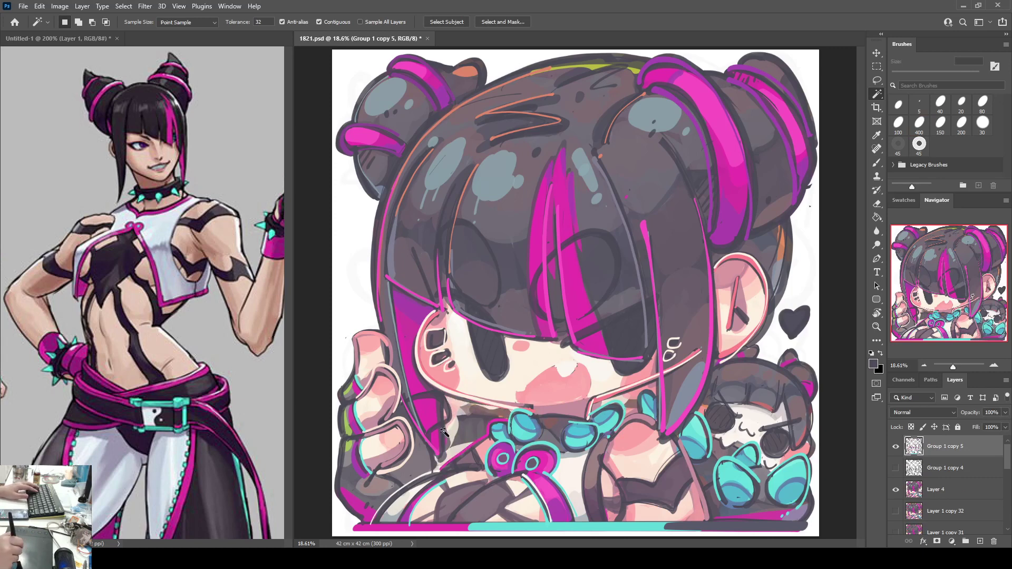
key("b")
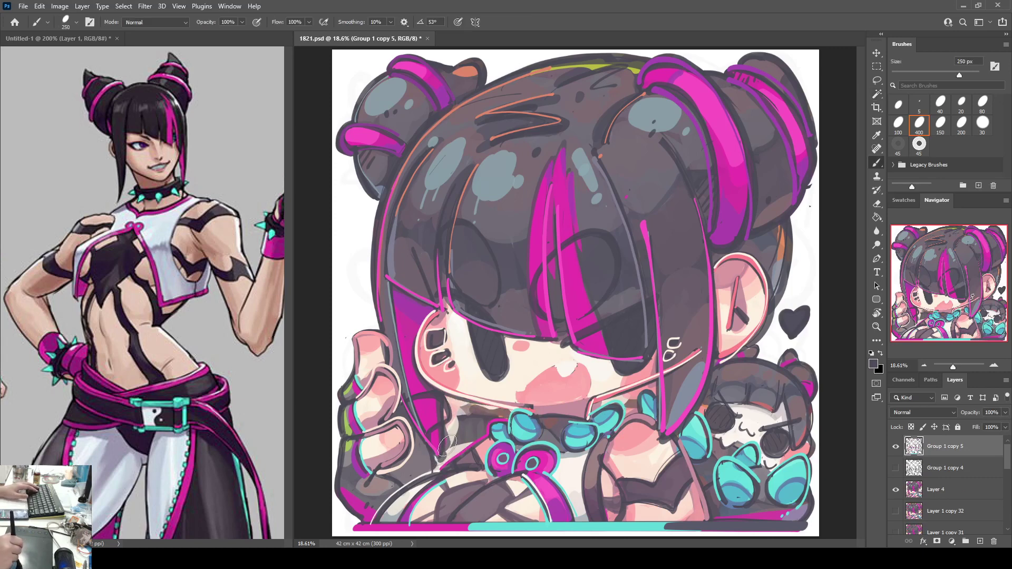
Step: Select the gaps on both sides of the neck from Group 1 copy 5's line art, delete them from Layer 4, and deselect
key("w")
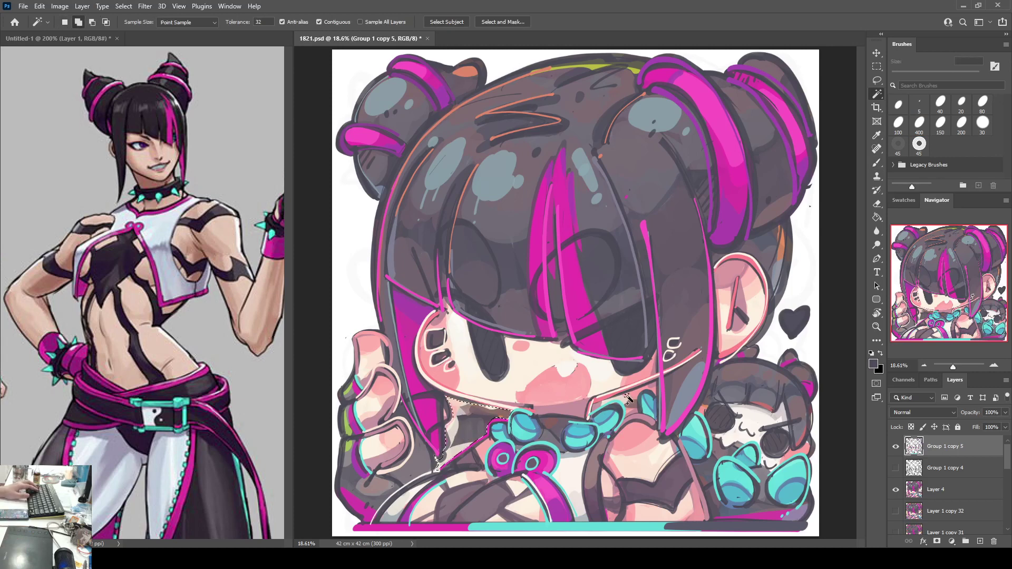
left_click(631, 401, "shift")
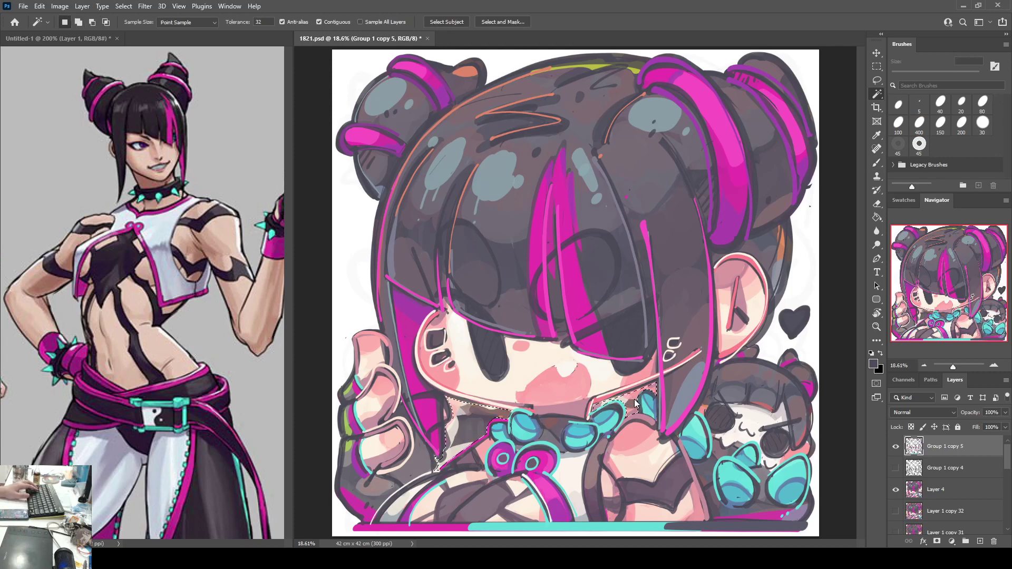
left_click(125, 6)
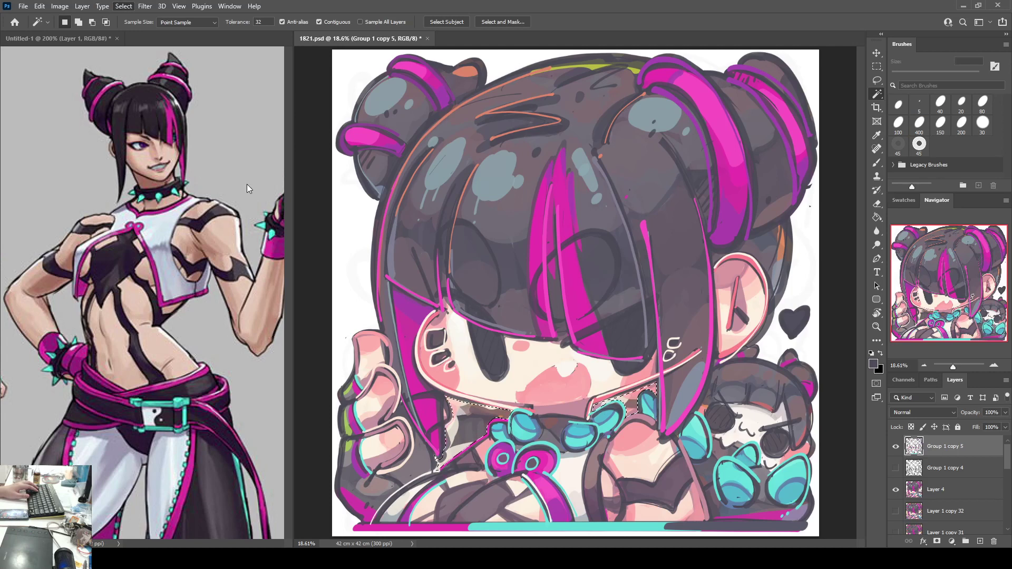
left_click(919, 494)
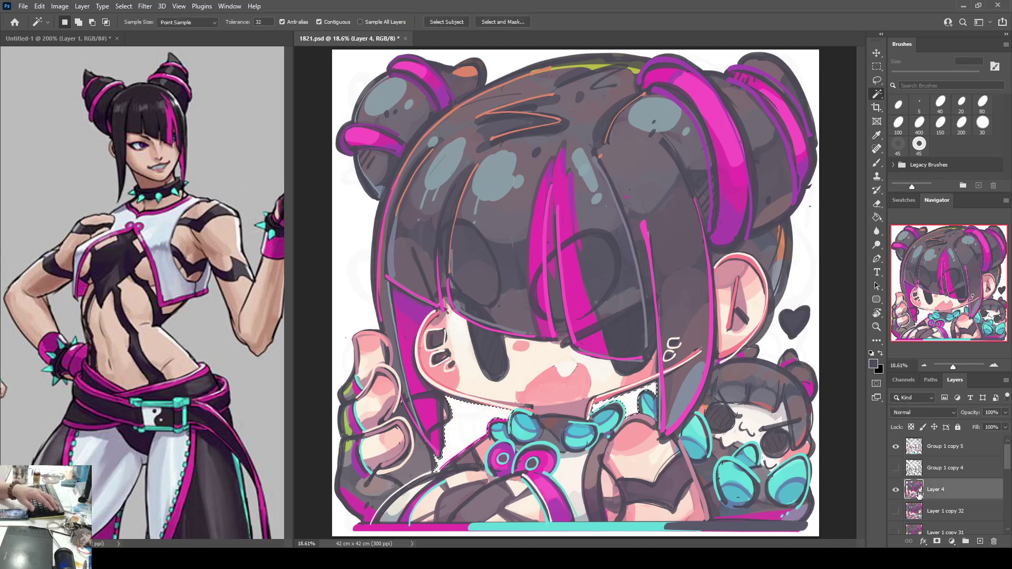
key("ctrl+d")
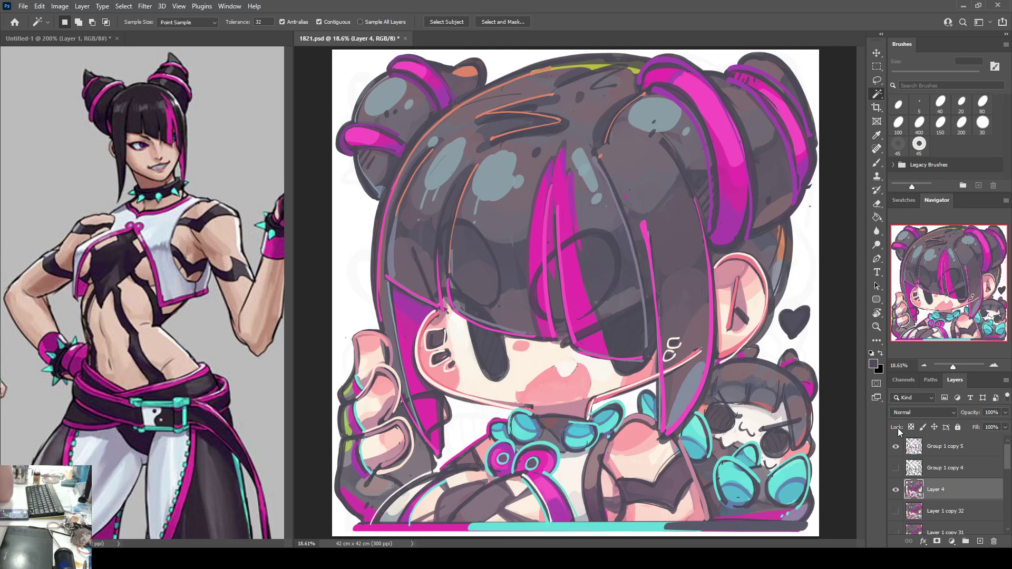
Step: Add a new layer above Group 1 copy 5 and paint a magenta iris in the character's left-hand eye using the hair streak's colour
left_click(930, 454)
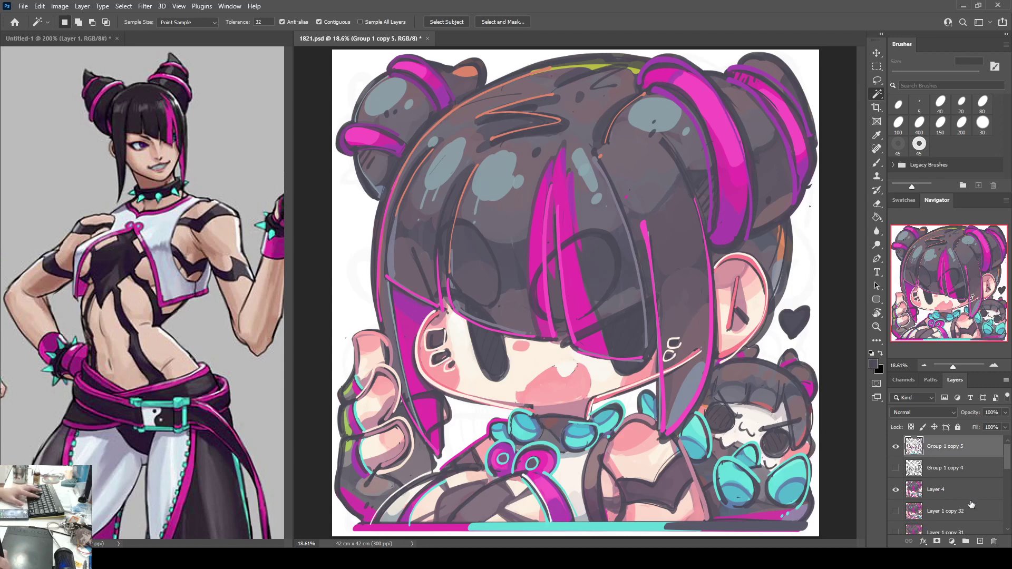
key("ctrl+shift+alt+n")
key("b")
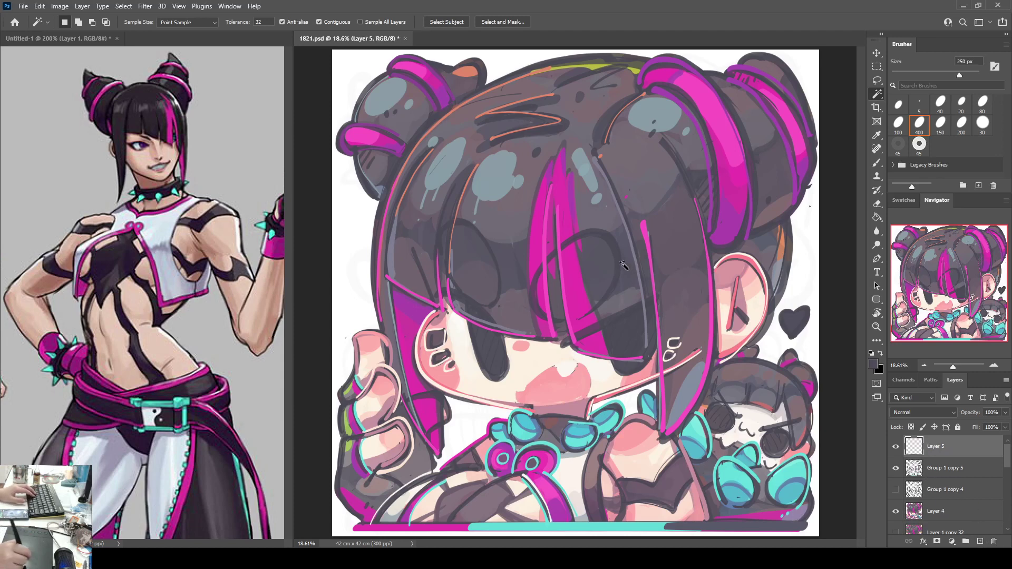
left_click(585, 306, "alt")
mouse_move(487, 358)
left_mouse_down()
mouse_move(501, 370)
mouse_move(486, 352)
mouse_move(499, 343)
mouse_move(490, 369)
mouse_move(485, 352)
left_mouse_up()
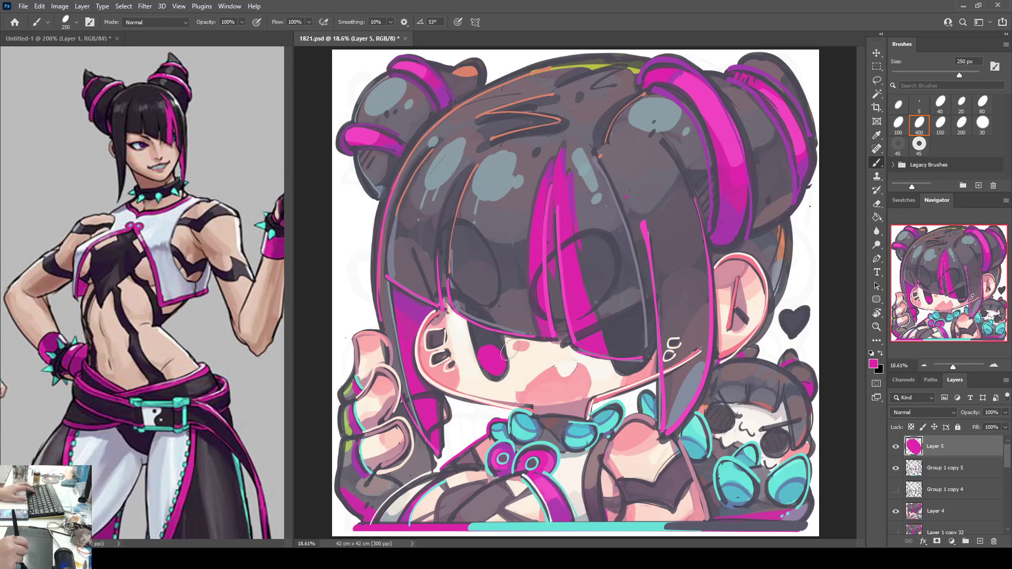
Step: Paint a turquoise oval iris in the right-hand eye with the colour sampled from the bows, redoing the first attempt
left_click(699, 422, "alt")
mouse_move(620, 363)
left_mouse_down()
mouse_move(635, 350)
mouse_move(627, 345)
mouse_move(620, 352)
mouse_move(630, 359)
left_mouse_up()
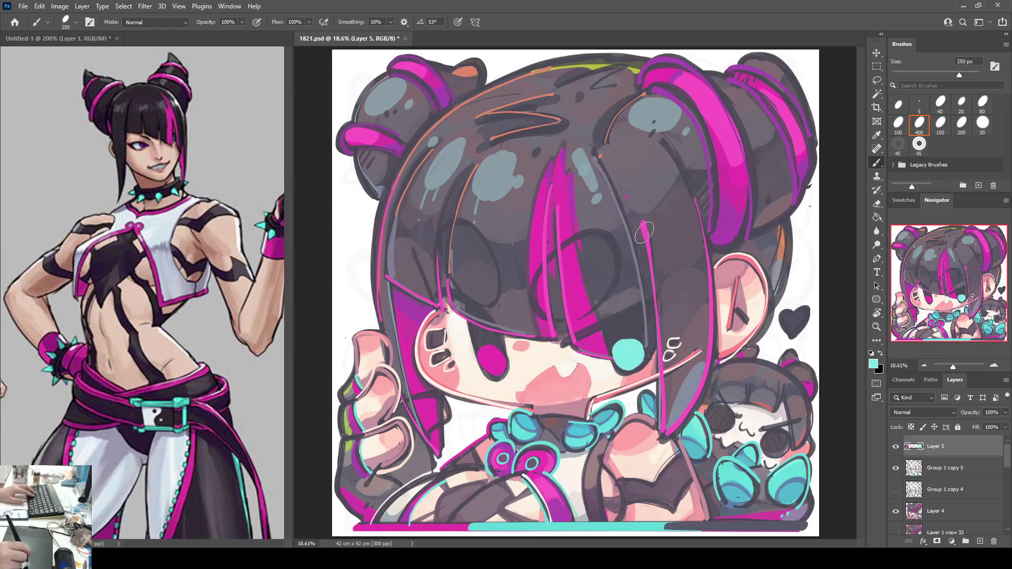
key("ctrl+z")
mouse_move(626, 357)
left_mouse_down()
mouse_move(649, 341)
mouse_move(639, 337)
mouse_move(631, 364)
left_mouse_up()
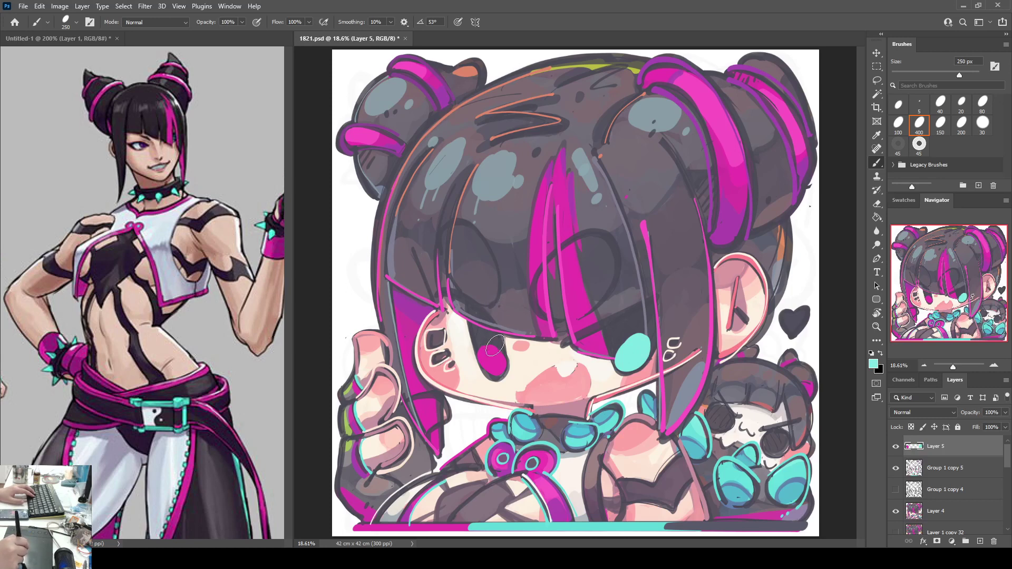
Step: Erase the magenta iris in the left-hand eye and repaint it as a magenta oval
key("e")
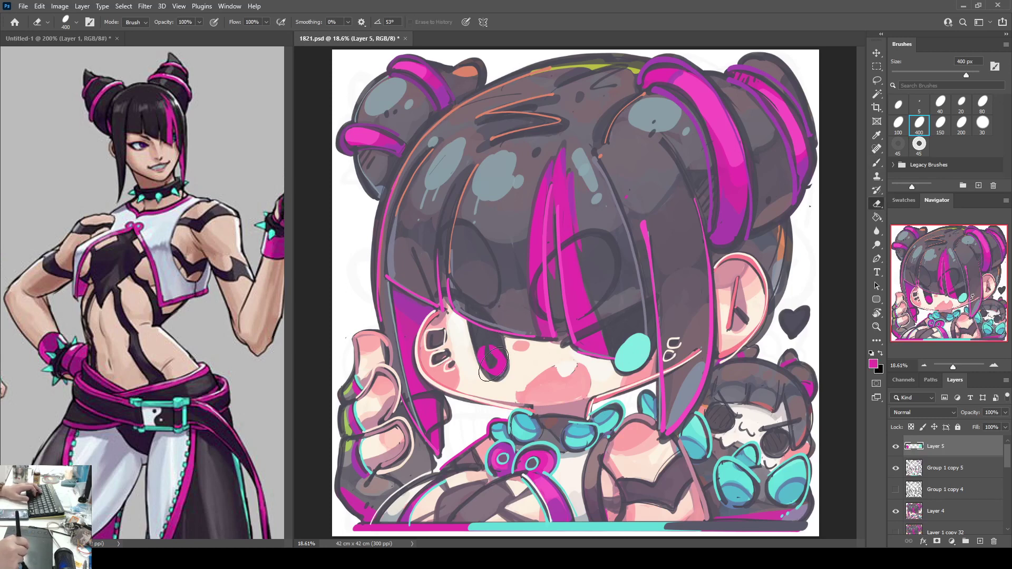
left_click_drag(496, 358, 510, 368)
key("b")
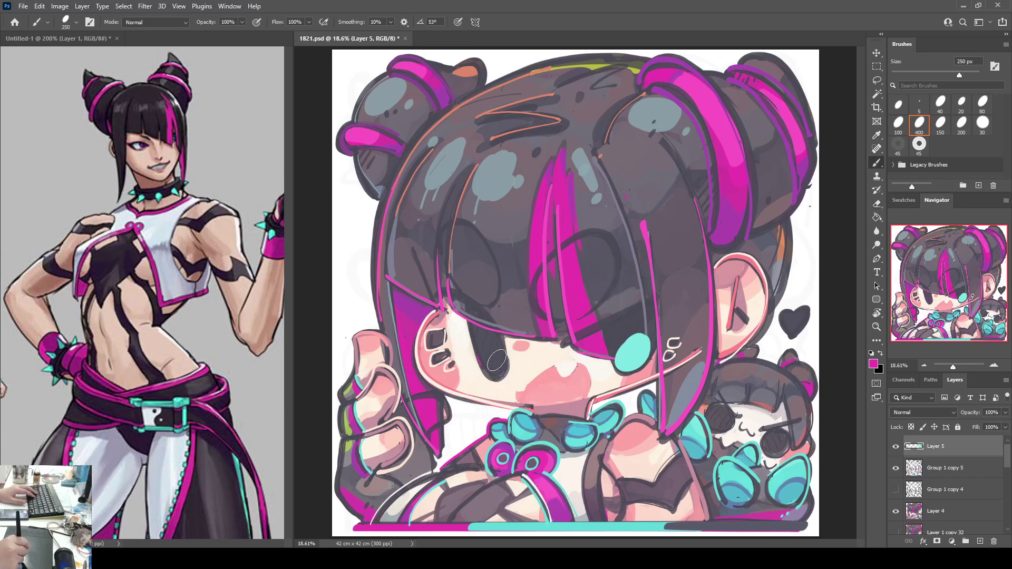
key("e")
key("b")
key("e")
key("ctrl+z")
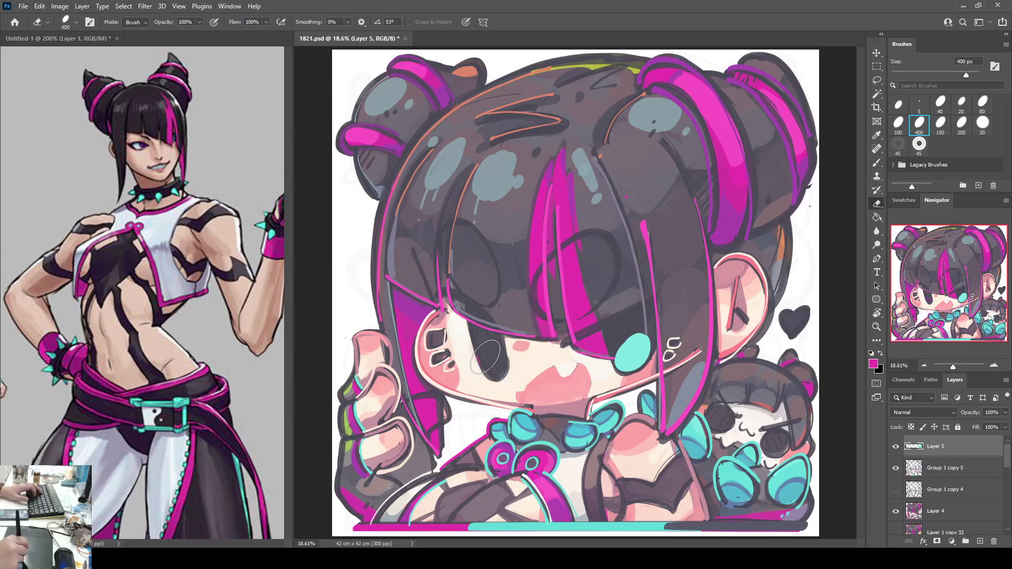
mouse_move(493, 367)
left_mouse_down()
mouse_move(546, 289)
mouse_move(496, 374)
left_mouse_up()
key("b")
left_click(546, 288, "alt")
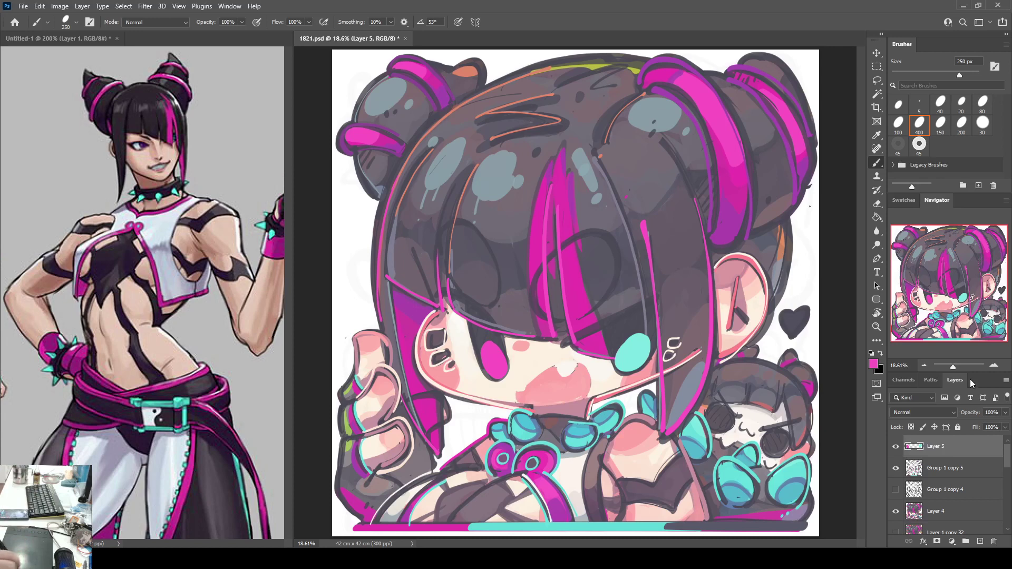
Step: Draw a thin light-pink diagonal line from between the eyes up across the fringe above the turquoise eye, redoing it until it fits
mouse_move(991, 435)
left_mouse_down()
mouse_move(947, 445)
mouse_move(1009, 437)
left_mouse_up()
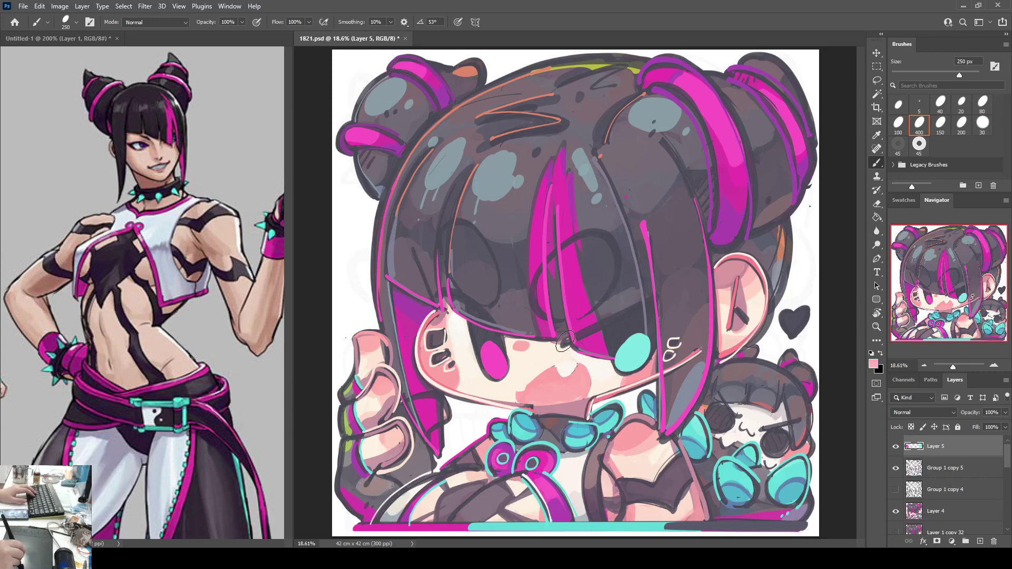
left_click_drag(564, 337, 659, 287)
key("ctrl+z")
left_click_drag(564, 336, 654, 289)
key("ctrl+z")
key("ctrl+z")
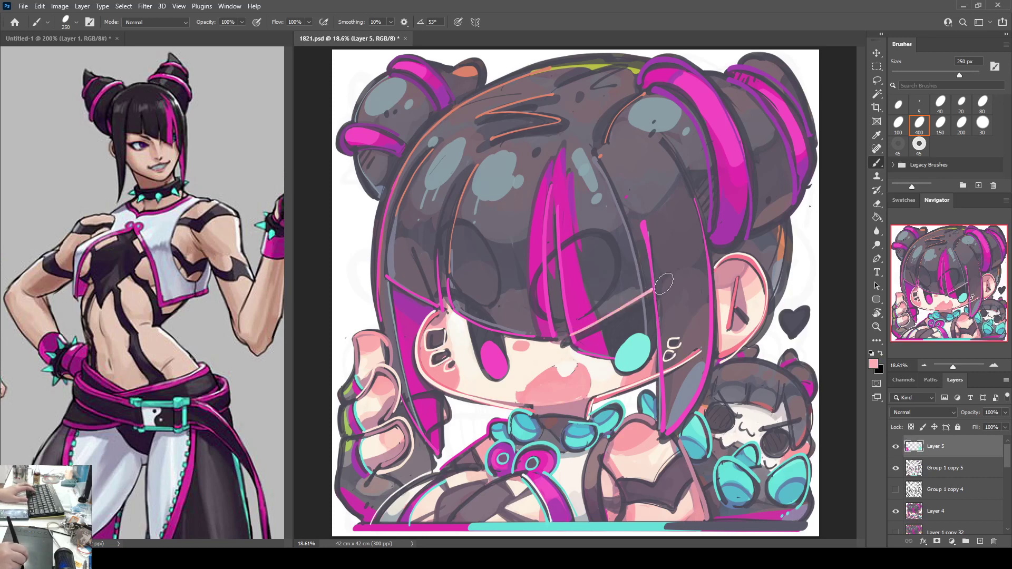
key("ctrl+z")
left_click_drag(561, 343, 657, 285)
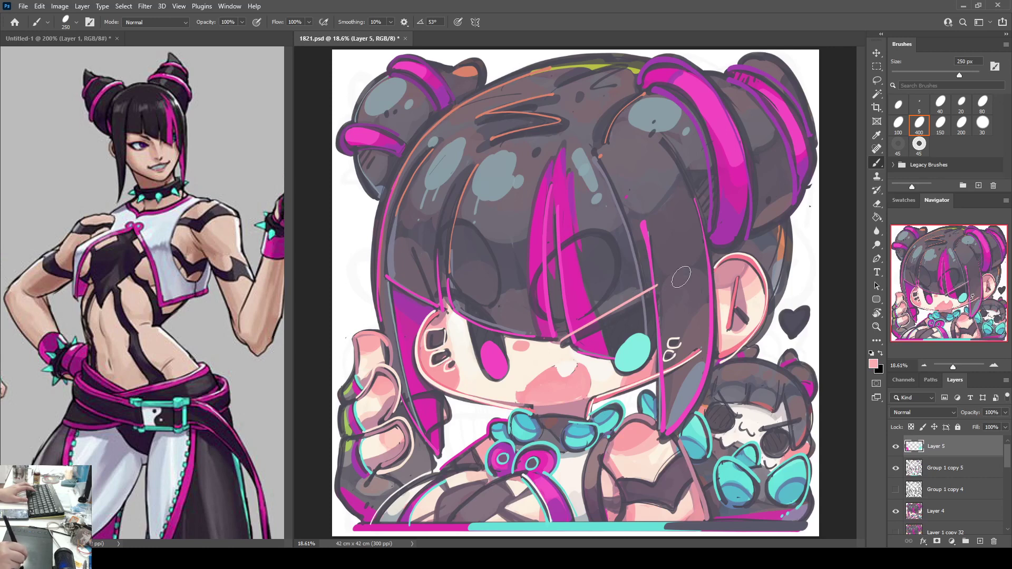
Step: Draw a thin light-pink curved eyebrow line over the fringe above the magenta eye, redoing the stroke until its arch fits
left_click_drag(428, 288, 494, 311)
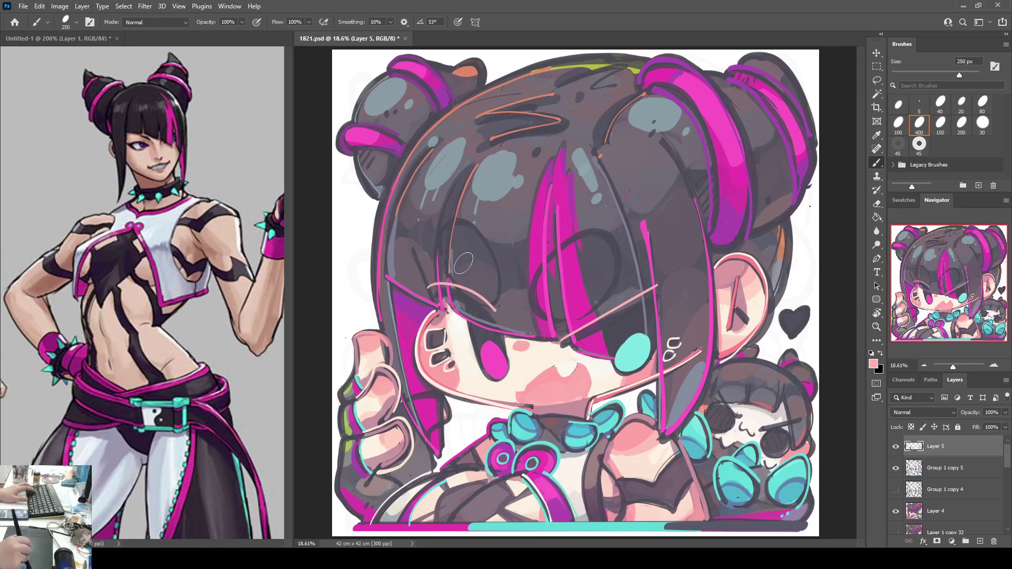
key("ctrl+z")
mouse_move(430, 287)
left_mouse_down()
mouse_move(474, 294)
mouse_move(493, 310)
left_mouse_up()
key("ctrl+z")
left_click_drag(432, 288, 494, 324)
key("ctrl+z")
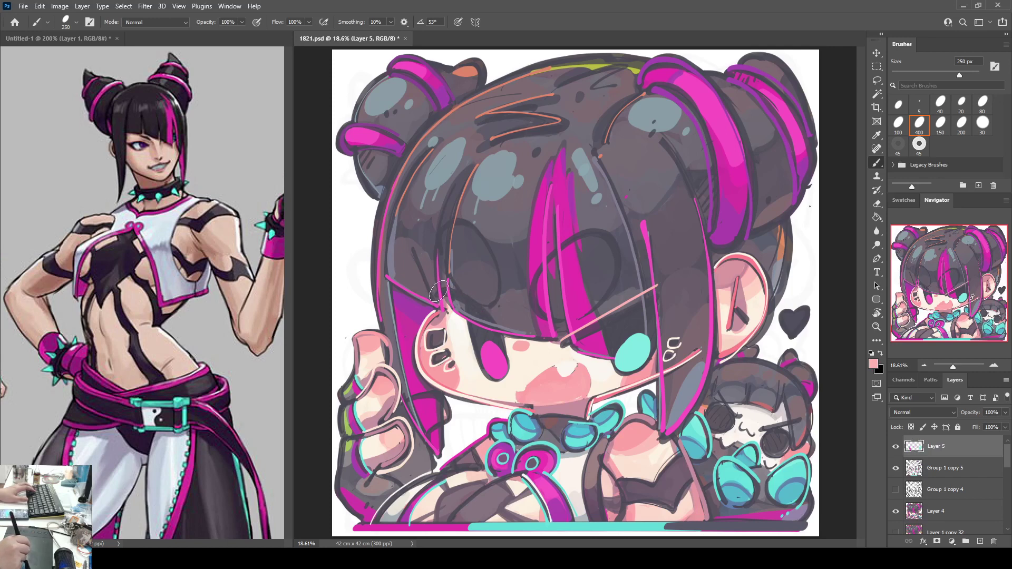
left_click_drag(432, 293, 491, 318)
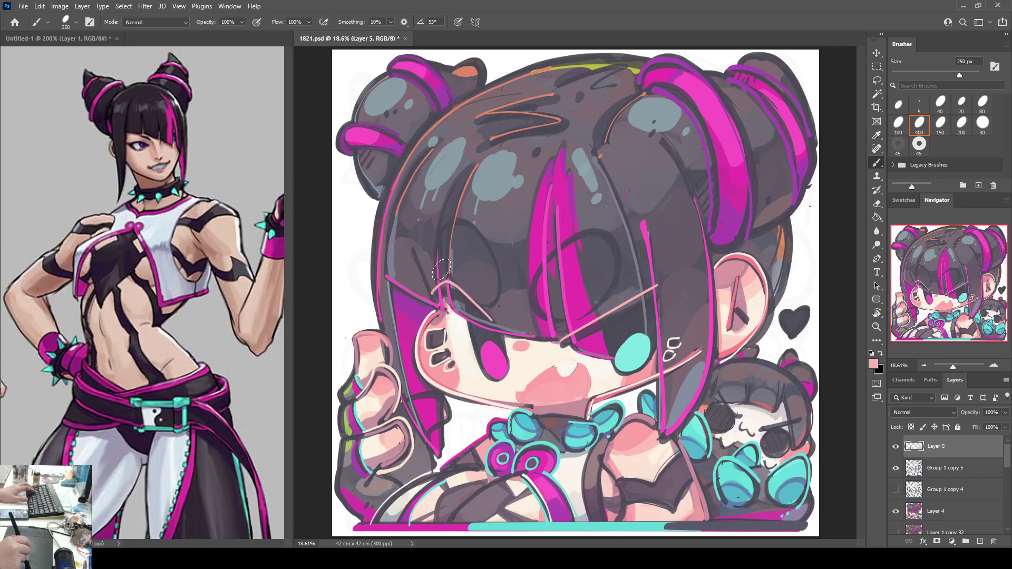
key("ctrl+z")
left_click_drag(433, 295, 494, 313)
key("ctrl+z")
key("ctrl+z")
left_click_drag(430, 295, 493, 324)
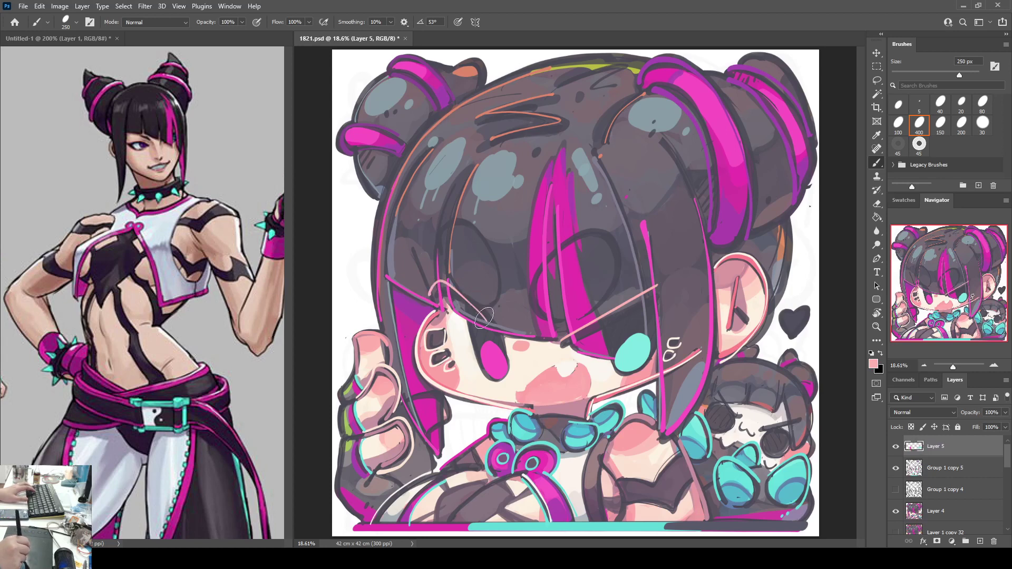
key("ctrl+z")
left_click_drag(429, 295, 499, 327)
key("ctrl+z")
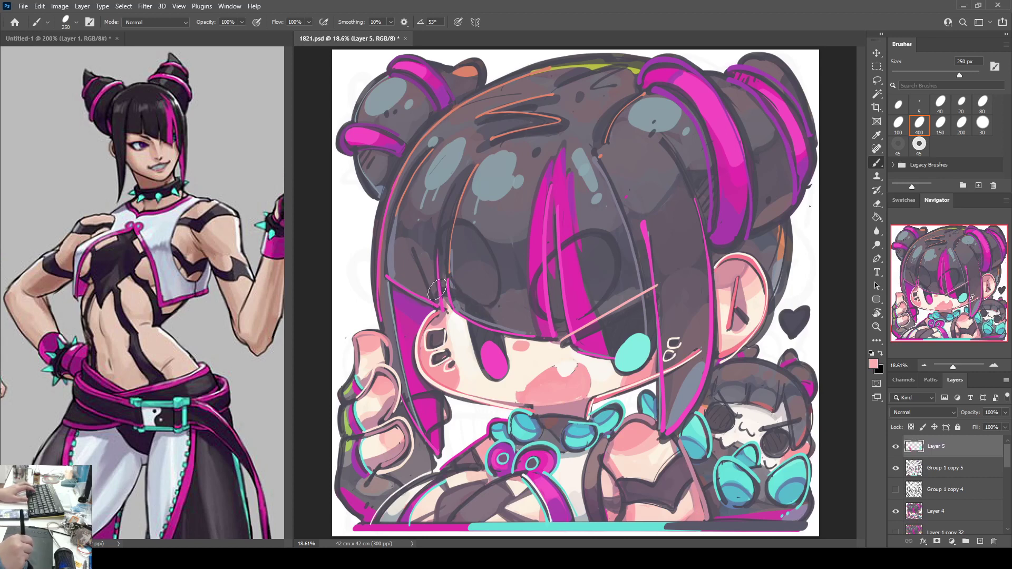
left_click_drag(431, 296, 493, 322)
key("ctrl+z")
mouse_move(432, 297)
left_mouse_down()
mouse_move(458, 286)
mouse_move(490, 318)
left_mouse_up()
key("ctrl+z")
left_click_drag(431, 296, 497, 322)
key("ctrl+z")
mouse_move(431, 295)
left_mouse_down()
mouse_move(471, 296)
mouse_move(486, 315)
left_mouse_up()
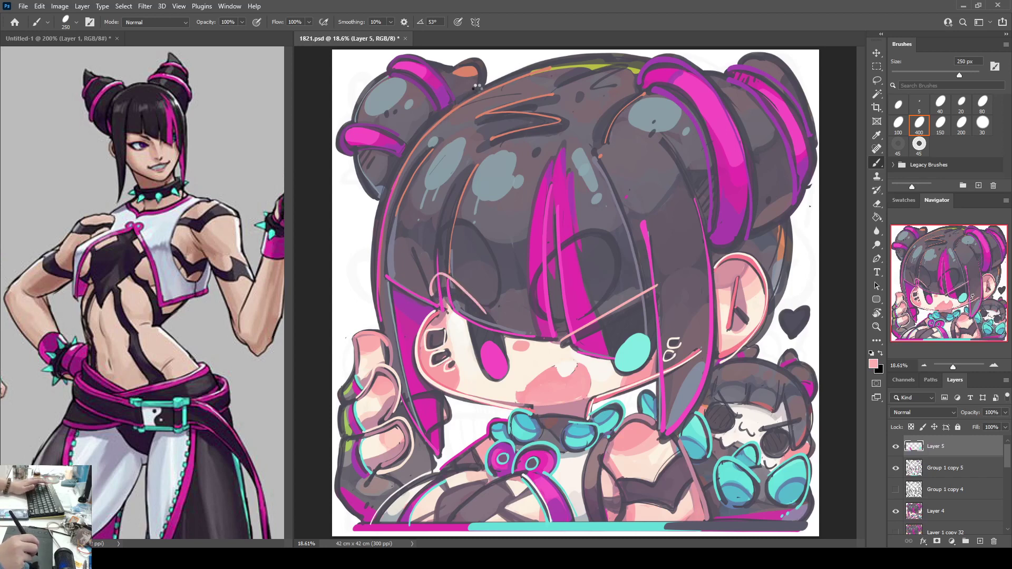
Step: Check the painting mirrored horizontally and back, and compare it with and without Layer 5
key("ctrl+shift+h")
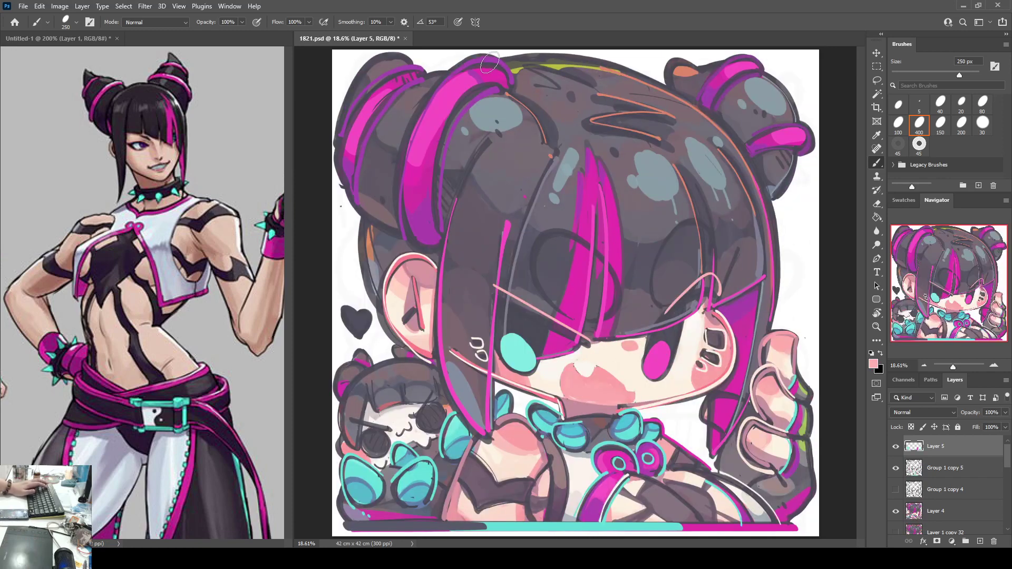
key("ctrl+shift+h")
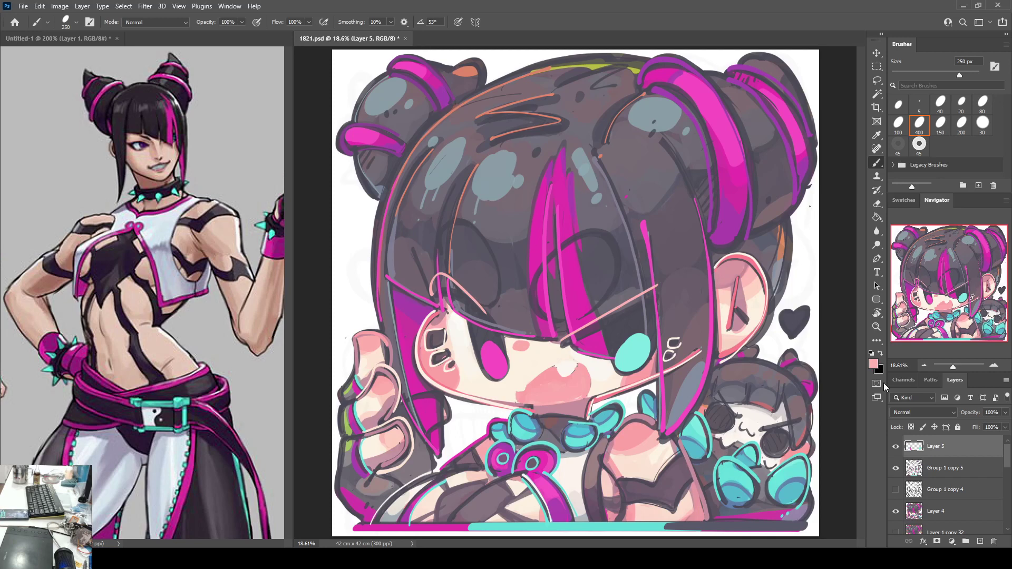
left_click(896, 447)
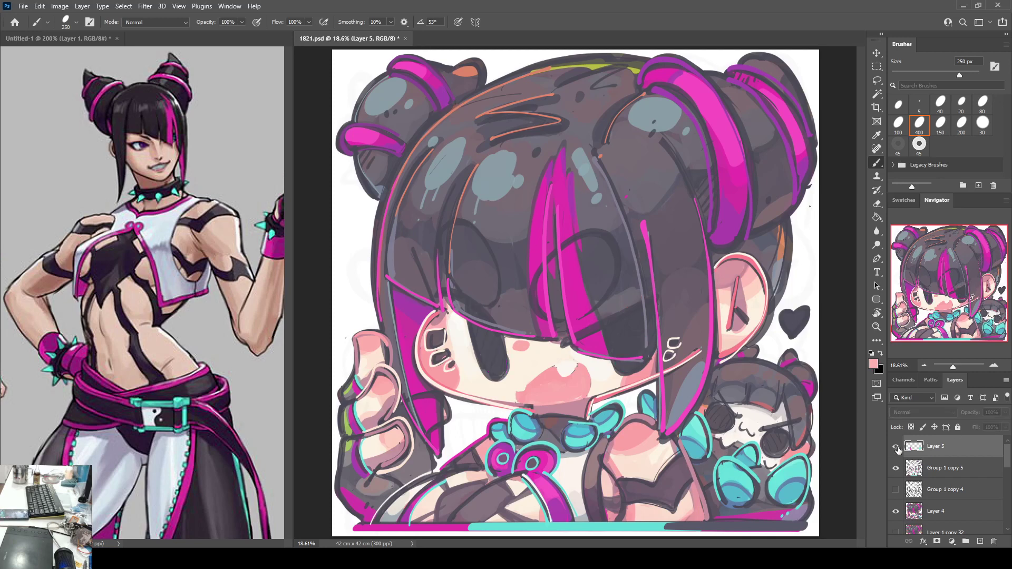
left_click(896, 447)
left_click(896, 448)
left_click(896, 447)
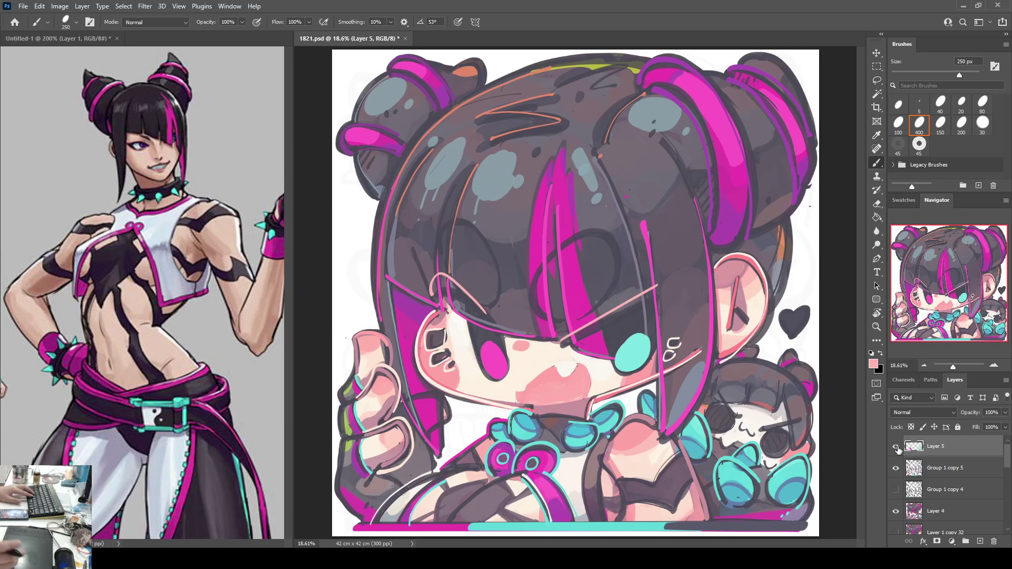
Step: Repaint the small plush character's wavy mouth in pink sampled from the painting
left_click(607, 364, "alt")
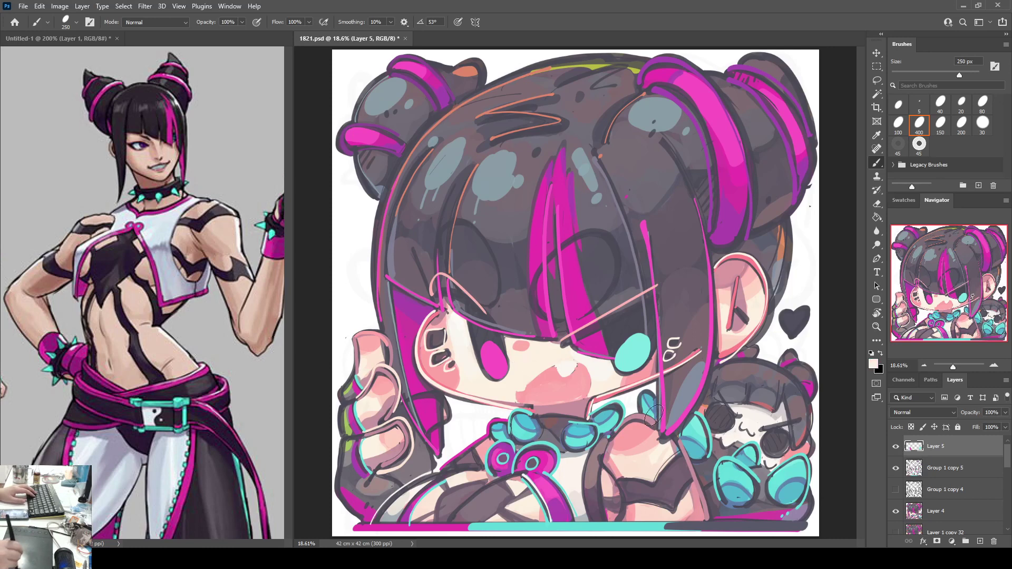
left_click(742, 423, "alt")
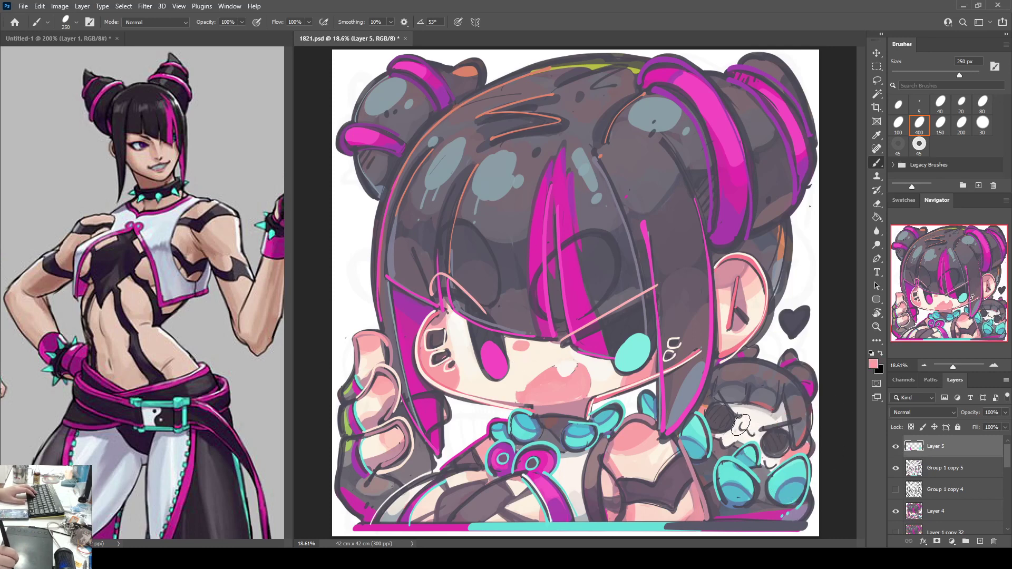
left_click_drag(748, 432, 753, 436)
Step: Paint the plush's left-hand eye magenta and its right-hand eye turquoise, sampling both colours from the main character's eyes
left_click(504, 357, "alt")
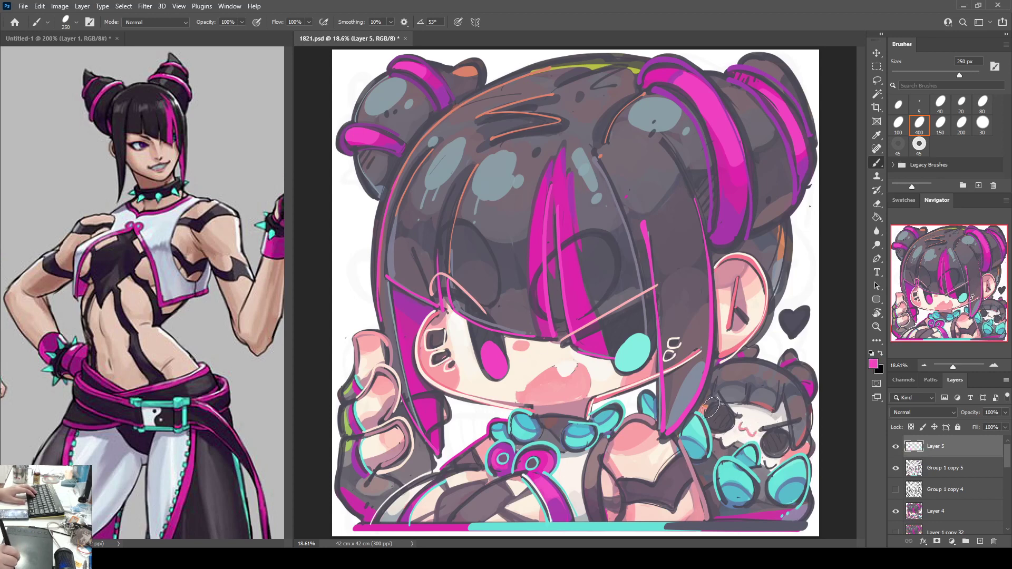
left_click_drag(715, 415, 722, 422)
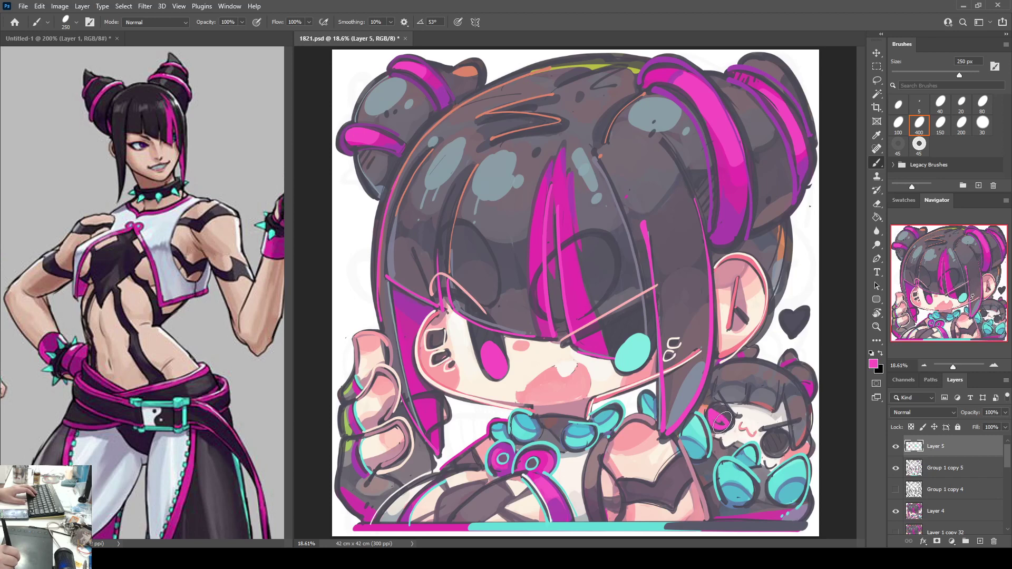
left_click(638, 351, "alt")
left_click_drag(768, 441, 777, 449)
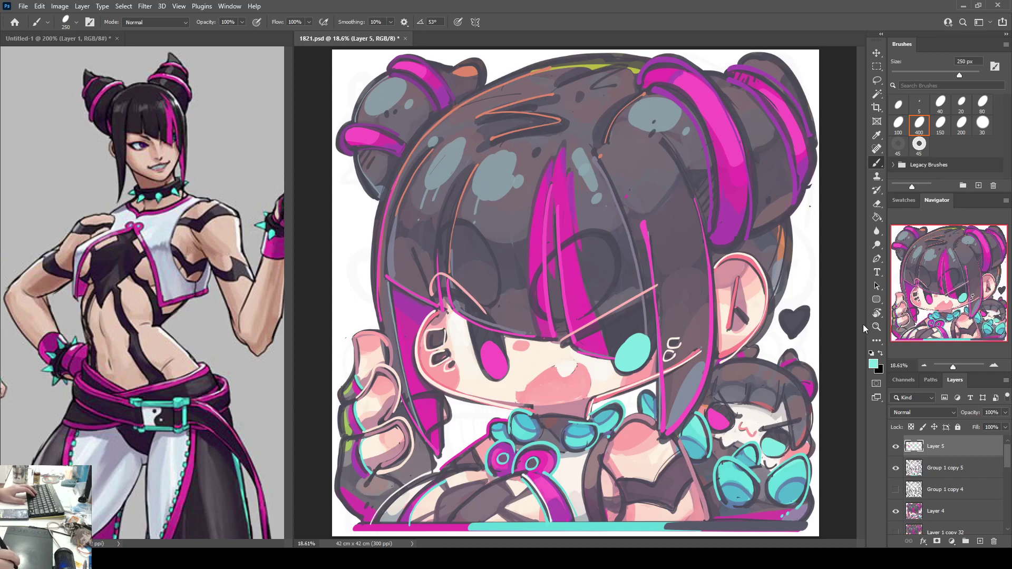
Step: Sample white and add small white accent strokes under the plush's face, around the tops of its turquoise bows
left_click(747, 418, "alt")
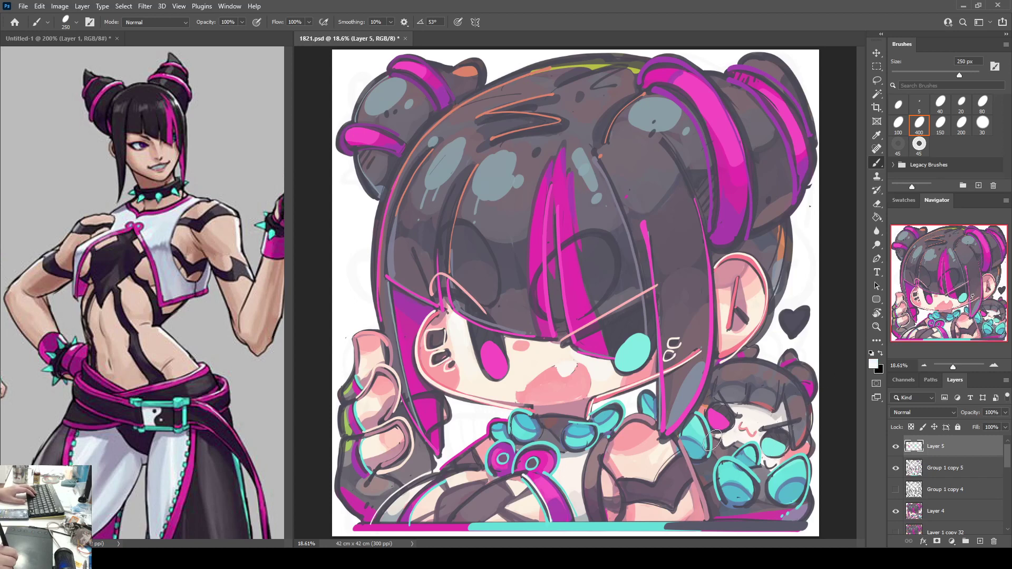
left_click_drag(720, 452, 740, 451)
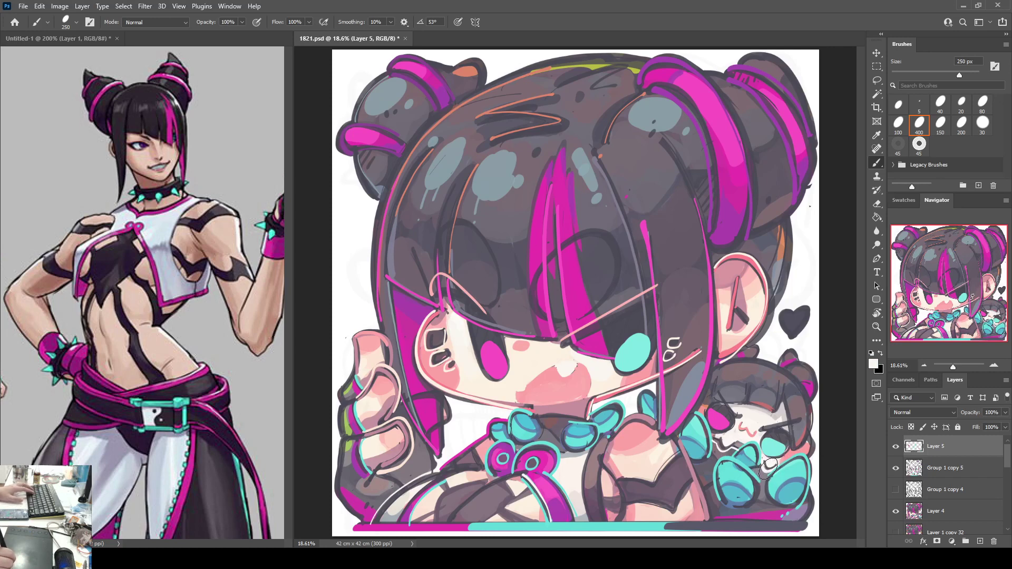
left_click(773, 461, "alt")
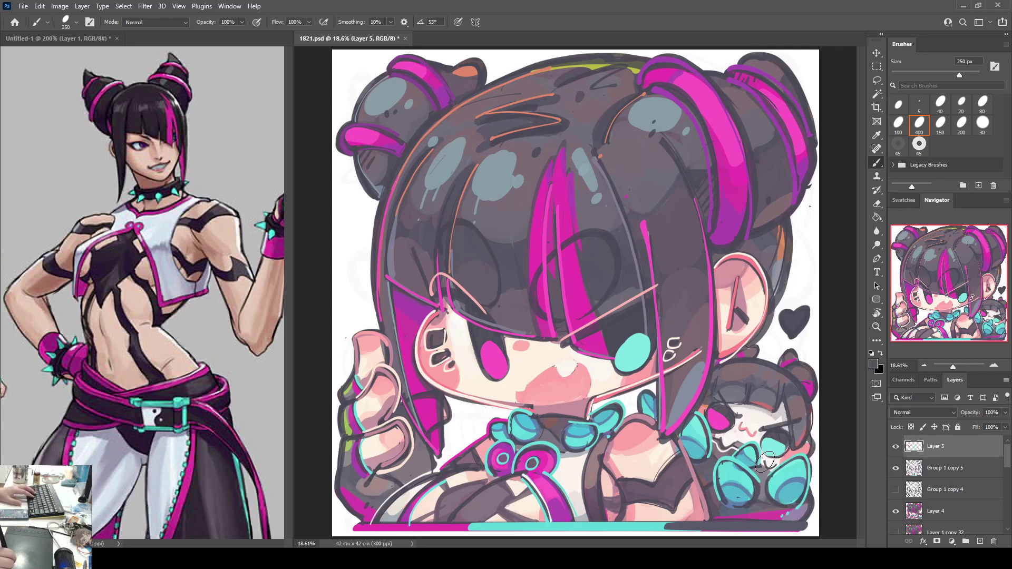
left_click(763, 466, "alt")
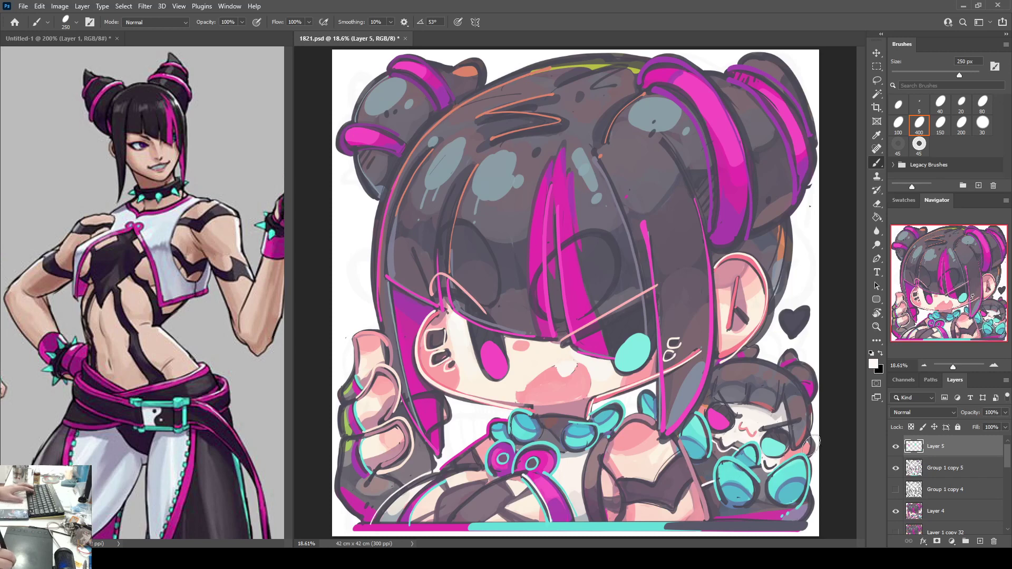
left_click(715, 508)
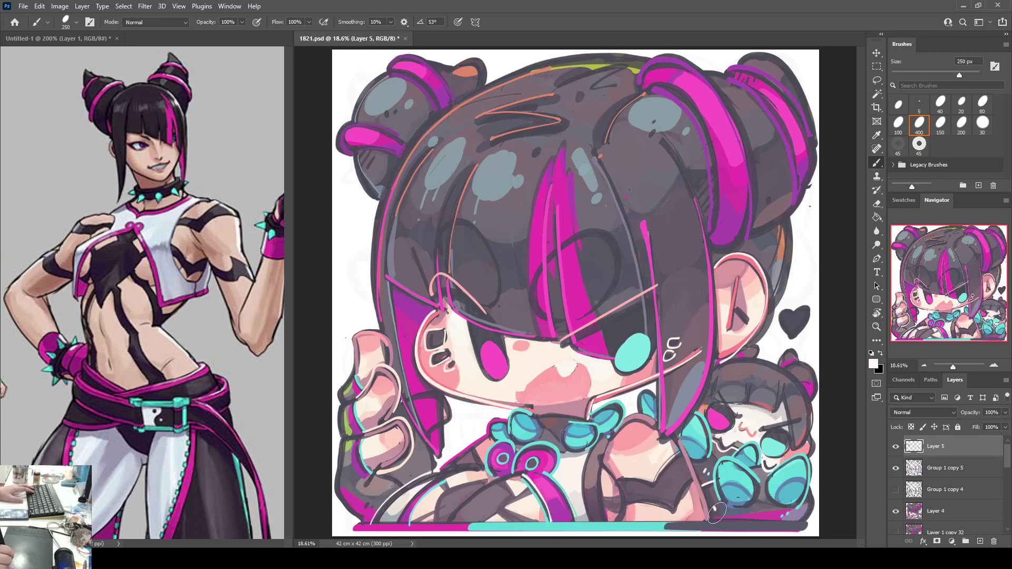
left_click(722, 509)
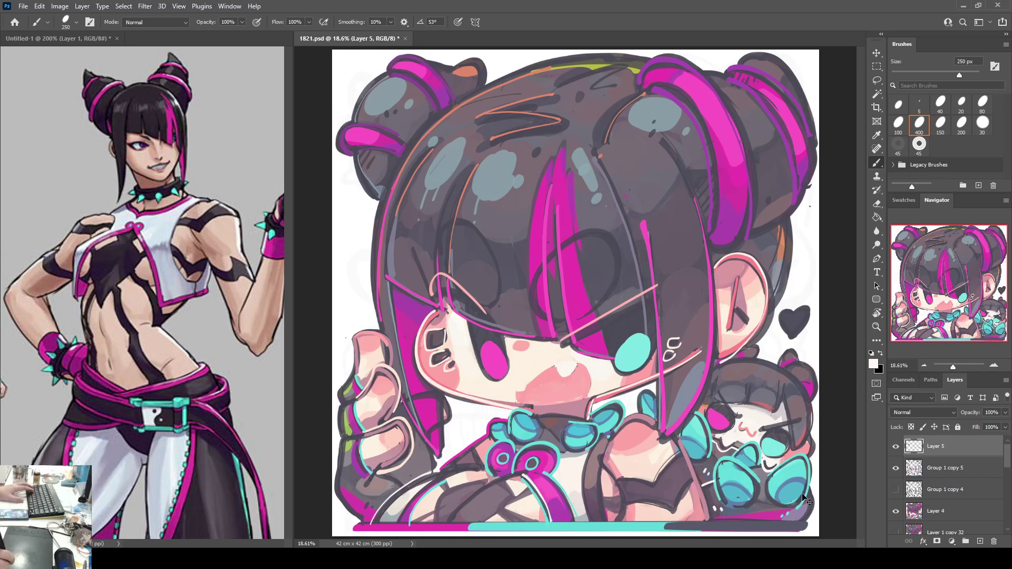
key("ctrl+z")
key("ctrl+z")
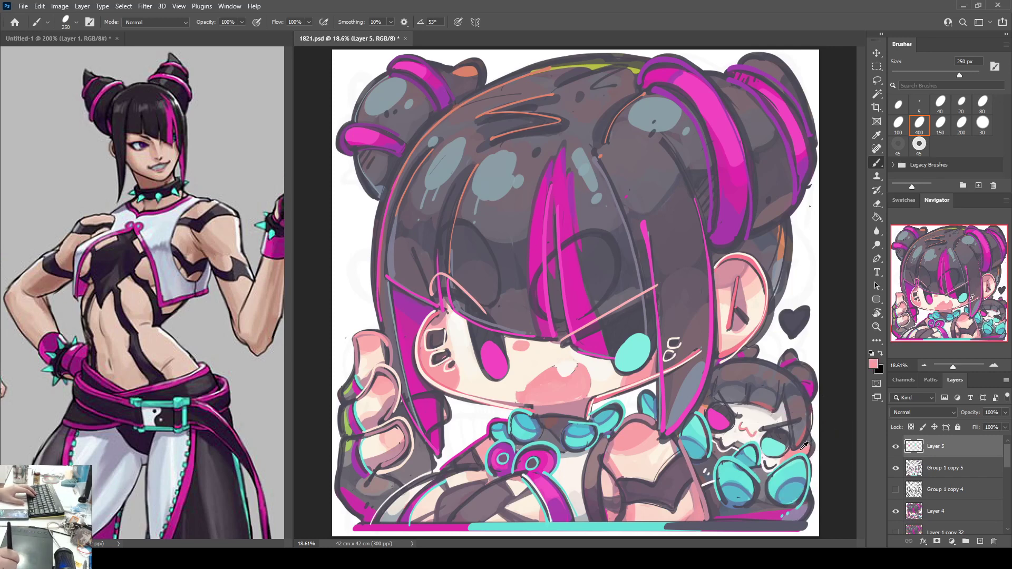
Step: Draw thin turquoise highlight strands on the plush's fringe using the main character's eye colour, undoing the misplaced stroke
left_click(640, 345, "alt")
mouse_move(747, 380)
left_mouse_down()
mouse_move(745, 398)
mouse_move(714, 399)
left_mouse_up()
mouse_move(781, 383)
left_mouse_down()
mouse_move(775, 408)
mouse_move(790, 420)
mouse_move(791, 443)
left_mouse_up()
key("ctrl+z")
Step: Paint the lower part of the dark heart magenta with the colour sampled from the plush's hair bun
left_click(810, 389, "alt")
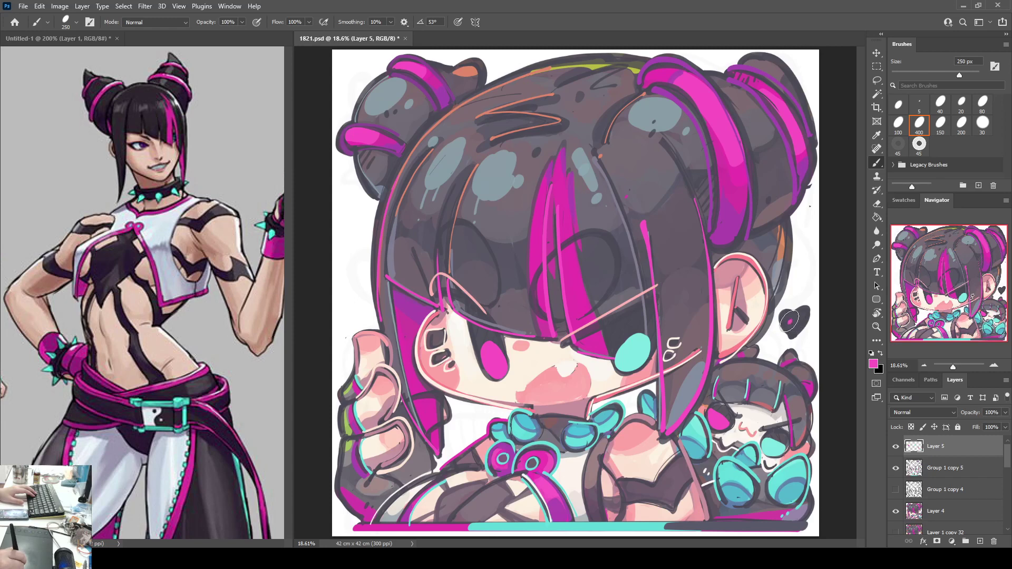
mouse_move(790, 321)
left_mouse_down()
mouse_move(790, 330)
mouse_move(803, 325)
mouse_move(781, 325)
mouse_move(796, 326)
mouse_move(788, 333)
mouse_move(797, 319)
left_mouse_up()
key("ctrl+z")
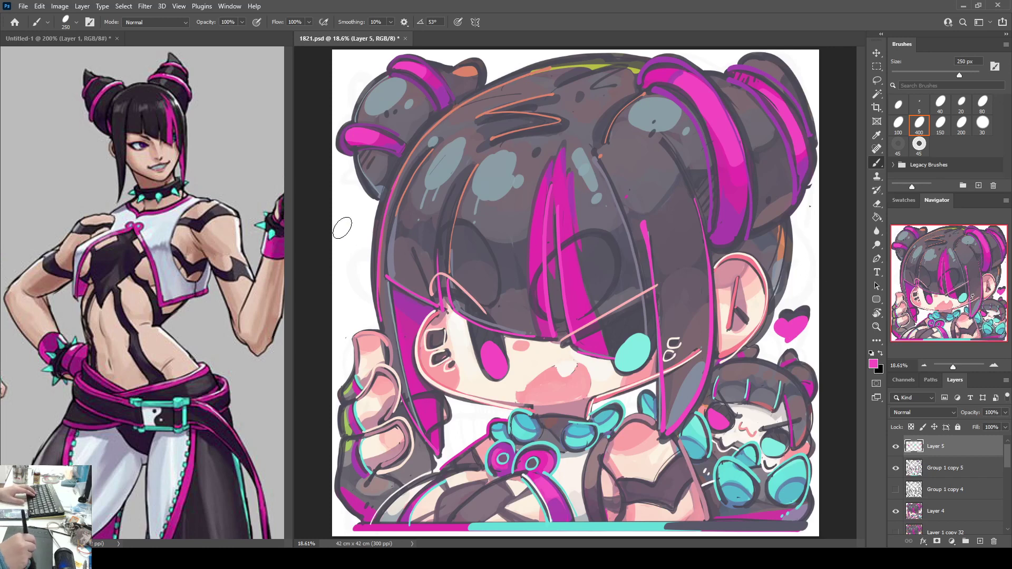
Step: Paint a magenta cross-shaped sparkle in the white area beside the hair and a turquoise one below it, redoing strokes as needed
mouse_move(337, 220)
left_mouse_down()
mouse_move(362, 238)
mouse_move(348, 234)
mouse_move(361, 231)
mouse_move(357, 210)
mouse_move(347, 243)
mouse_move(361, 232)
mouse_move(348, 273)
left_mouse_up()
key("ctrl+z")
key("ctrl+z")
left_click(627, 357, "alt")
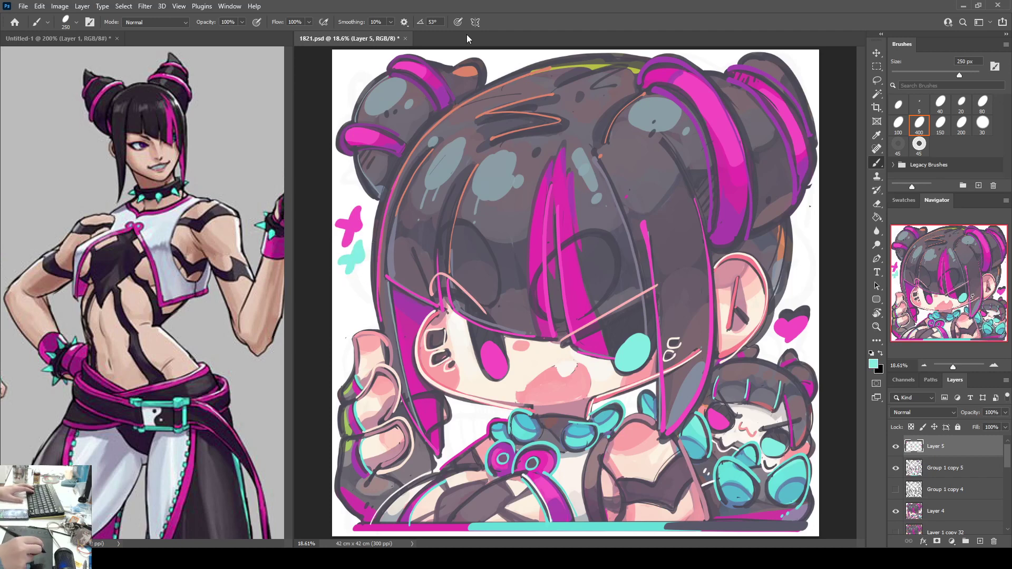
Step: Rework the sparkles with a turquoise star over the upper magenta one and a magenta cross over the lower turquoise one, and save the file
key("ctrl+z")
key("ctrl+z")
mouse_move(342, 214)
left_mouse_down()
mouse_move(362, 225)
mouse_move(350, 238)
mouse_move(363, 266)
mouse_move(351, 290)
left_mouse_up()
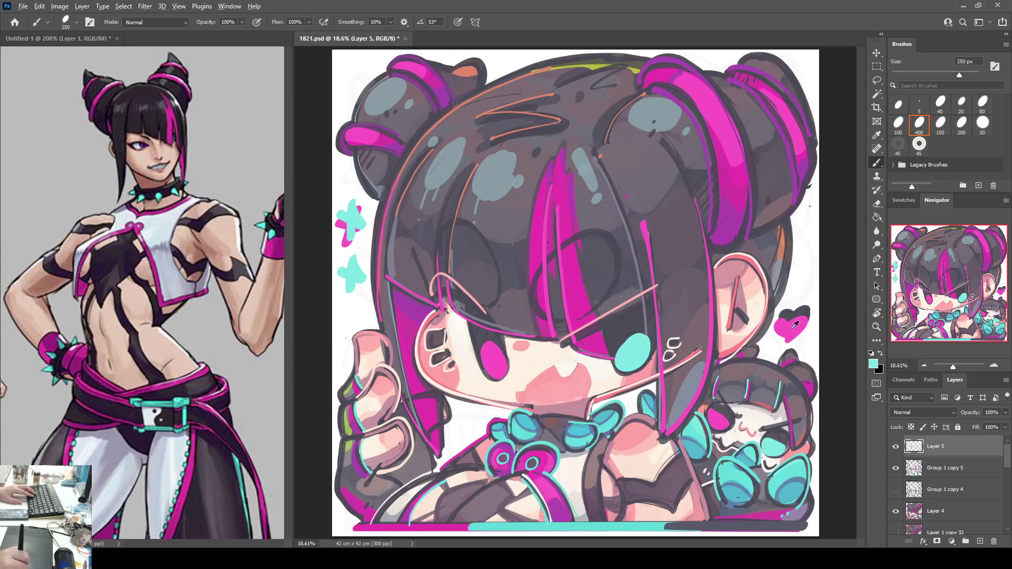
mouse_move(343, 265)
left_mouse_down()
mouse_move(360, 271)
mouse_move(348, 286)
left_mouse_up()
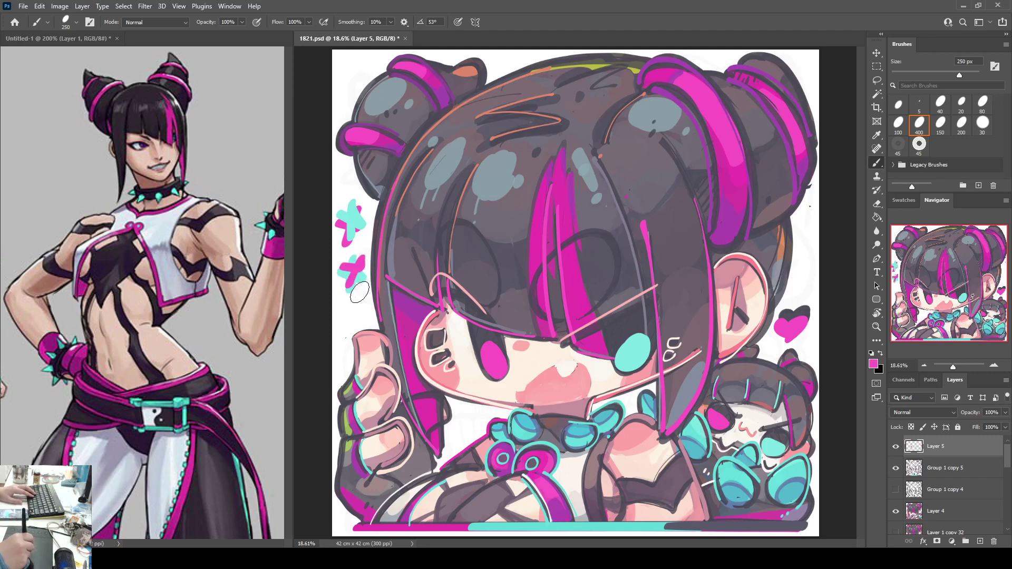
key("ctrl+z")
key("ctrl+z")
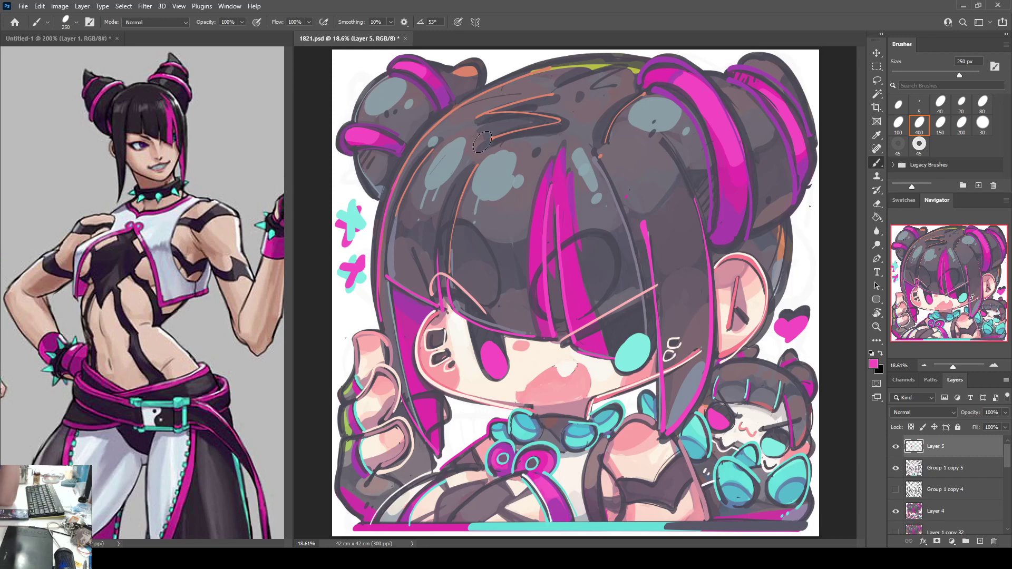
key("ctrl+s")
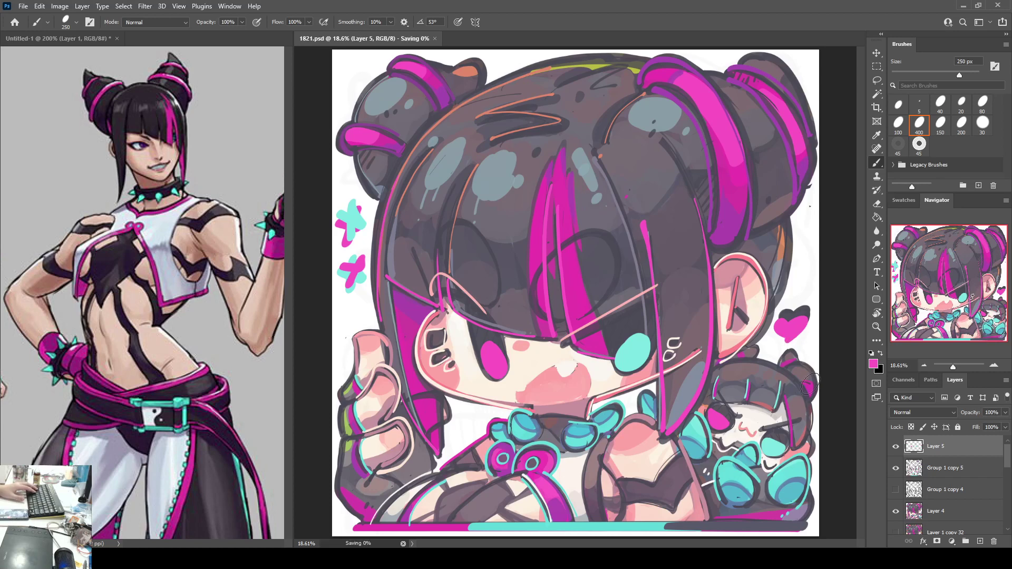